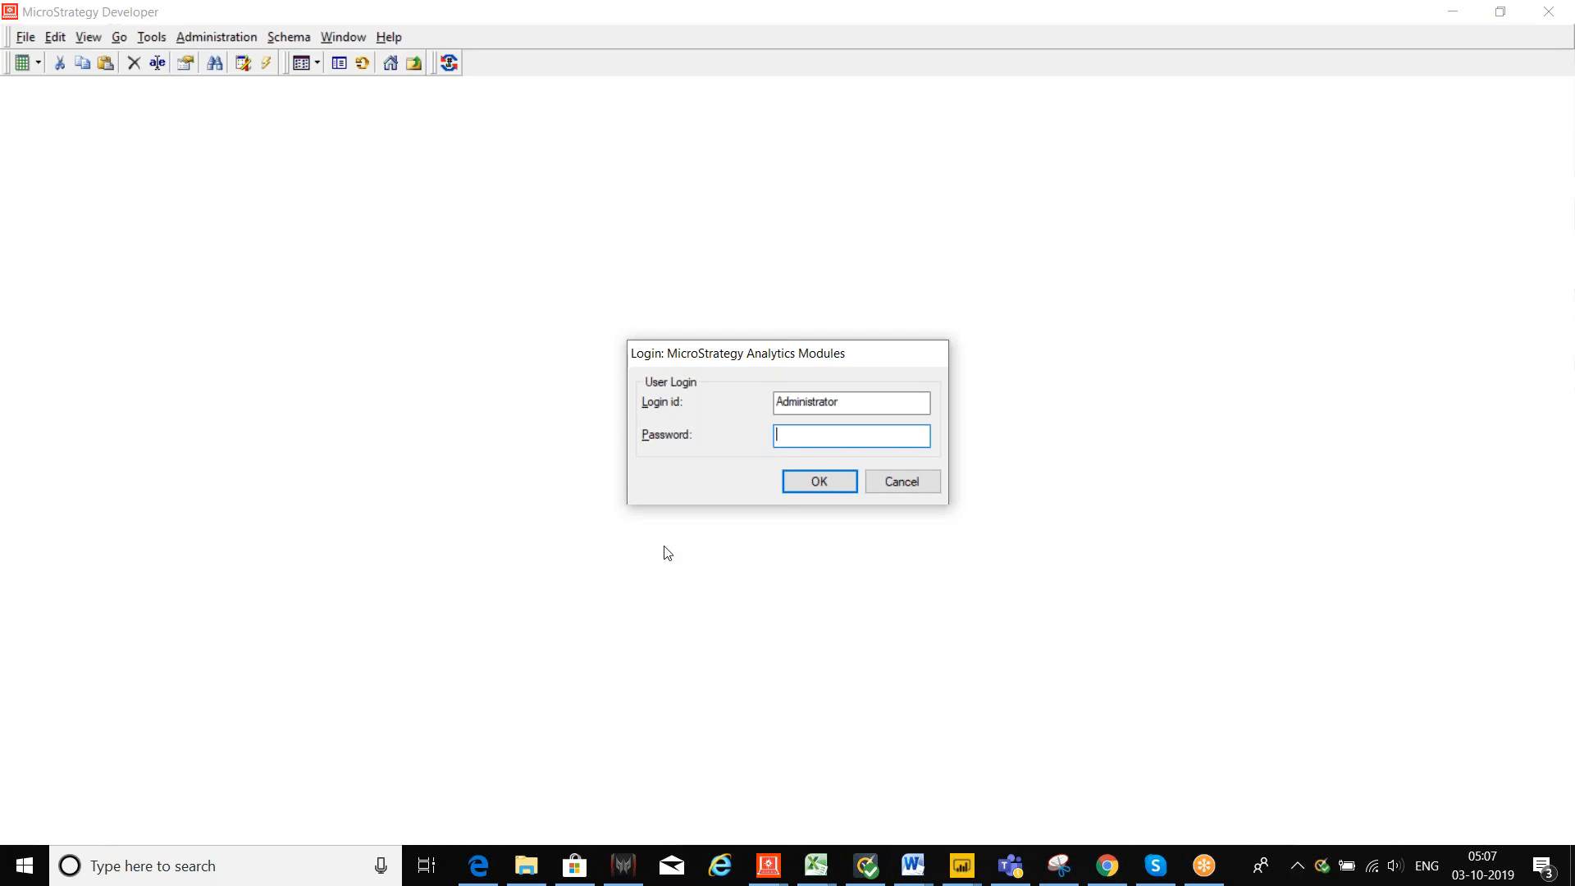
Step: Sign in to the MicroStrategy Analytics Modules project source and list its four projects
click(817, 482)
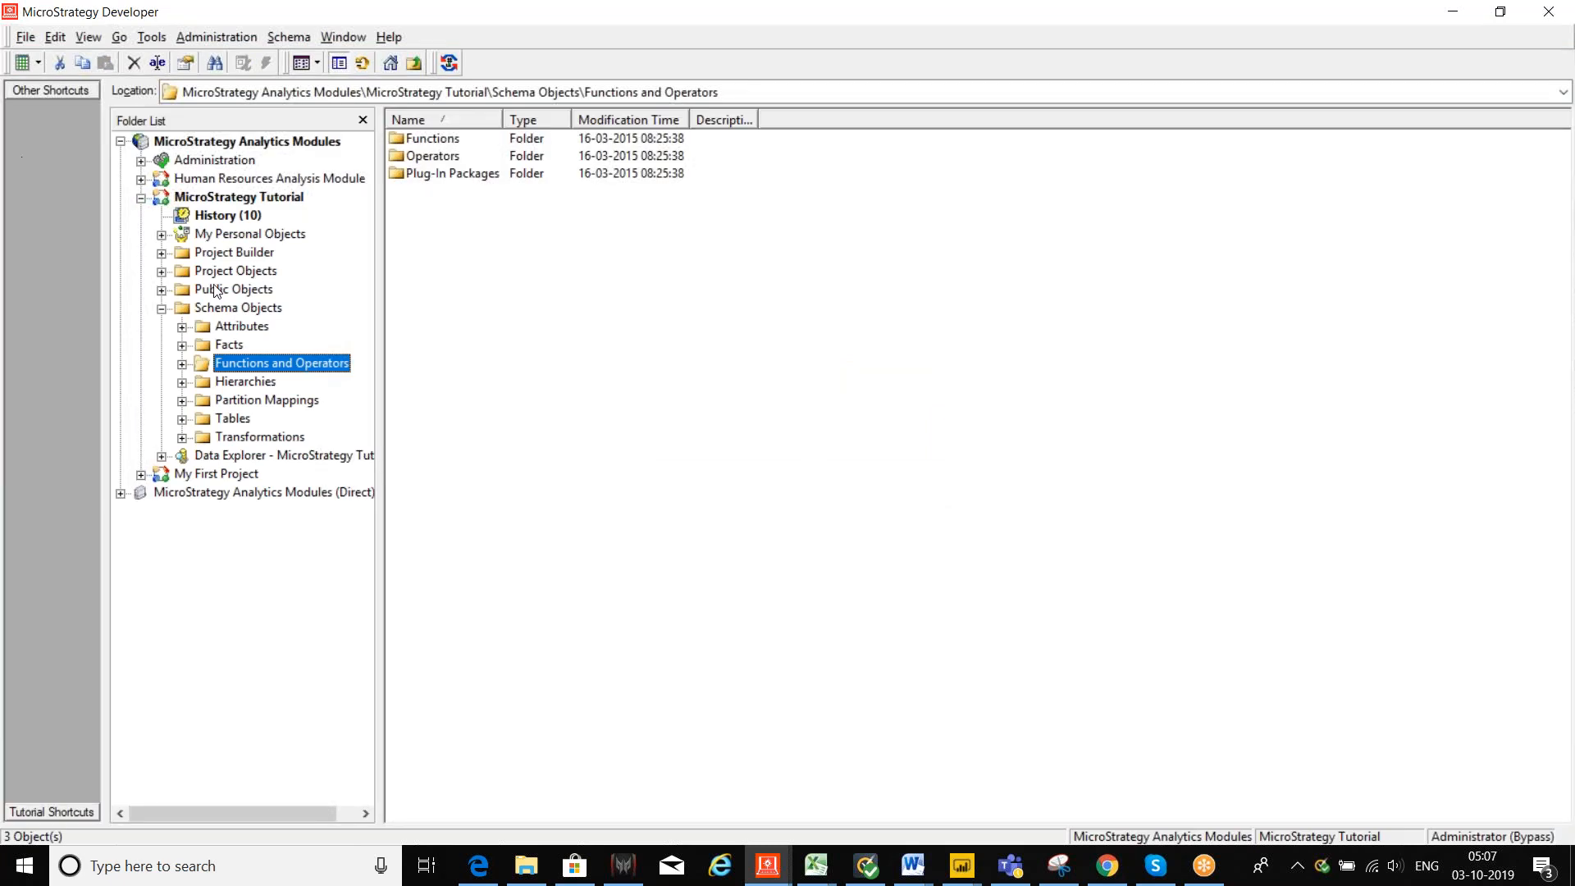
click(121, 142)
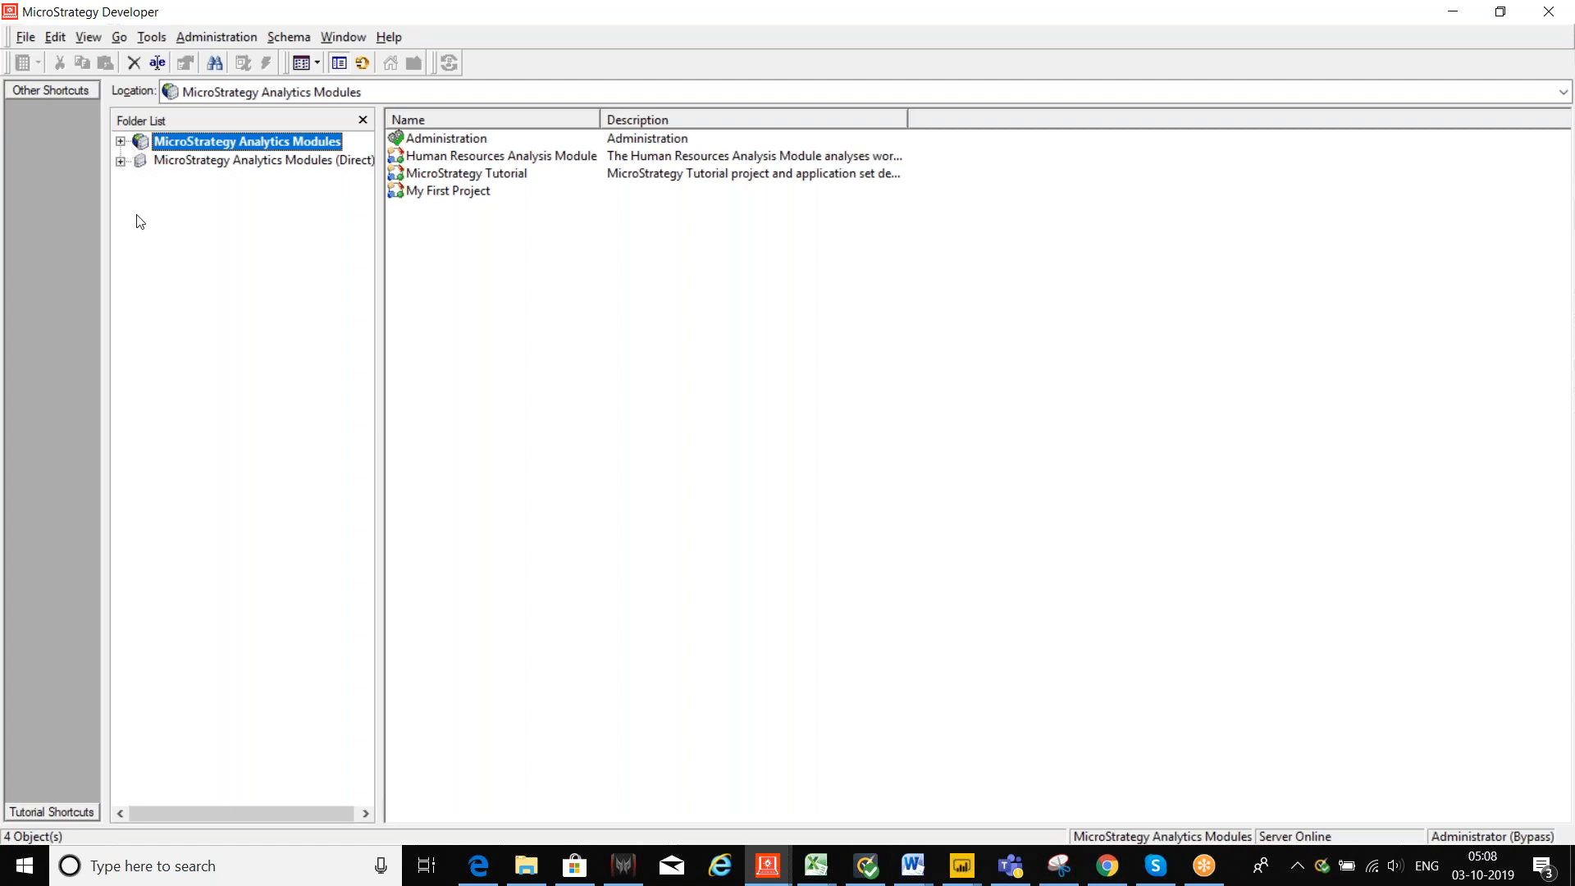
Step: Expand Analytics Modules, collapse MicroStrategy Tutorial, and expand the Administration folder
click(119, 143)
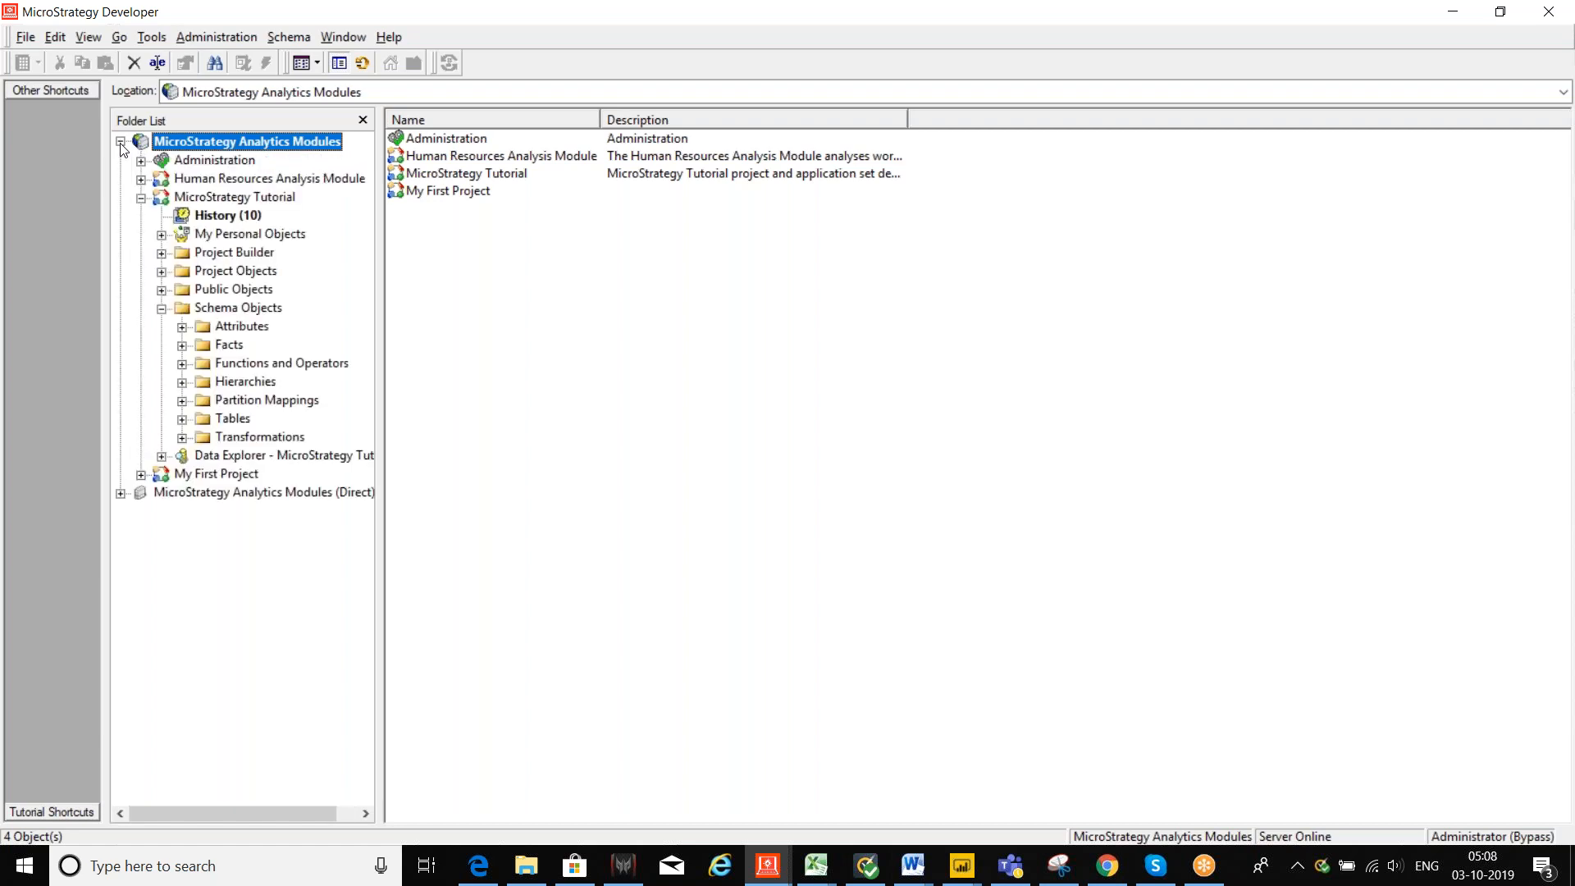
click(142, 198)
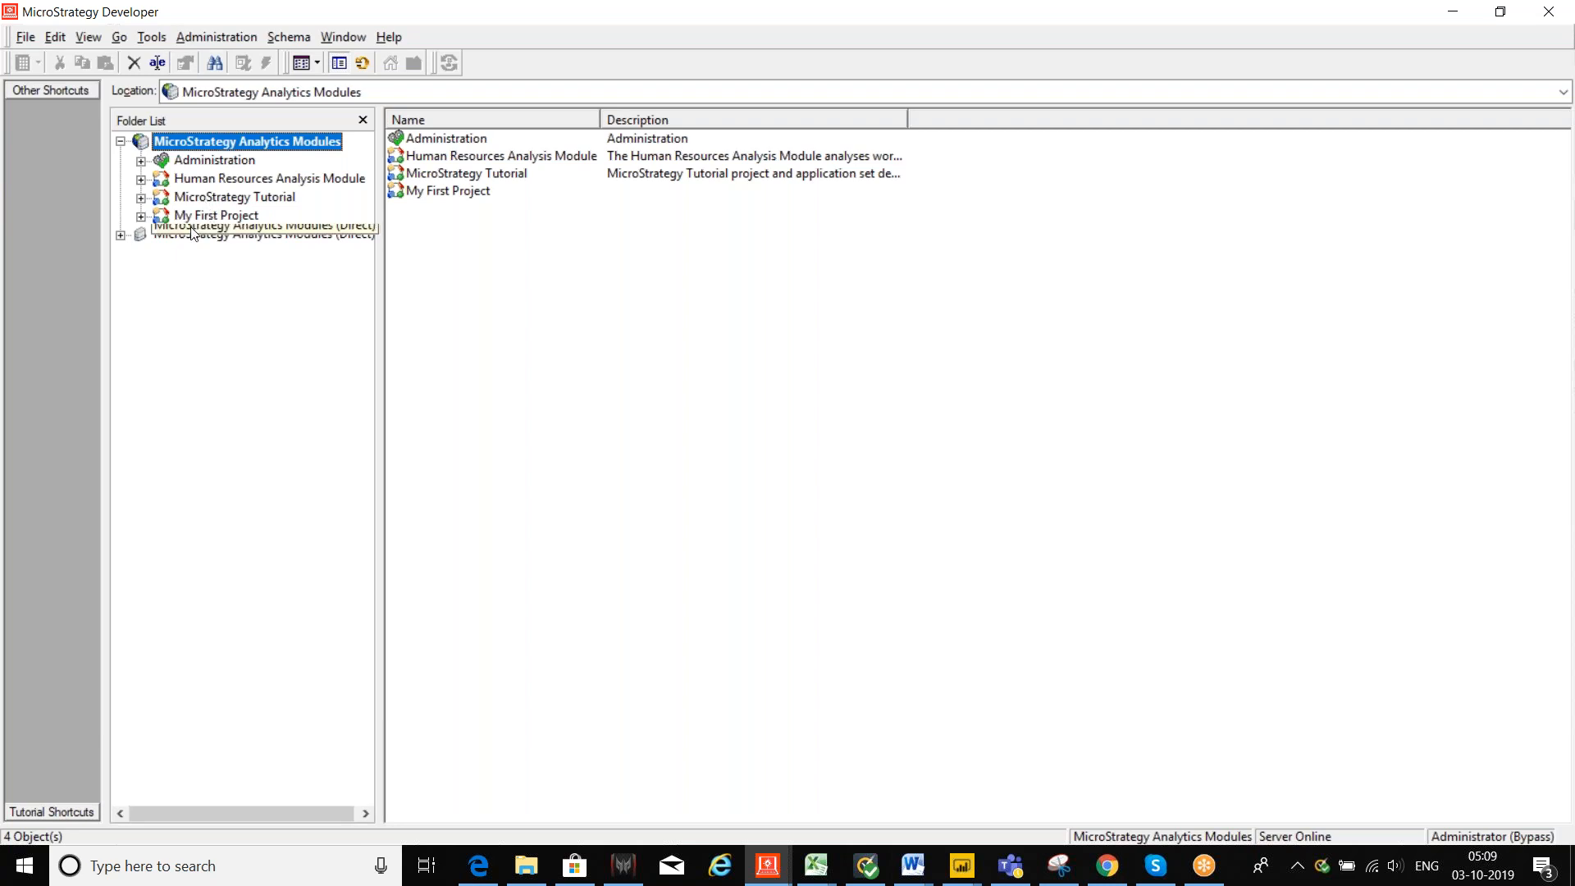
click(141, 161)
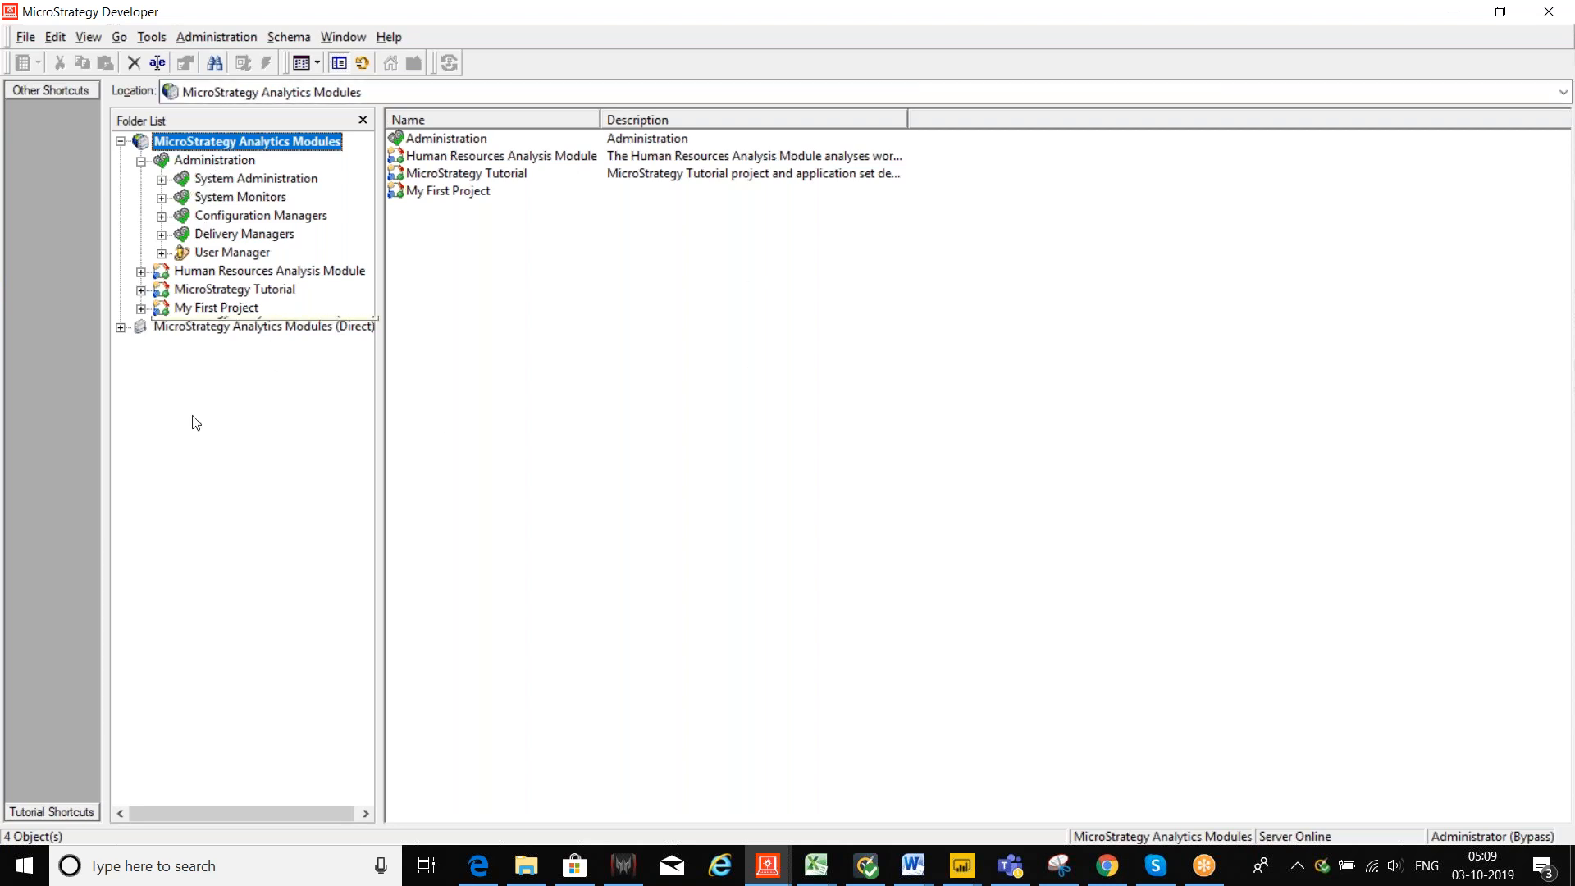
Step: Expand all five Administration subfolders and show the Caches folder's Reports, Documents and Intelligent Cubes
click(162, 179)
click(162, 253)
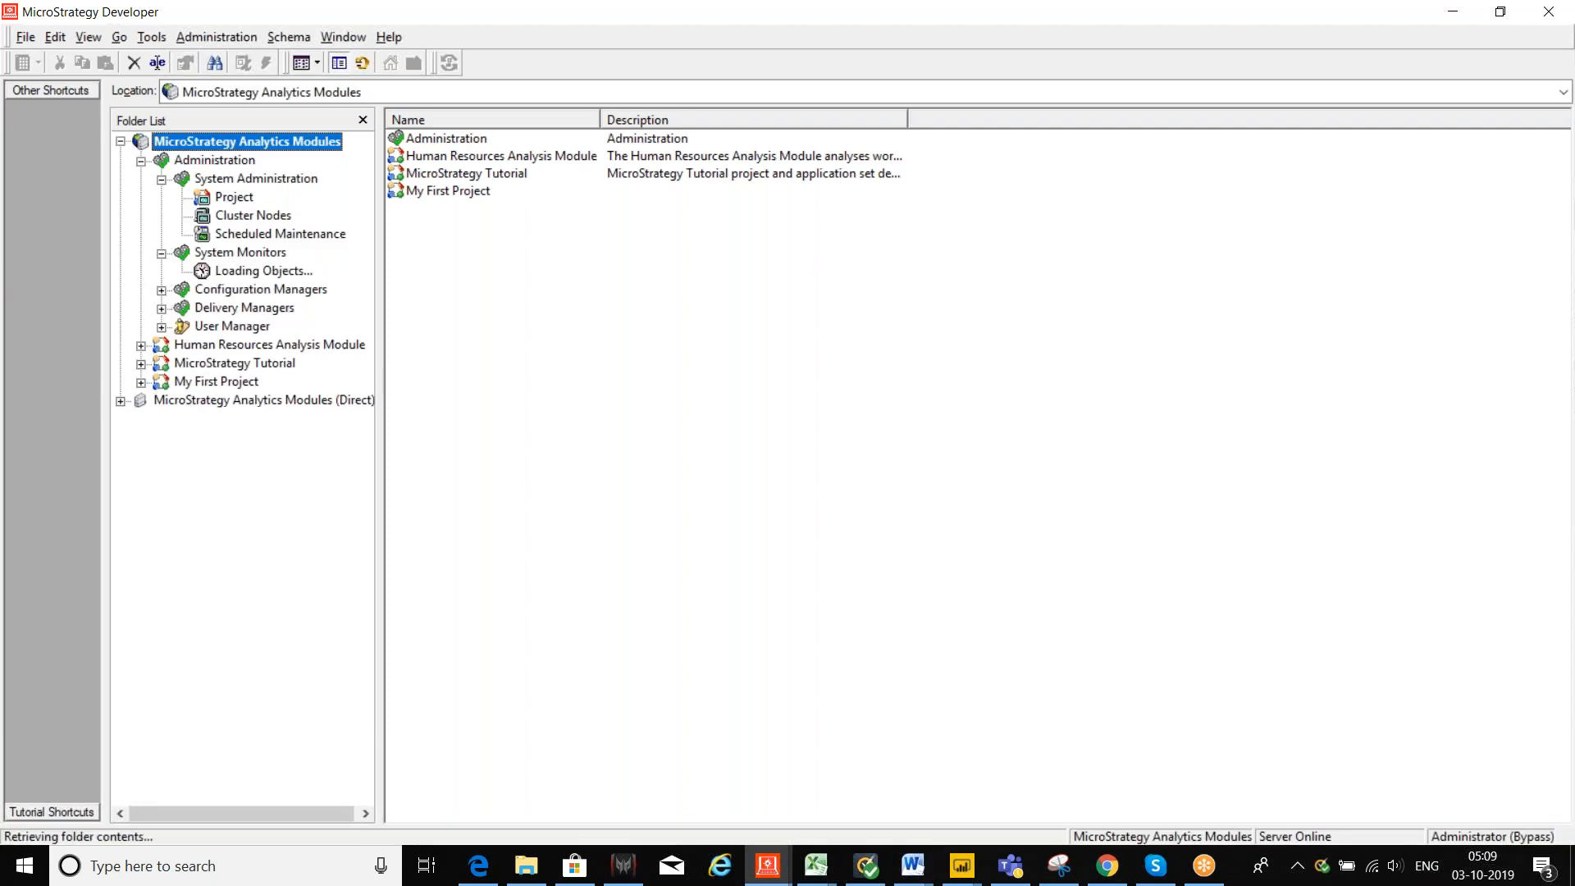
click(161, 383)
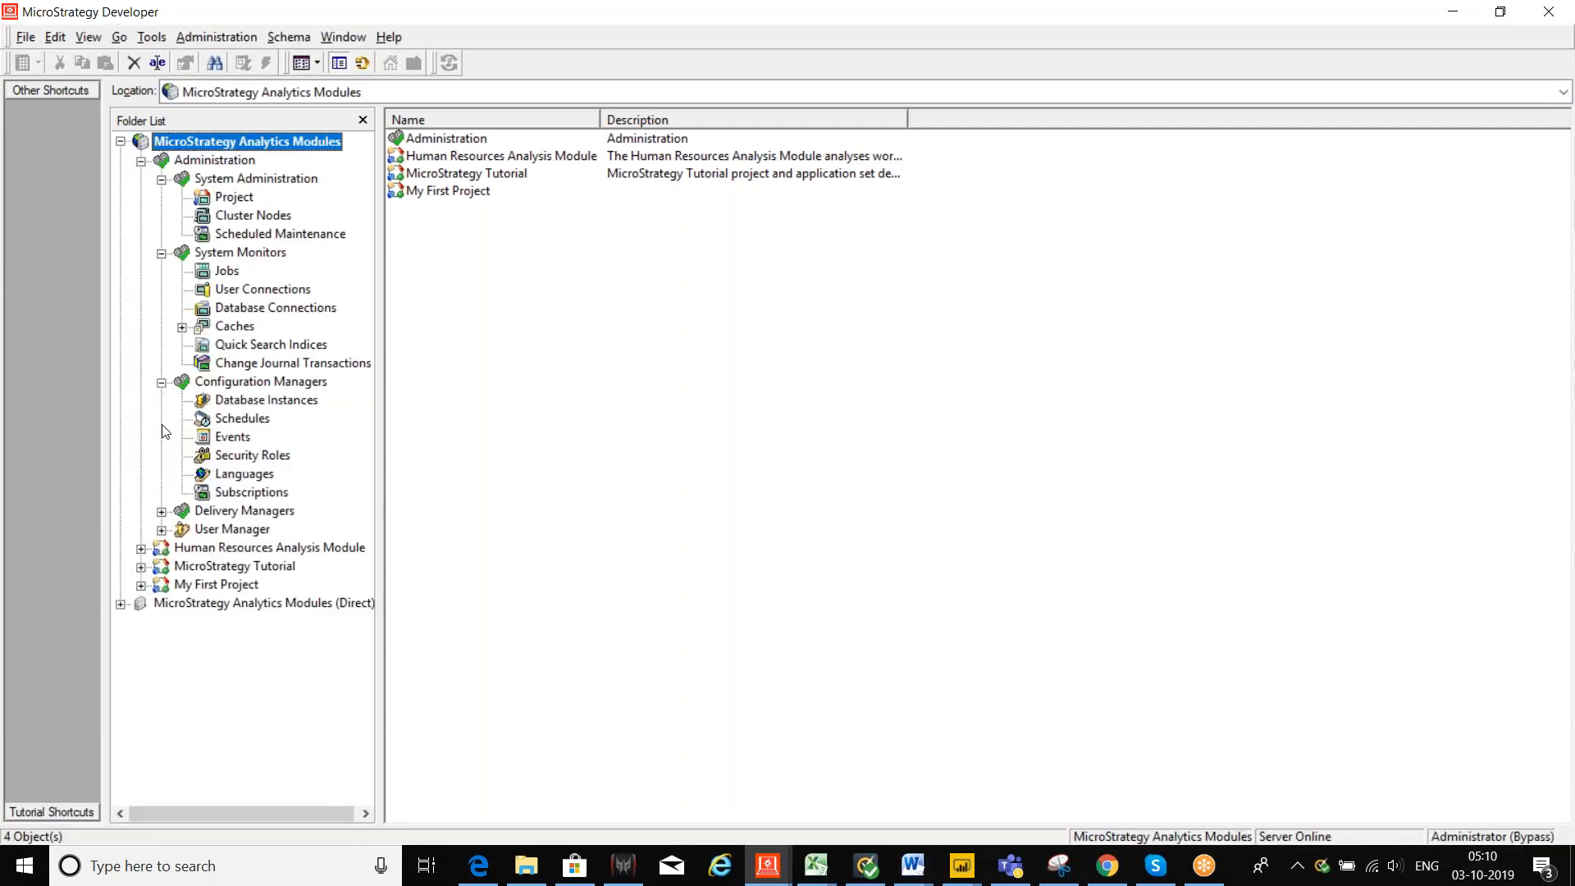
click(161, 512)
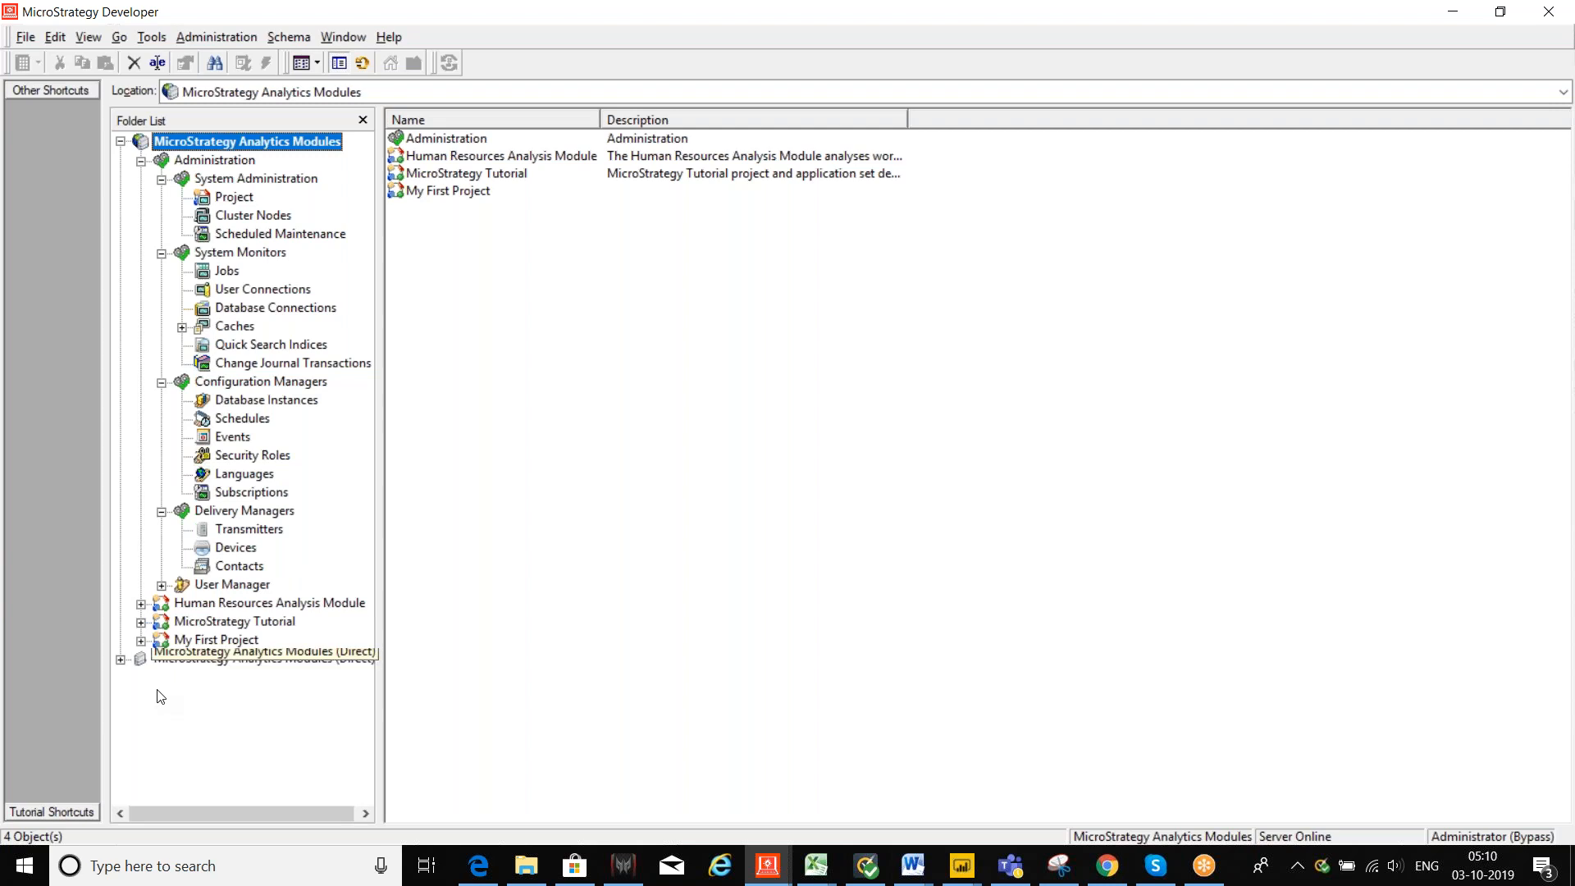
click(161, 586)
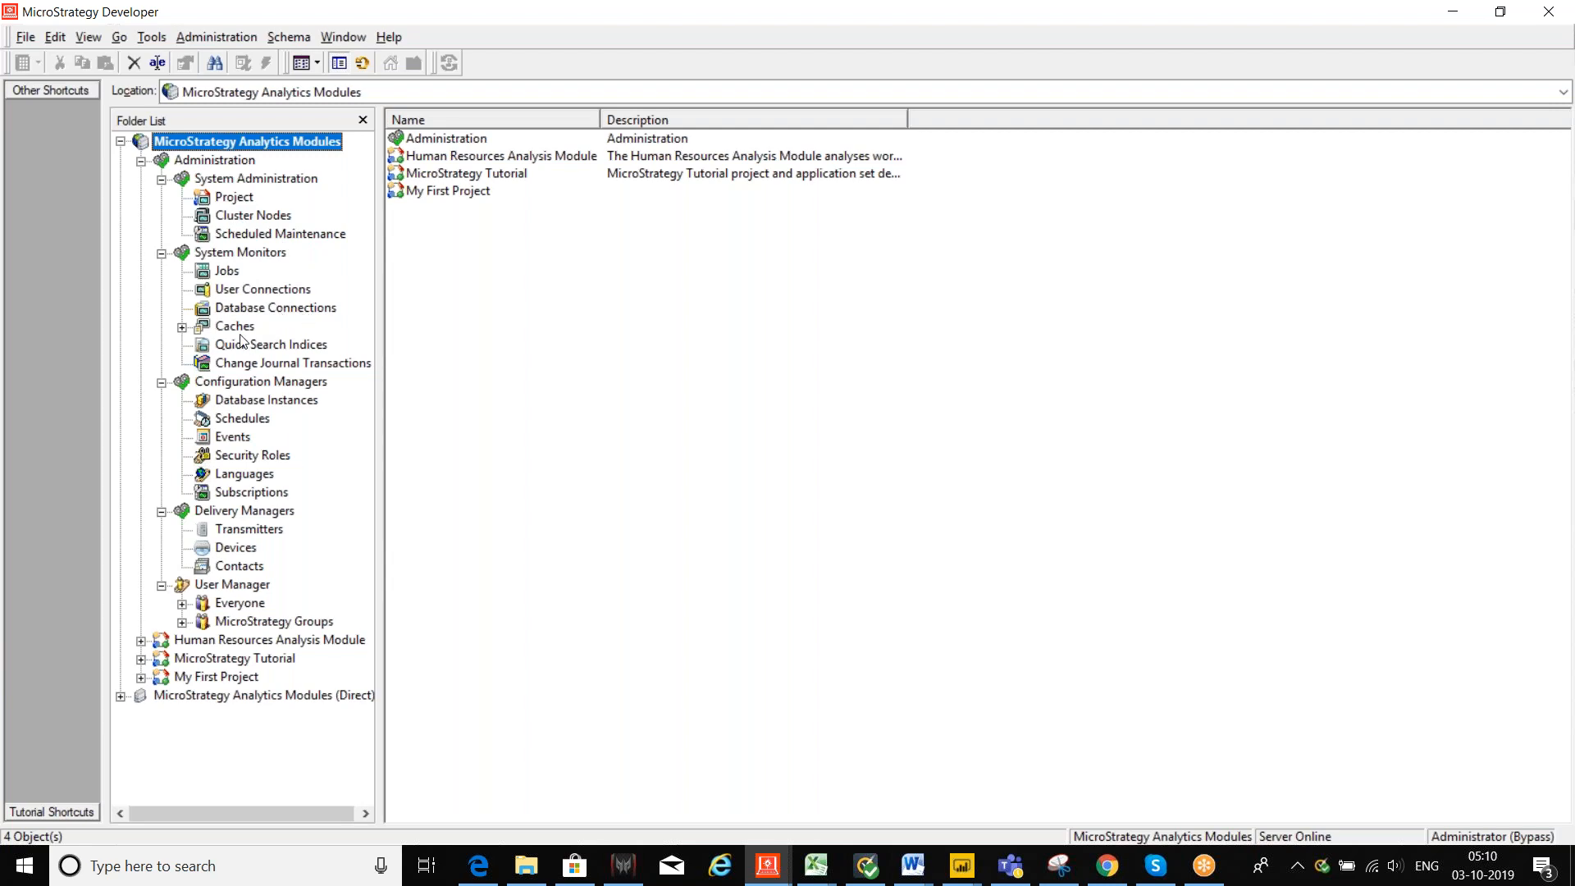
click(201, 328)
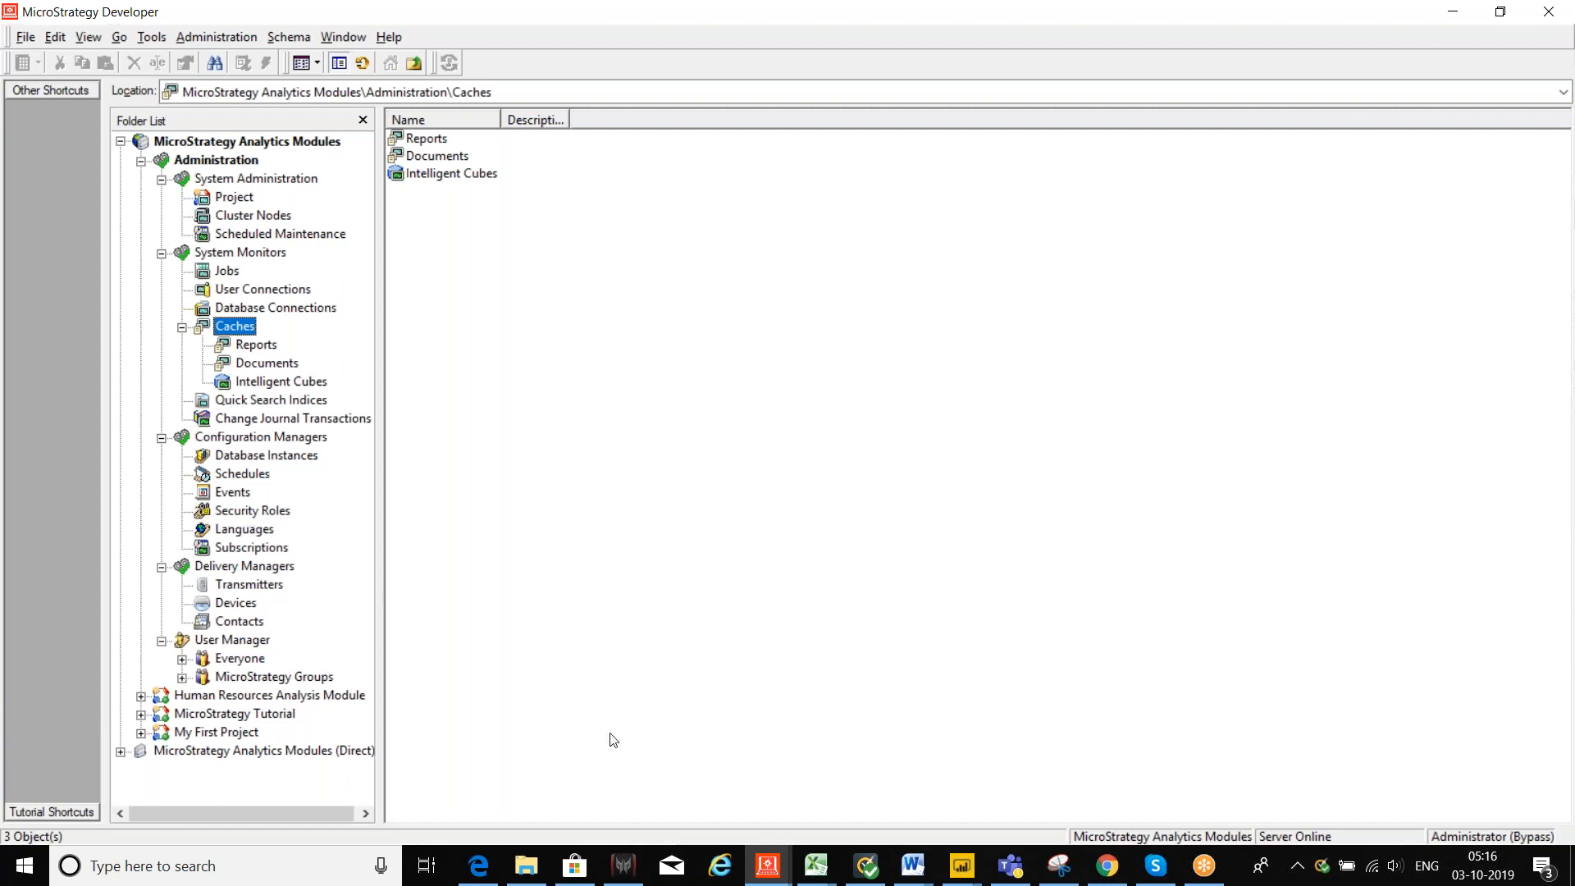
Step: Switch over to the Chrome web browser
click(1116, 876)
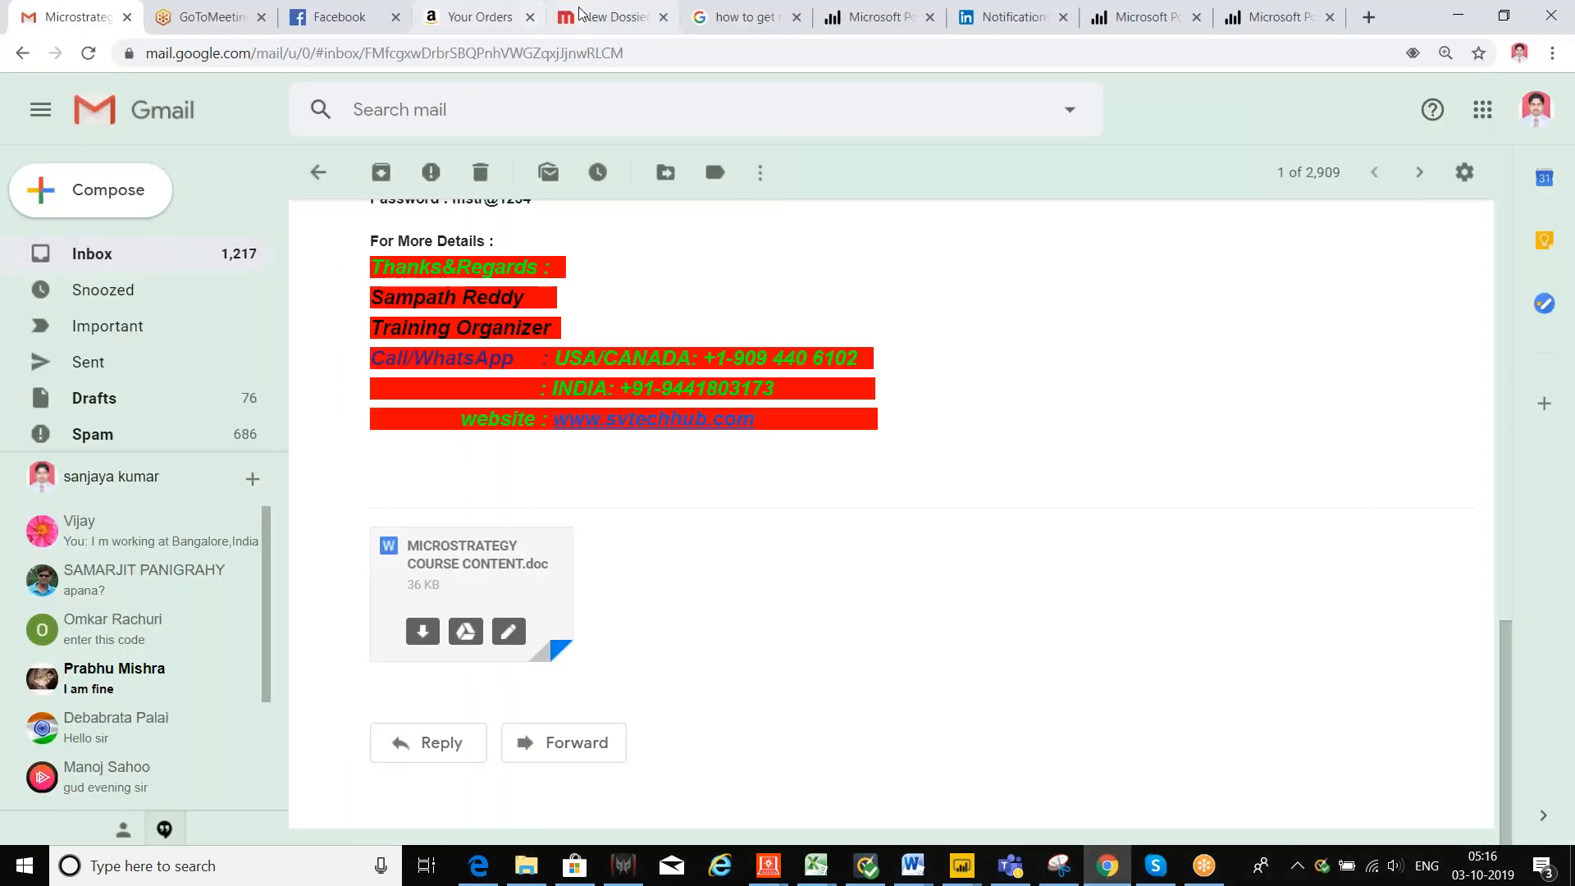
Step: Reload MicroStrategy Web, choose the MicroStrategy Tutorial project and log in as administrator
click(574, 20)
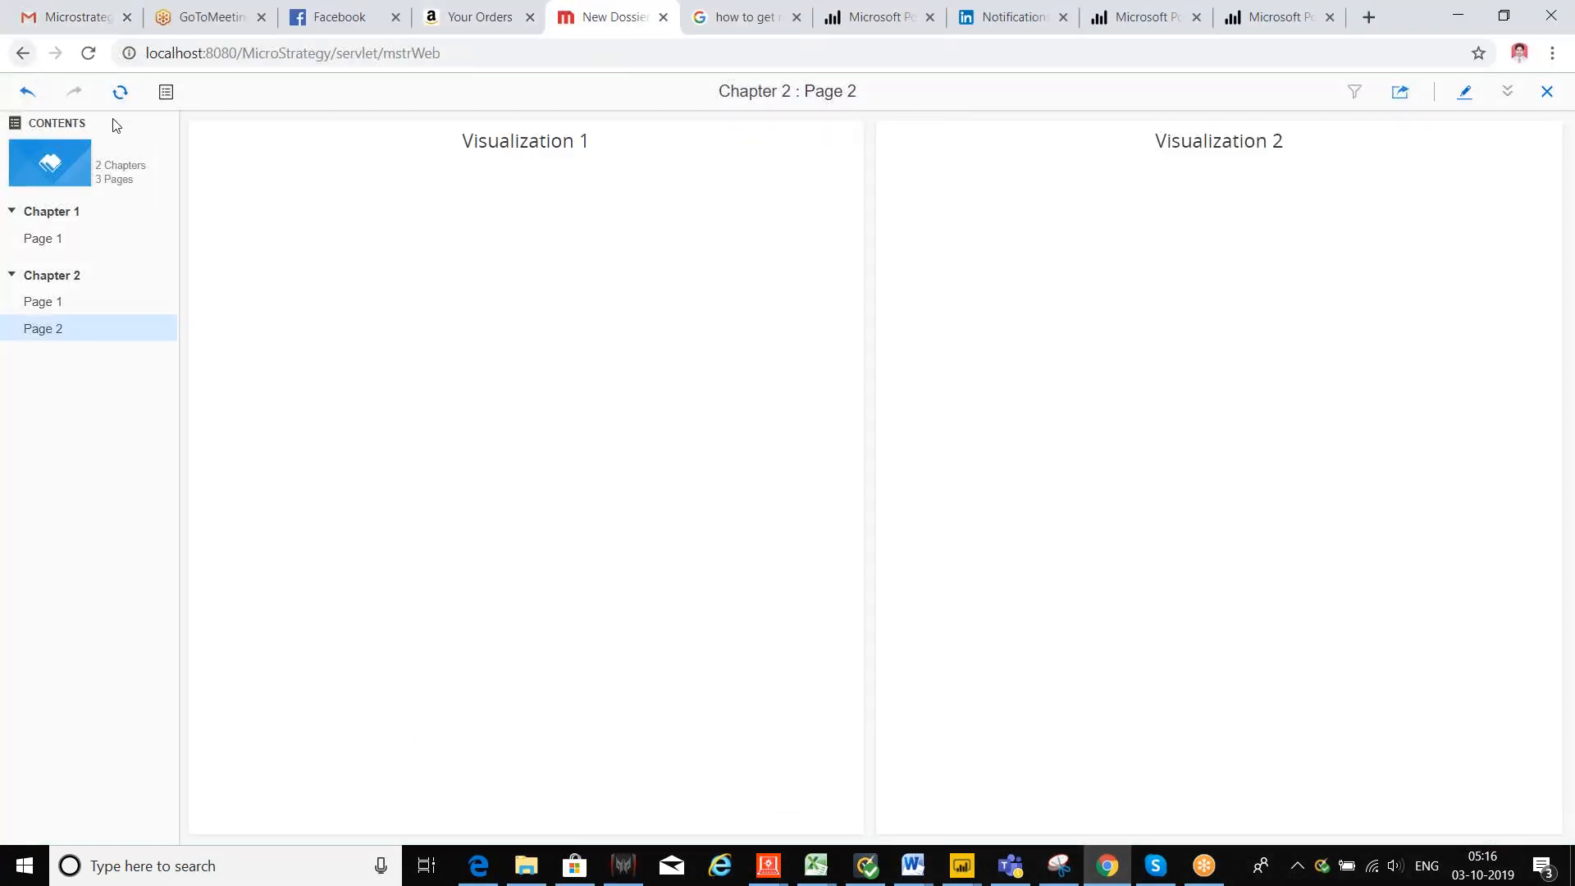
click(284, 54)
key(Return)
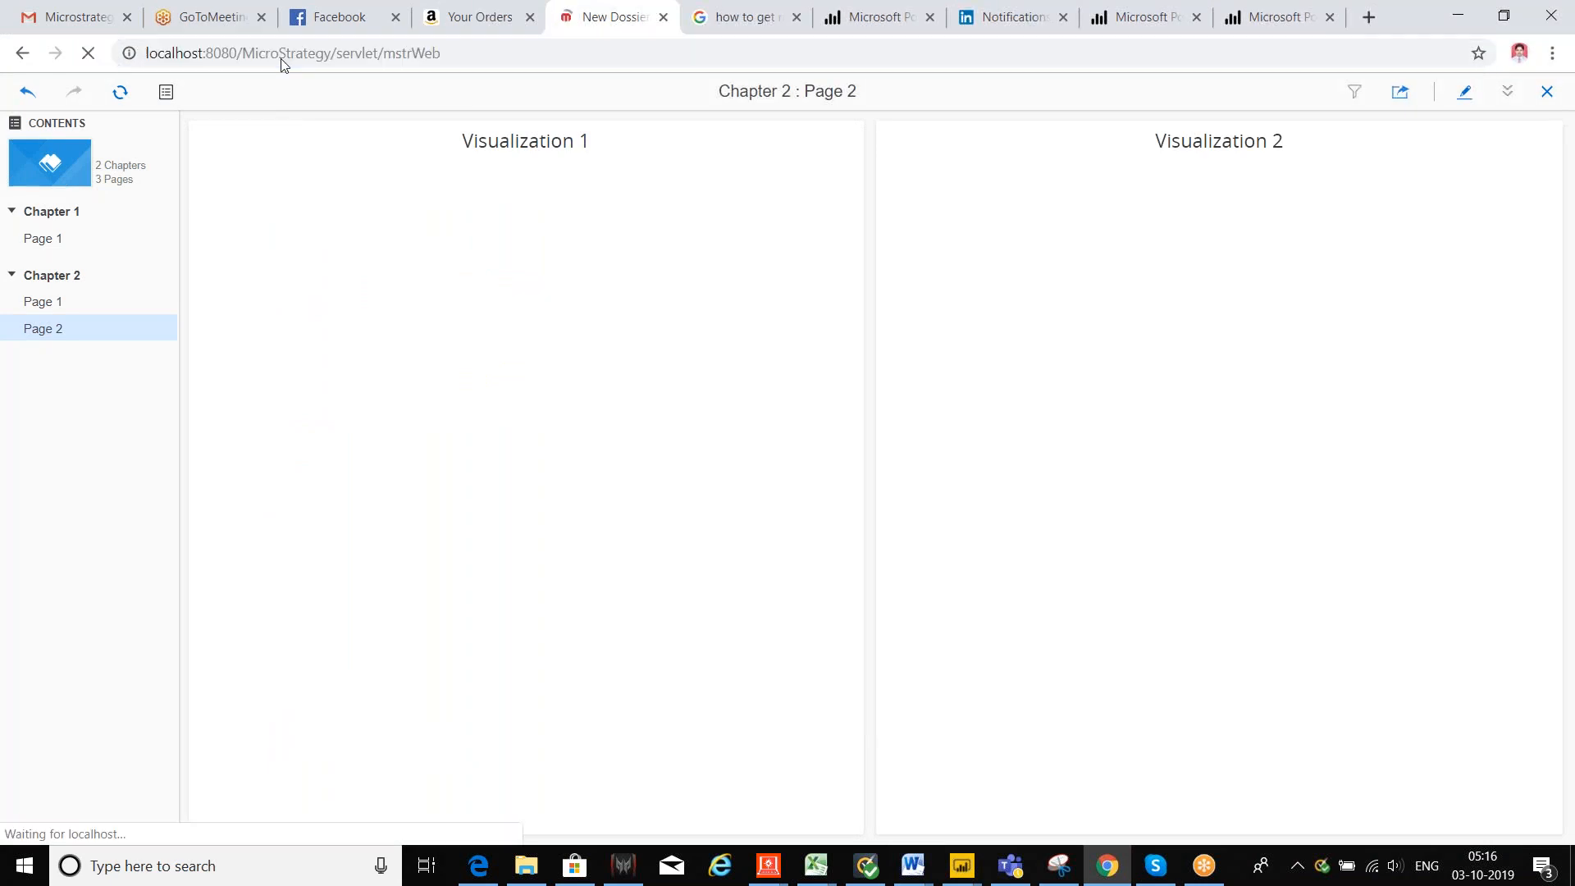
click(943, 189)
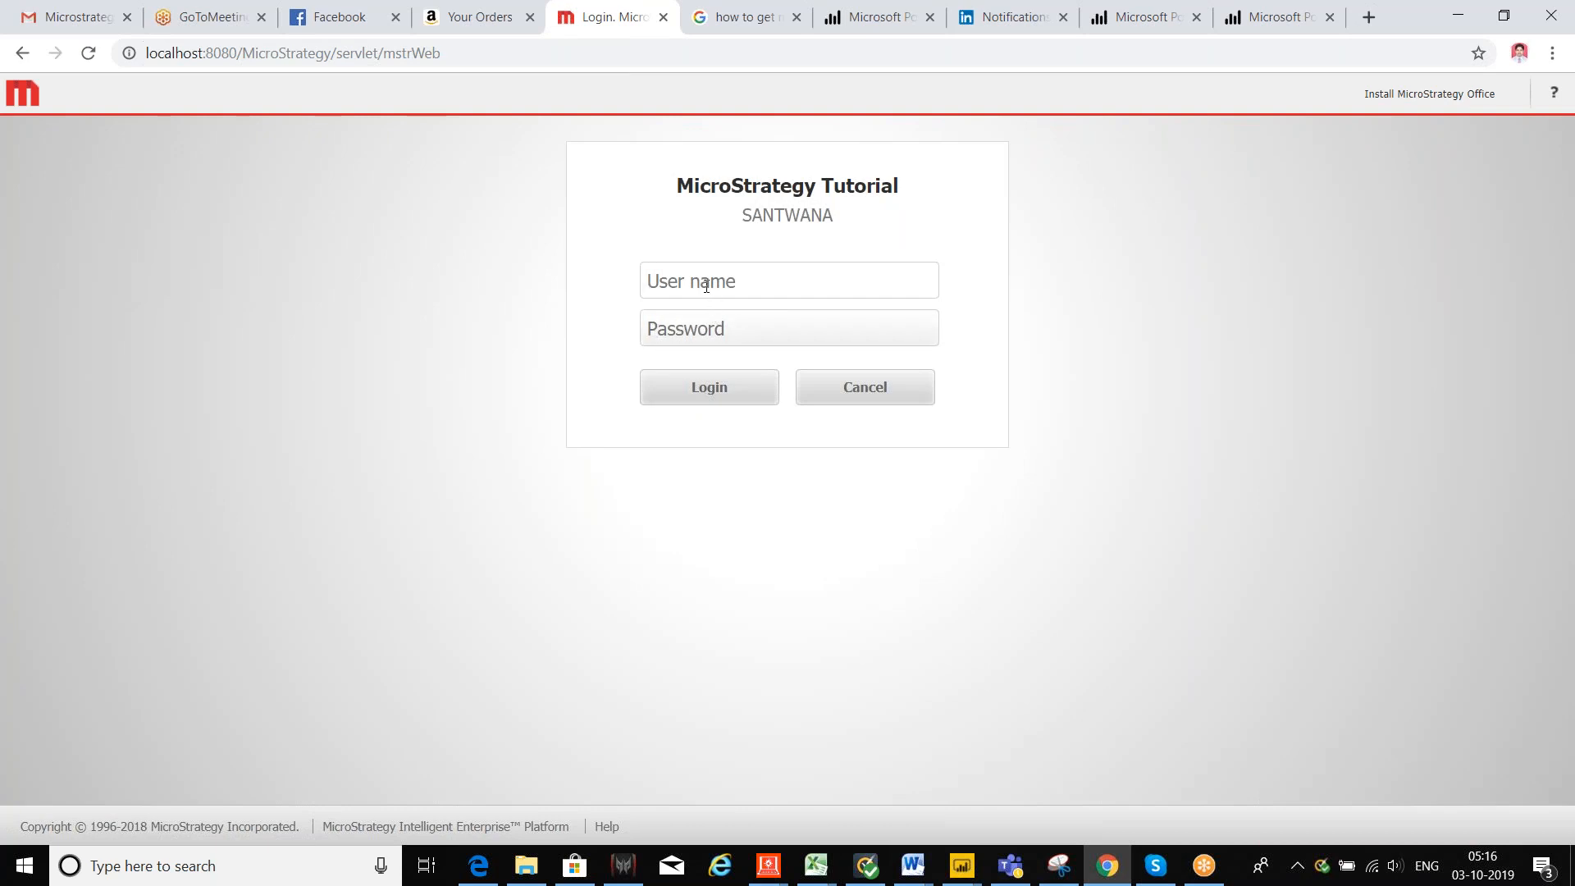
text(administrator)
key(Return)
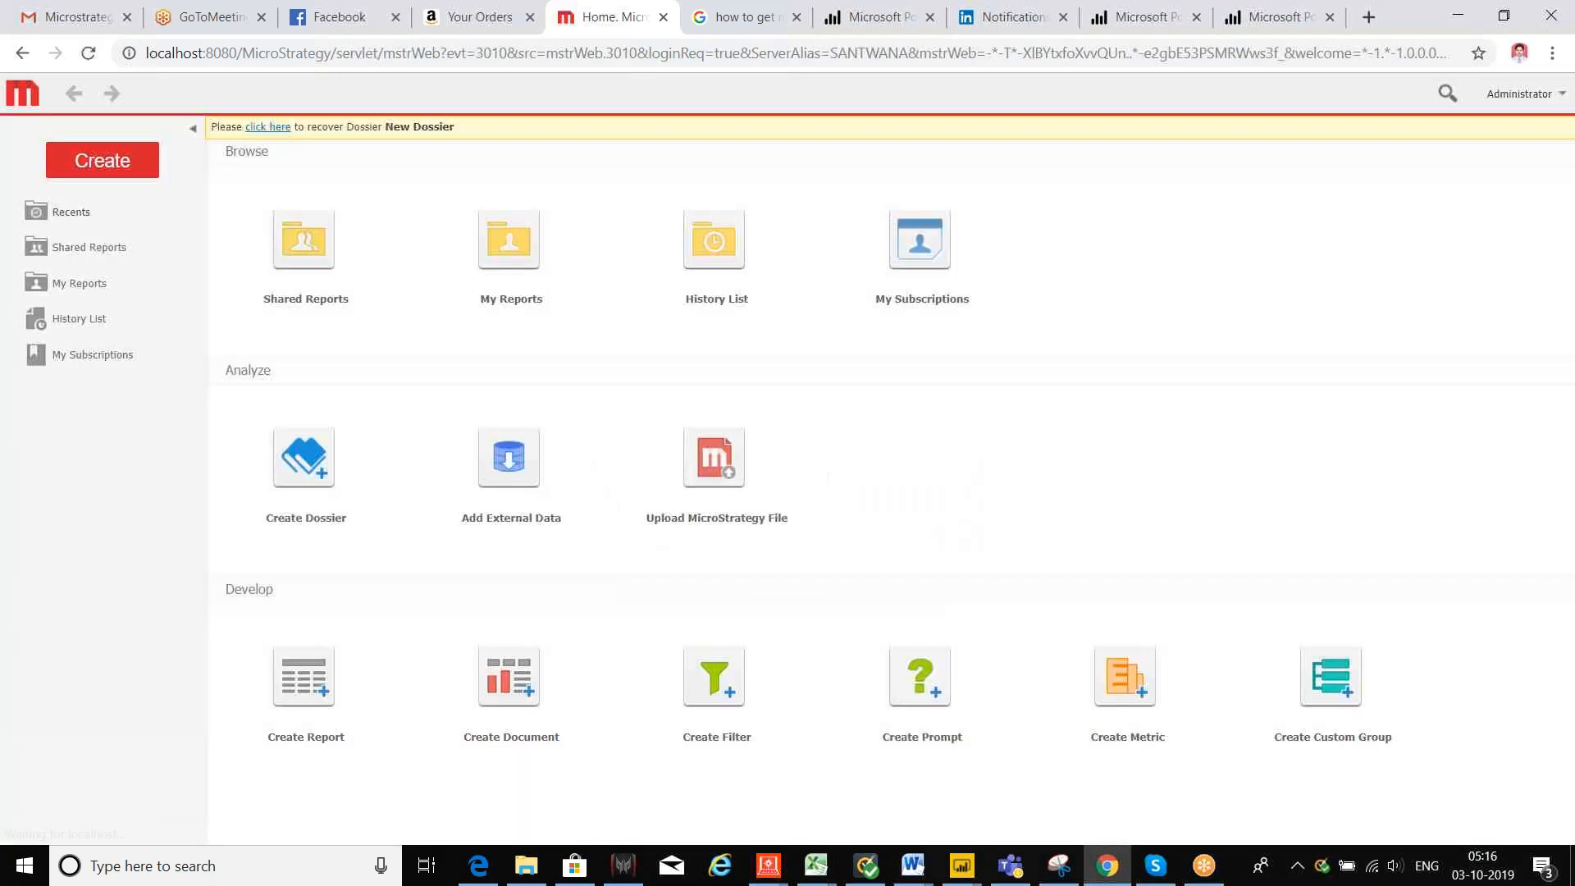
Step: Go from Shared Reports to the My Reports folder listing nested, rank, S1 and smart metric
click(319, 264)
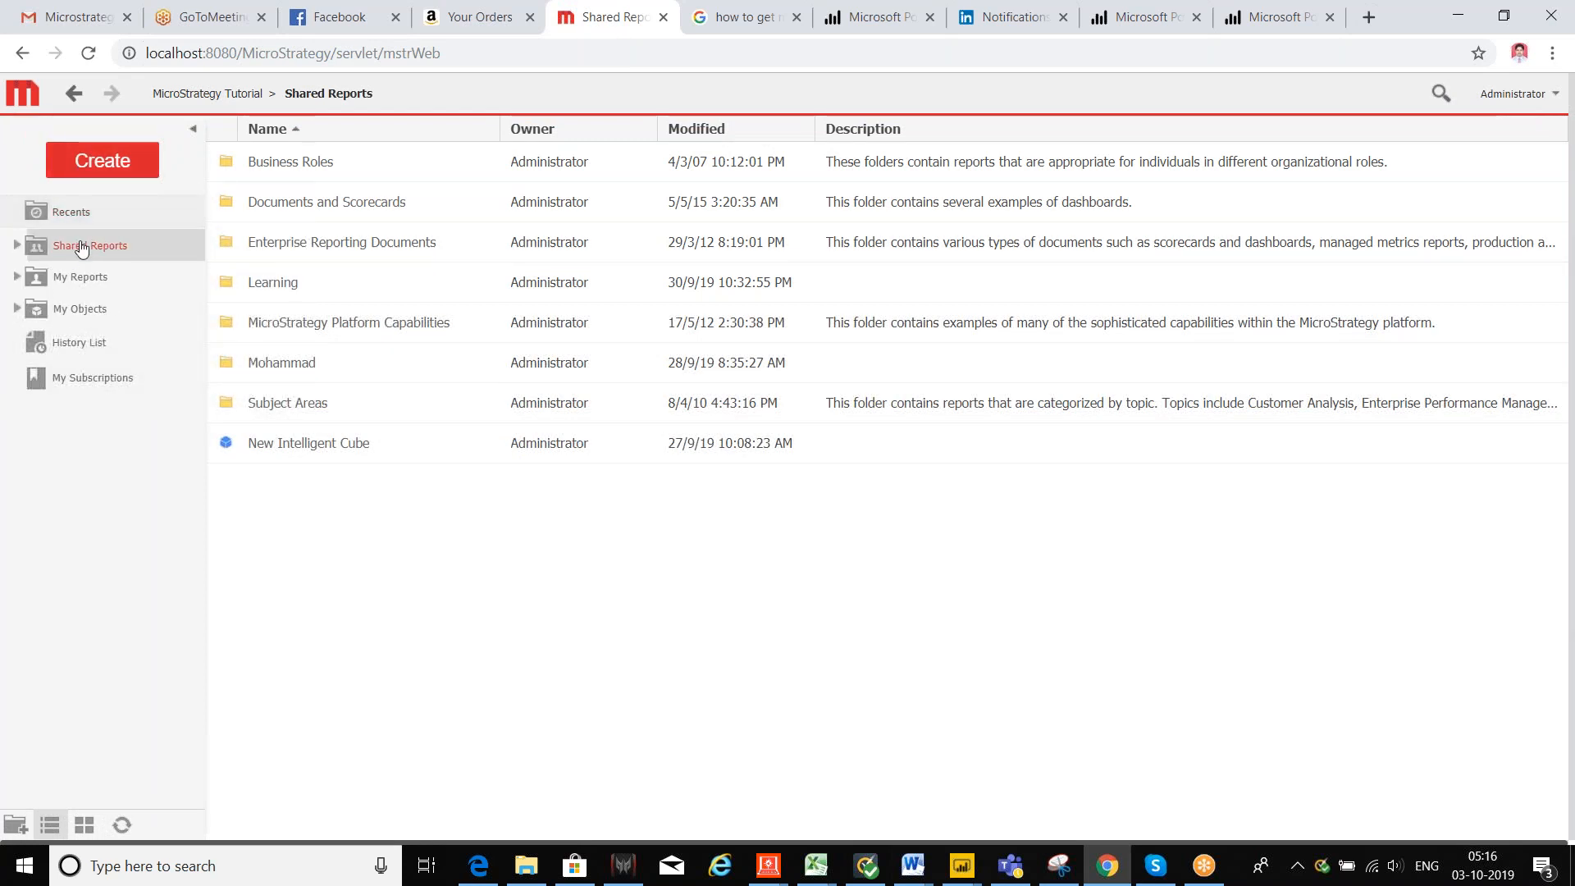
click(82, 280)
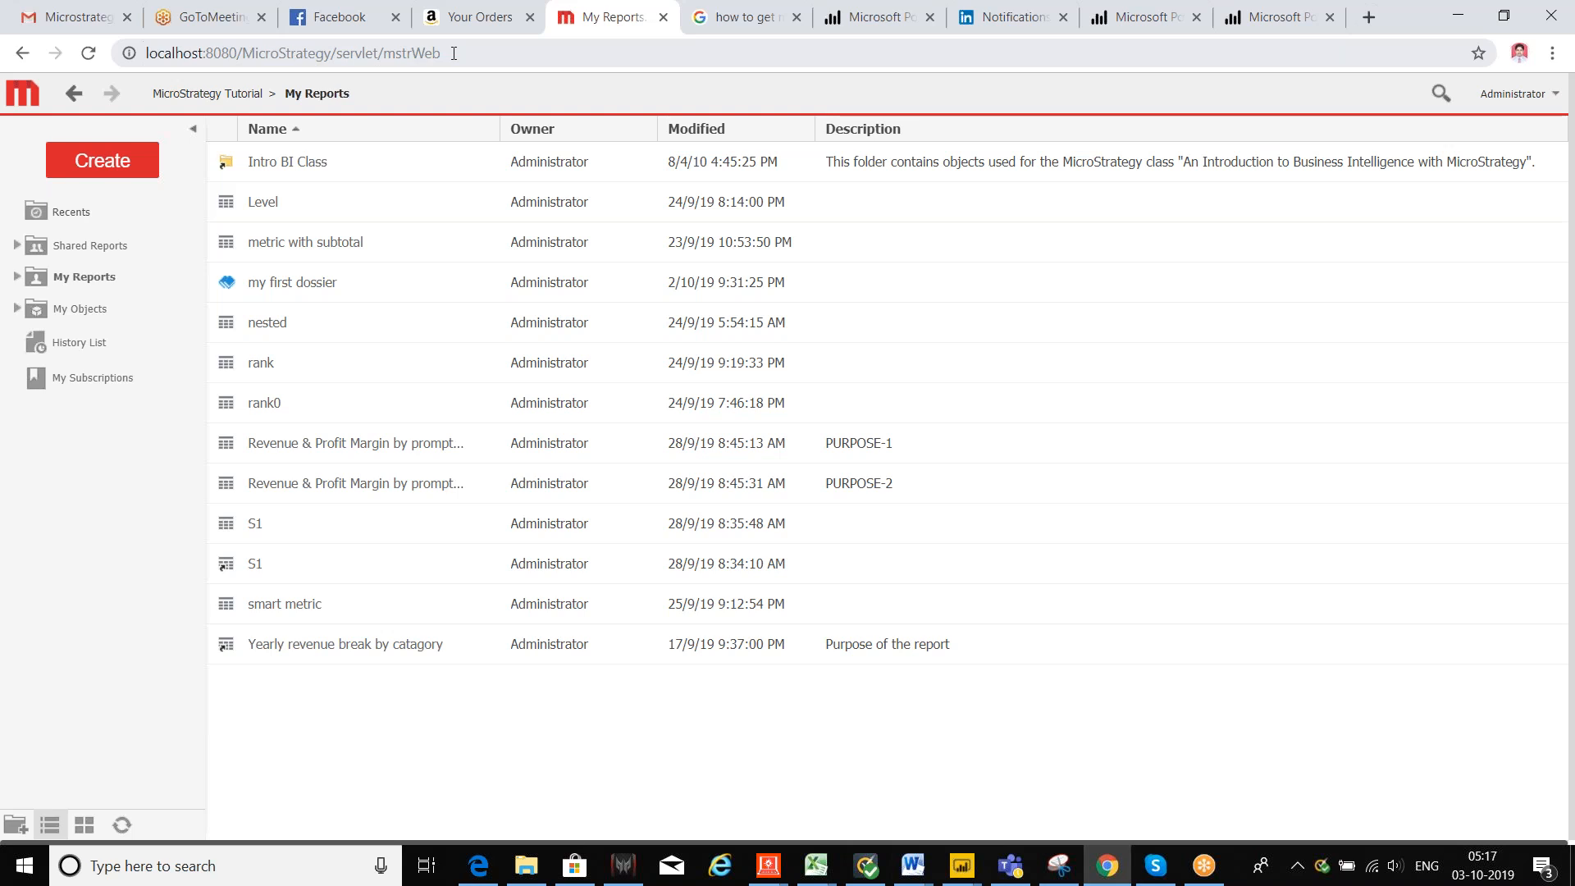
click(454, 53)
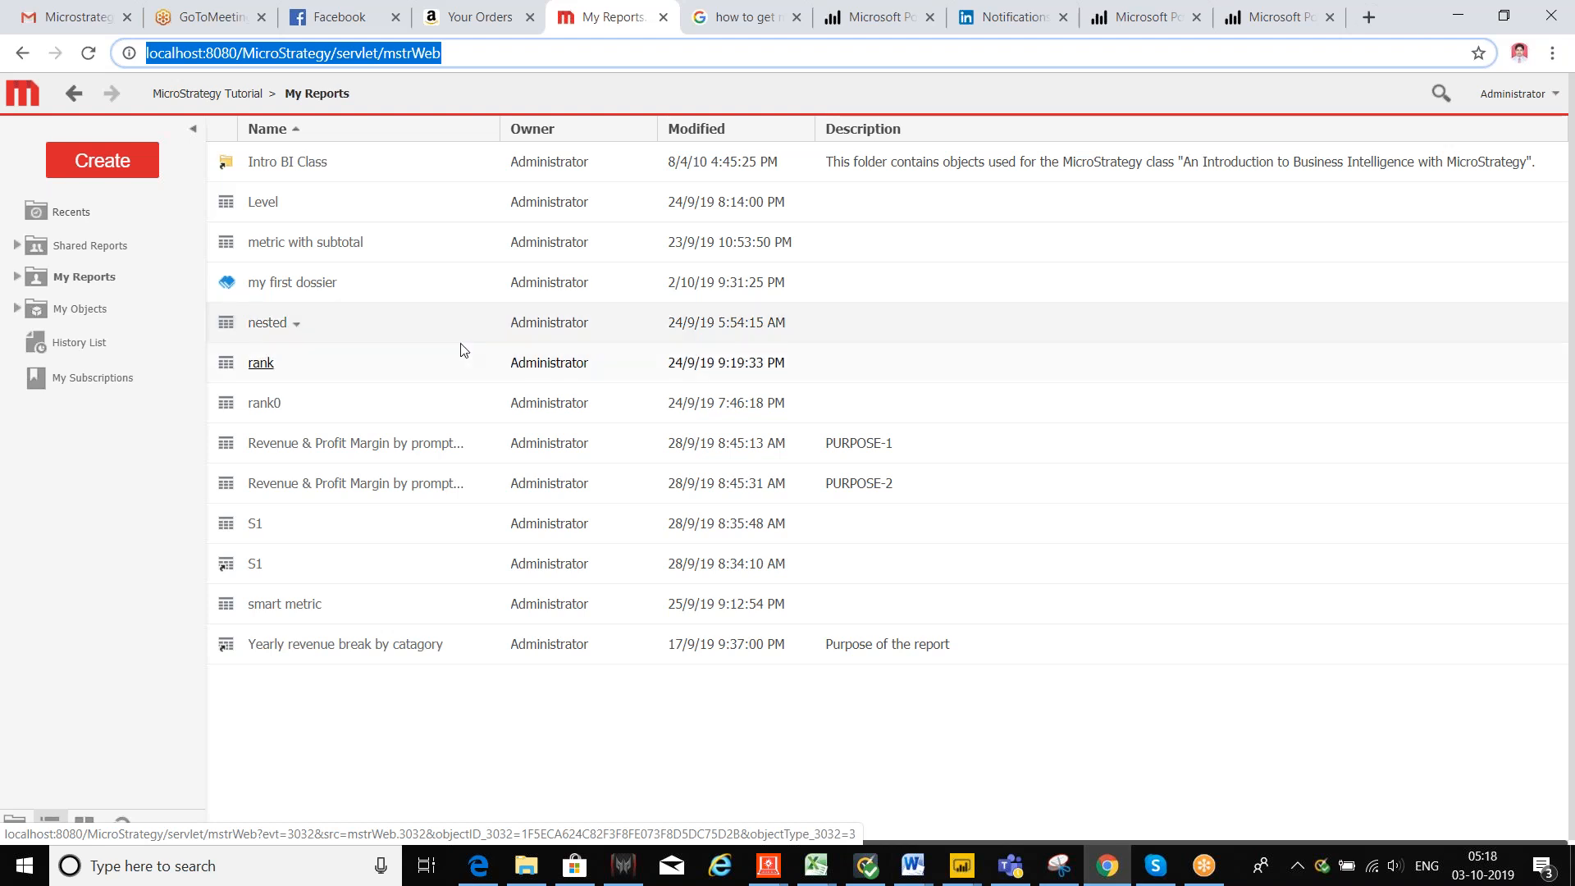
Step: Open the nested report's subscriptions and scroll down to the empty Email section
click(461, 328)
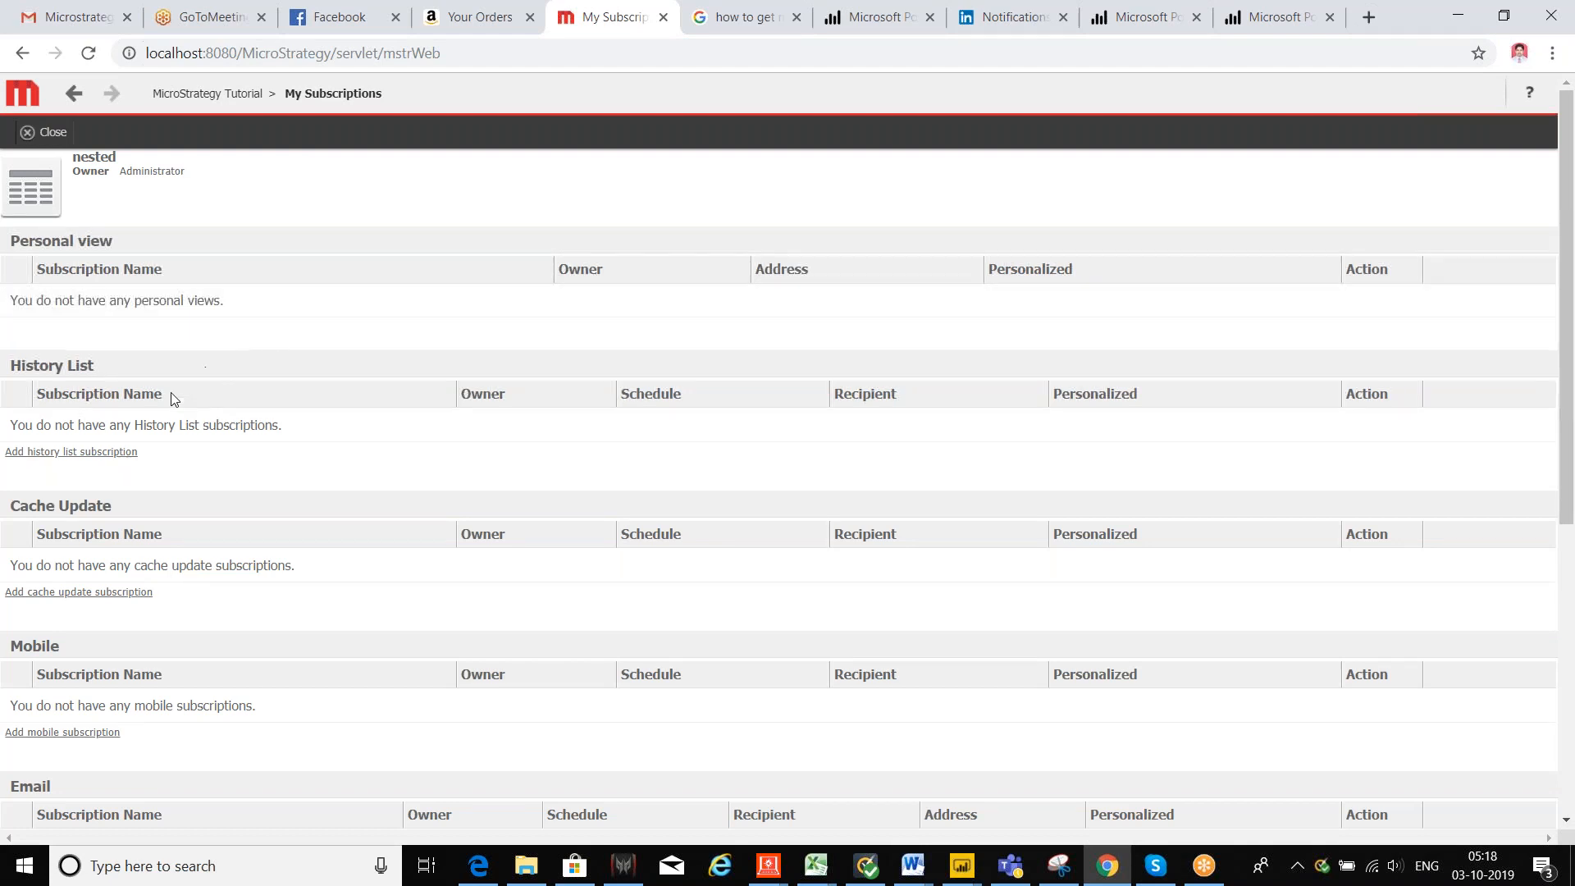
scroll(136, 401, down, 1)
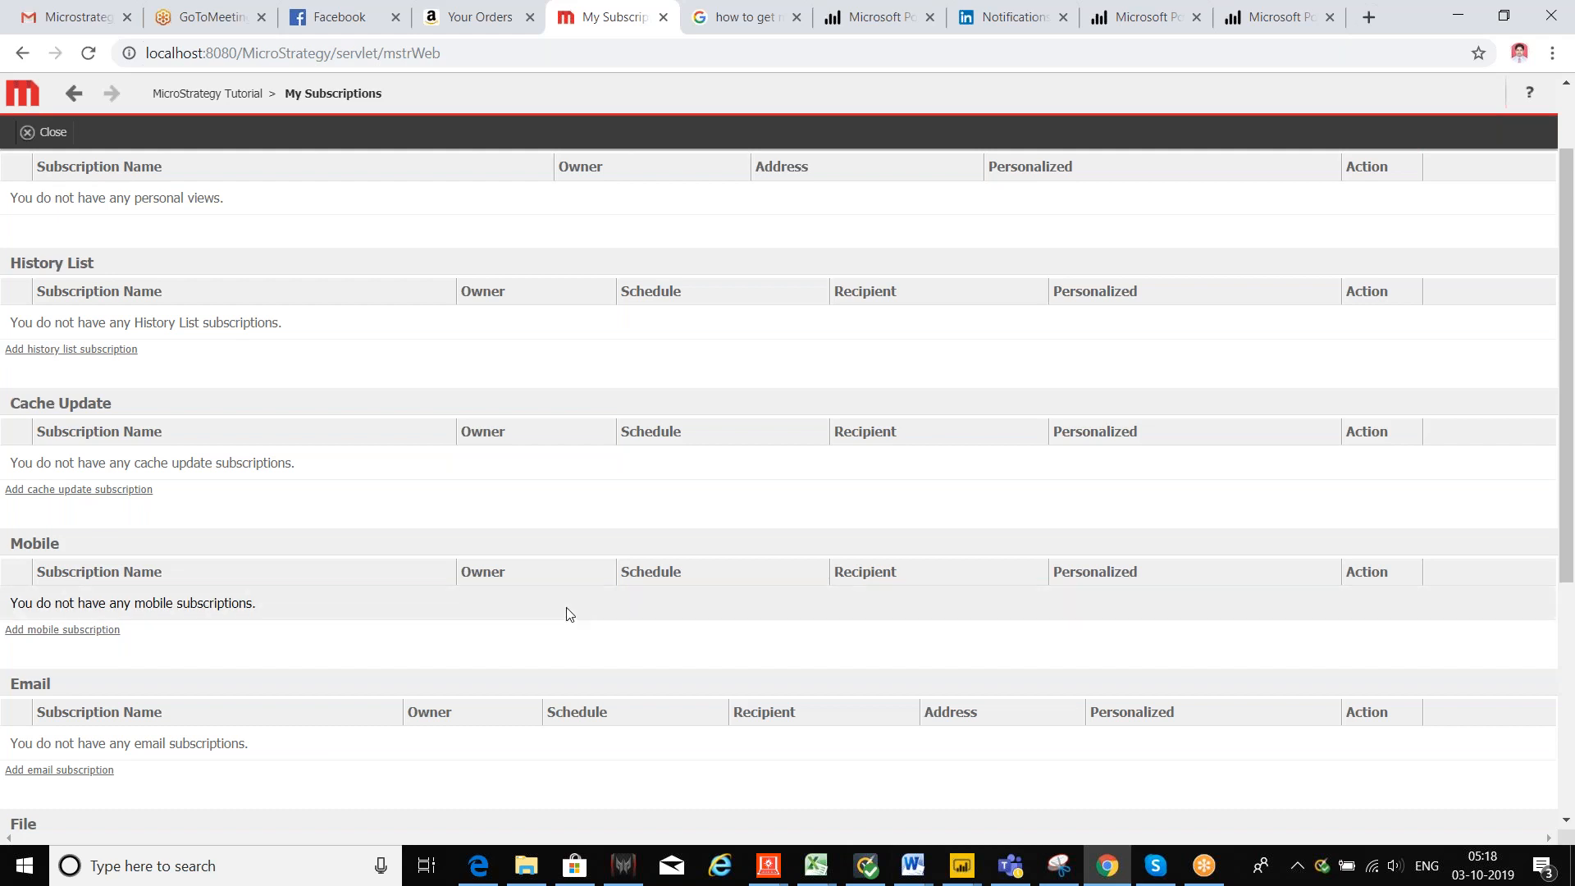
scroll(167, 541, down, 2)
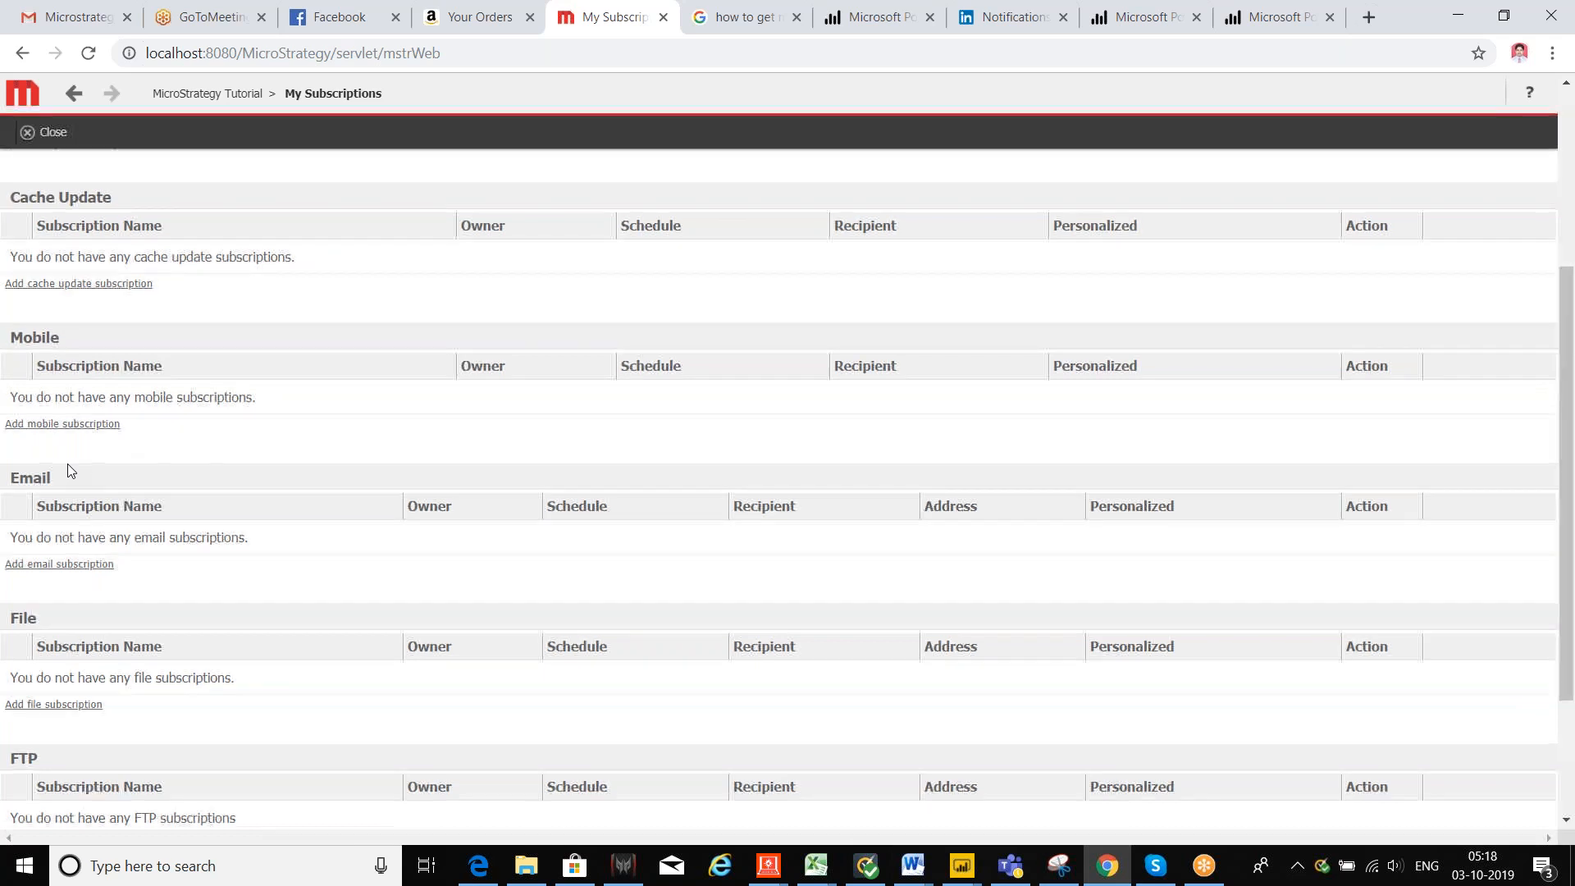
scroll(68, 465, down, 1)
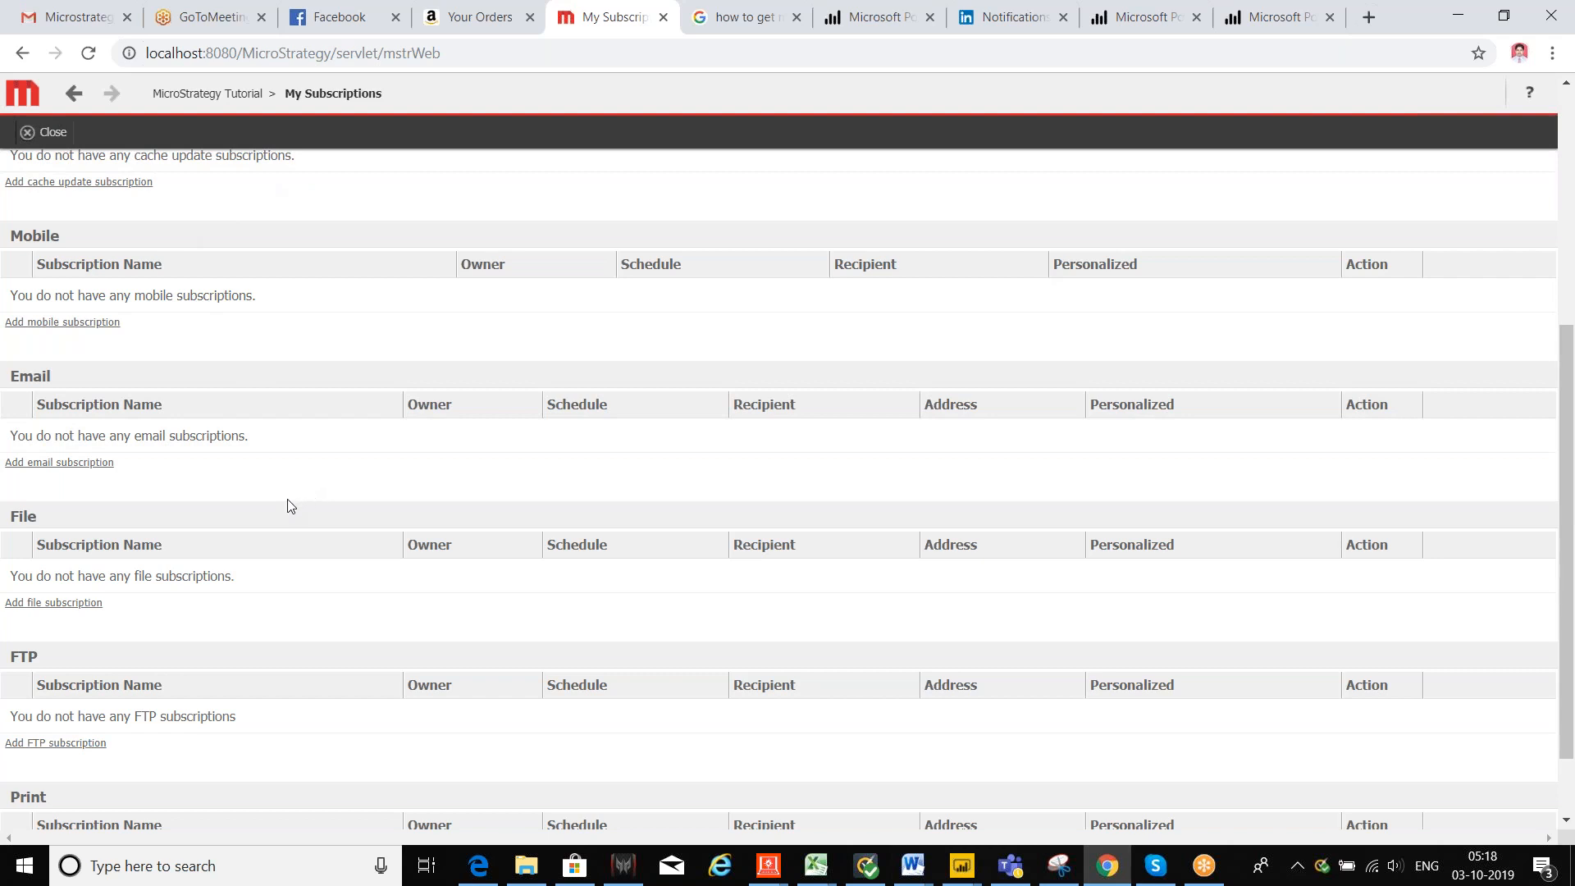
Step: Start an email subscription for nested, select its name, and review the Schedule choices
click(67, 468)
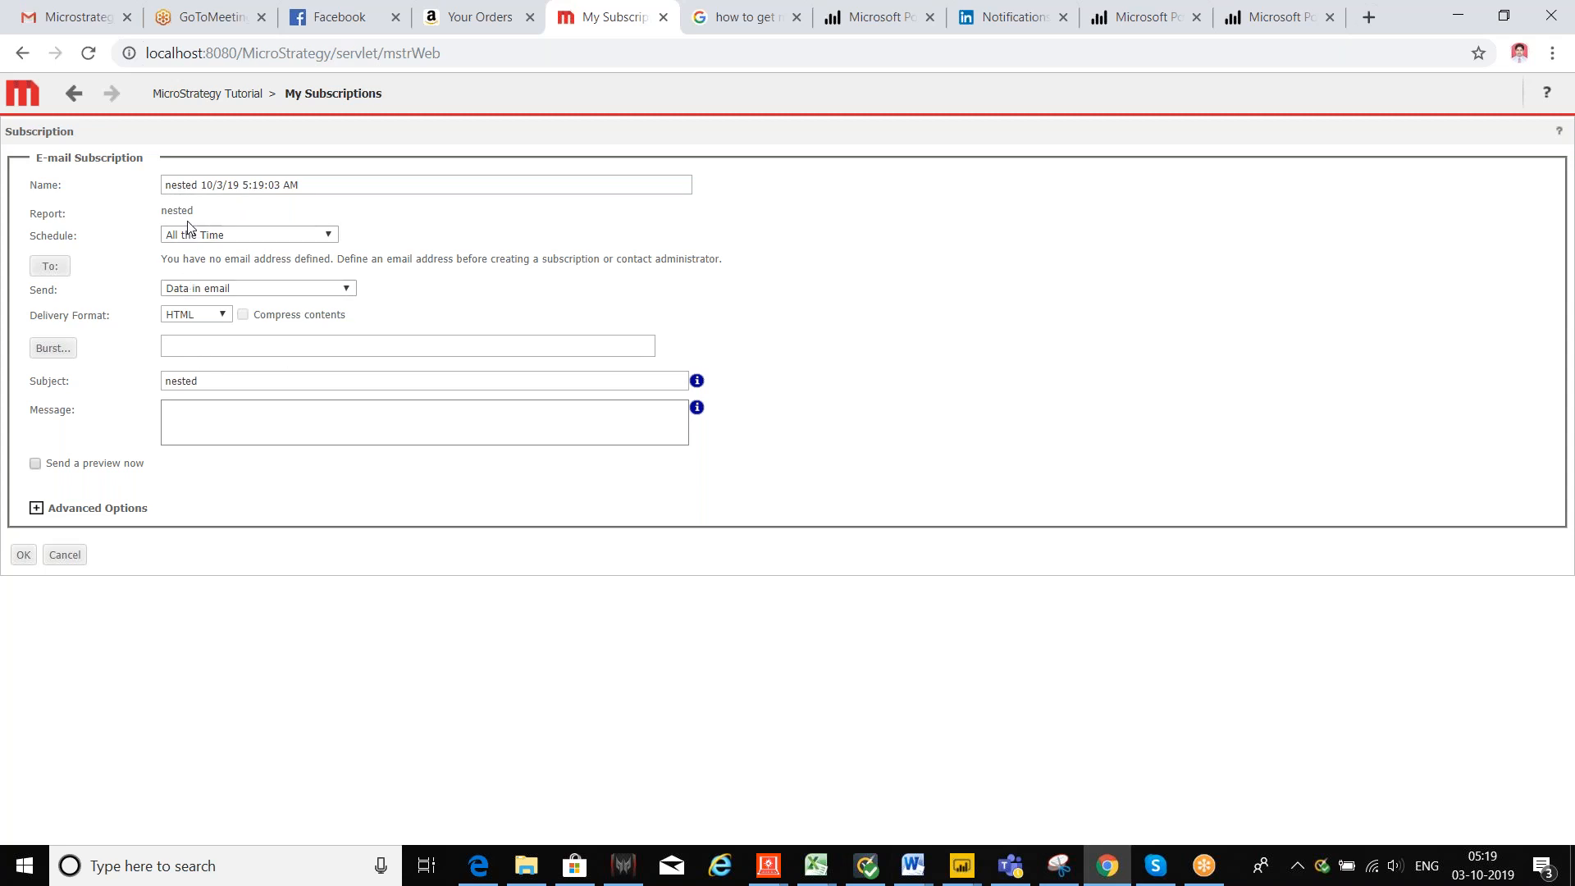
double_click(182, 183)
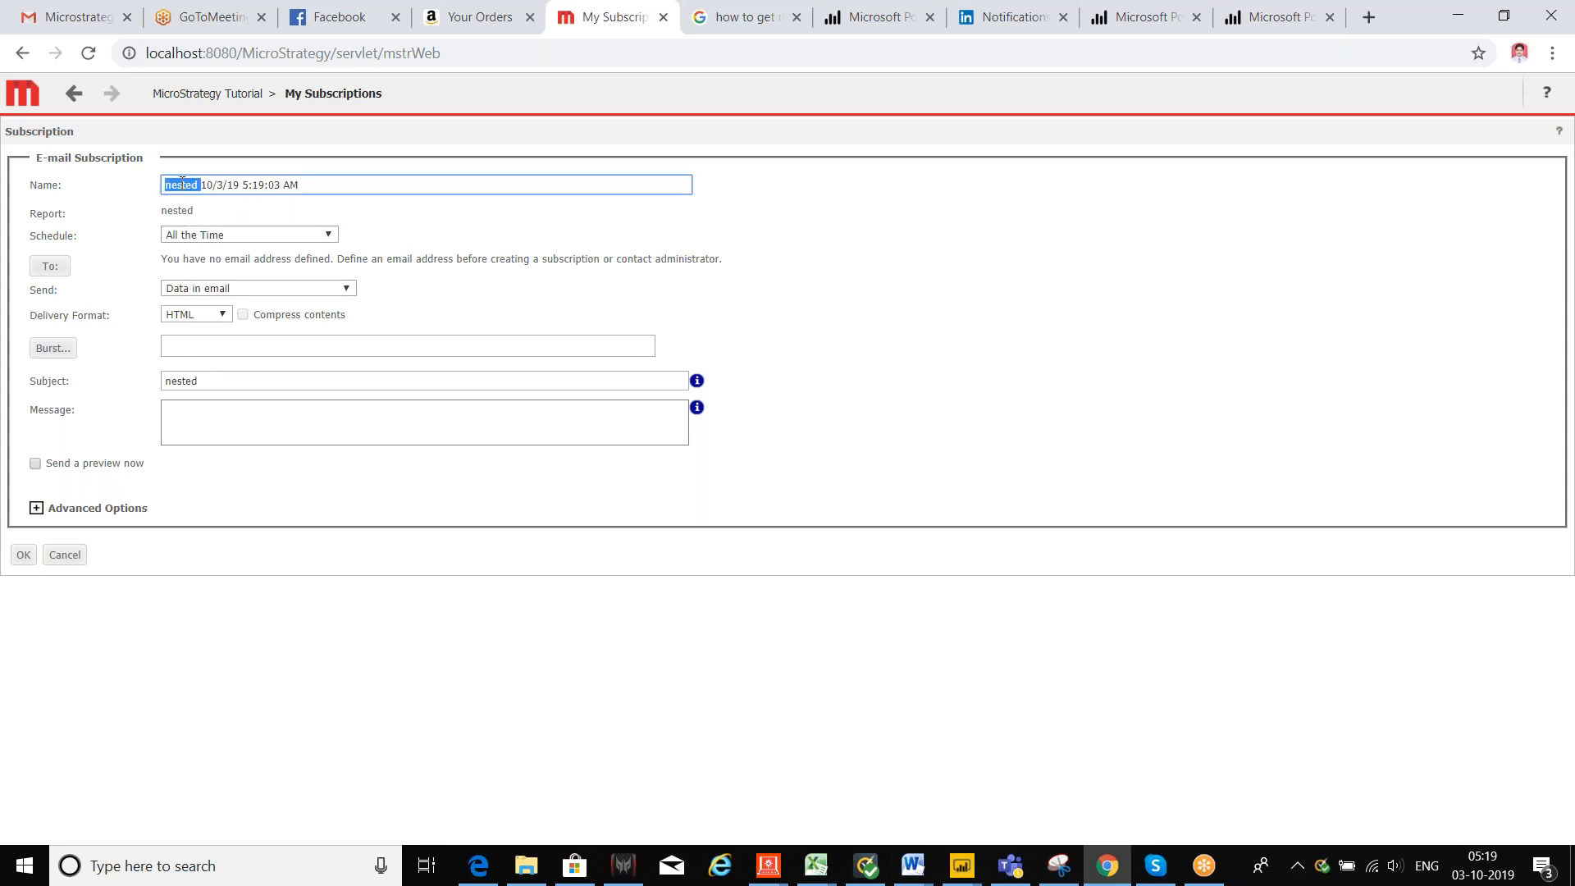
click(357, 184)
drag(322, 188, 165, 204)
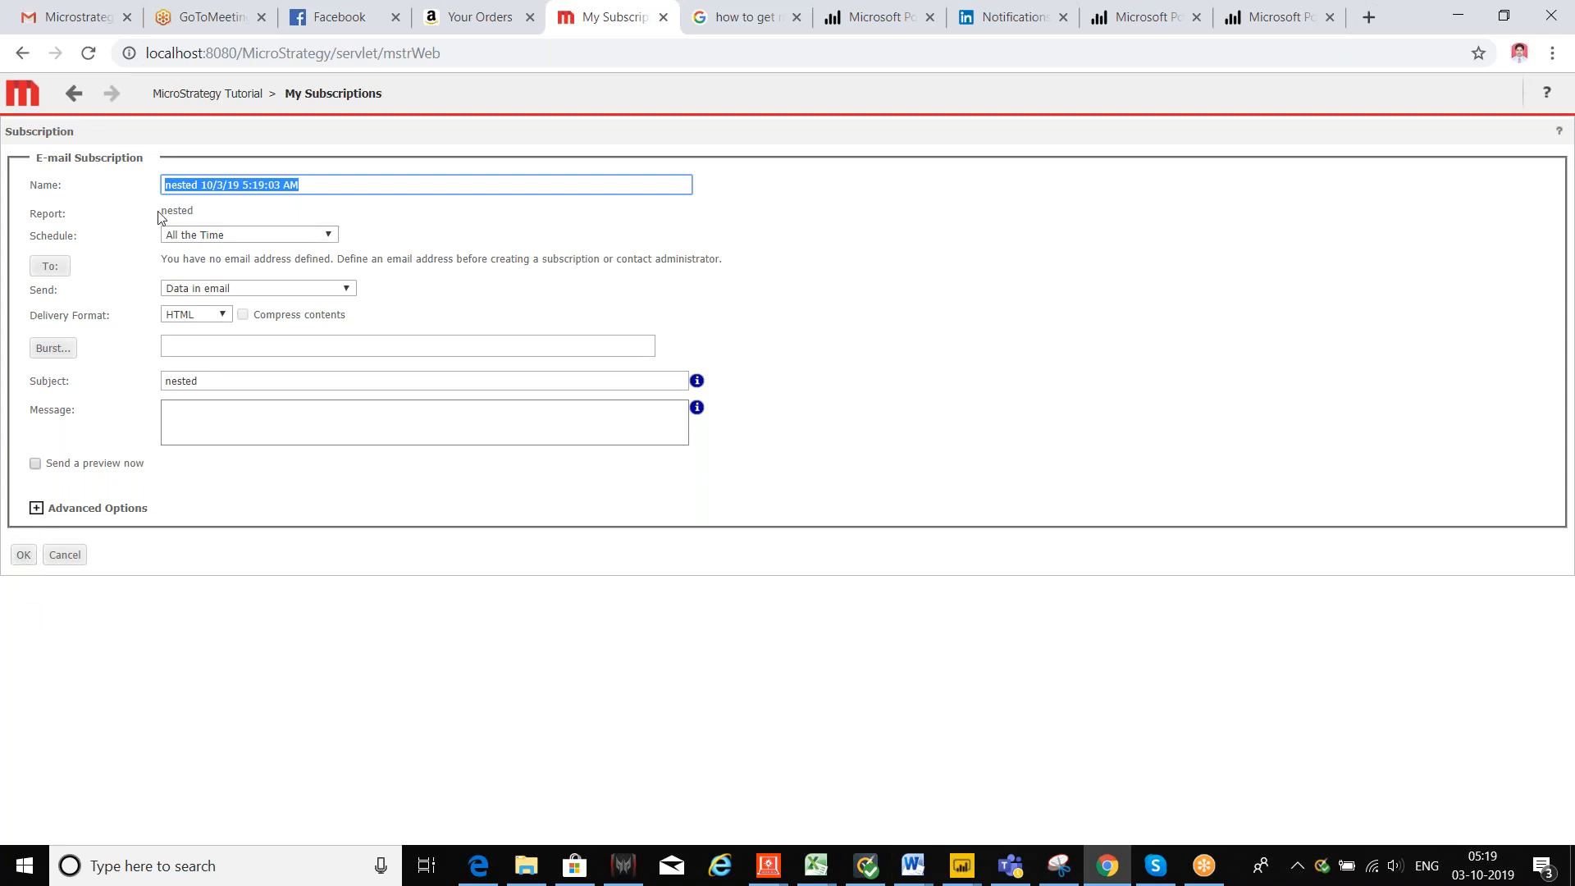
click(325, 238)
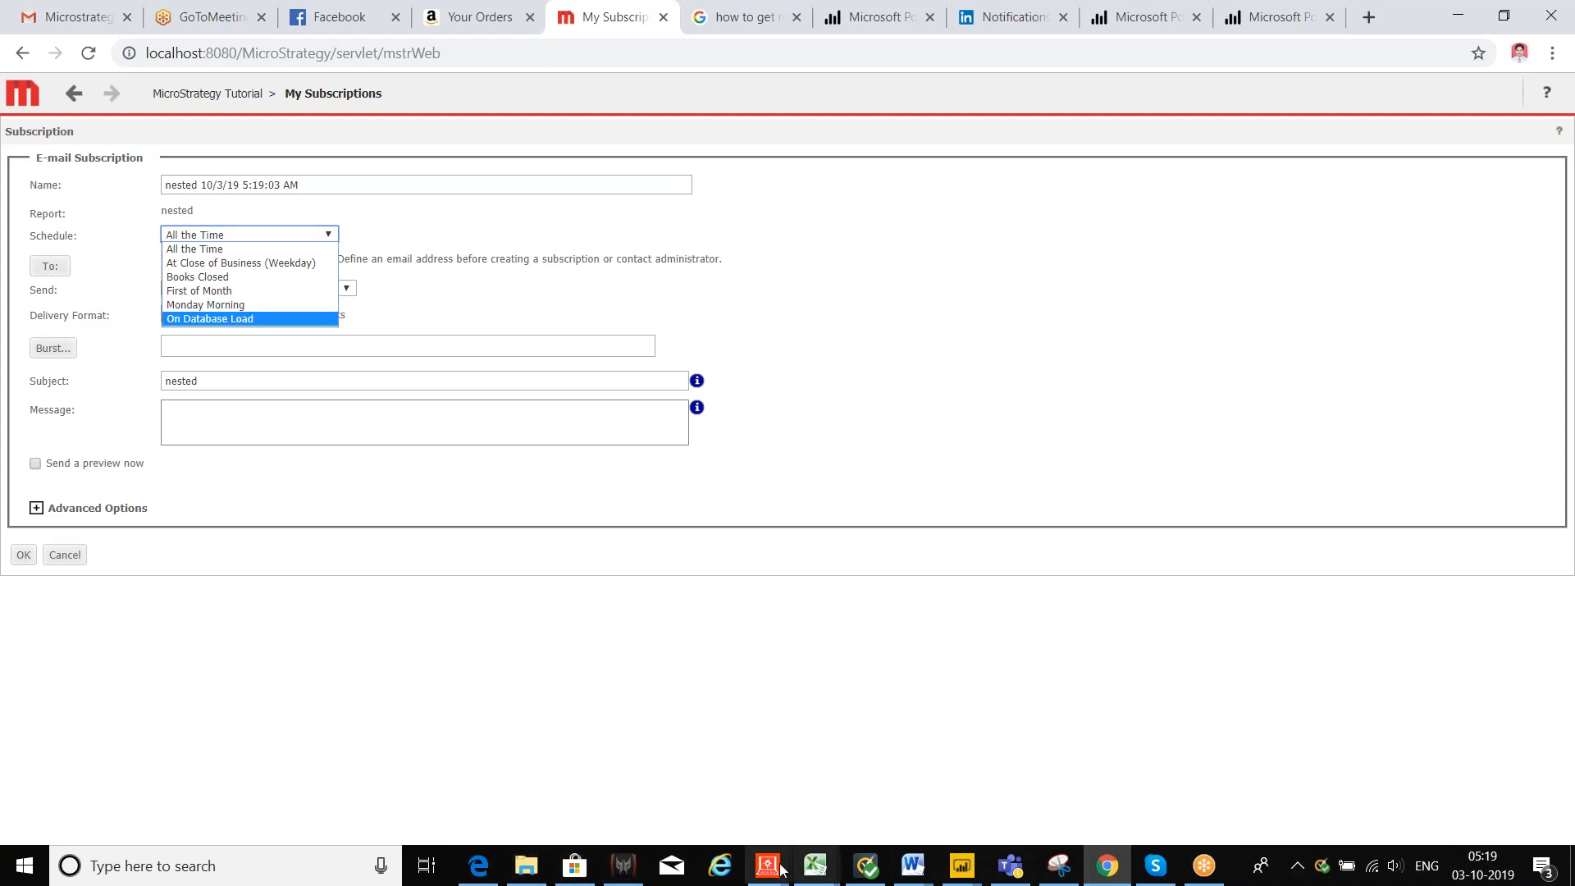
Step: In Developer, list the seven existing schedules and start a new schedule from Schedules
mouse_move(767, 868)
click(845, 780)
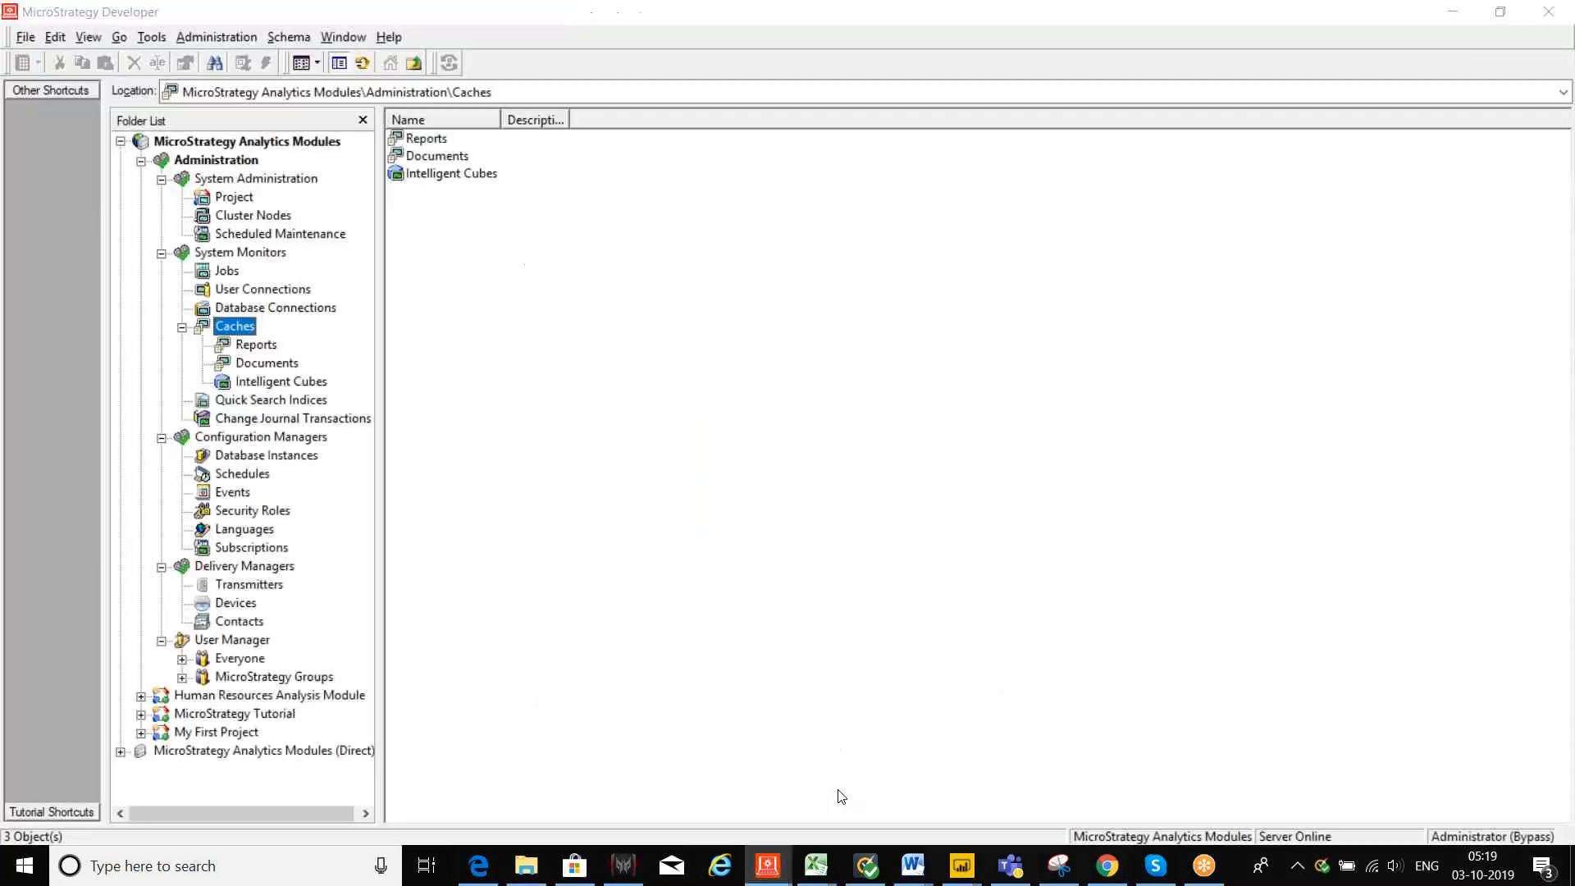
click(243, 473)
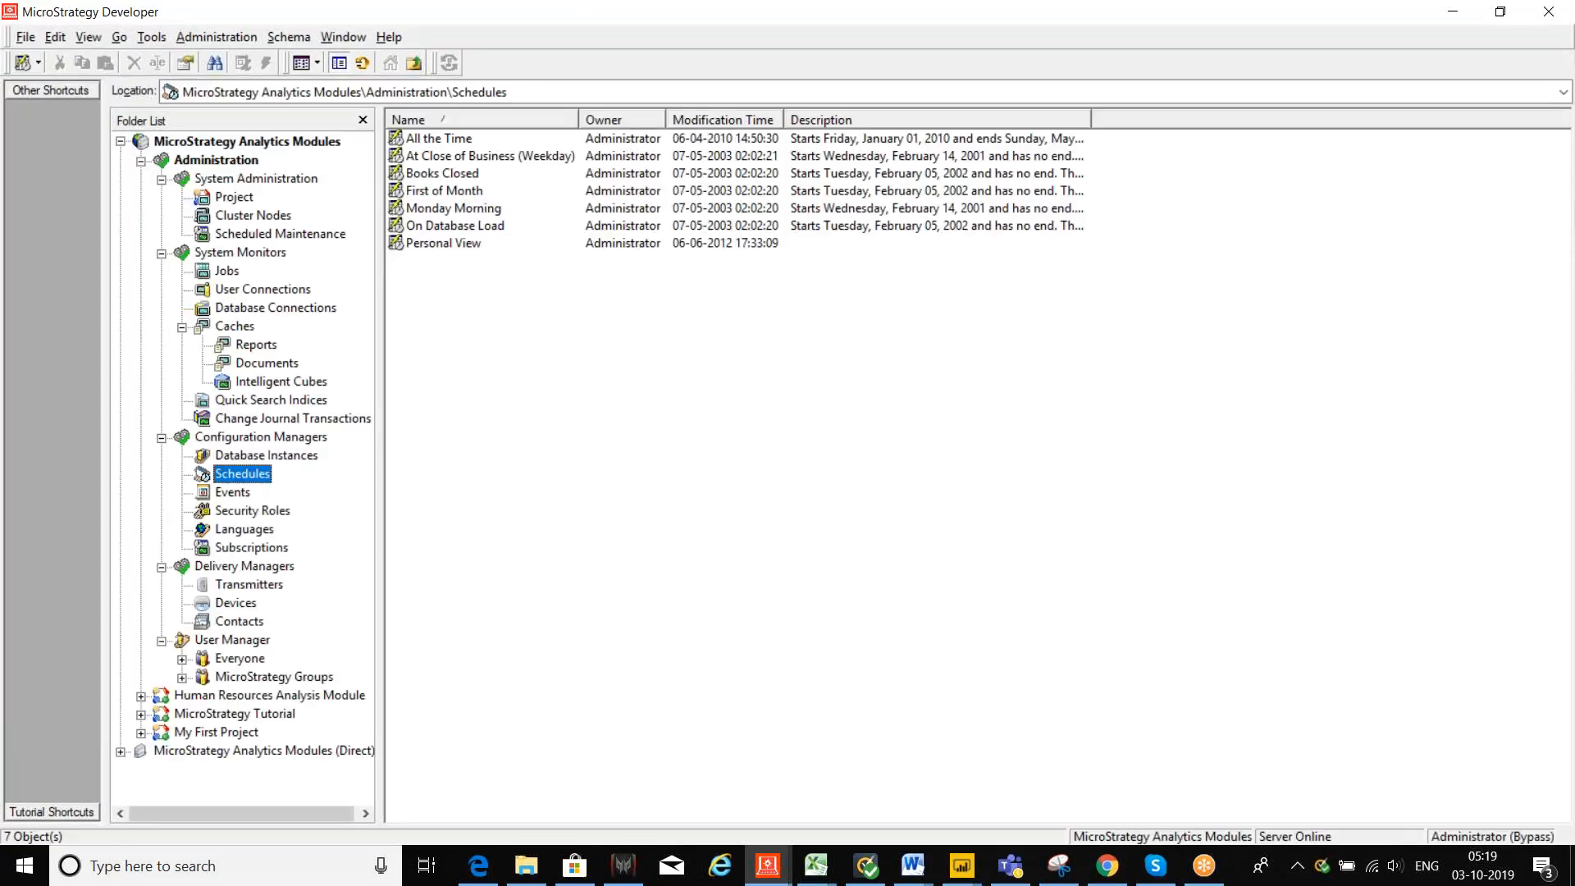
right_click(243, 474)
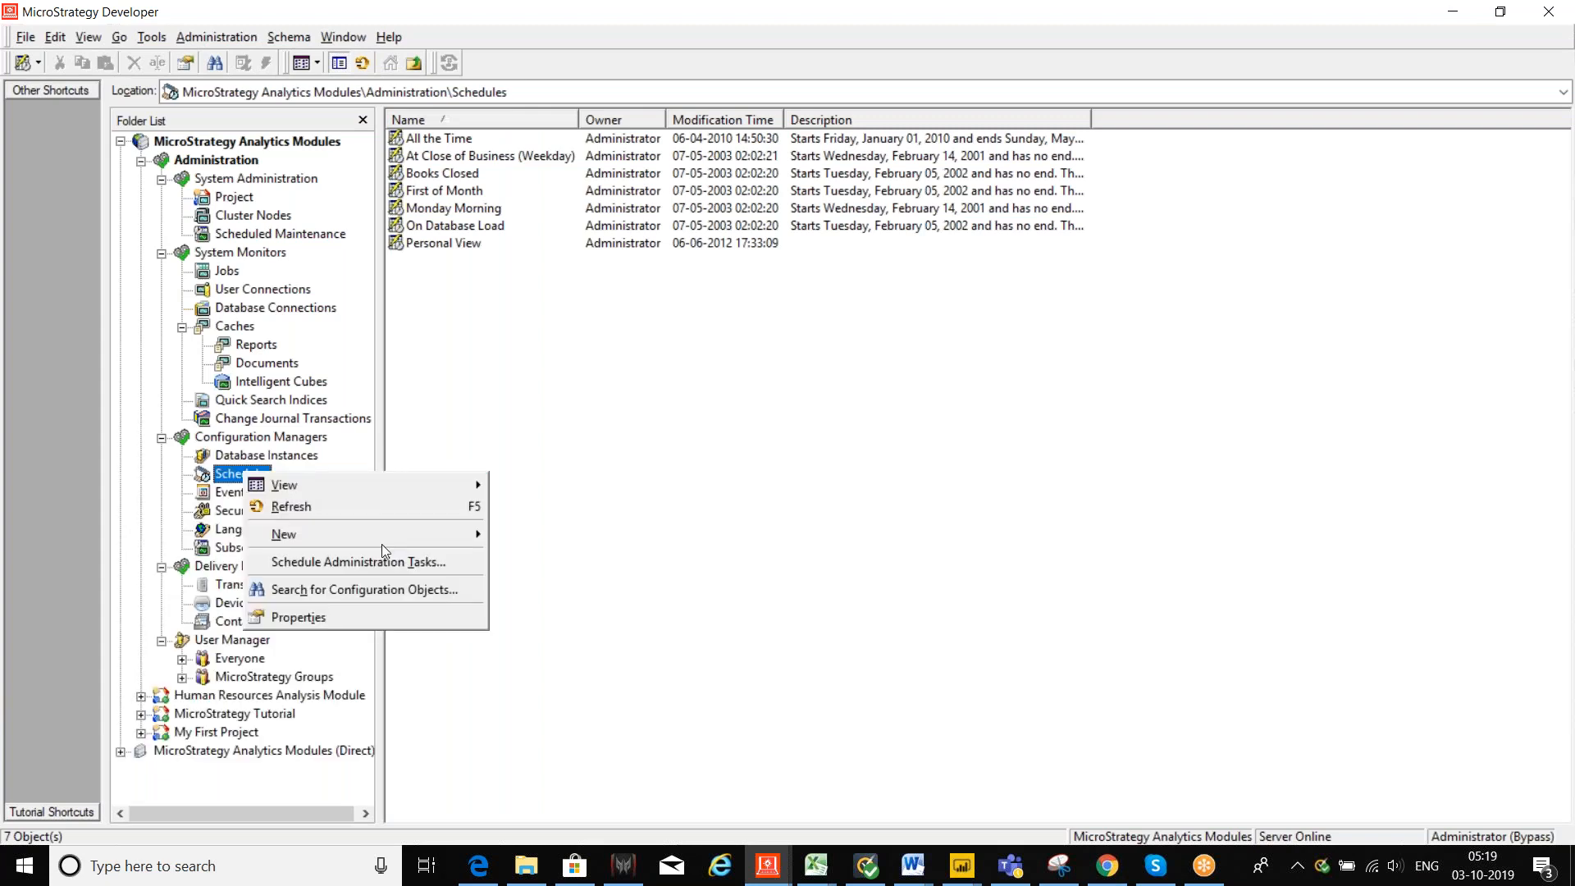
mouse_move(377, 534)
click(525, 534)
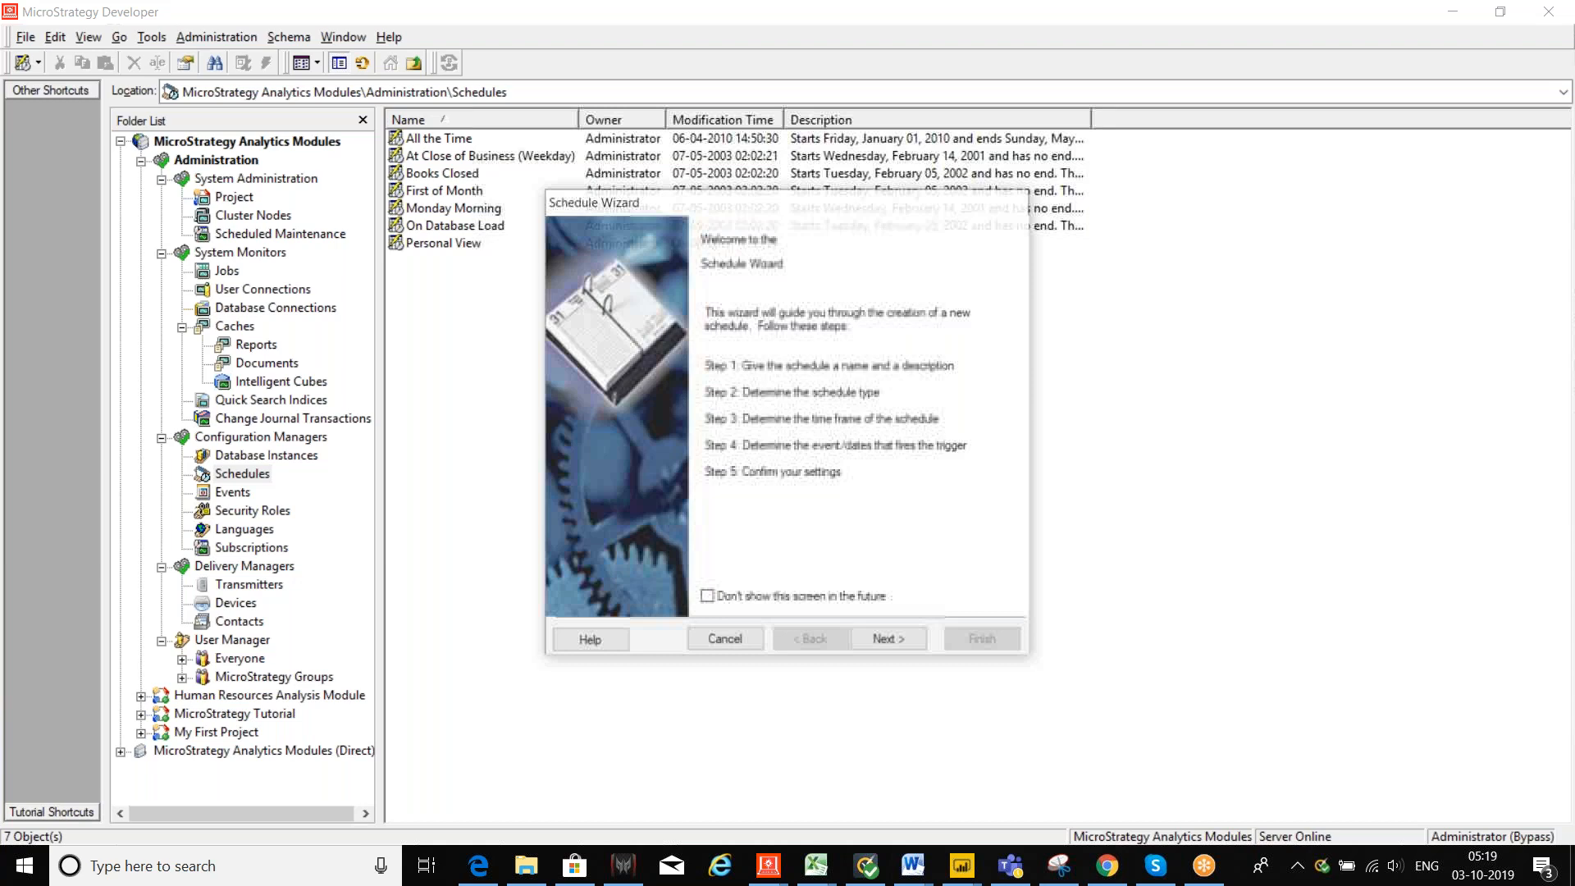
Step: Enter the schedule name 8AM, then step back and cancel the Schedule Wizard
click(888, 639)
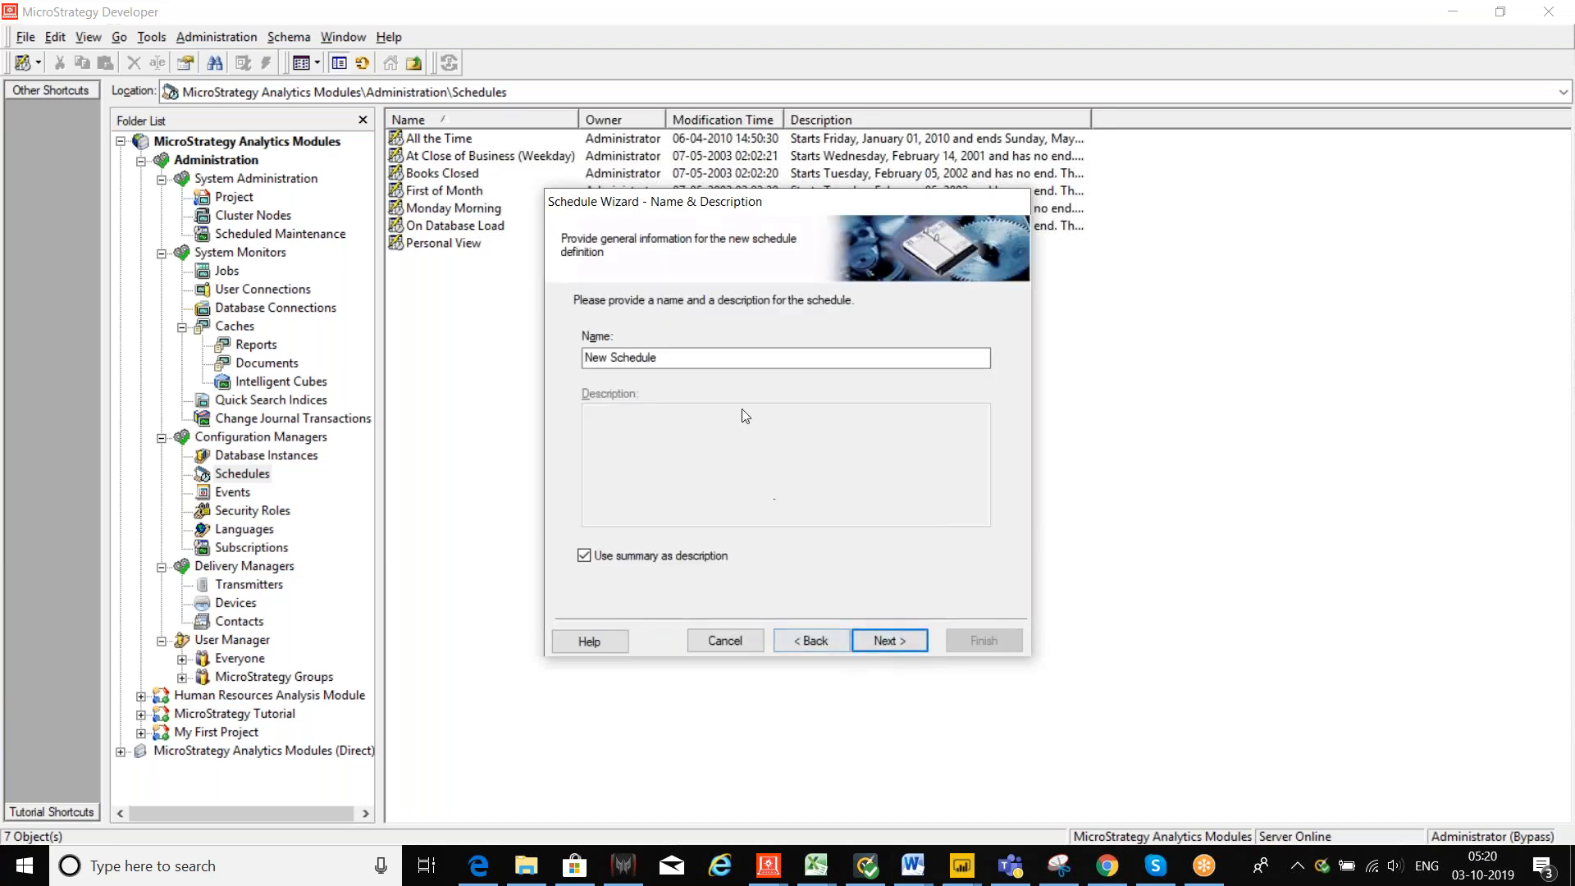
drag(724, 358, 578, 373)
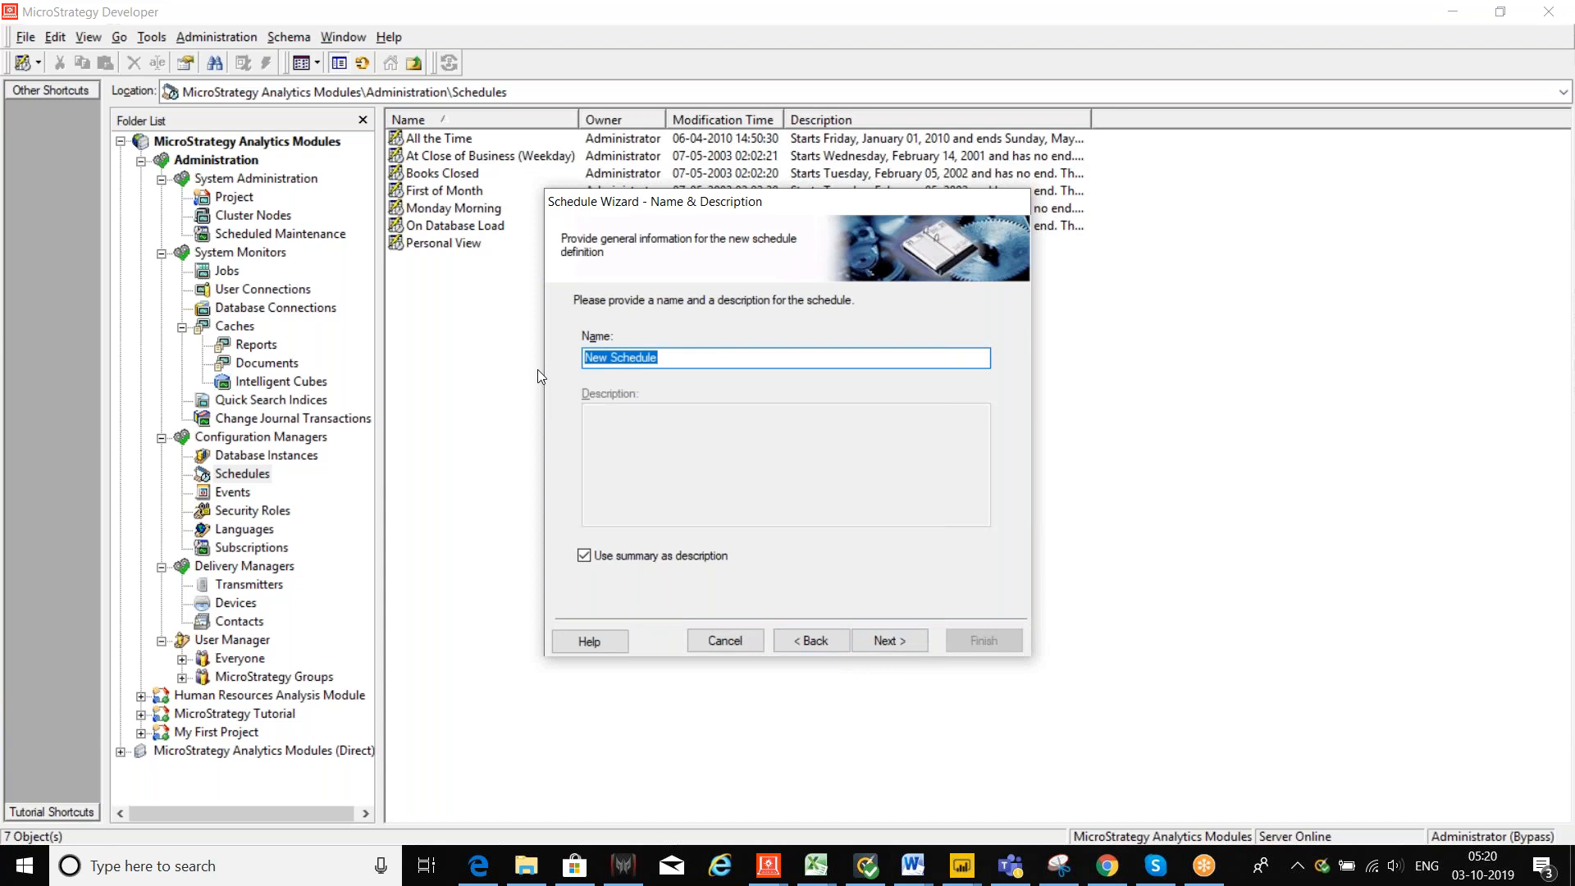
text(8AM)
click(799, 639)
click(709, 645)
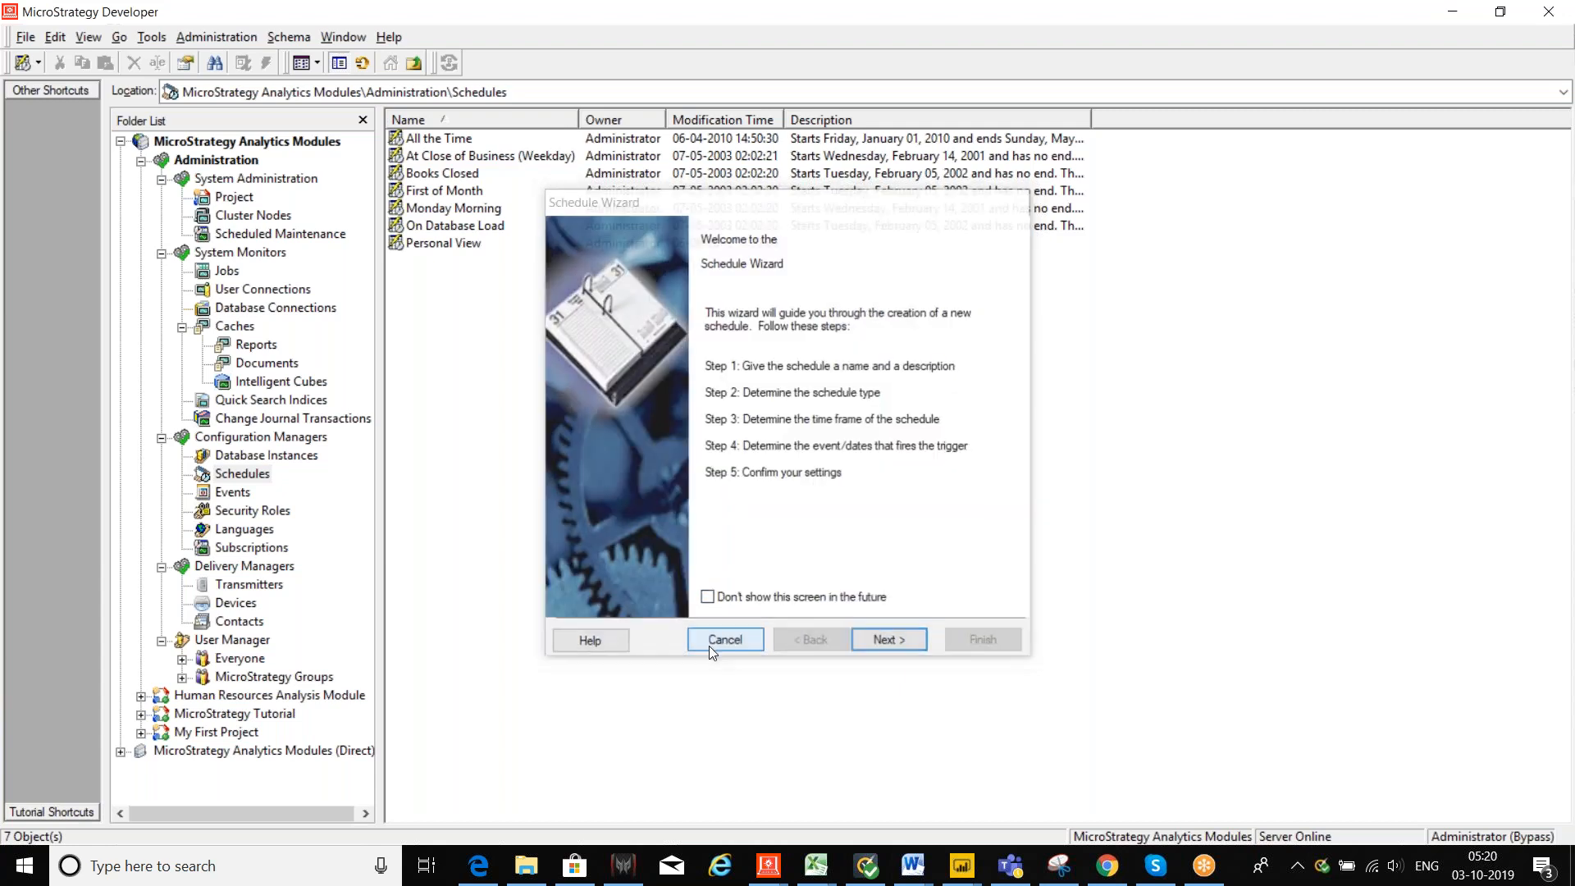
Step: Restart the Schedule Wizard, rename the schedule to 8AM, and advance to the schedule type step
right_click(238, 476)
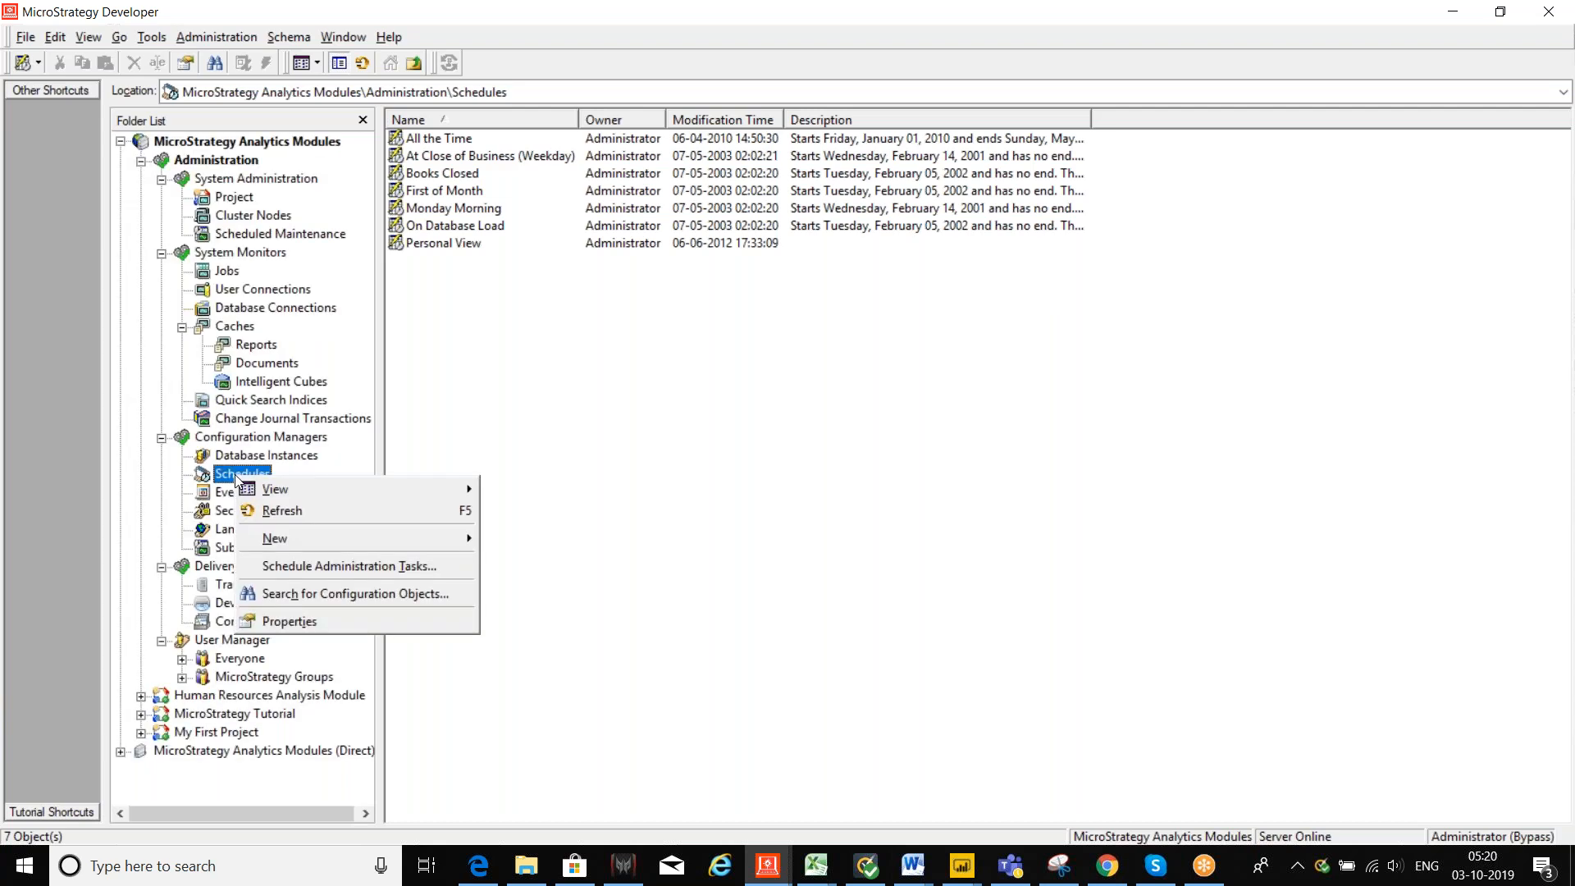
mouse_move(354, 540)
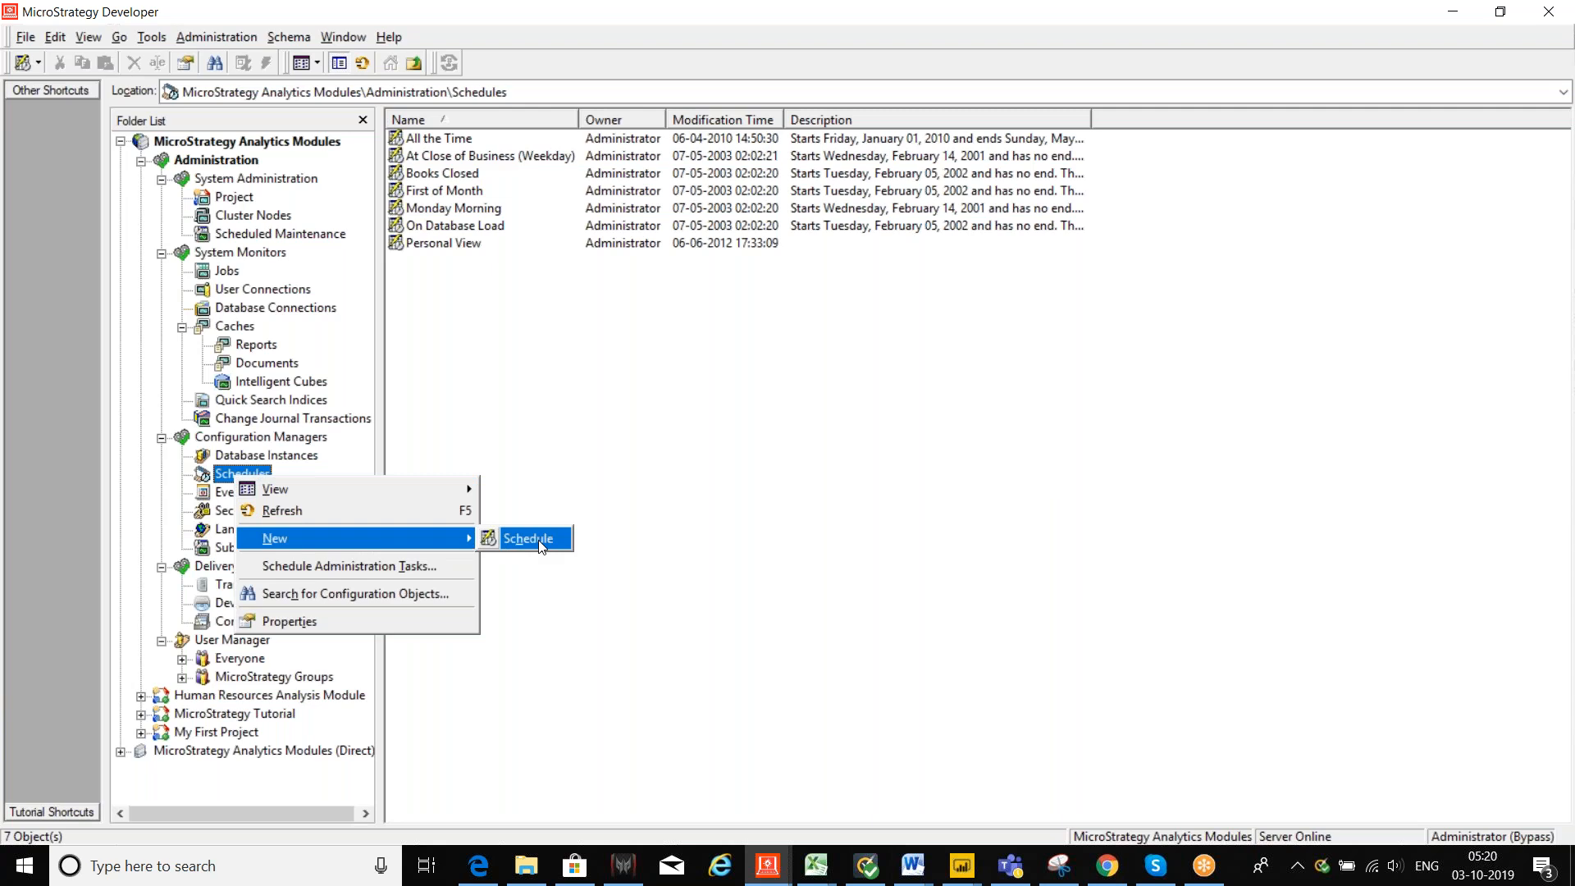
click(528, 539)
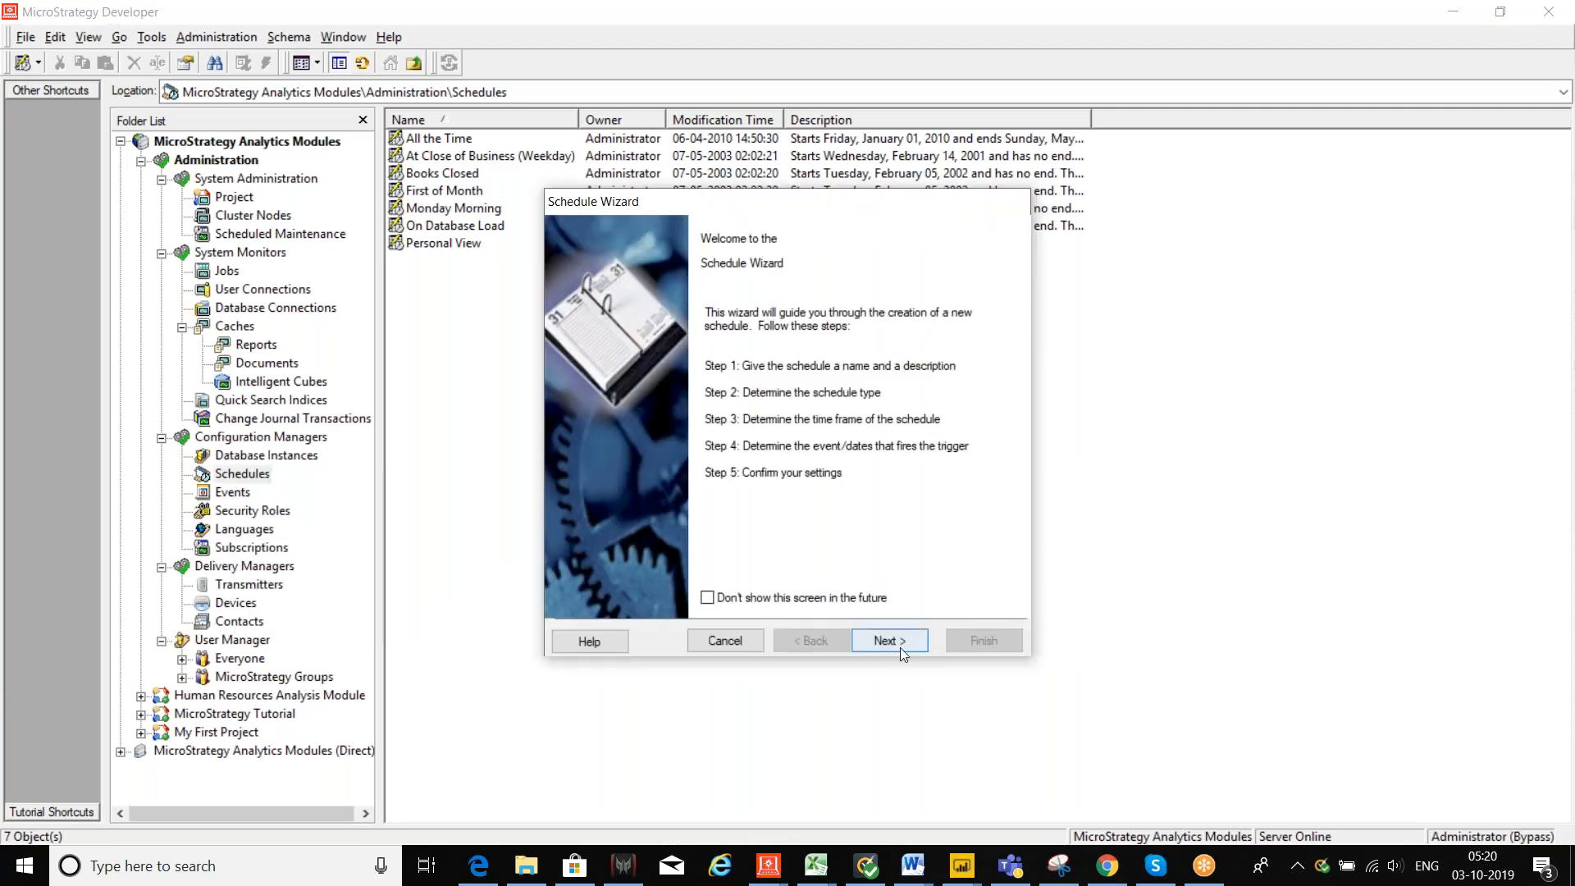
click(879, 638)
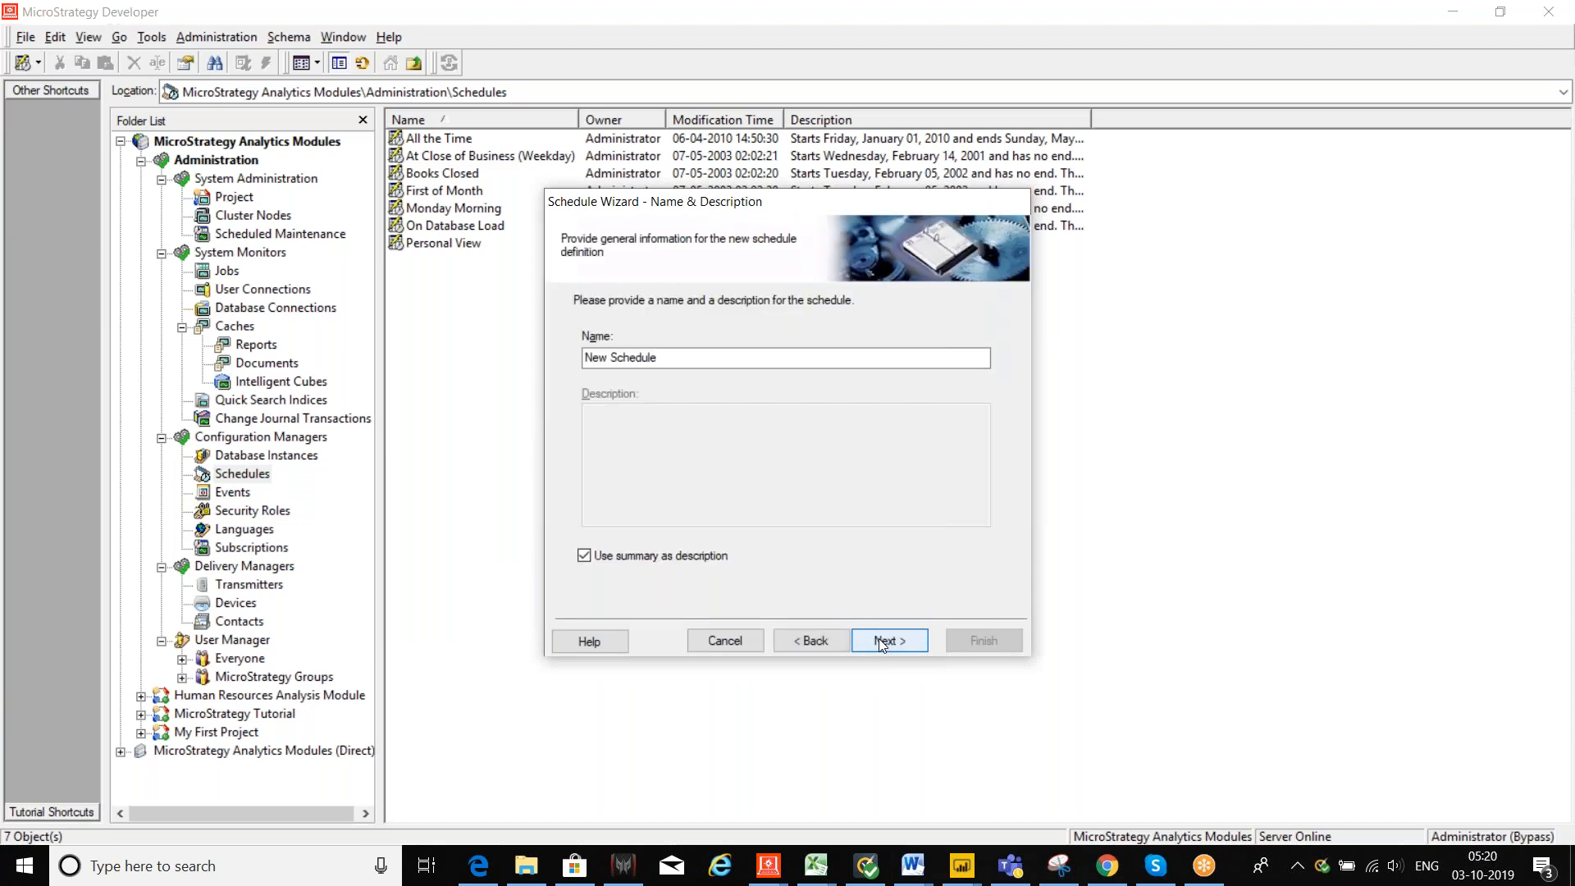
click(727, 358)
drag(775, 357, 584, 358)
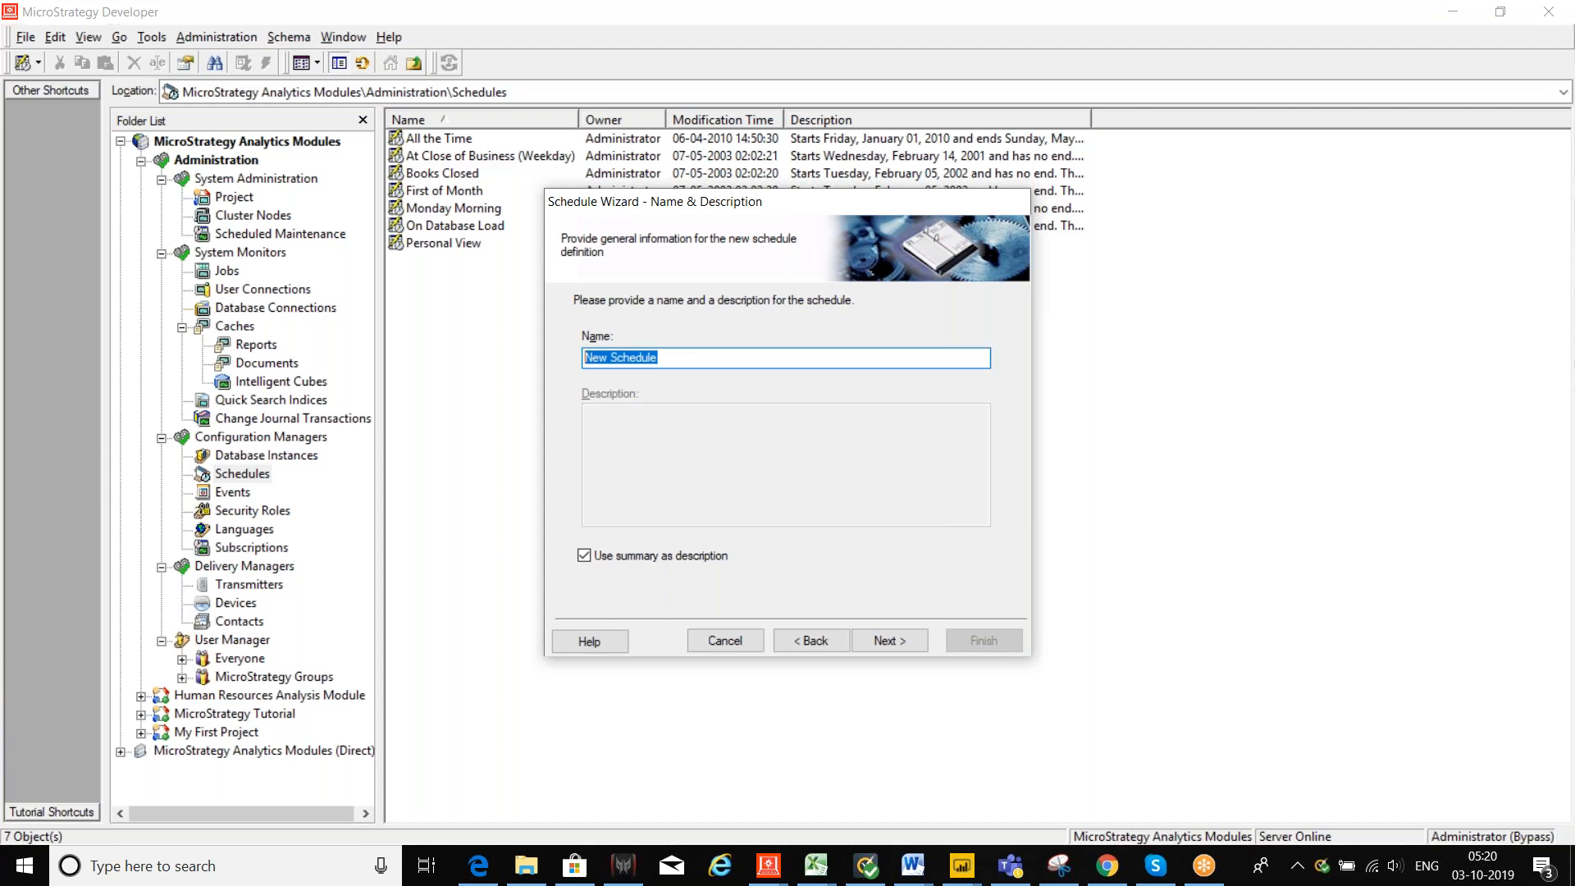
text(8AM)
click(889, 640)
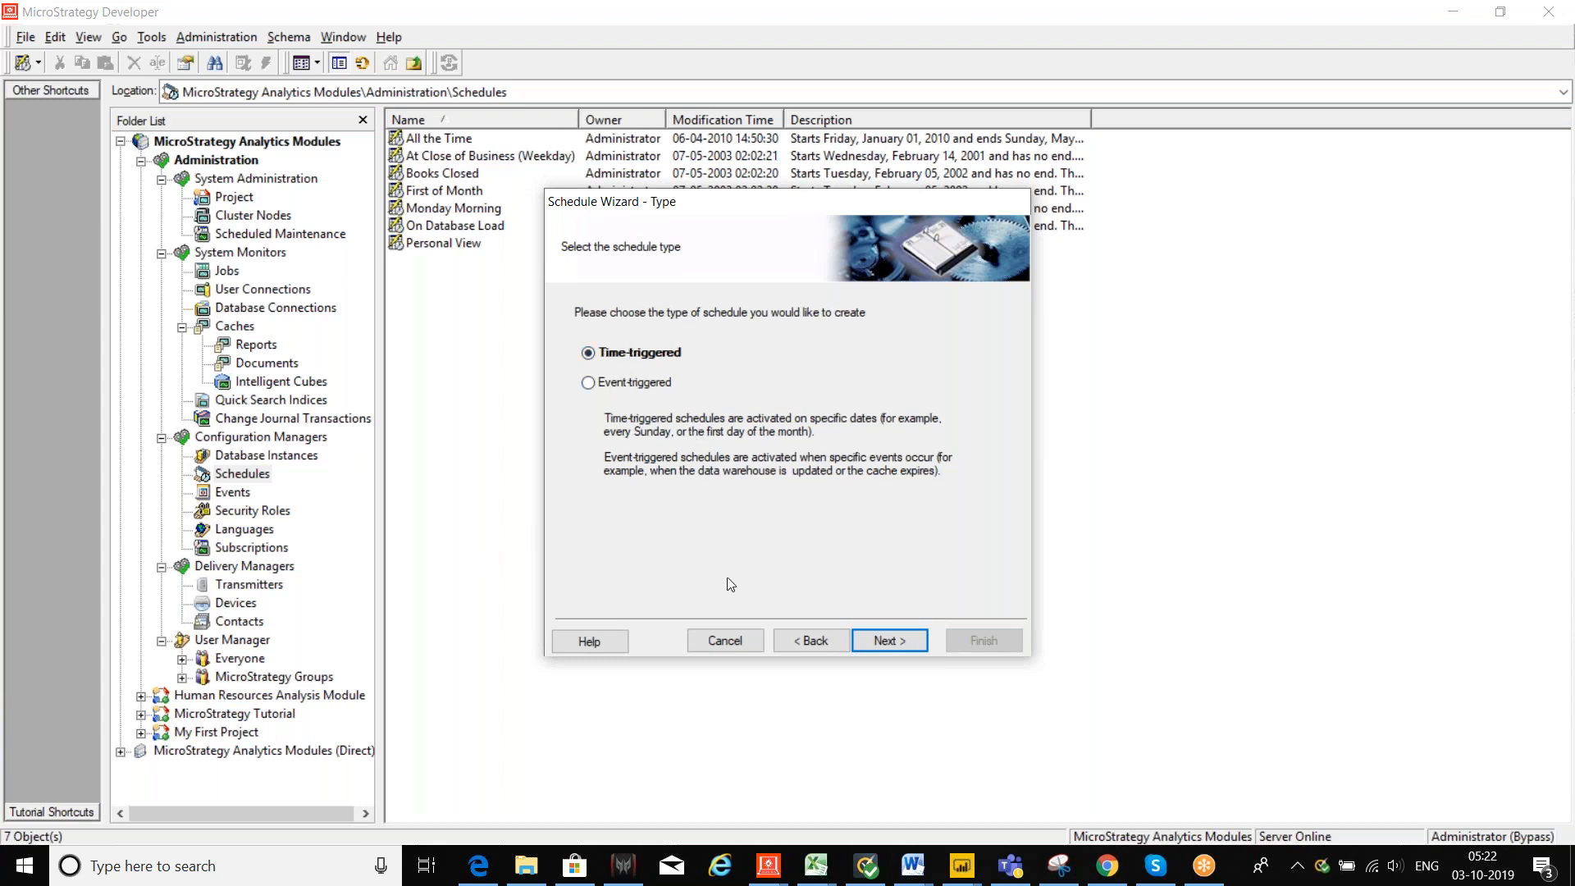
Step: Keep the schedule time-triggered, start it on 03-10-2019 and set No end date
click(879, 642)
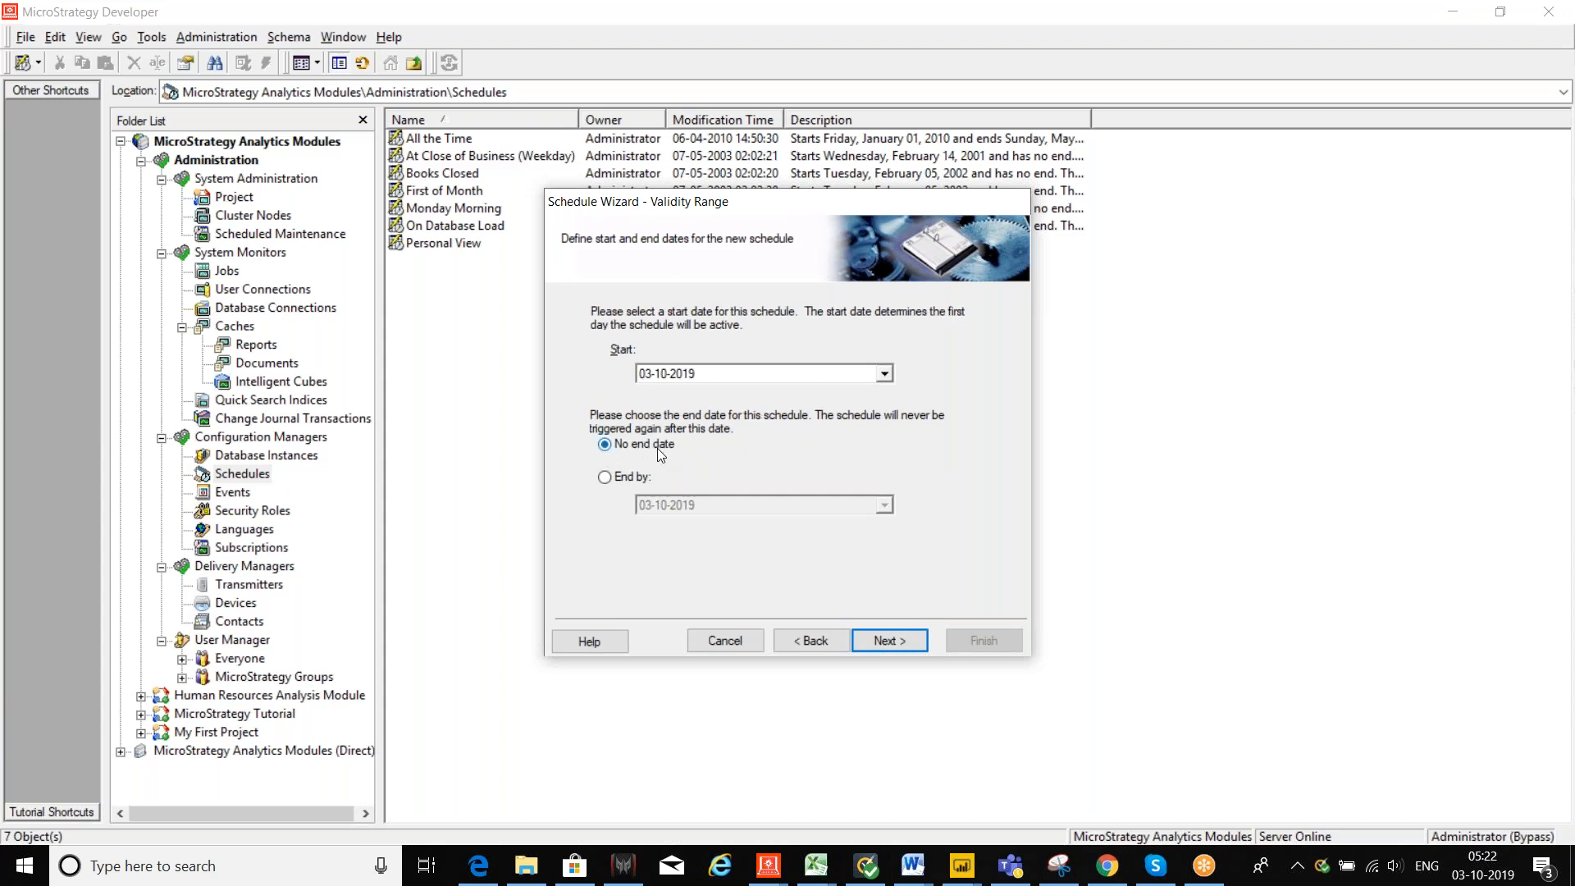
click(779, 379)
click(885, 375)
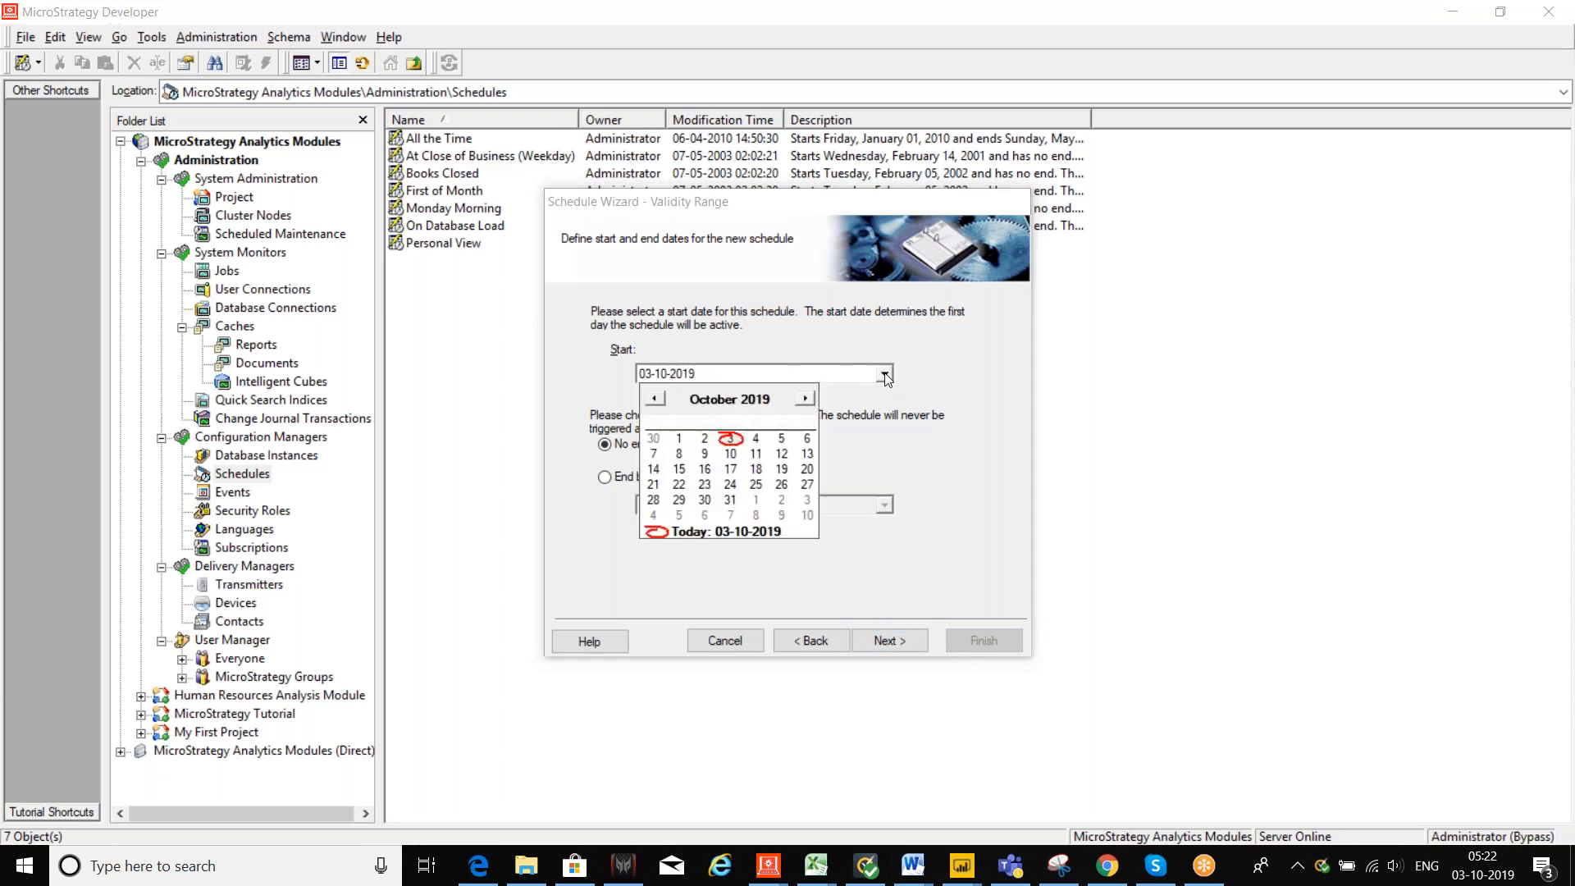
click(731, 442)
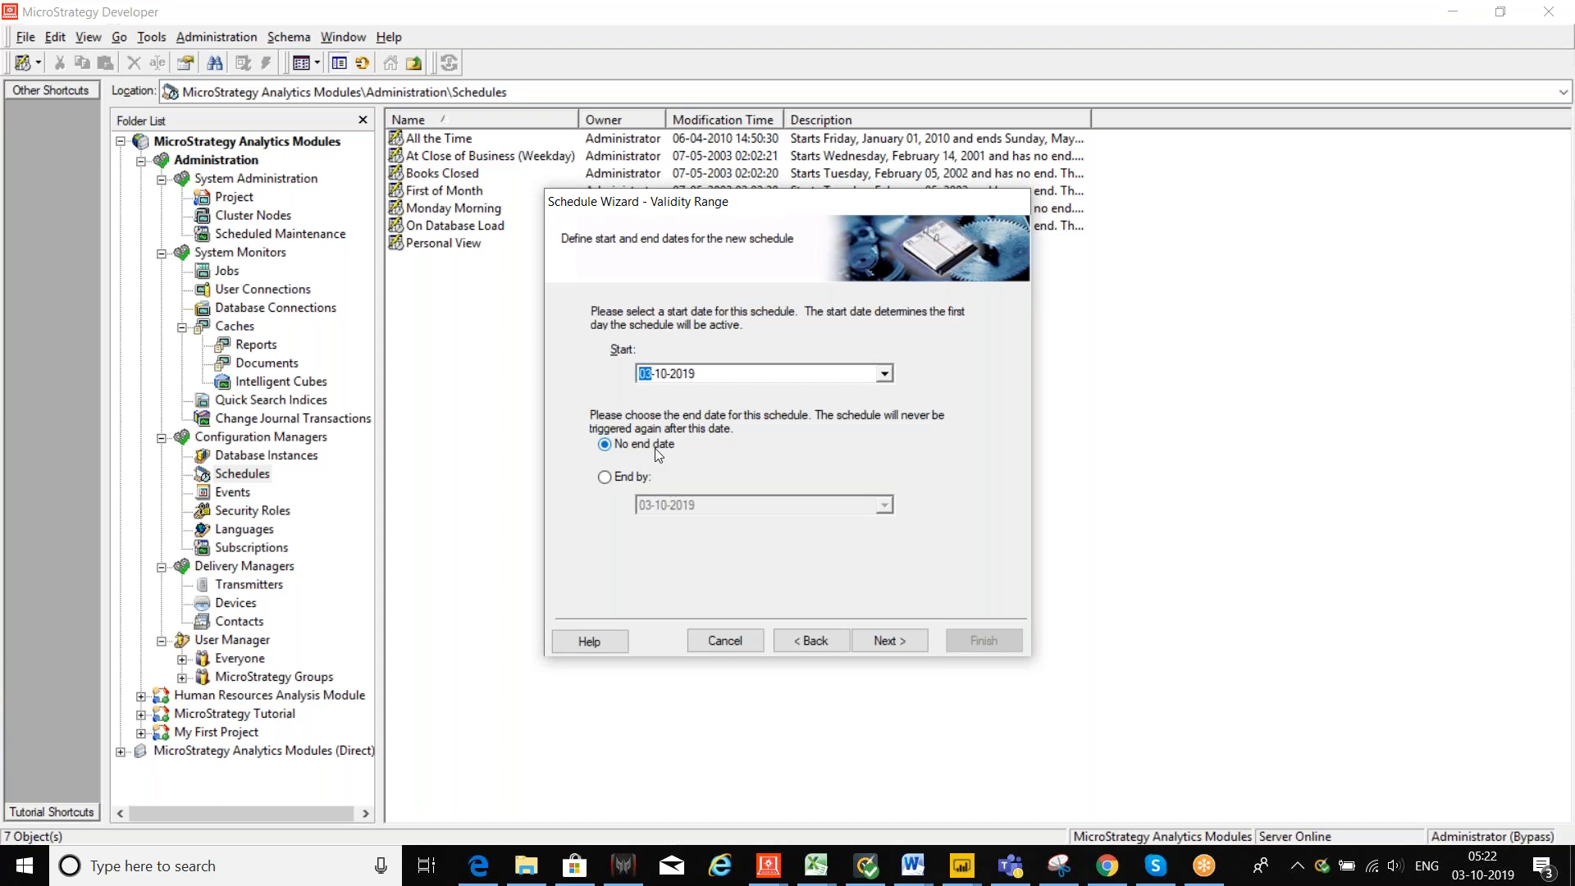
click(604, 477)
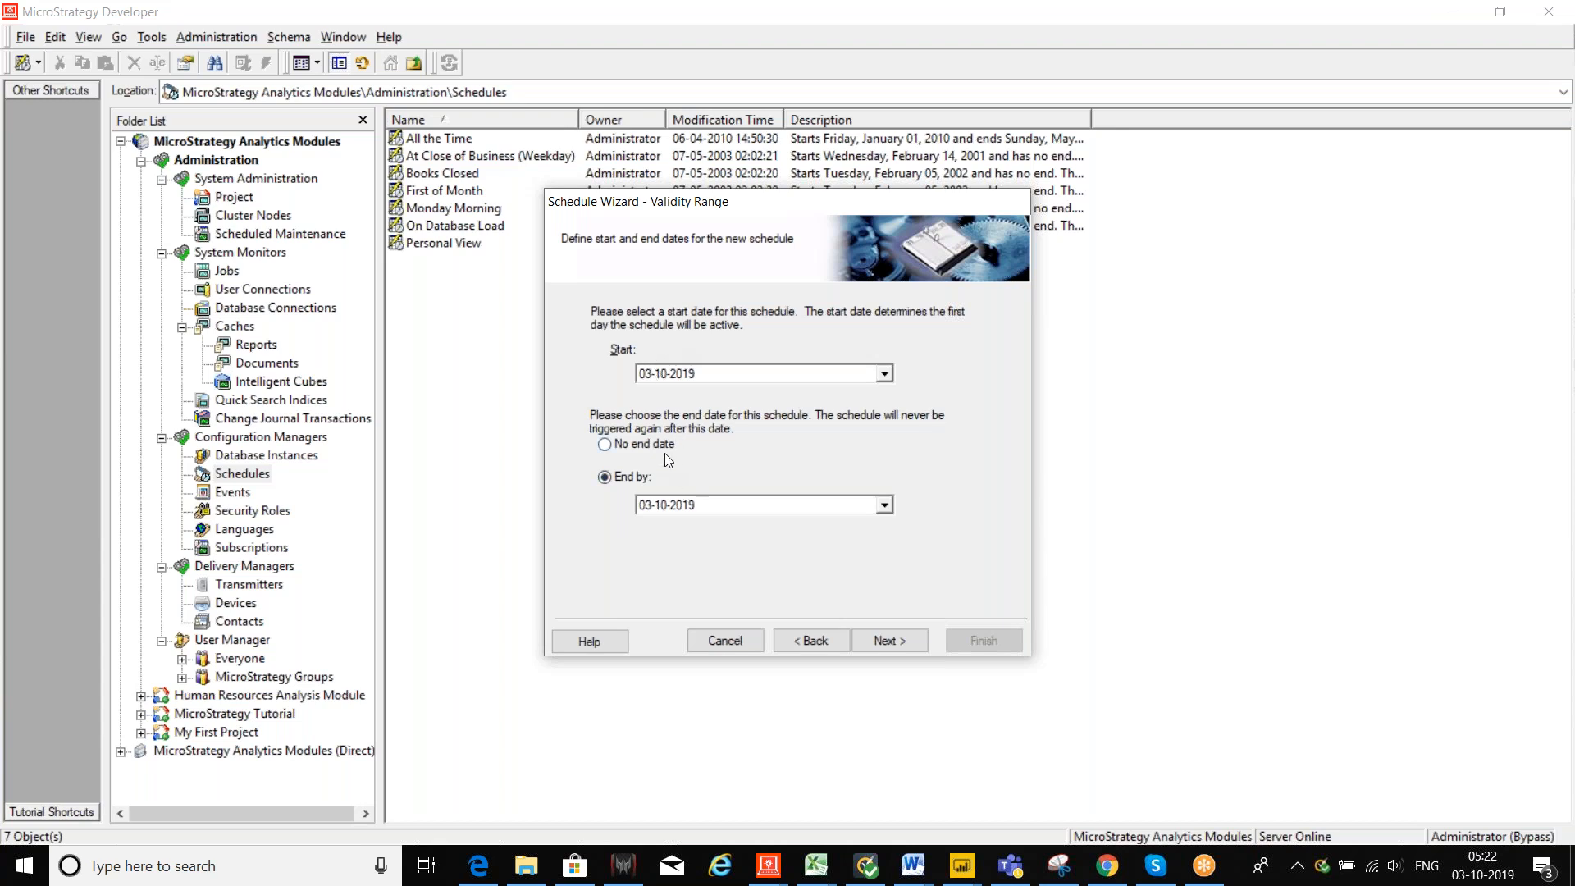
click(601, 448)
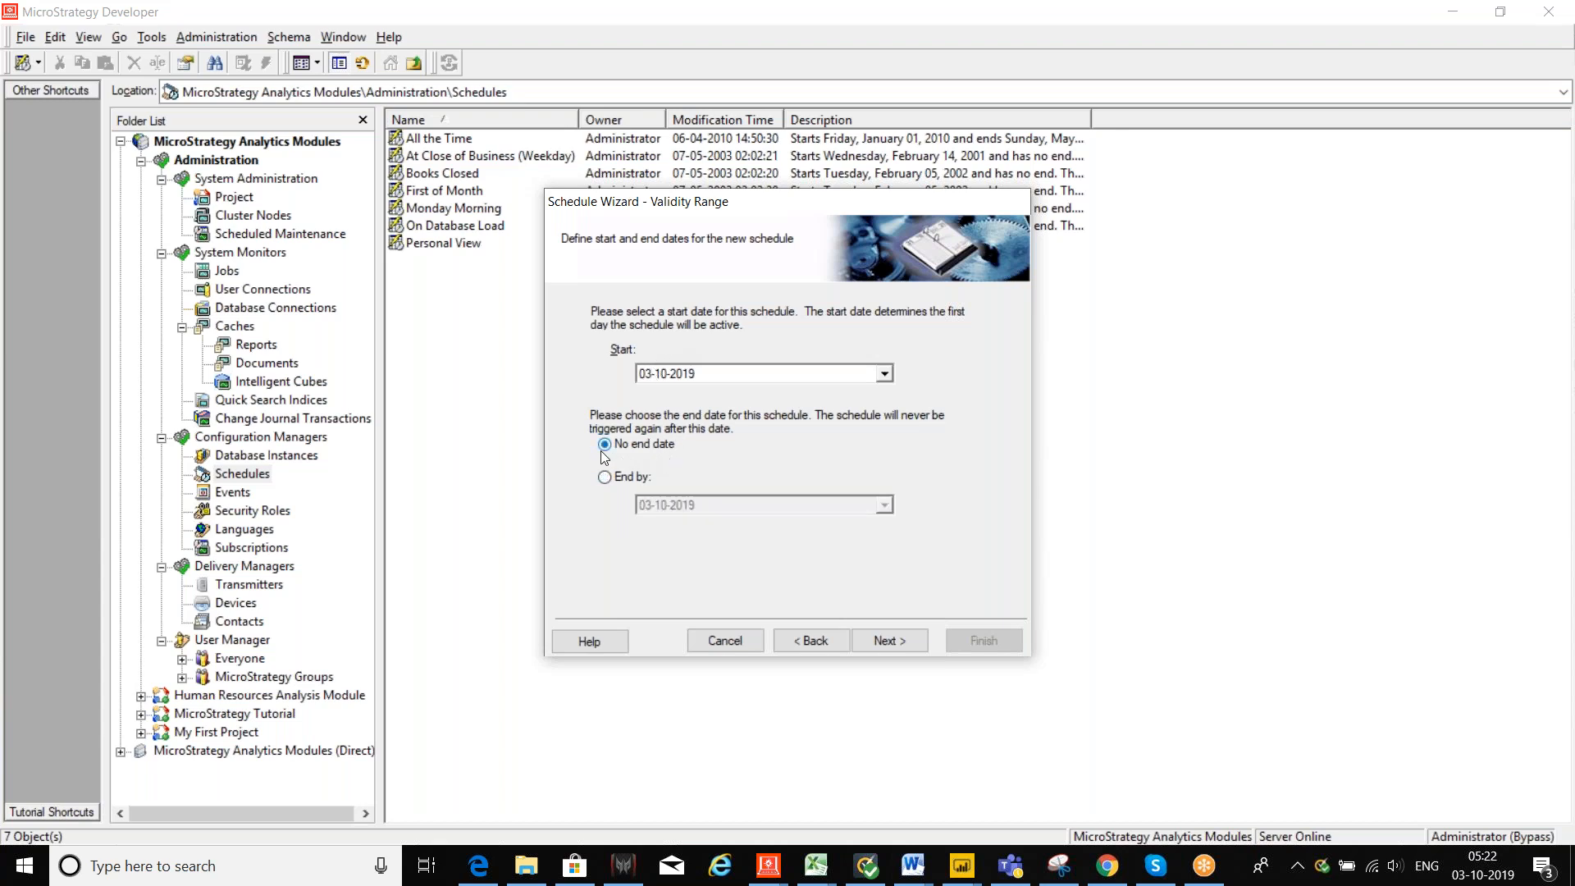
Step: Make the schedule recur daily, executing at 08:00:00
click(878, 640)
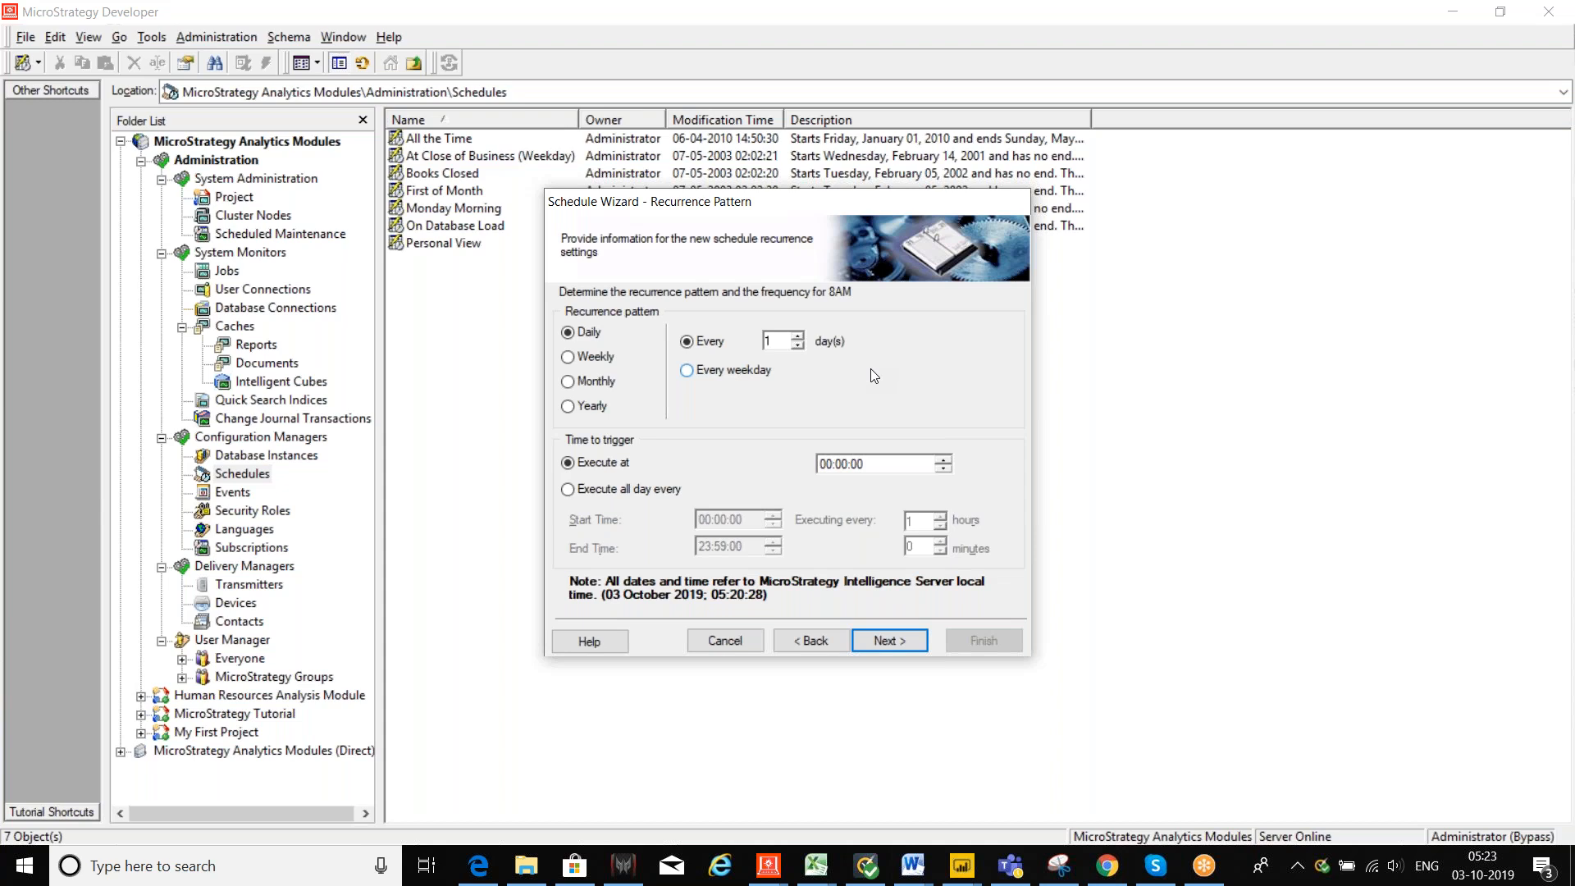
click(568, 407)
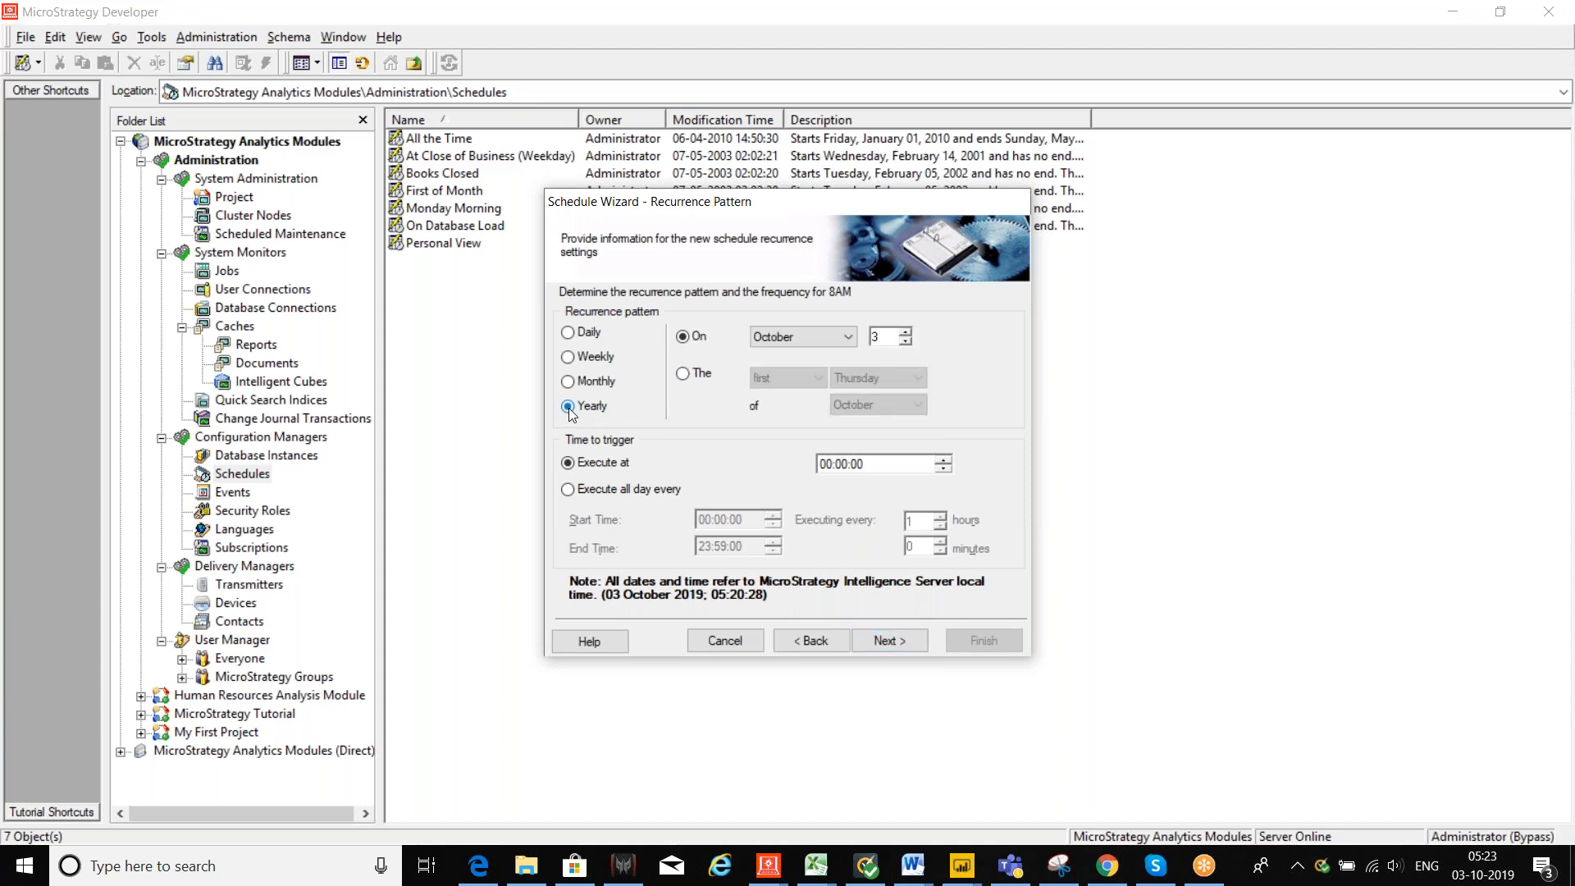
click(569, 333)
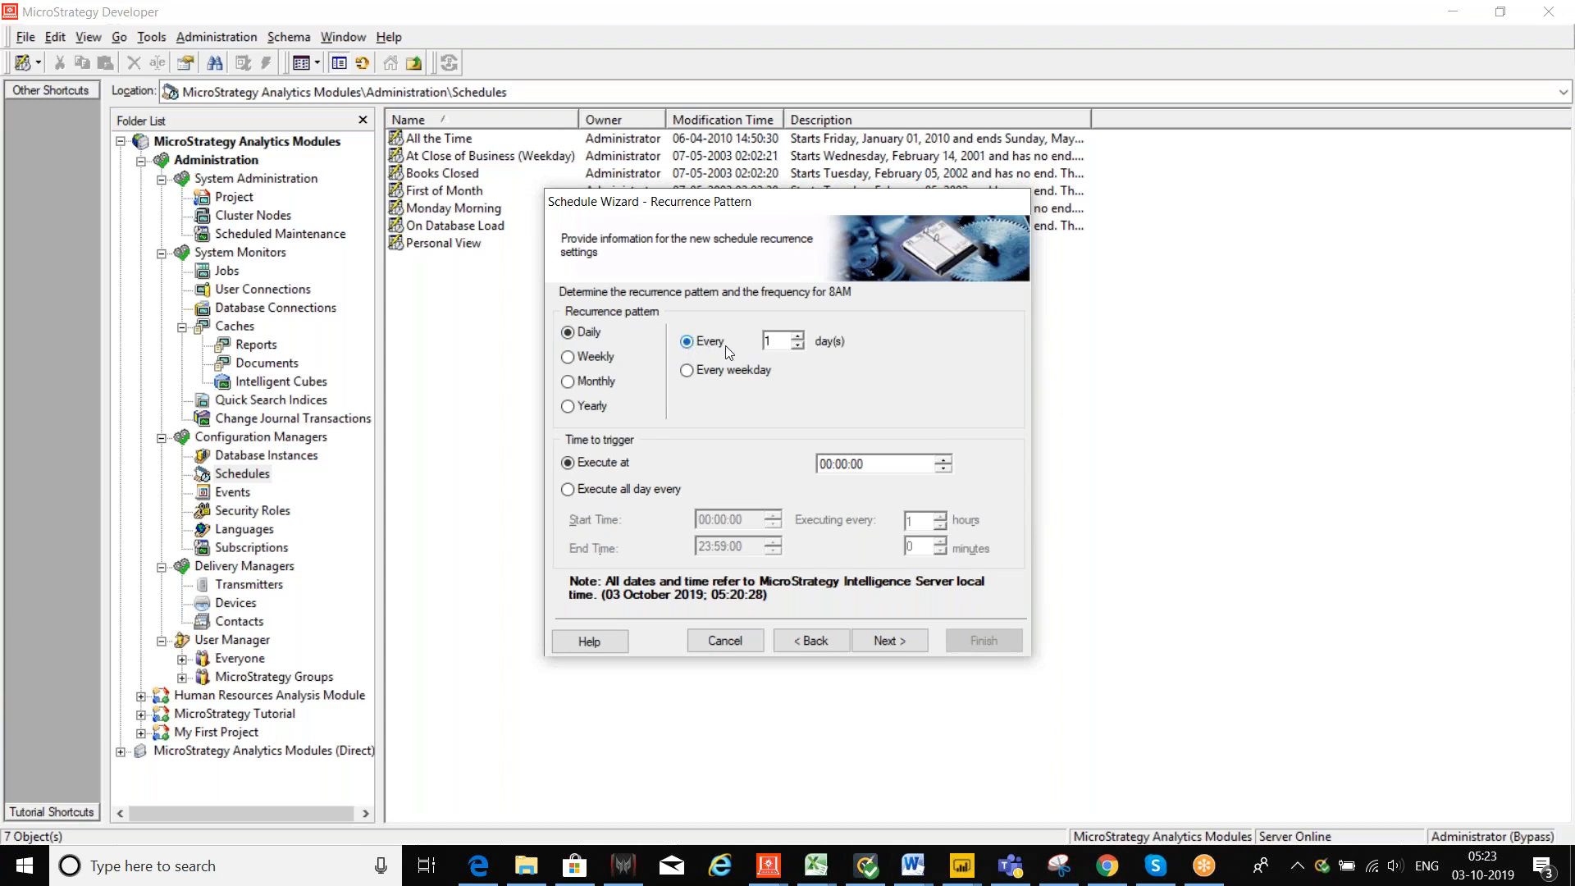
click(944, 460)
click(944, 461)
click(944, 460)
click(944, 460)
click(944, 460)
click(944, 460)
Step: Finish the wizard and save the 8AM schedule without change comments
click(877, 640)
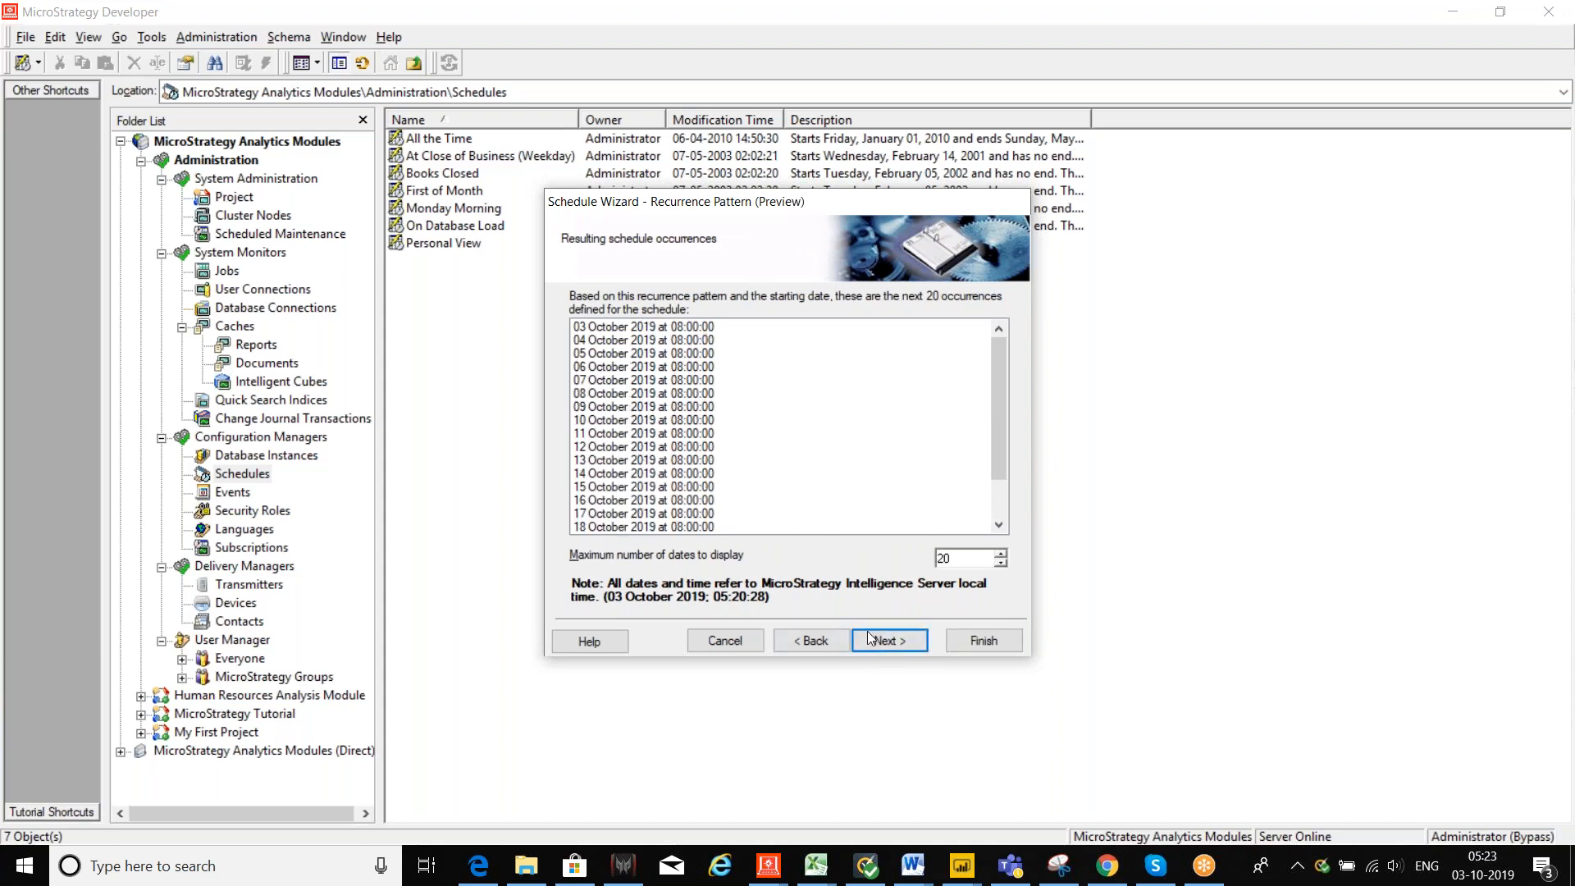
click(892, 640)
click(990, 641)
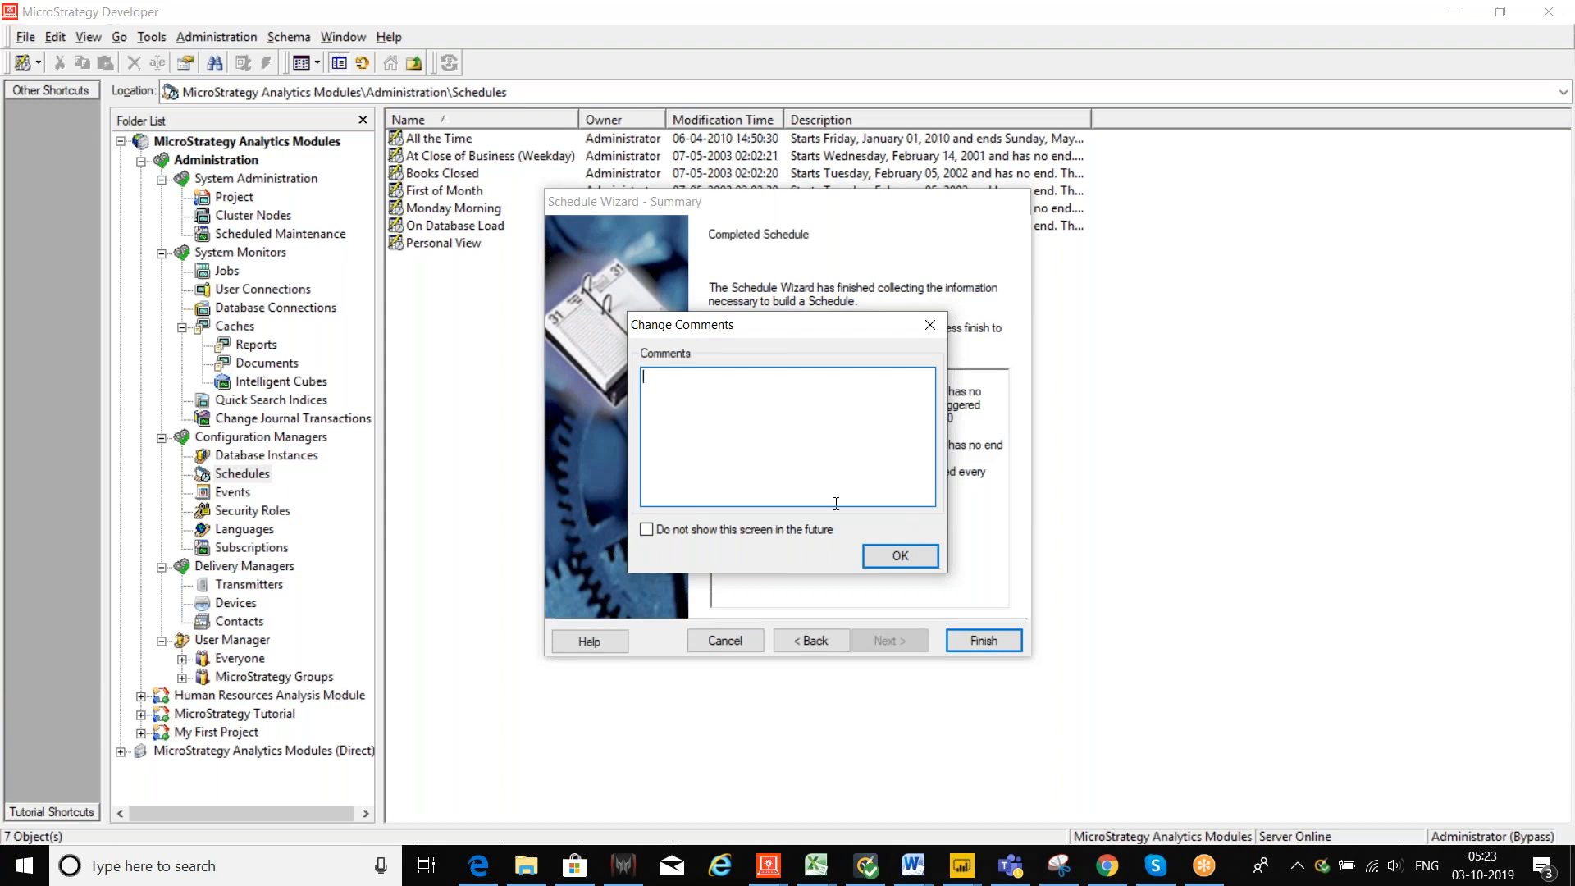
click(898, 558)
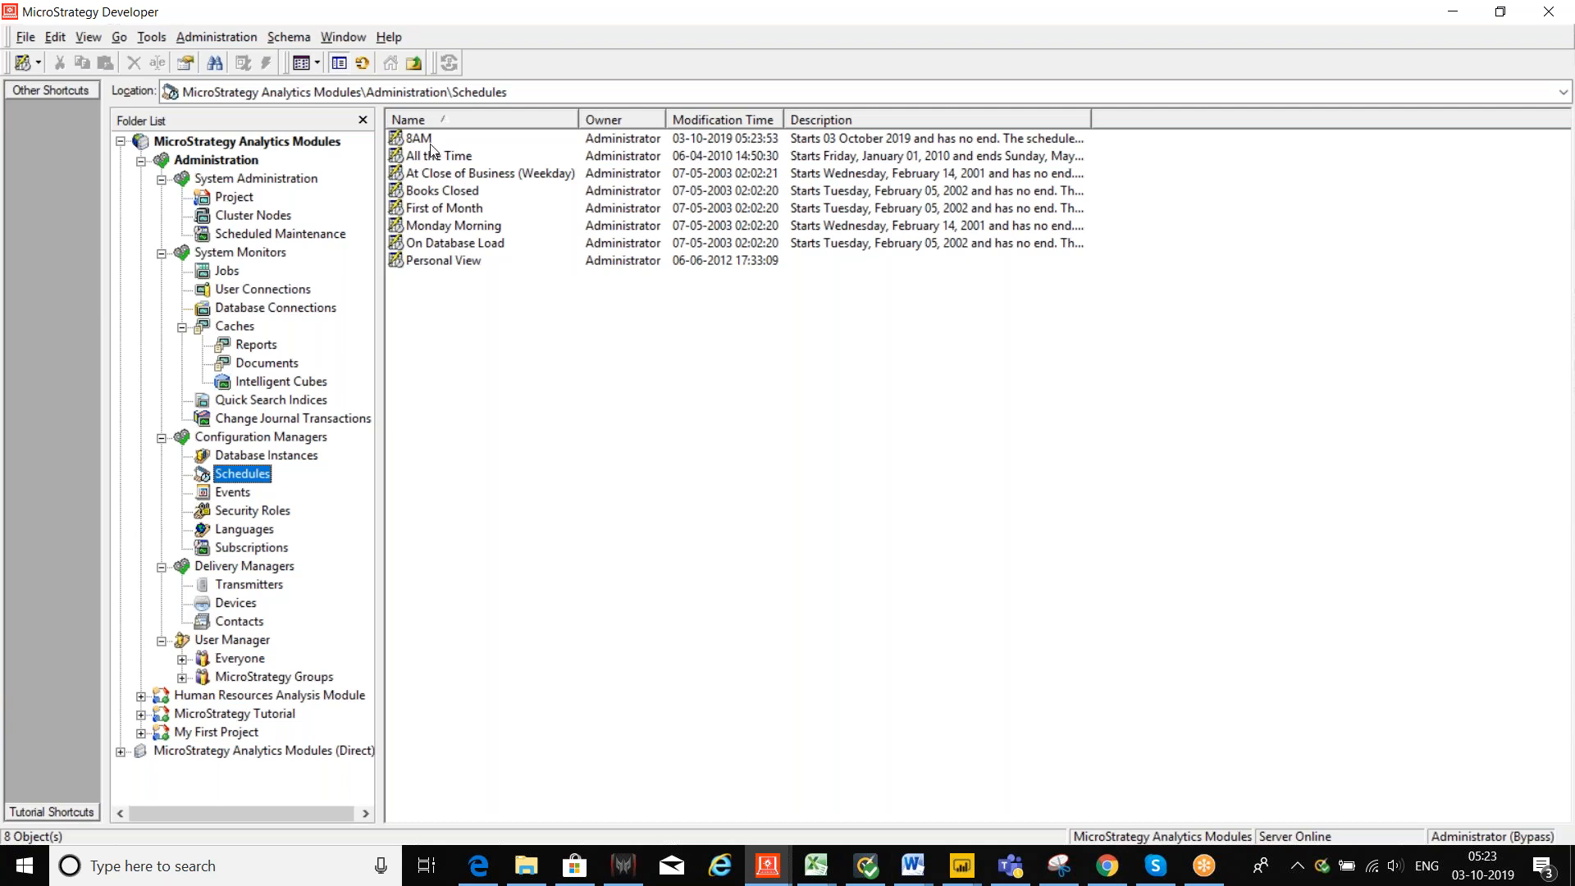
click(1105, 868)
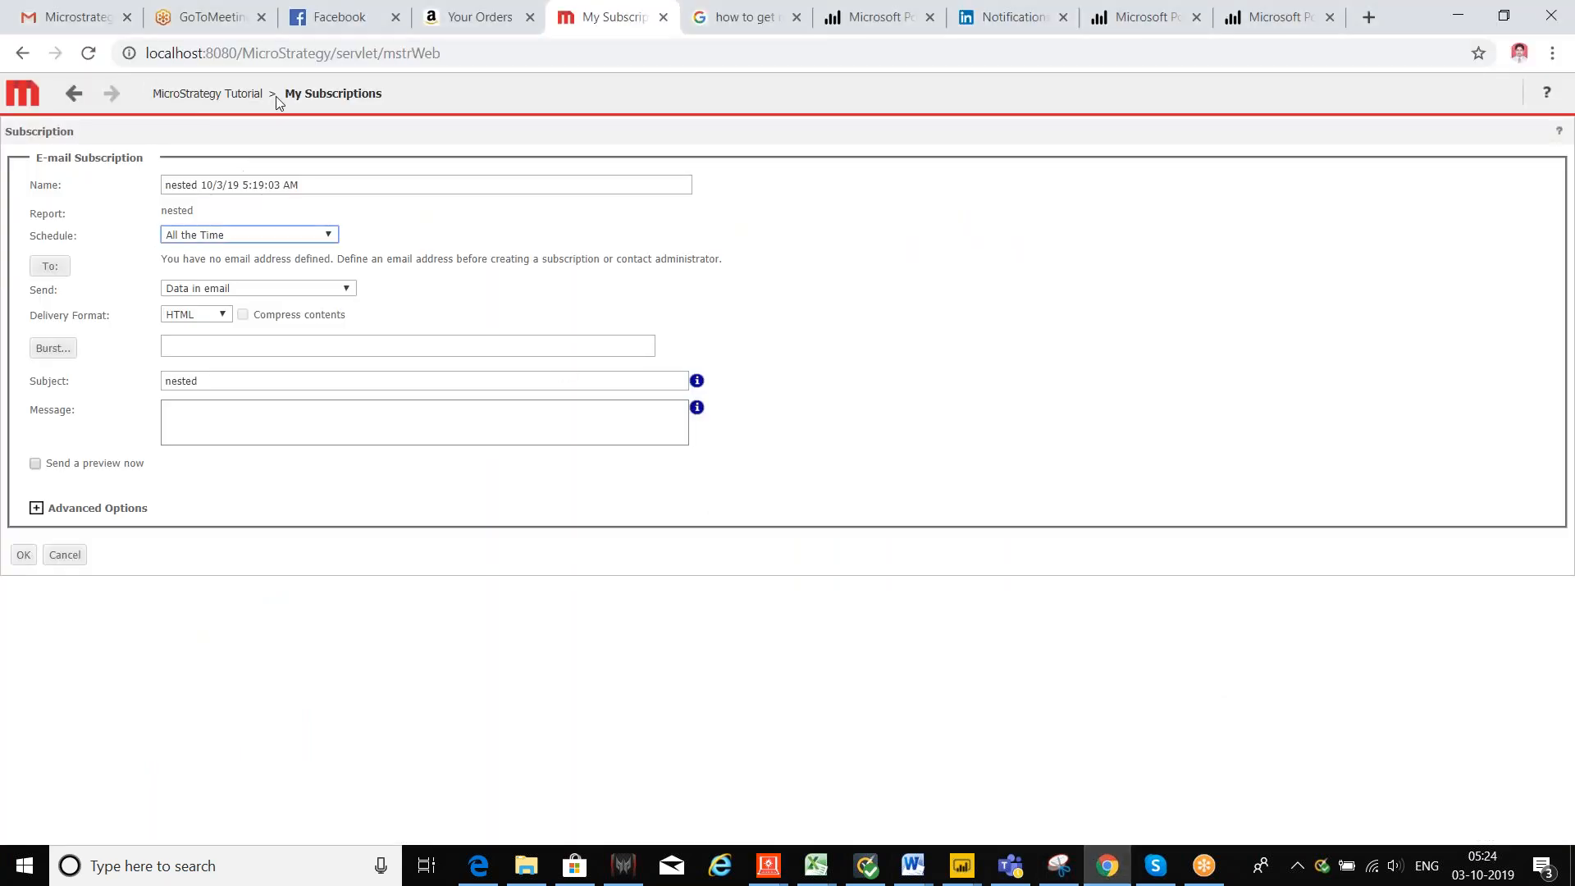
Step: Return to the MicroStrategy Tutorial home page and open the My Reports folder
click(209, 95)
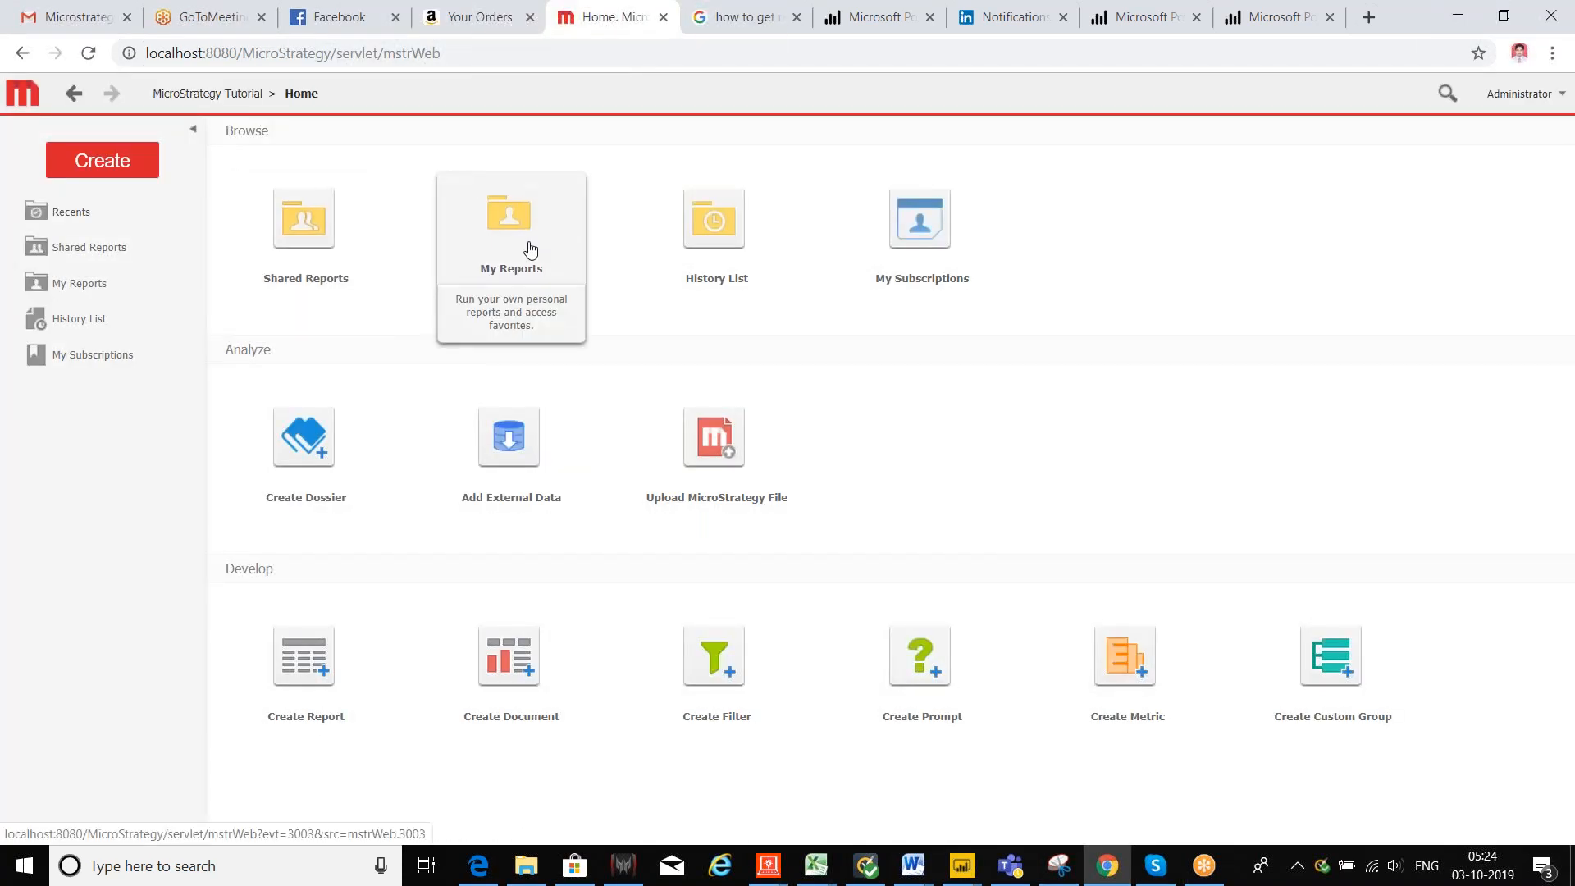
click(323, 260)
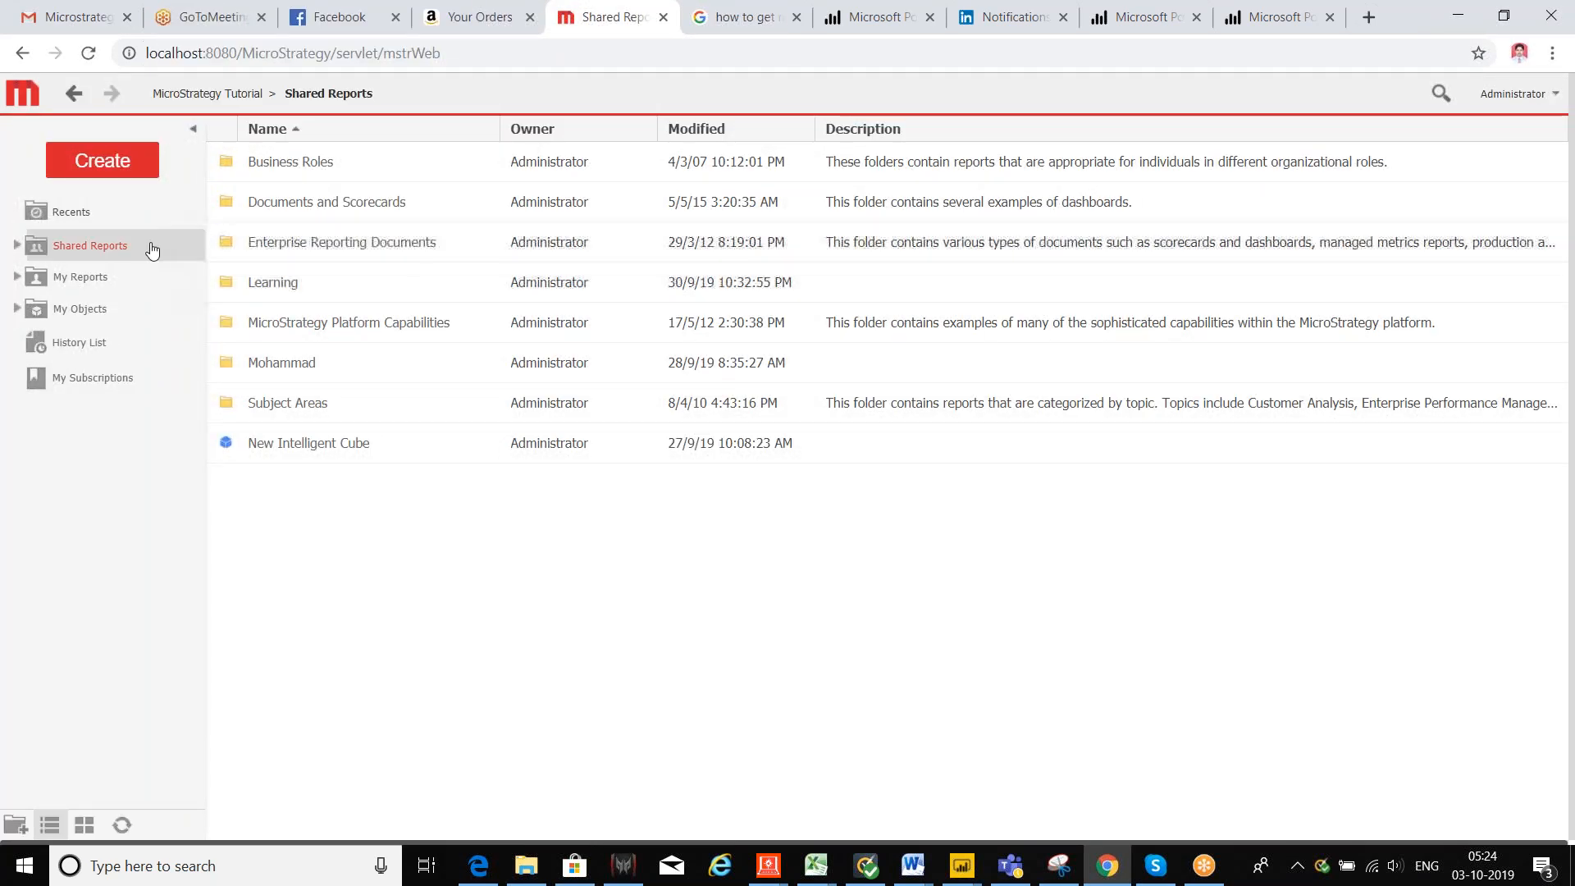
click(74, 279)
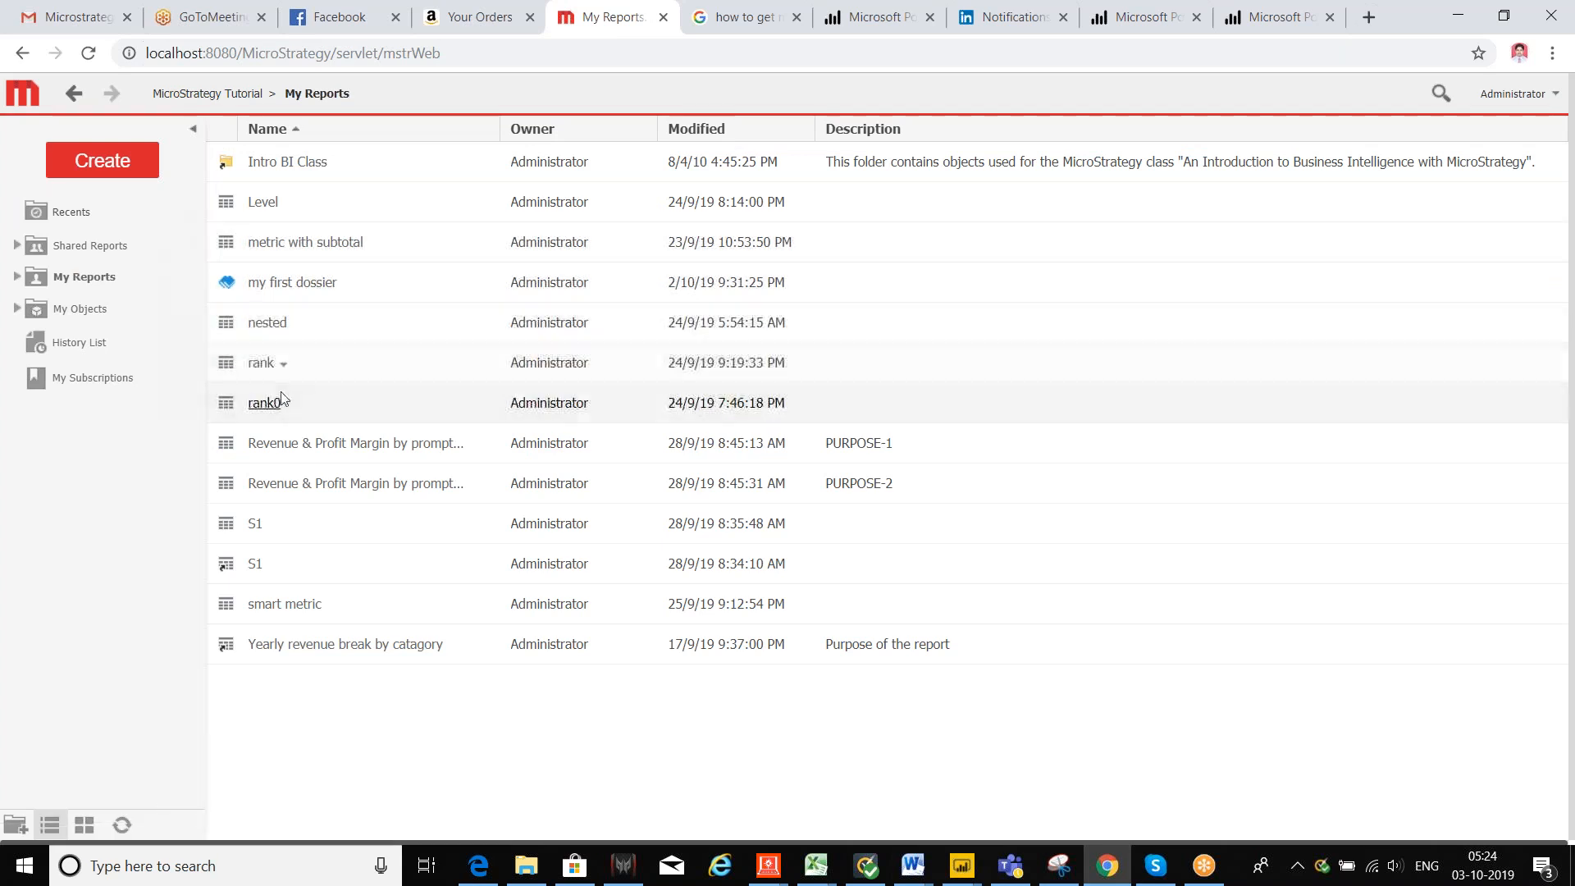
Step: Open the Level report's subscriptions and start a new e-mail subscription
right_click(257, 207)
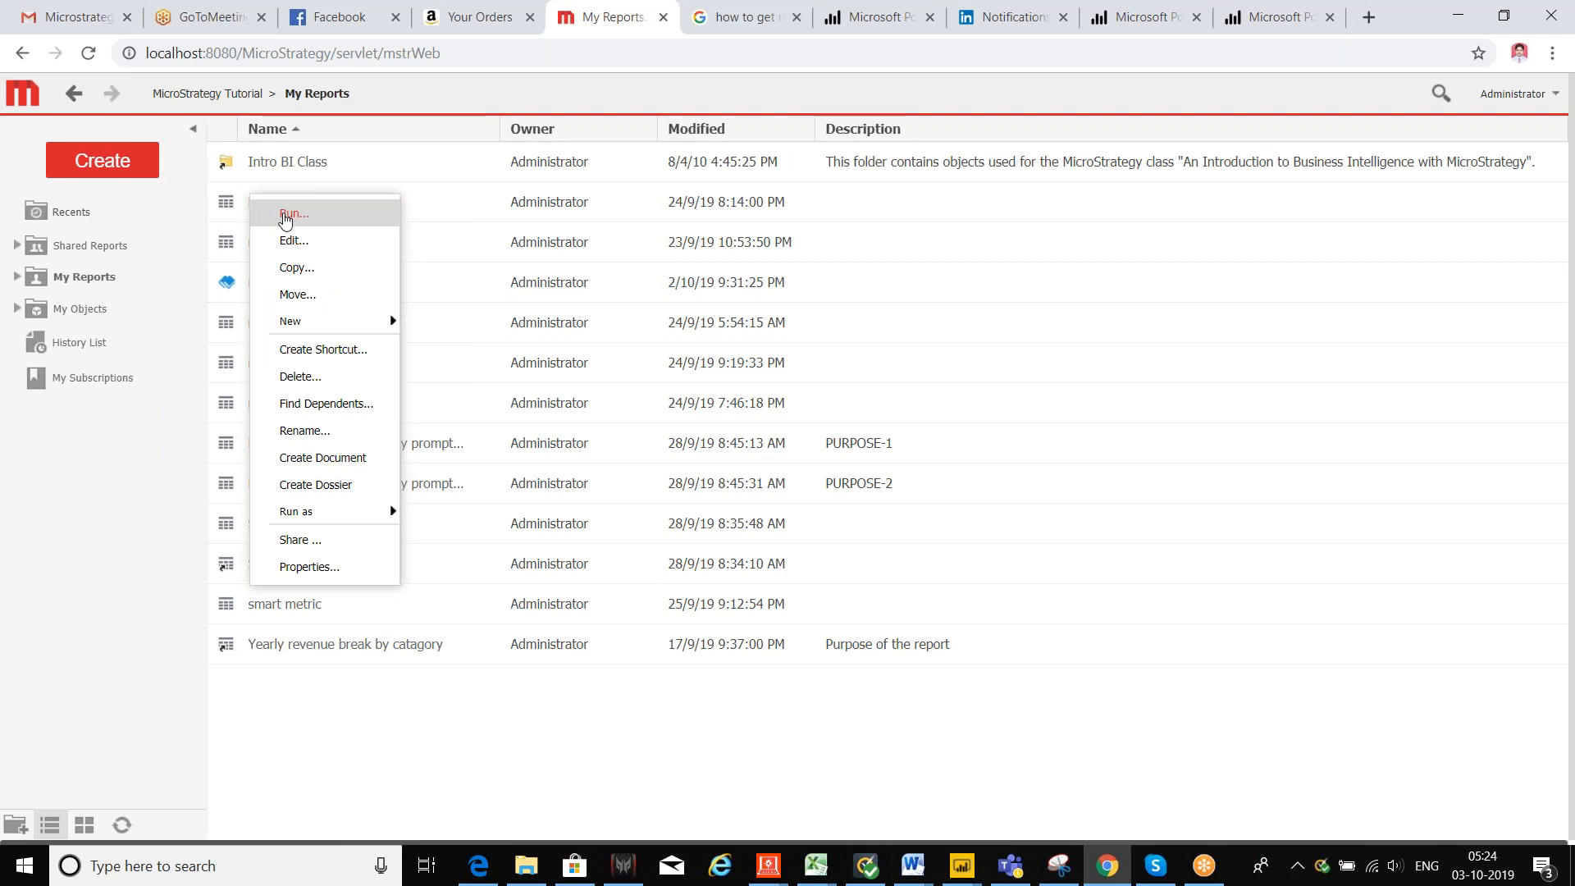
click(415, 318)
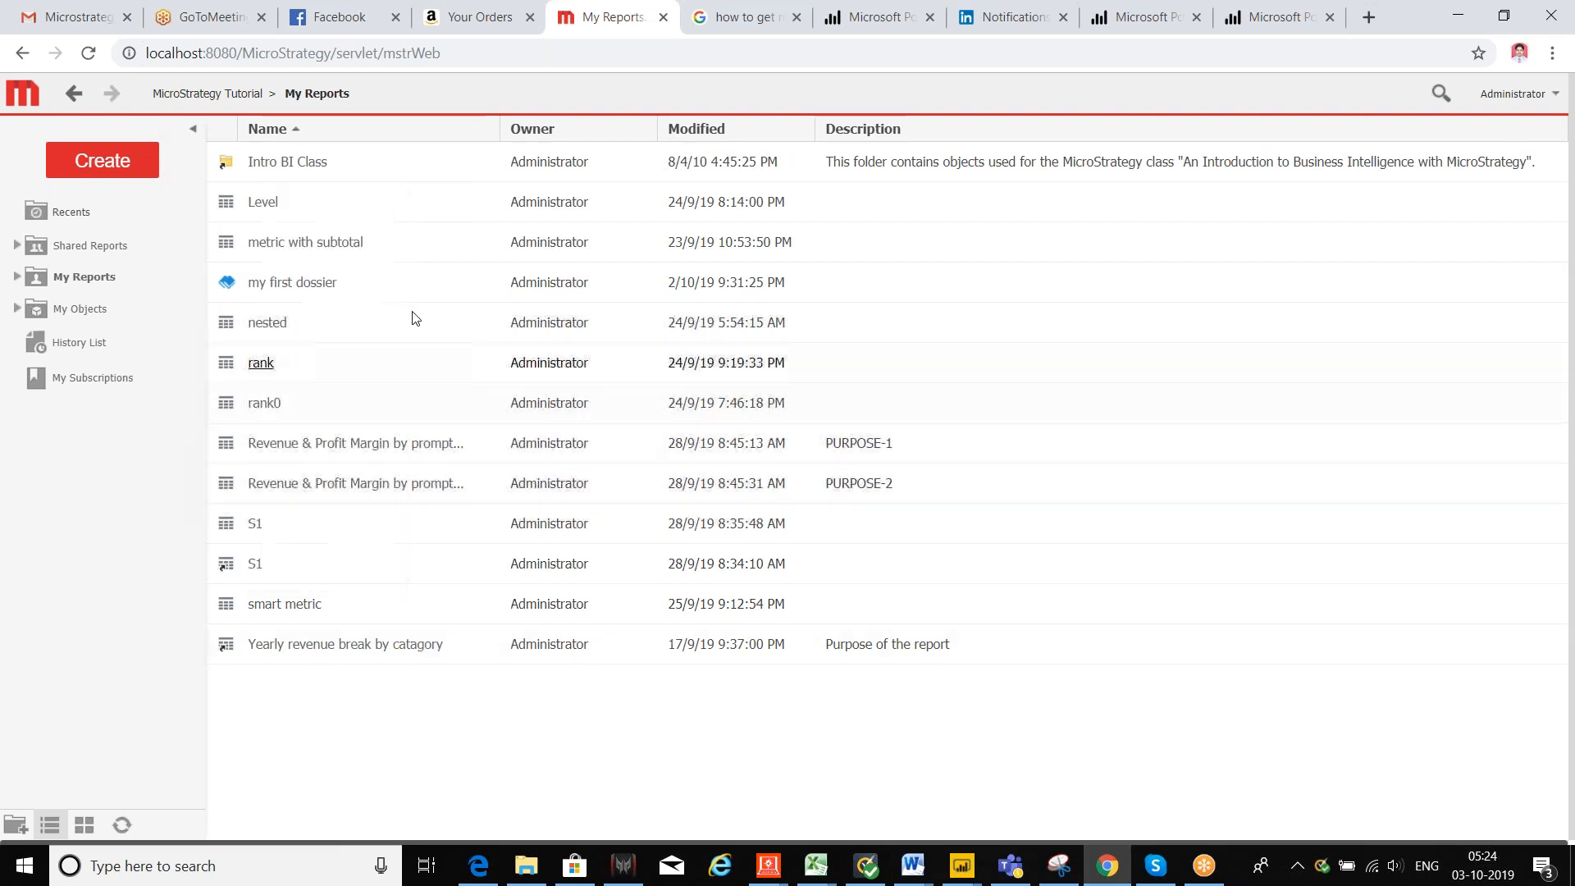
mouse_move(435, 210)
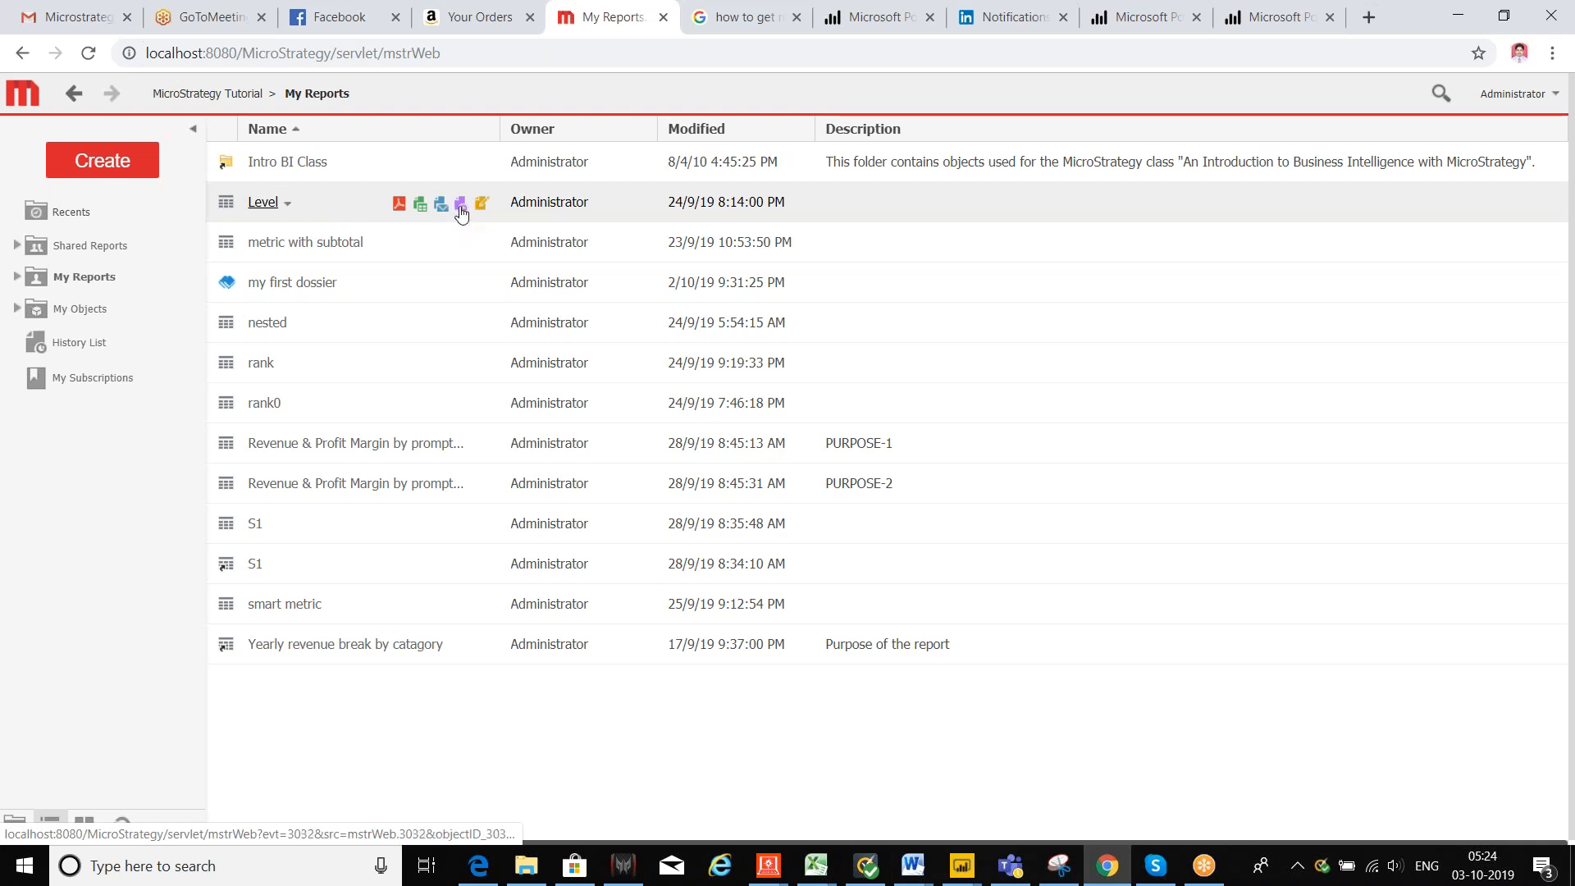
click(459, 207)
scroll(322, 512, down, 2)
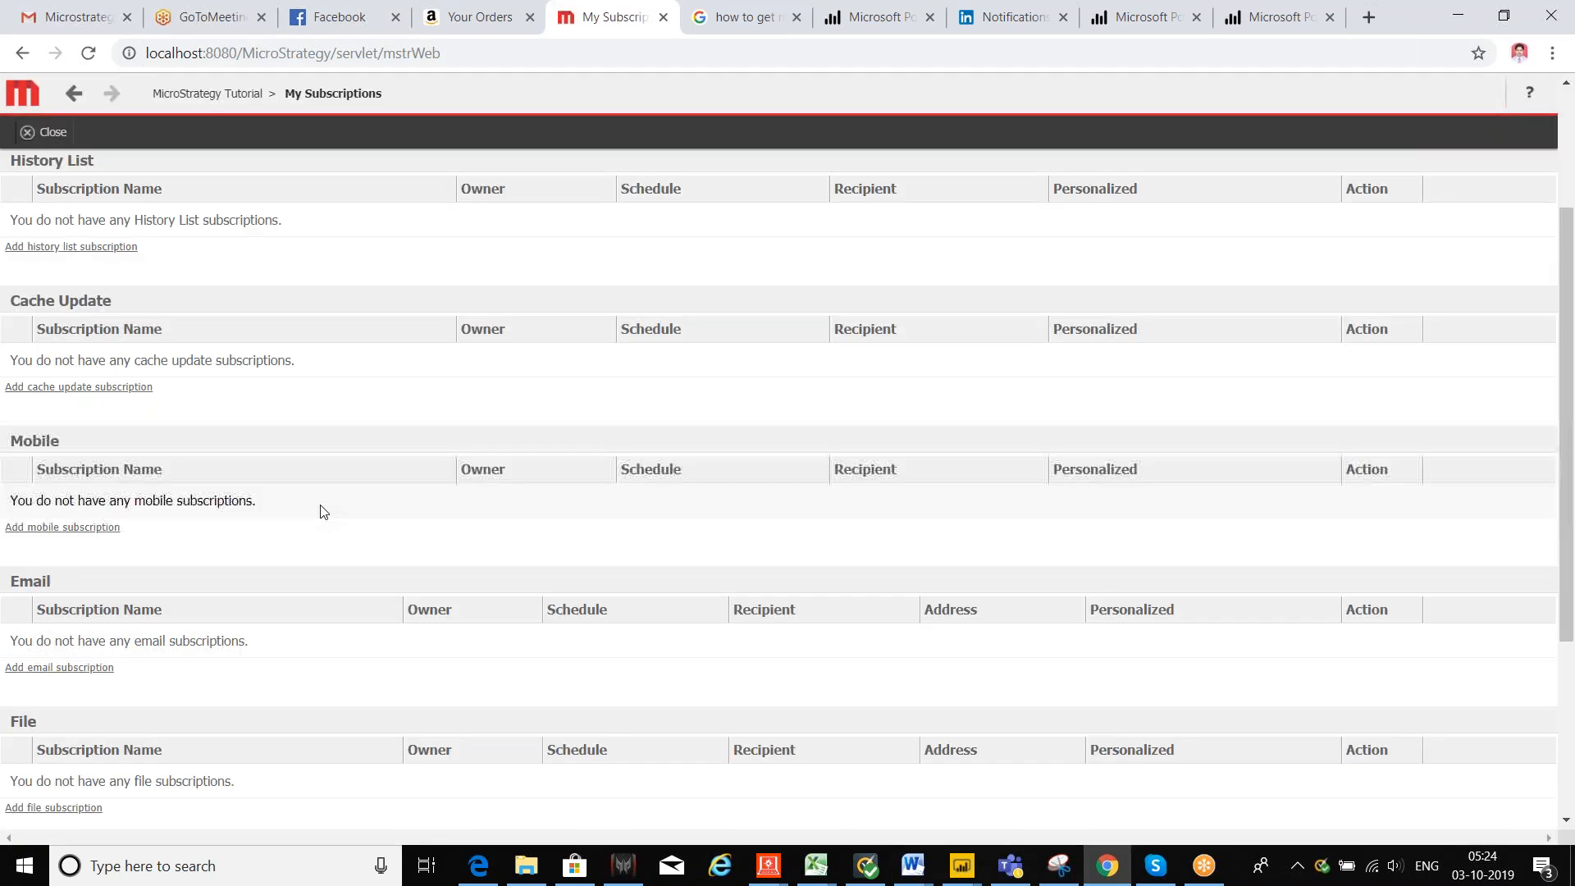
click(71, 668)
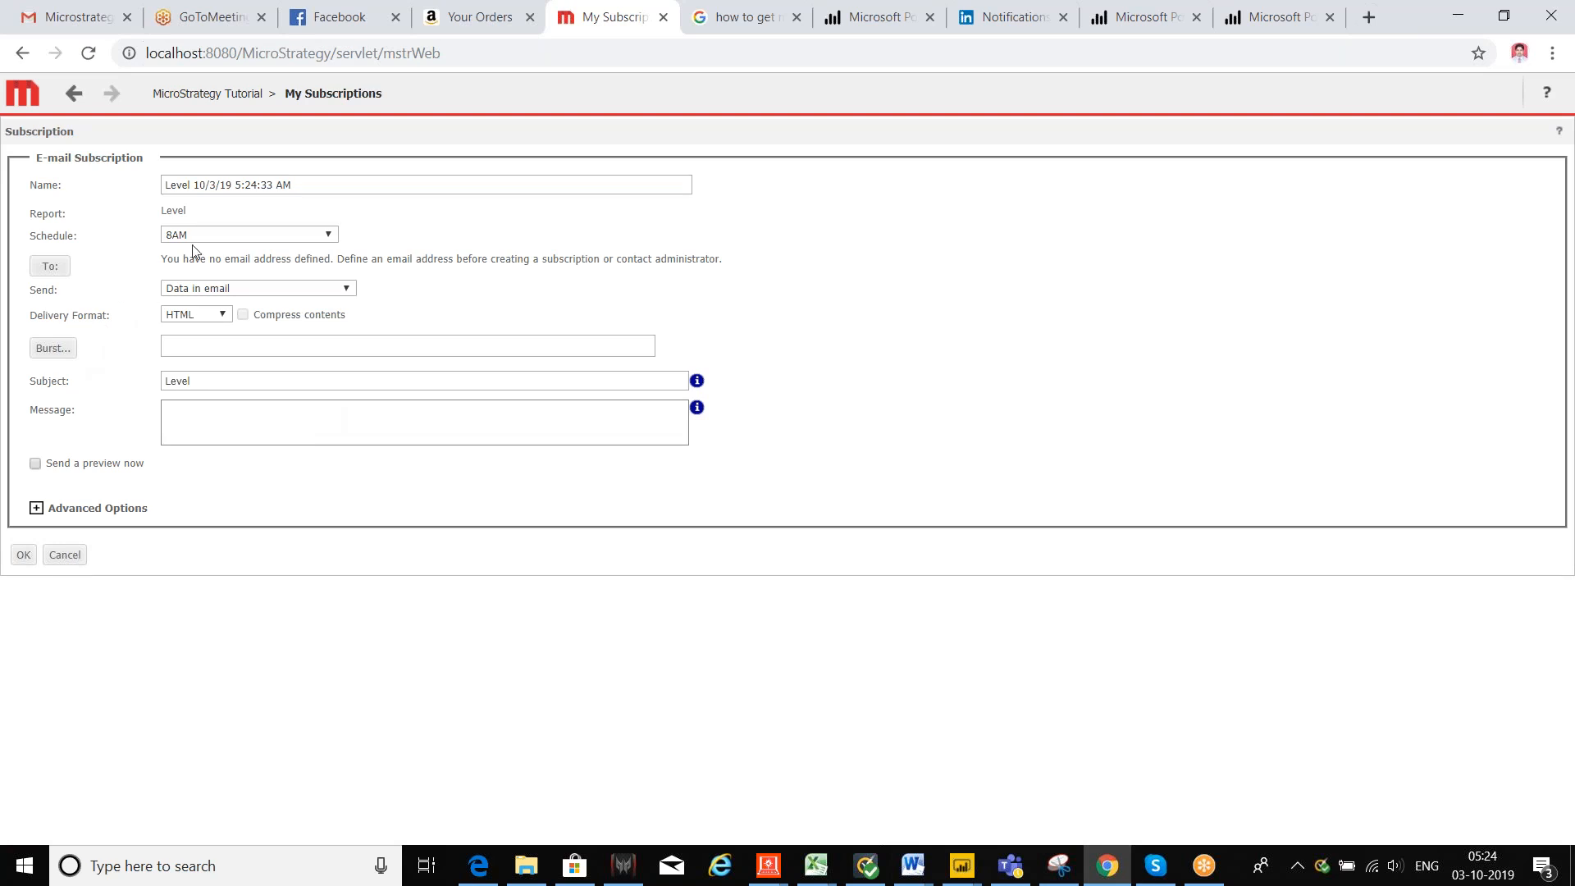
Step: Choose the 8AM schedule for the Level e-mail subscription and bring up the To: recipients browser
click(221, 237)
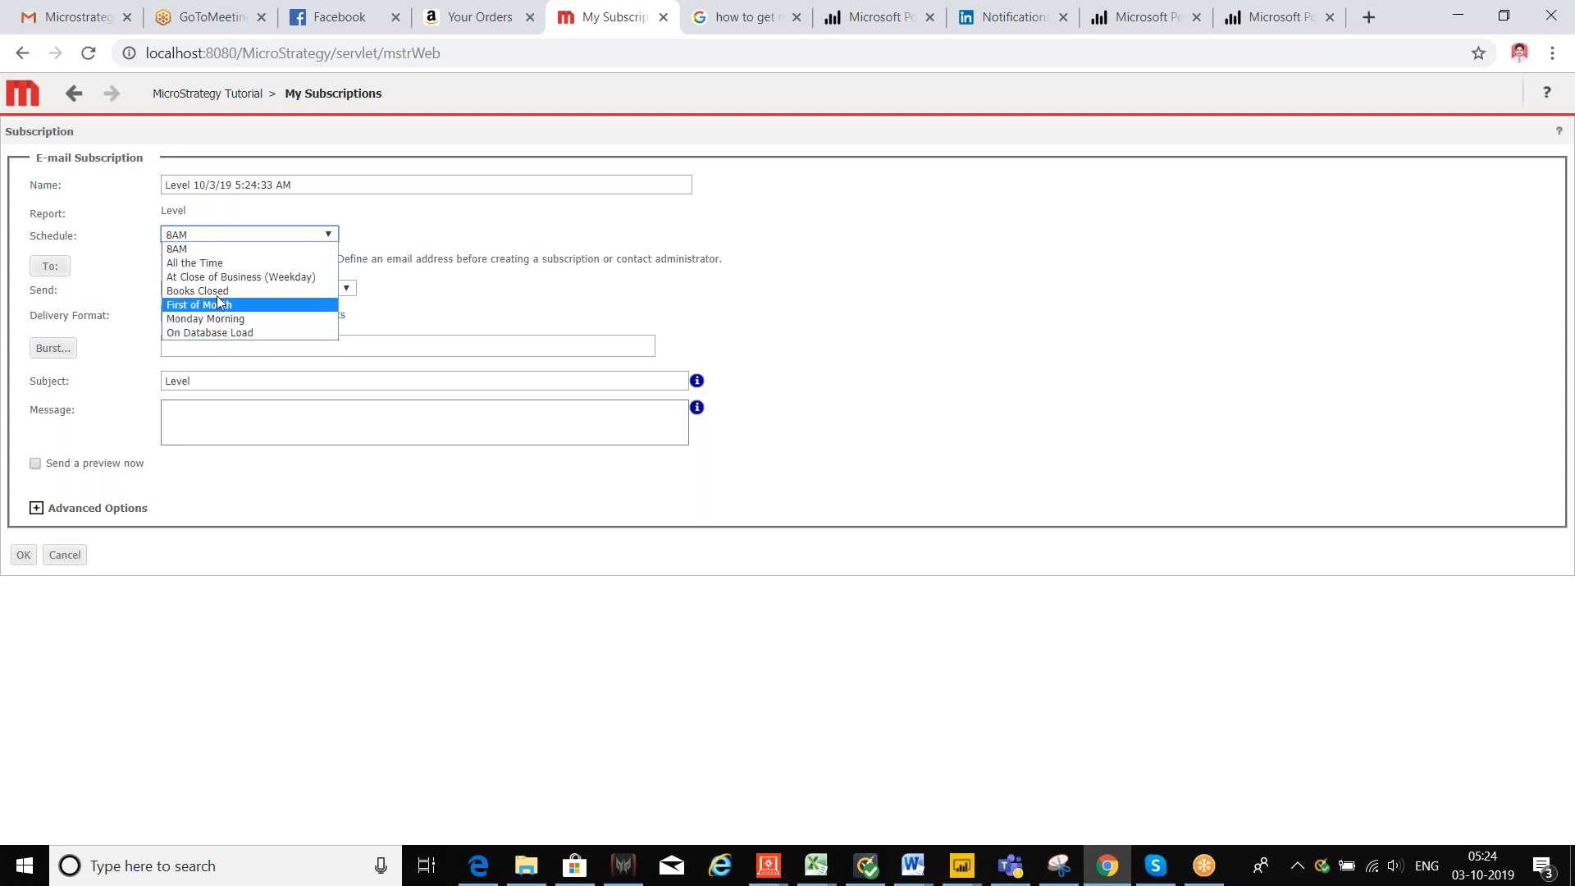
click(214, 249)
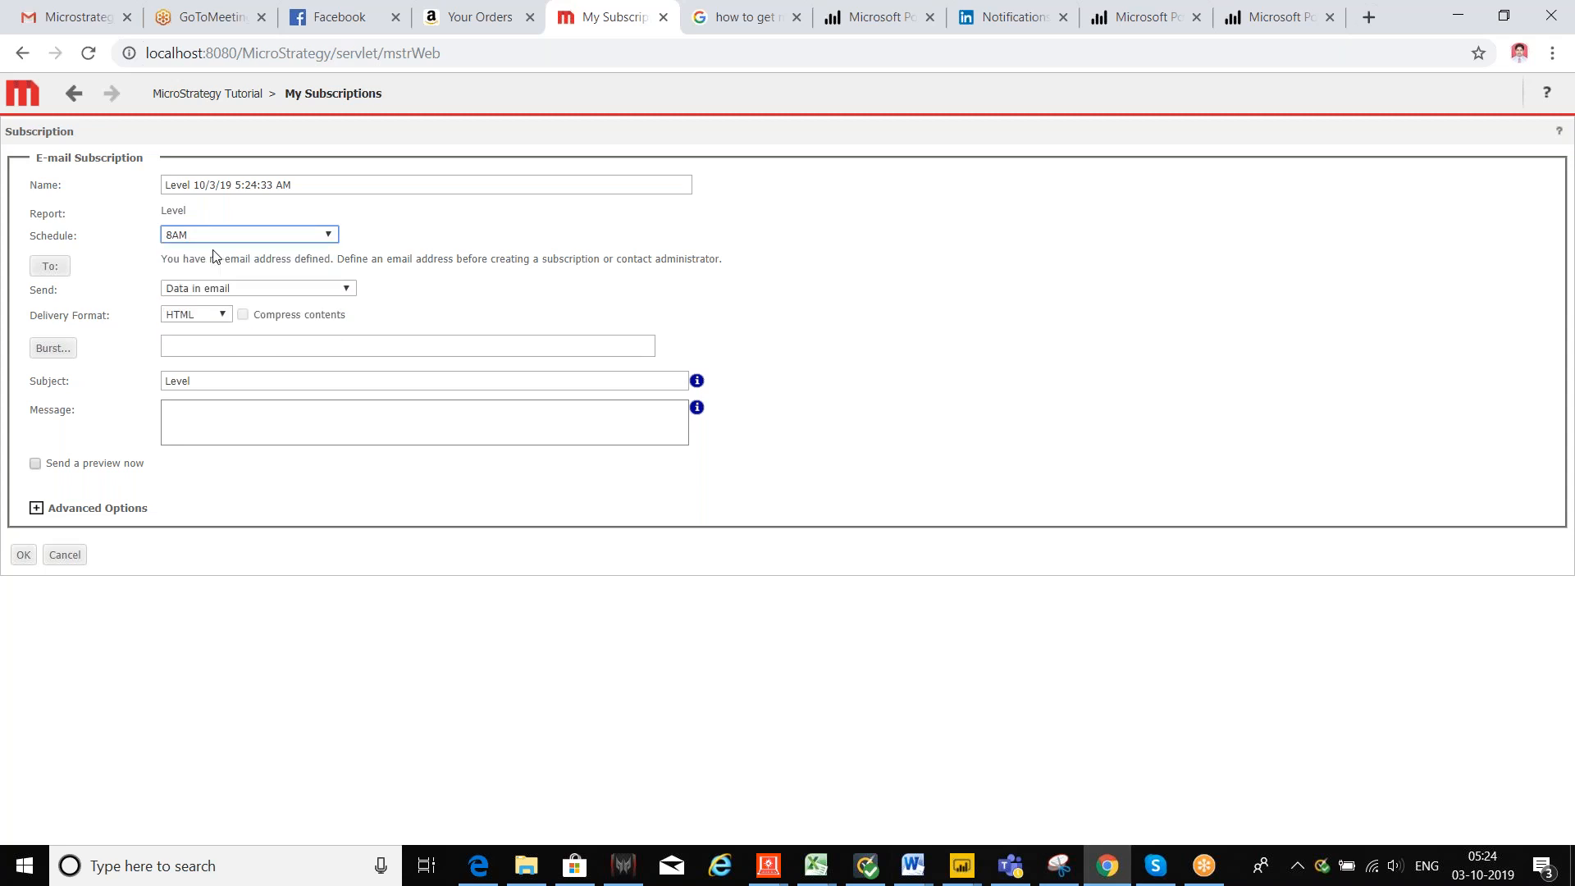
click(45, 269)
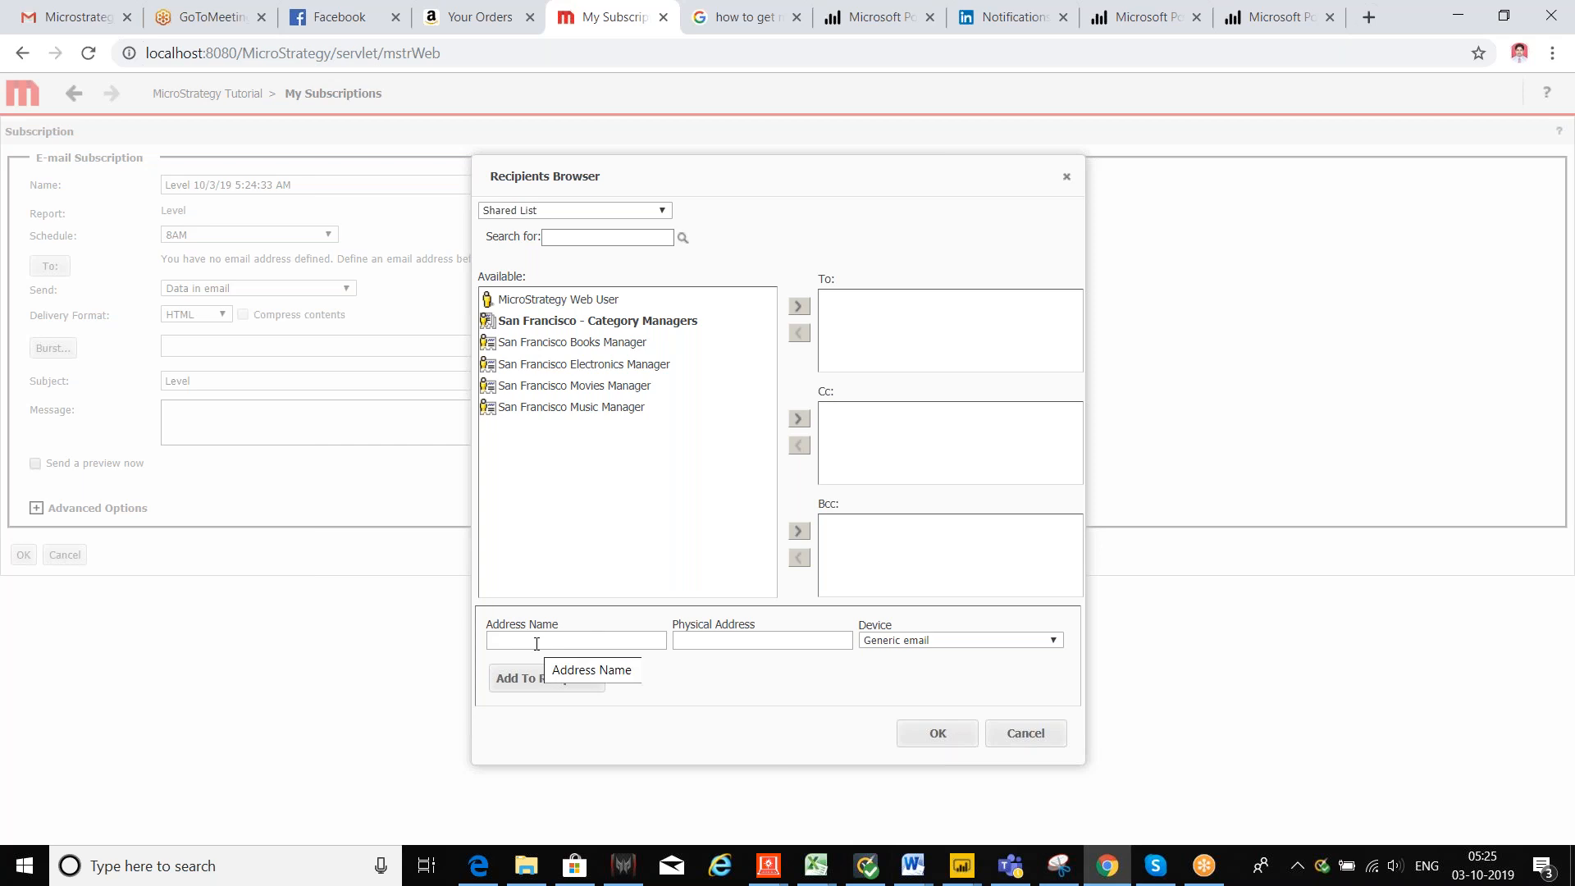
Step: Switch the Recipients Browser from the Shared List to the empty Personal List
click(732, 641)
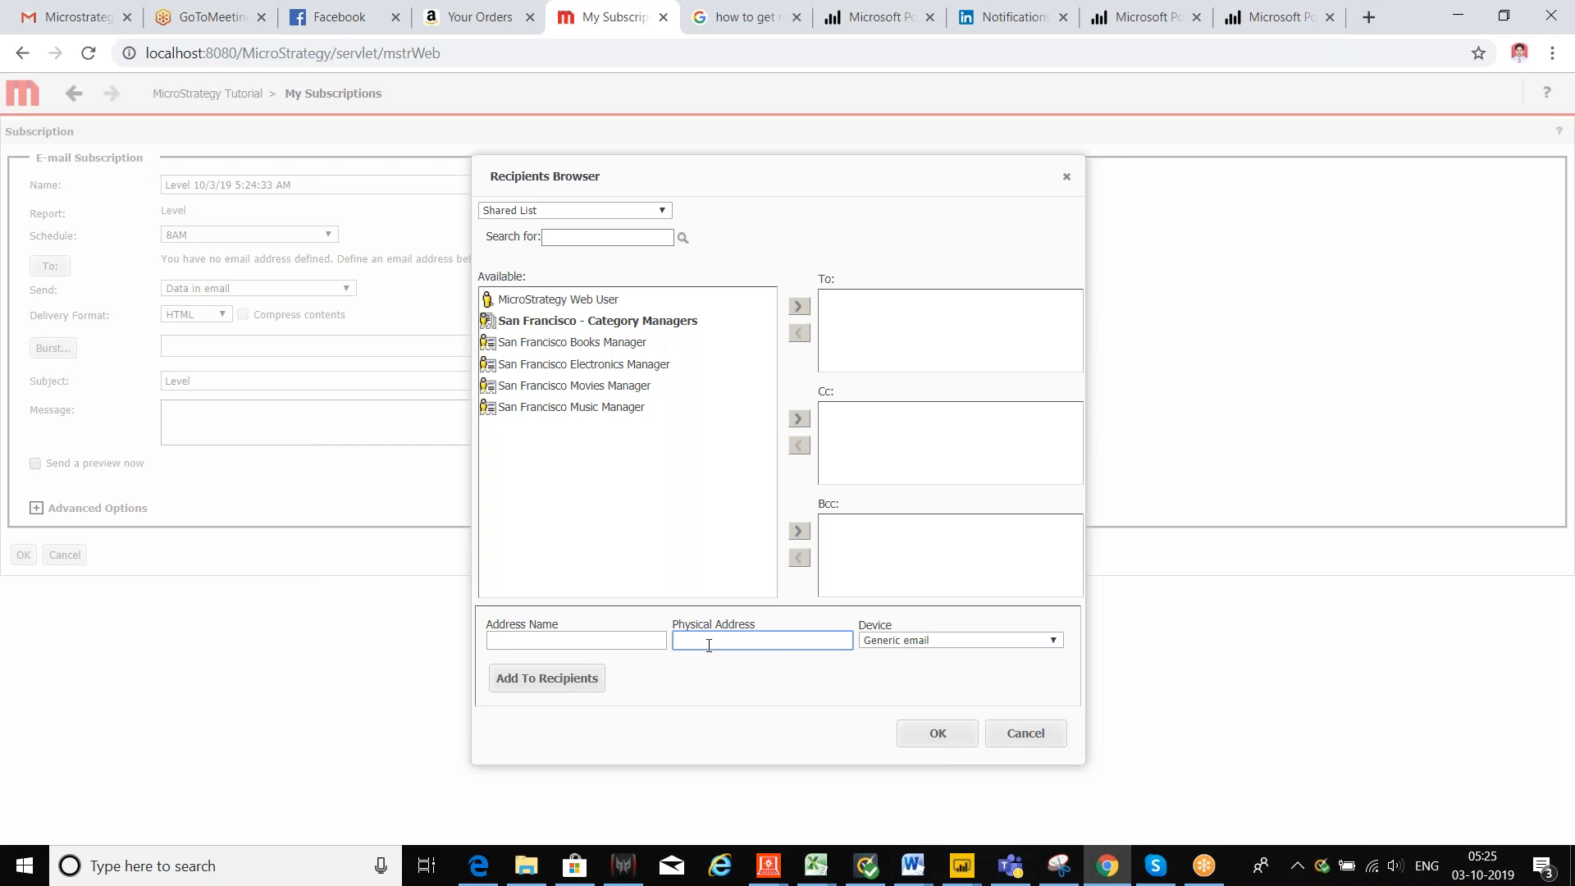
click(663, 210)
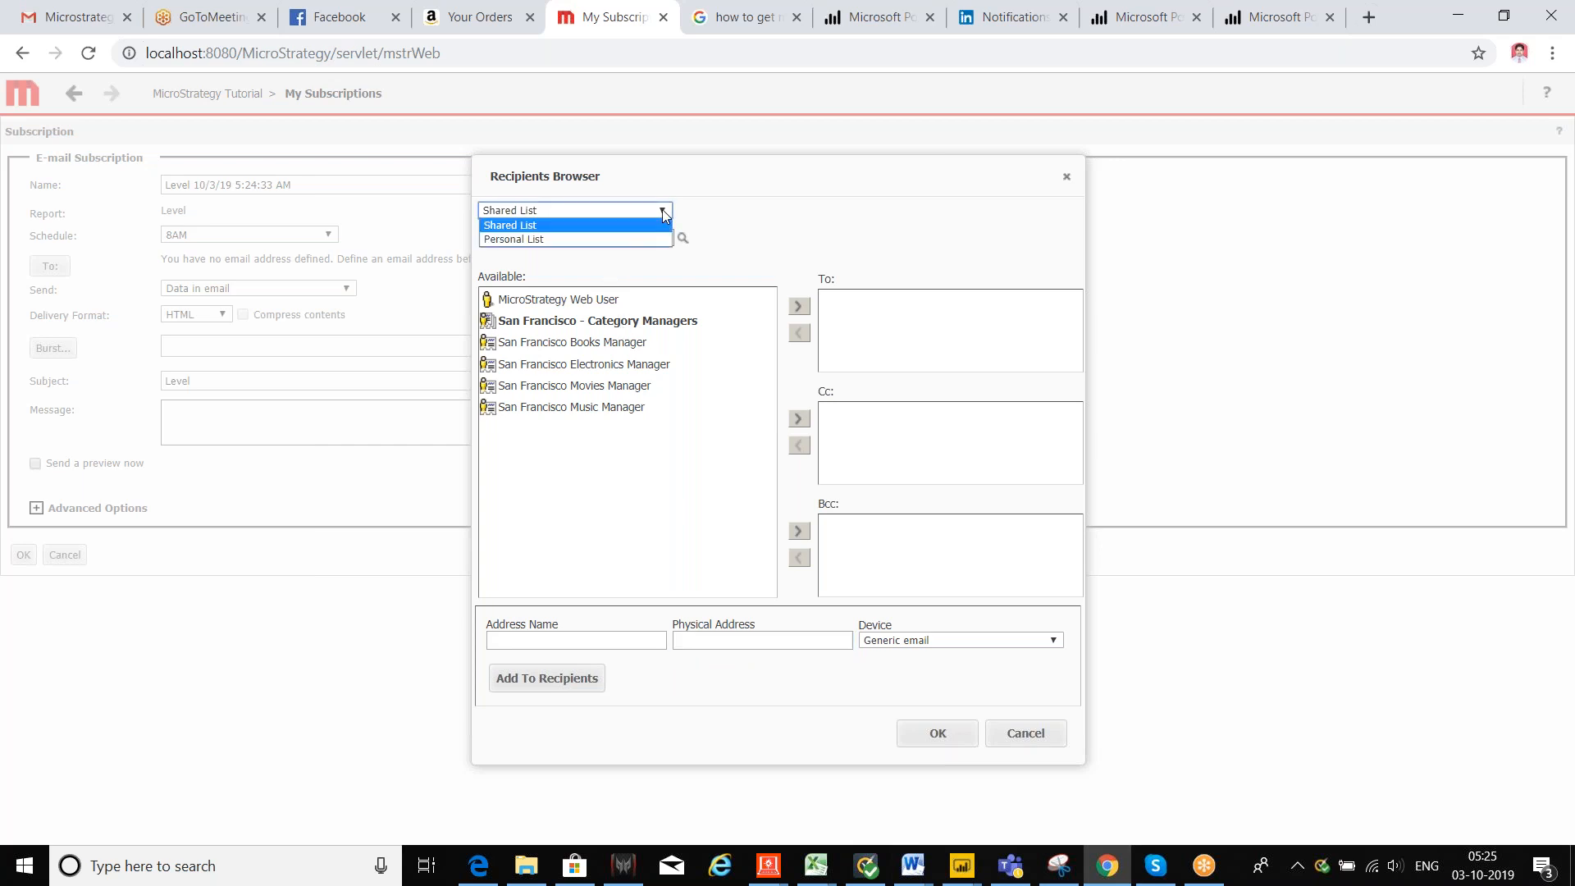
click(551, 239)
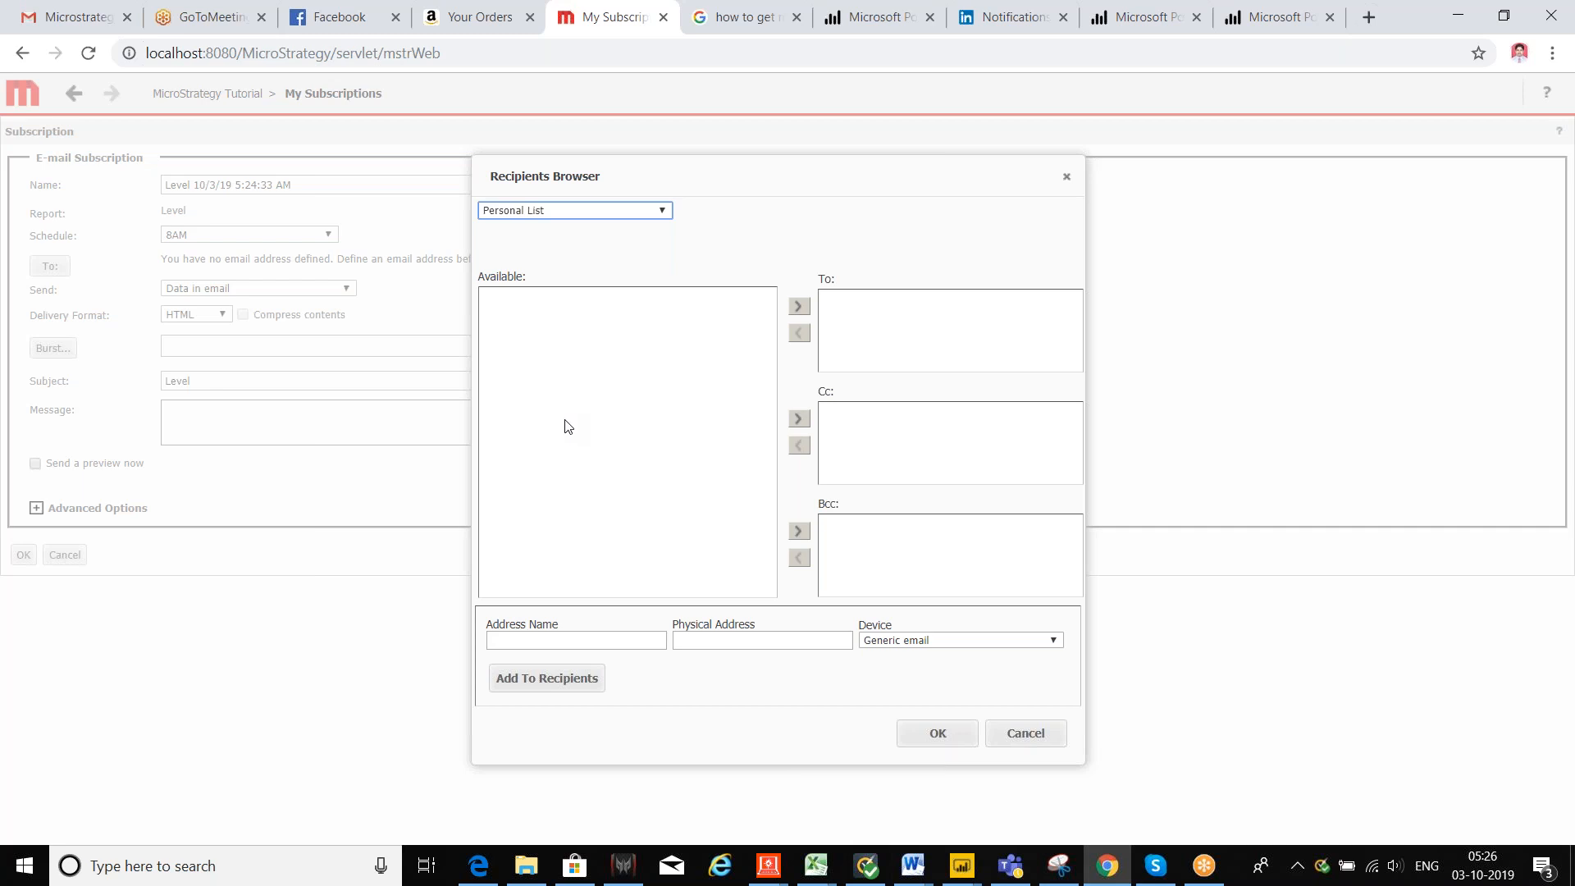
Step: Add a named personal e-mail address to the To recipients, then show the Shared List again
click(563, 638)
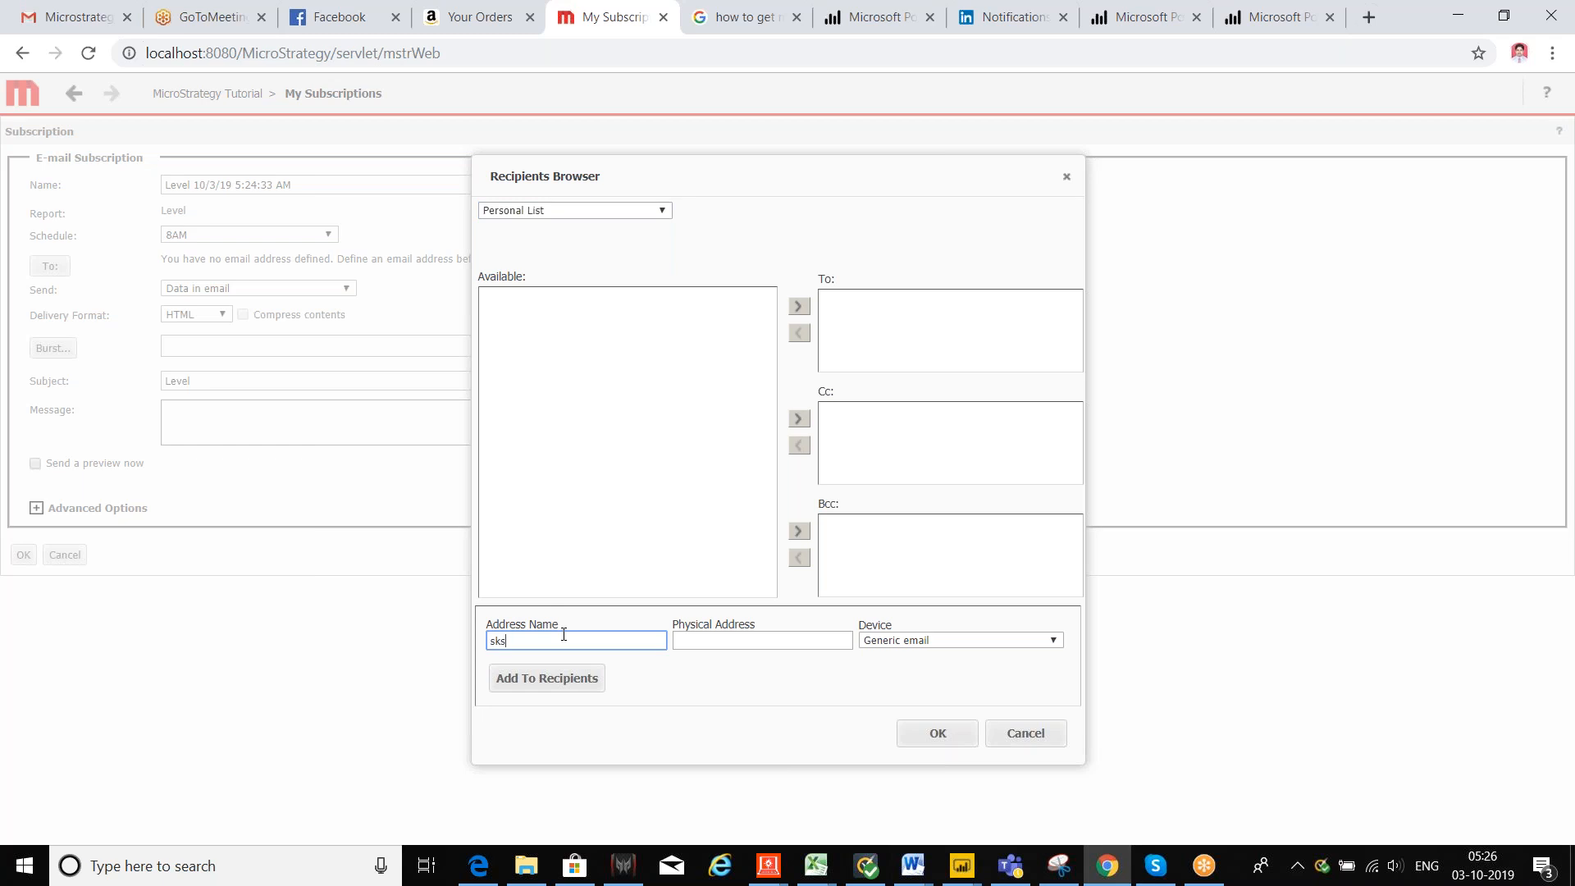
click(713, 642)
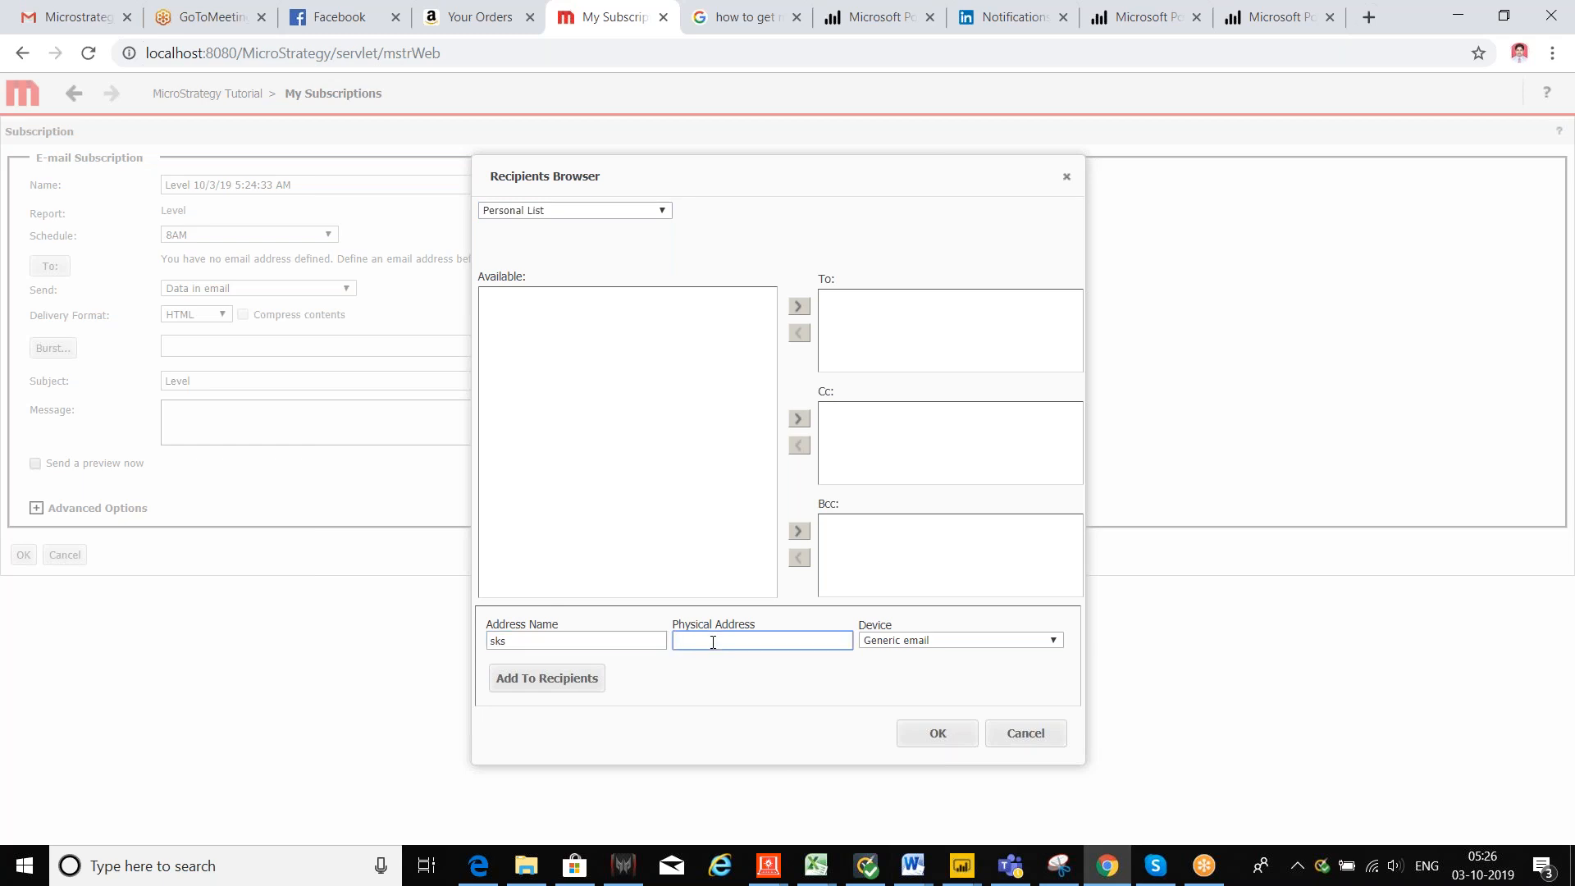
click(566, 681)
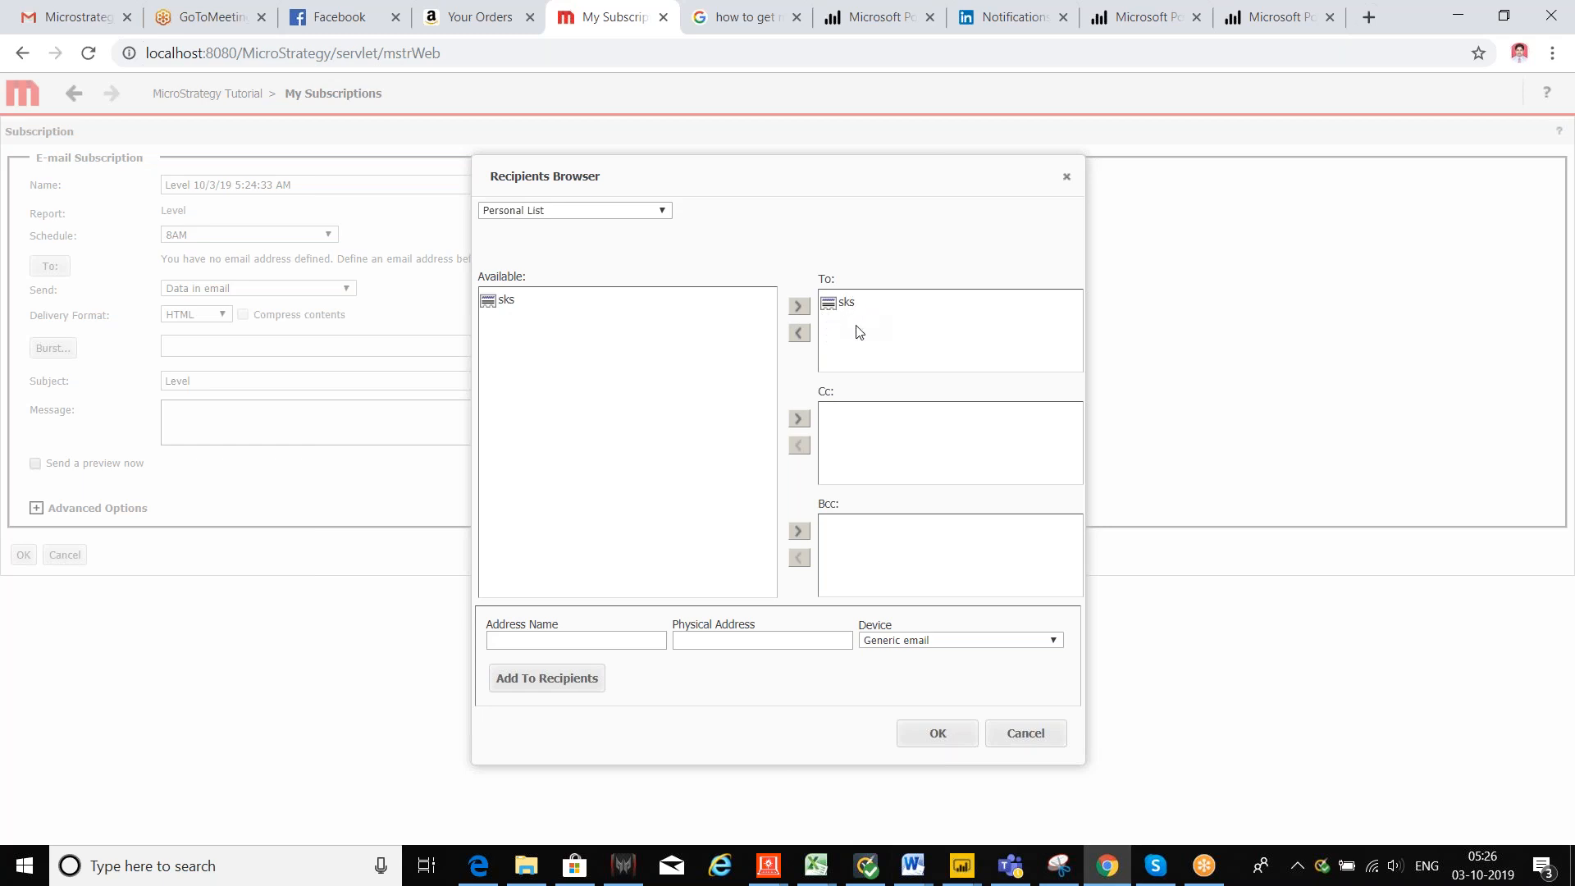
click(652, 213)
click(599, 226)
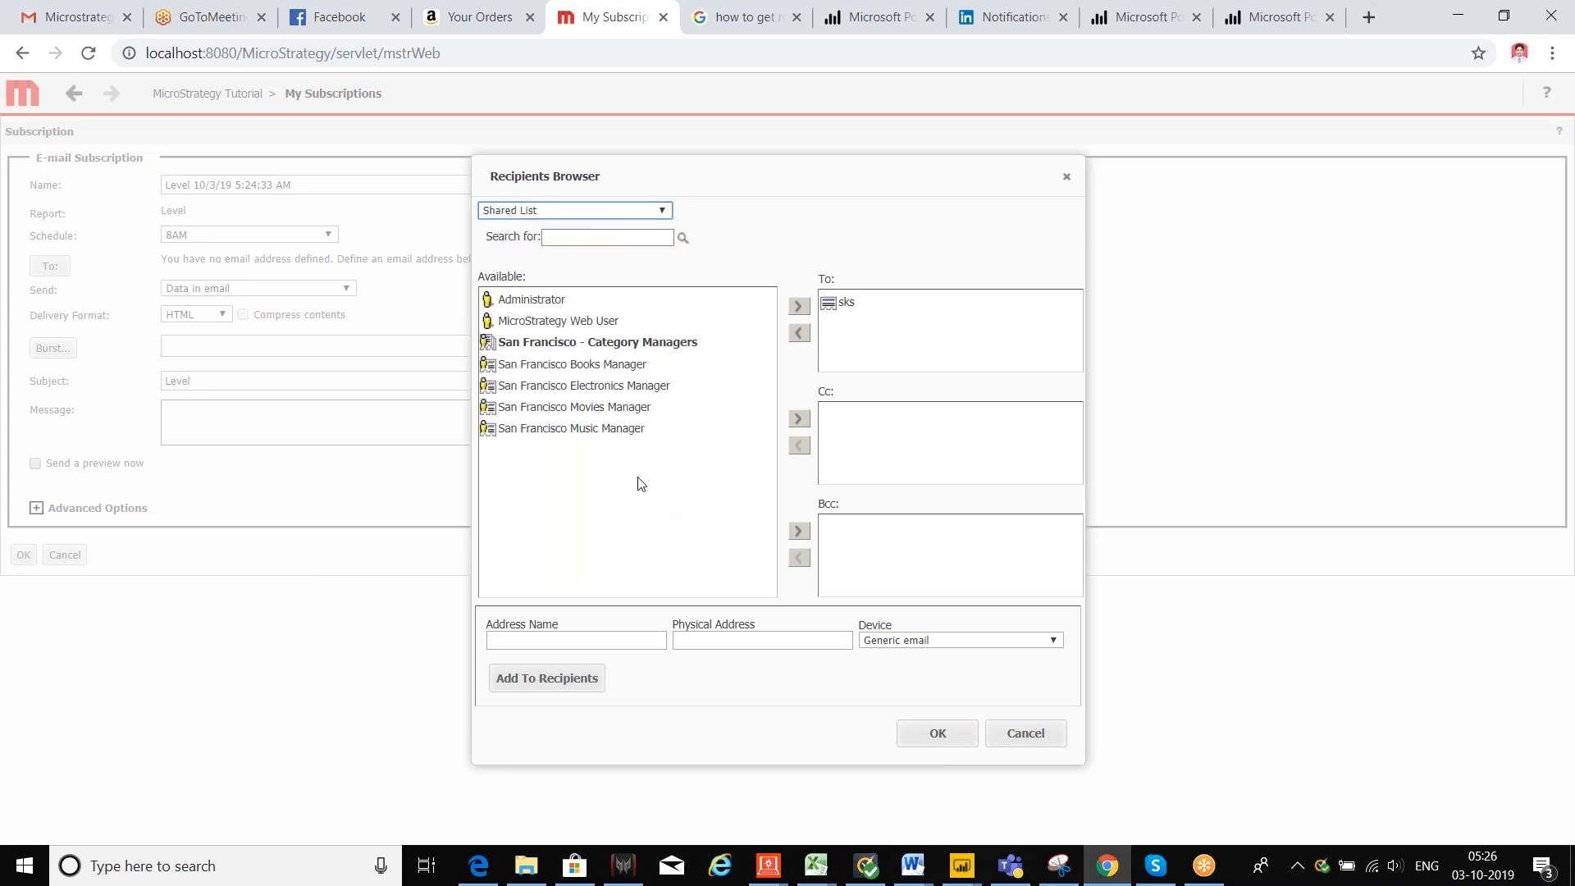
click(541, 641)
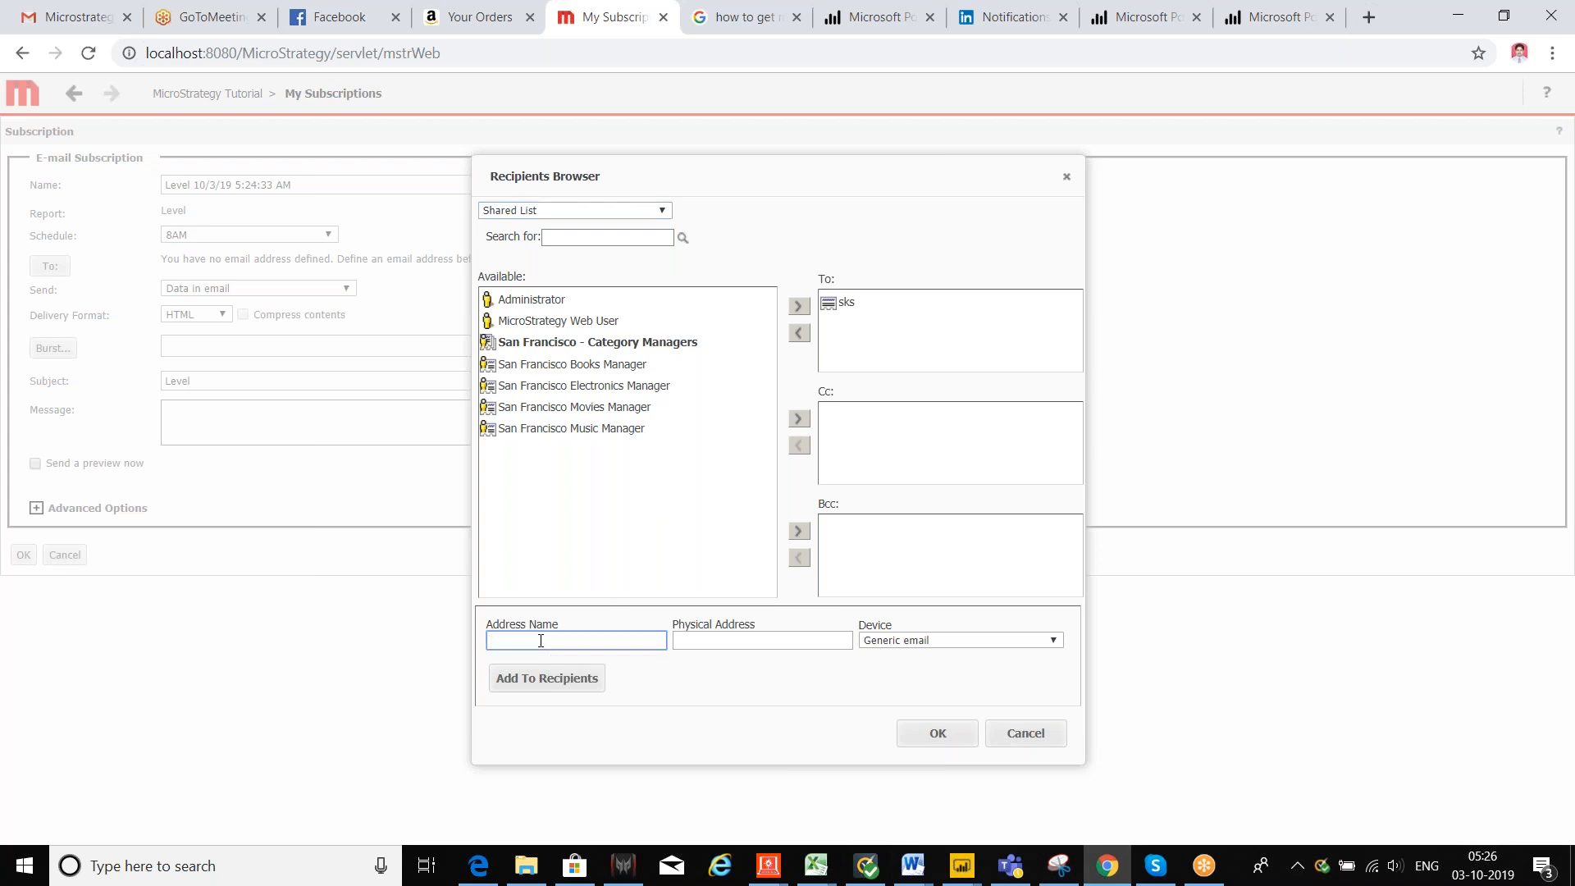
click(723, 640)
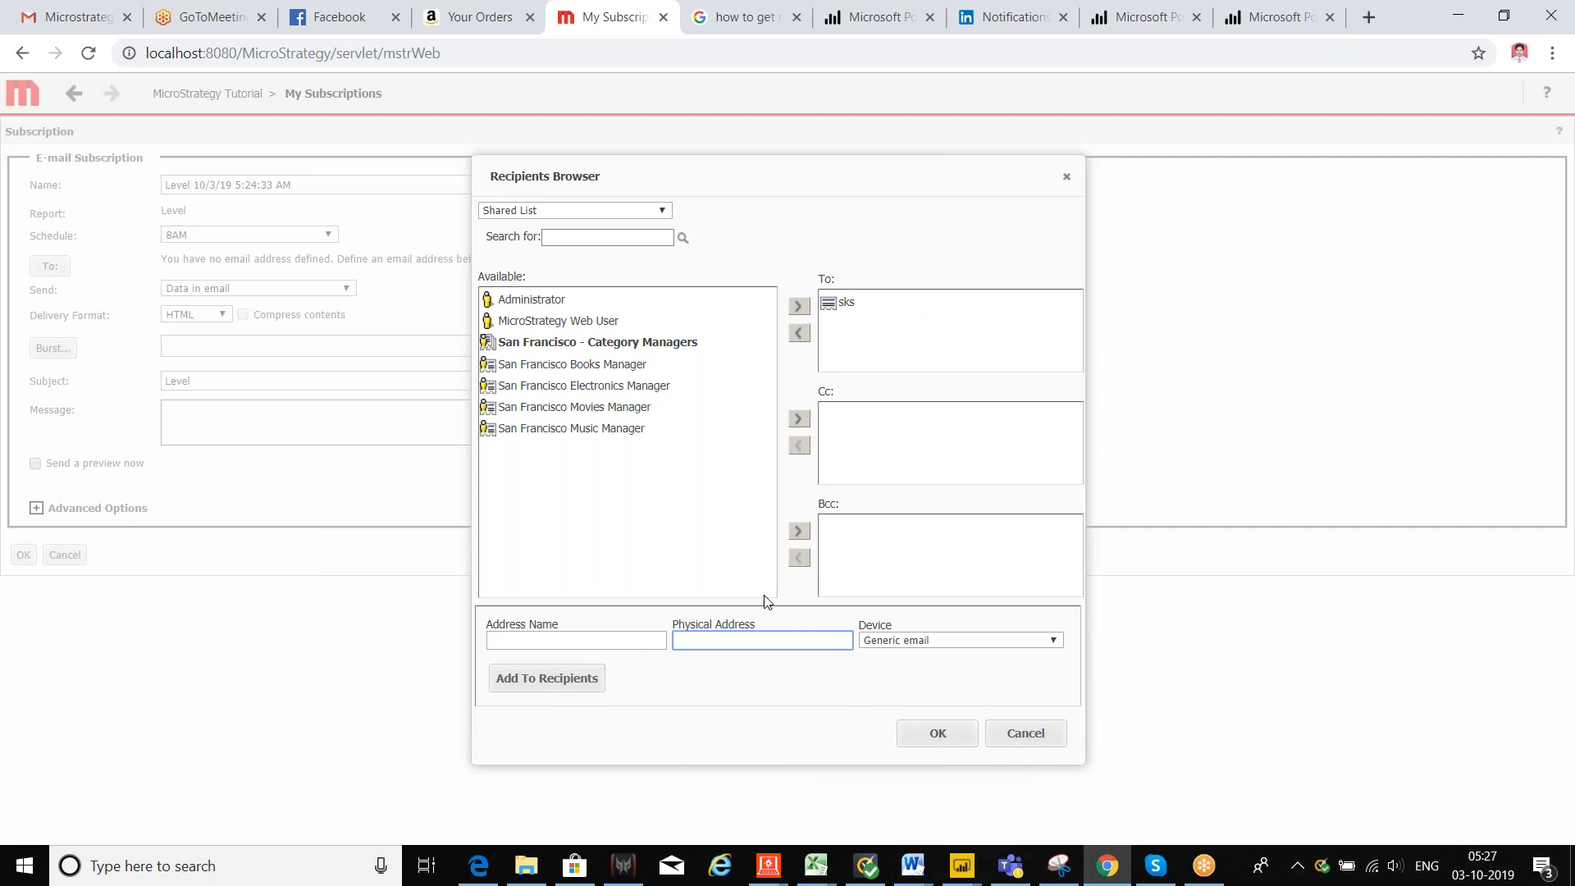
click(767, 868)
Step: Inspect the Generic email delivery device without changes, then collapse the folder tree to the project source
click(837, 767)
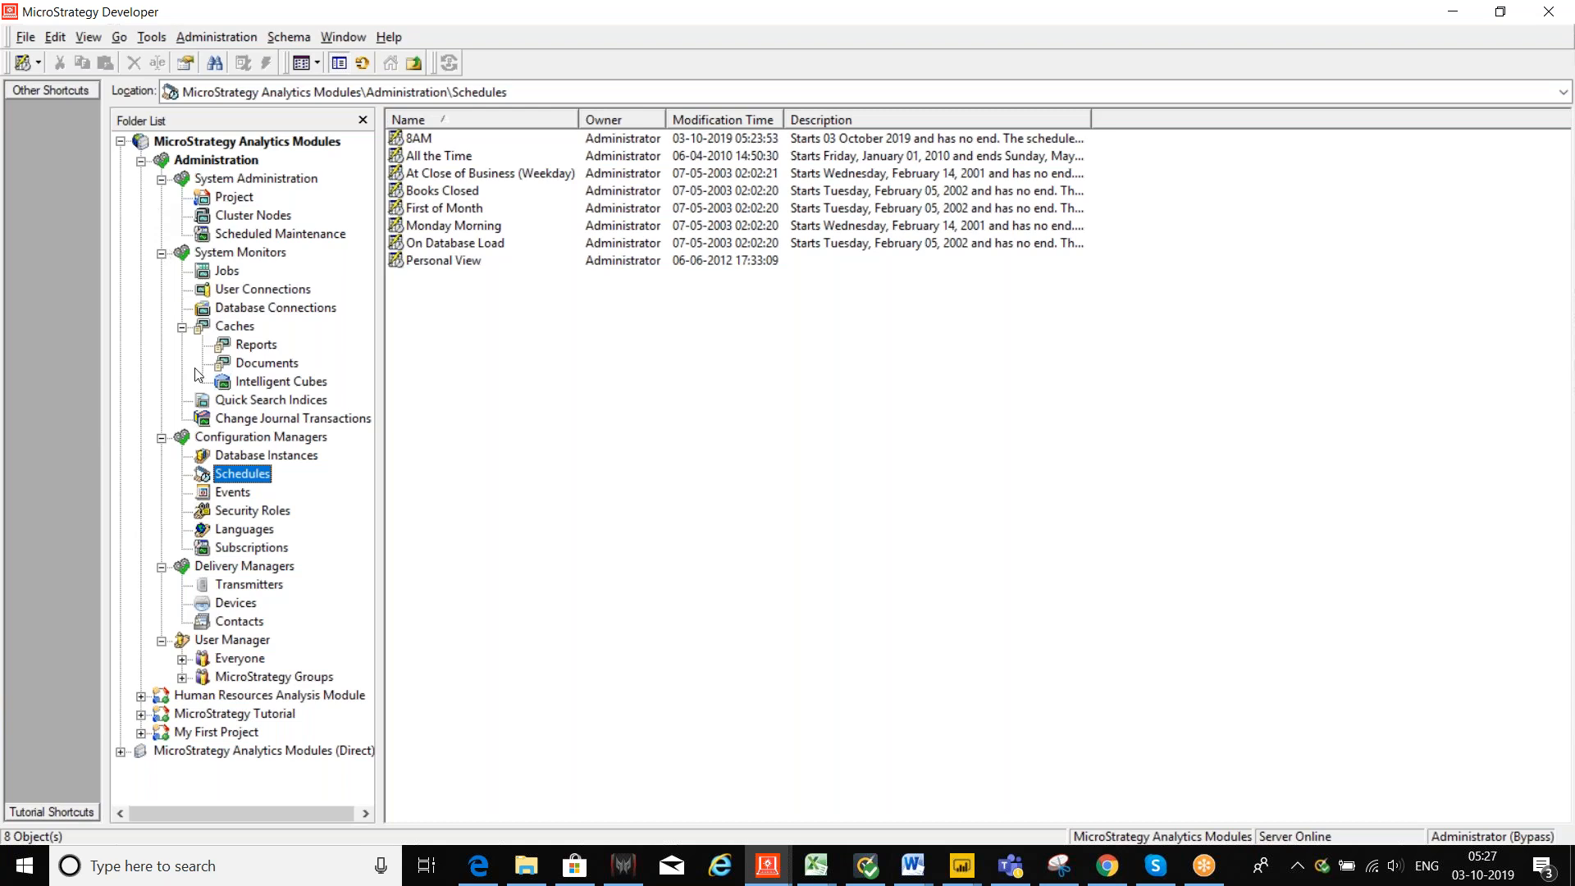
click(160, 254)
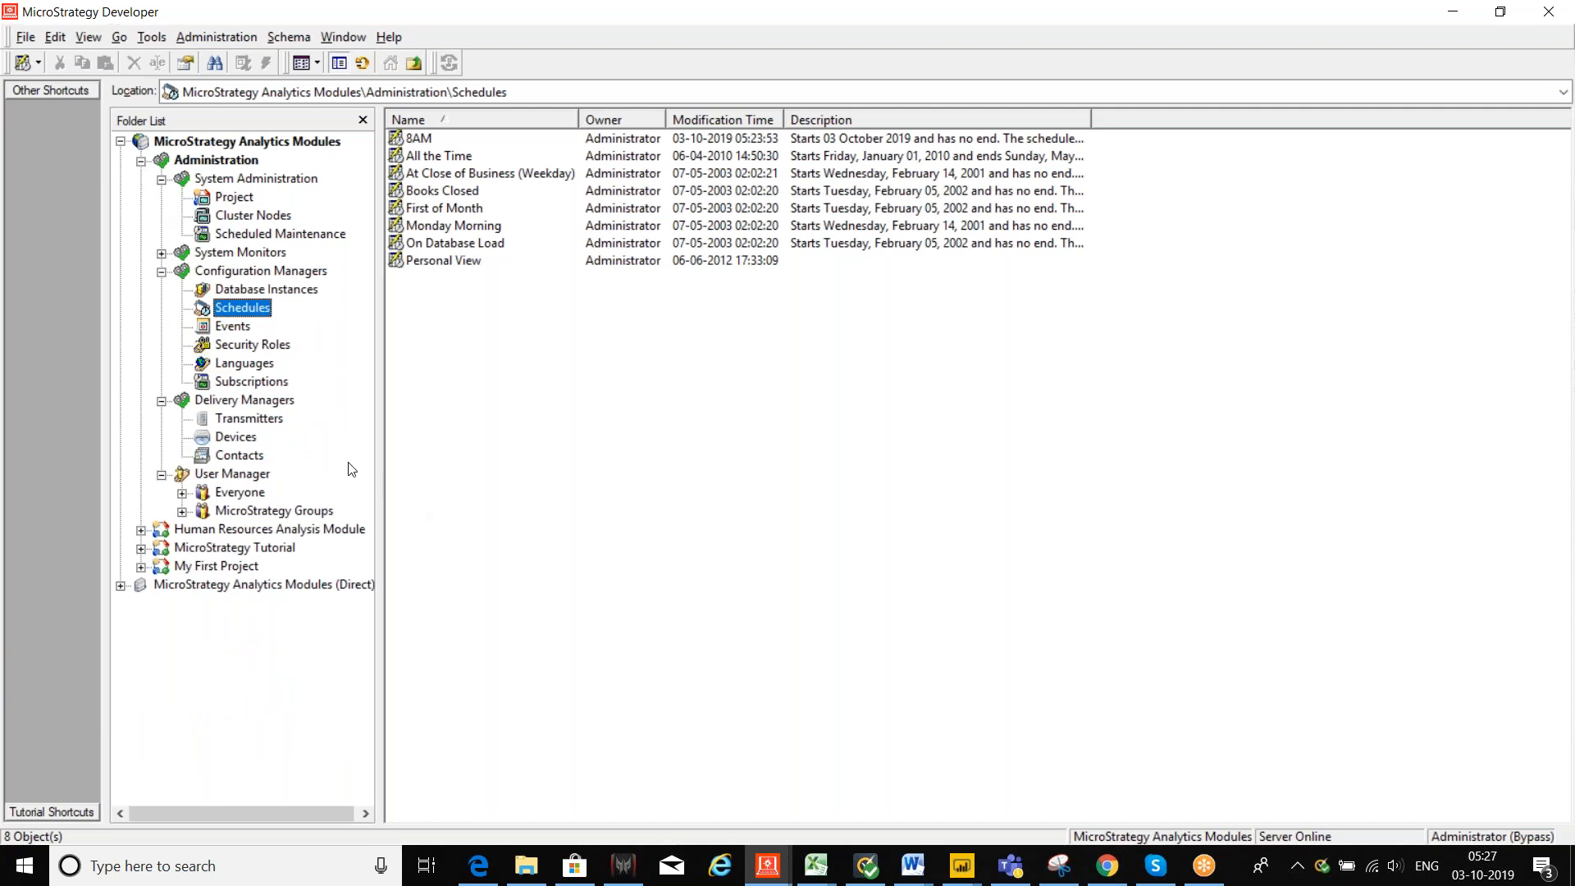
click(229, 438)
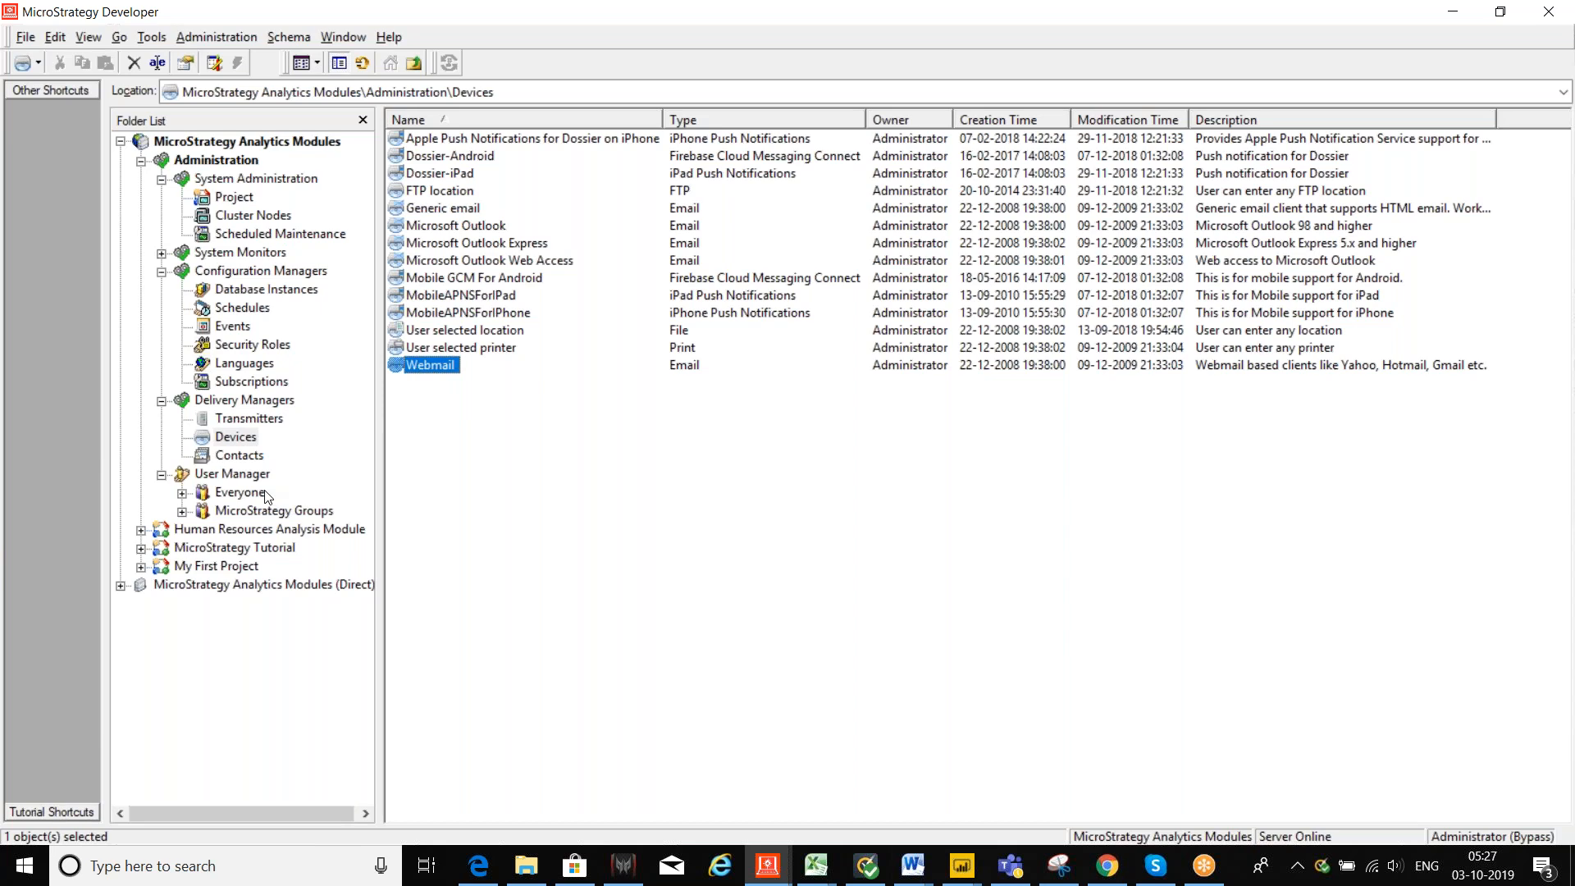
click(461, 214)
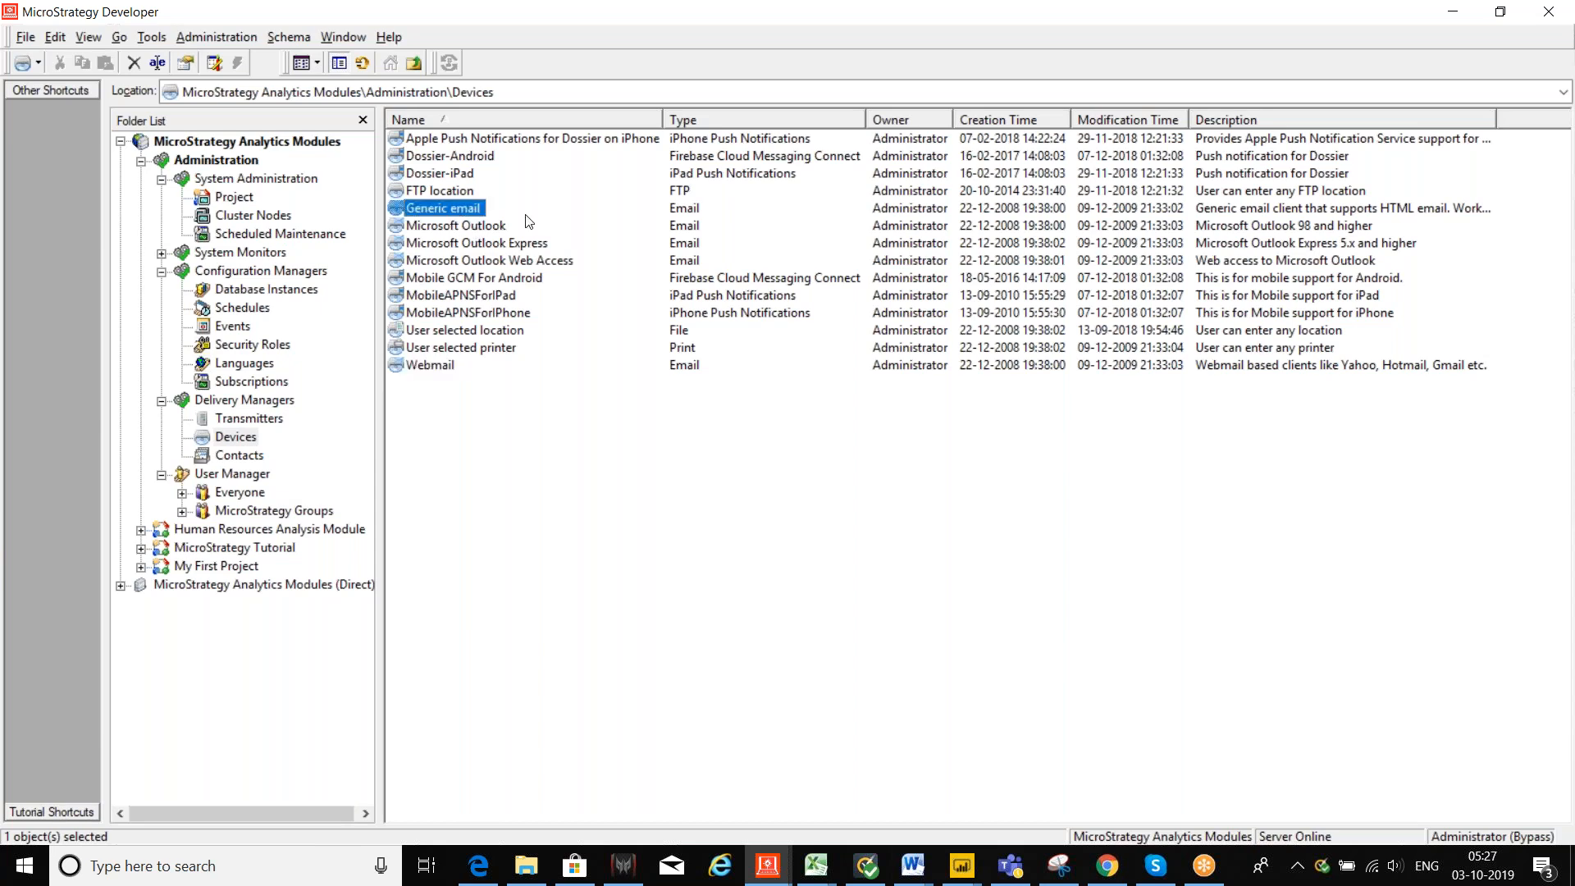
double_click(419, 211)
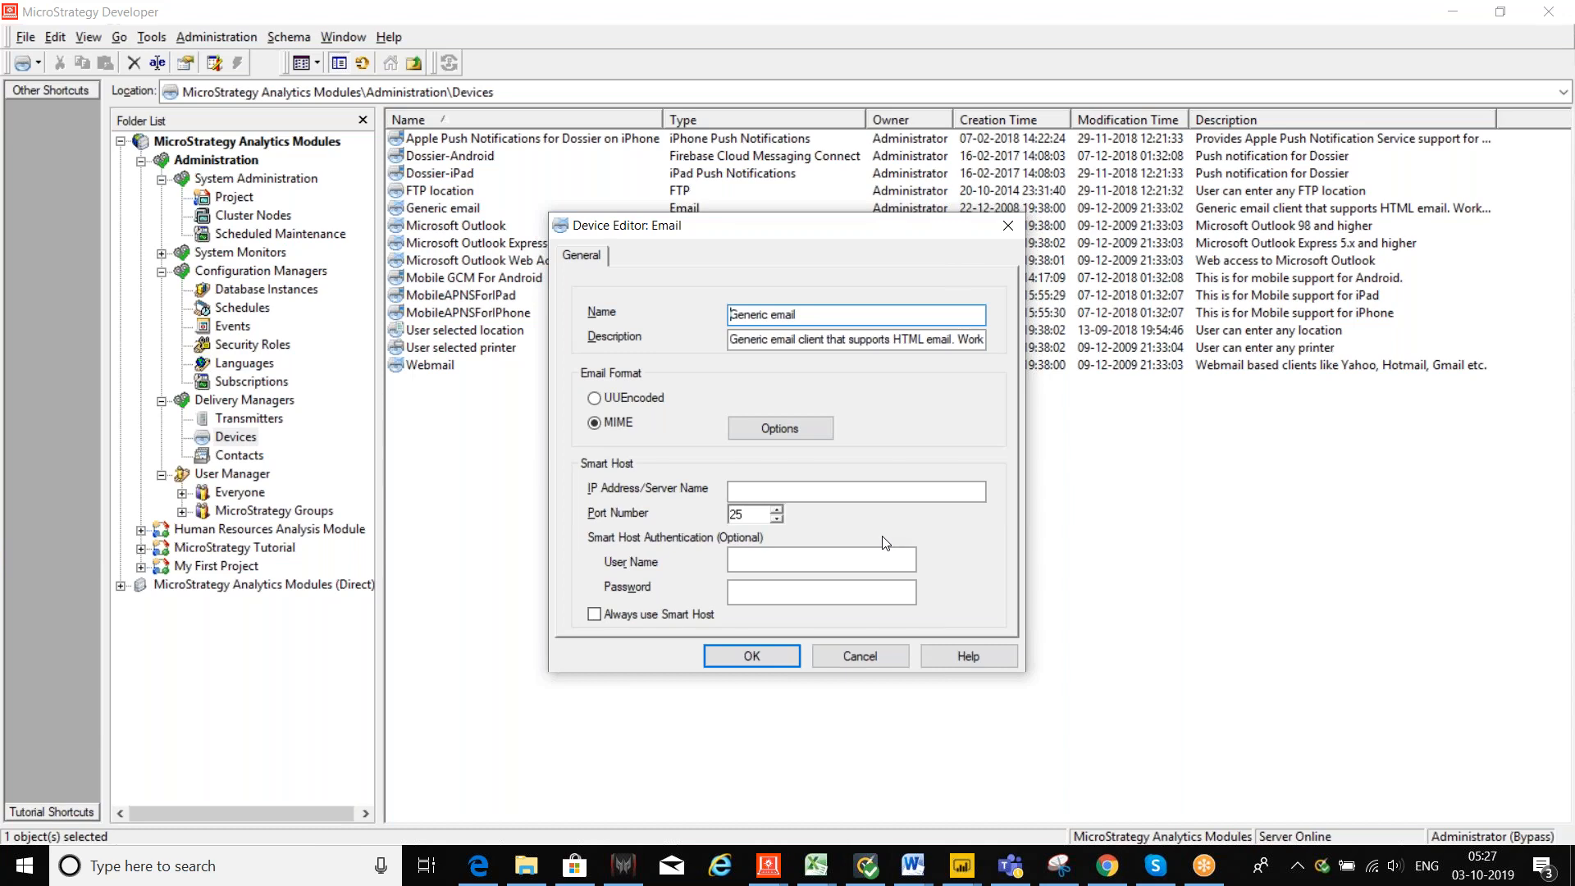
click(880, 663)
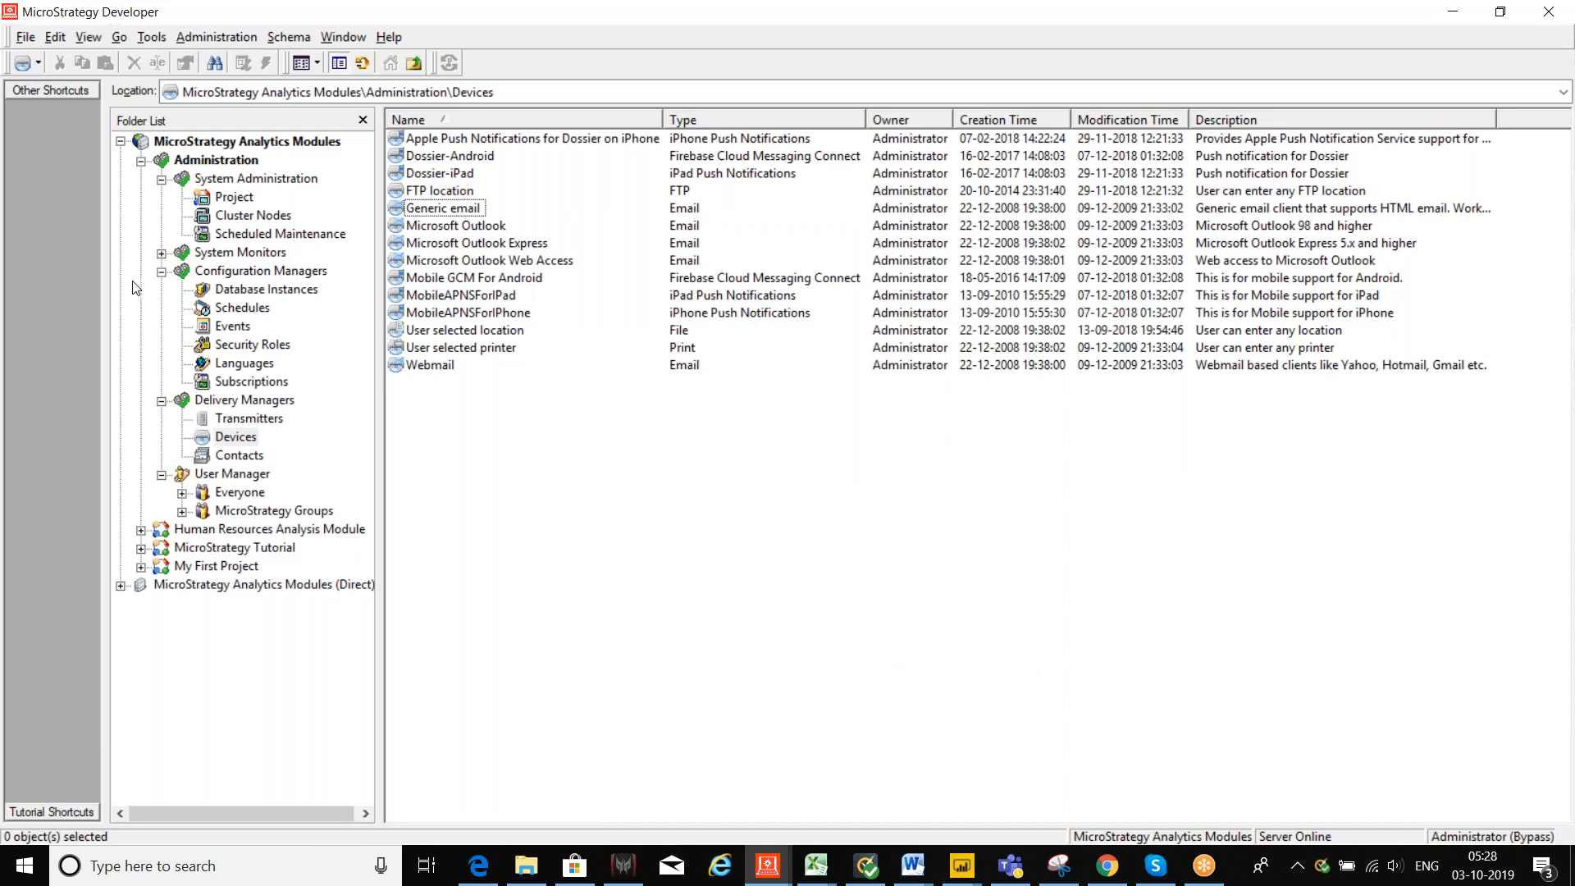
click(162, 271)
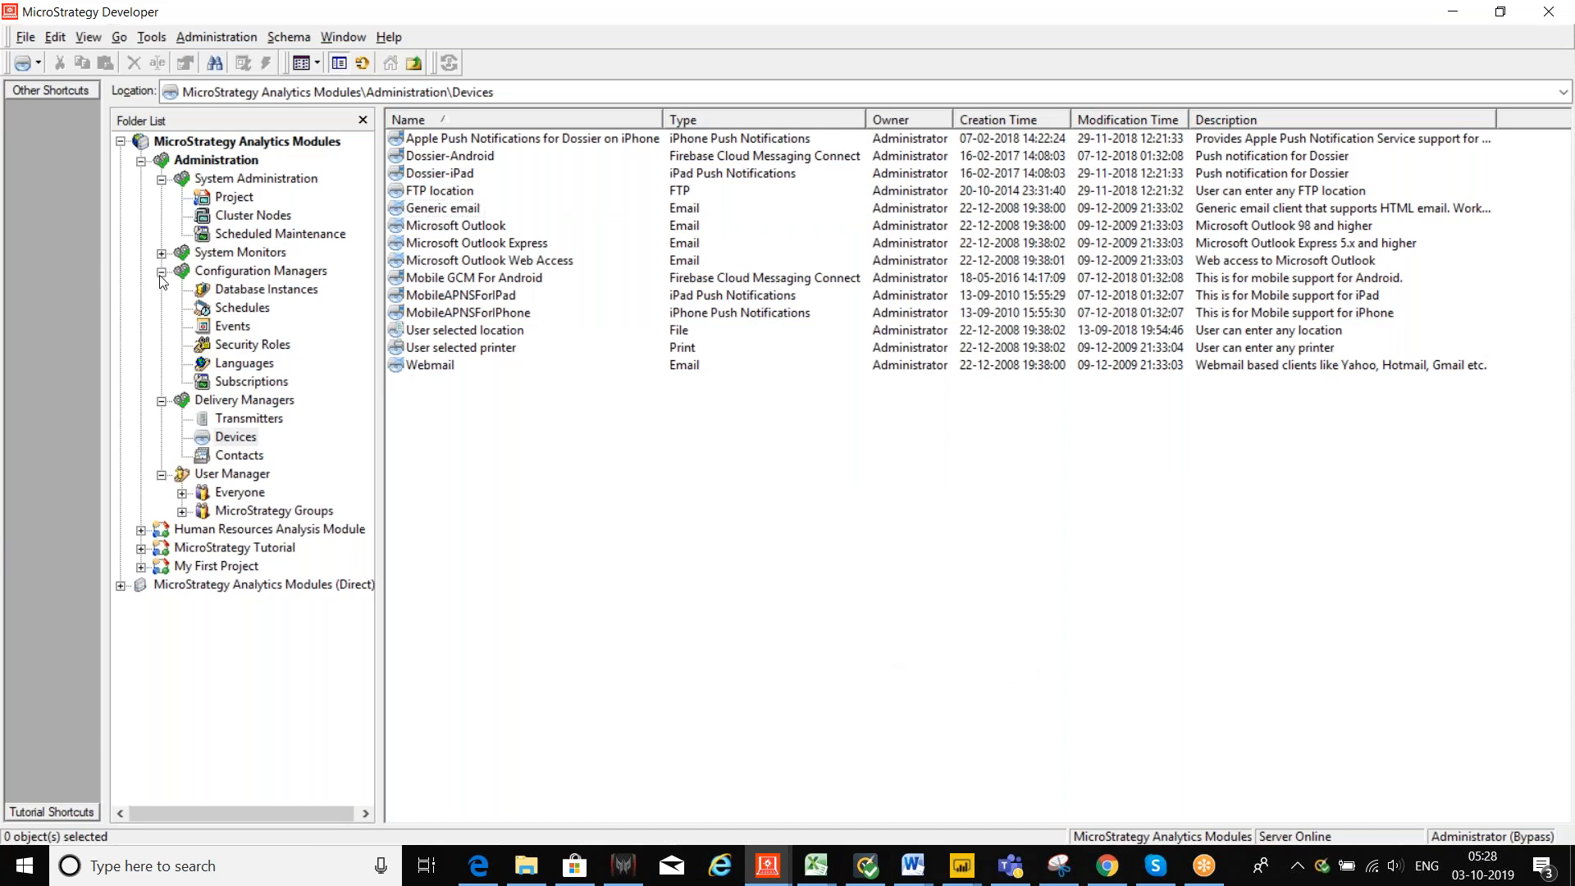
click(121, 142)
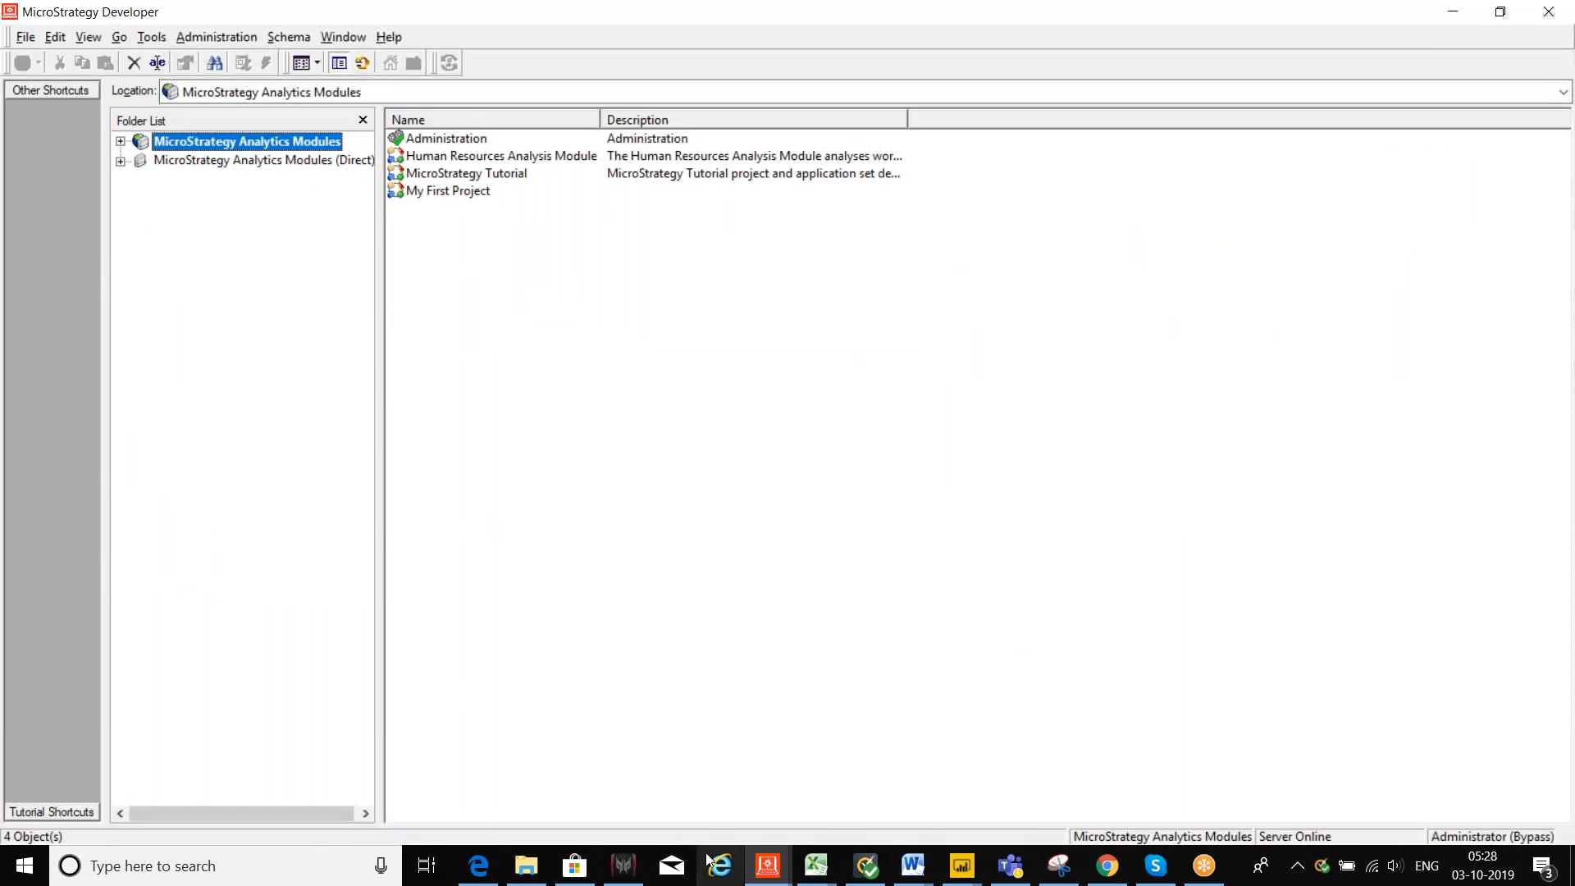
Step: Cancel the Recipients Browser to return to the Level report's e-mail subscription form
click(1107, 865)
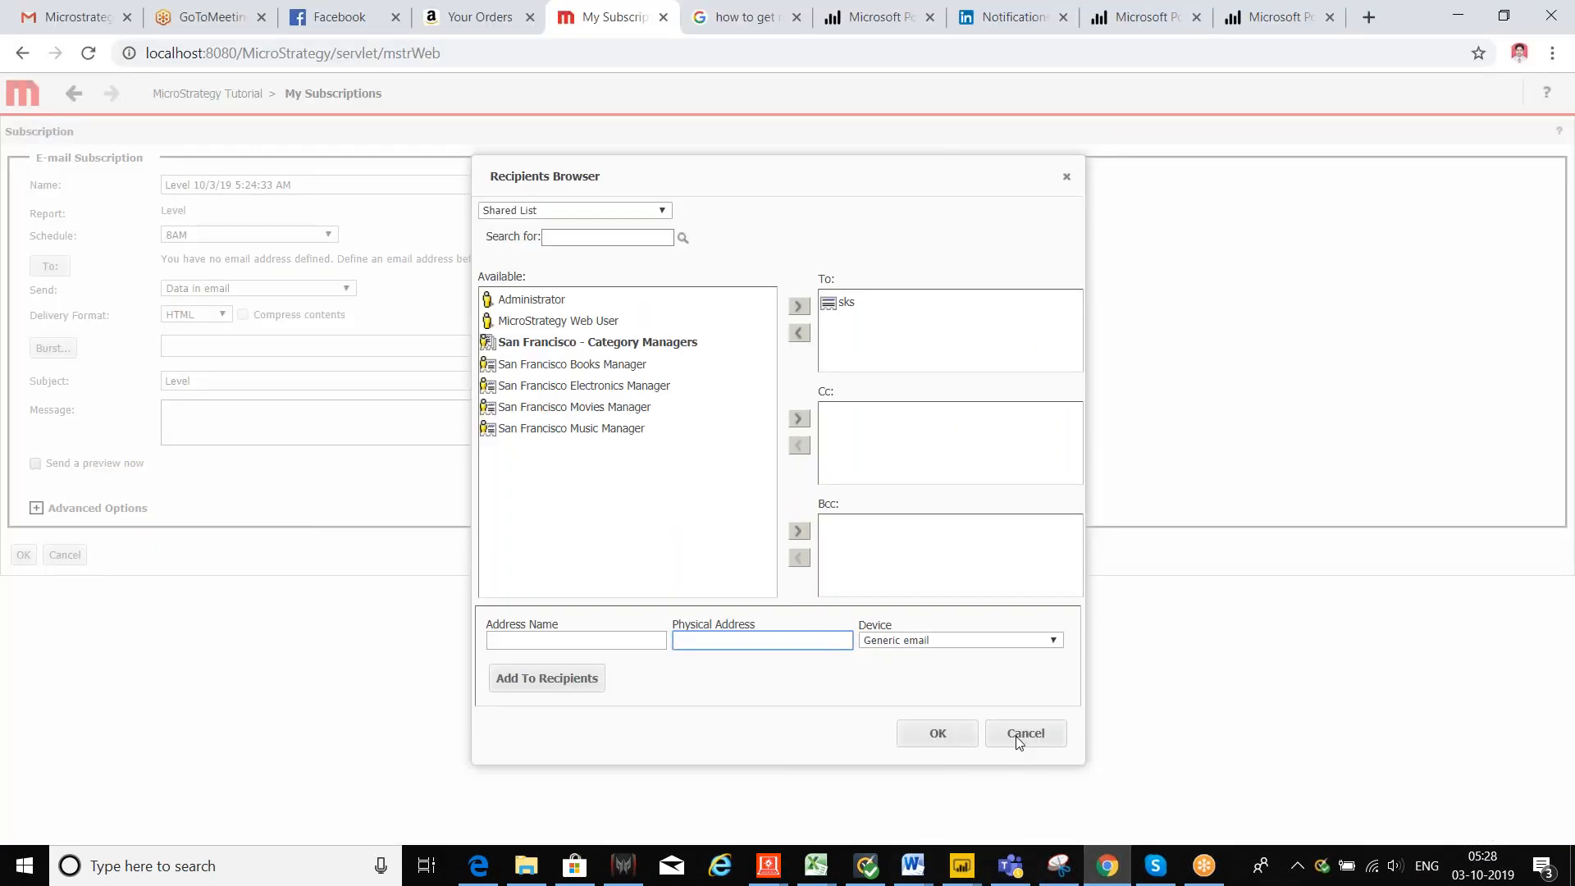
click(1017, 734)
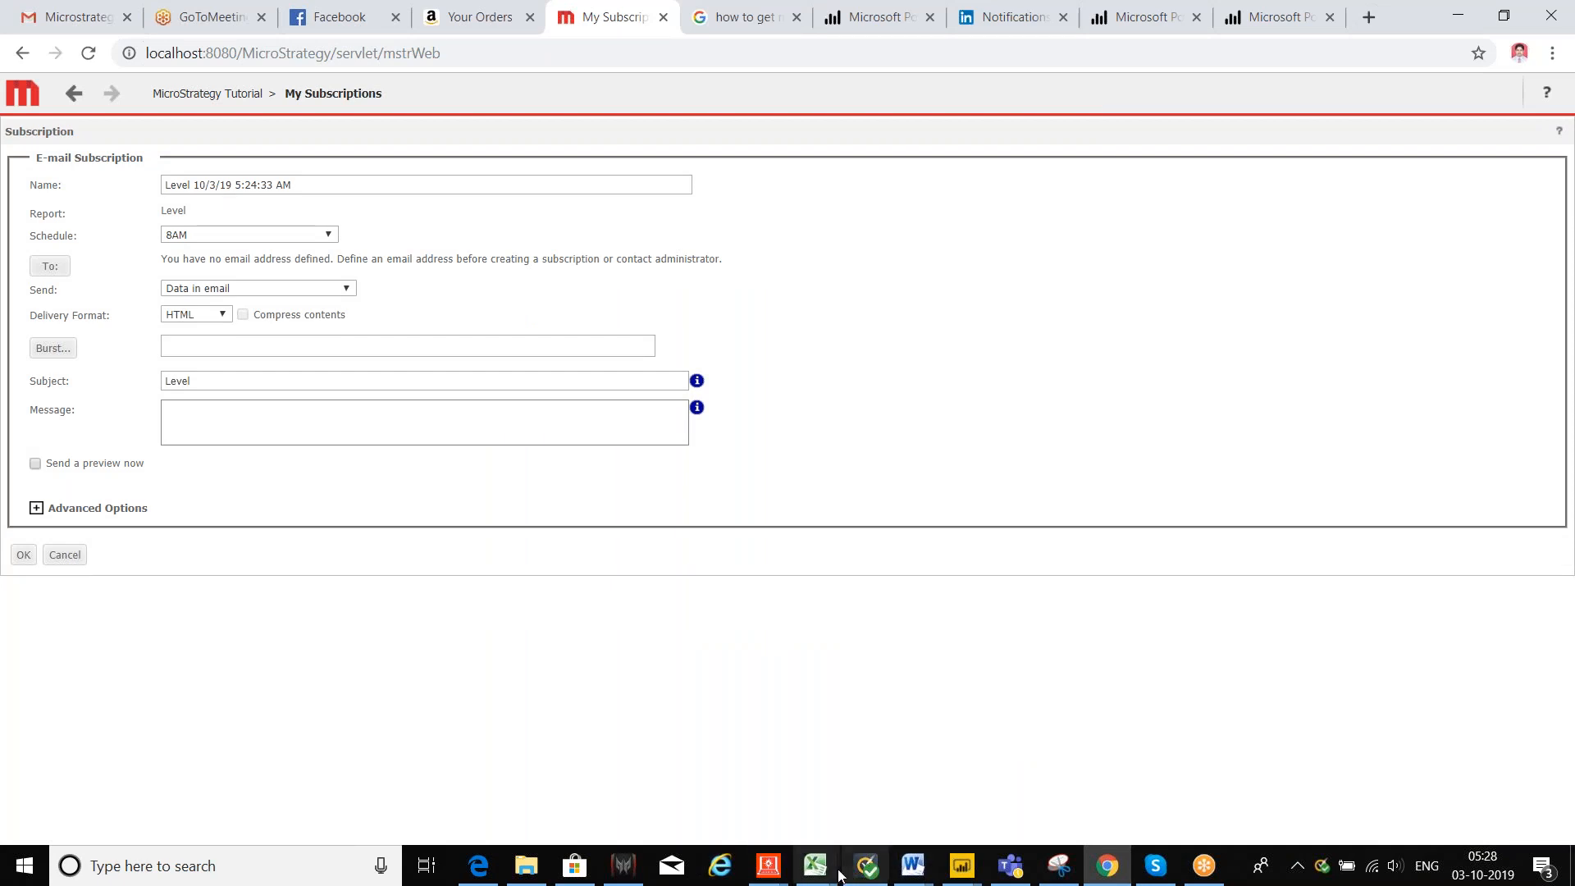
Step: Bring the Saham workbook forward and select the topic cells B8 and B6 on the Intro sheet
mouse_move(824, 880)
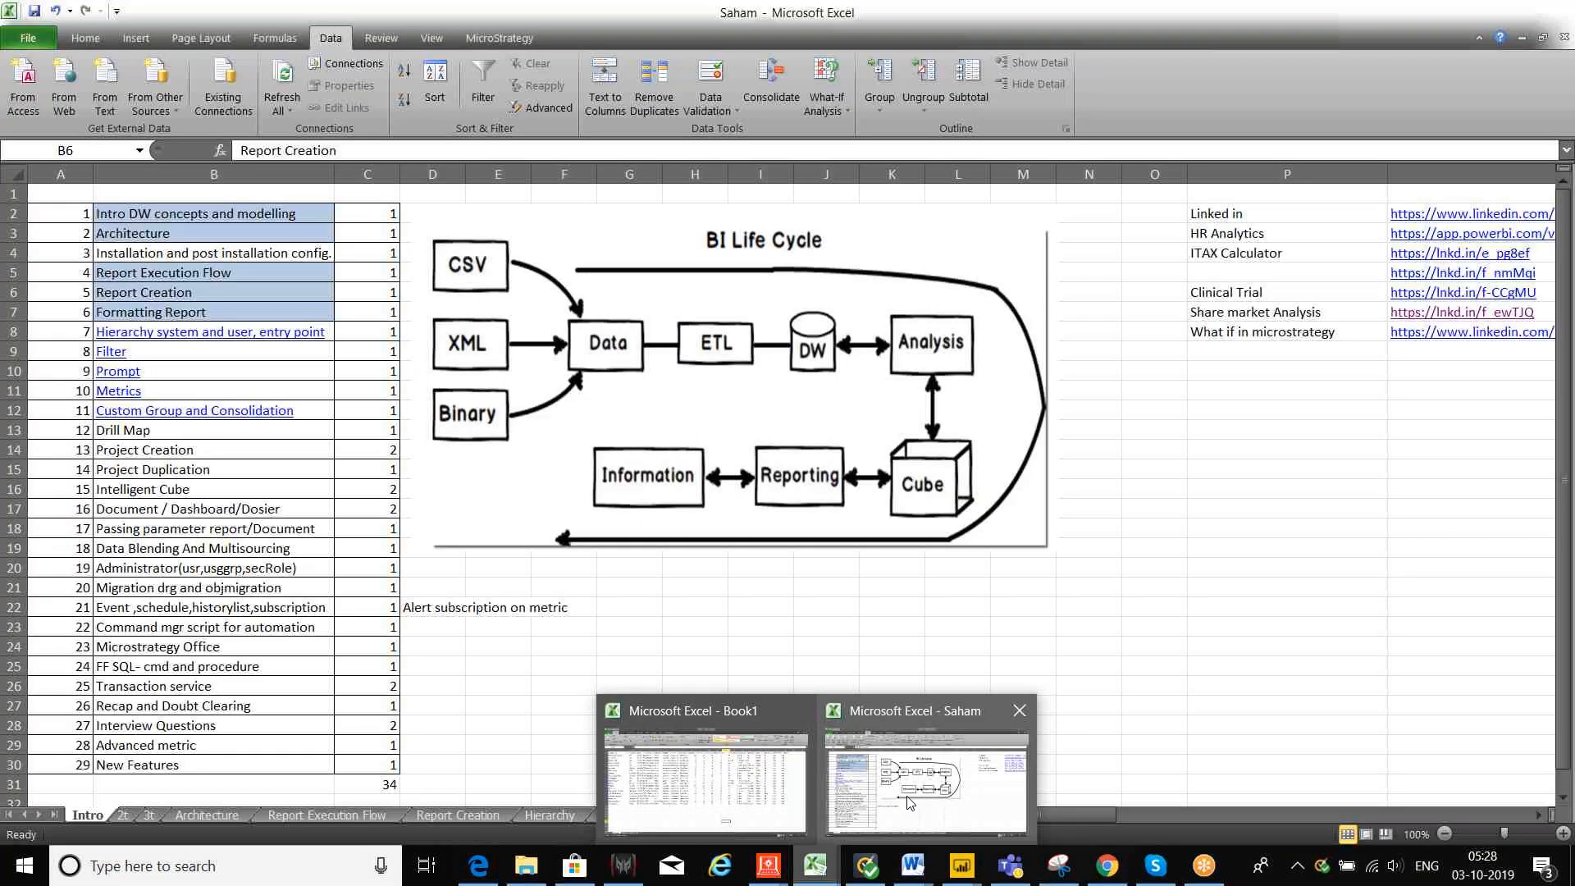
click(908, 802)
click(332, 336)
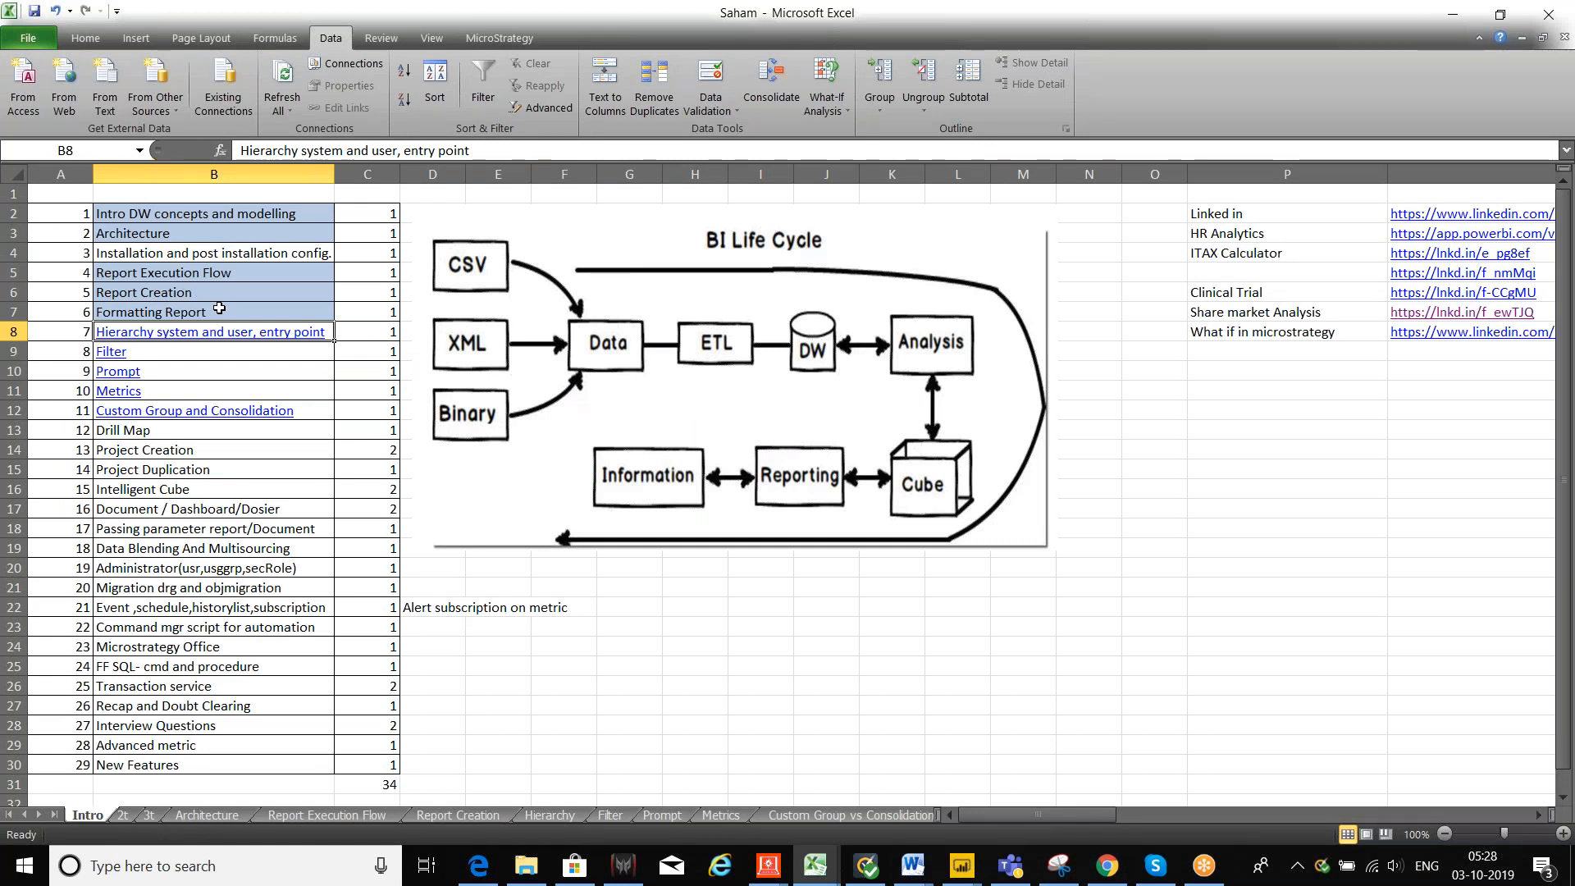
click(205, 294)
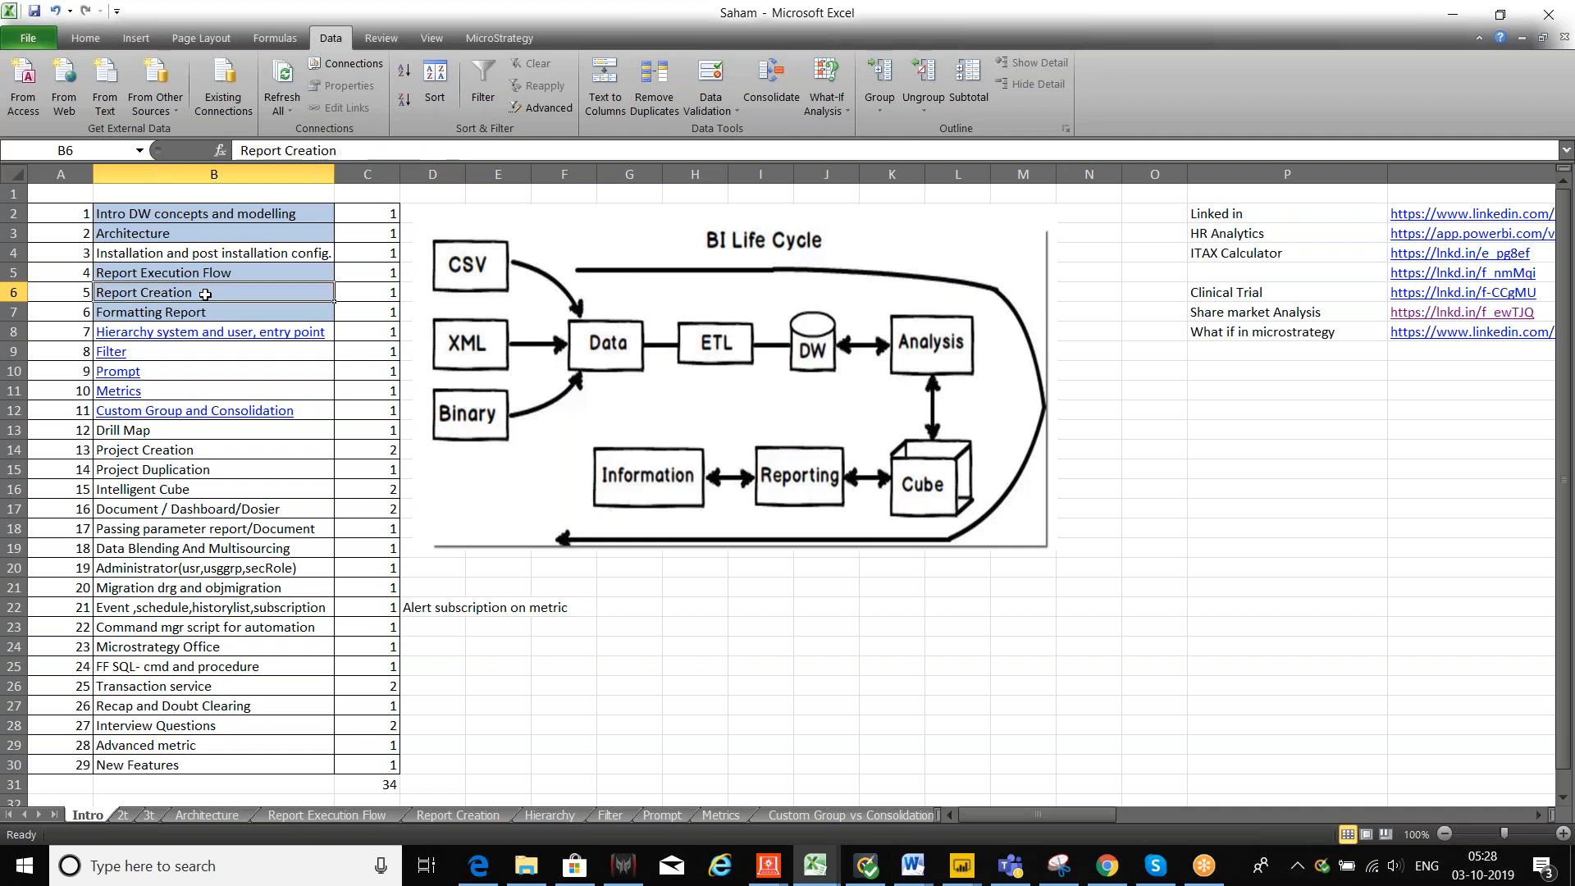
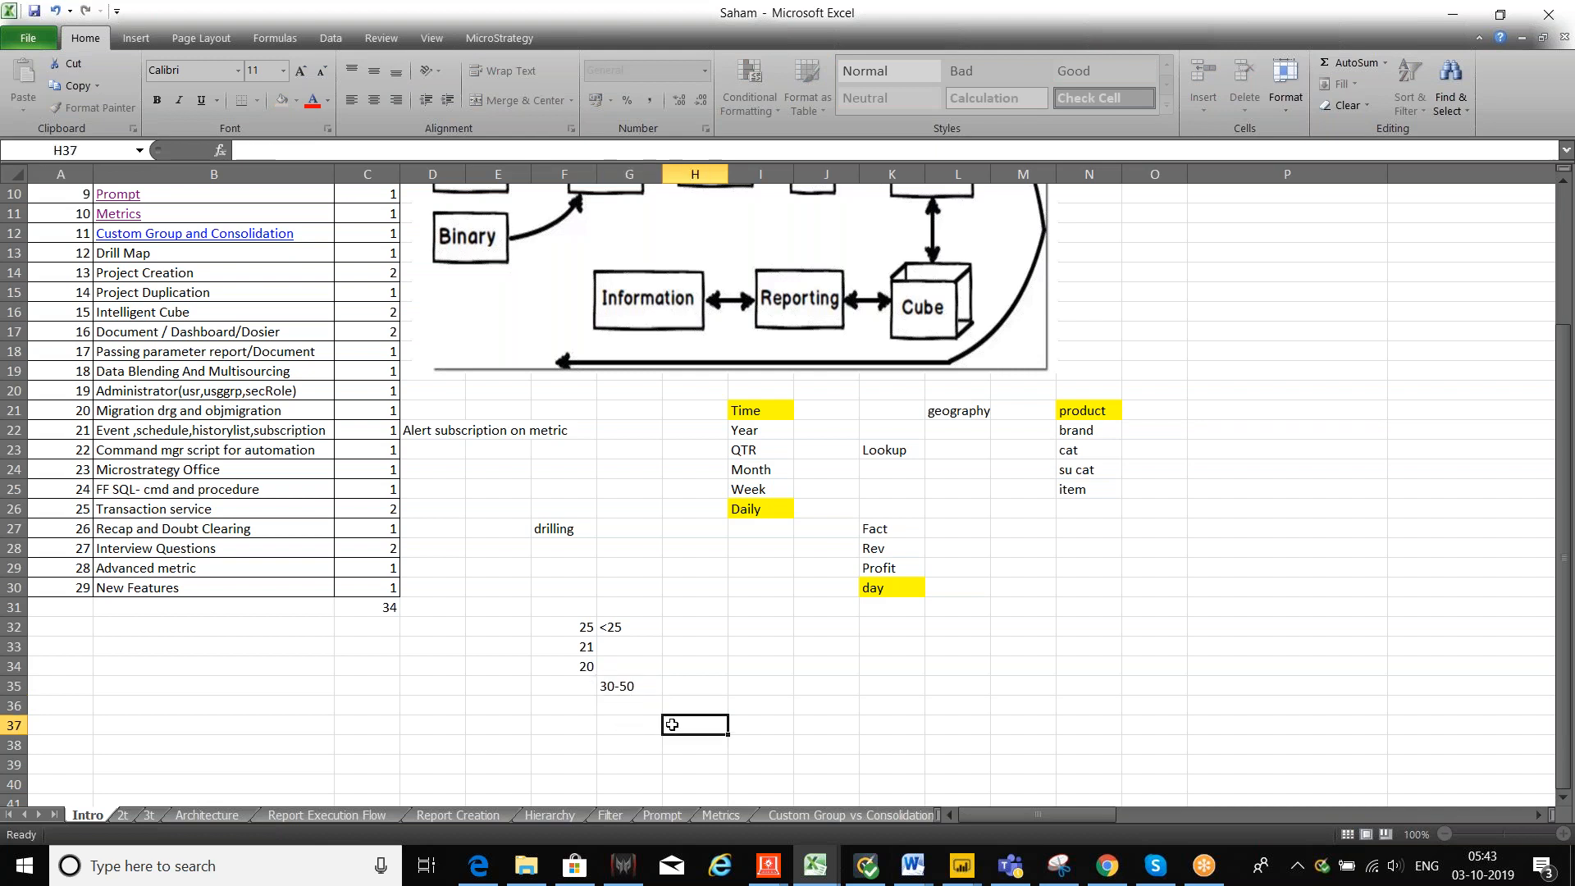
Step: Finish the 30-50 label and select the block of figures F32 to I34
click(643, 687)
click(642, 625)
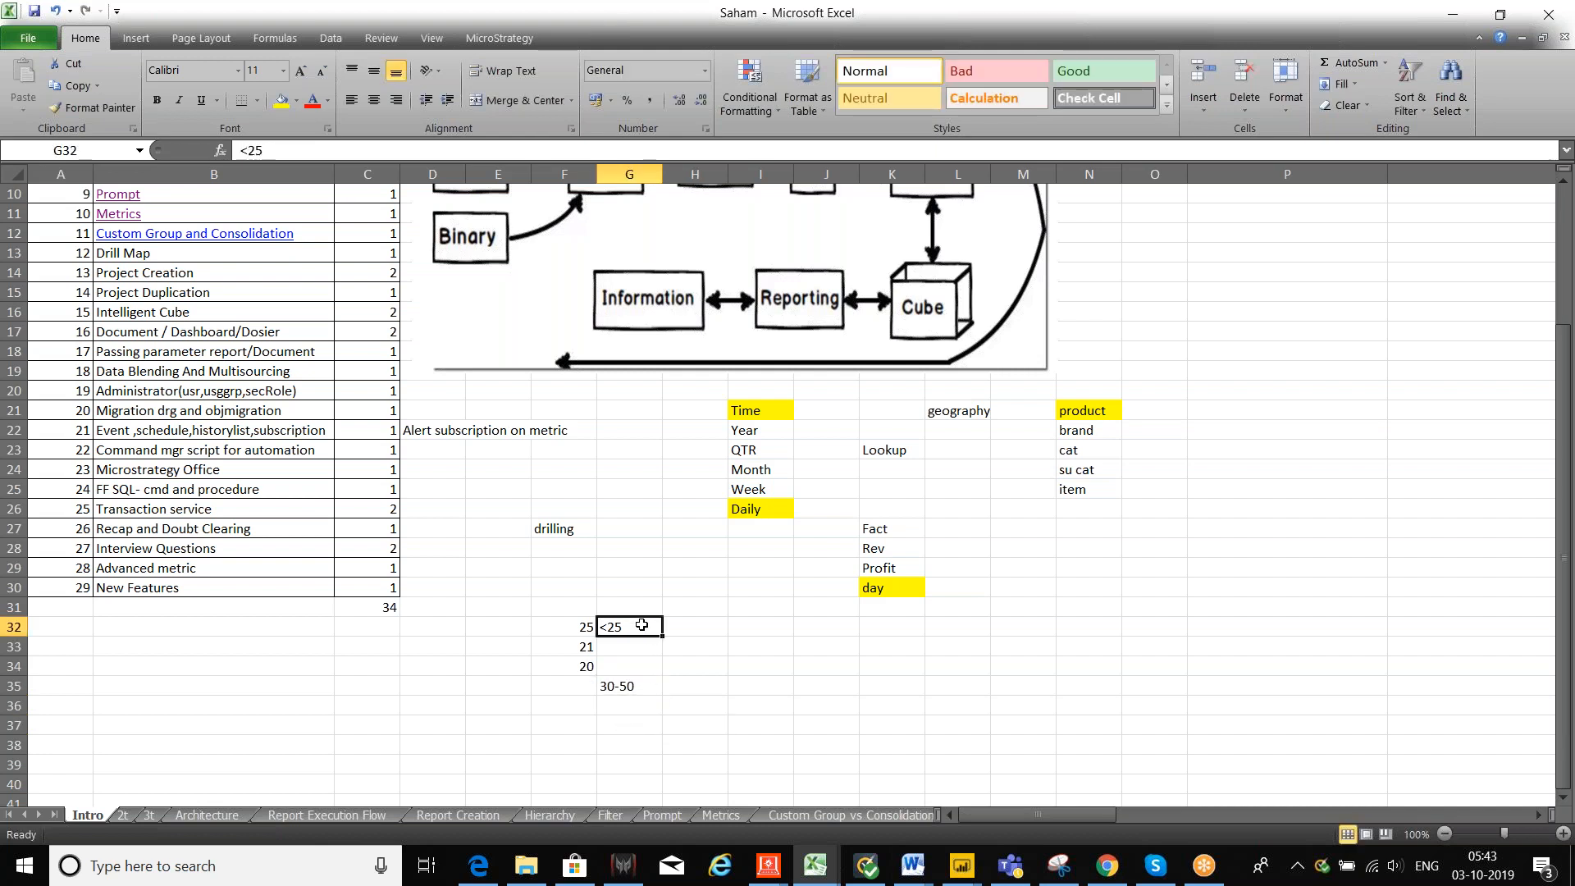
click(580, 693)
drag(585, 627, 779, 662)
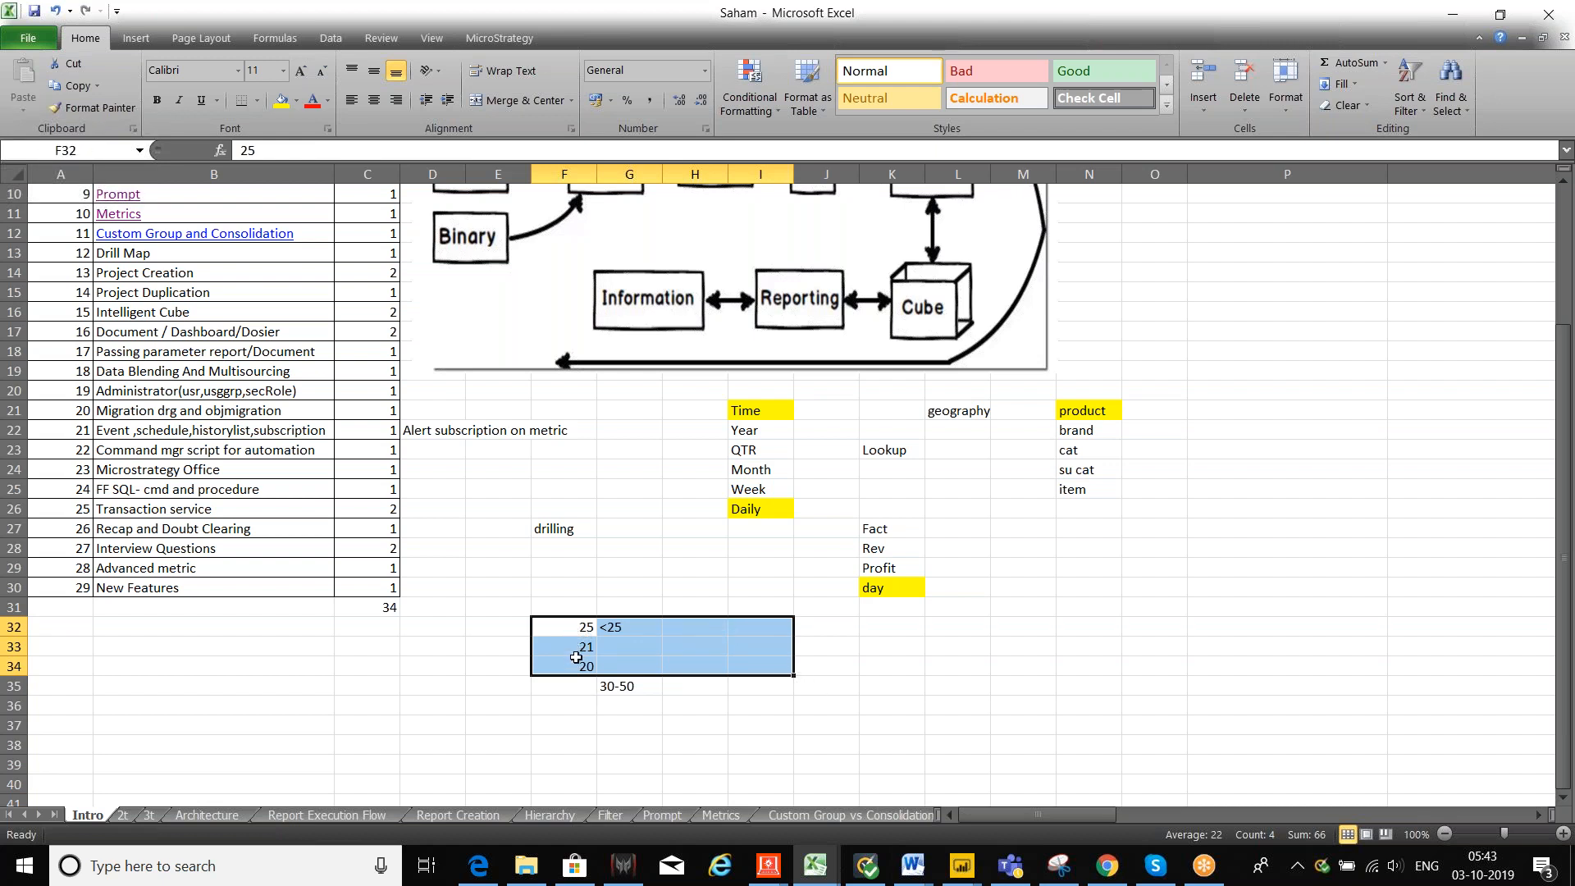
Step: Enter 100, 200 and 300 down cells H32 to H34
click(710, 627)
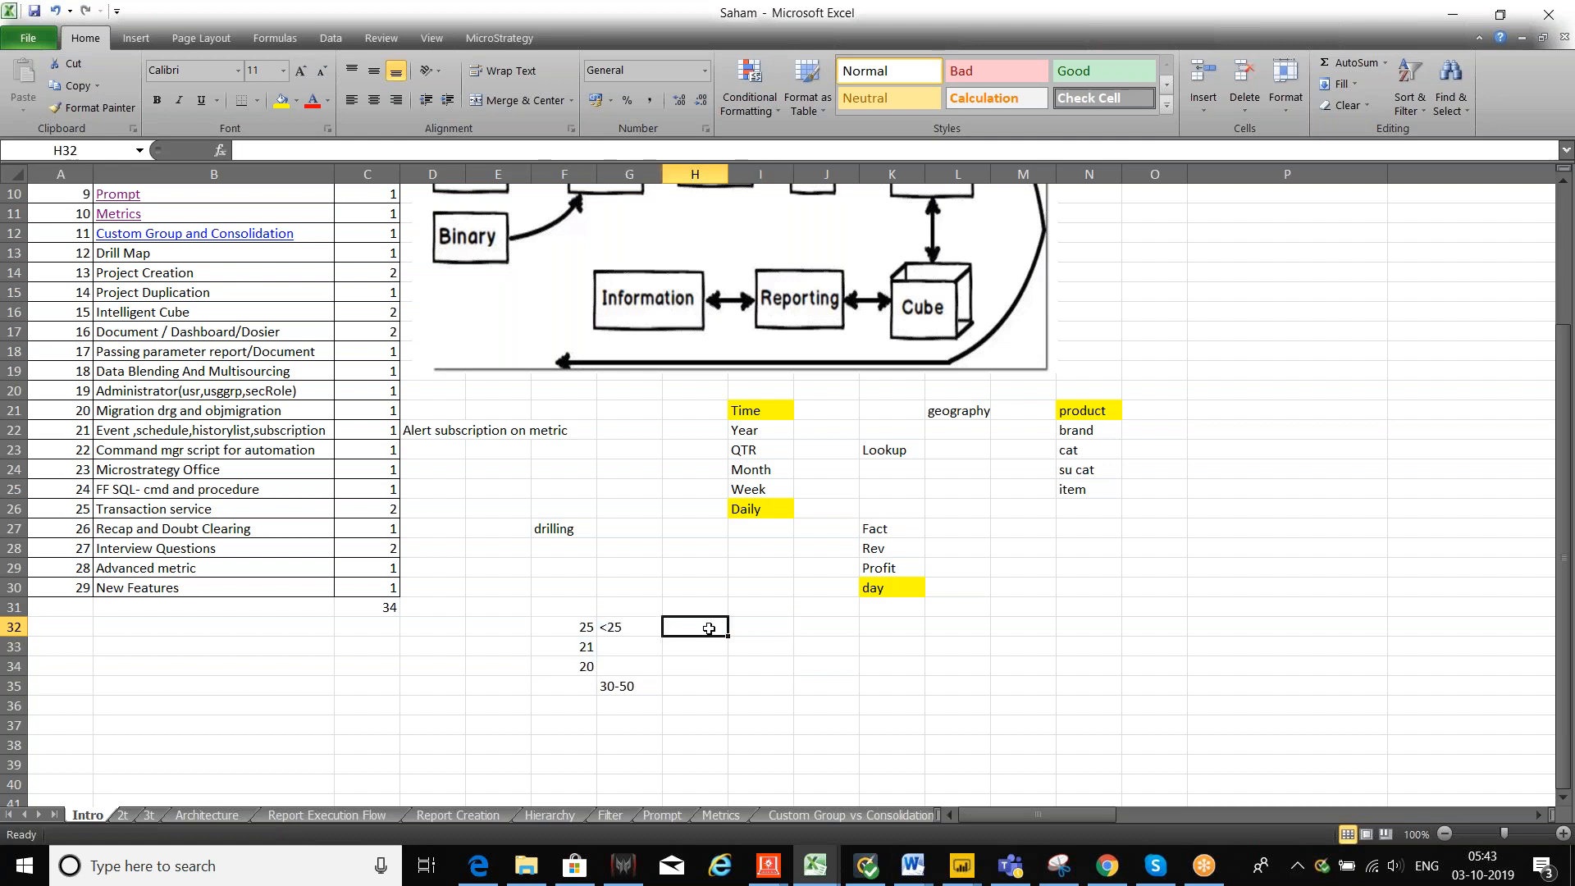
text(100)
key(Return)
text(200)
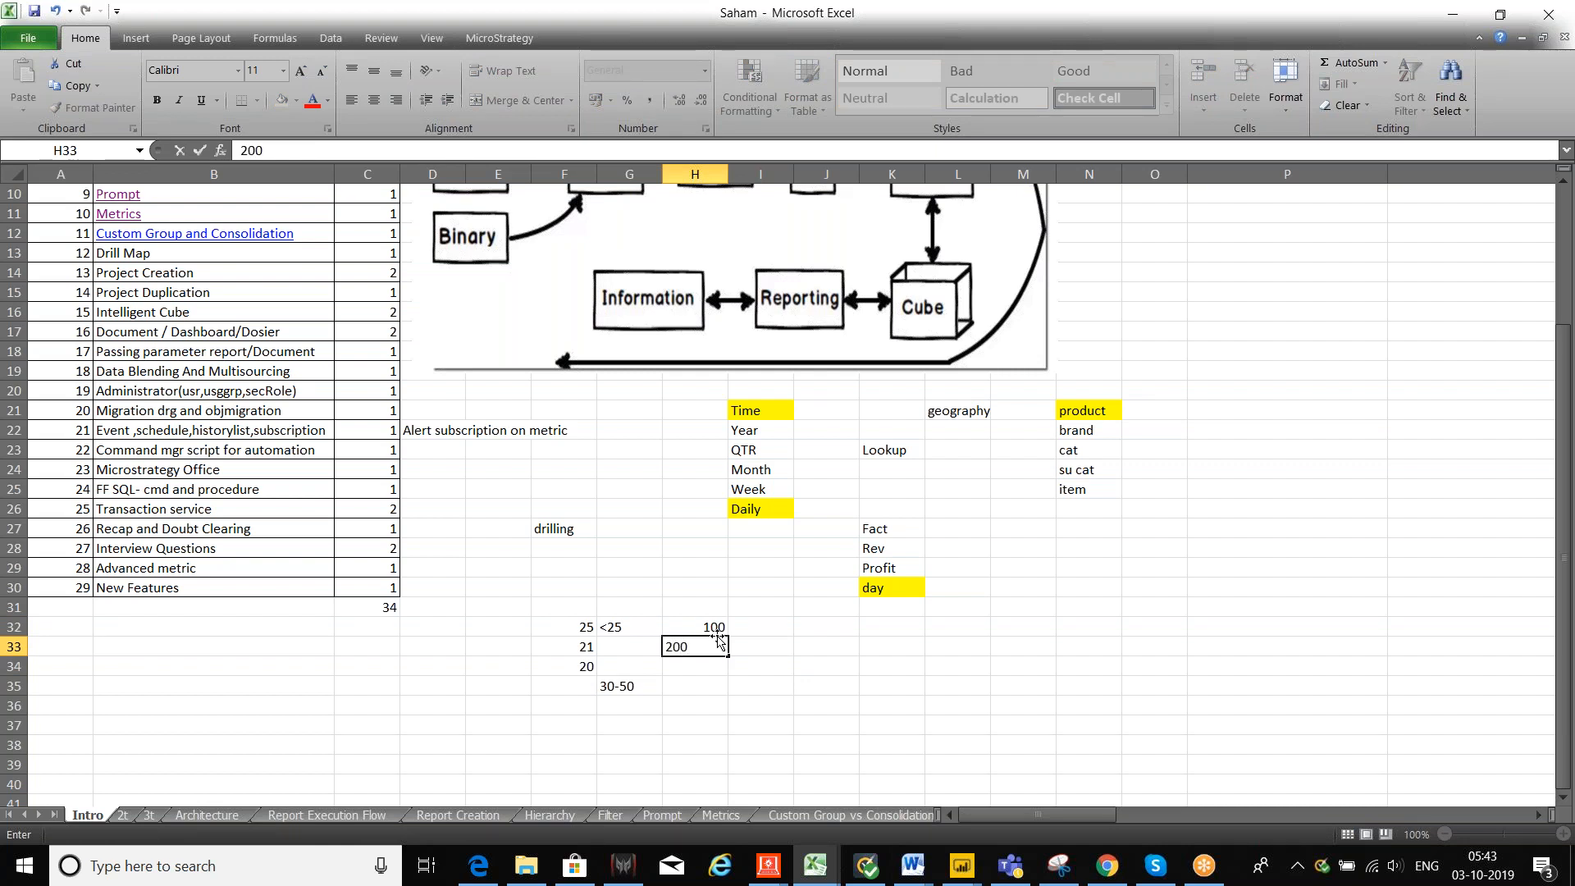
key(Return)
text(300)
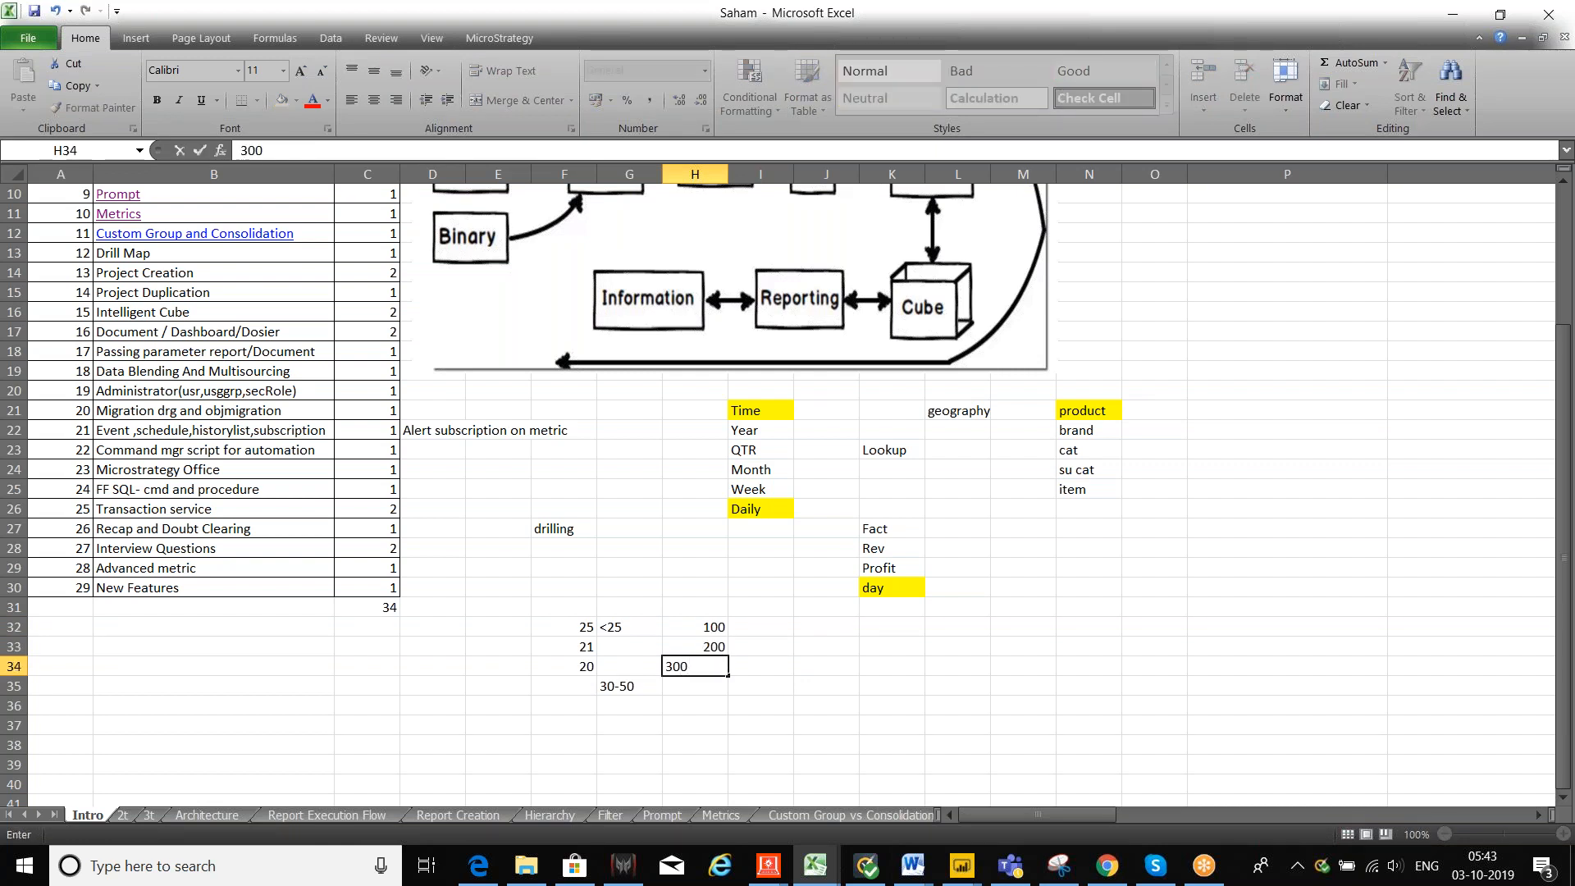
key(Return)
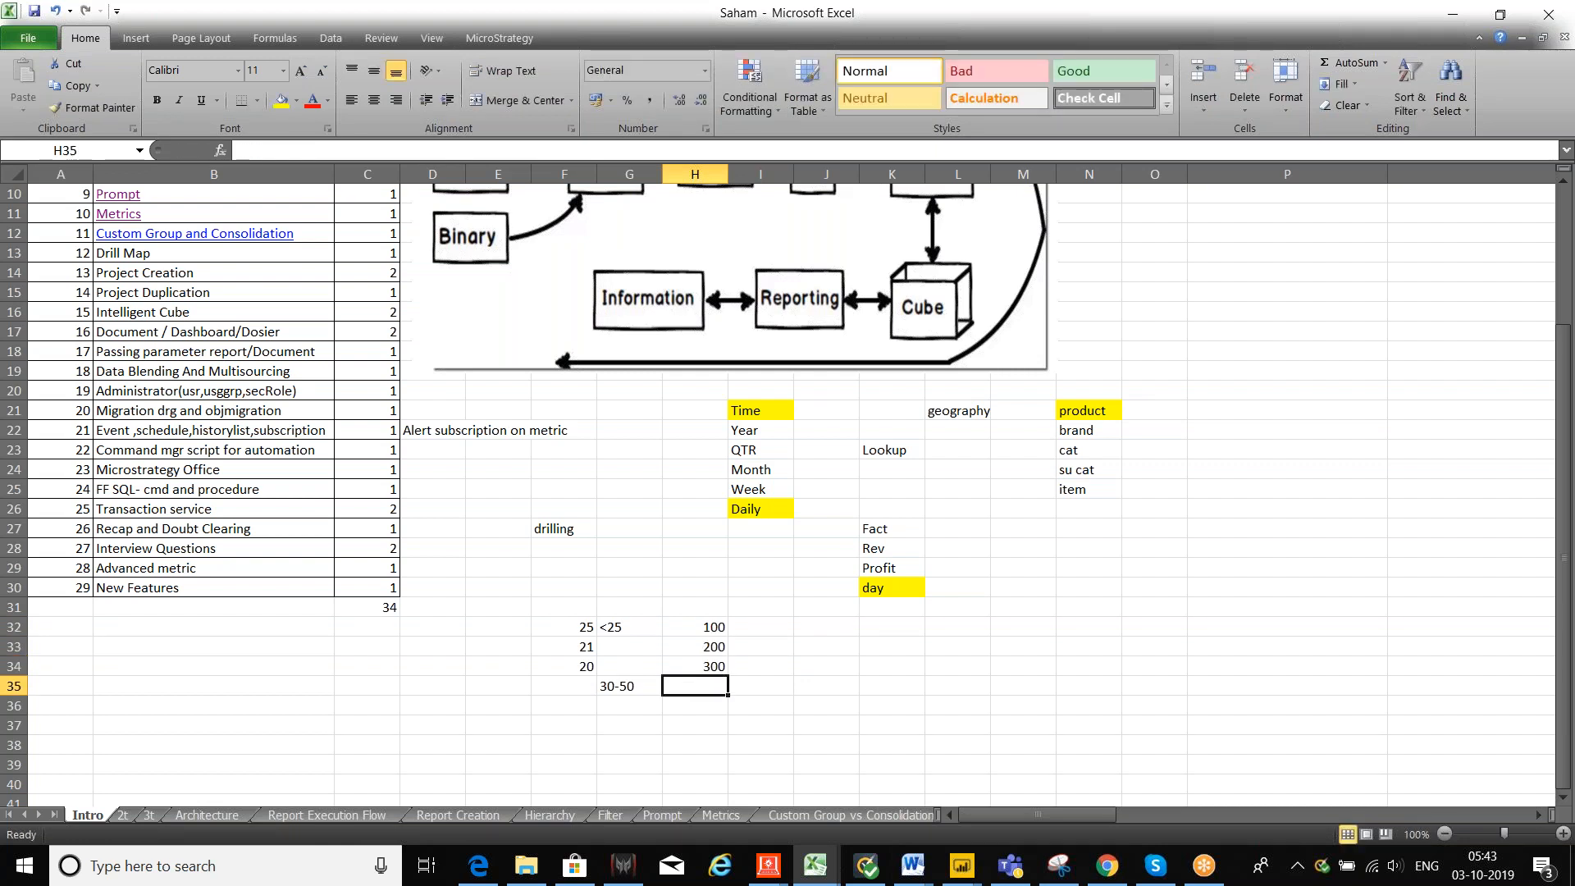
click(632, 633)
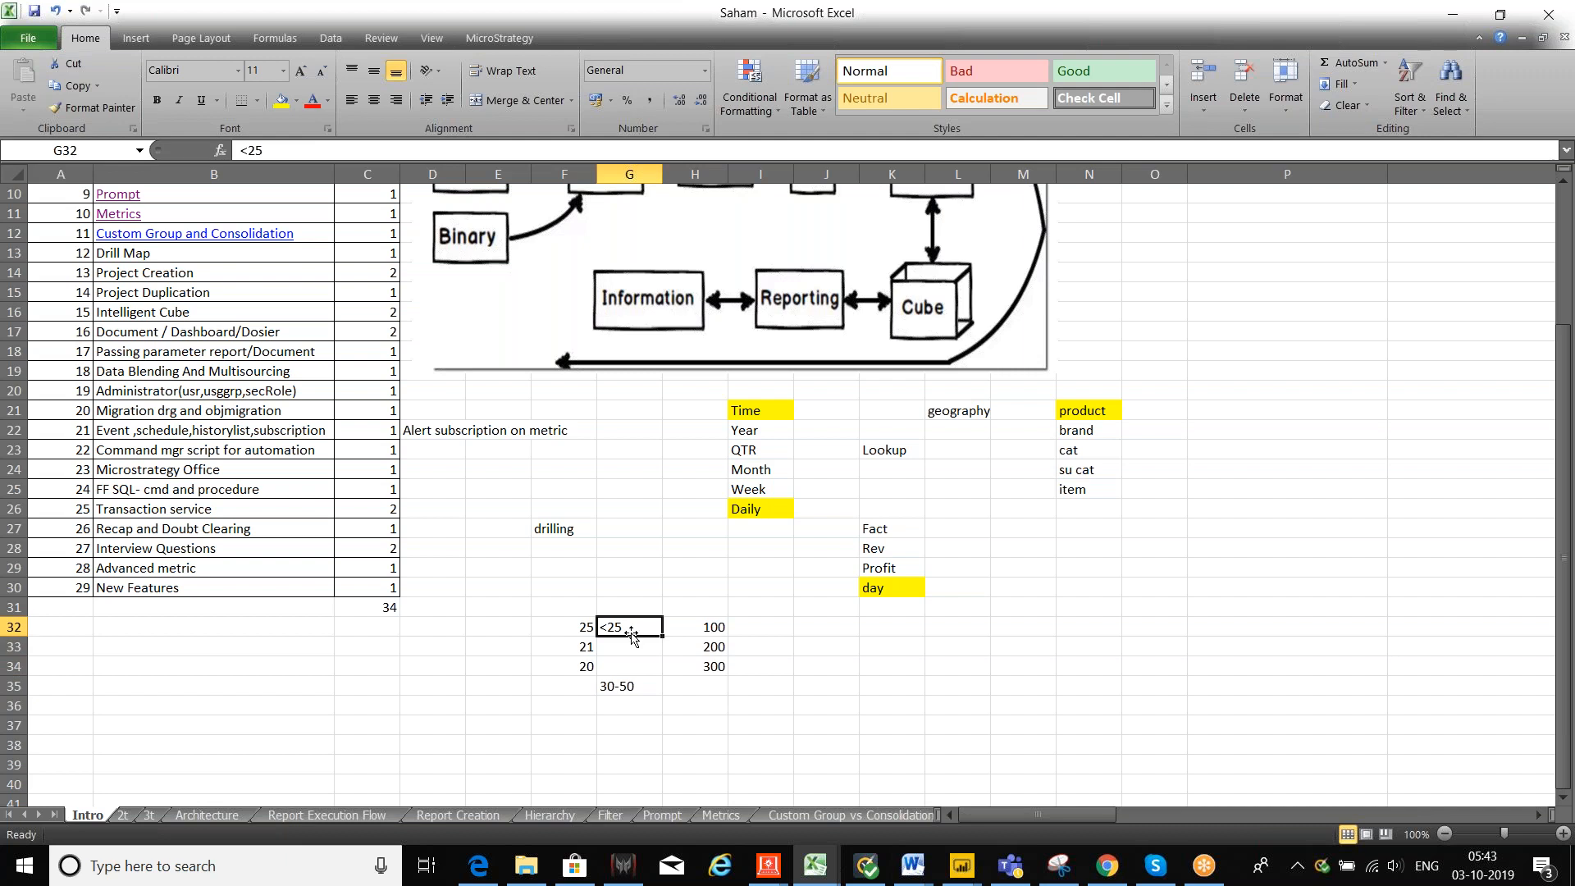
drag(712, 628, 709, 666)
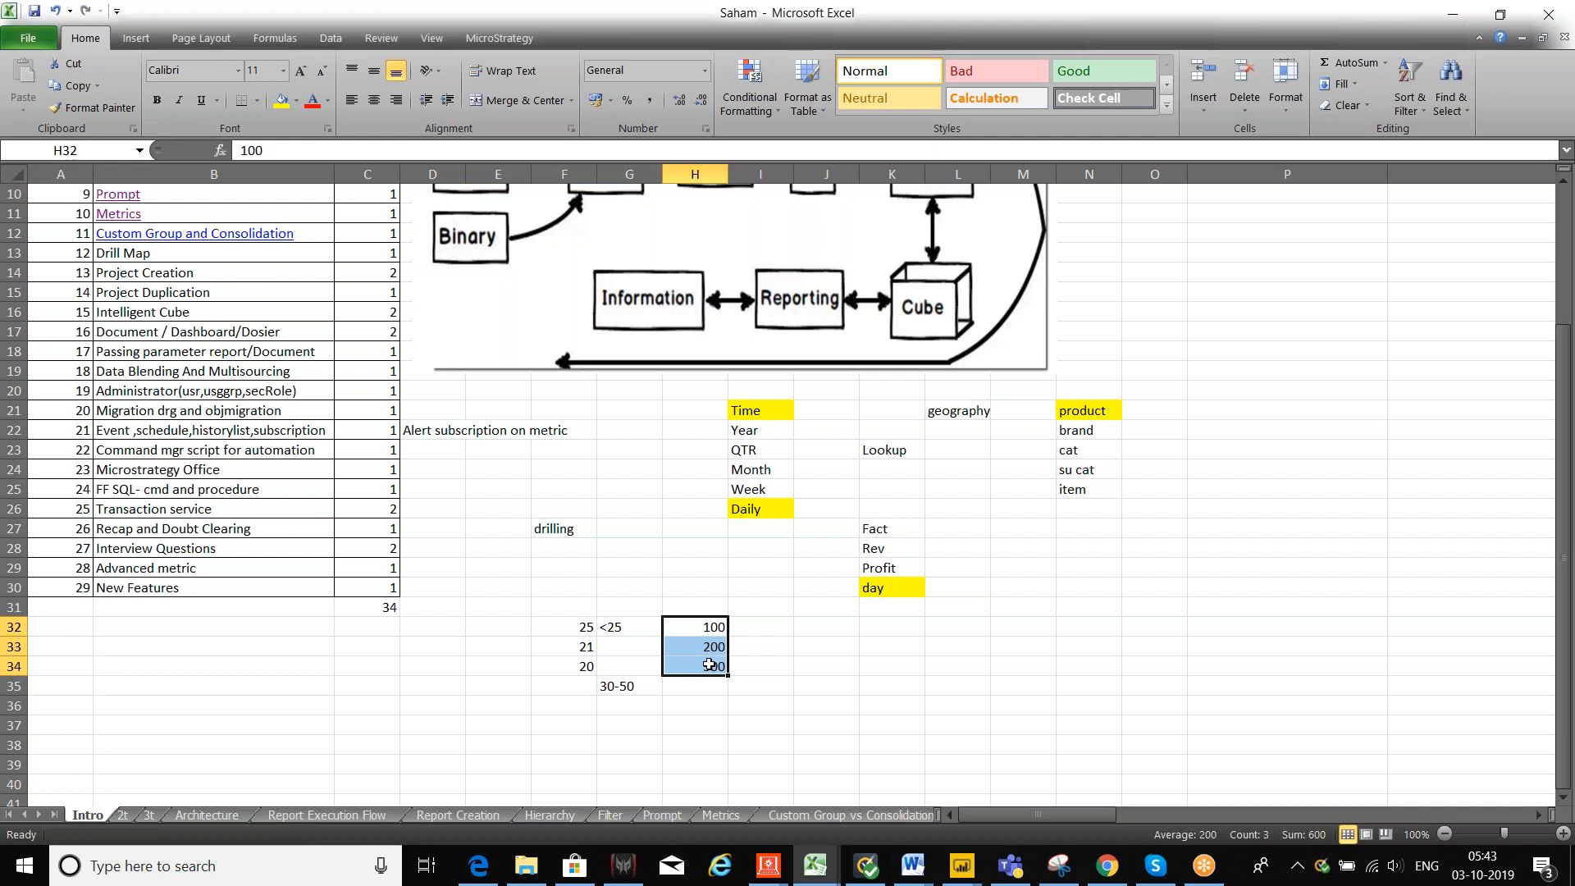
drag(617, 630, 622, 691)
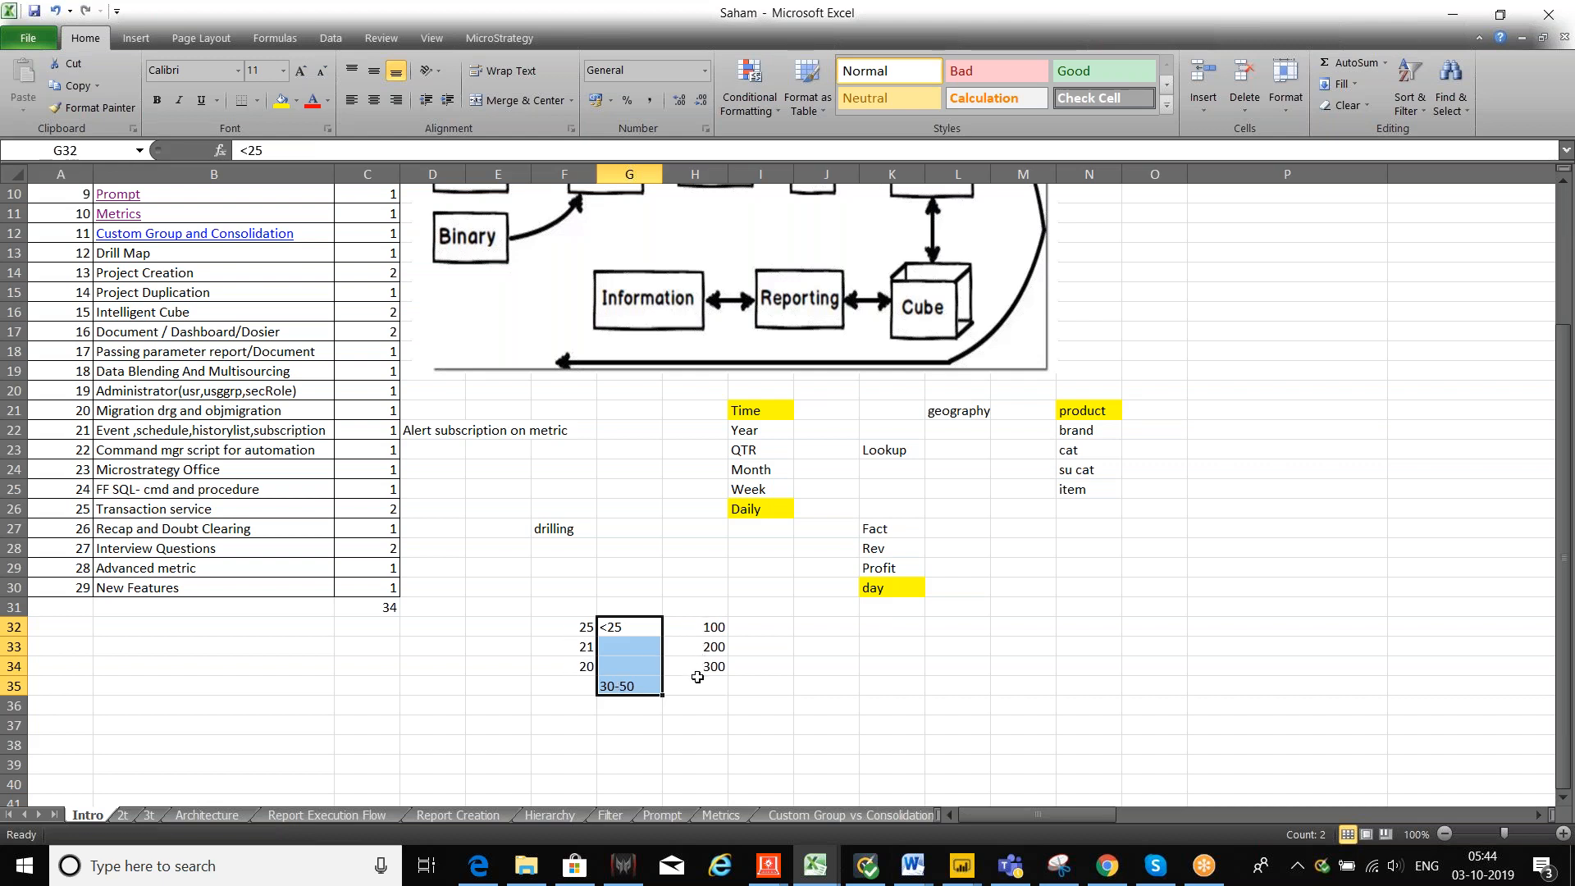
drag(574, 627, 564, 660)
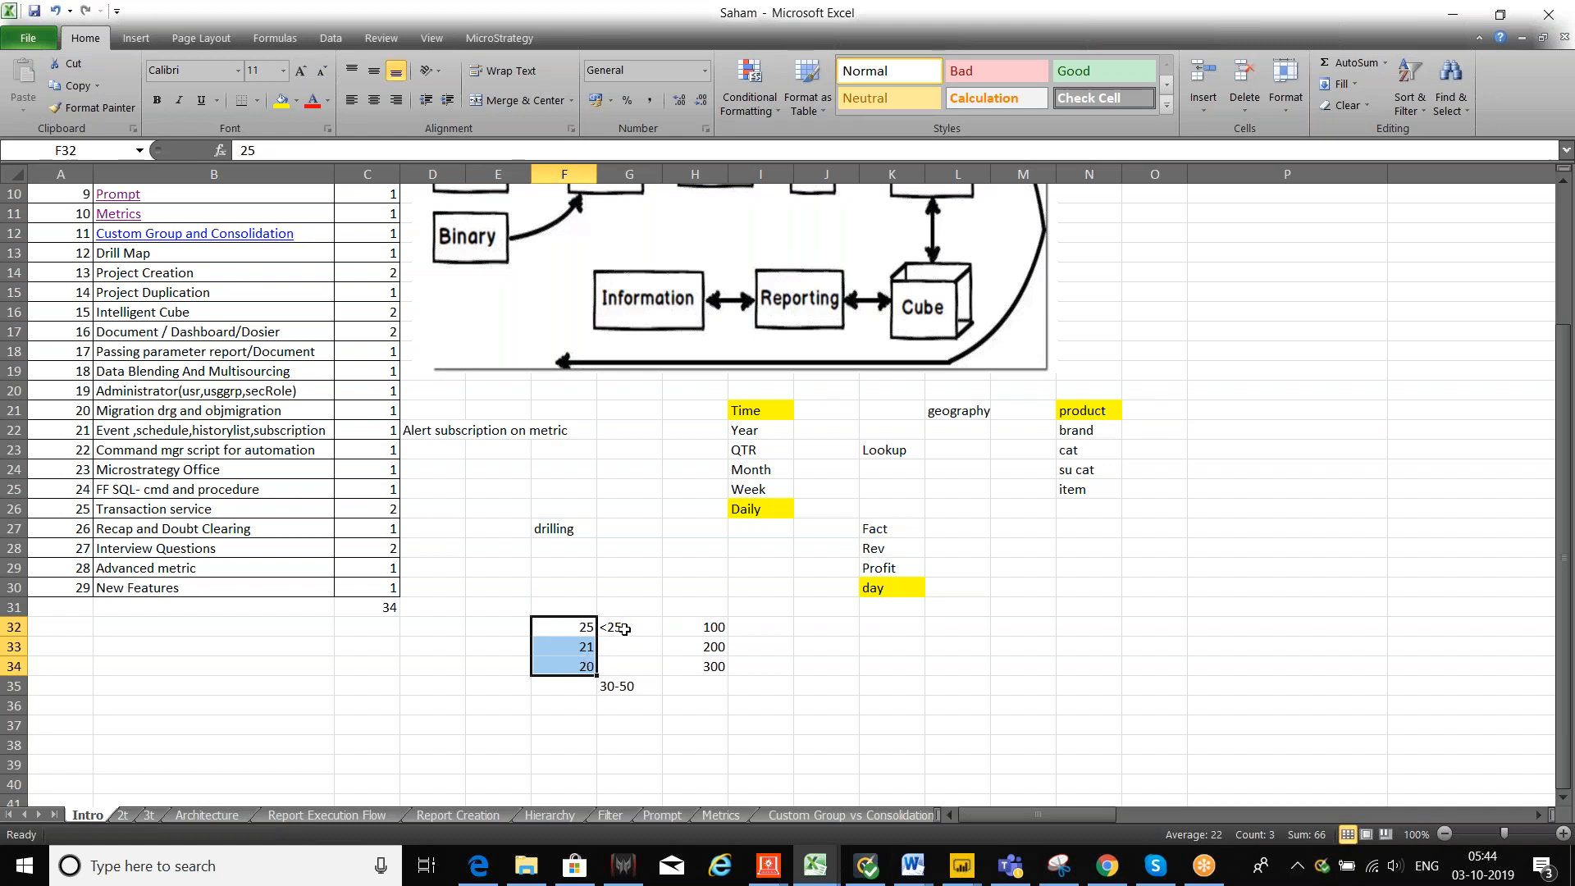
drag(711, 664, 707, 629)
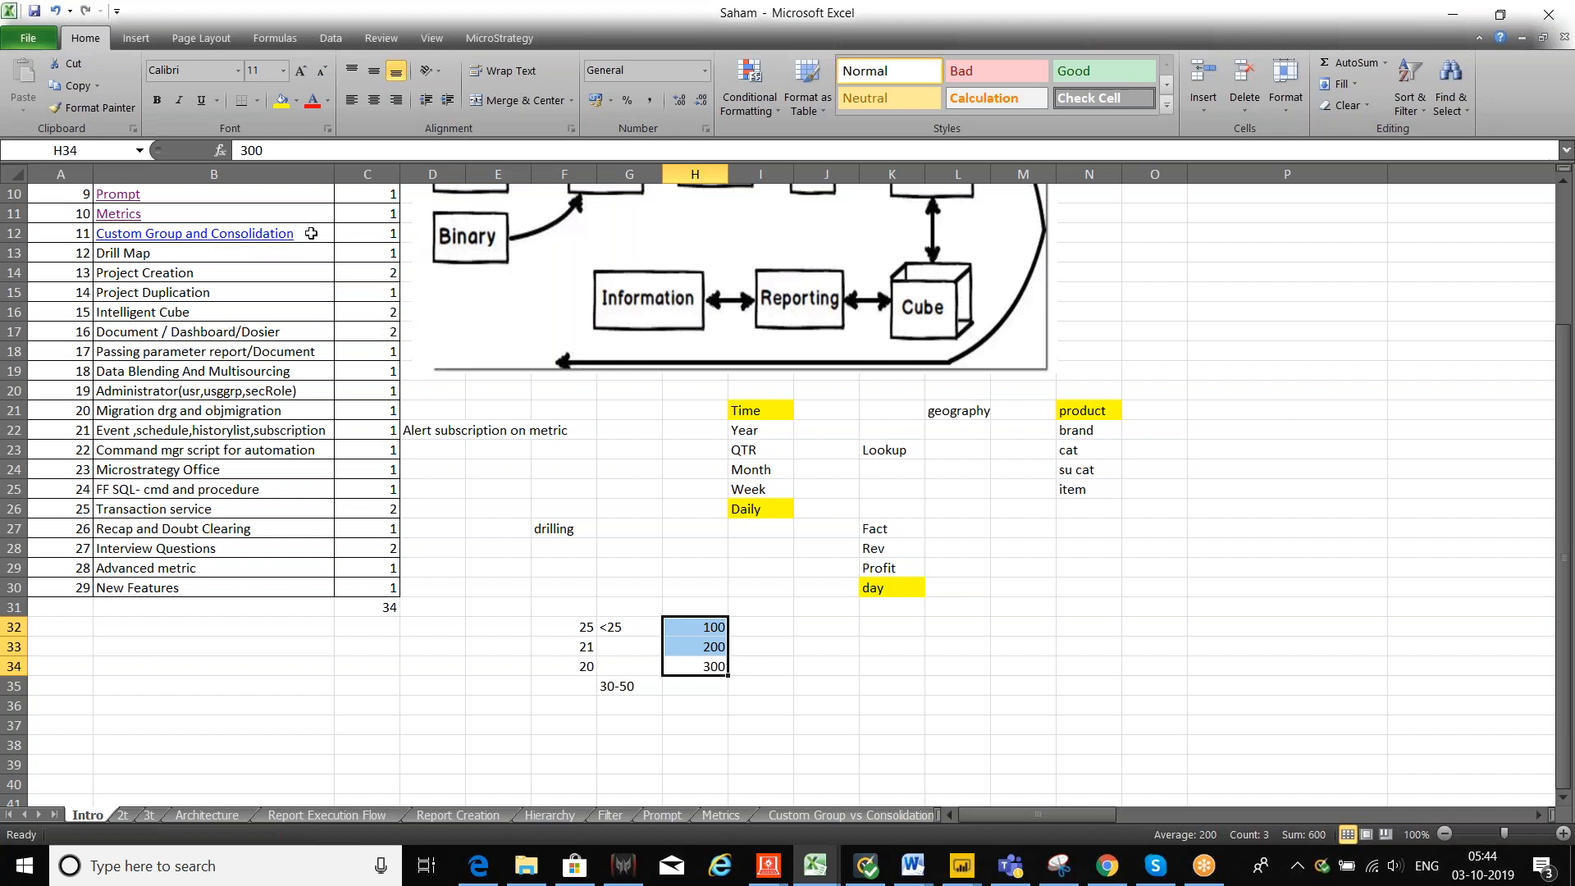
click(312, 233)
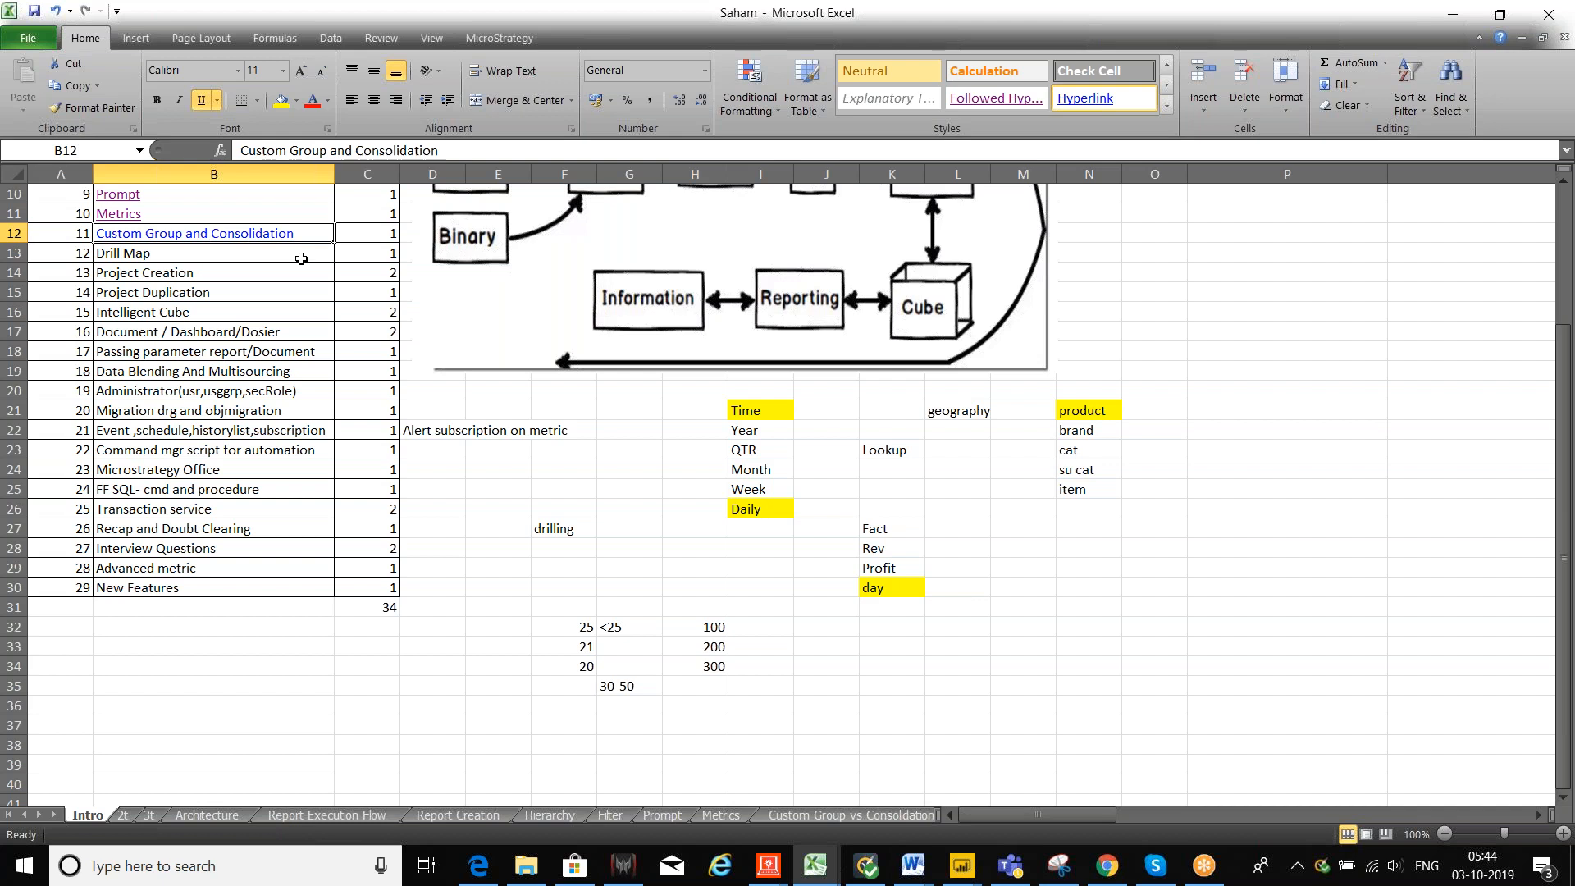
click(301, 258)
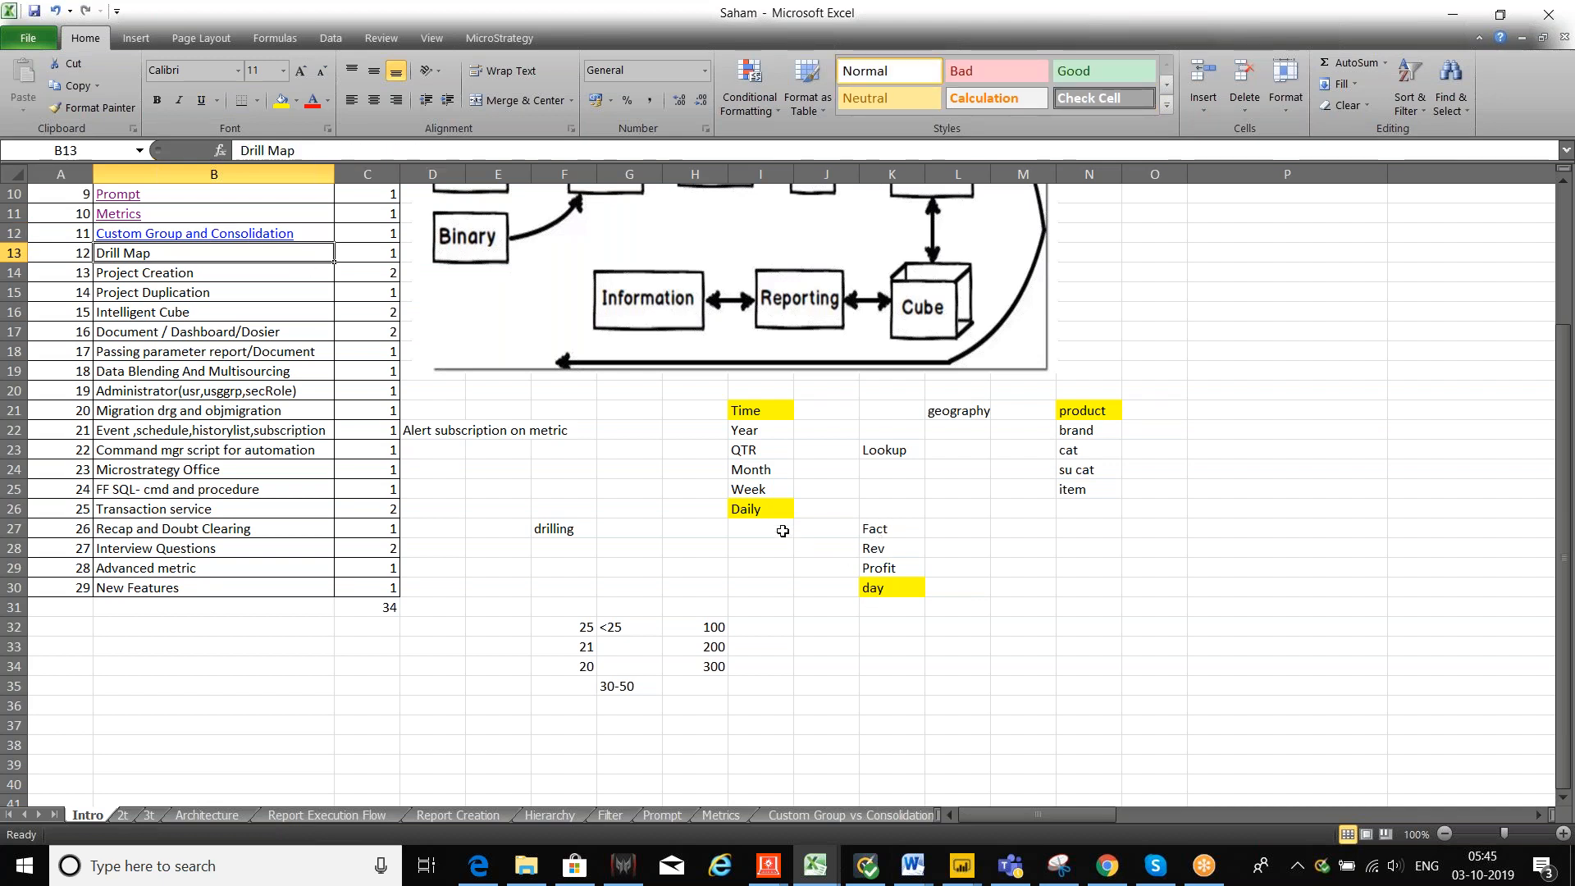
click(751, 491)
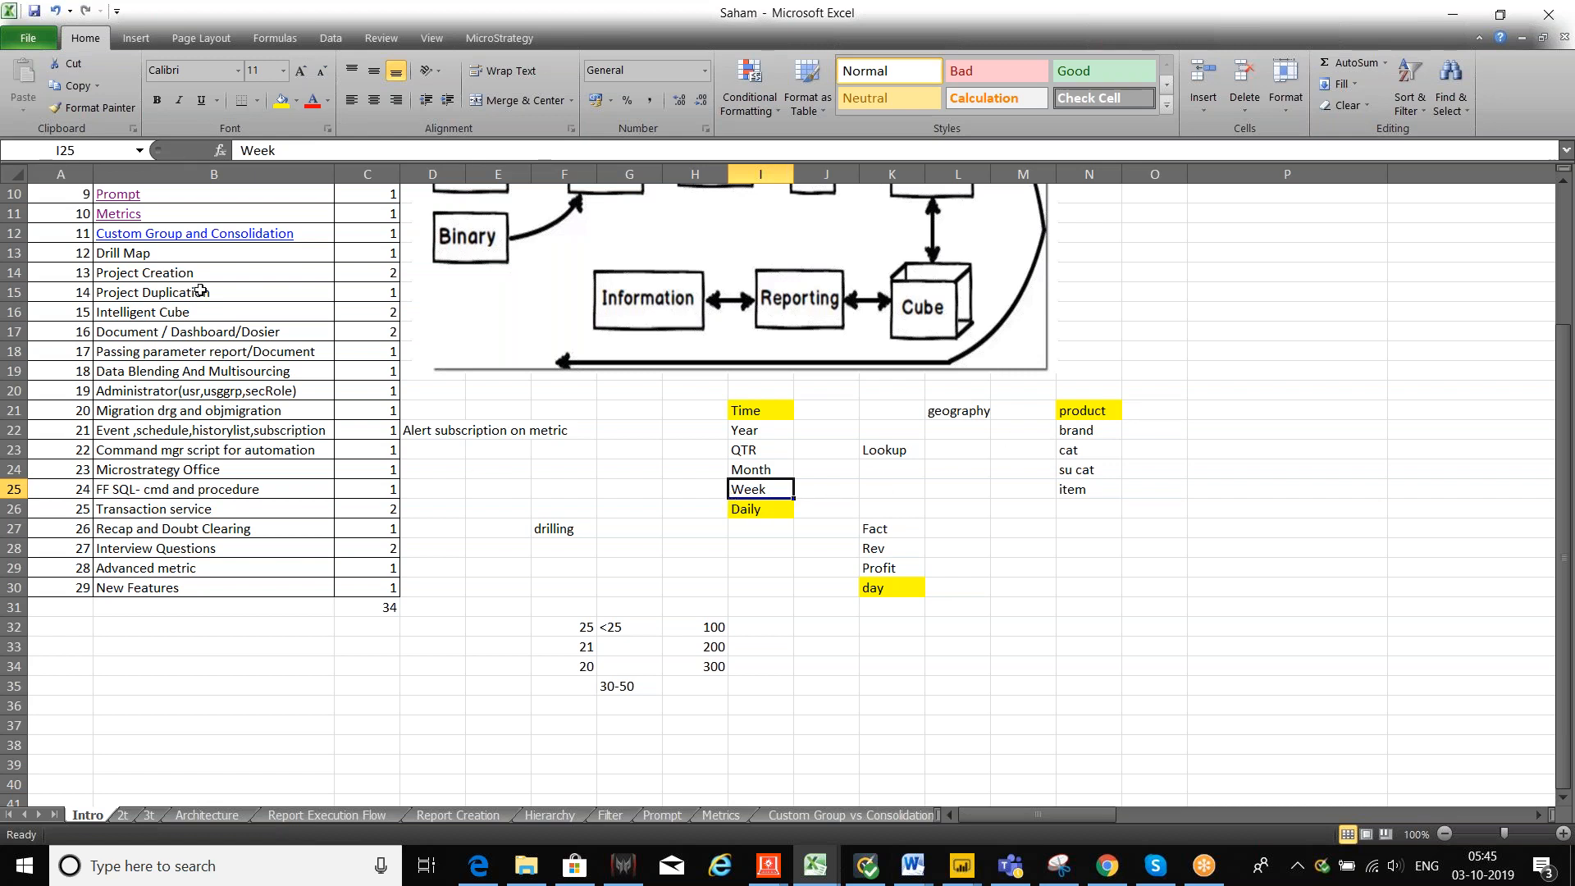
click(197, 256)
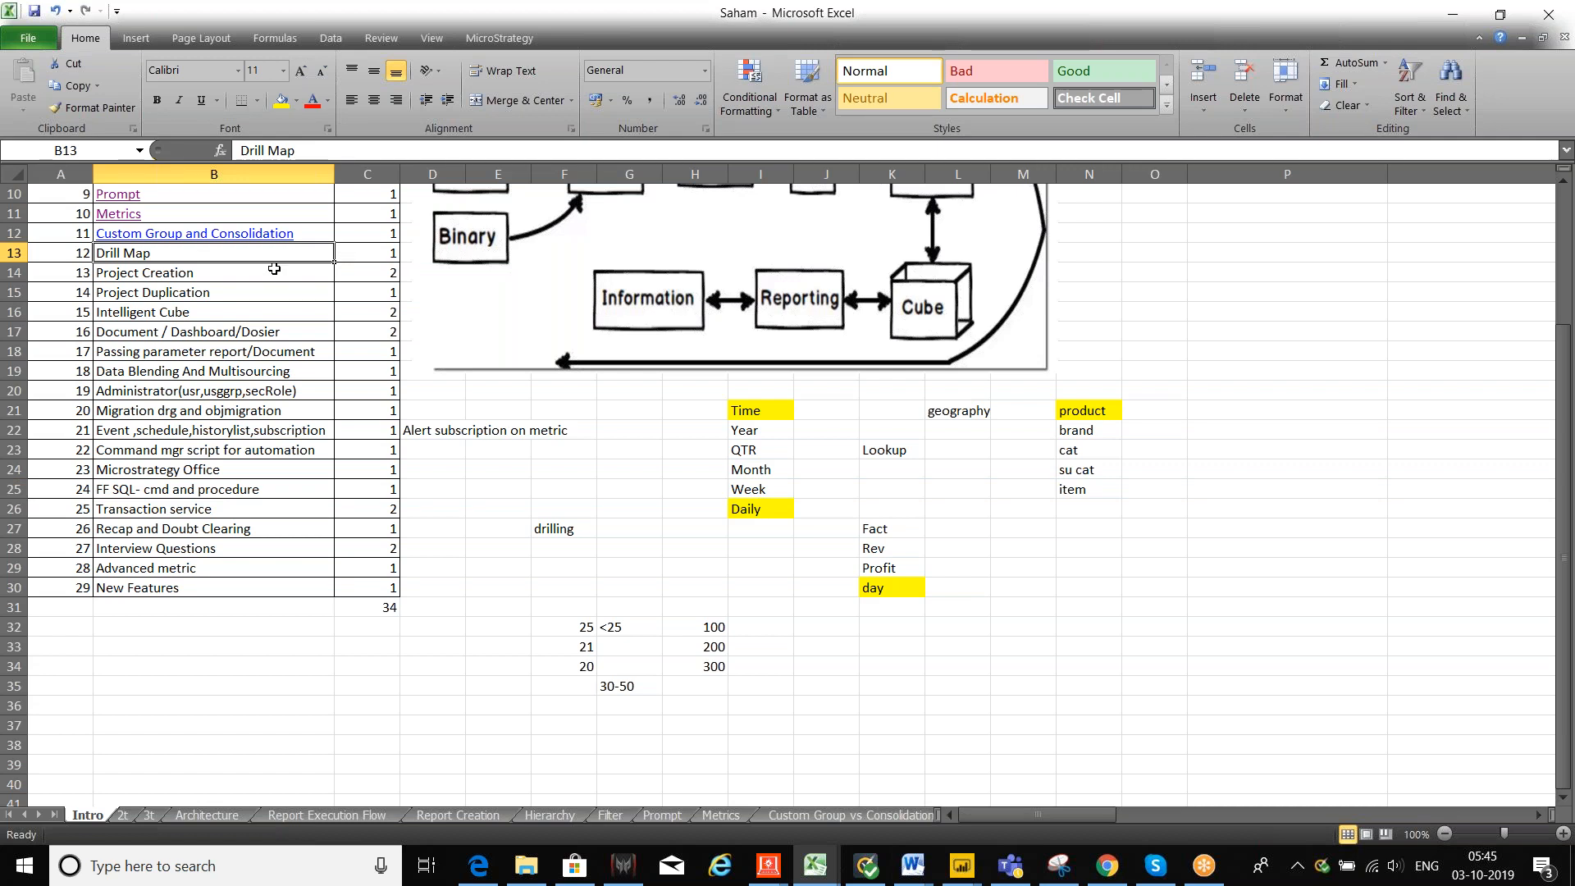
click(271, 273)
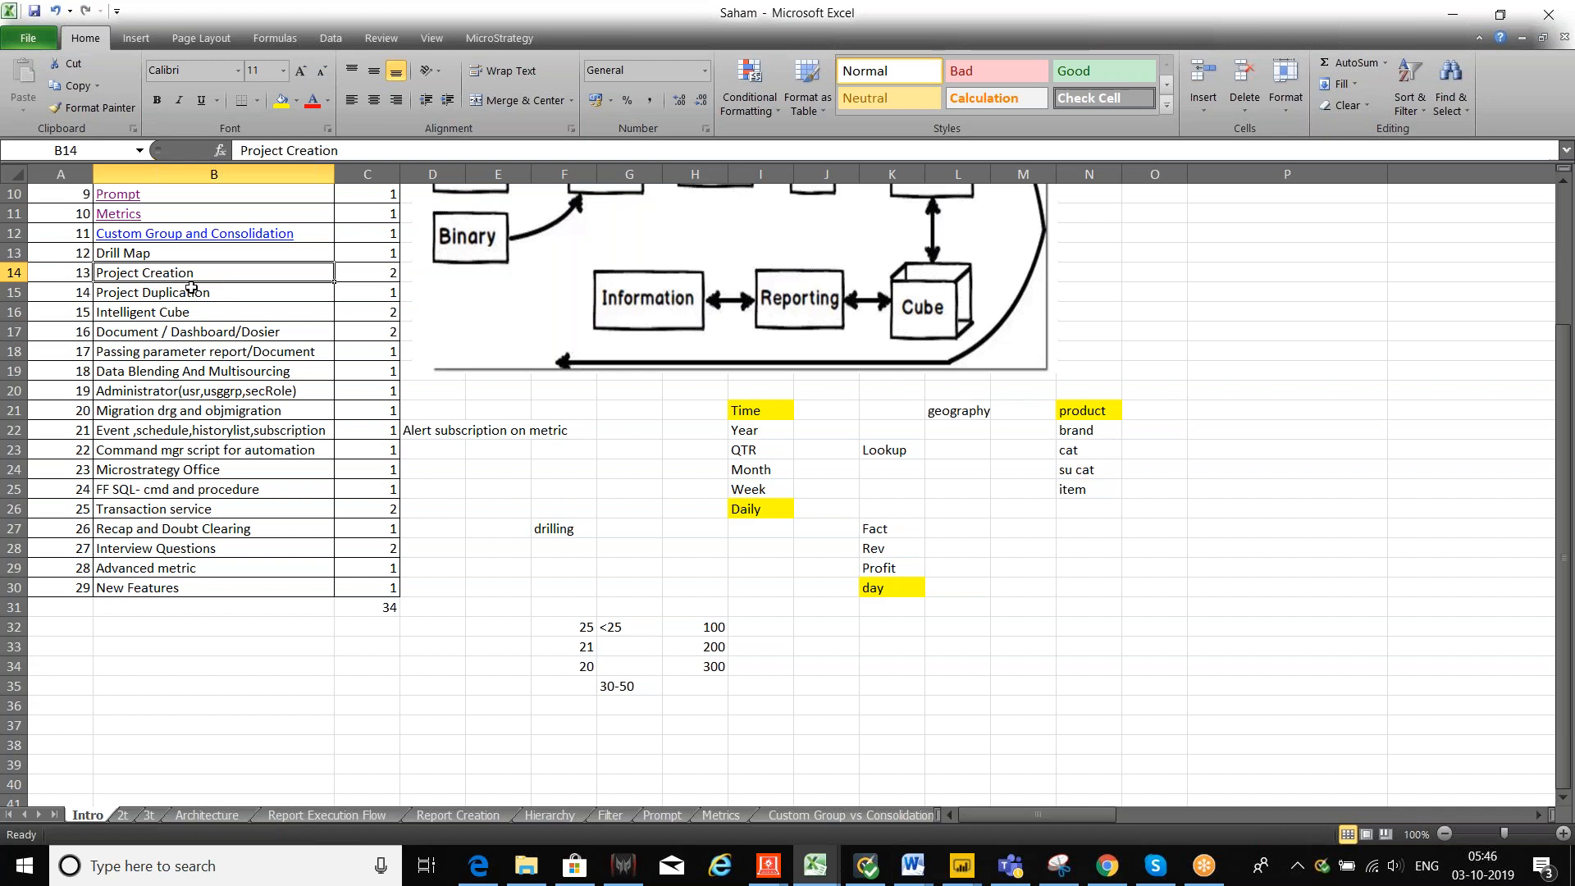
click(245, 297)
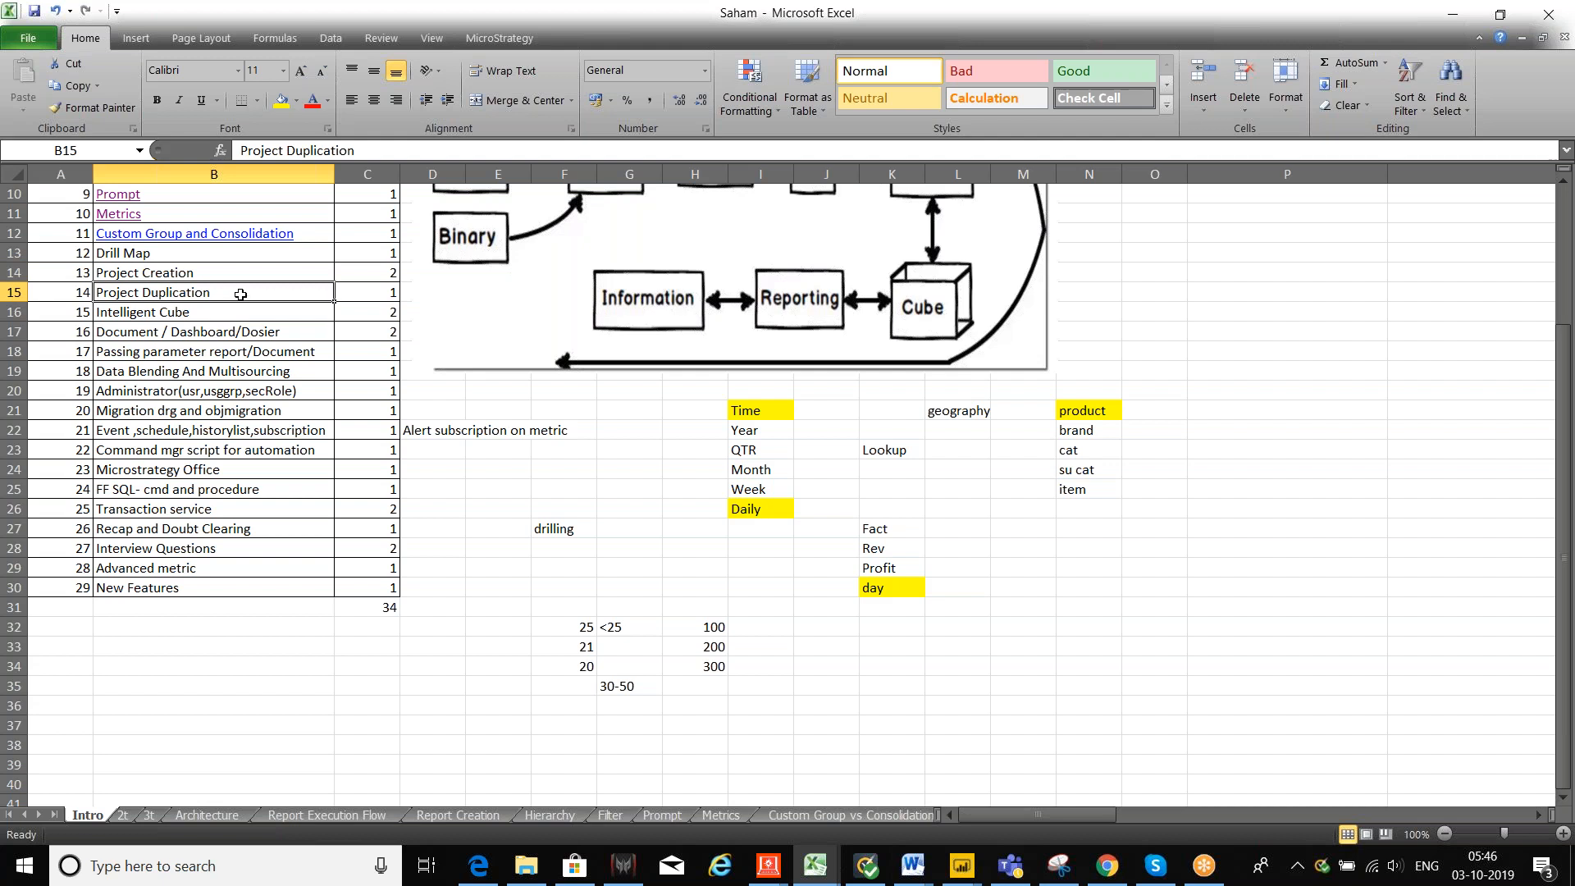
click(209, 273)
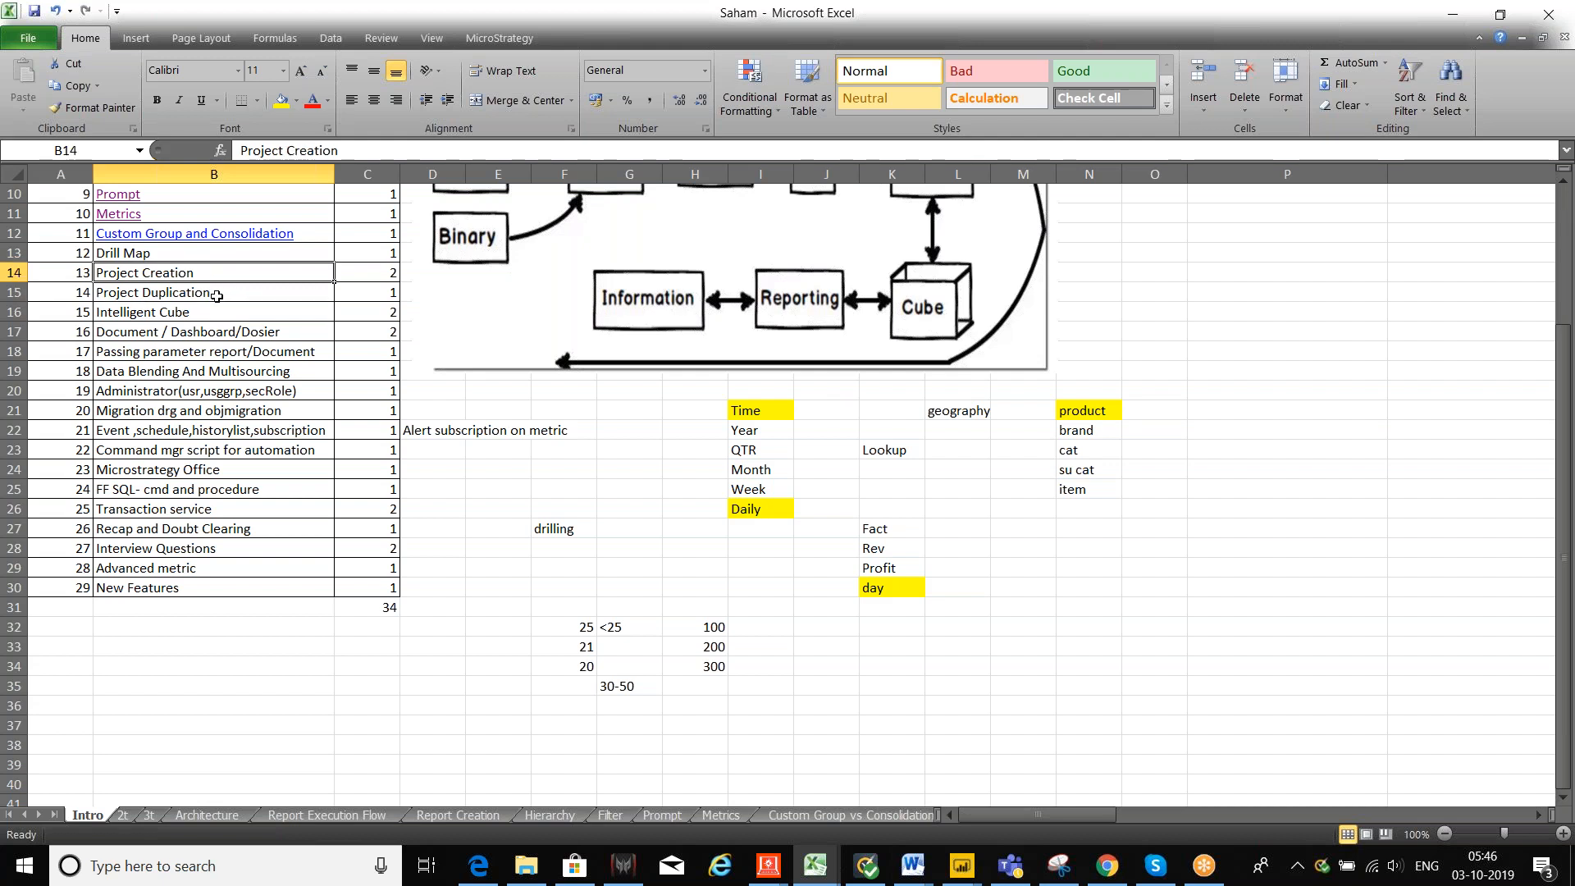
click(216, 294)
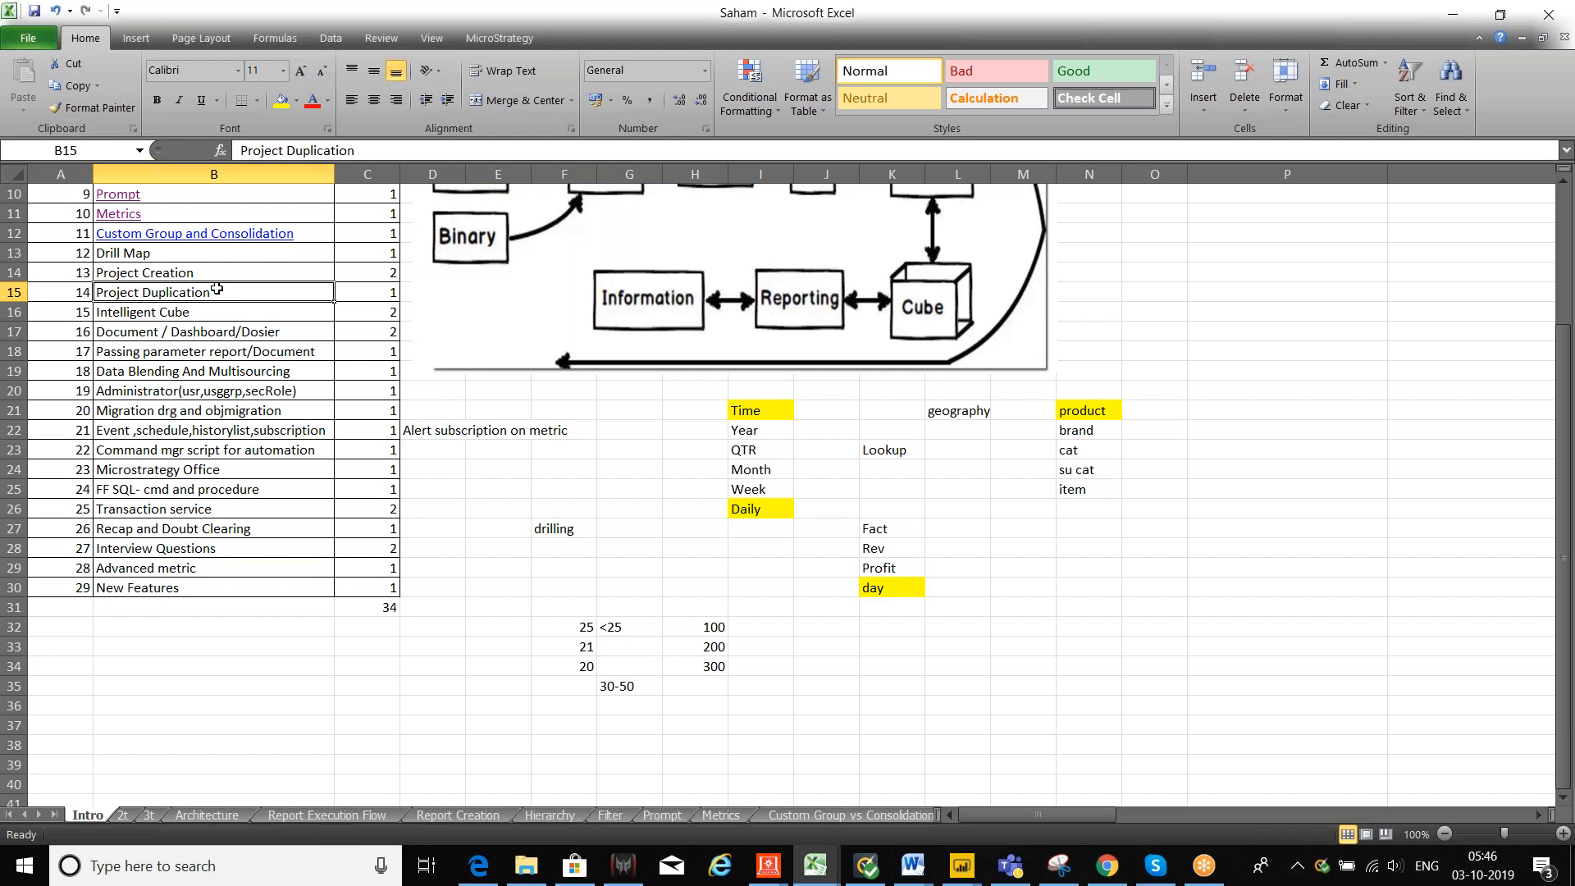
click(216, 276)
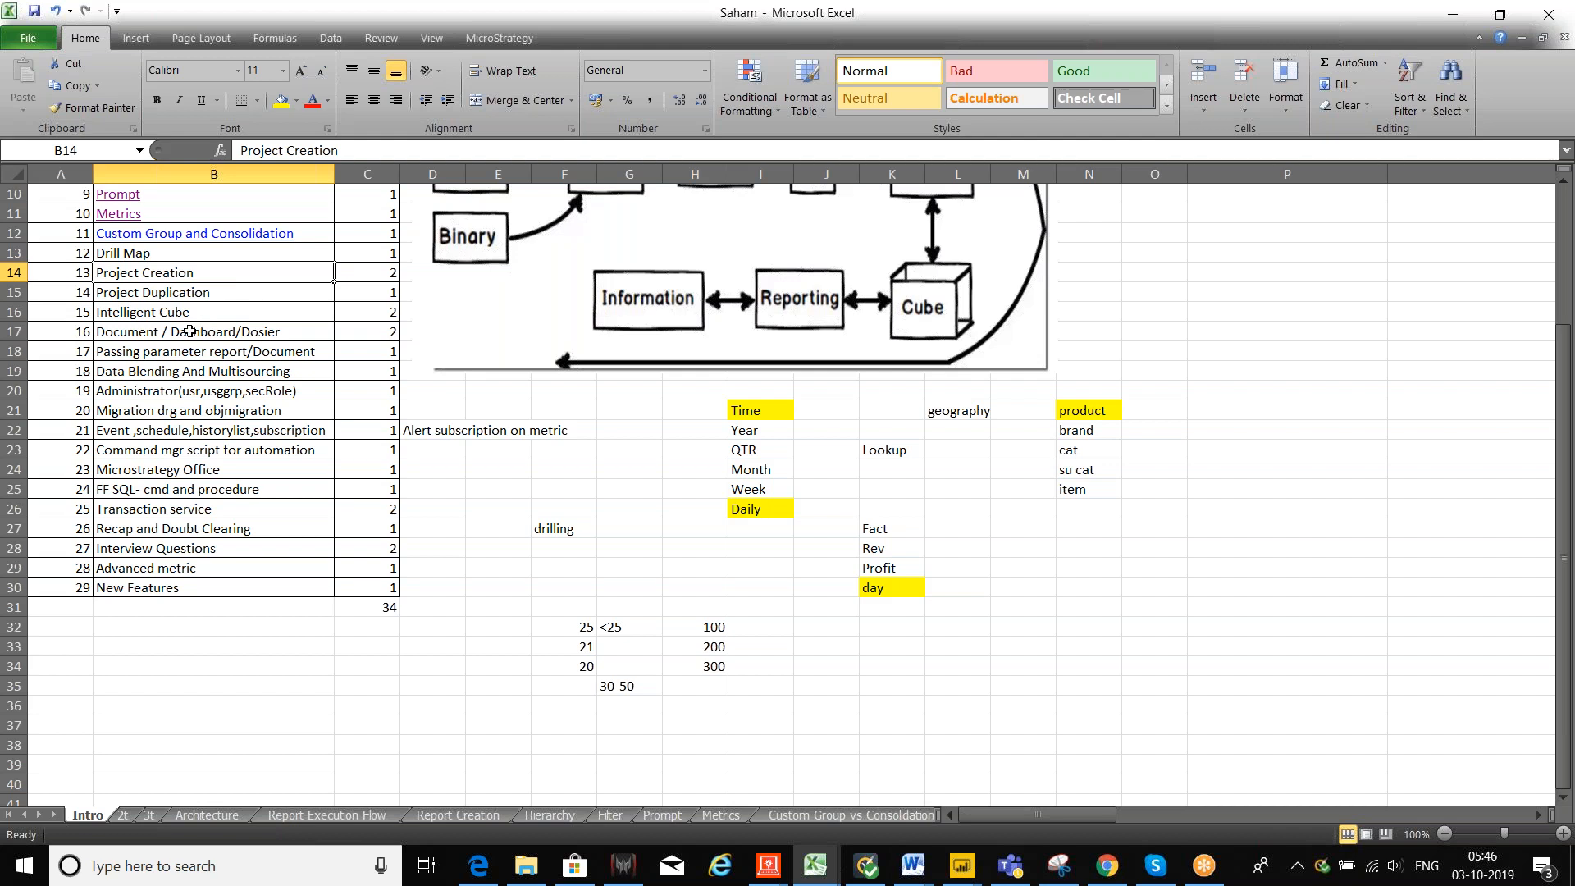
click(204, 294)
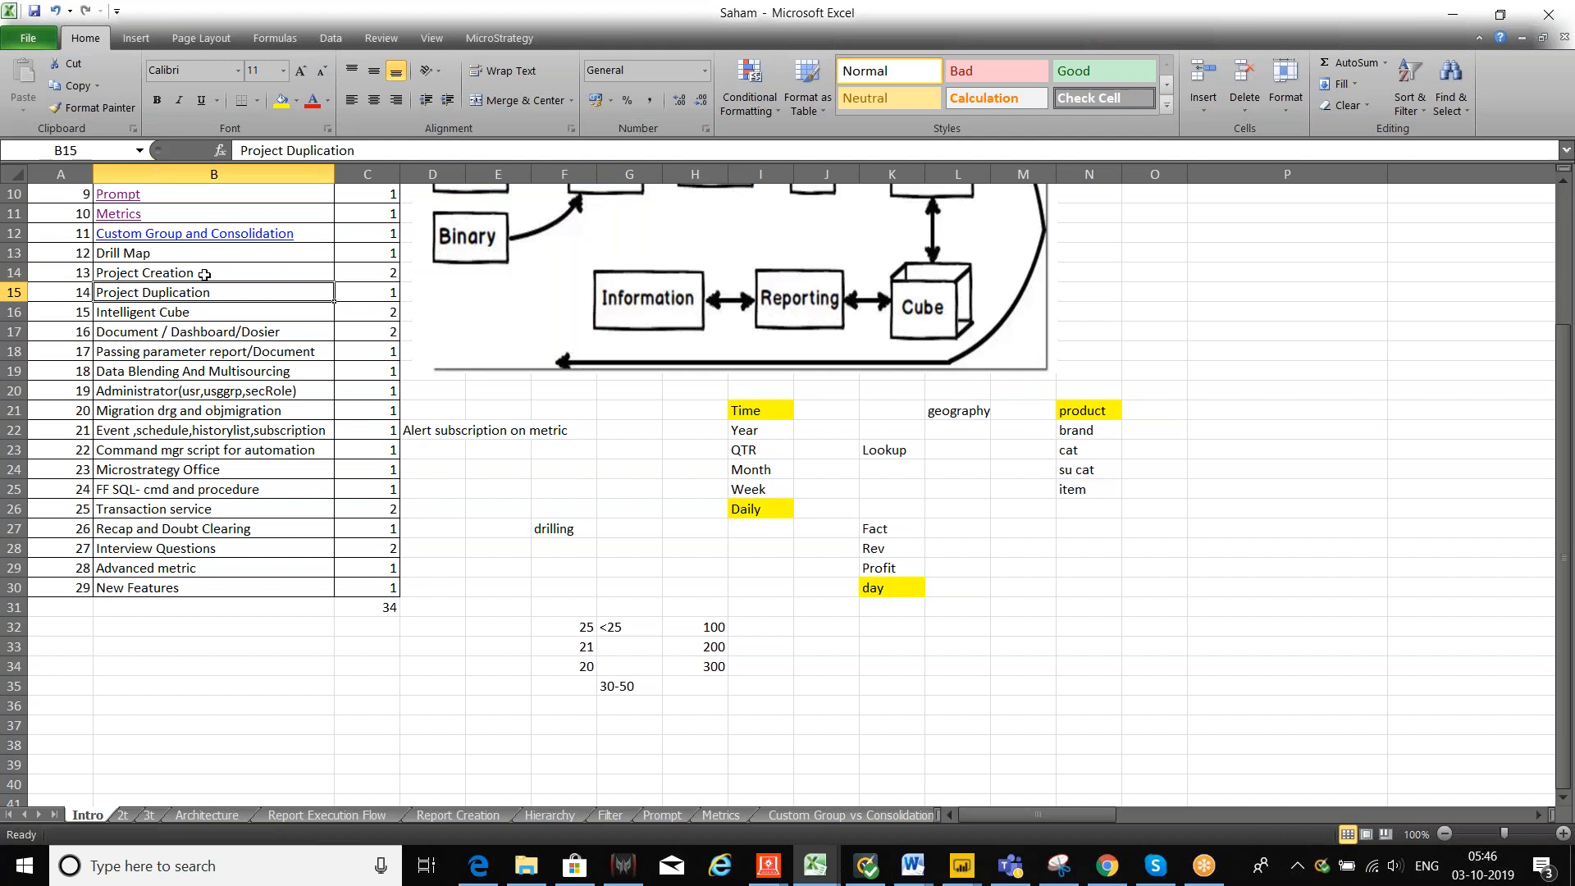
click(204, 274)
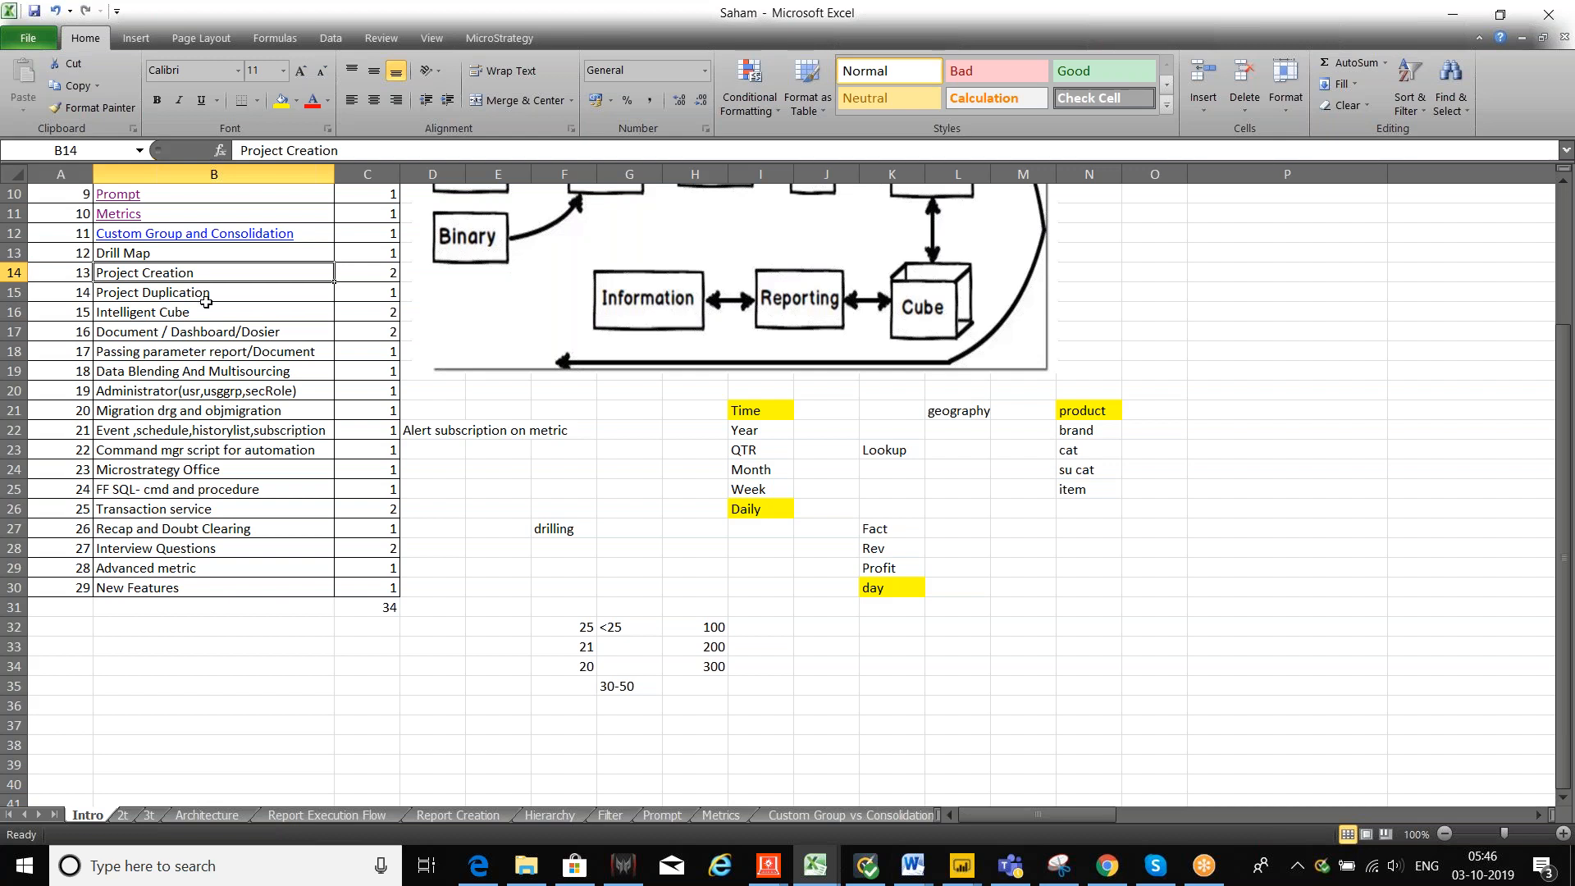
click(220, 300)
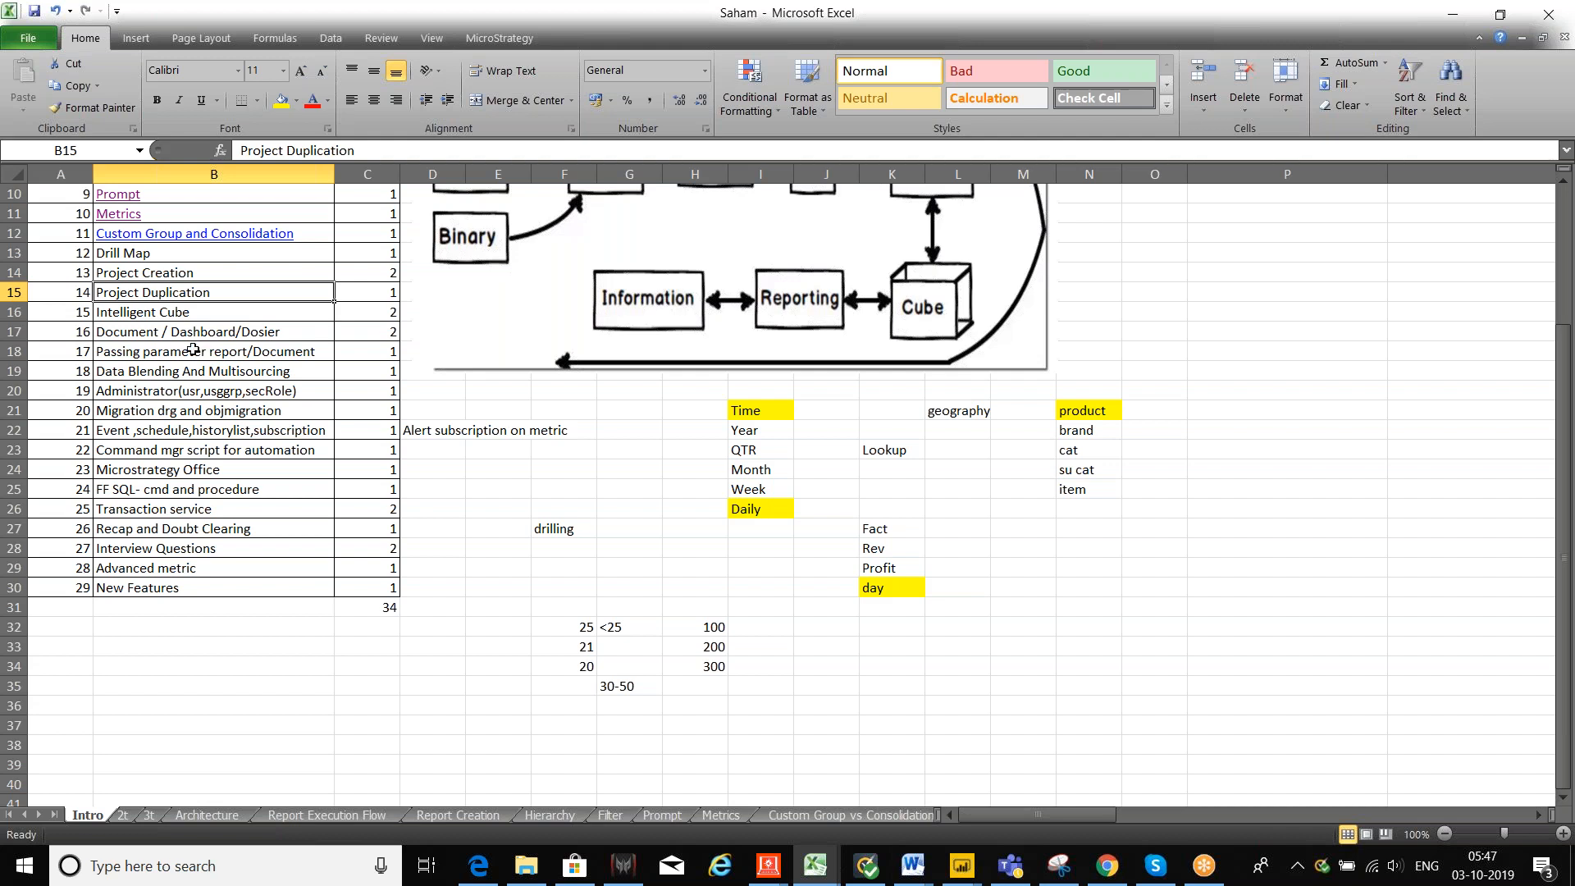
click(201, 273)
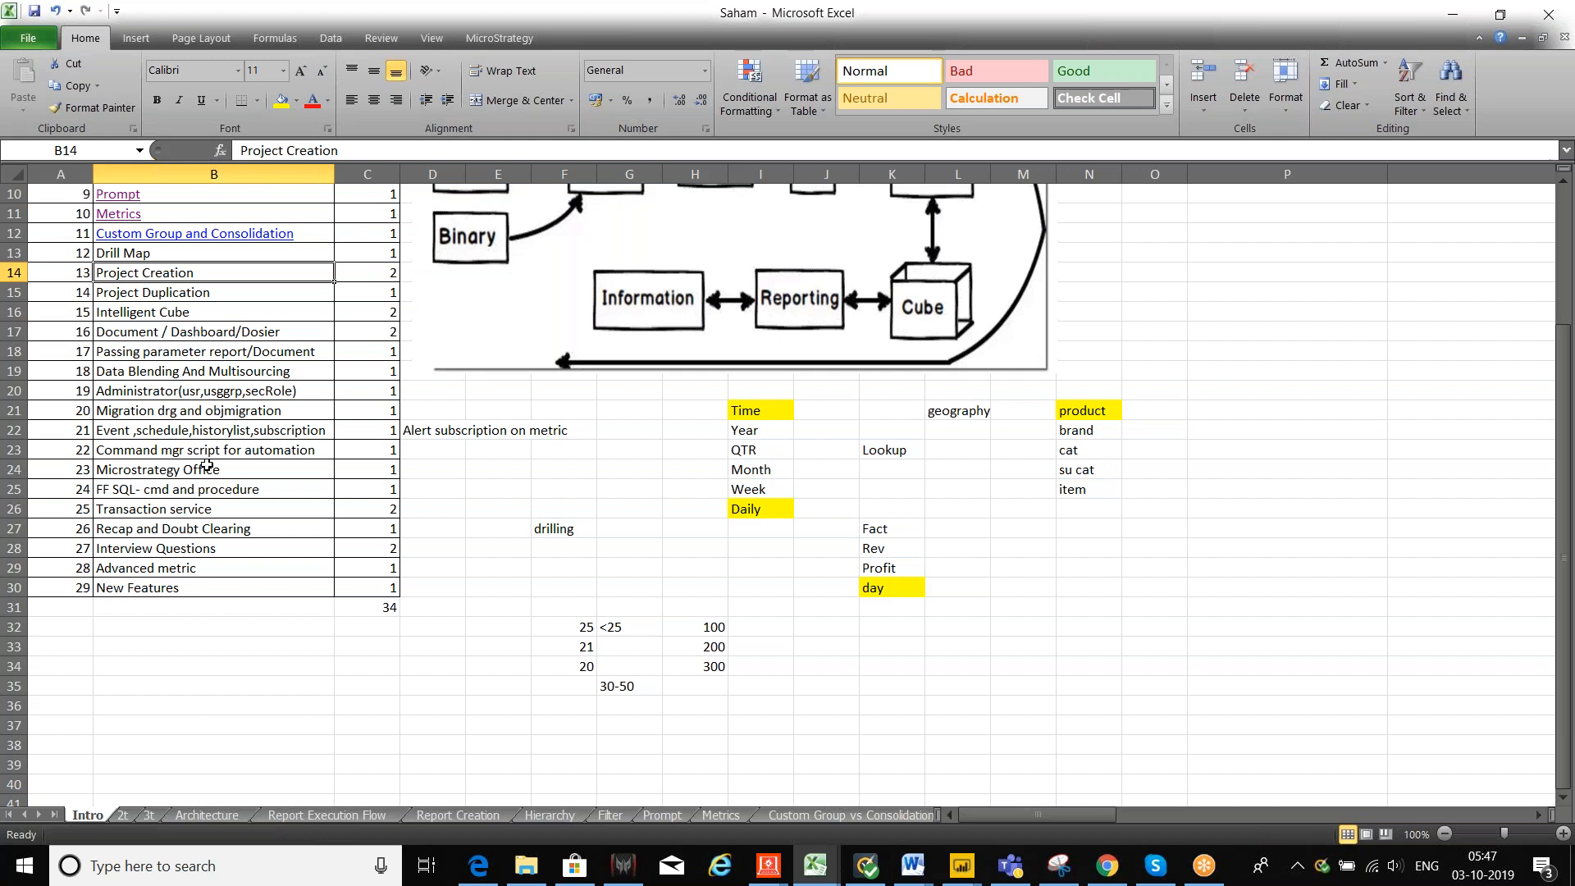
click(171, 413)
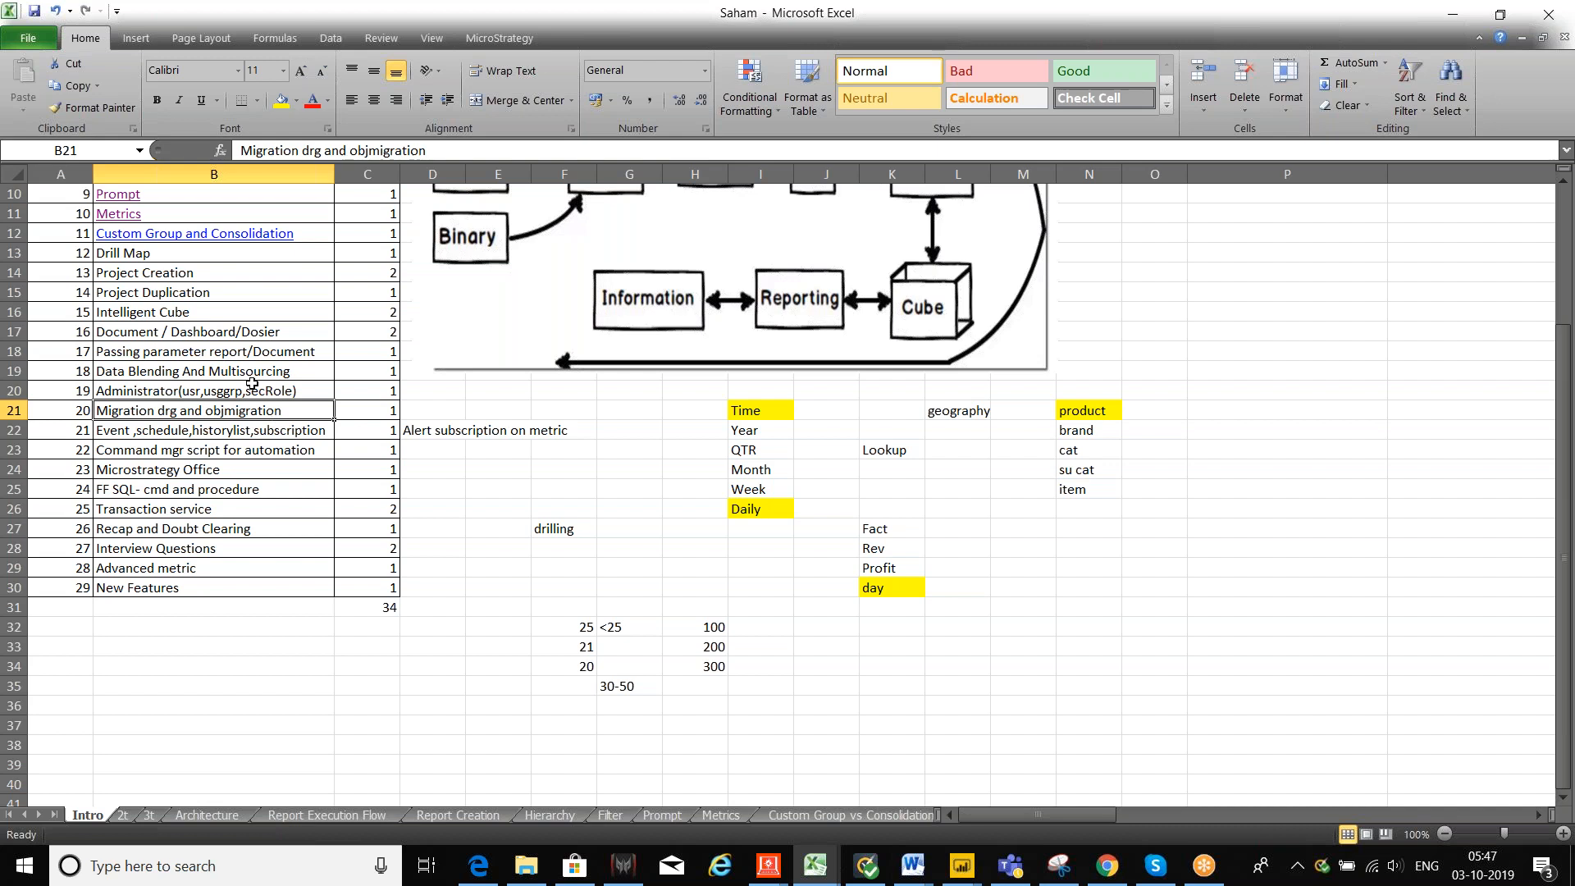
click(203, 314)
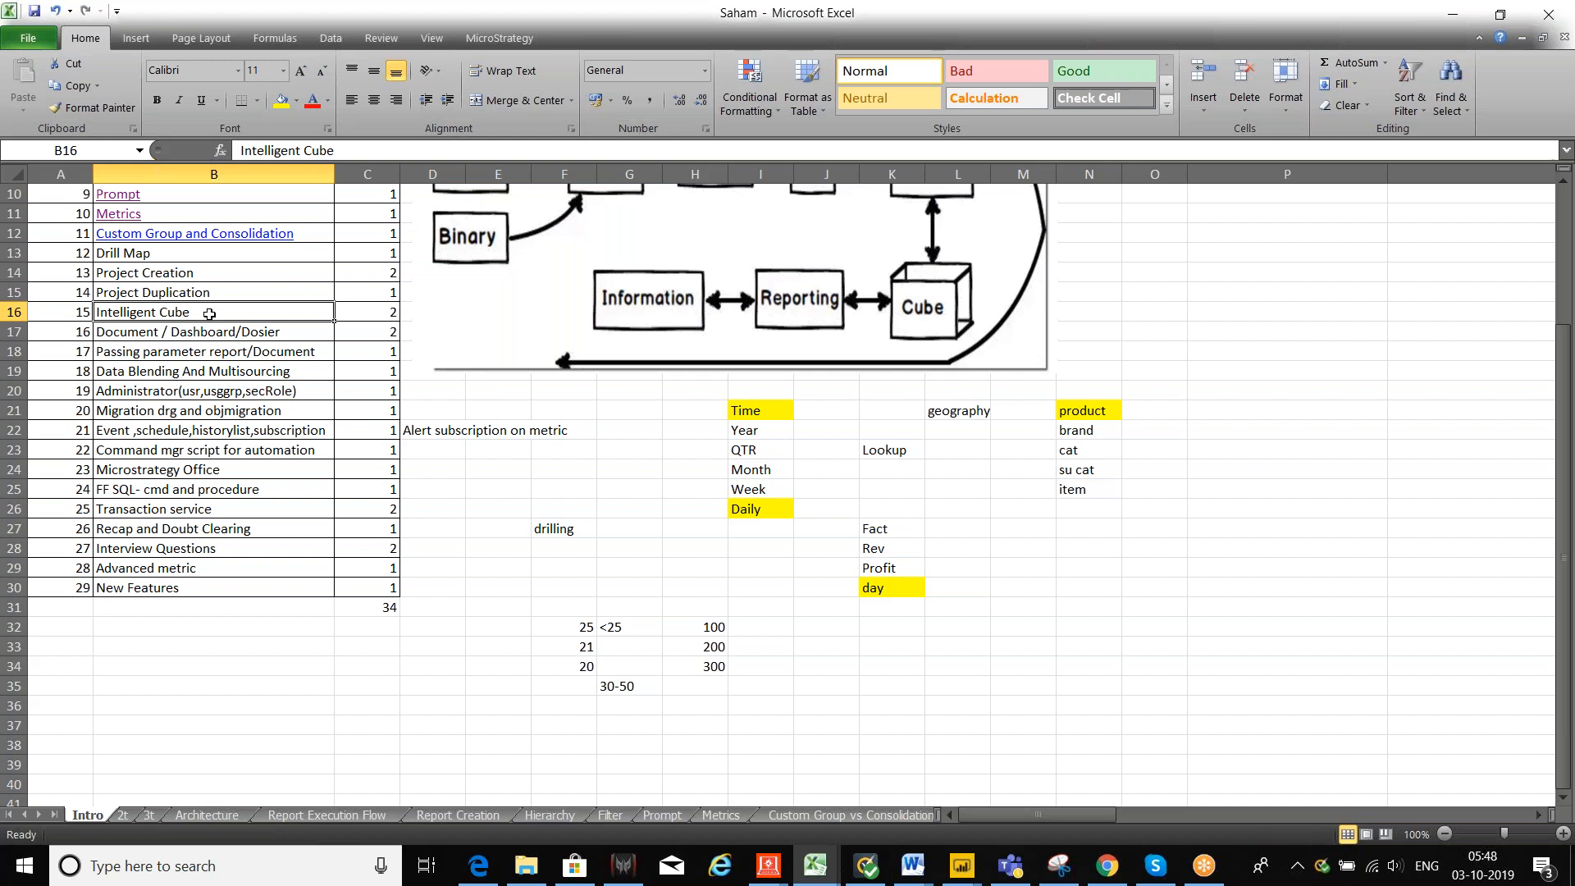
click(383, 315)
click(232, 320)
click(220, 338)
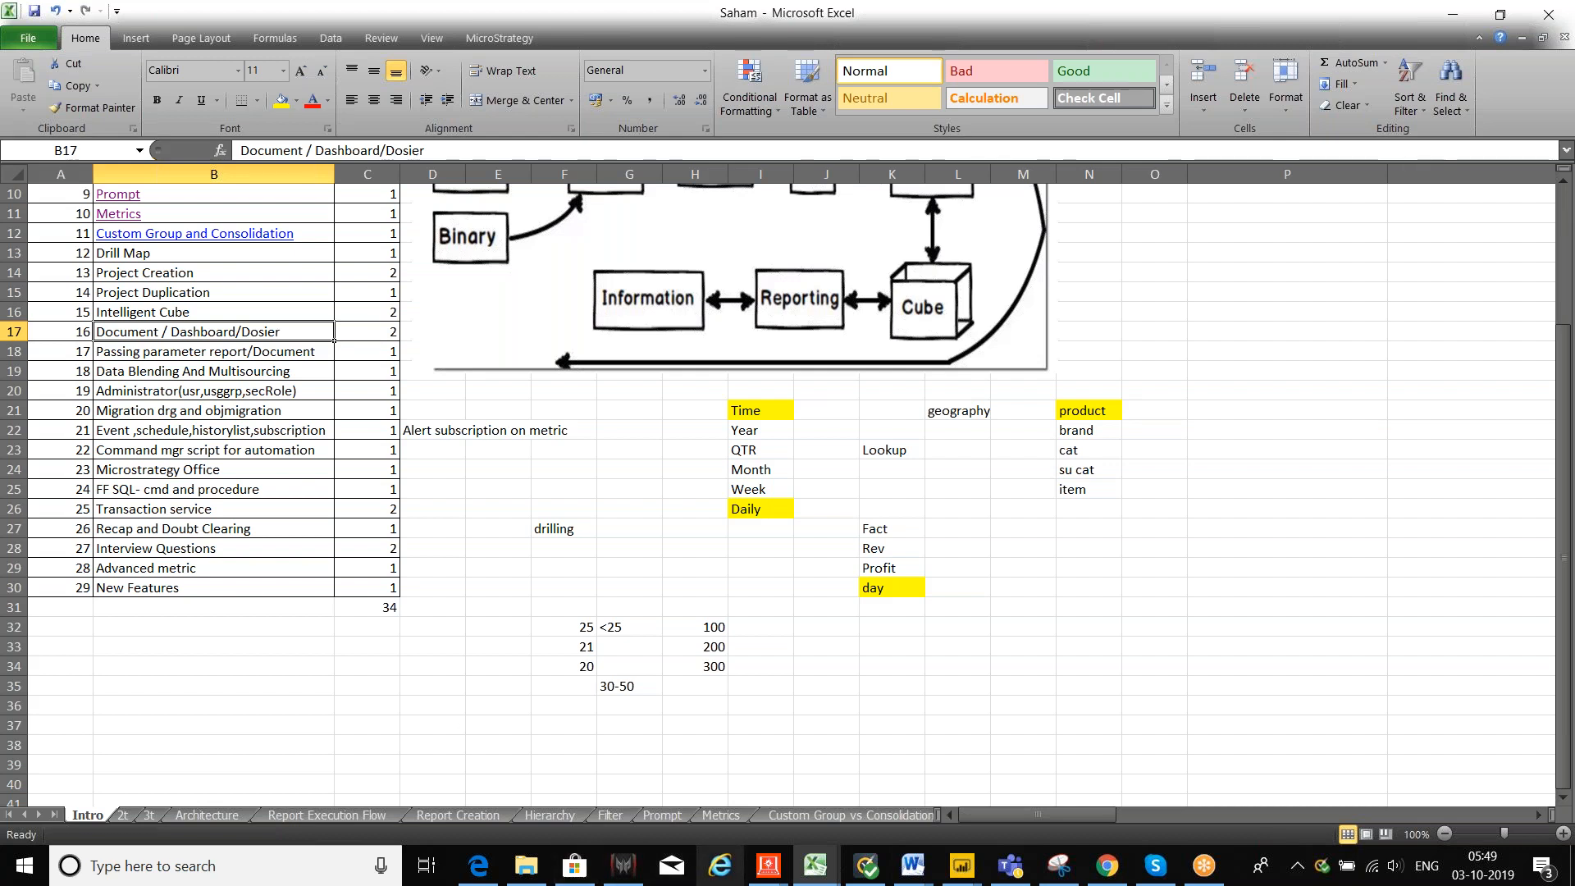
Step: Return to the MicroStrategy Tutorial project in the browser, log back in, and create a dossier
click(1125, 870)
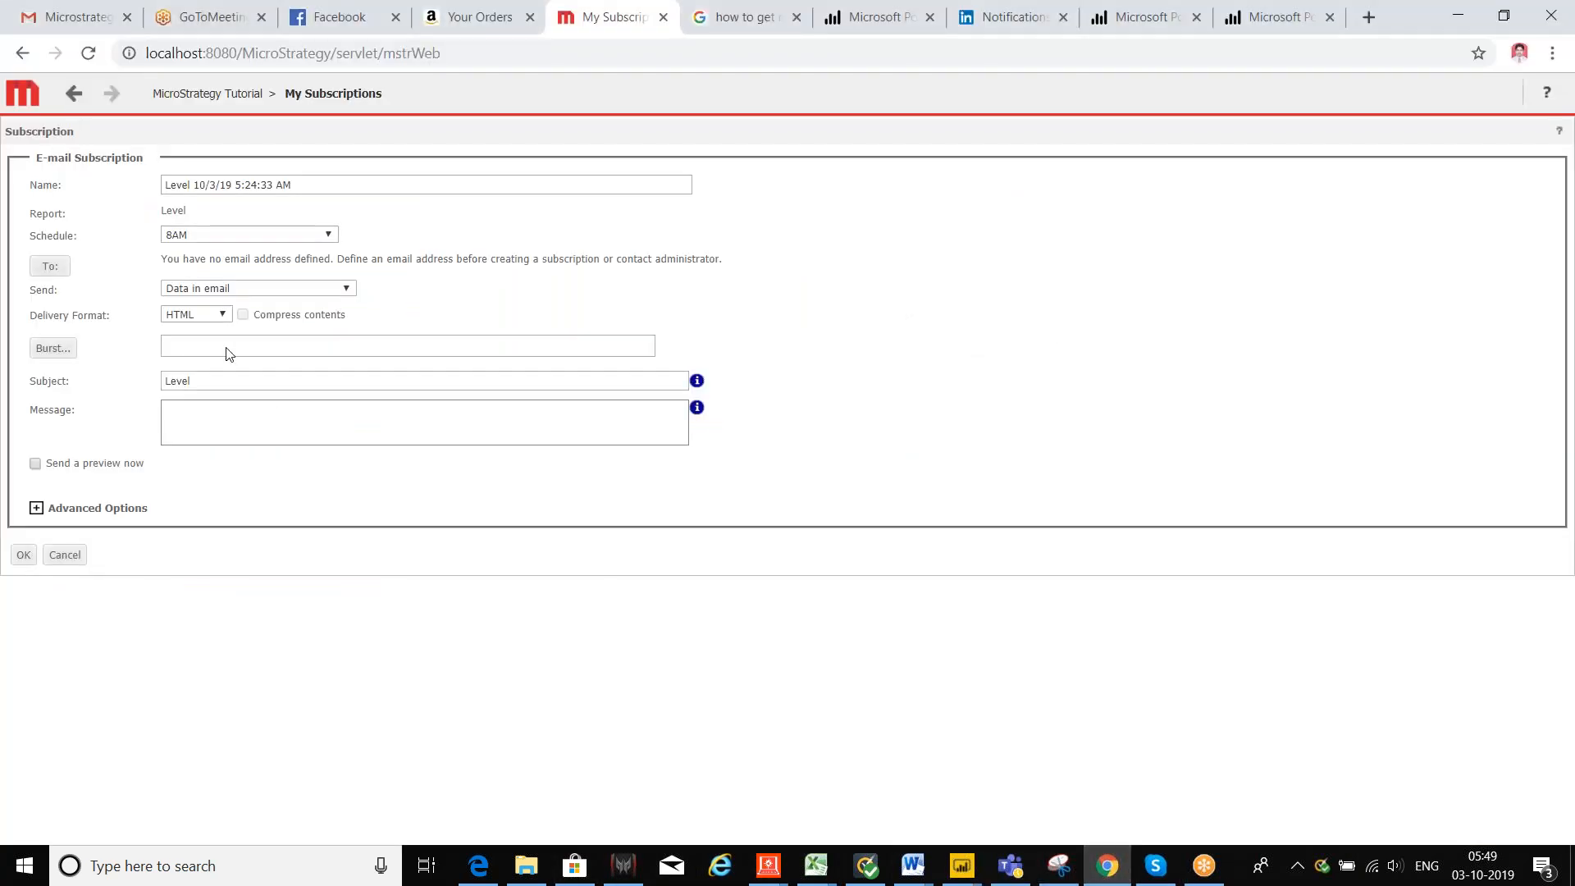
click(186, 95)
click(705, 503)
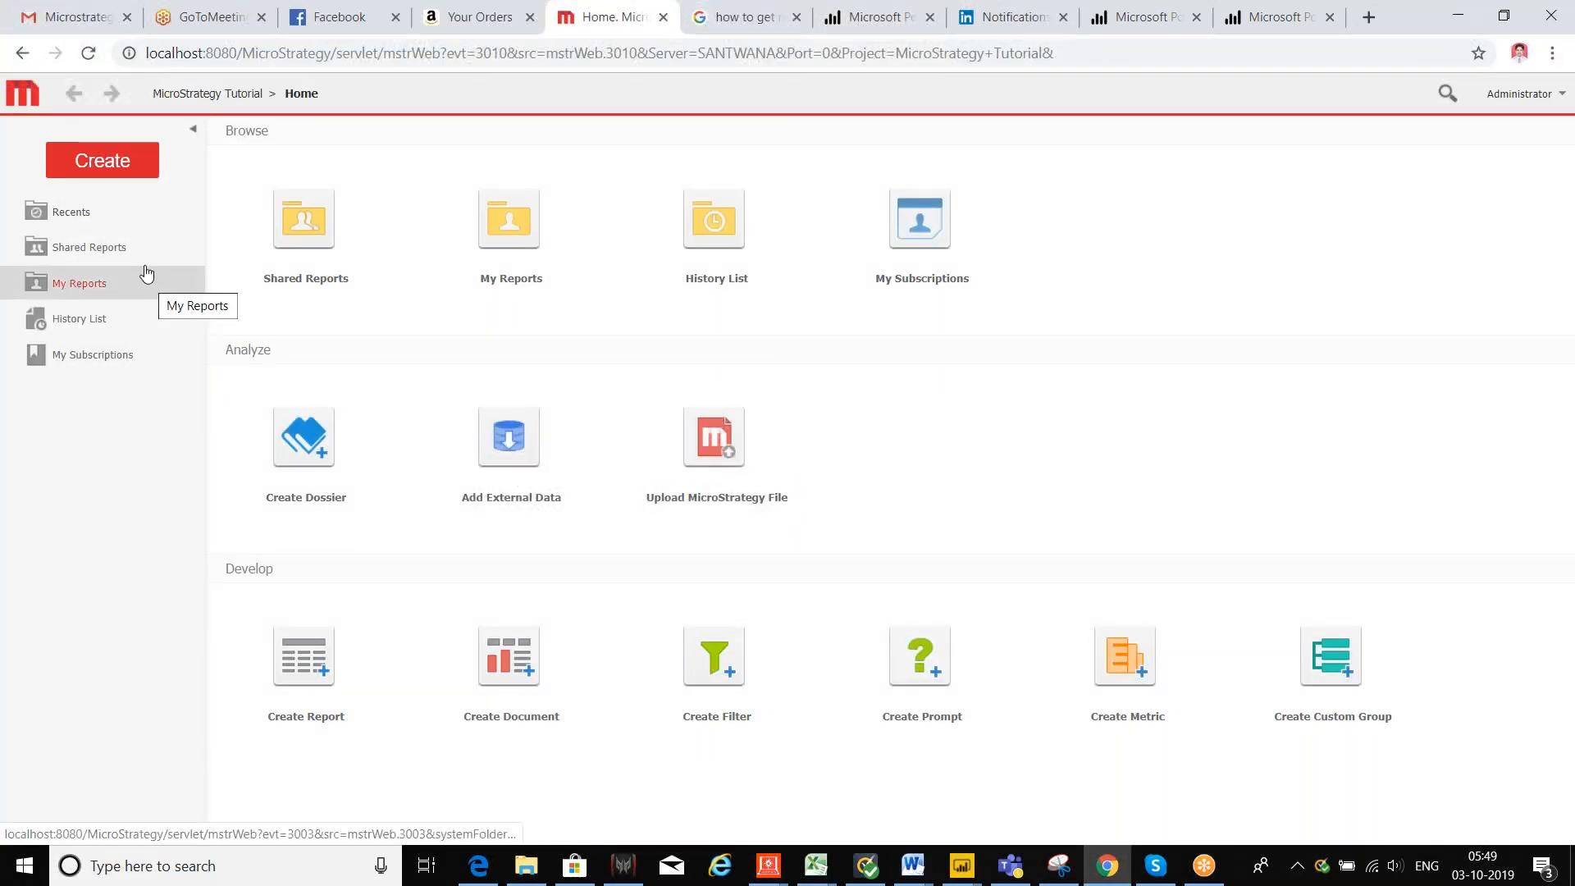
click(303, 436)
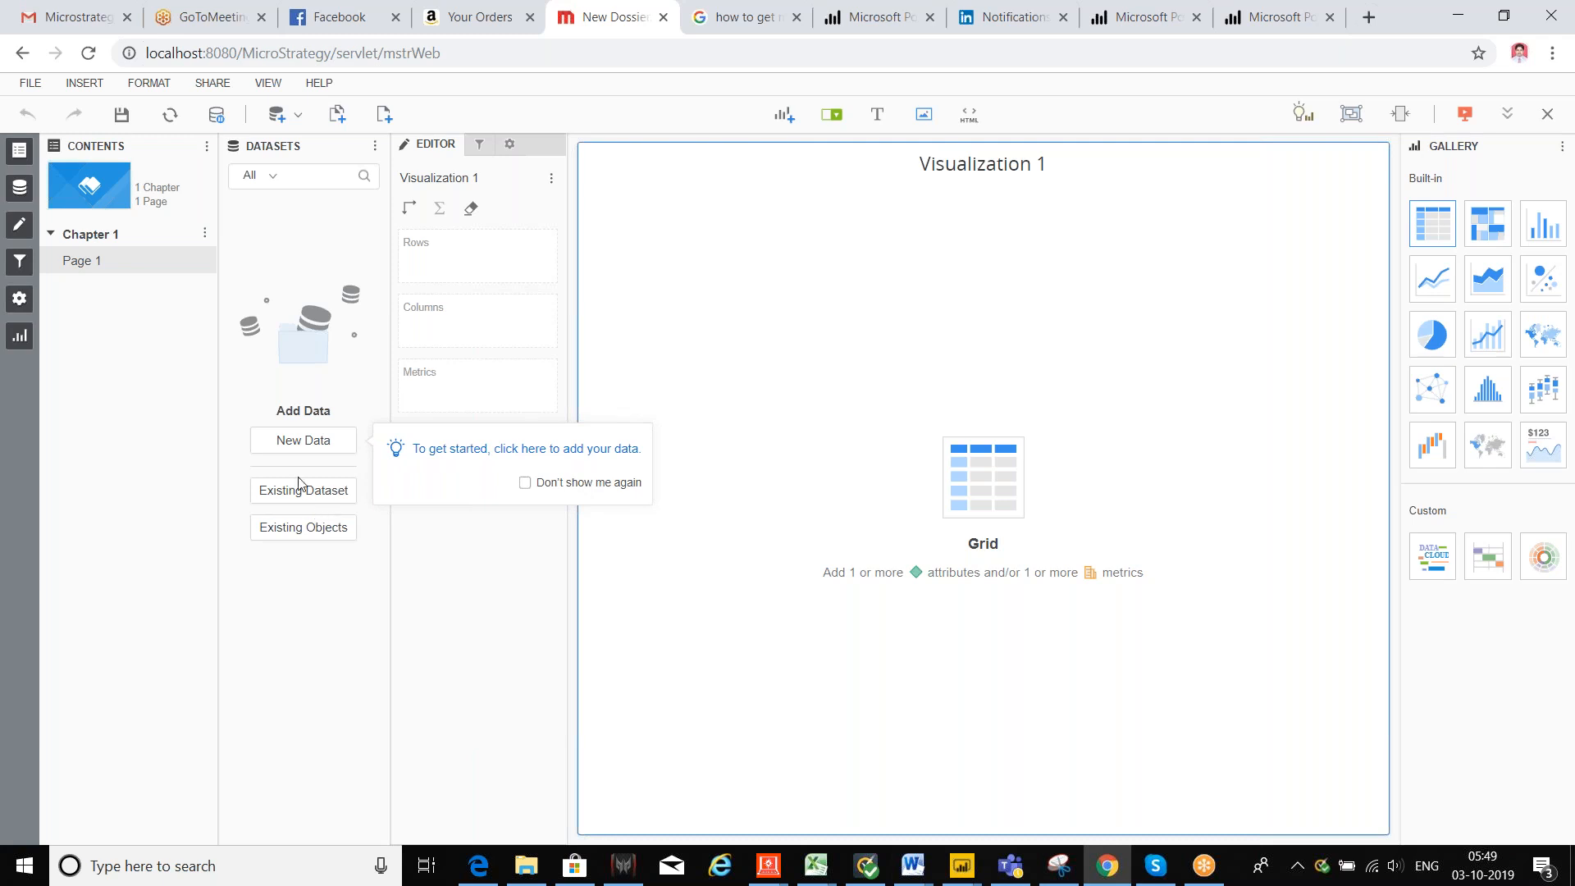
click(299, 446)
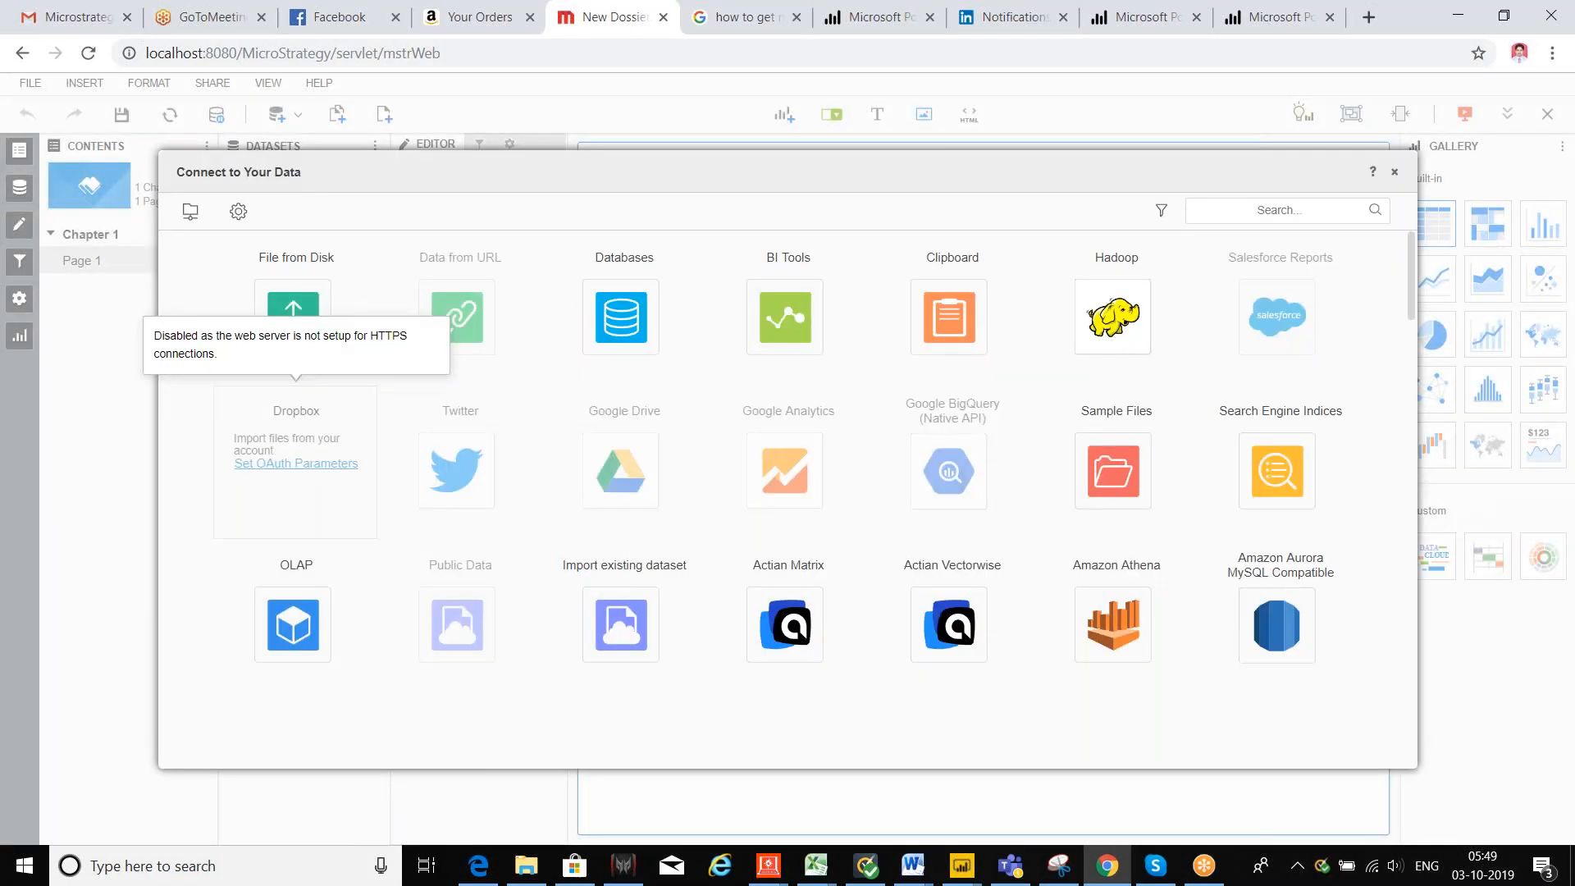
drag(591, 152, 453, 95)
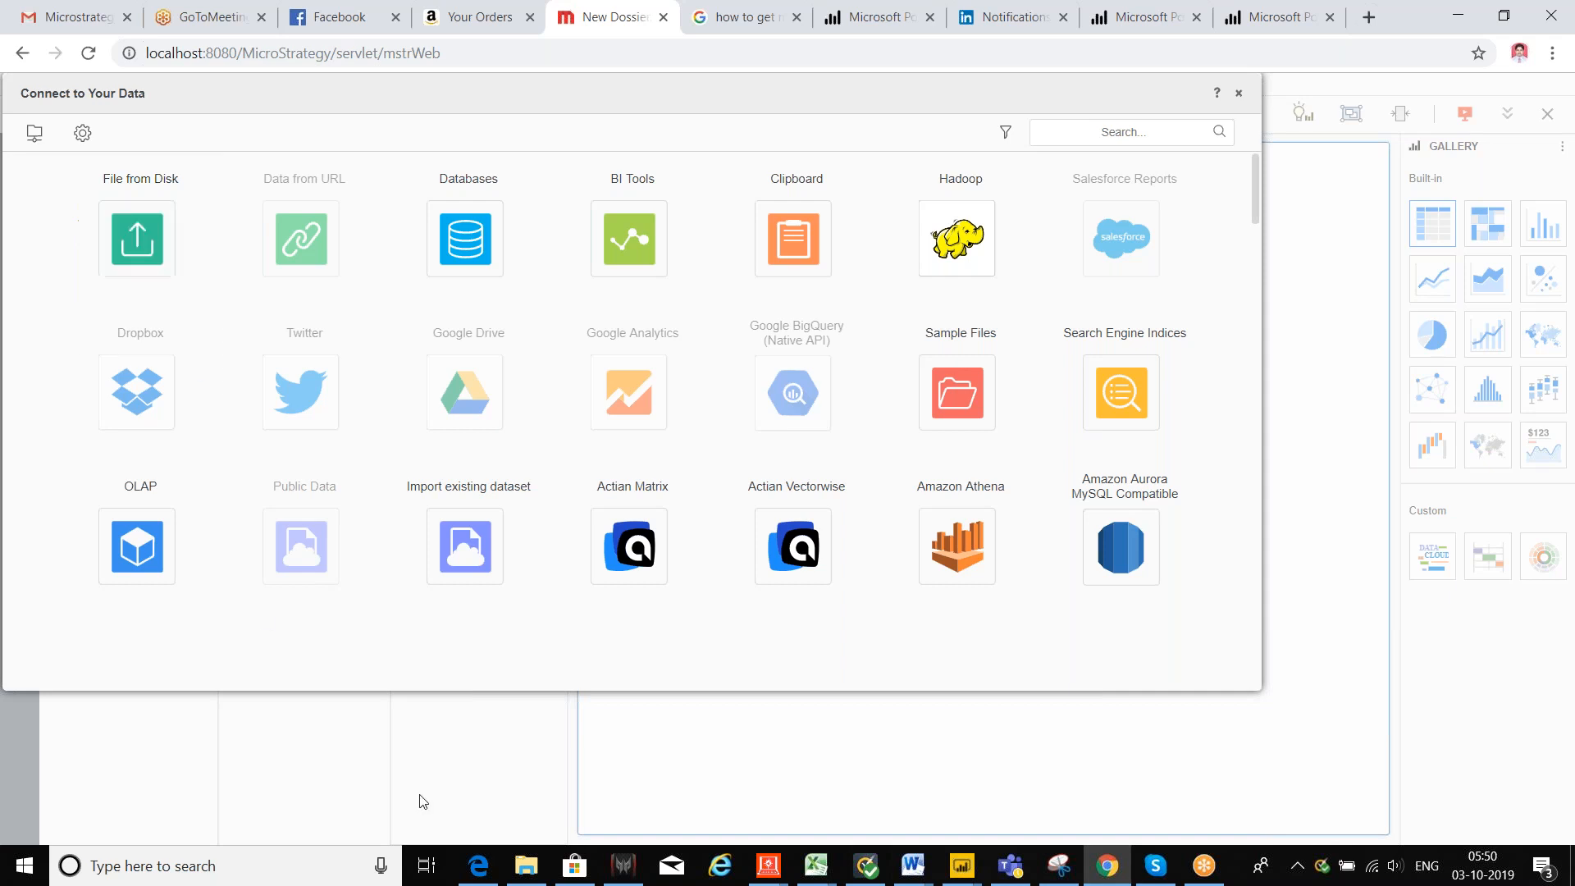
click(518, 871)
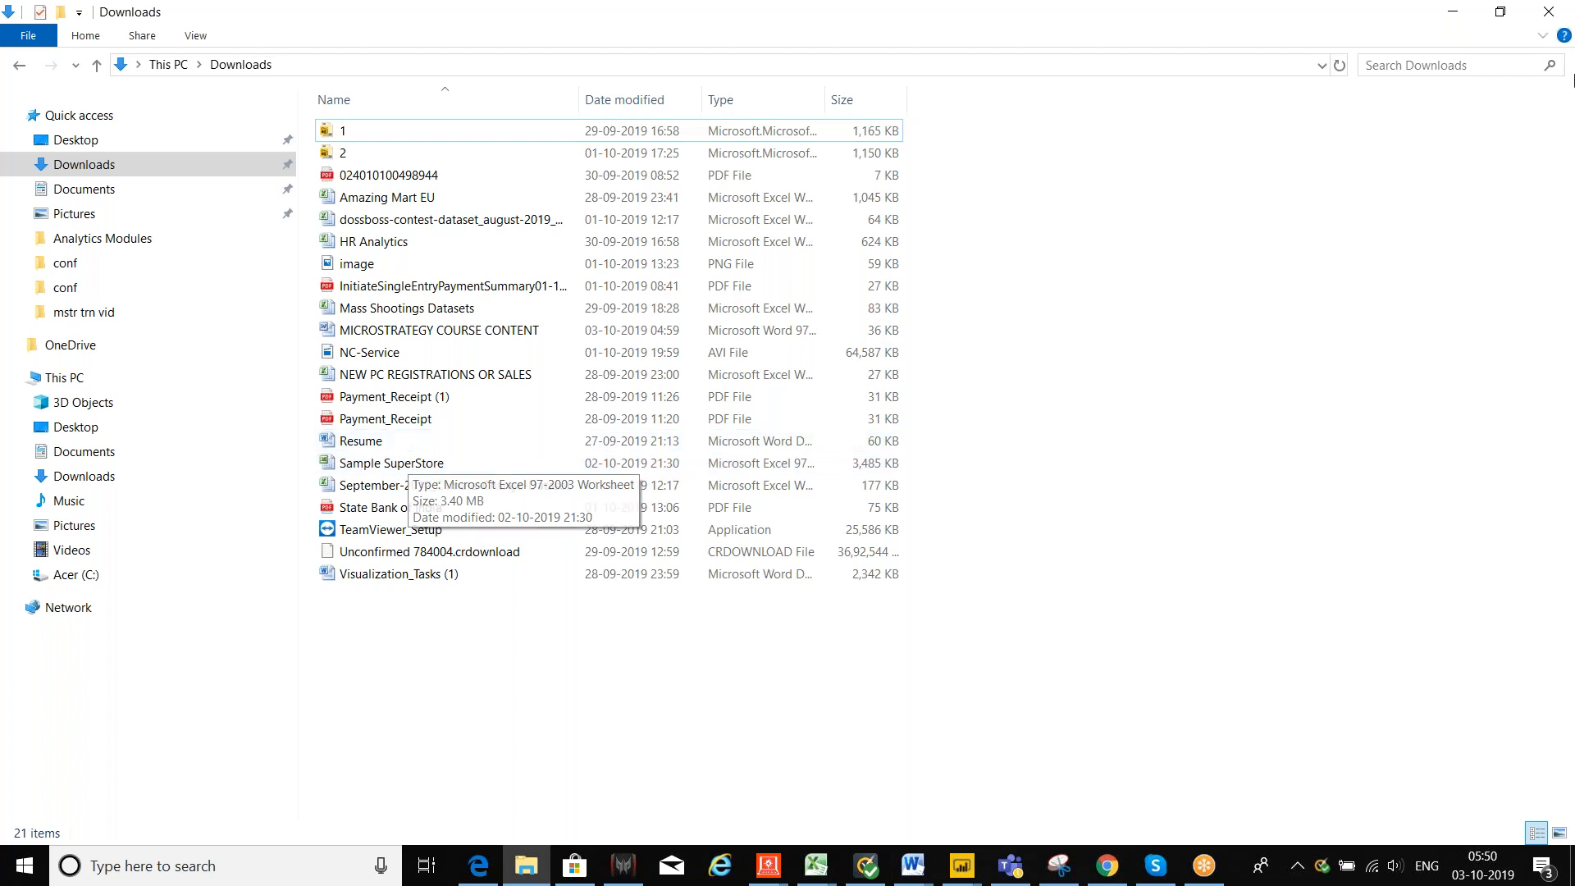
click(1452, 11)
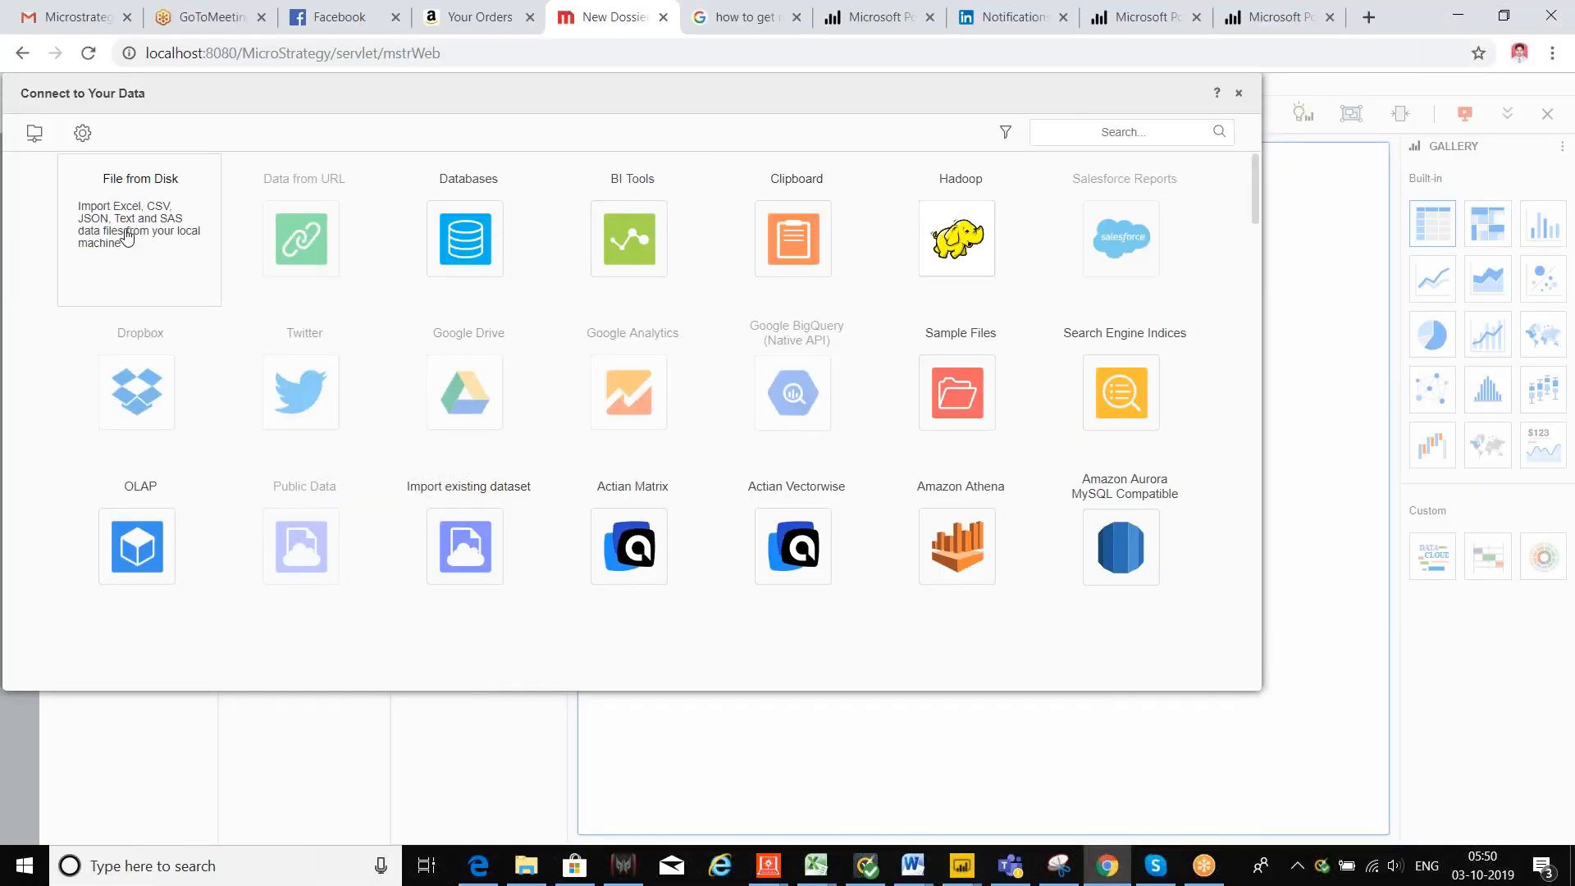
Step: Upload Sample SuperStore.xls from Downloads via File from Disk and finish the upload
click(160, 226)
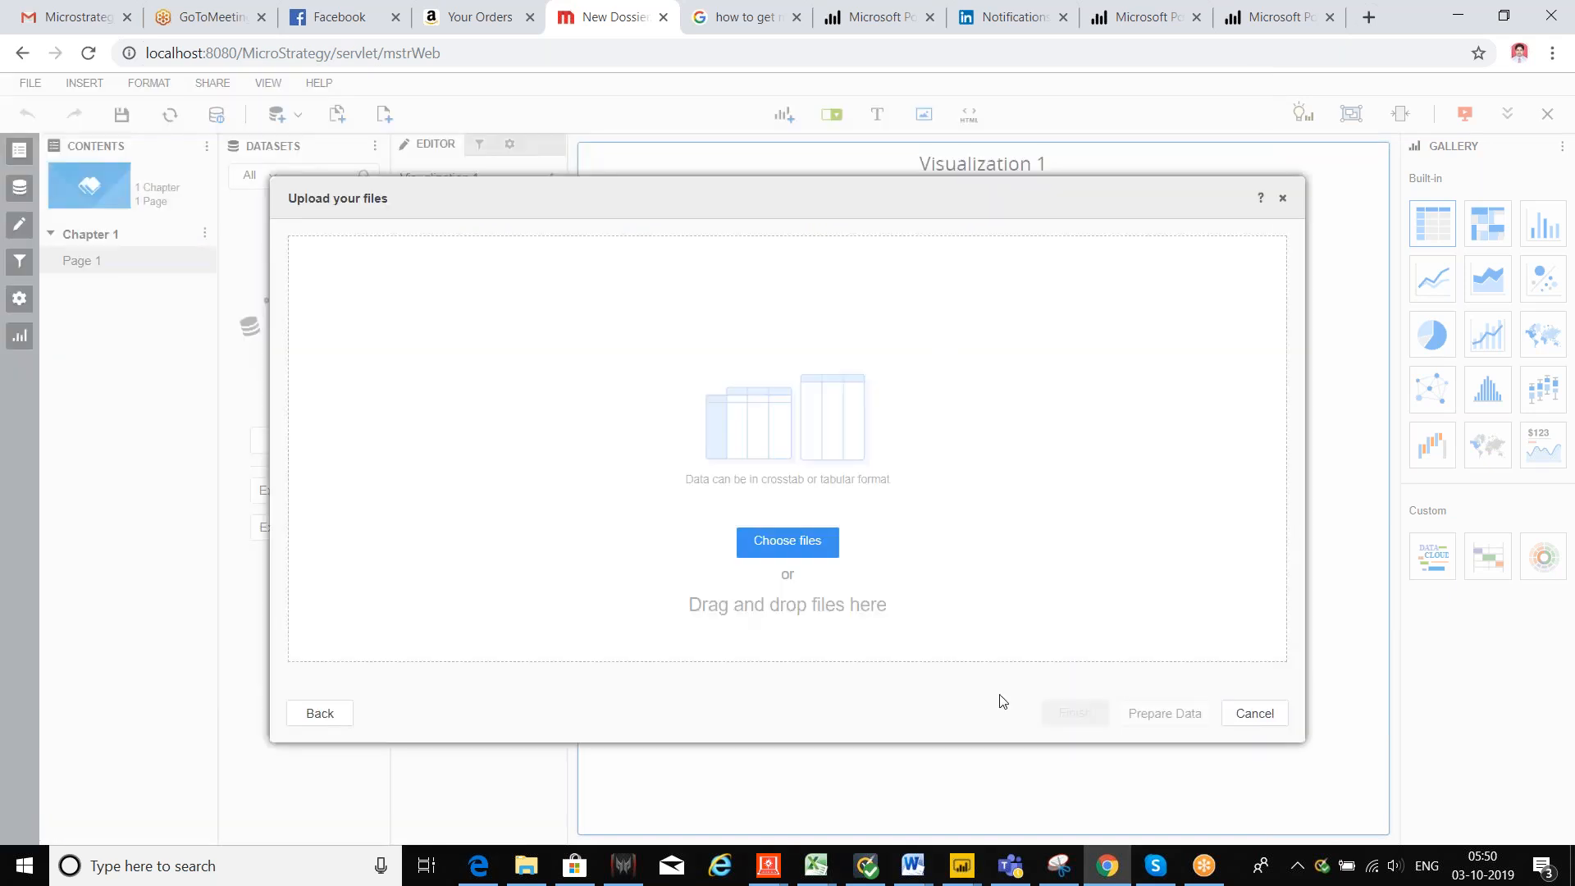
click(804, 548)
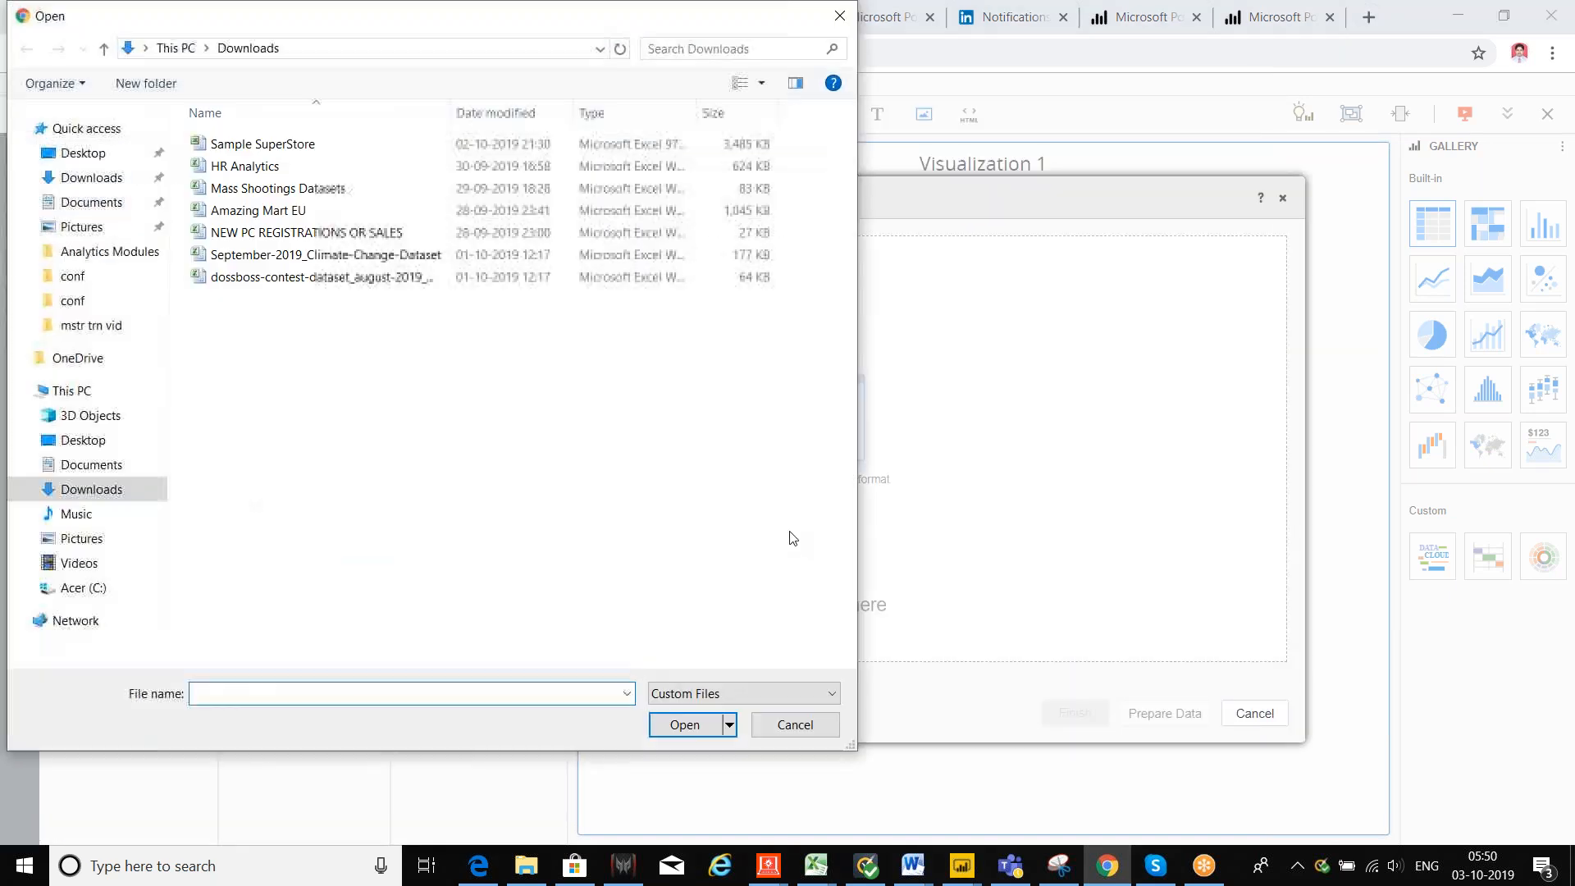
click(274, 260)
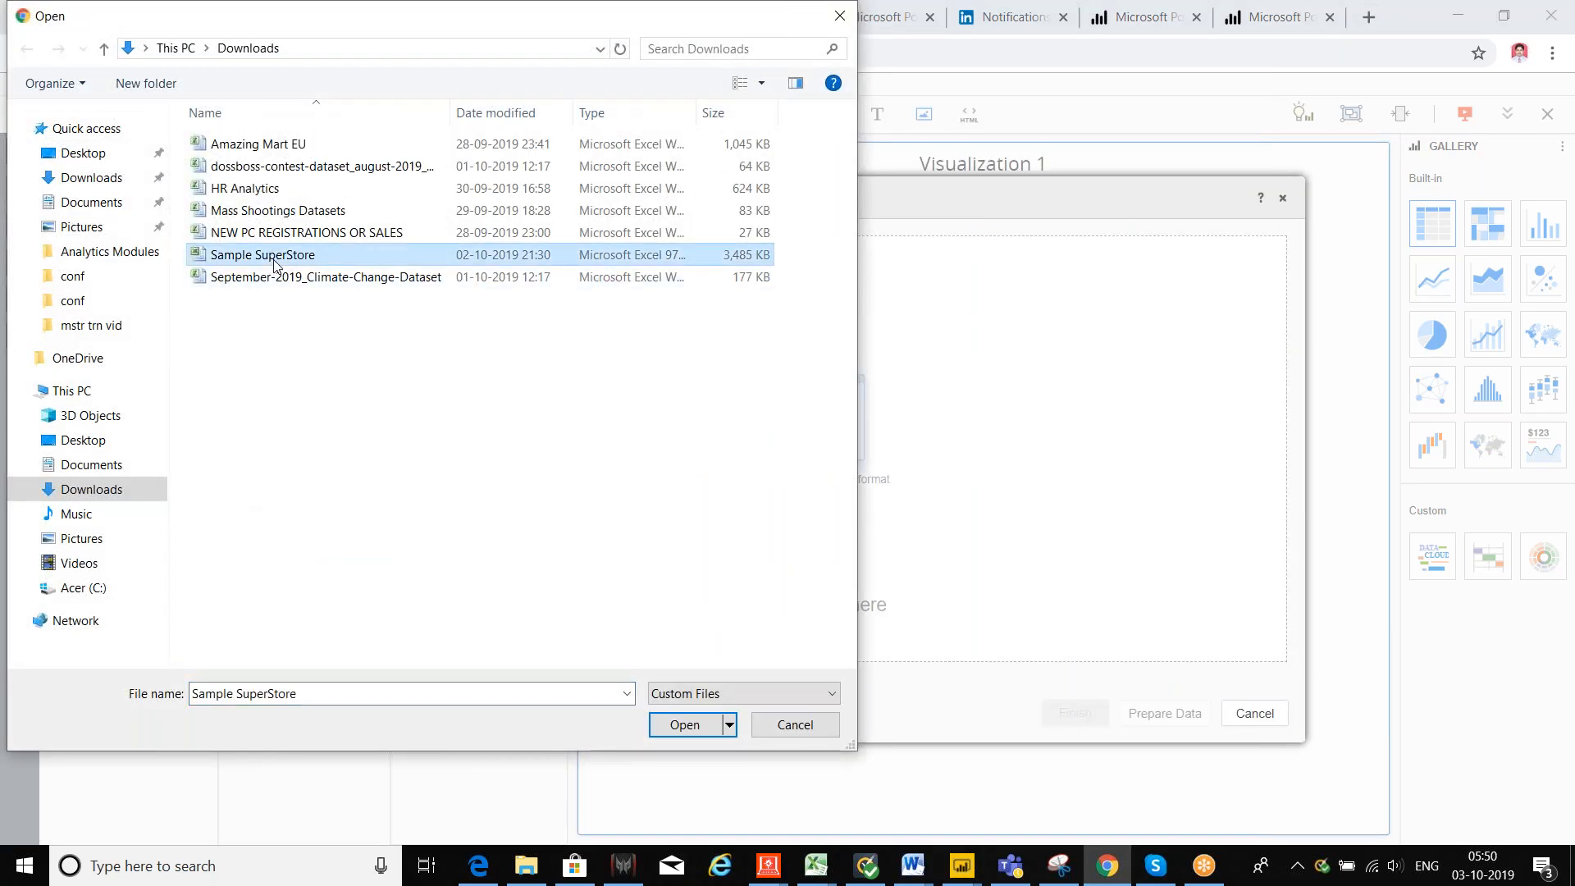
click(683, 724)
click(1077, 715)
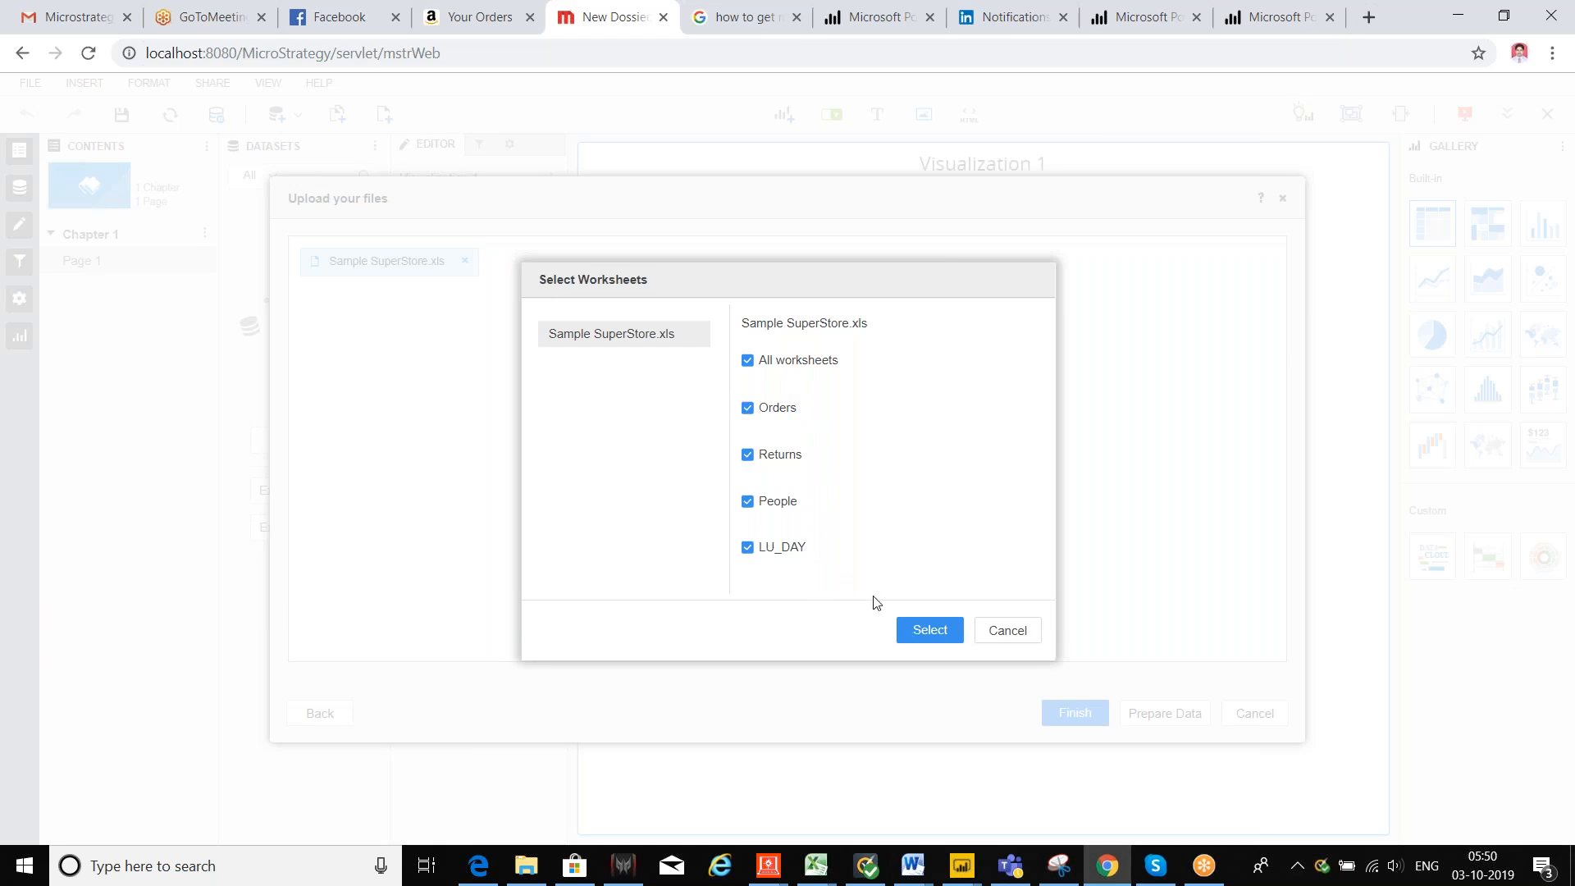
Step: Import all four worksheets and add Region, Year and Sales to the grid
click(929, 630)
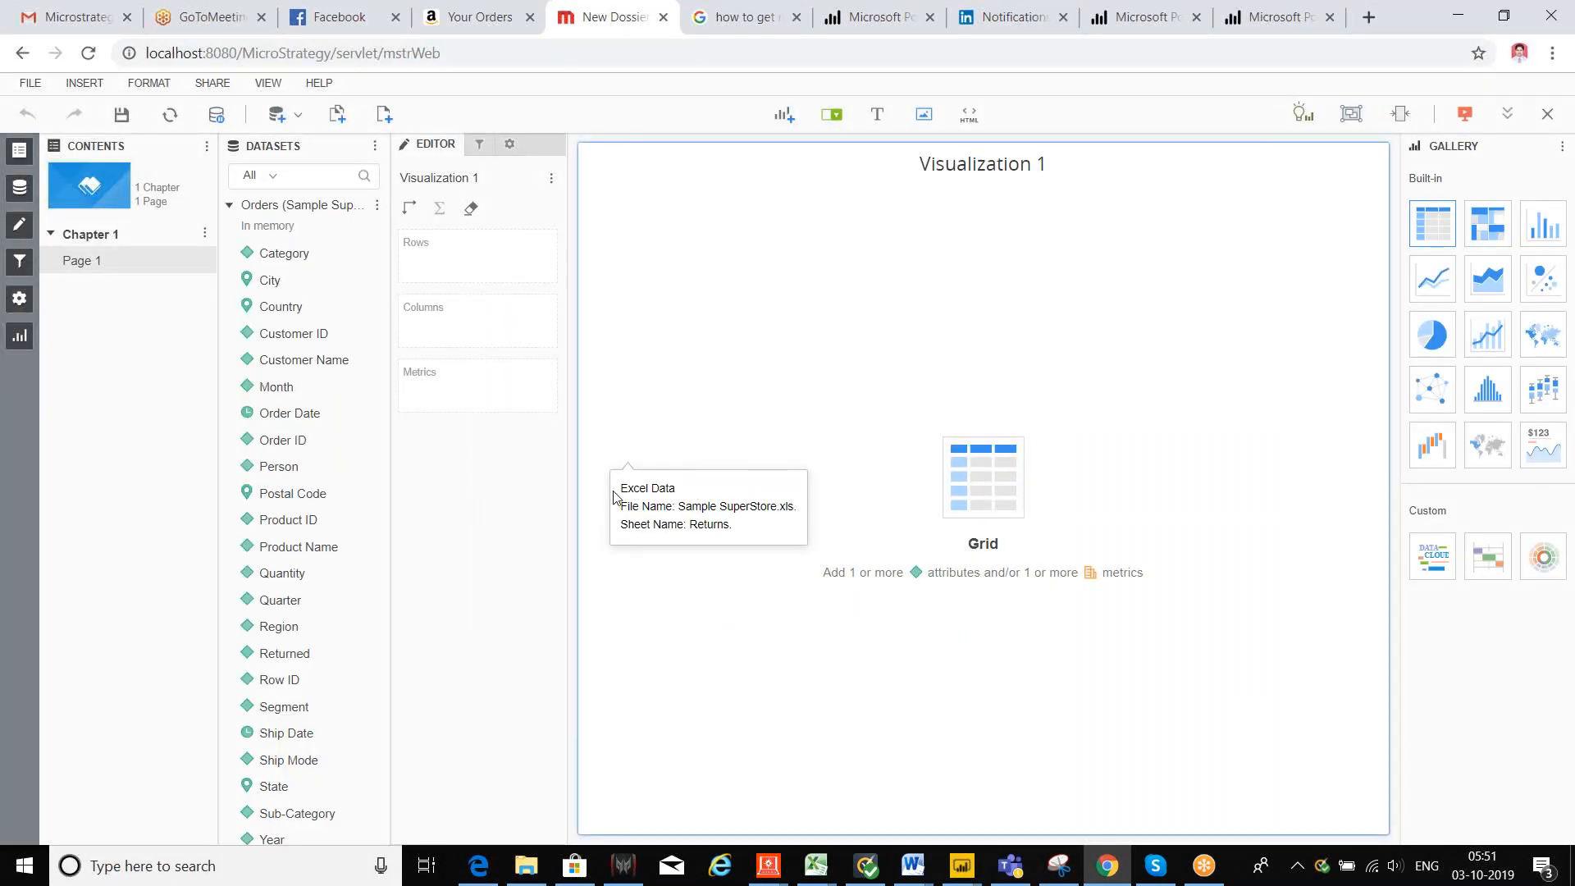
double_click(300, 627)
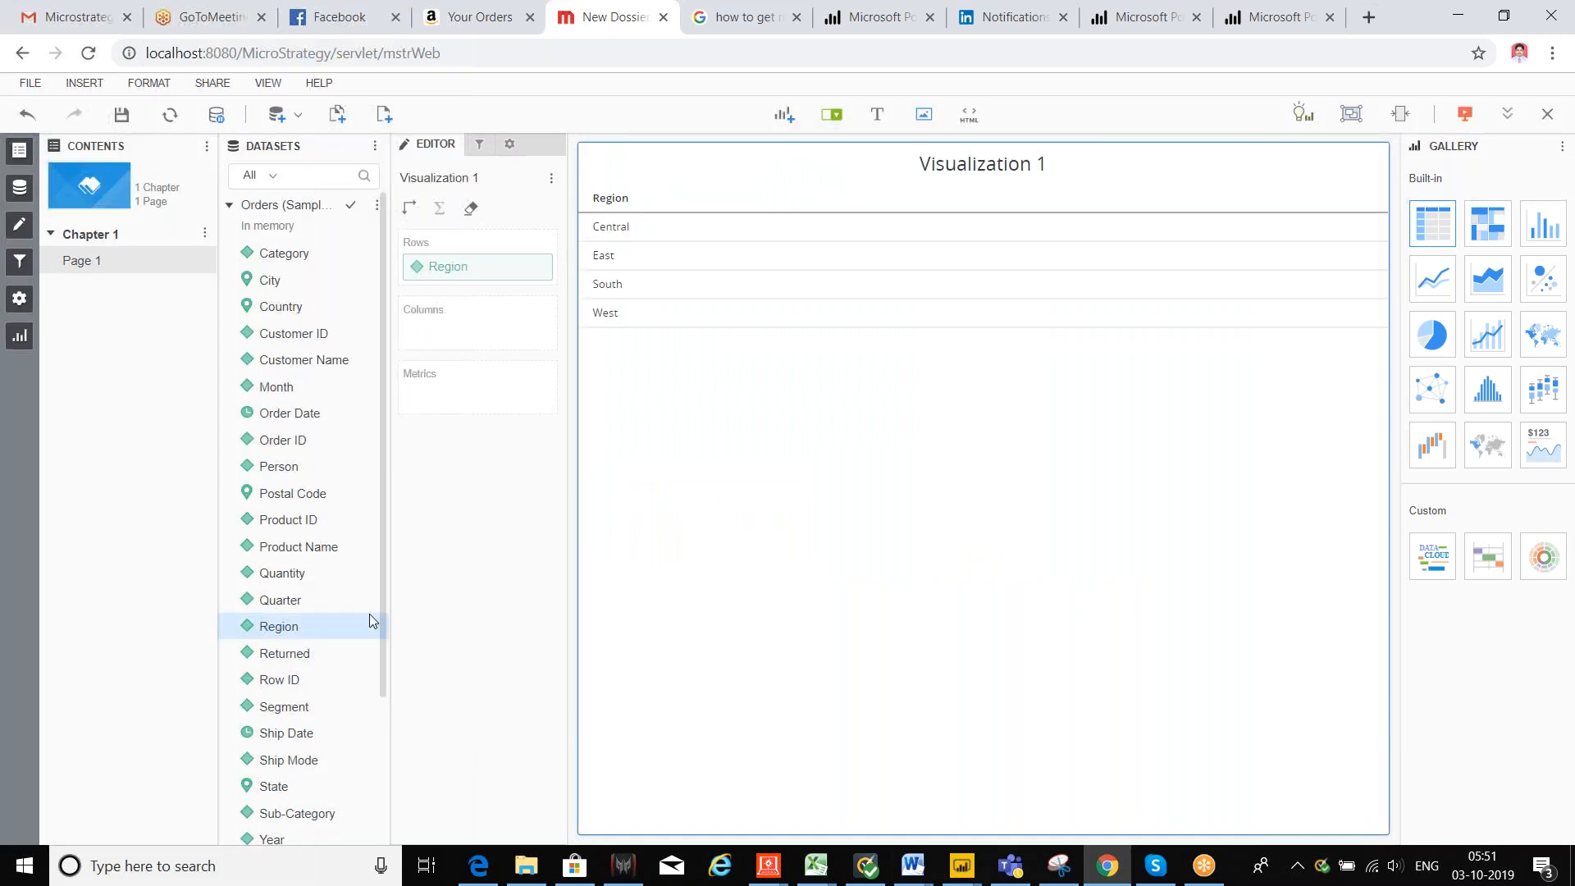
scroll(369, 614, down, 3)
double_click(272, 645)
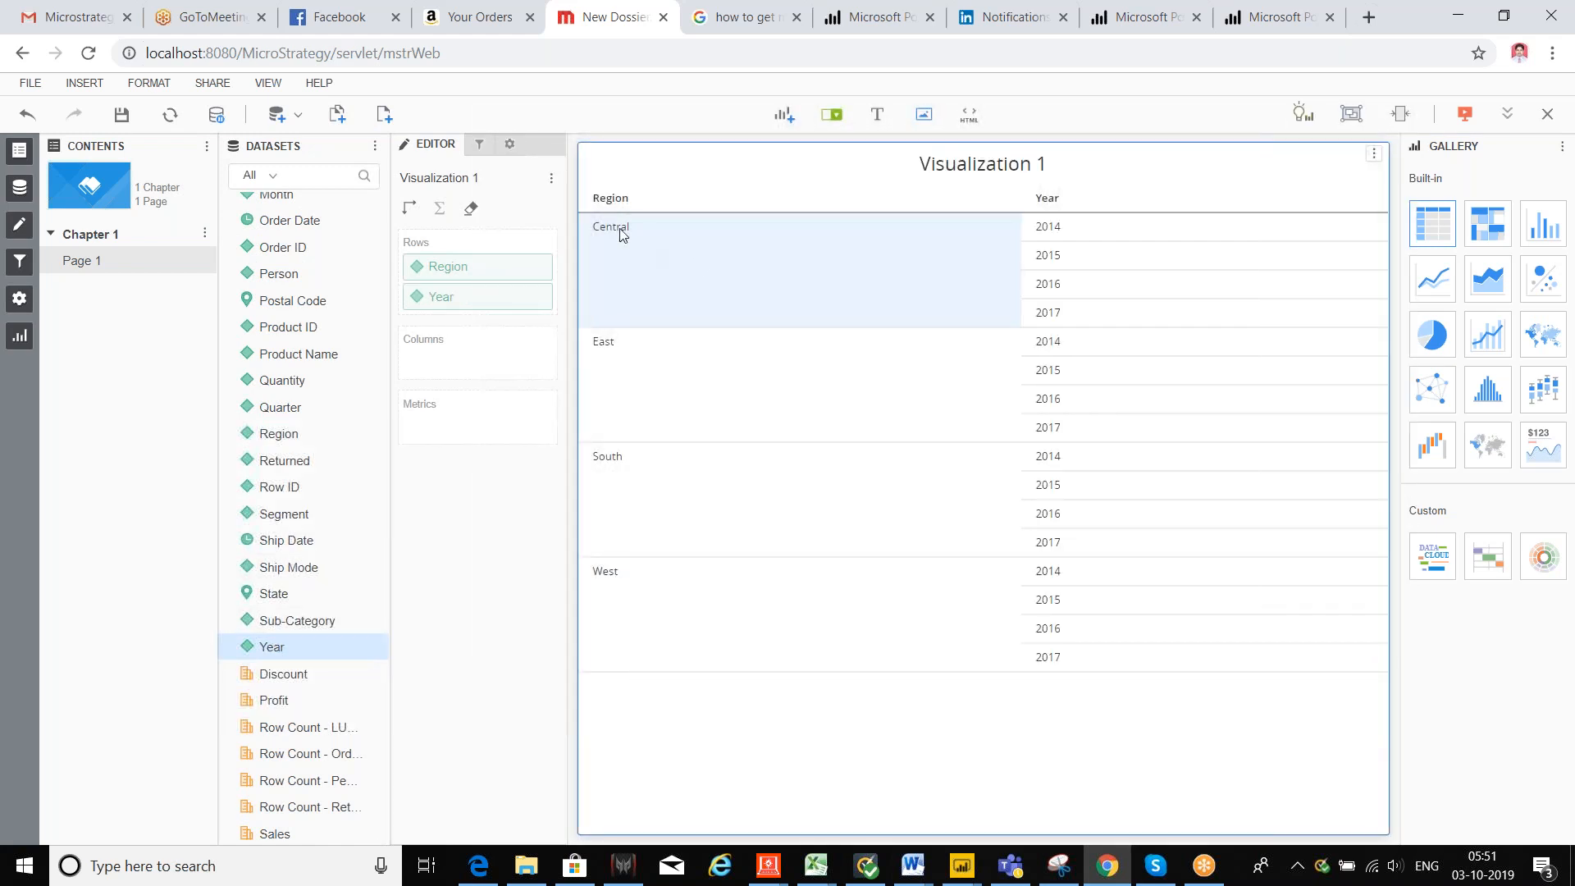
double_click(282, 832)
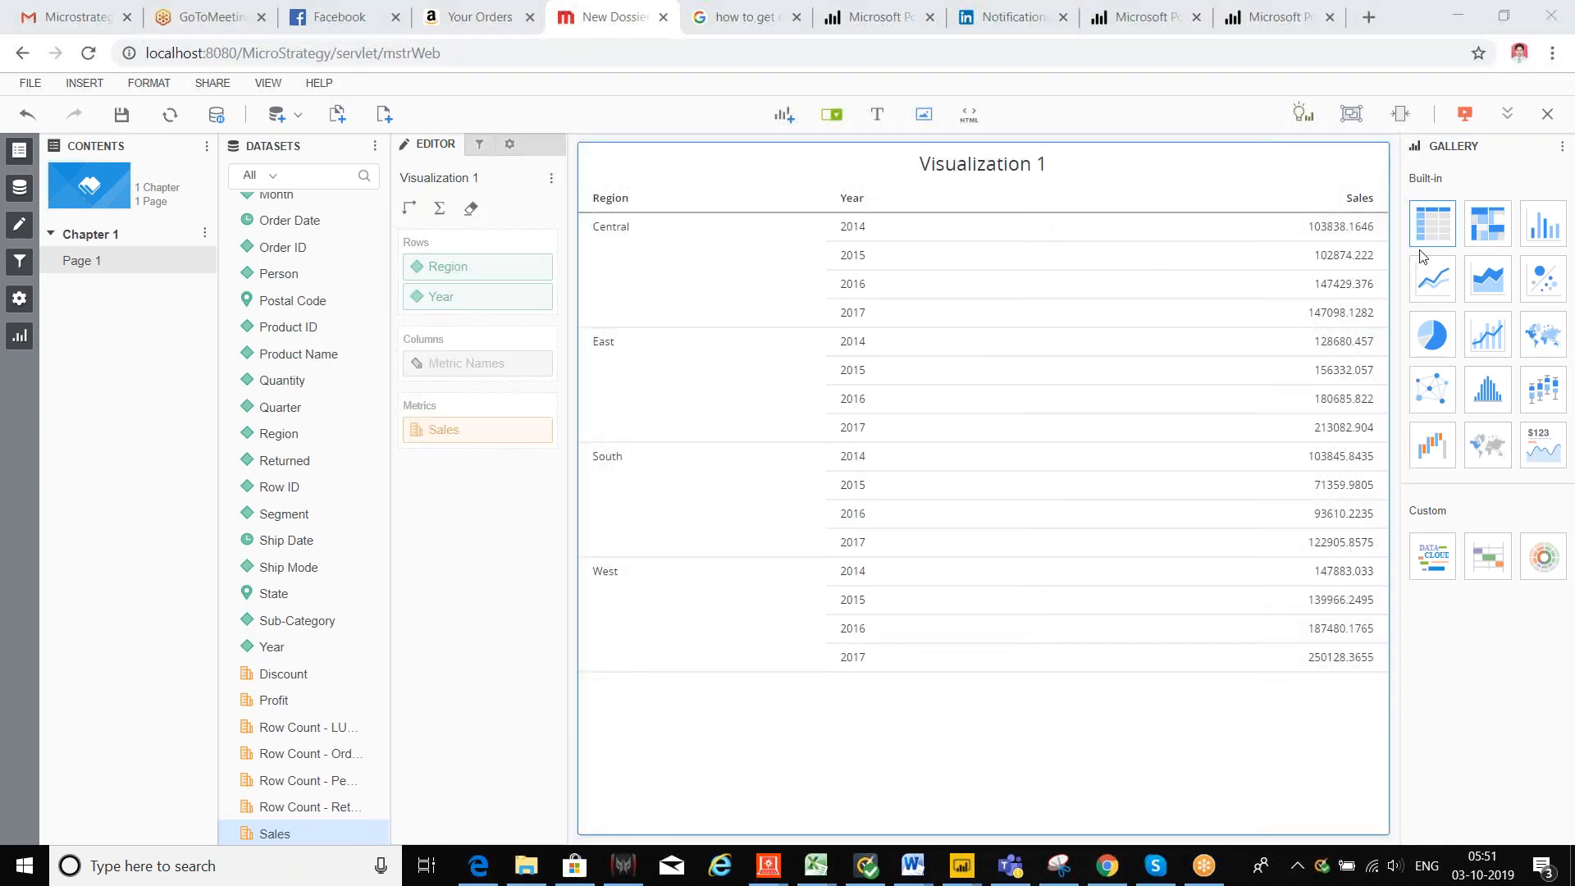
Step: Switch the visualization through bar and line charts to a histogram, then add Quarter to it
click(1543, 228)
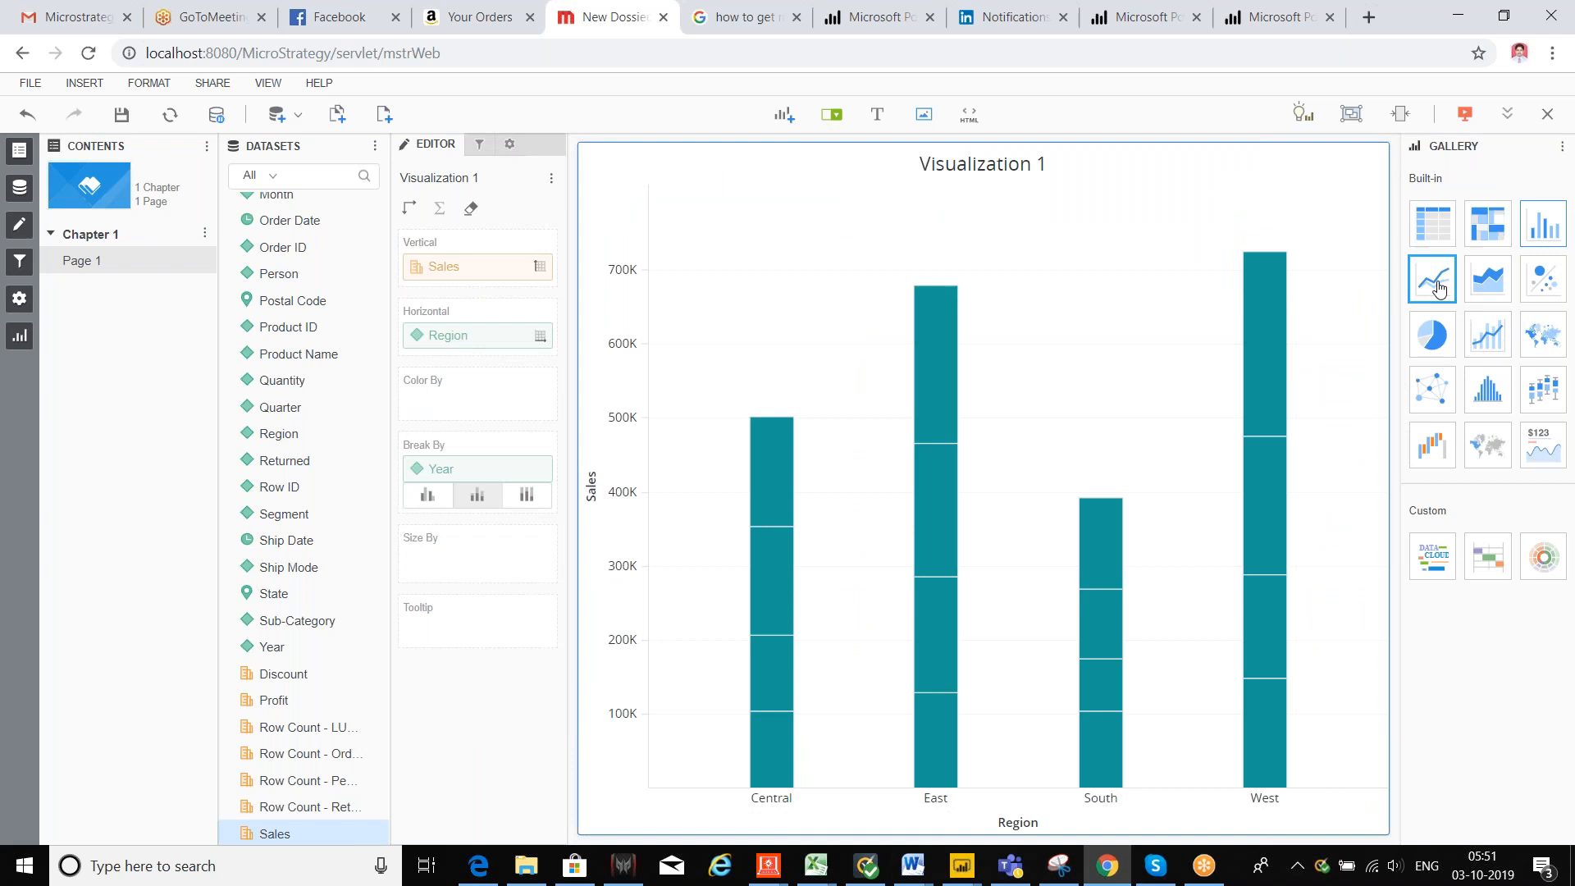
click(1434, 283)
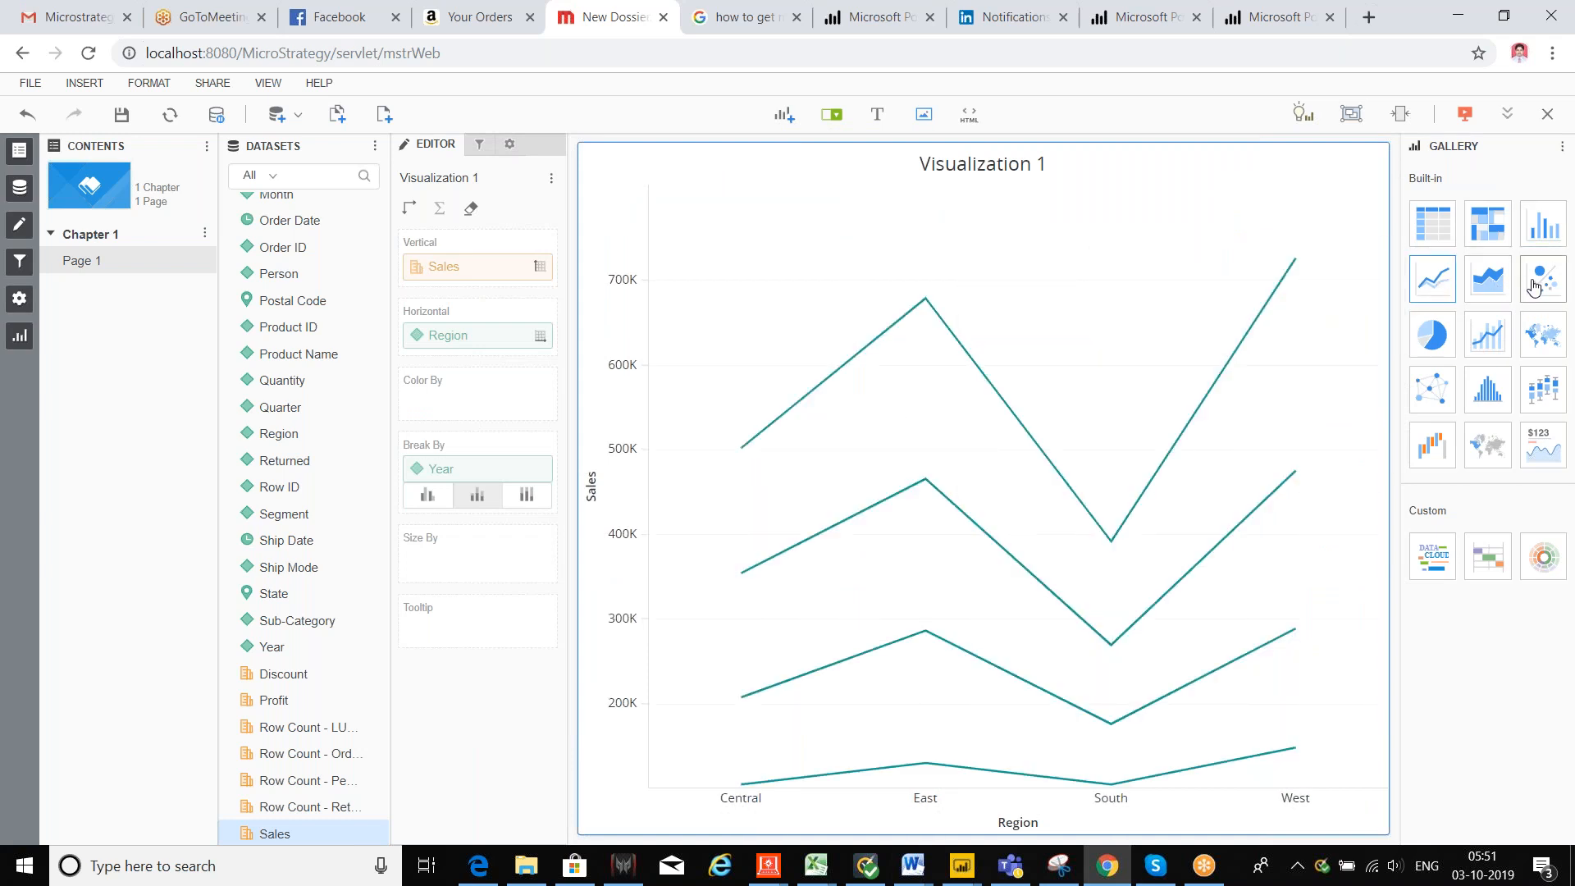
click(1488, 392)
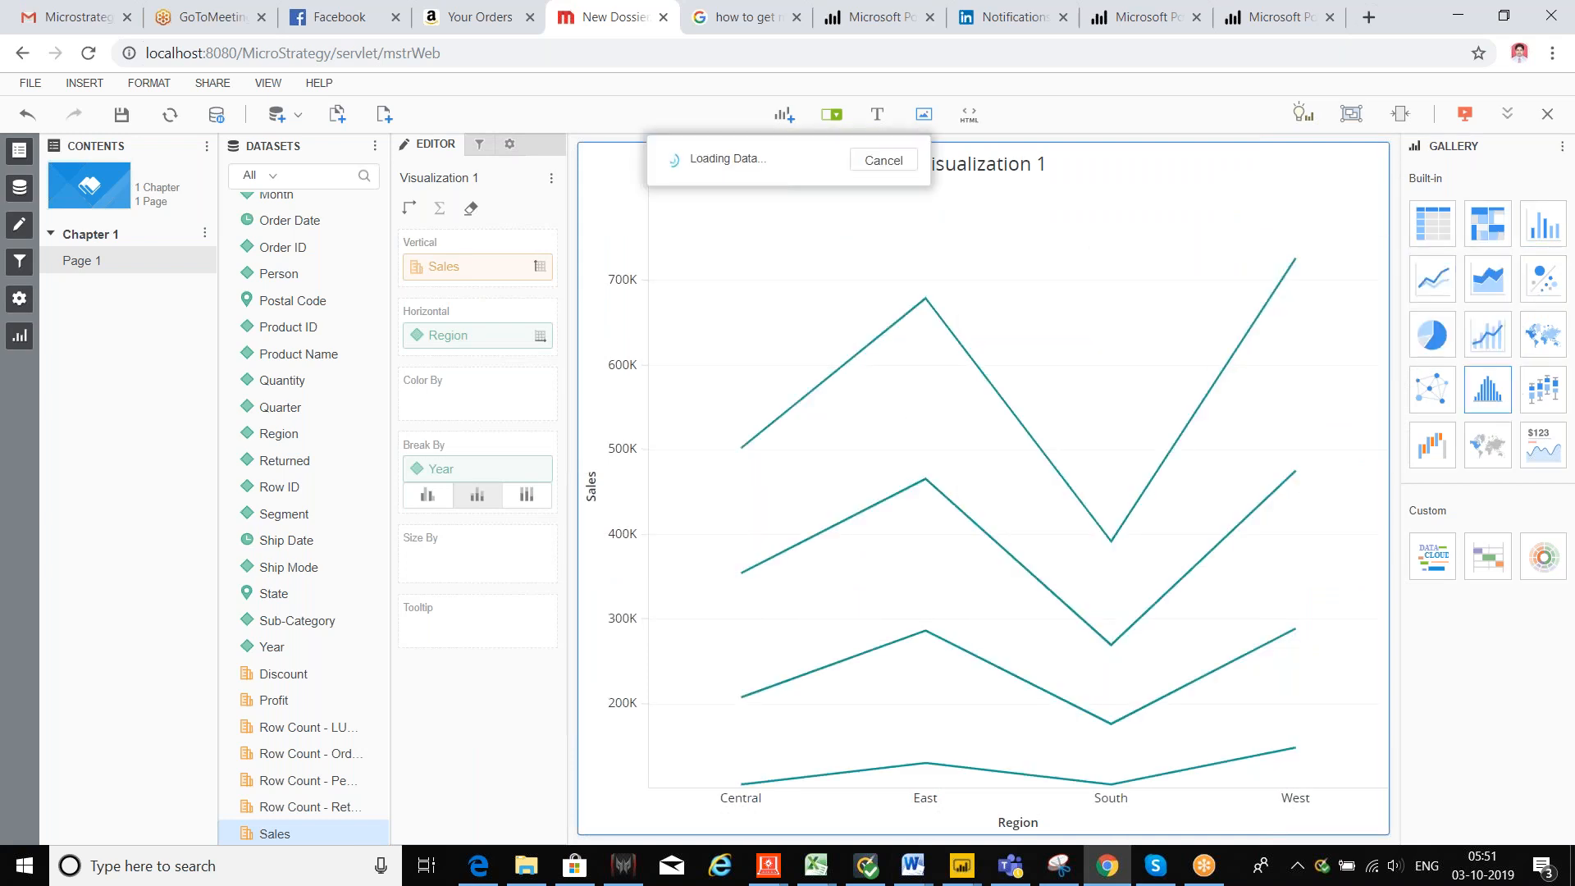
drag(287, 407, 883, 427)
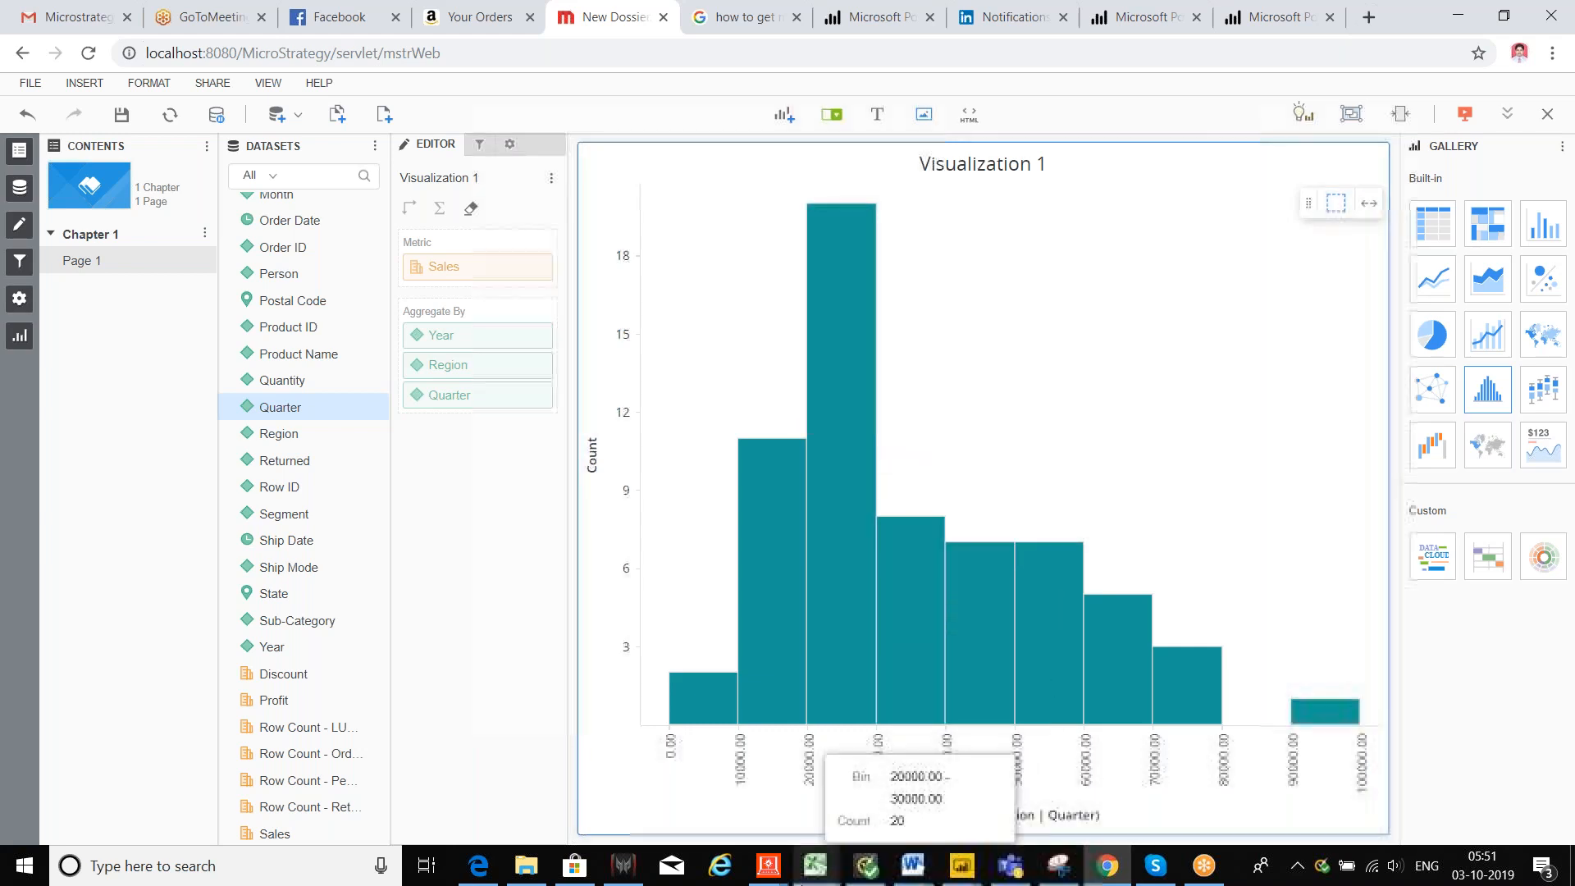
click(816, 867)
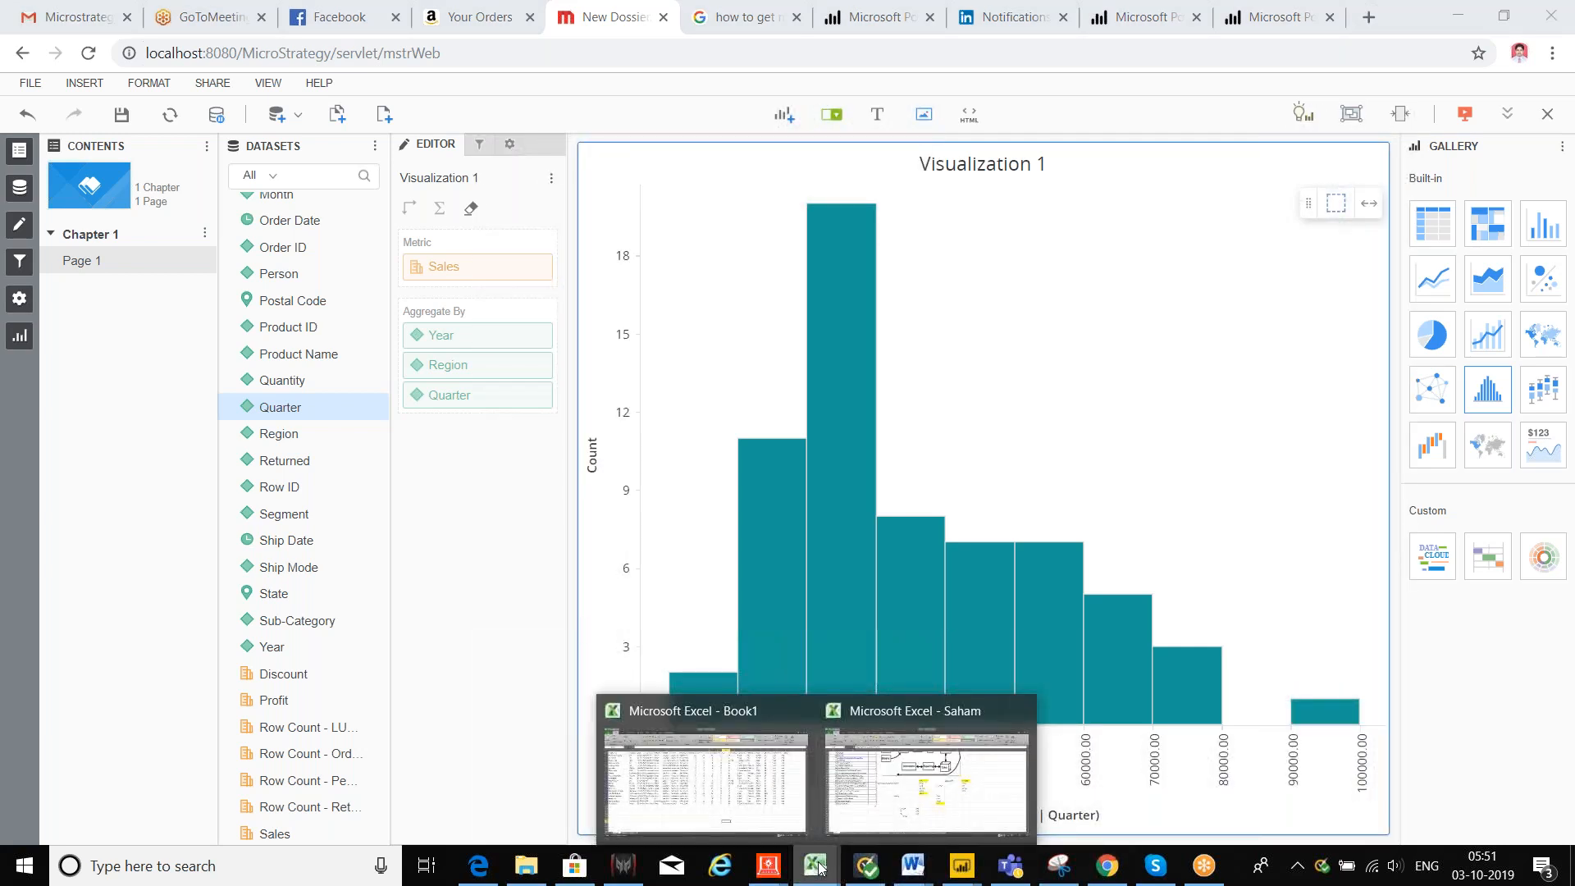
Step: Open Sample SuperStore from the Downloads folder and show its Orders sheet
click(525, 865)
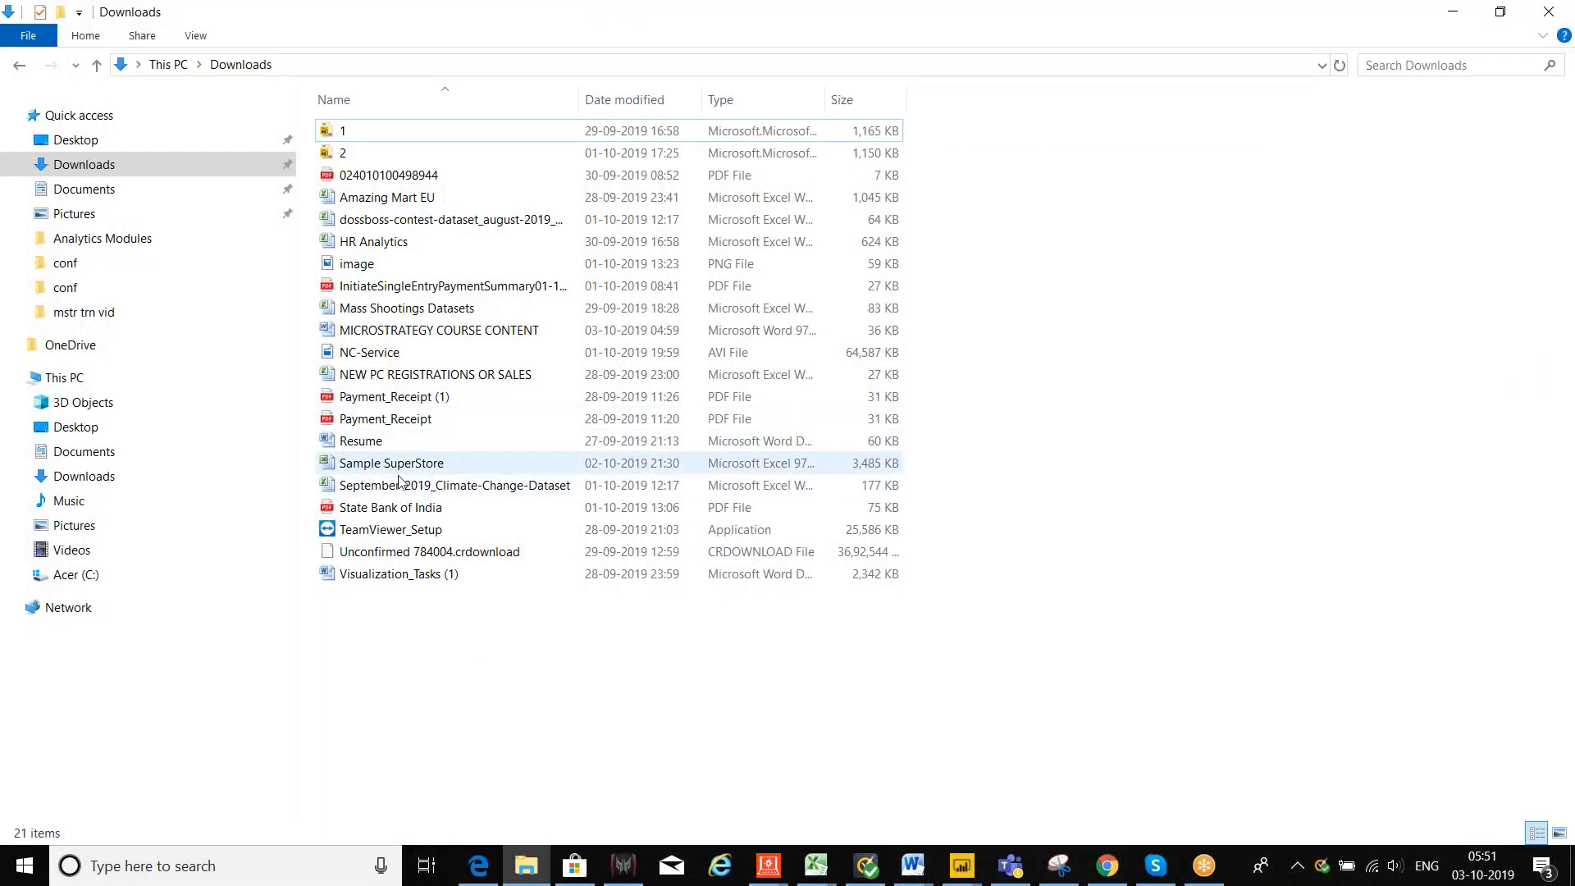
double_click(391, 464)
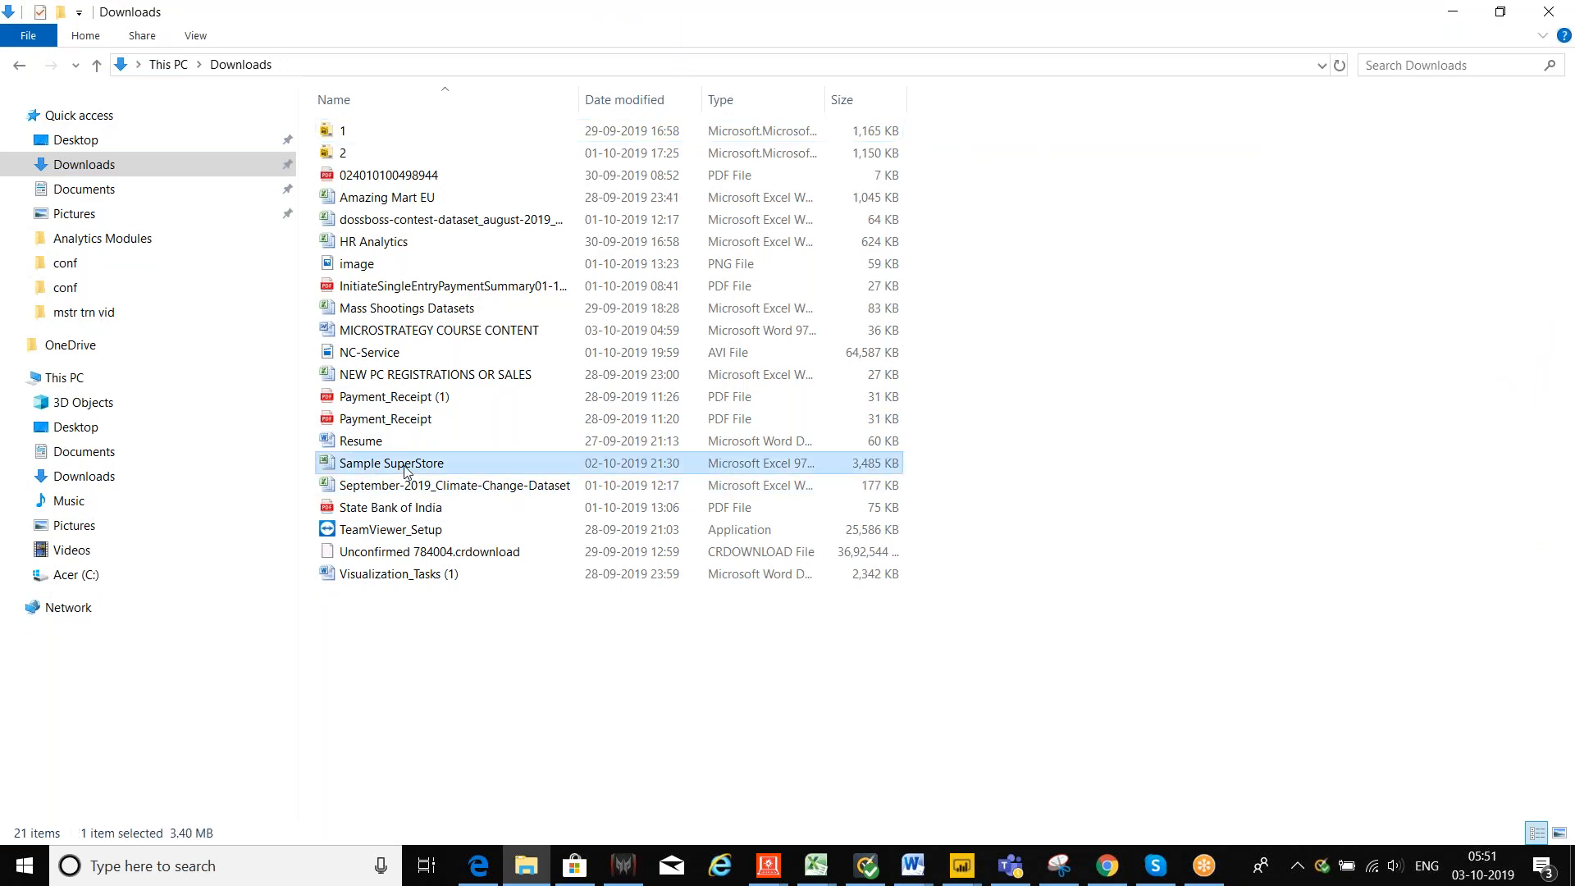
click(92, 814)
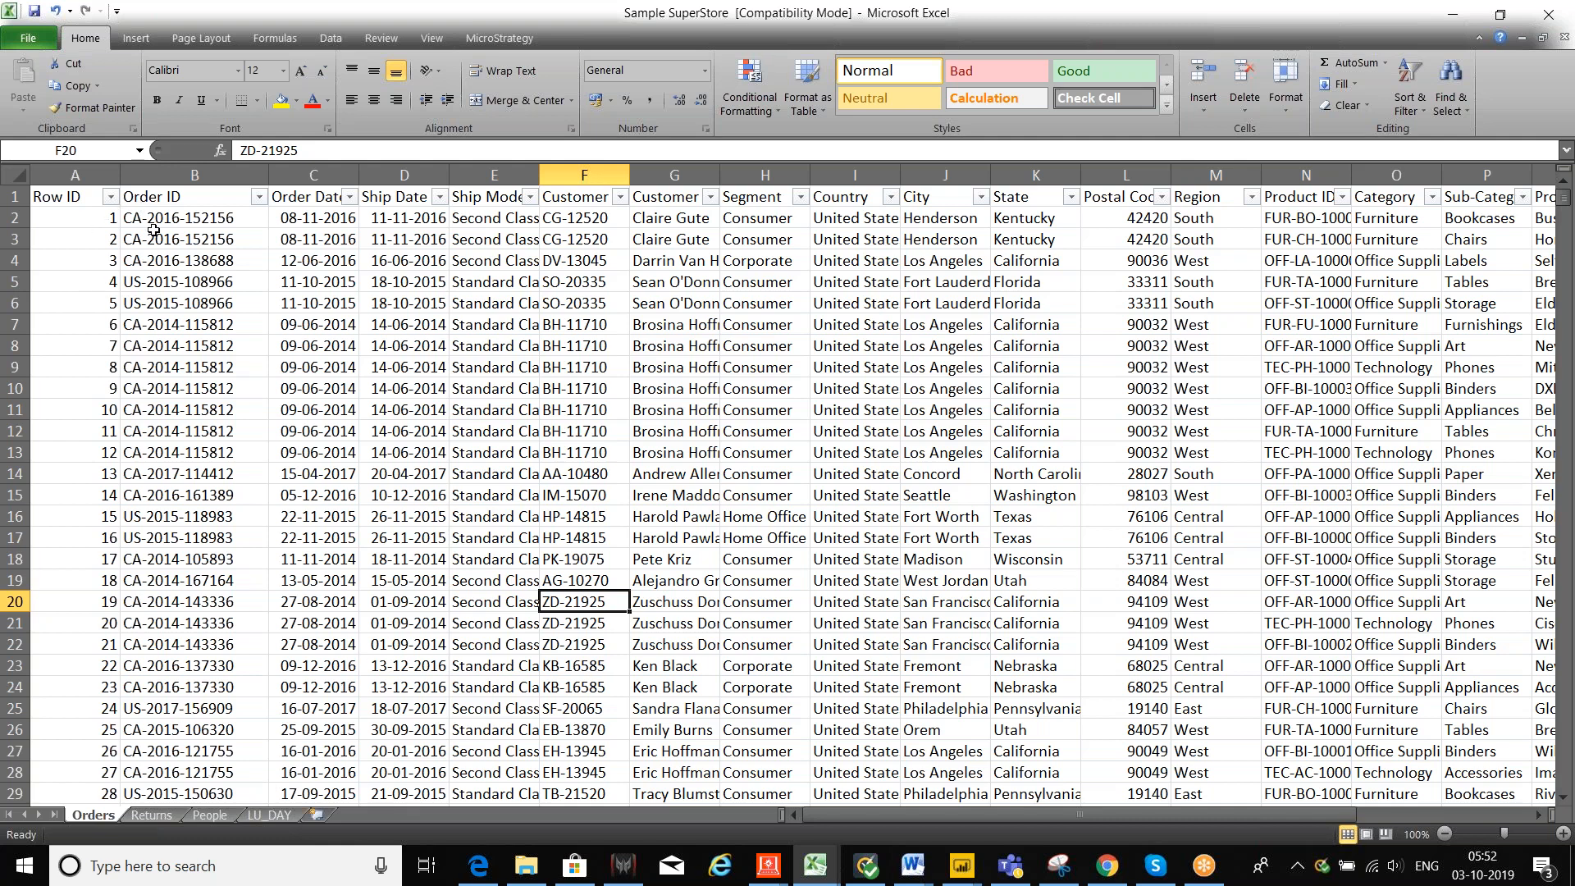
Step: Check the Order ID in cell B3, then minimize Excel to reveal Downloads
click(154, 234)
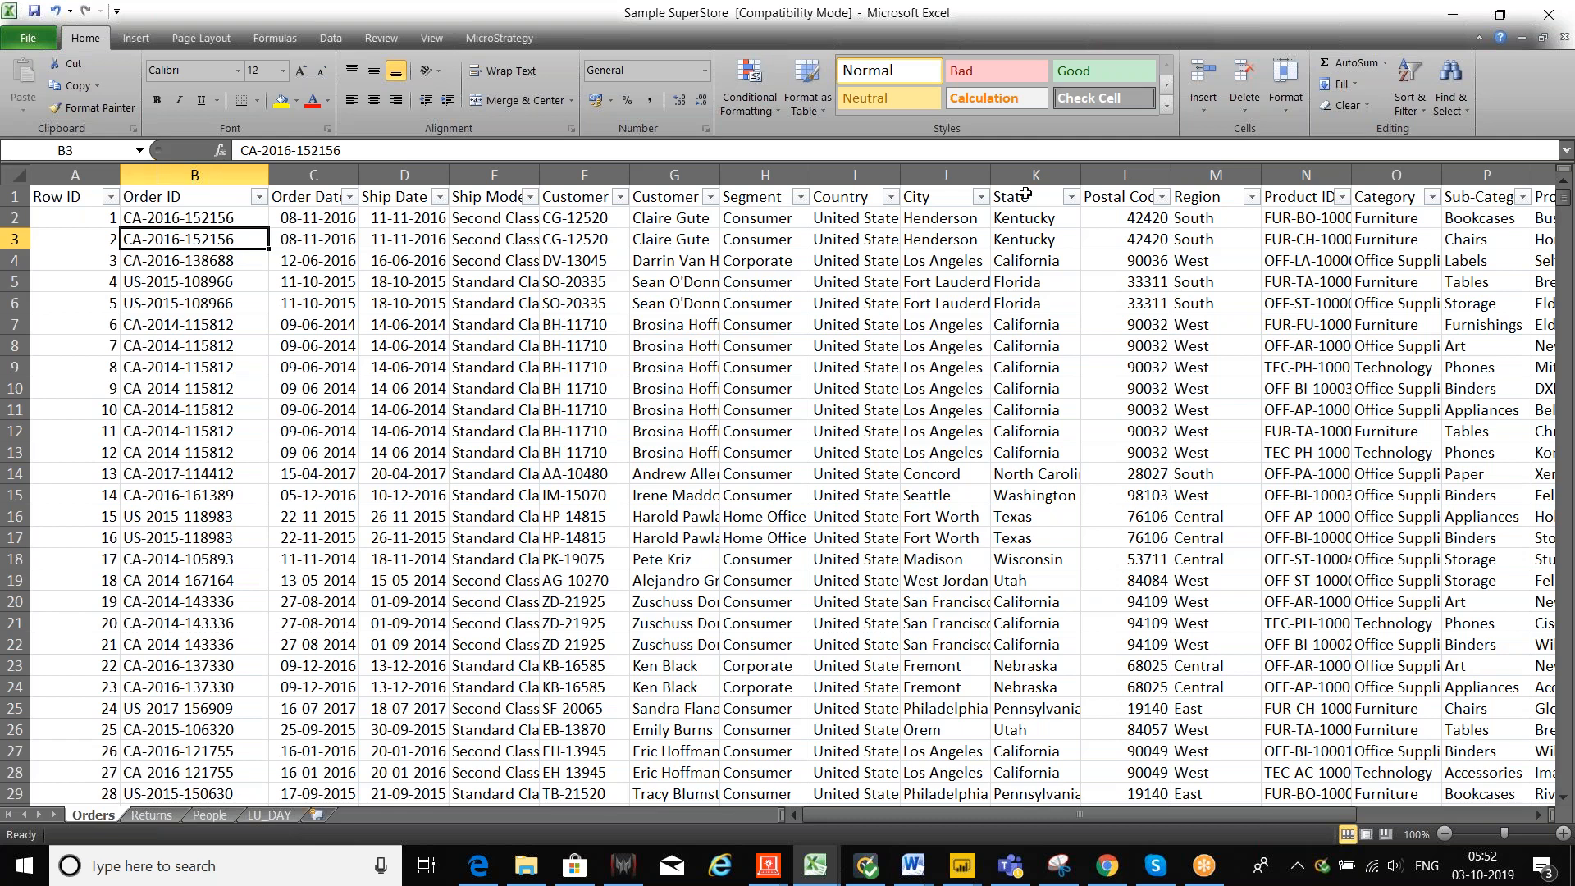
click(1452, 13)
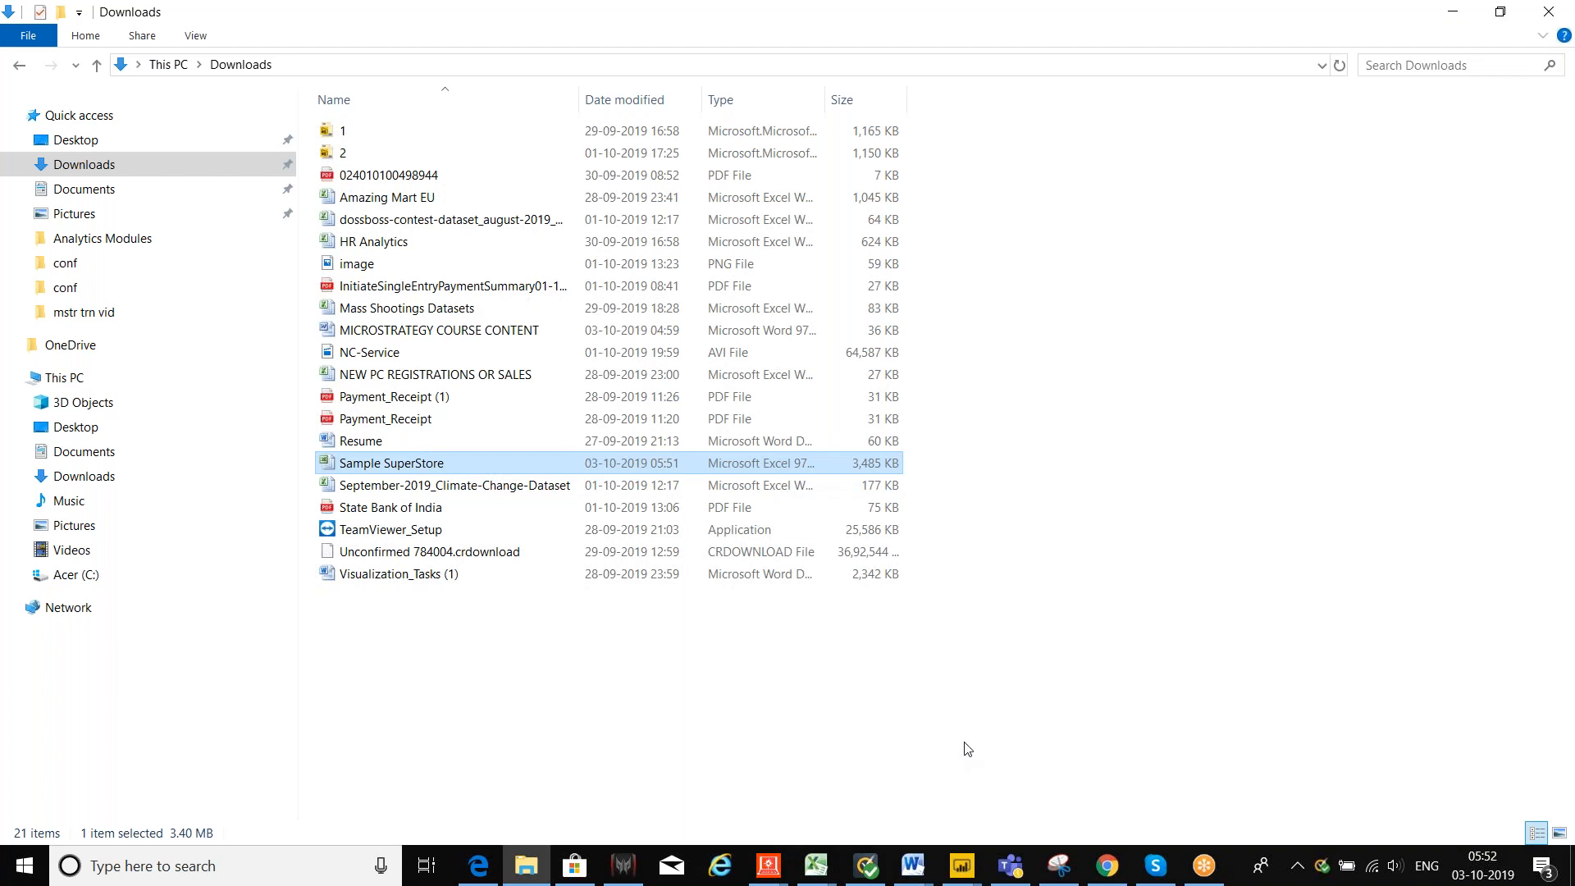
Step: Minimize the Downloads folder window to get back to the dossier
click(1453, 12)
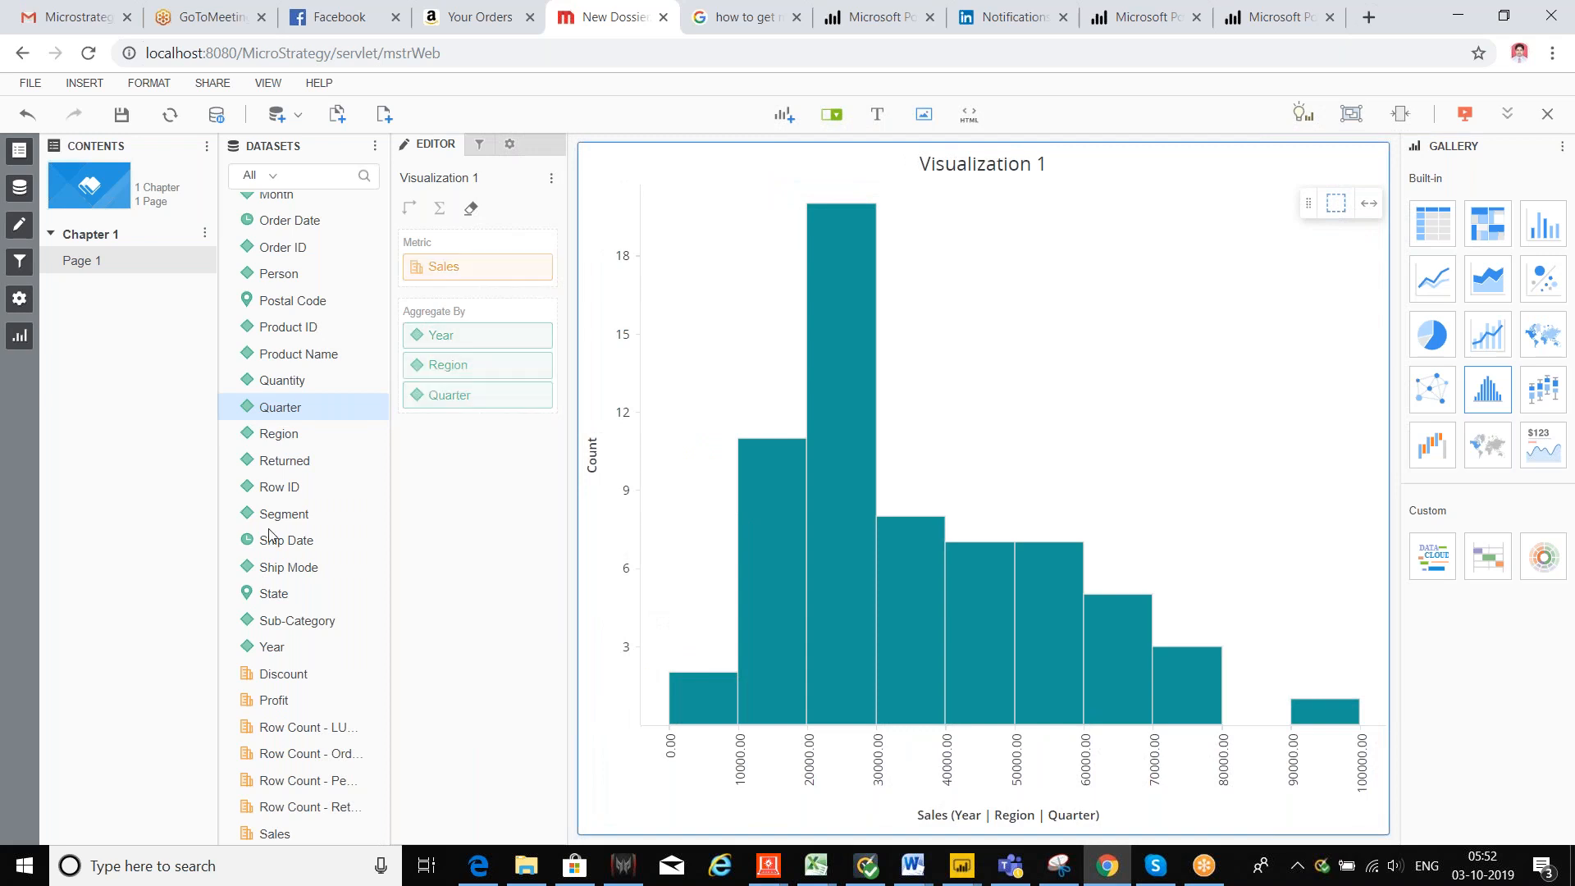
scroll(280, 489, up, 1)
scroll(280, 489, up, 3)
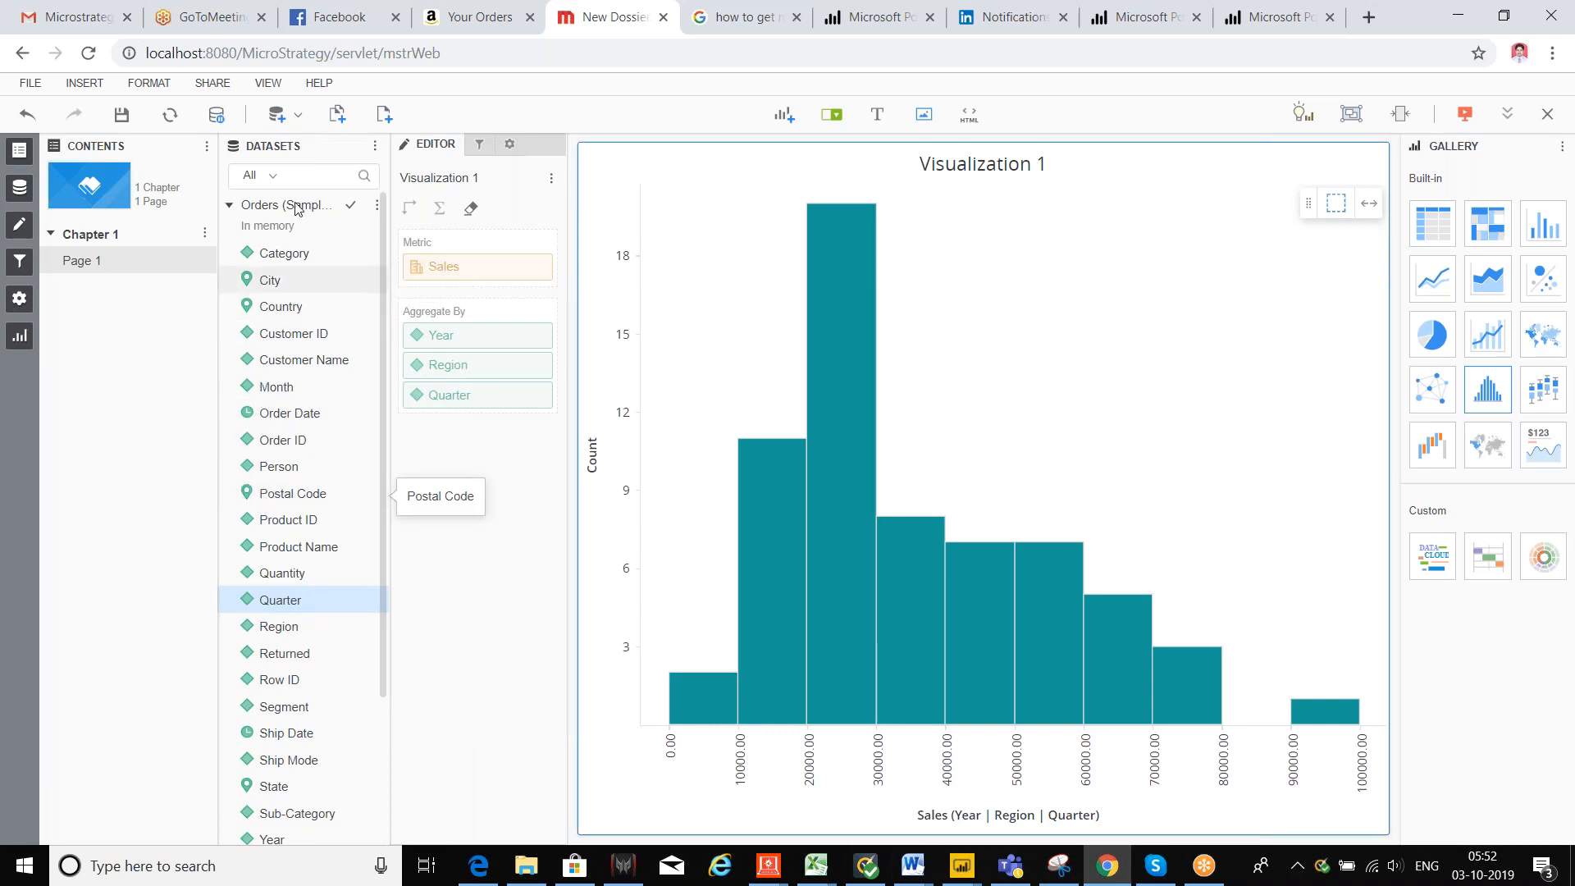
mouse_move(930, 529)
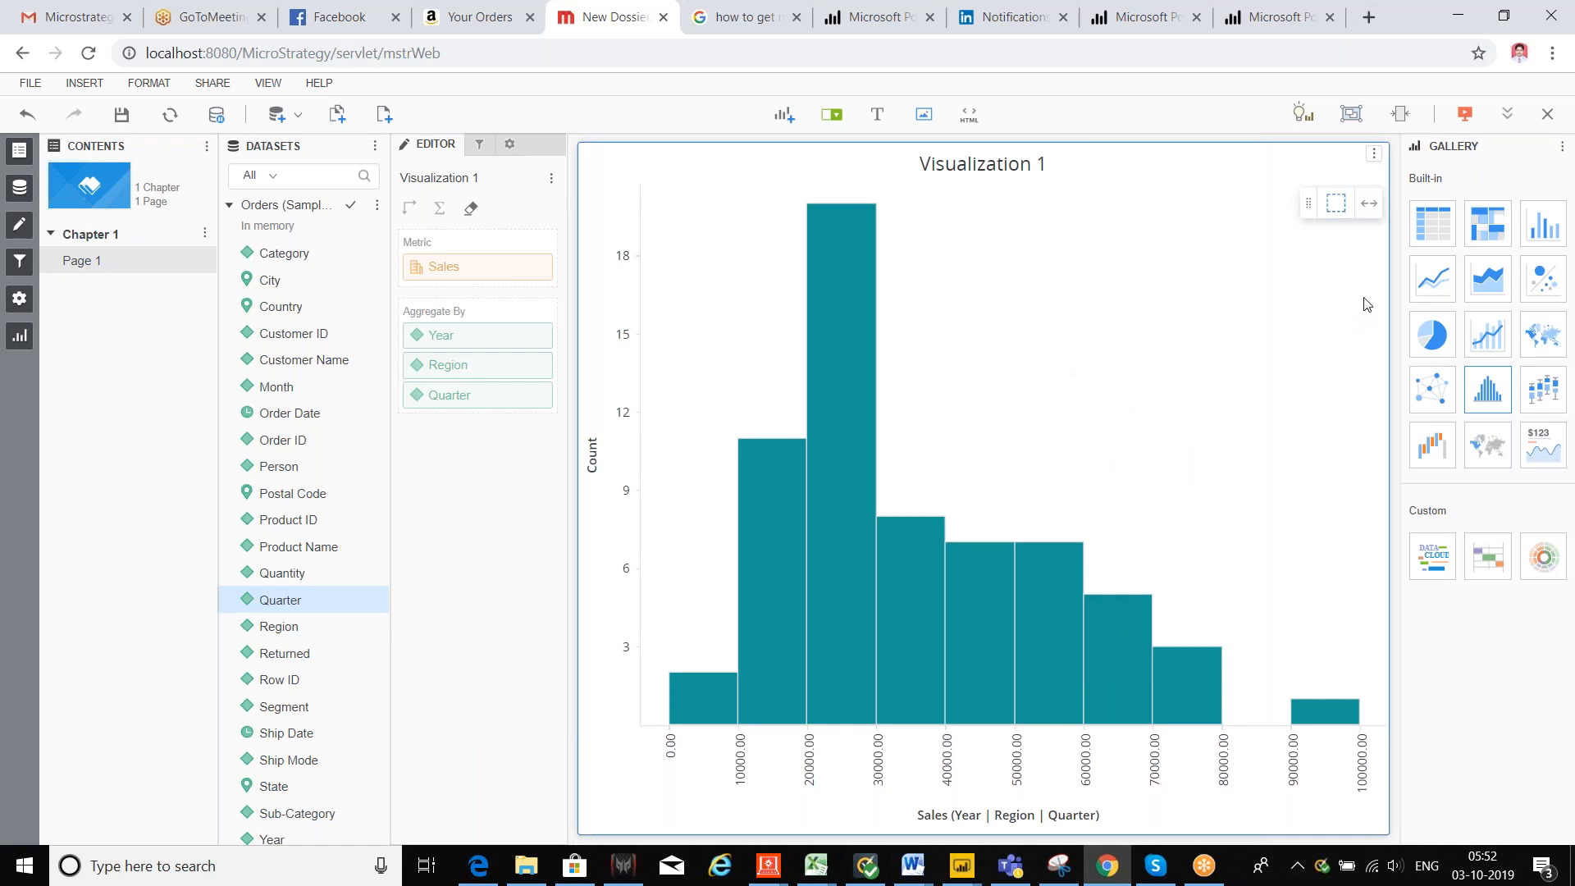
mouse_move(1545, 341)
click(443, 55)
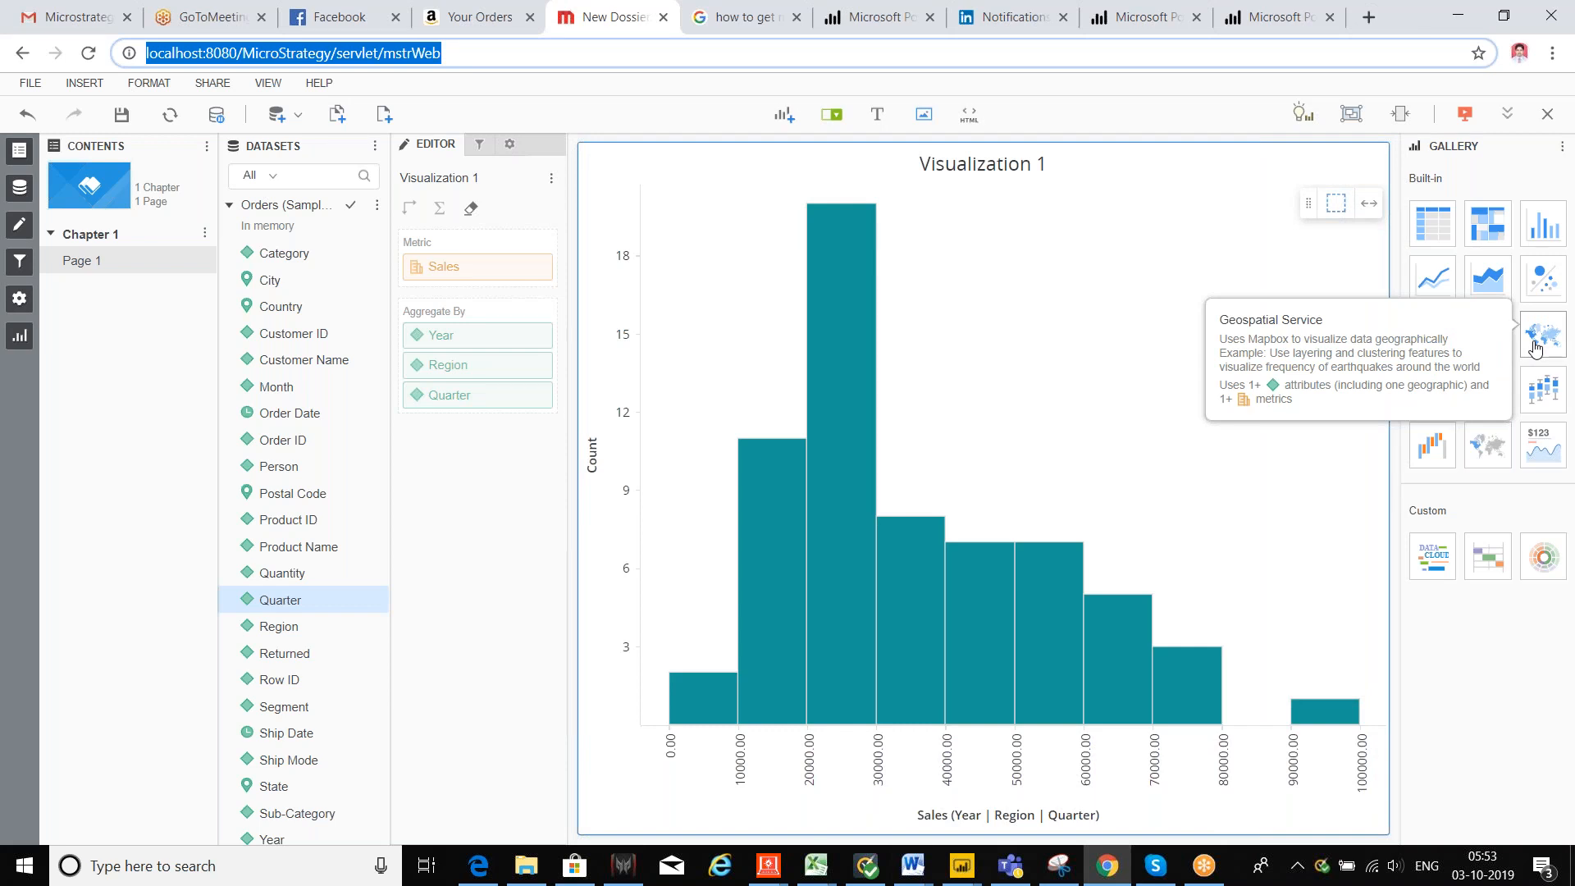
Step: Change Visualization 1 to a Geospatial Service map, then select the page address
click(1536, 349)
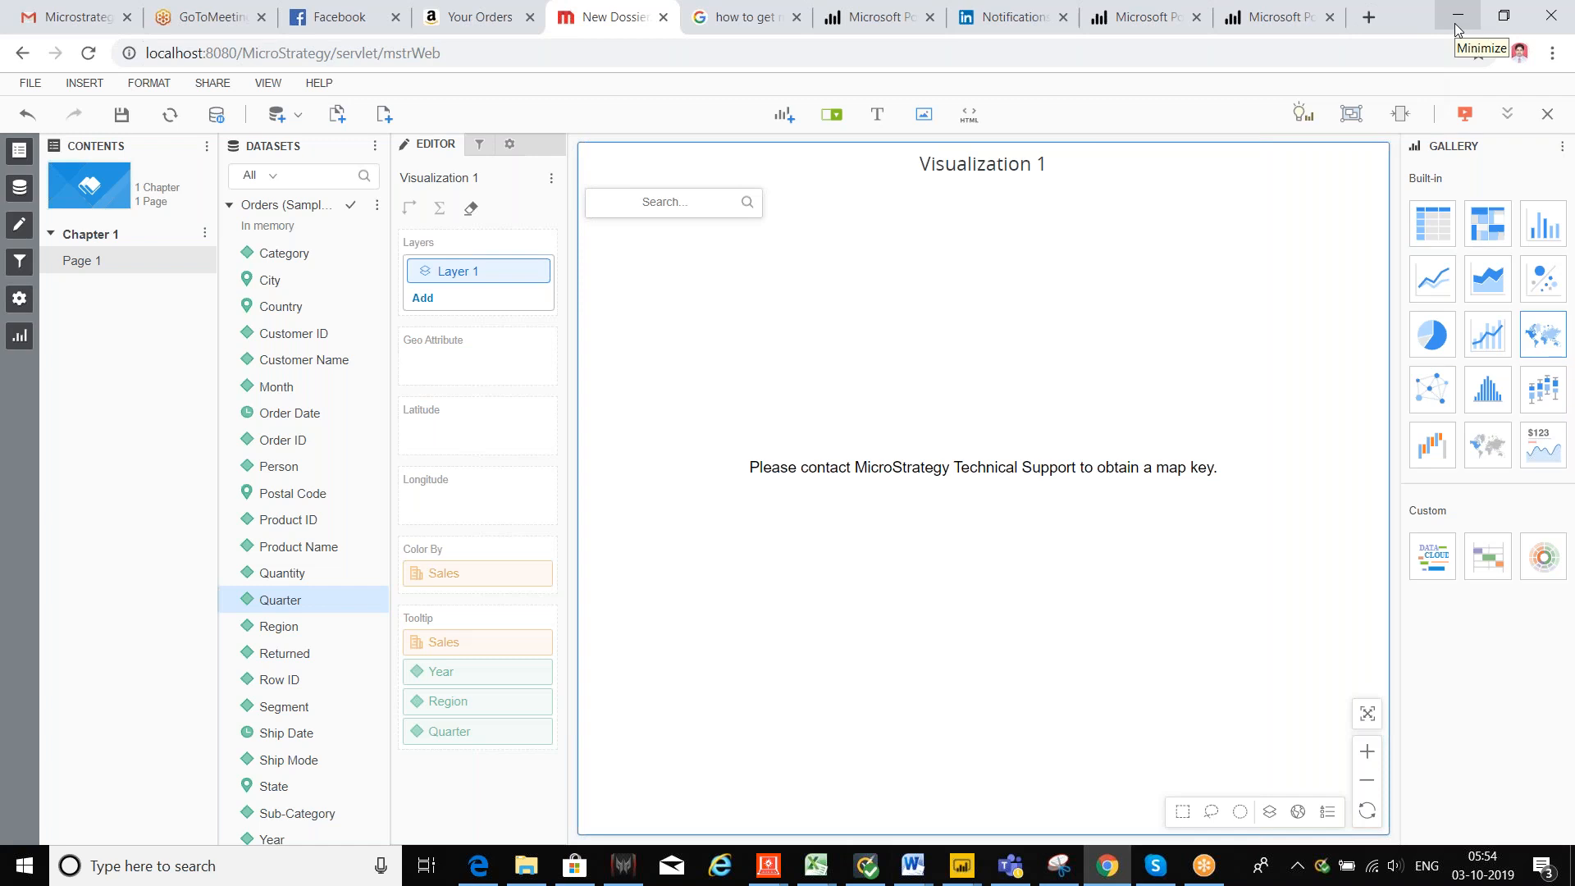
click(506, 52)
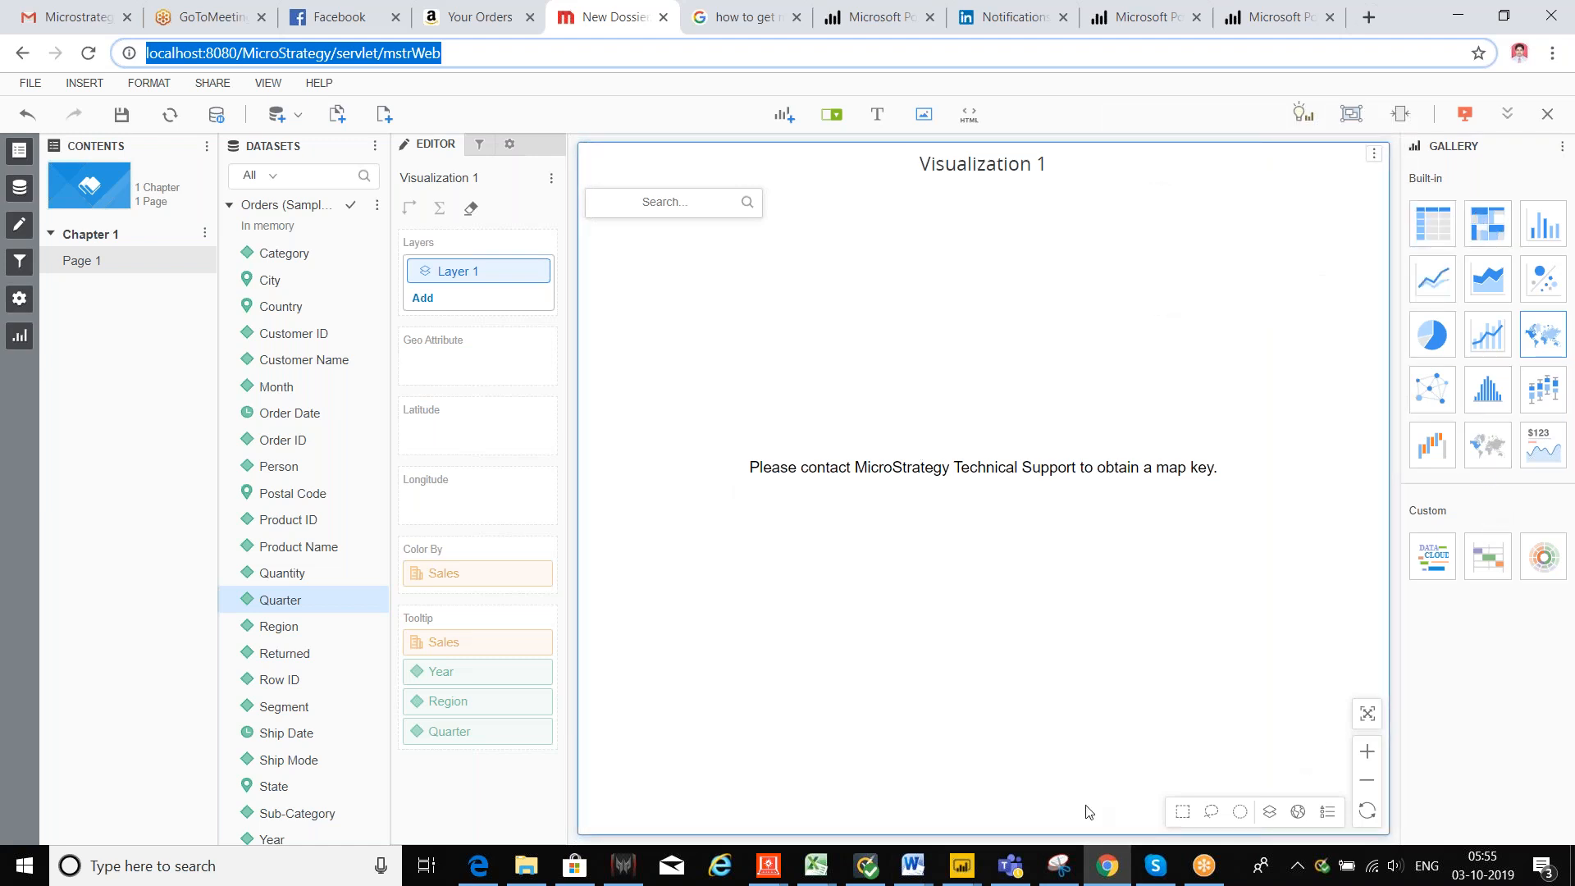
Step: Switch between the Book1 and Saham workbooks and select the Project Creation topic
click(815, 863)
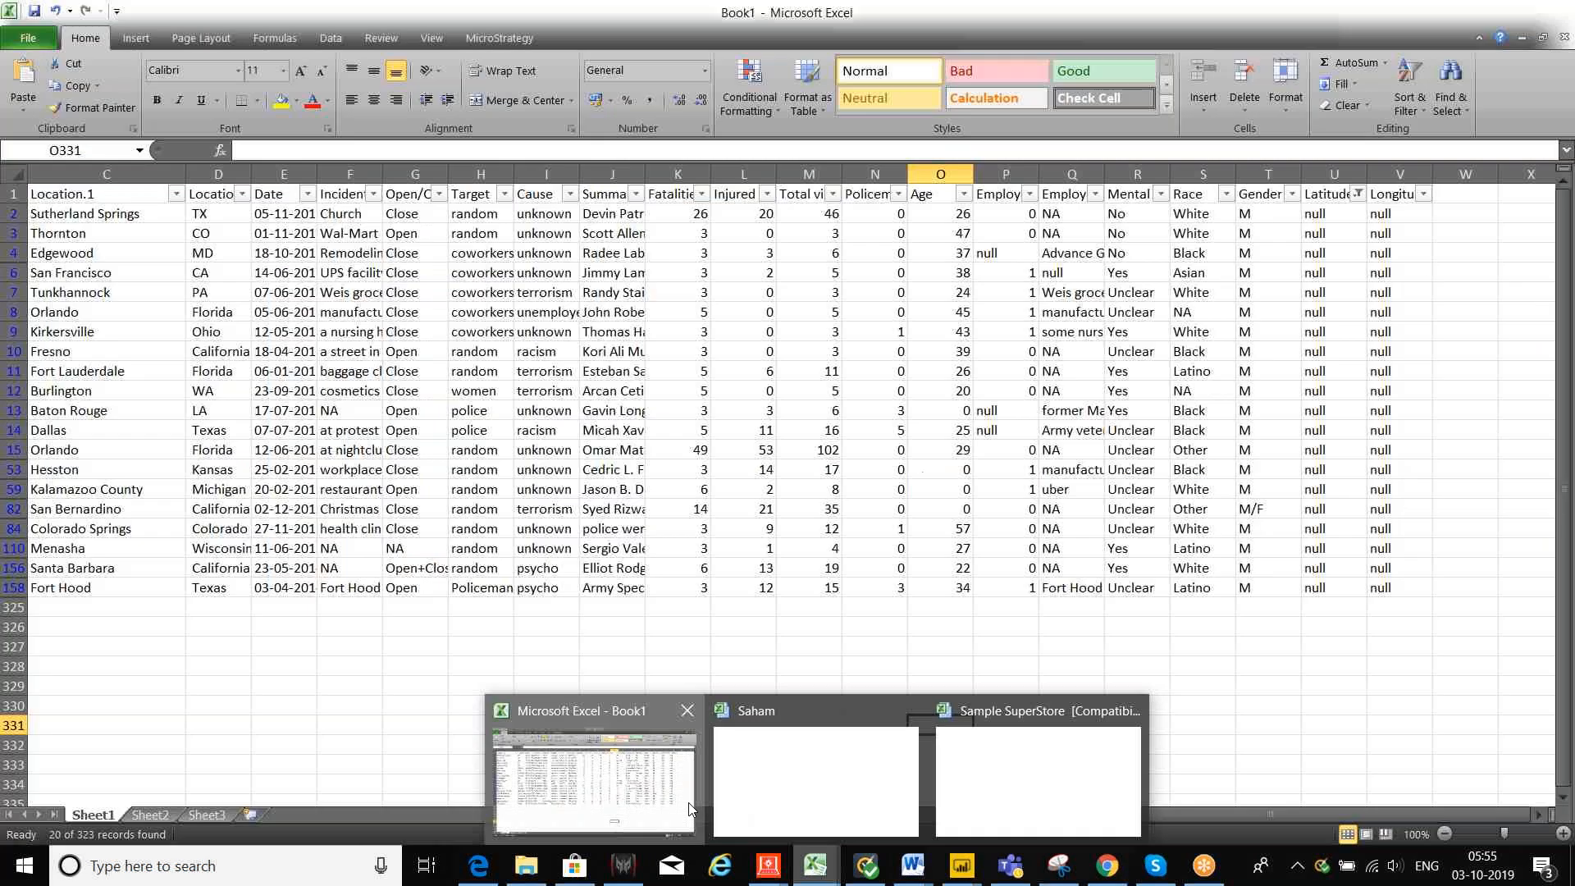
click(689, 808)
click(814, 865)
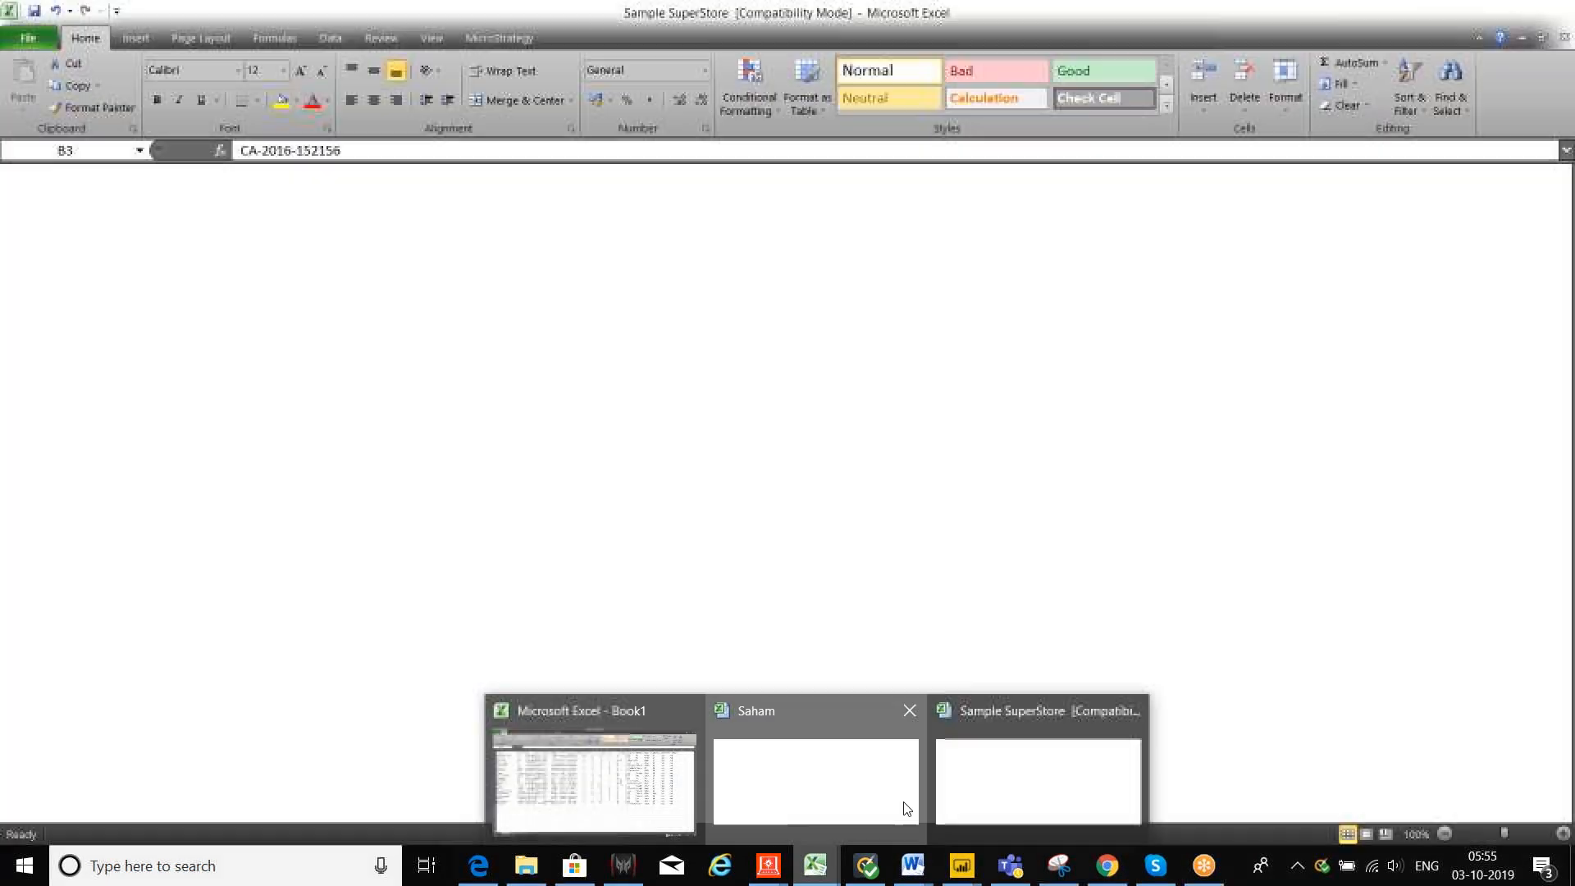
click(906, 808)
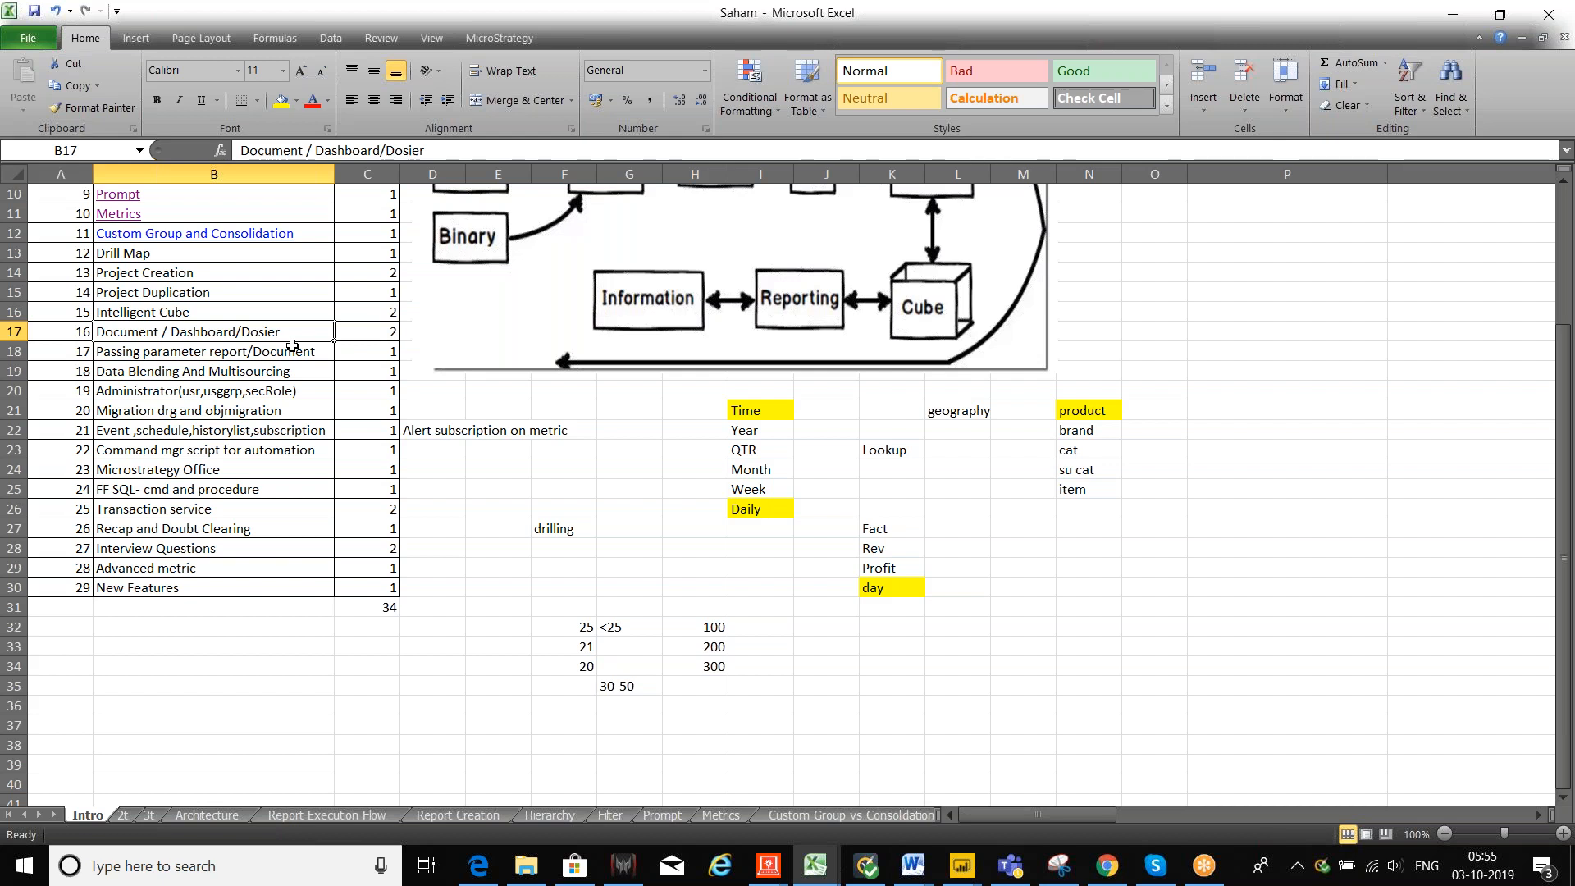
scroll(292, 345, up, 2)
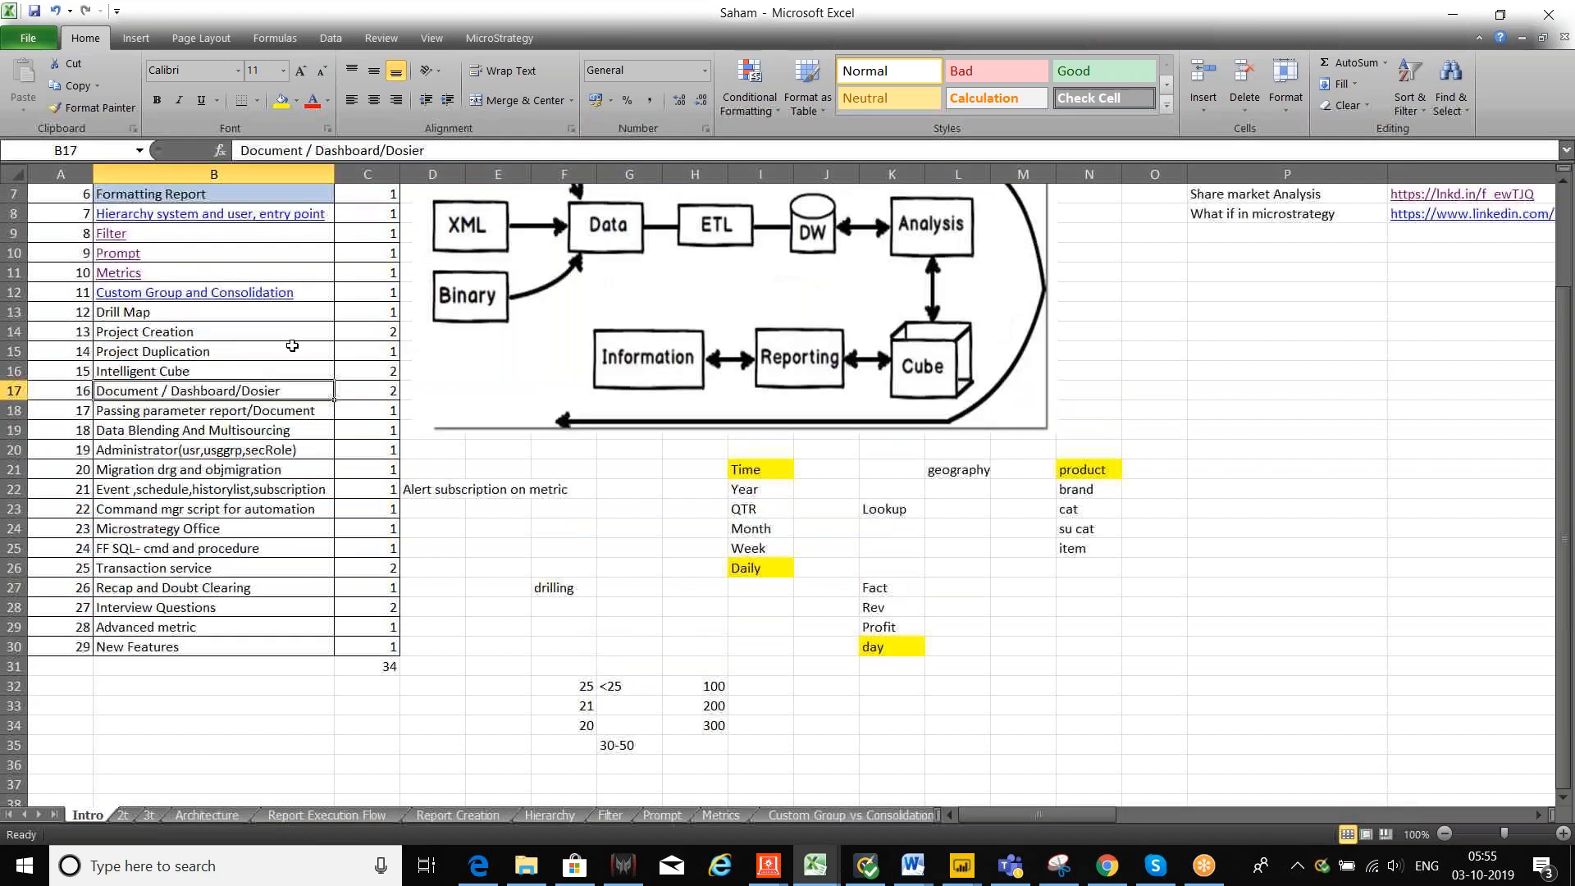
click(143, 392)
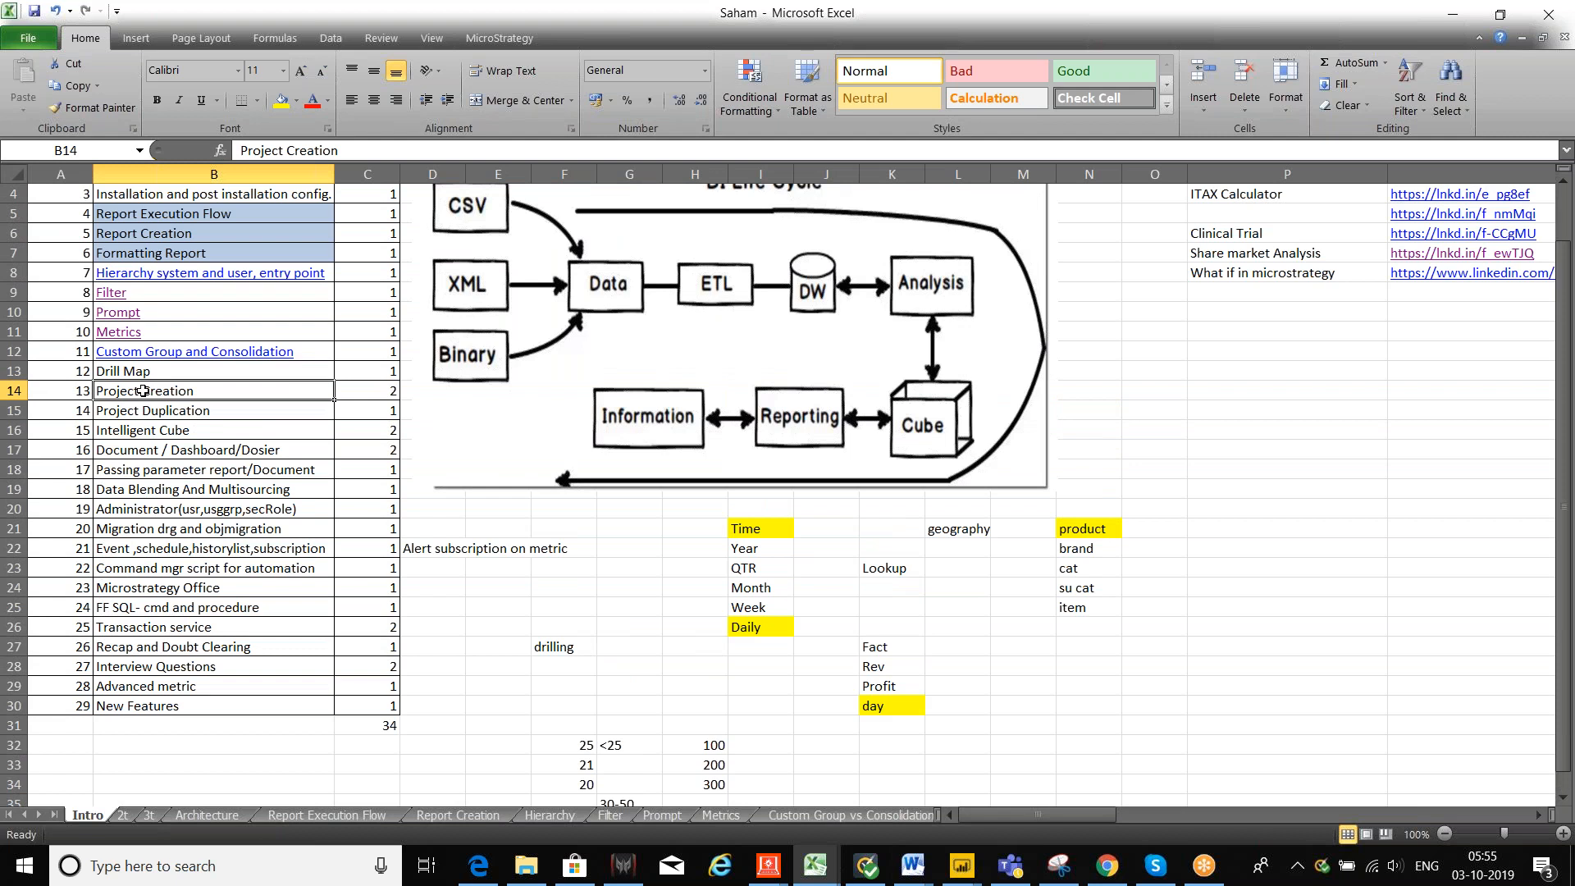
Step: Bring the MicroStrategy Developer window to the front from the taskbar
click(769, 866)
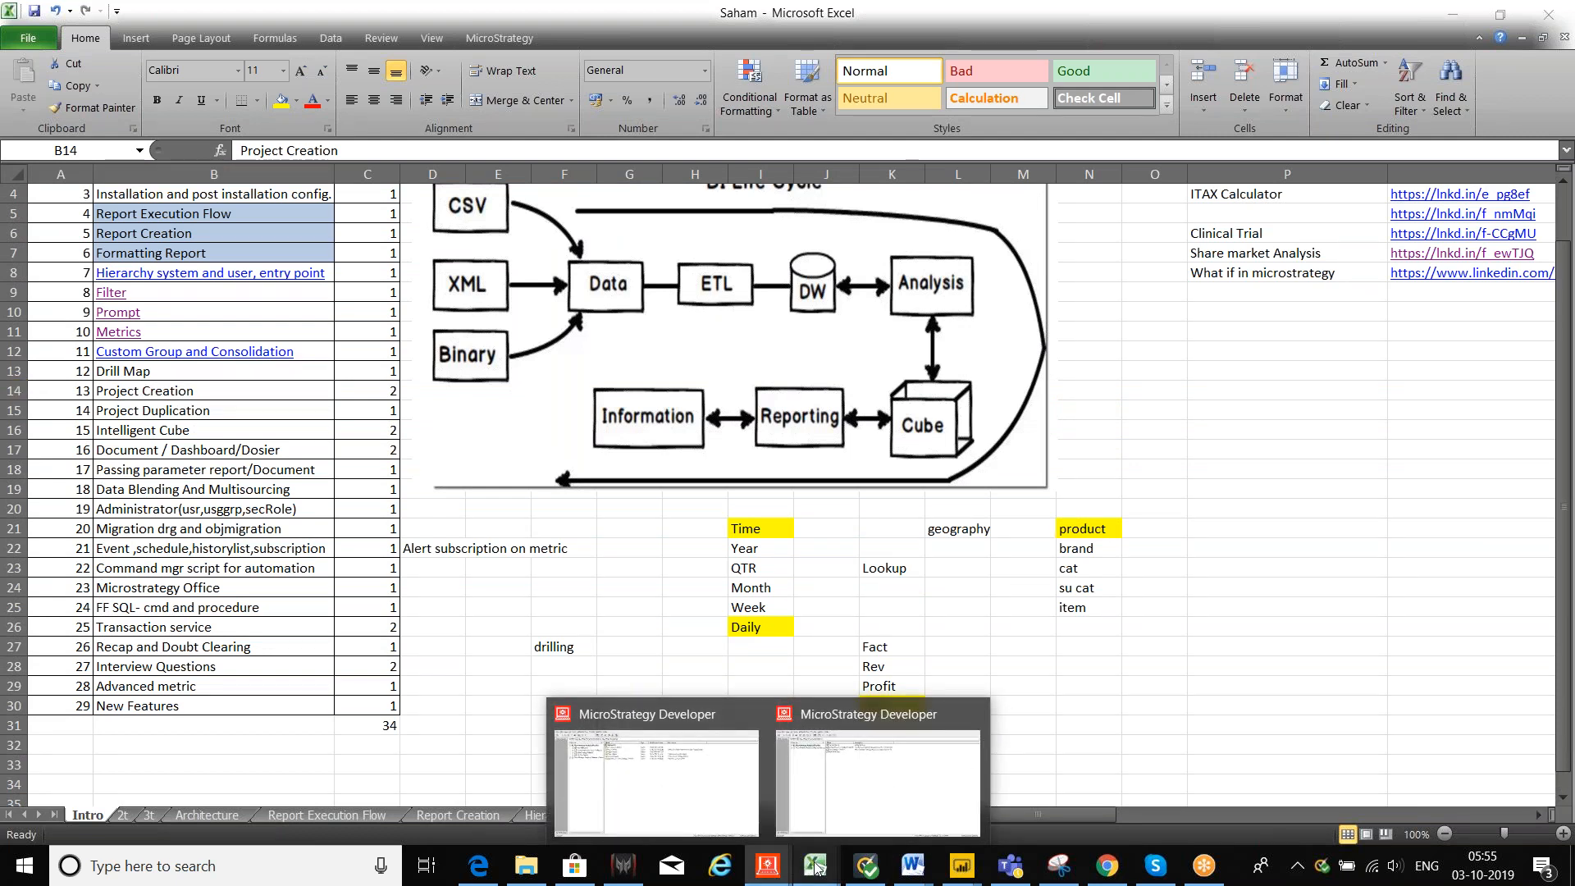
click(817, 866)
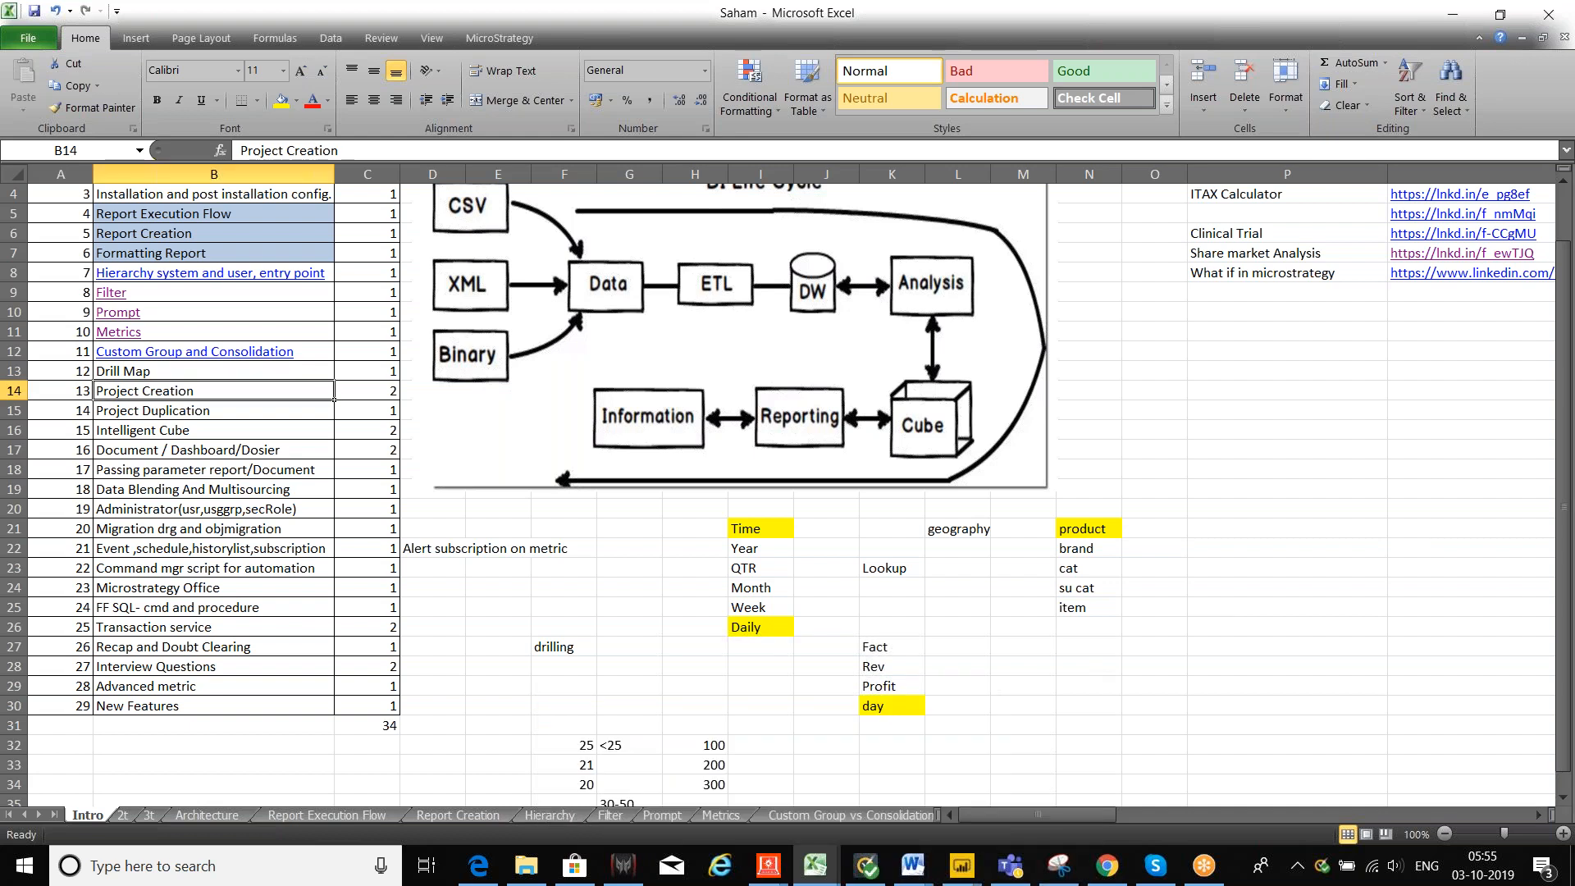
click(780, 868)
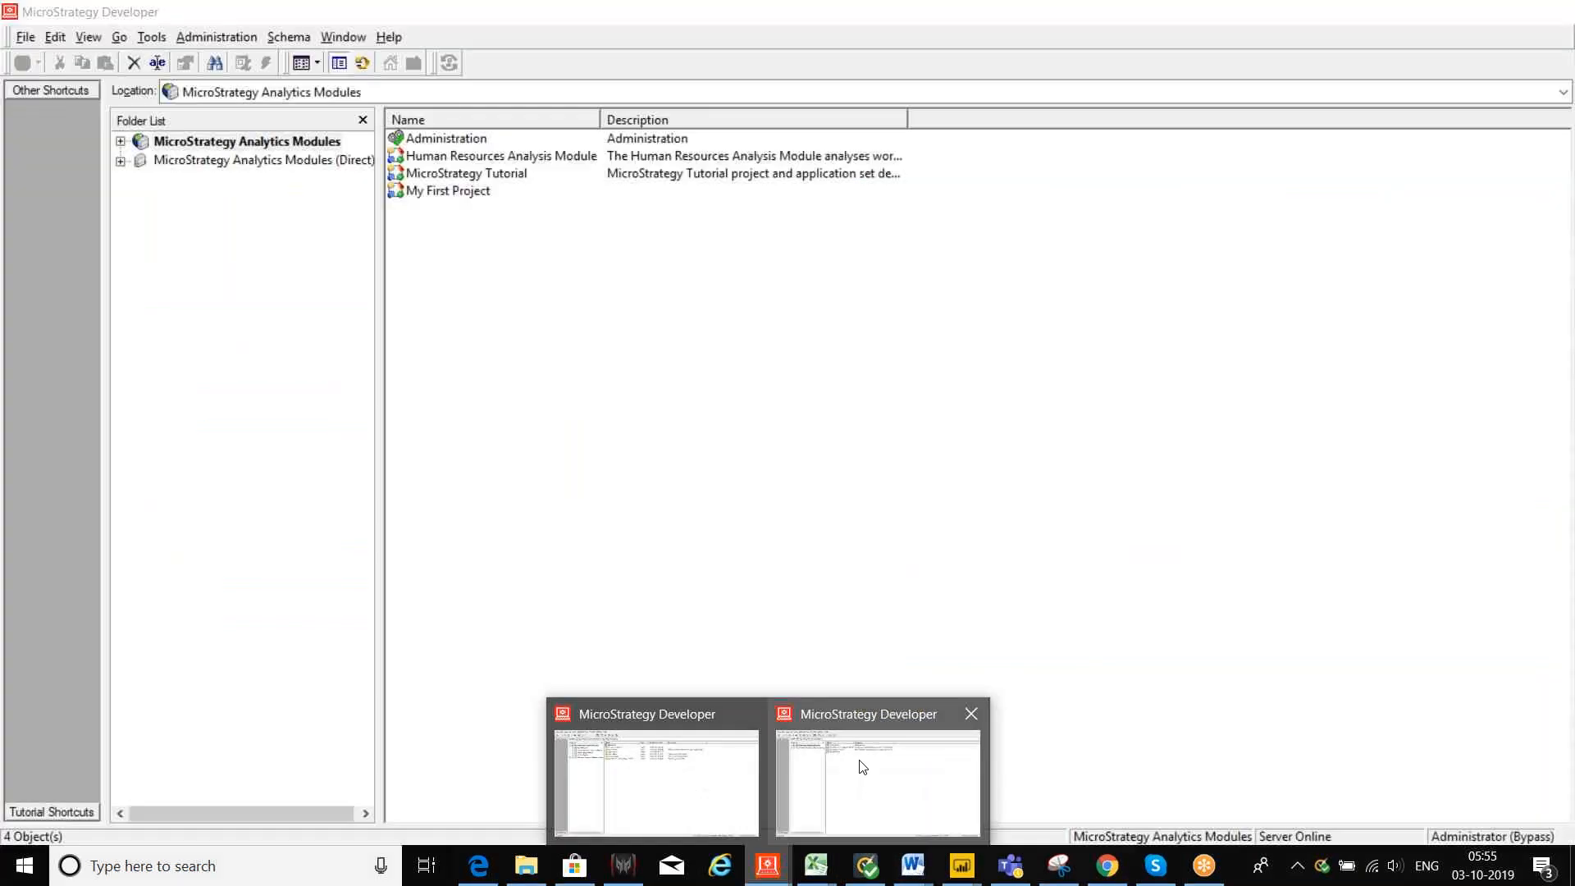
Step: Expand MicroStrategy Analytics Modules in the second Developer window, then return to the Web dossier in Chrome
click(863, 766)
click(119, 142)
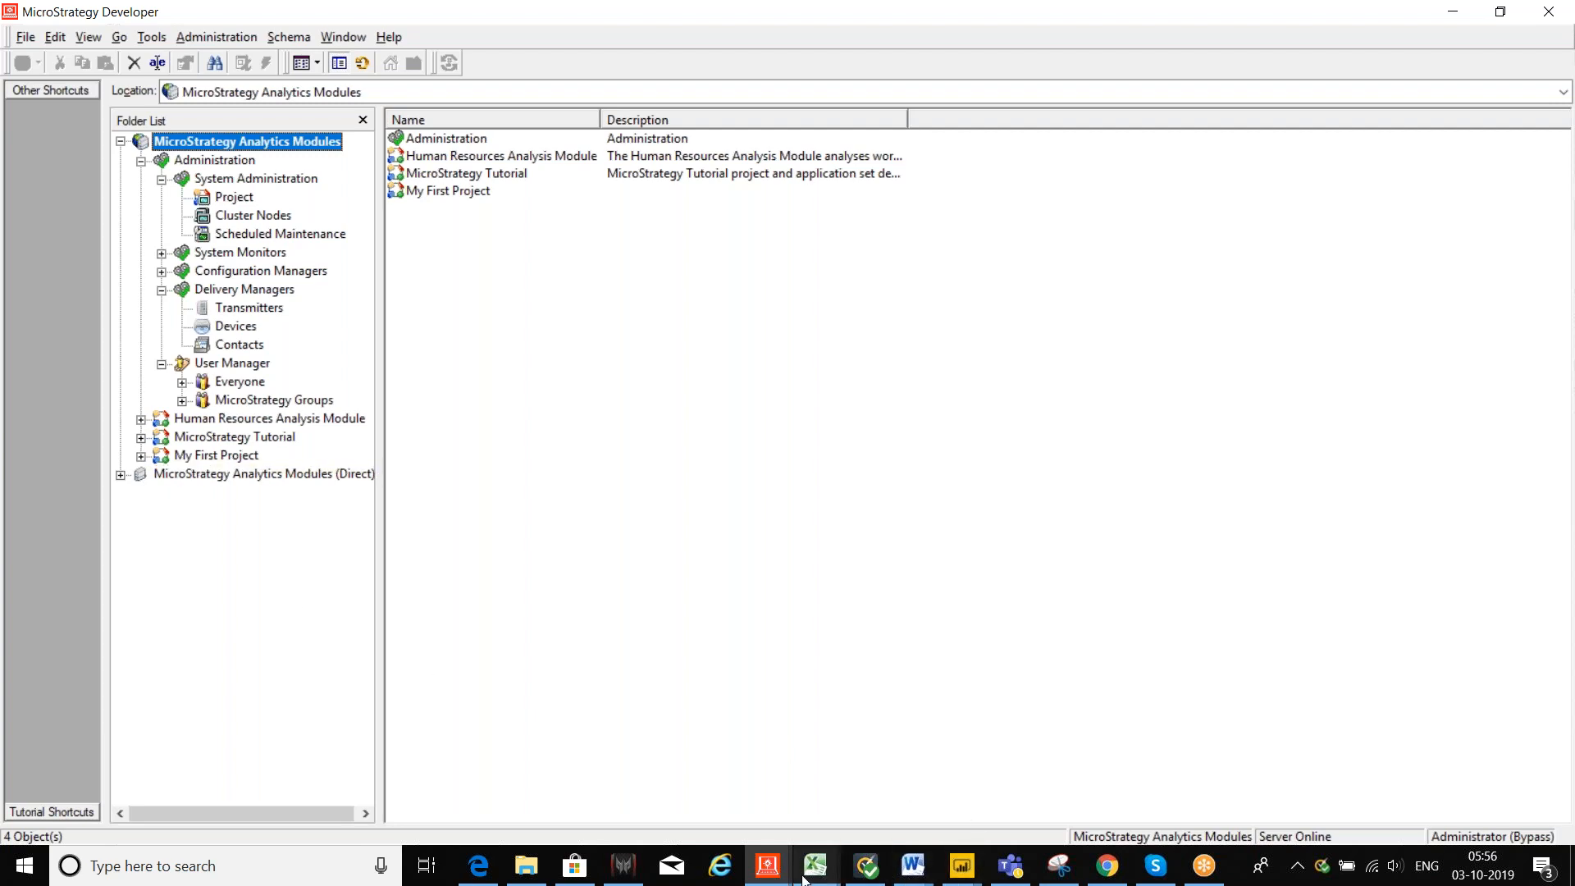
mouse_move(800, 878)
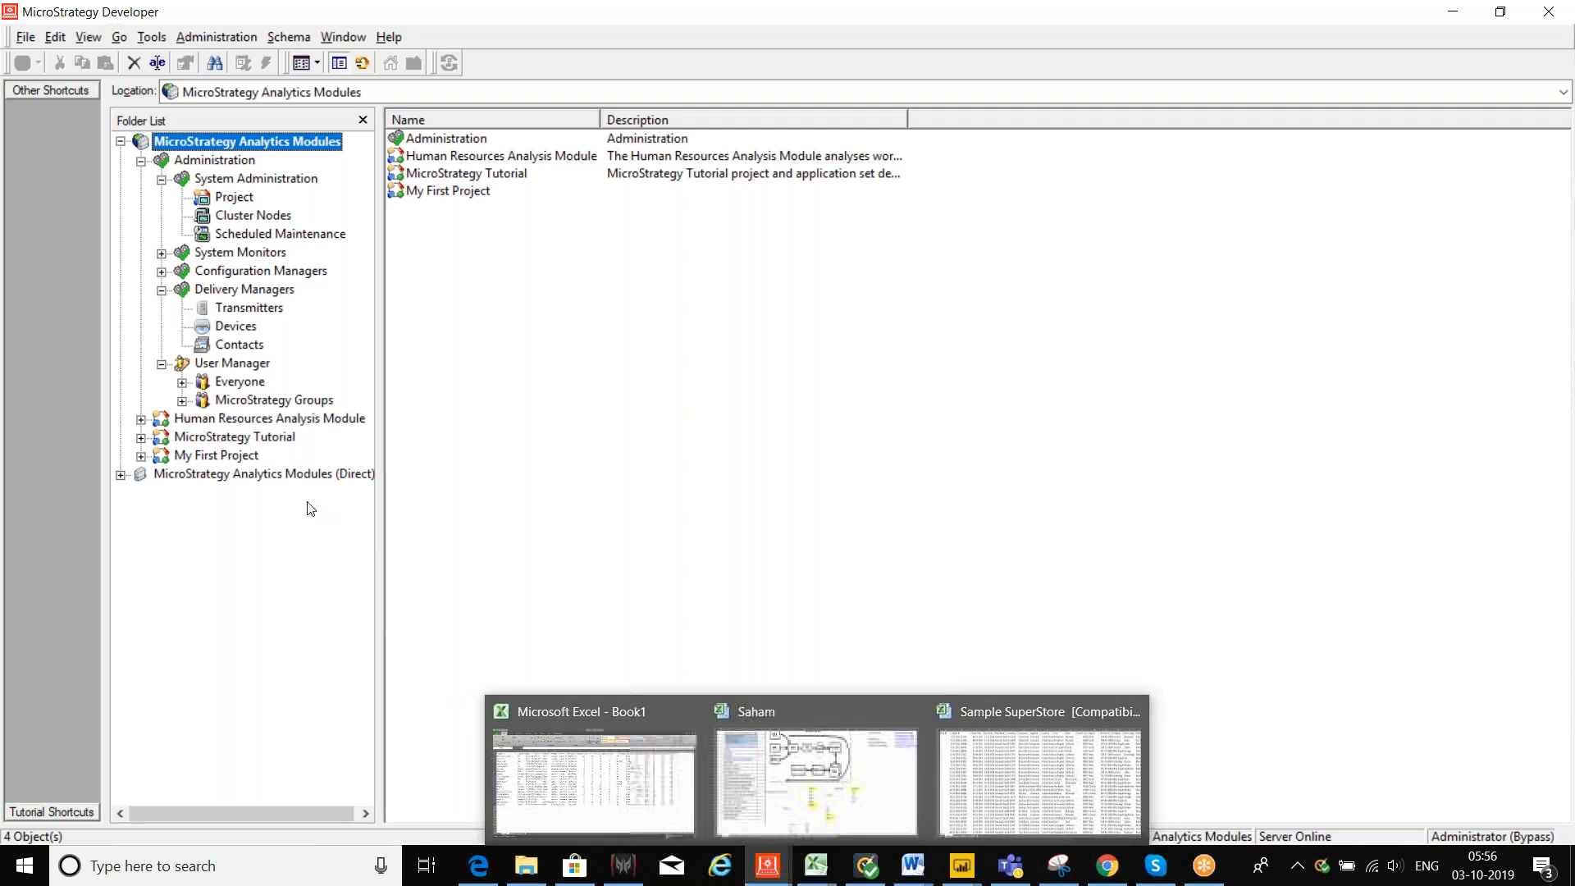
click(1107, 865)
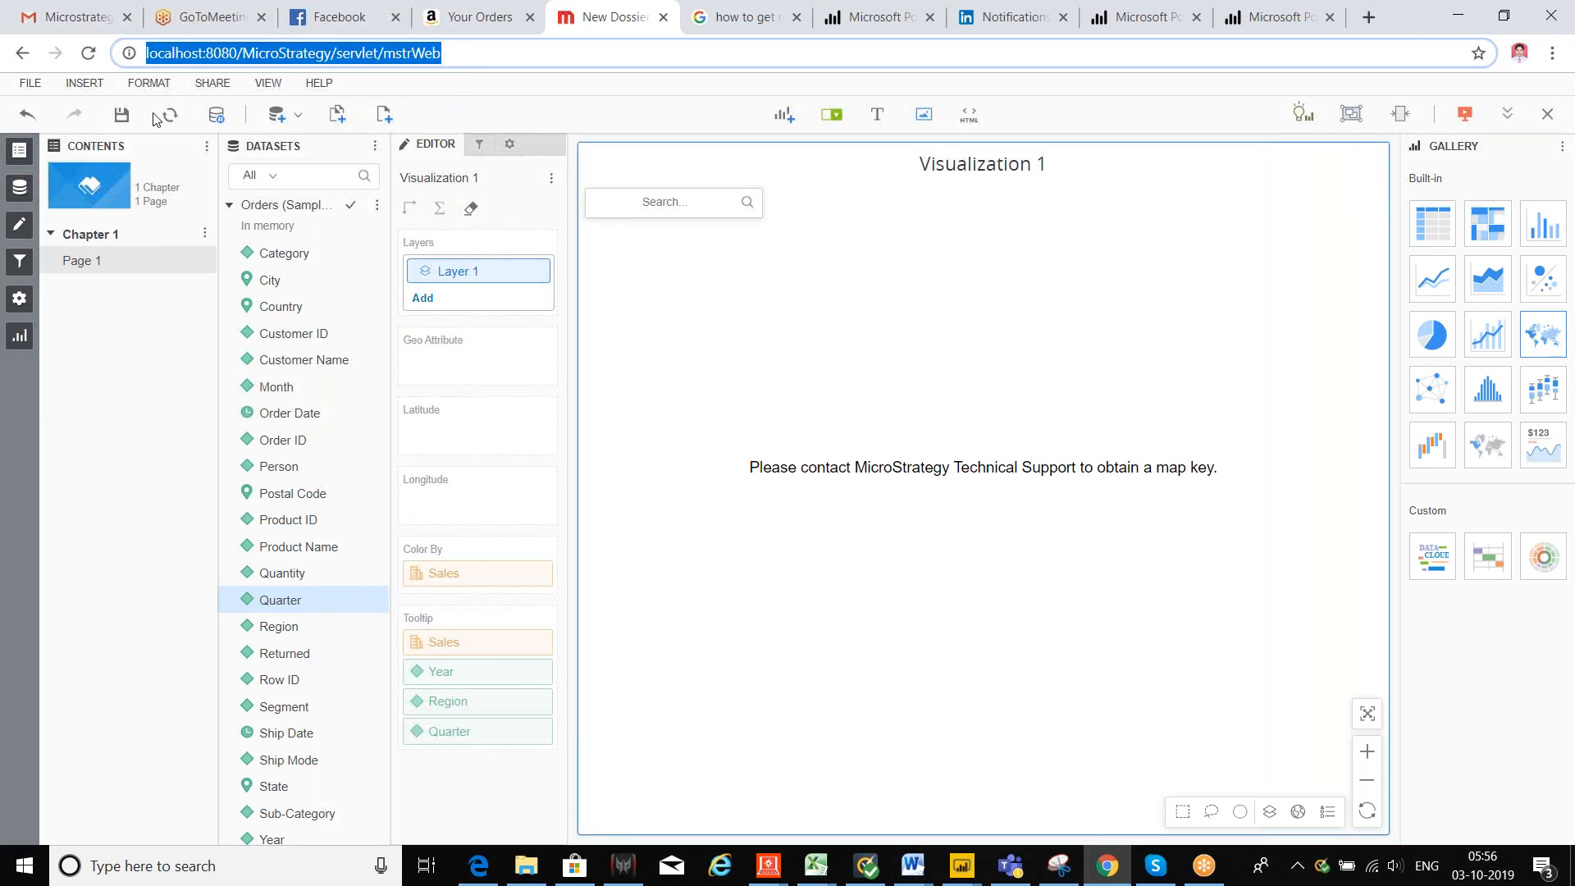
Step: Reload MicroStrategy Web, open the MicroStrategy Tutorial project and create a new empty dossier
click(469, 54)
key(Return)
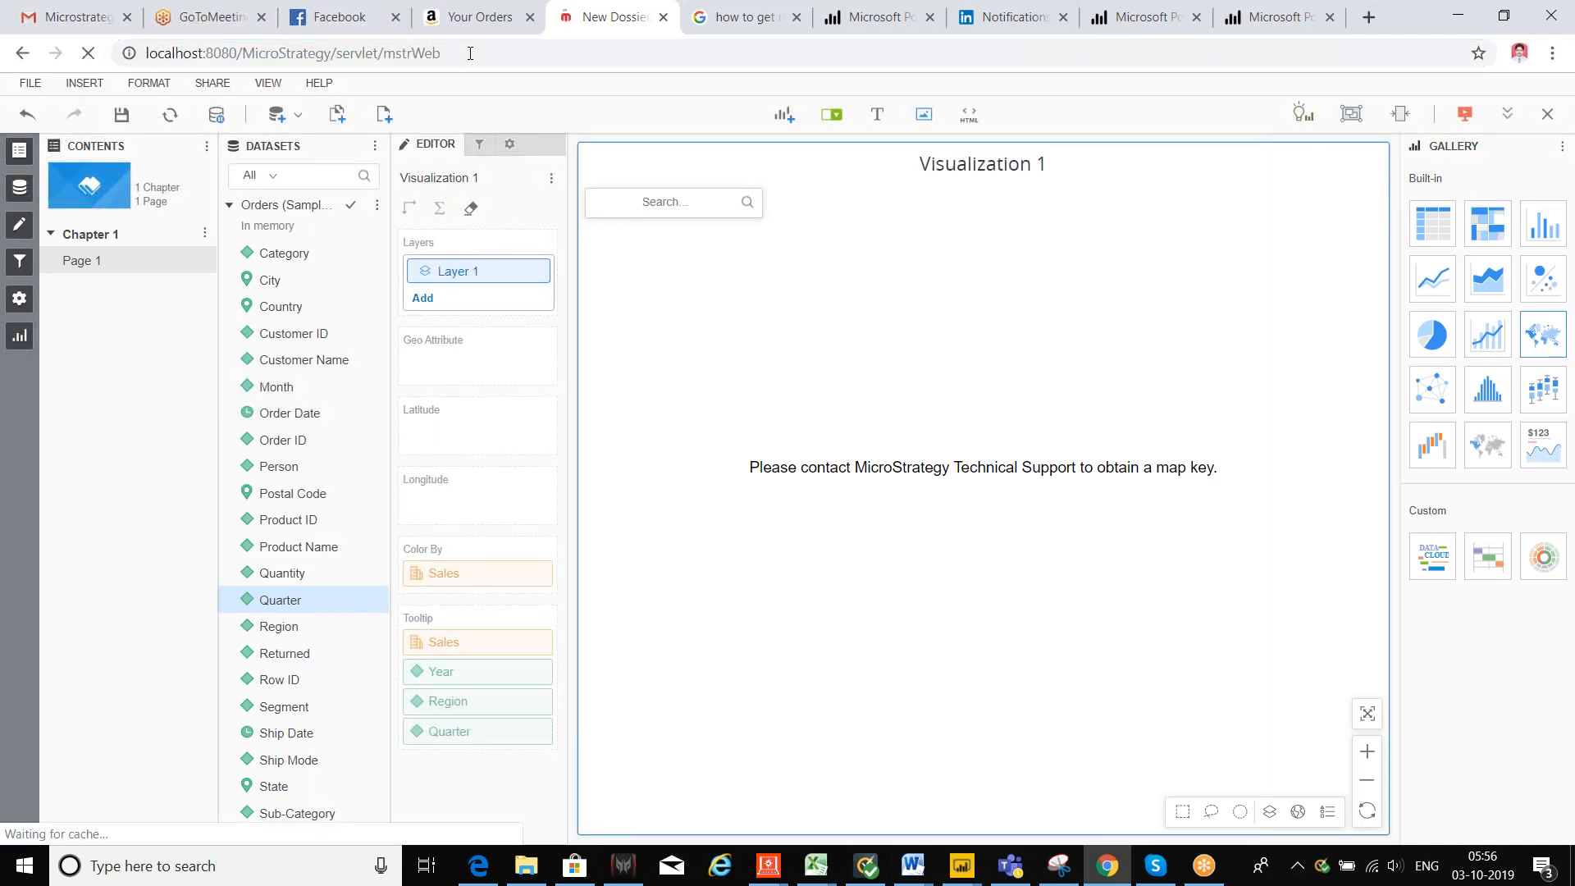
click(844, 189)
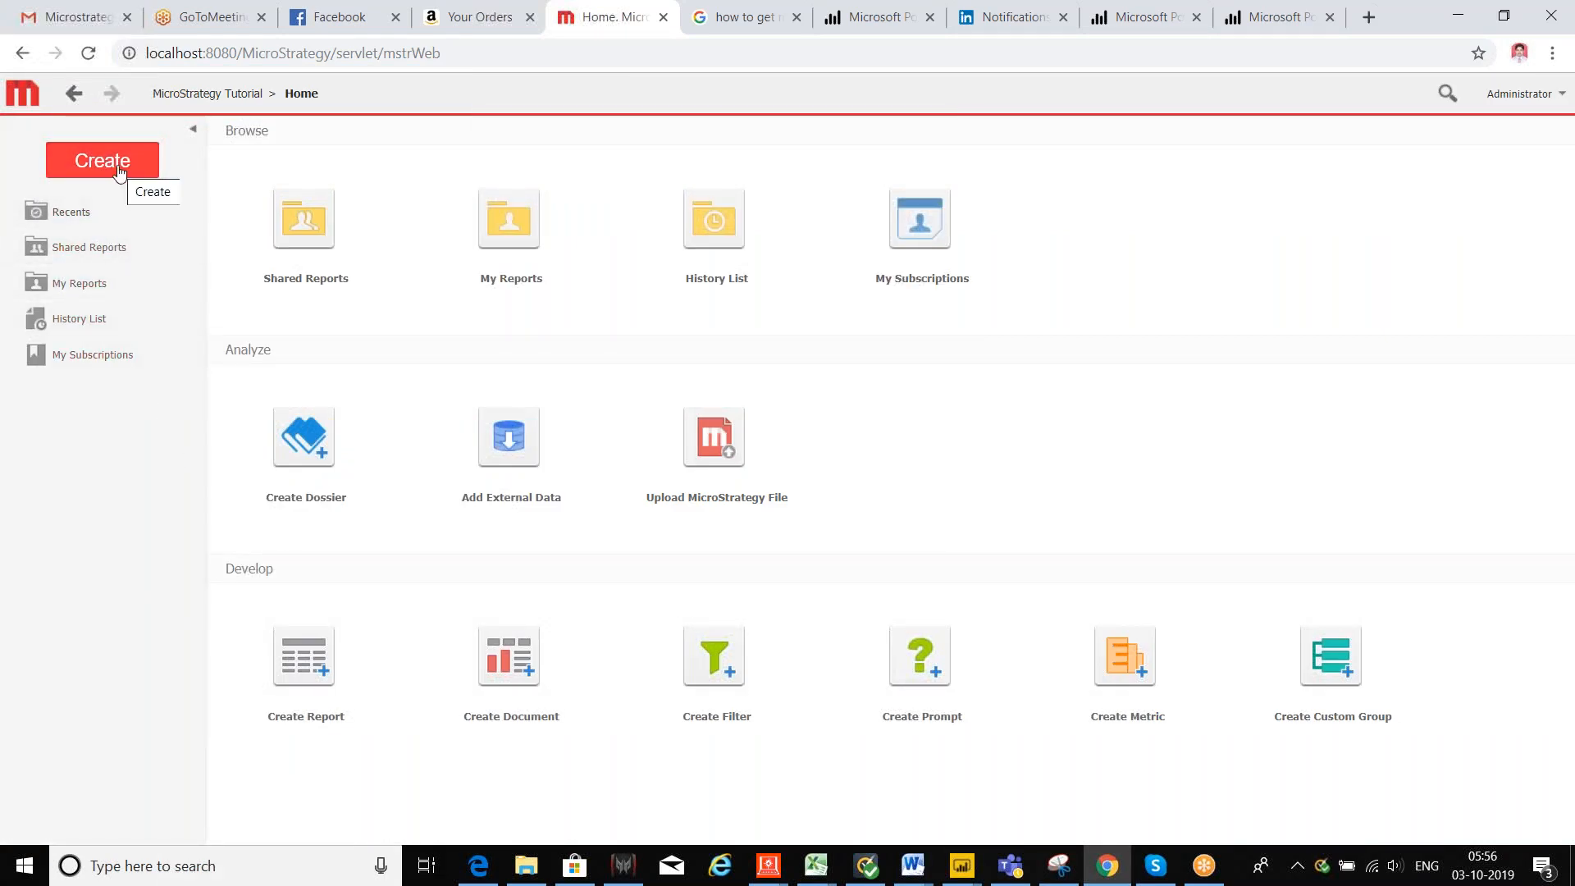
click(326, 486)
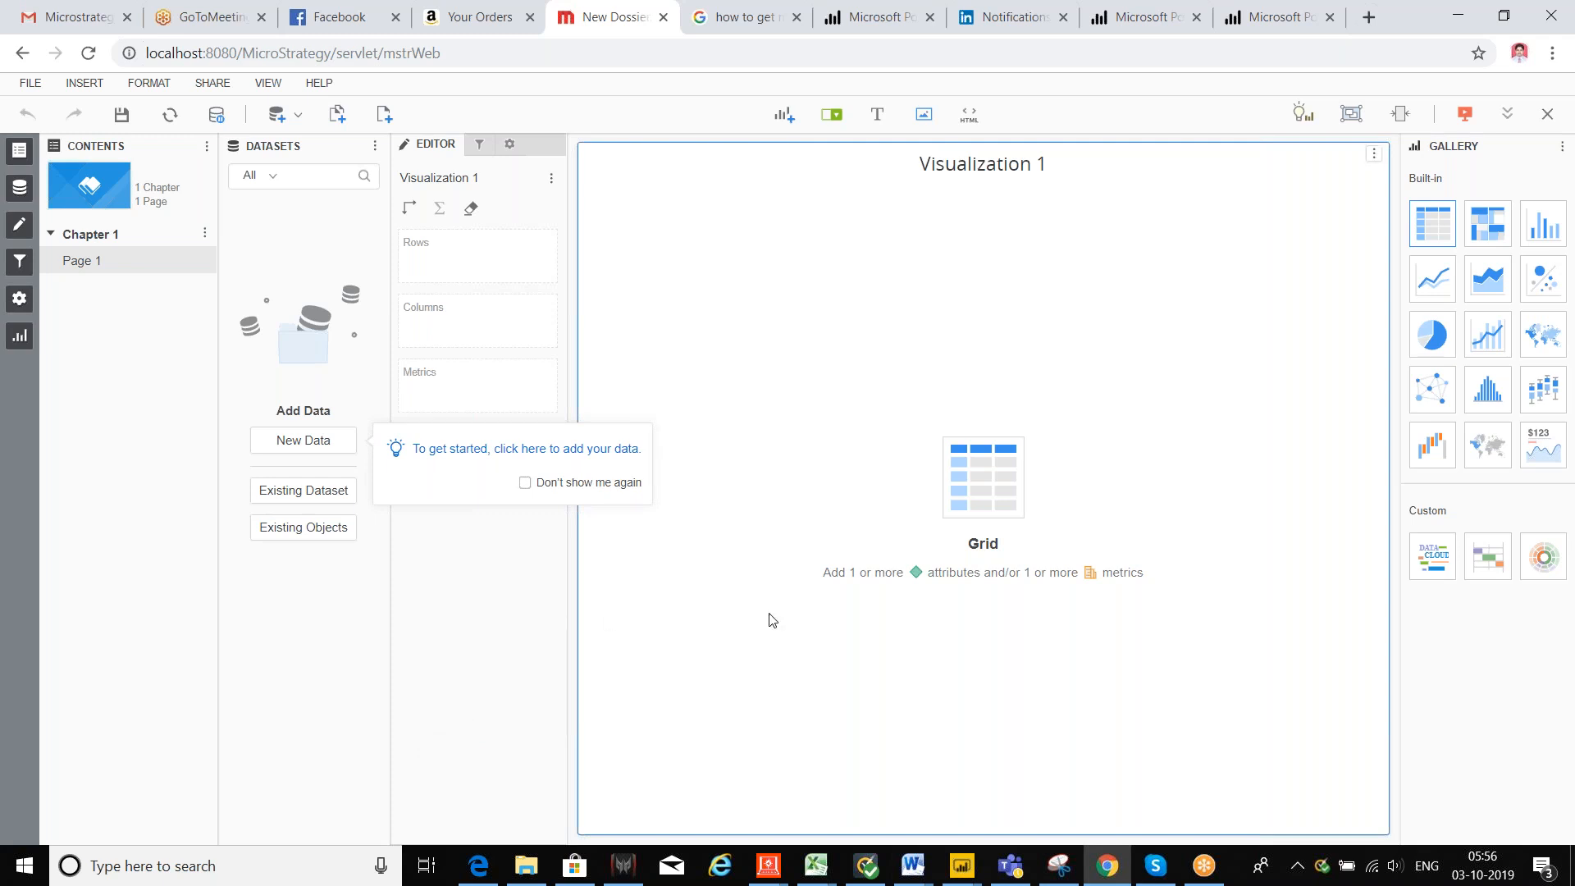
Step: Dismiss the 'To get started' tip and choose Existing Dataset to list Shared Reports folders
click(807, 621)
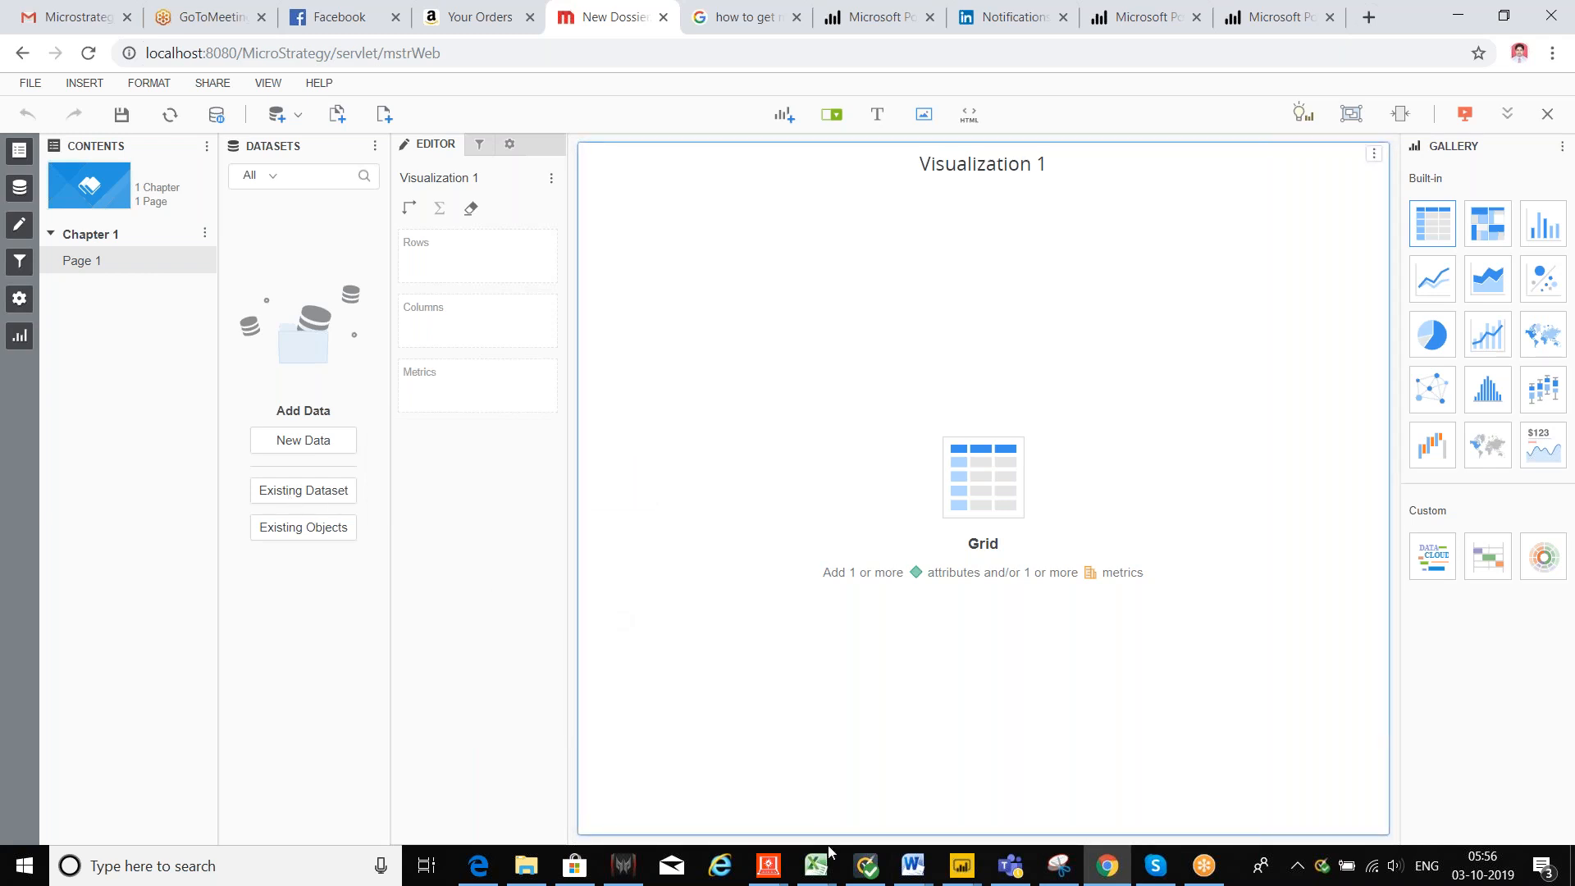
mouse_move(774, 881)
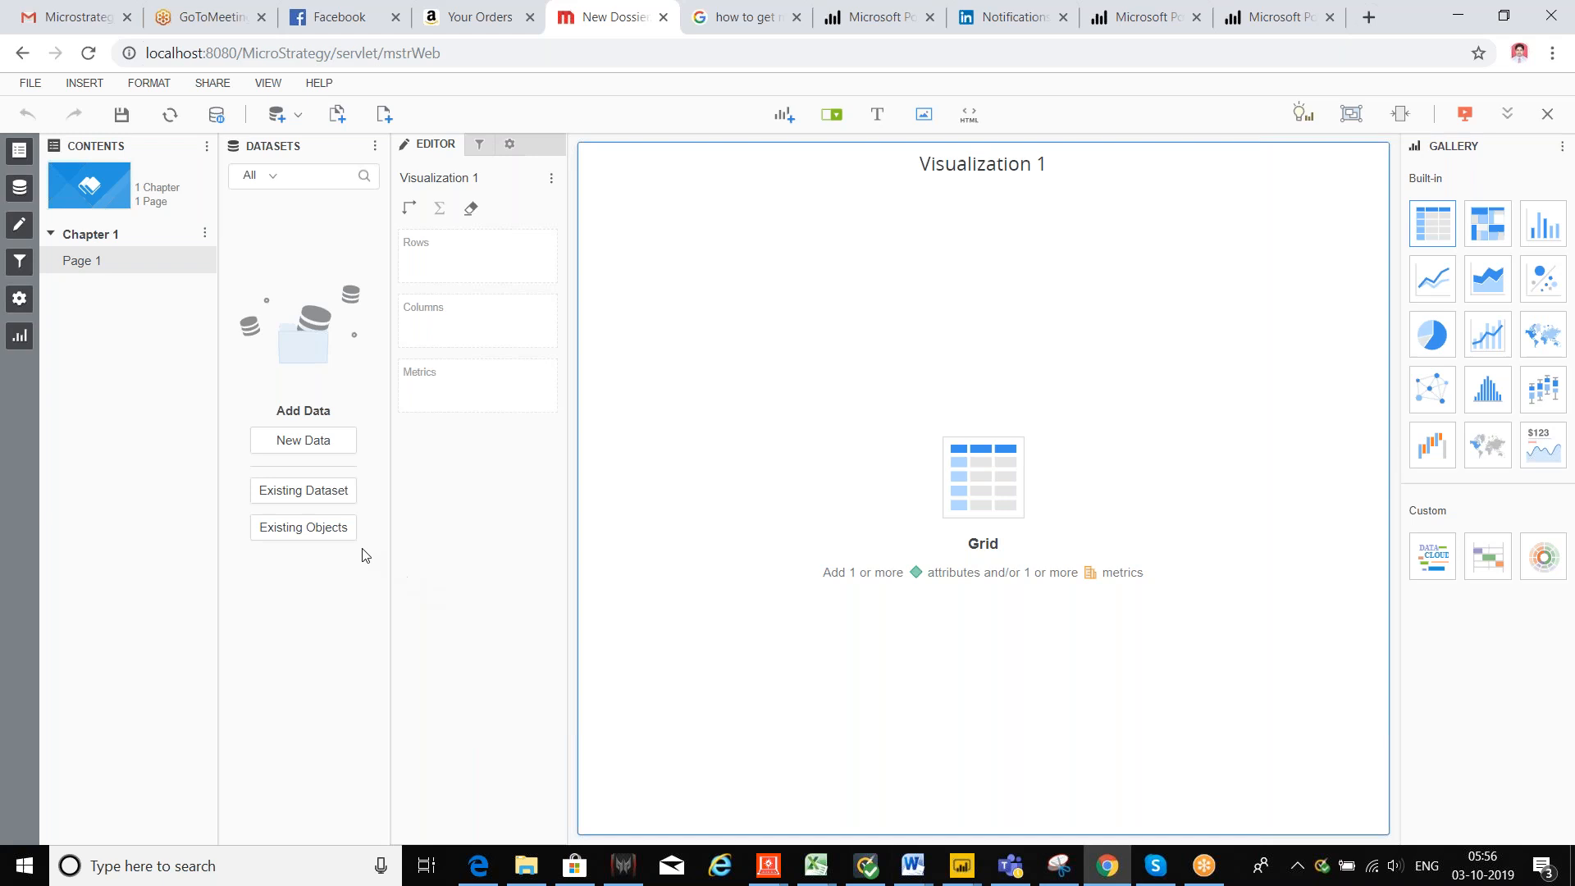
click(288, 492)
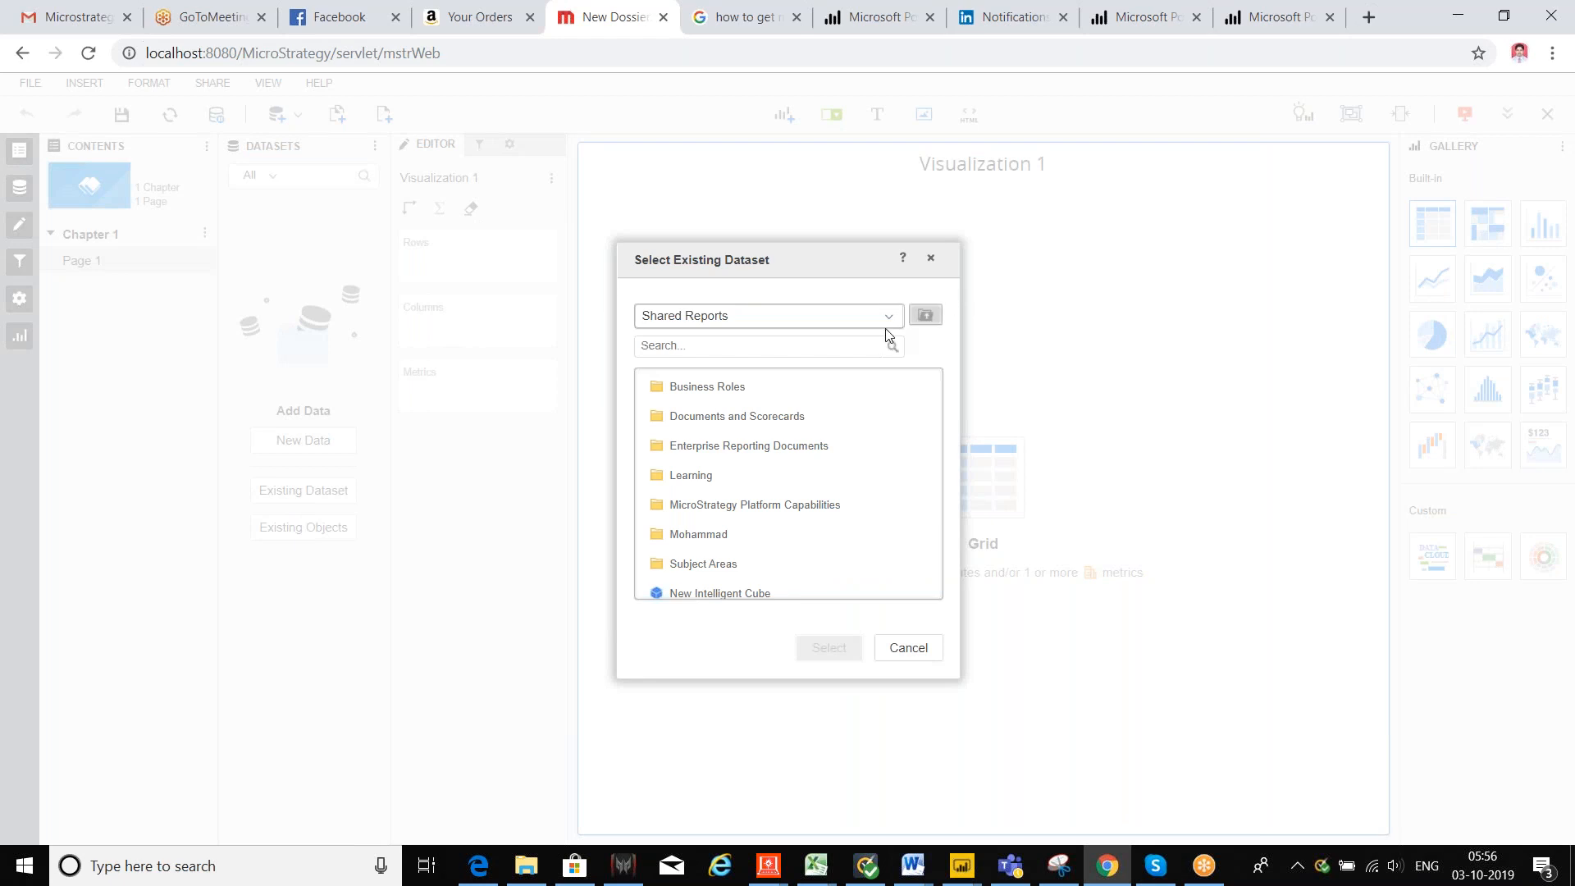
Step: Cancel the dataset picker and close the dossier with Don't Save, back to the Tutorial home page
click(919, 653)
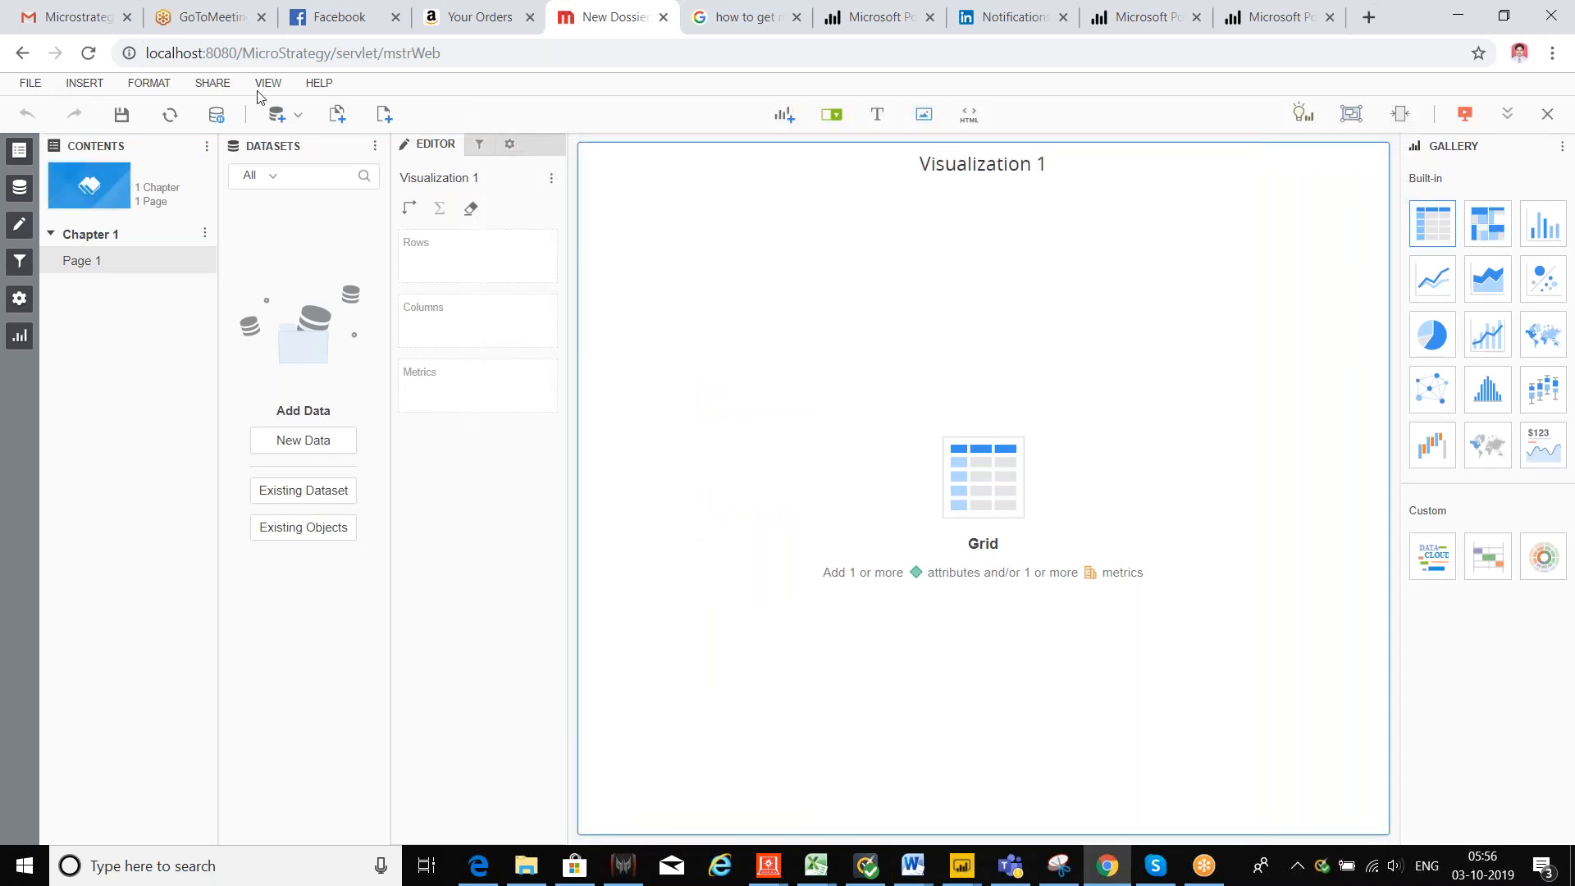
click(1547, 114)
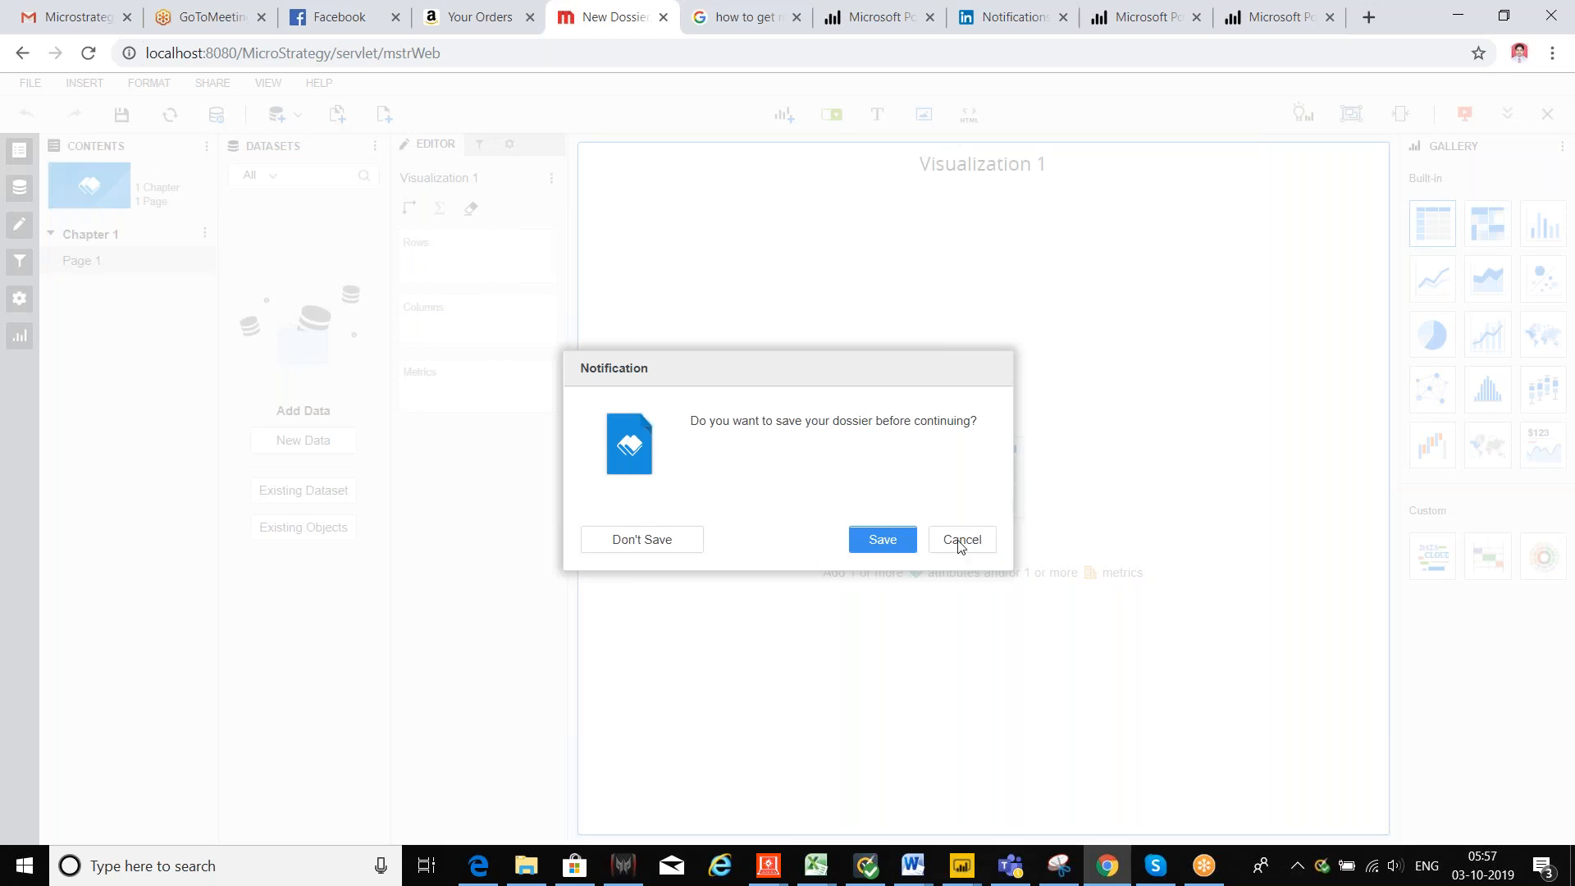
click(622, 541)
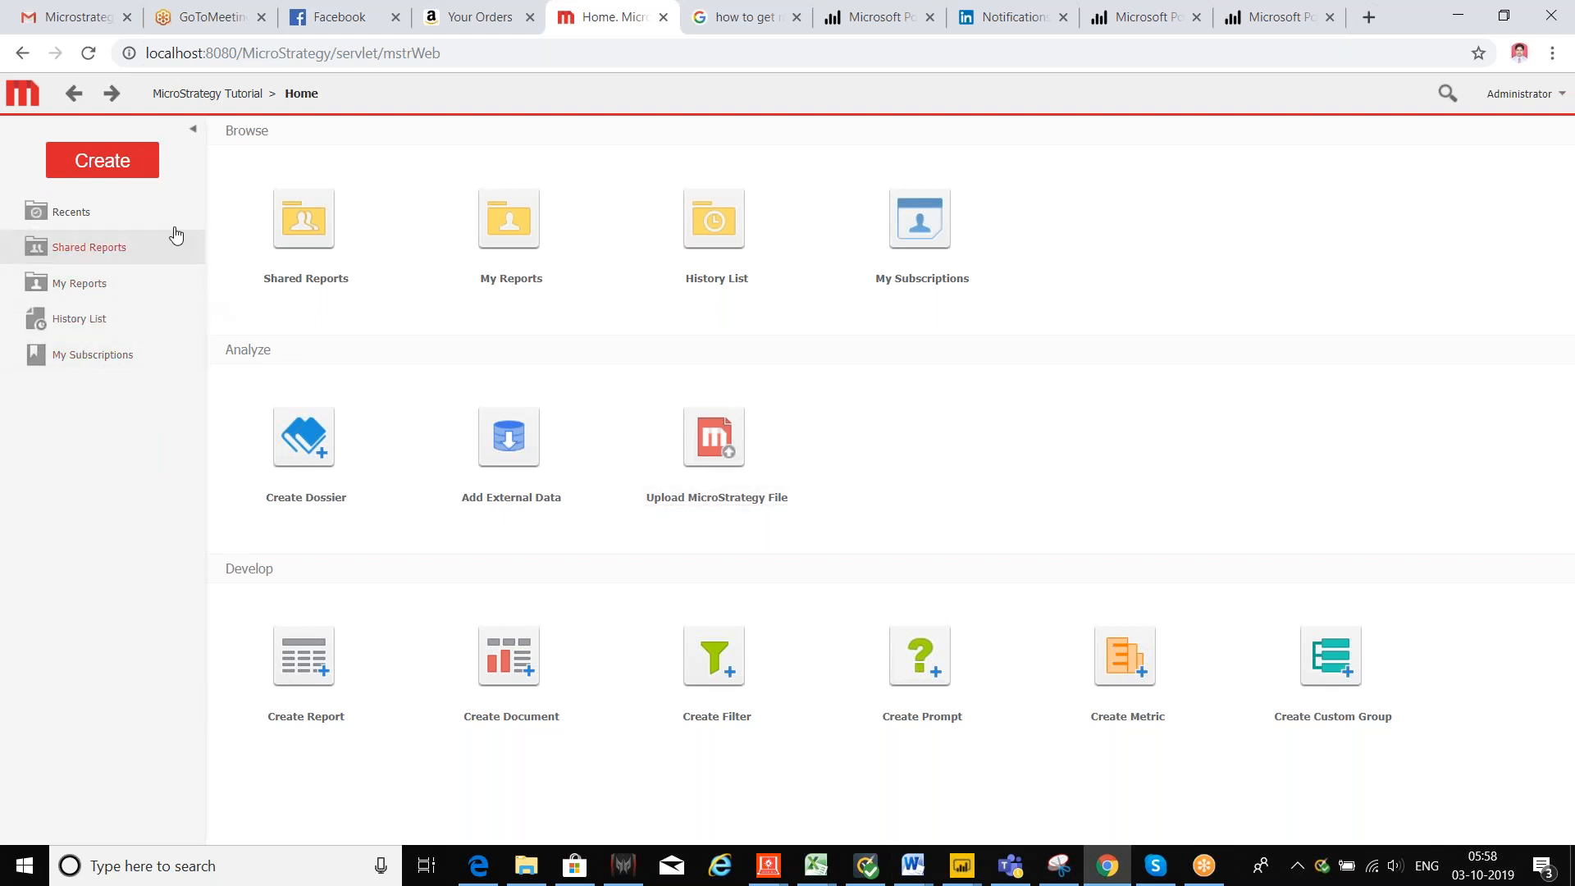
Step: Start a Blank Report in Design Mode and browse Attributes > Customers, then return to Attributes
click(304, 656)
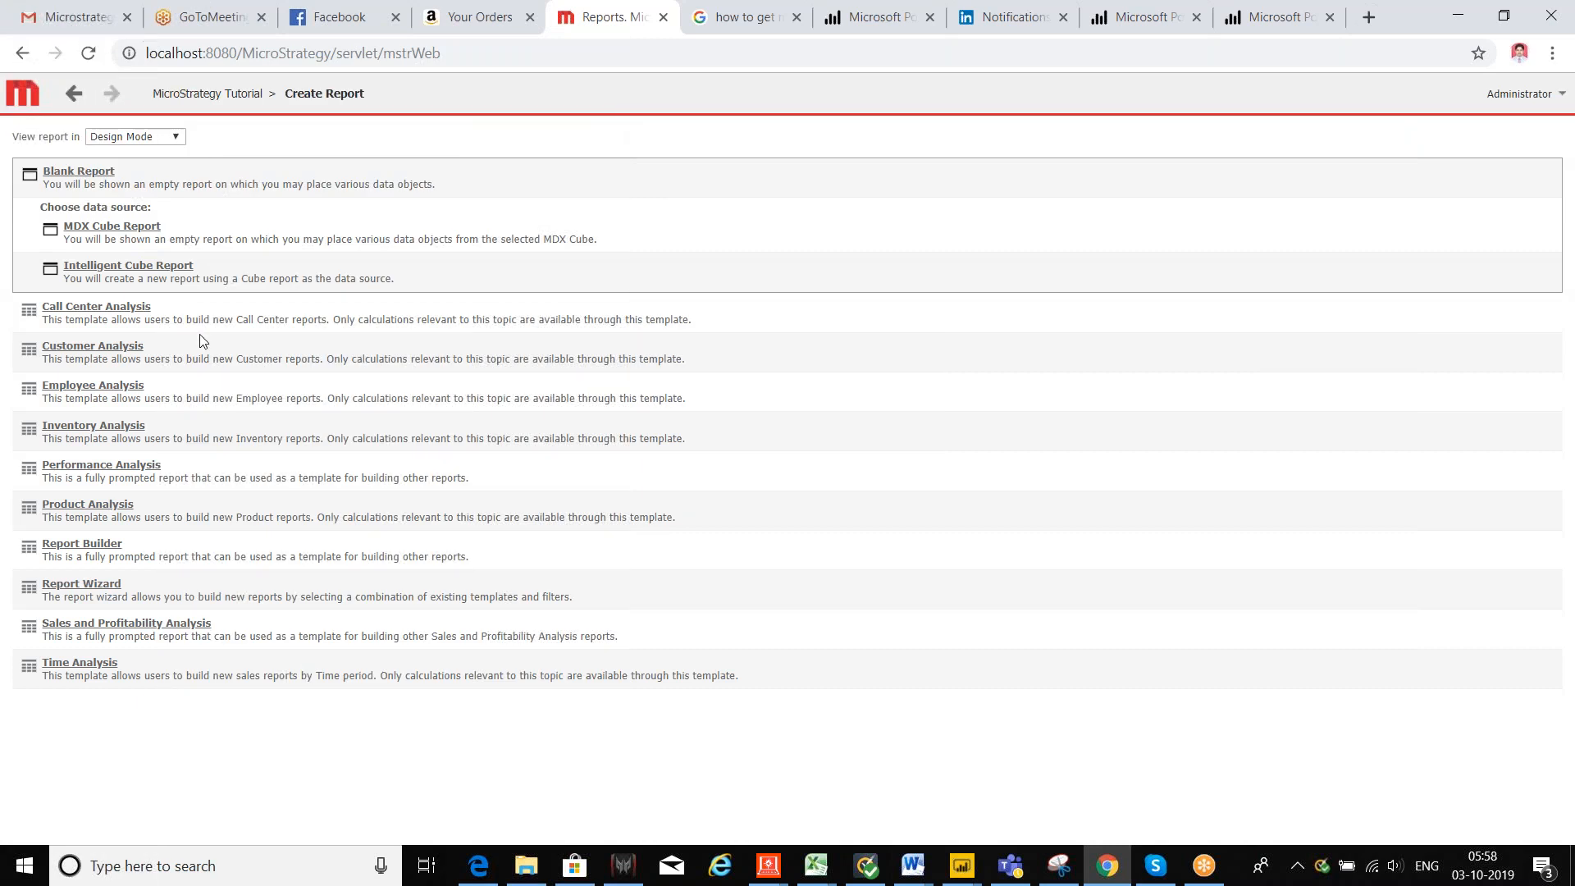
click(77, 173)
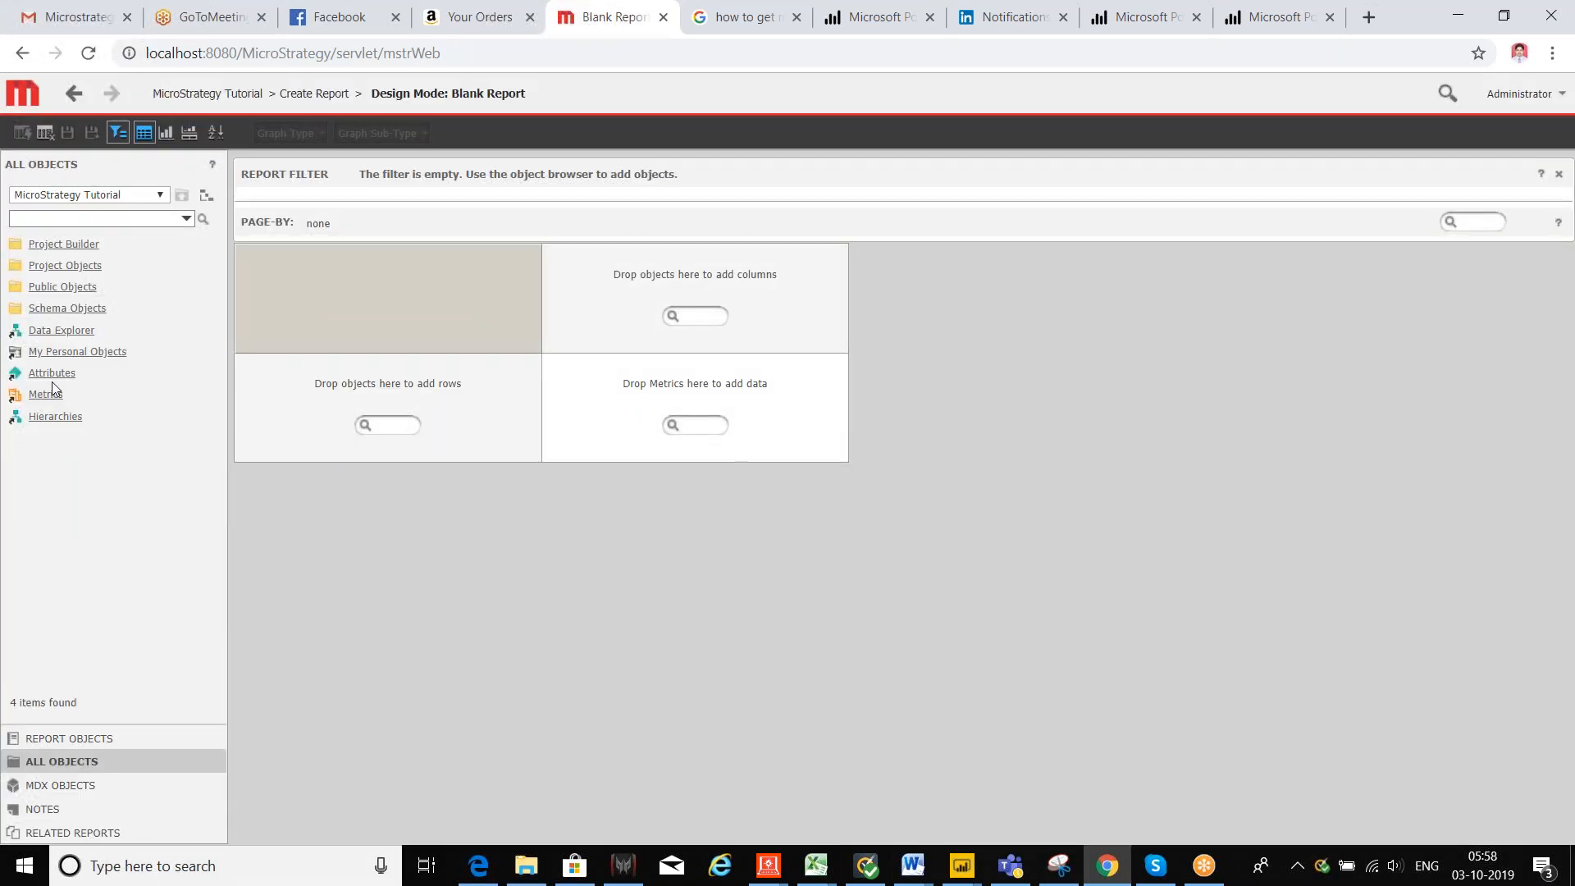
click(51, 376)
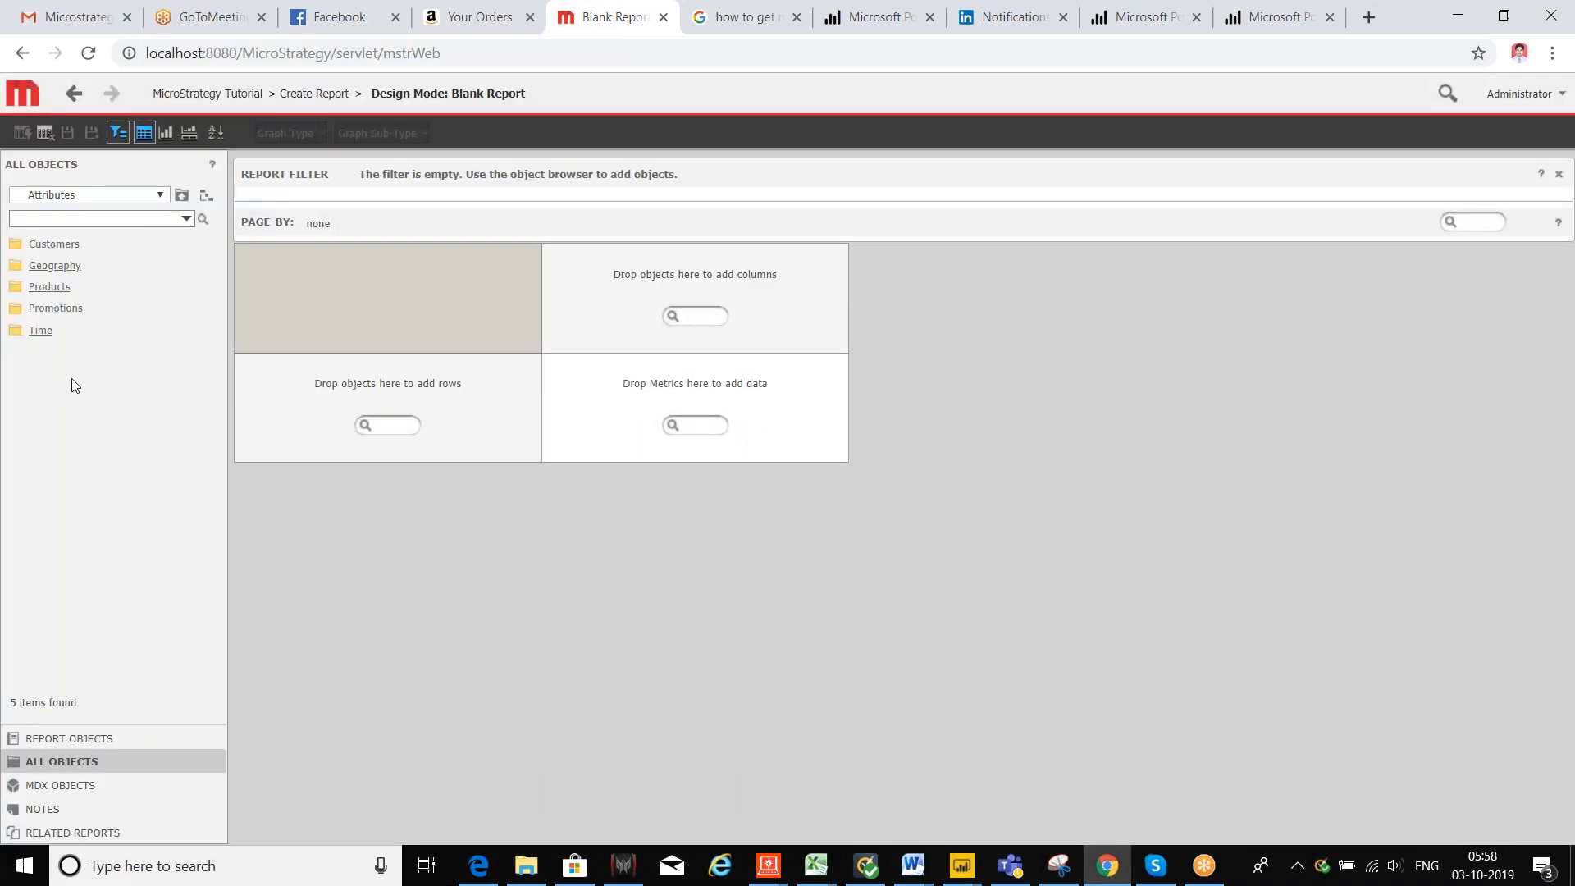
click(68, 248)
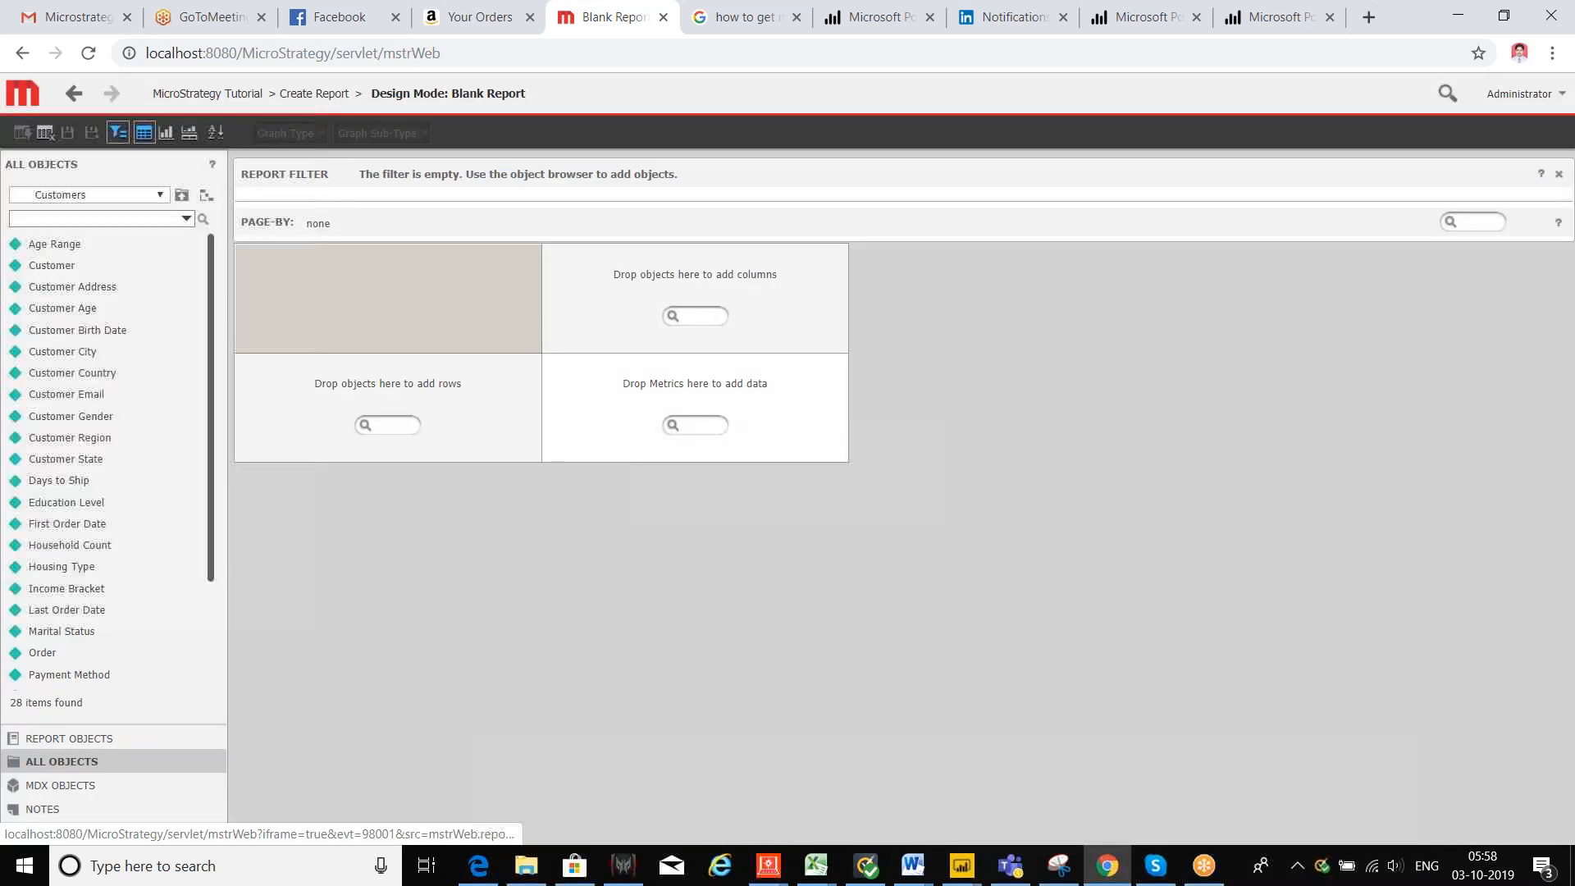
scroll(141, 420, down, 2)
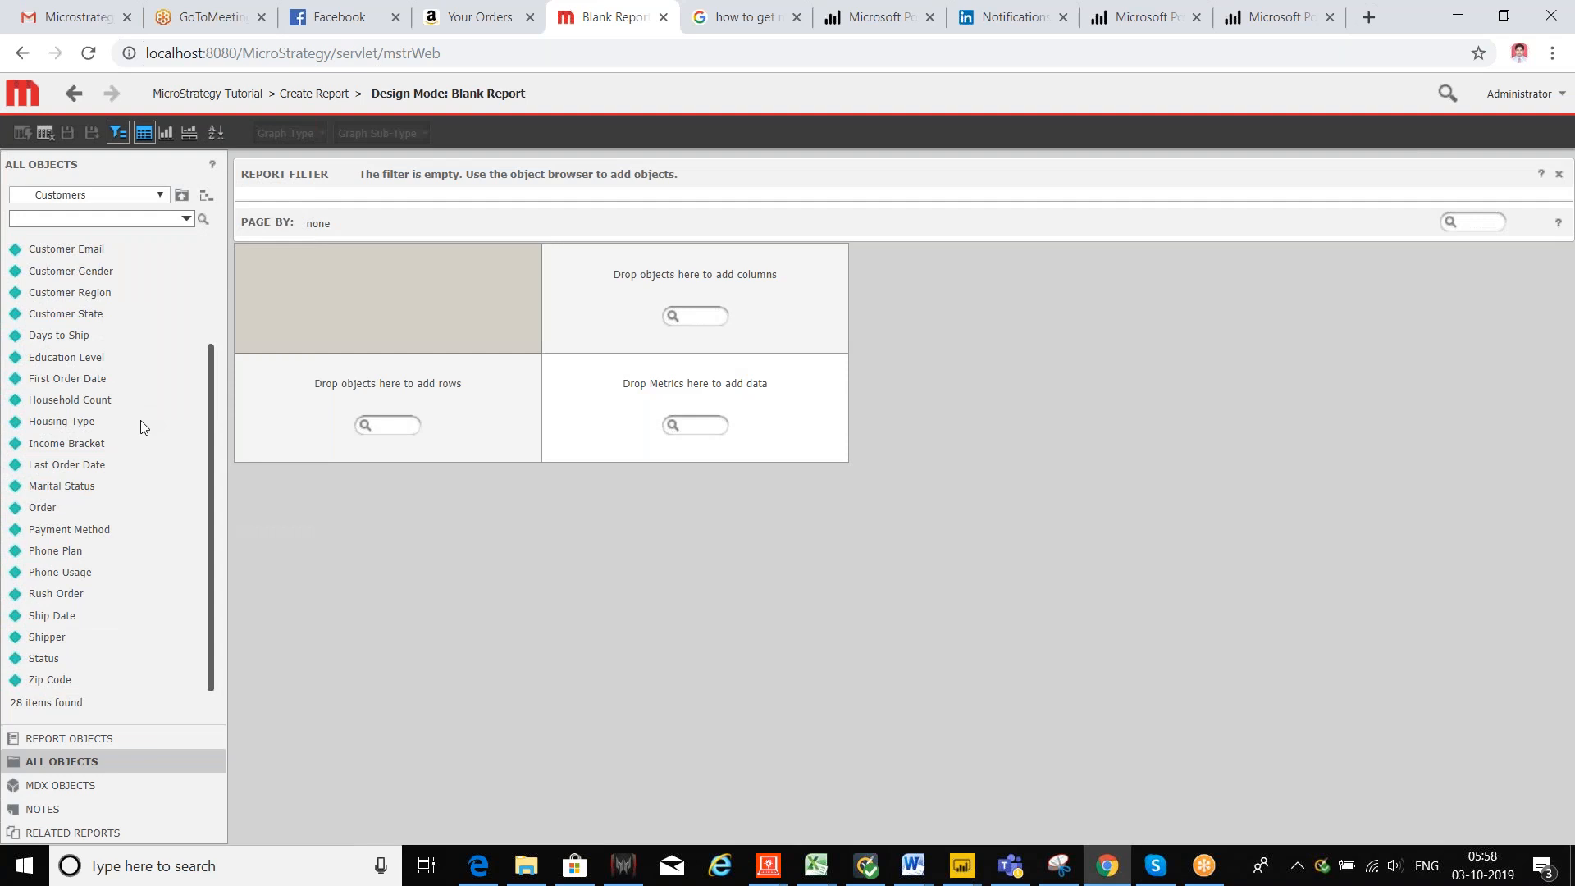
scroll(141, 426, up, 1)
scroll(141, 426, up, 2)
scroll(105, 556, down, 3)
scroll(51, 611, up, 3)
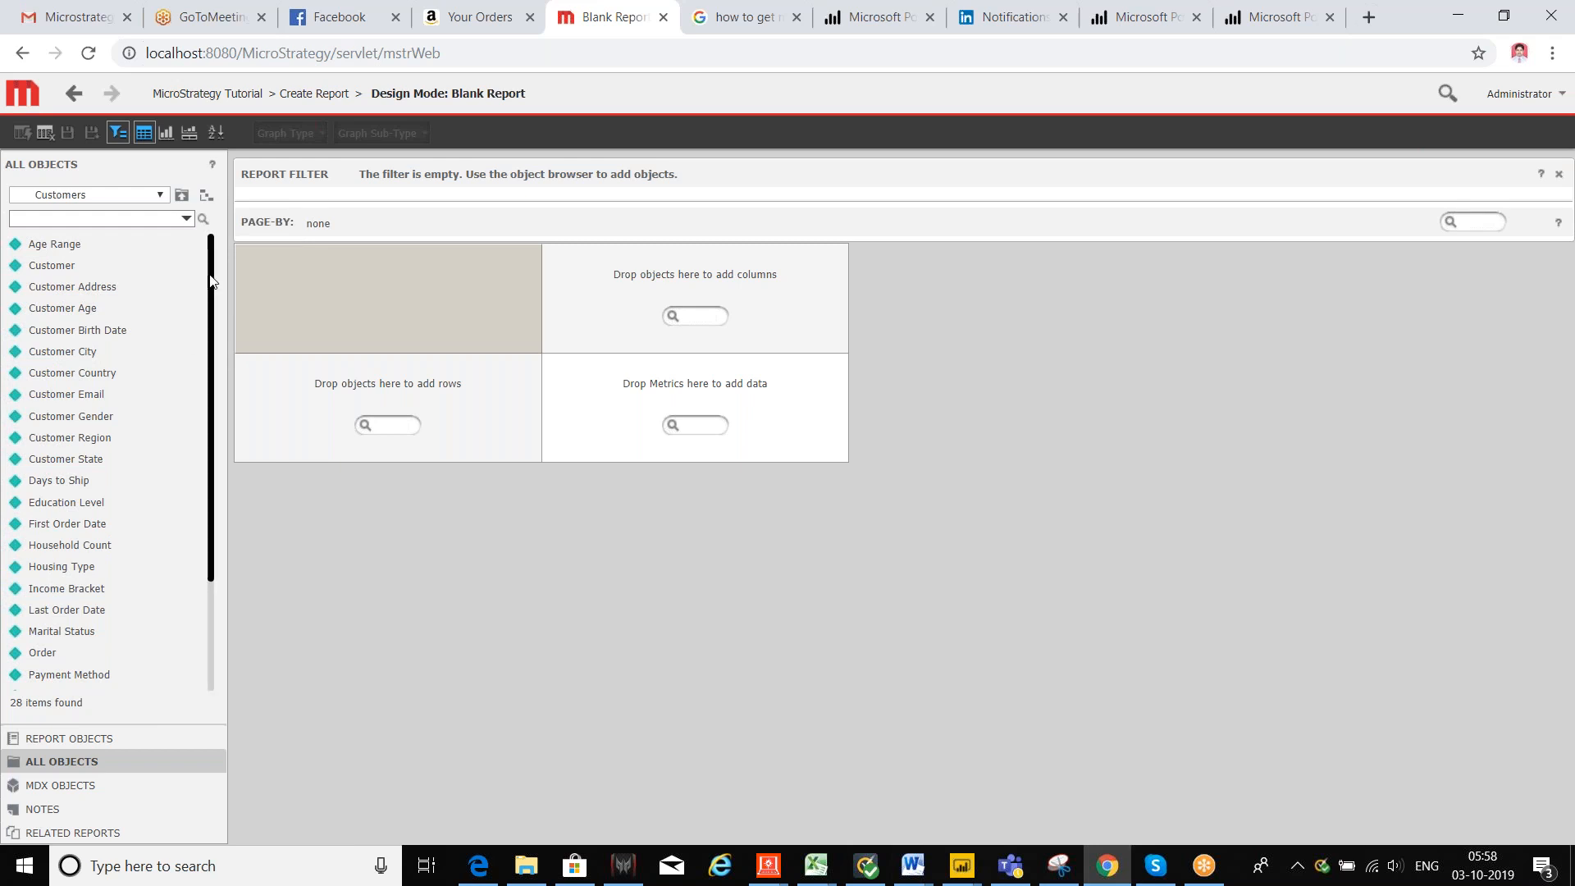
click(182, 200)
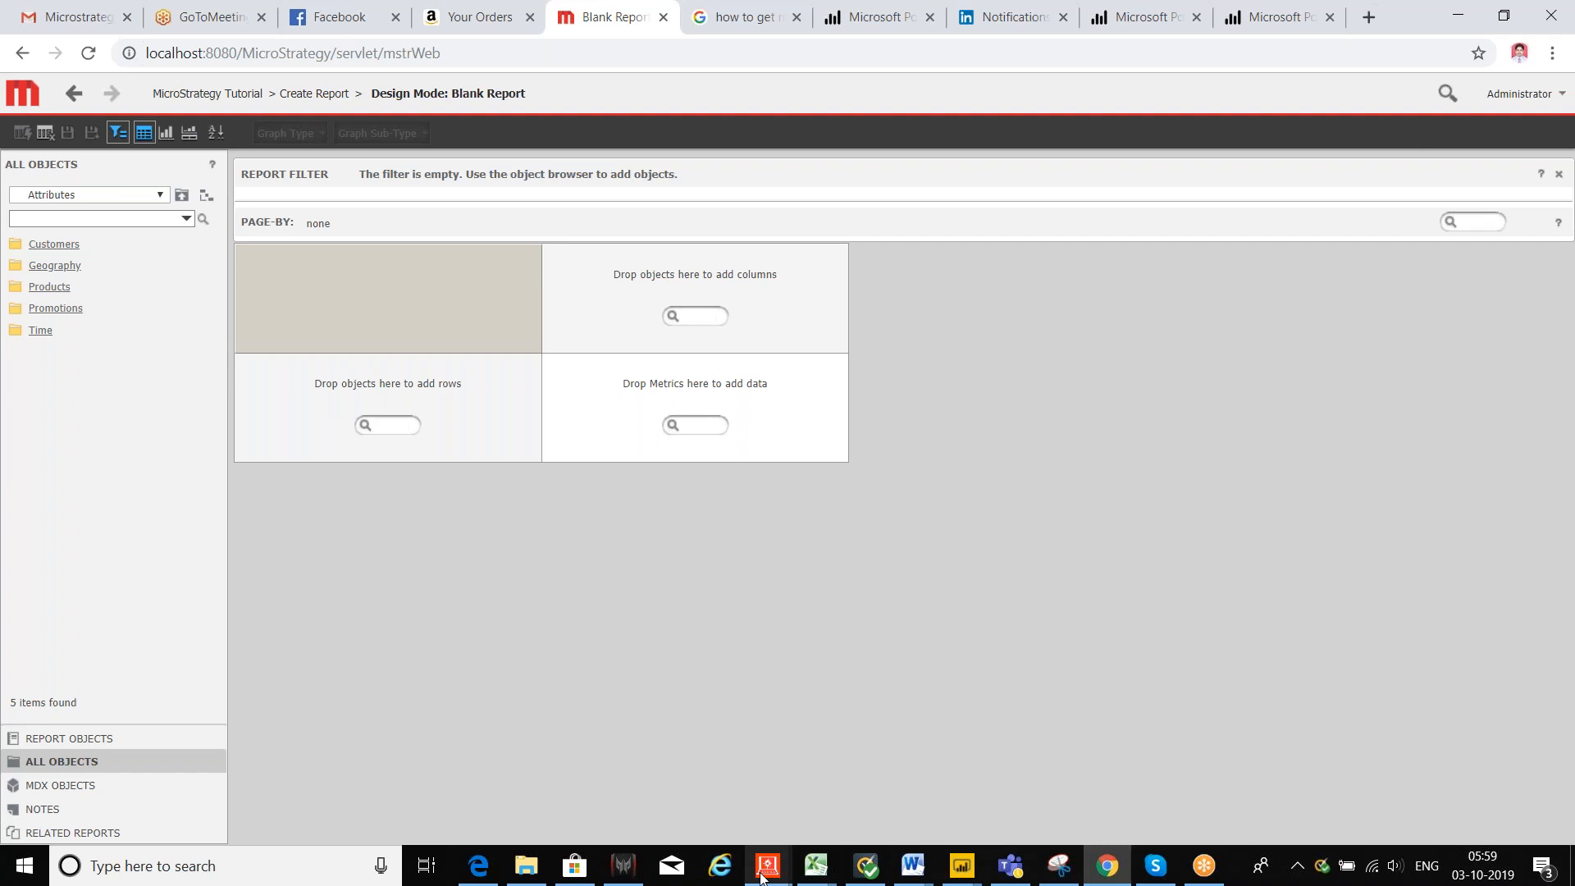
mouse_move(761, 874)
click(889, 773)
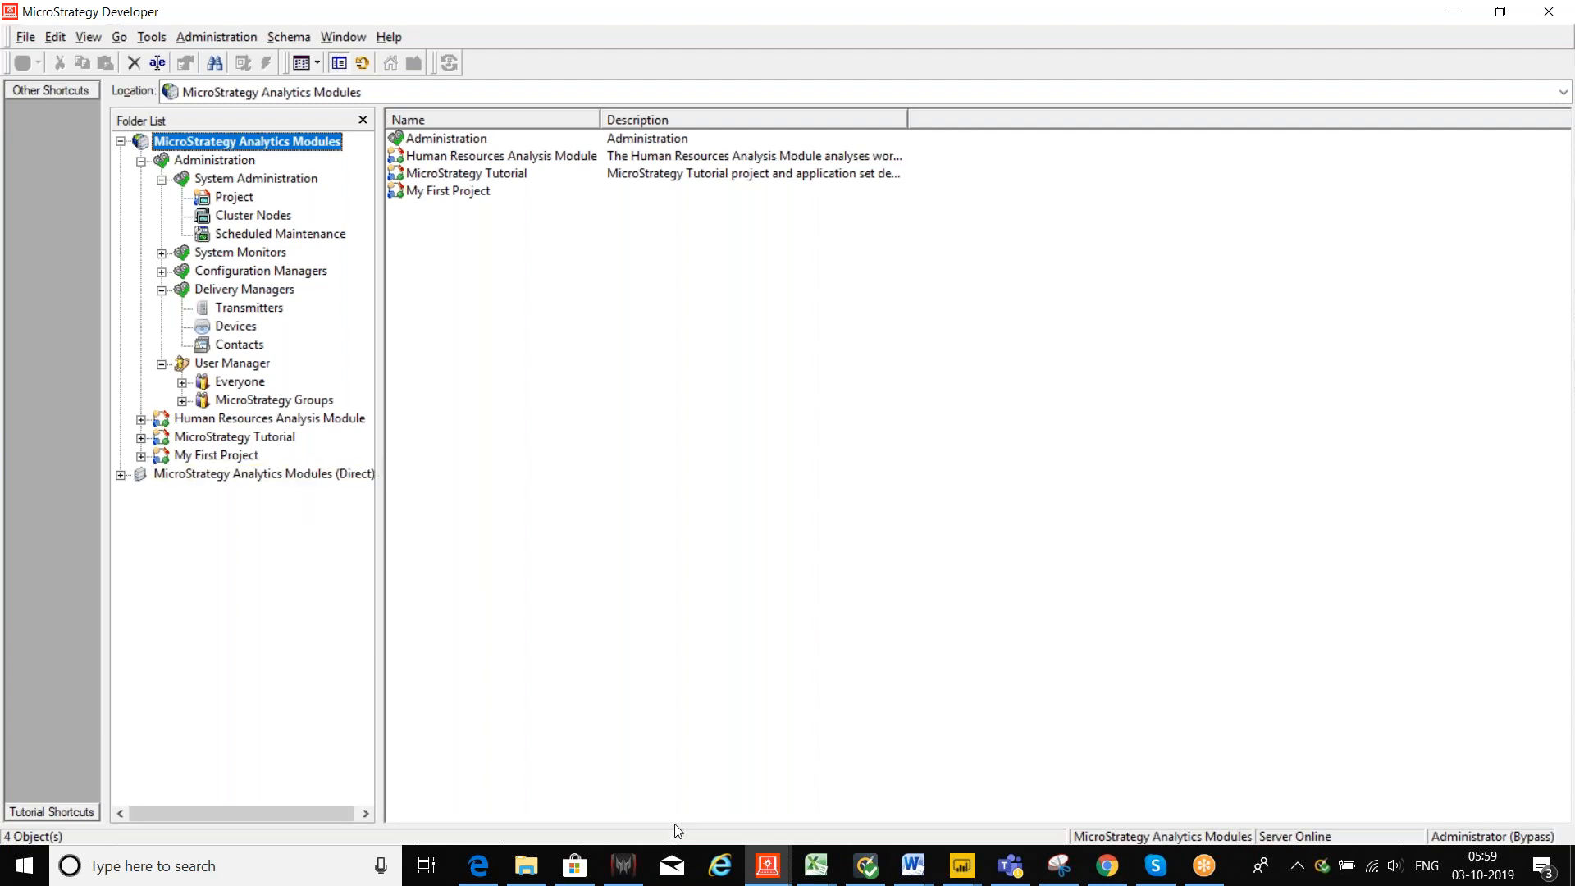
click(1105, 868)
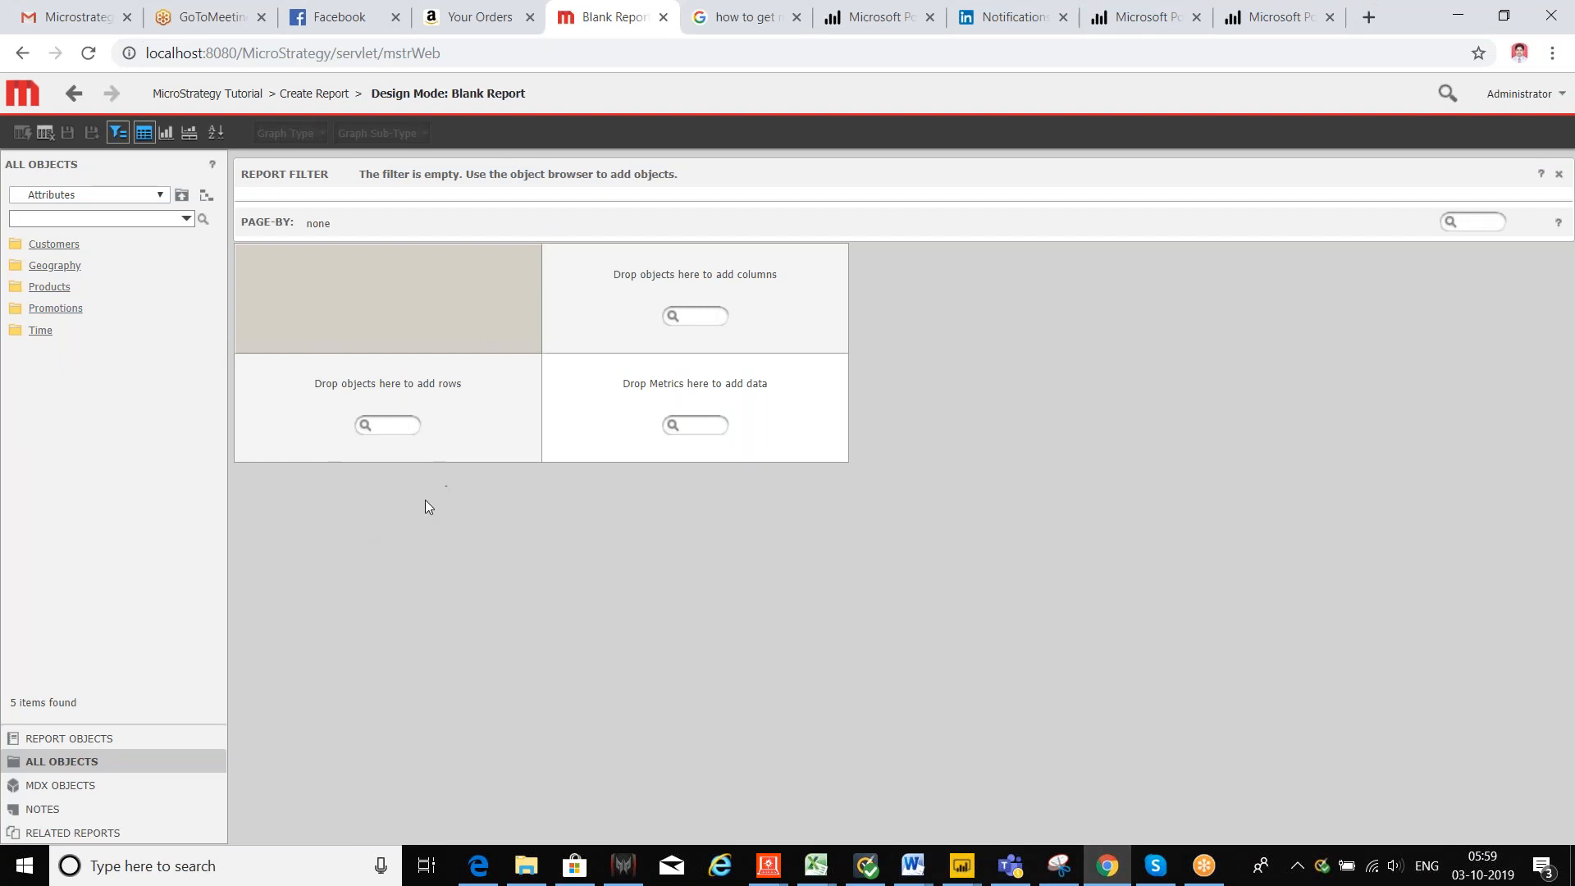
Step: Add Year and Month from Time and Country from Geography to the report rows
click(39, 330)
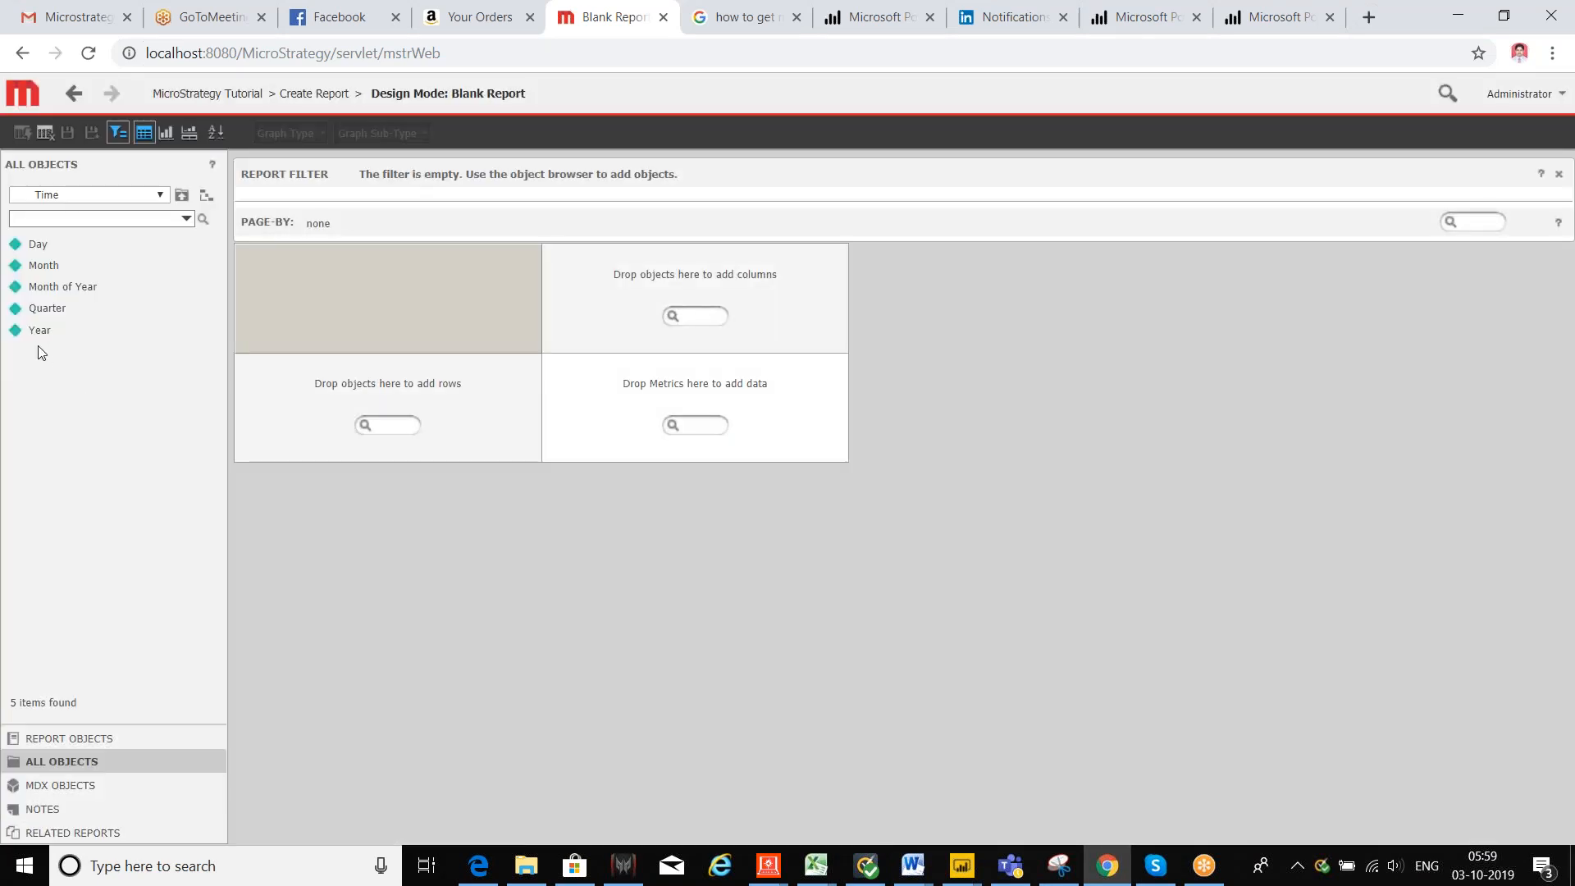
double_click(39, 330)
double_click(41, 265)
click(181, 200)
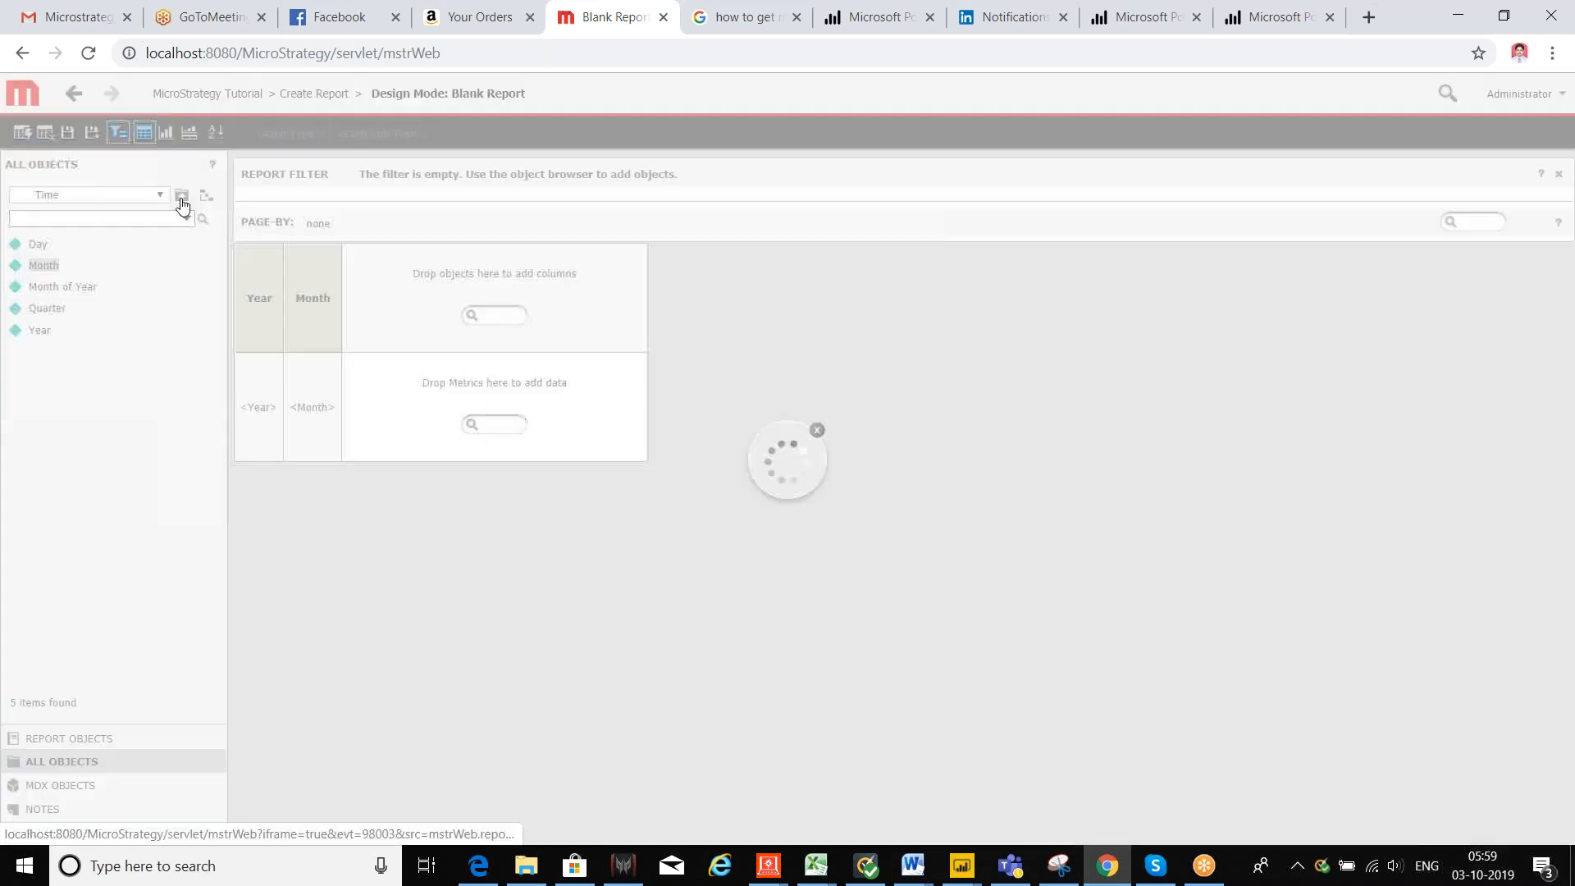
click(59, 268)
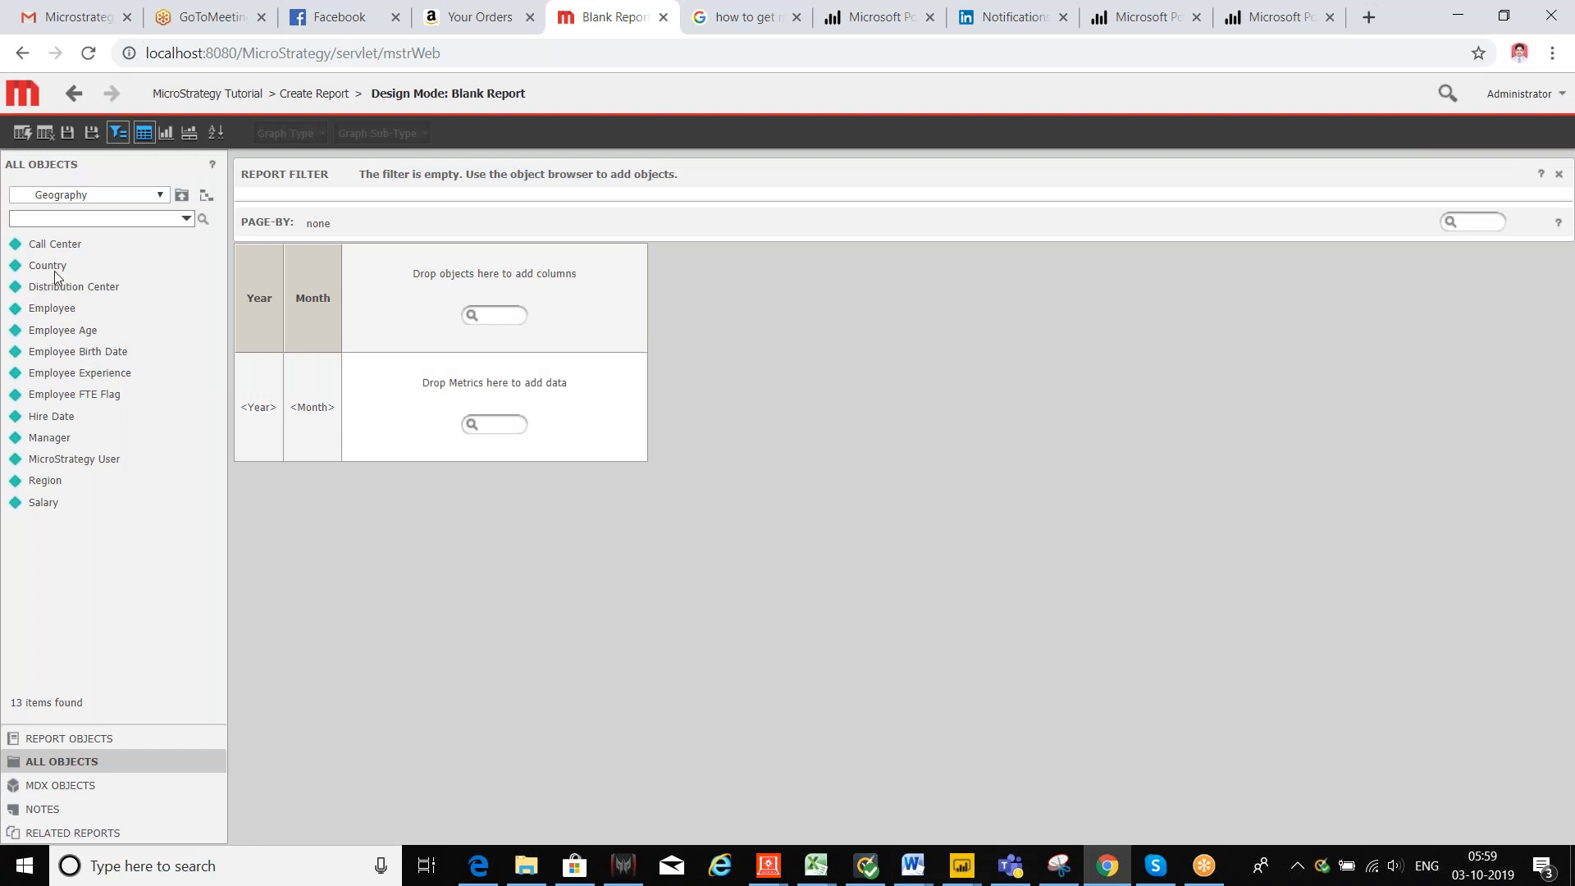
double_click(52, 269)
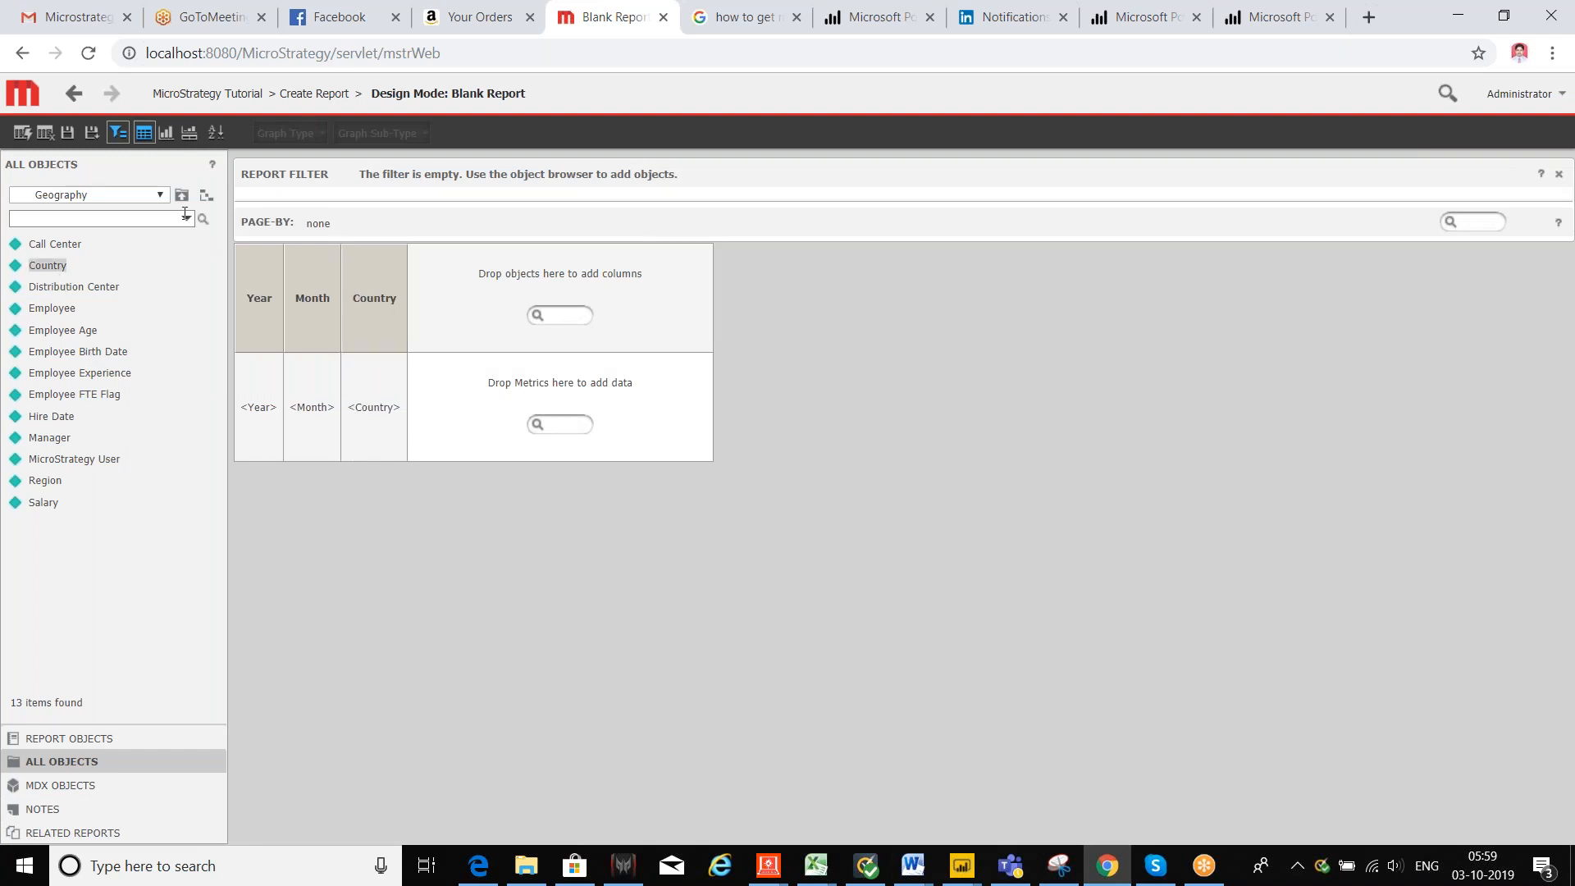
click(182, 197)
Step: Add the Revenue metric from Metrics > Sales Metrics and run the report
click(160, 197)
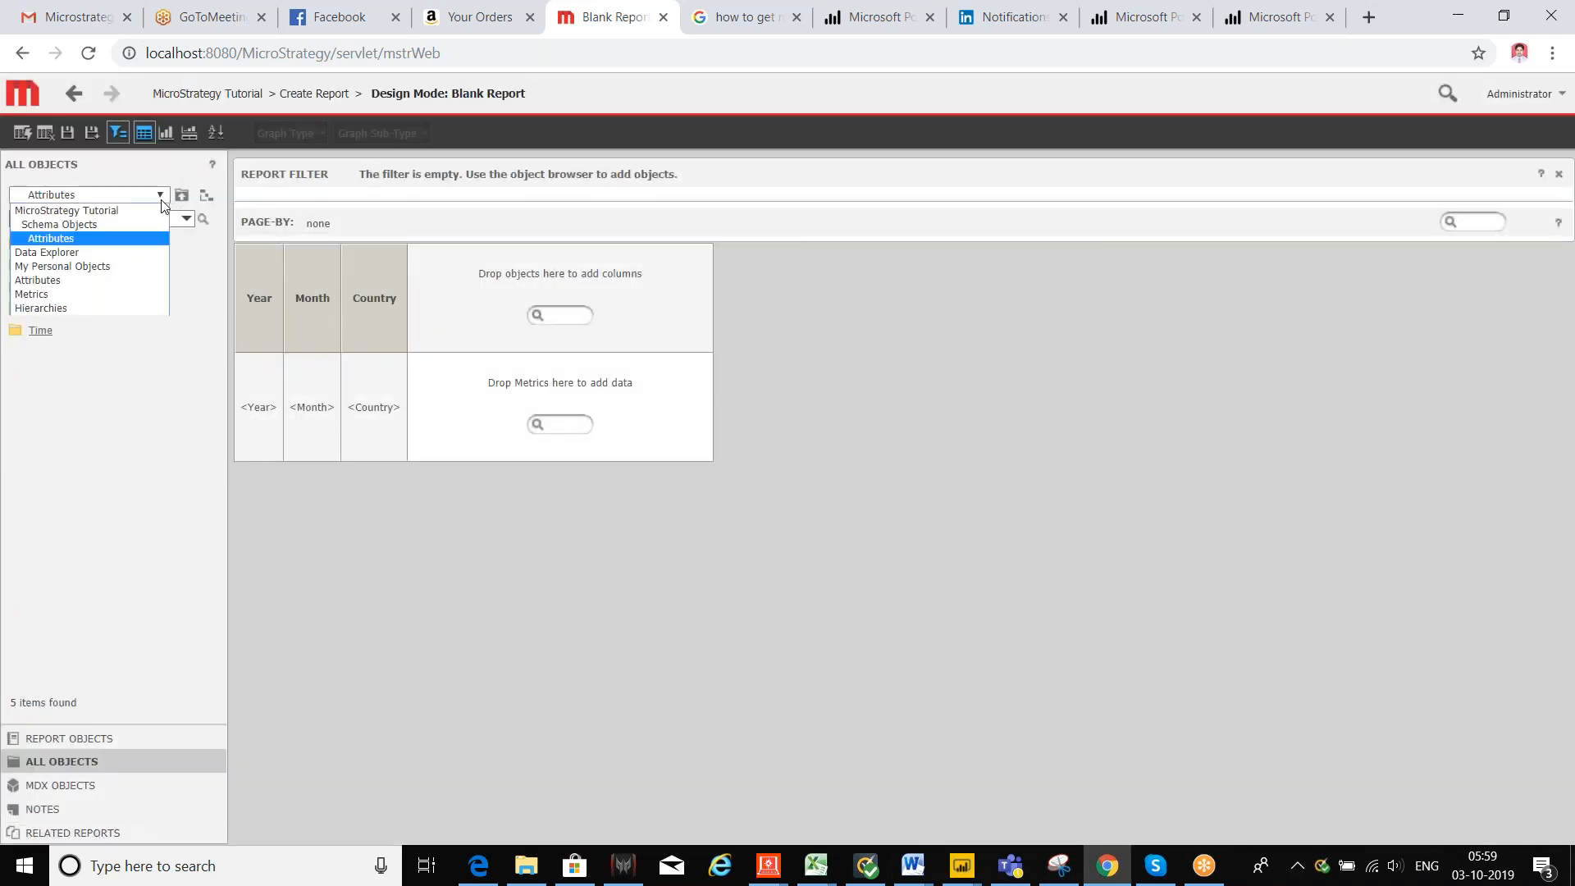
click(63, 292)
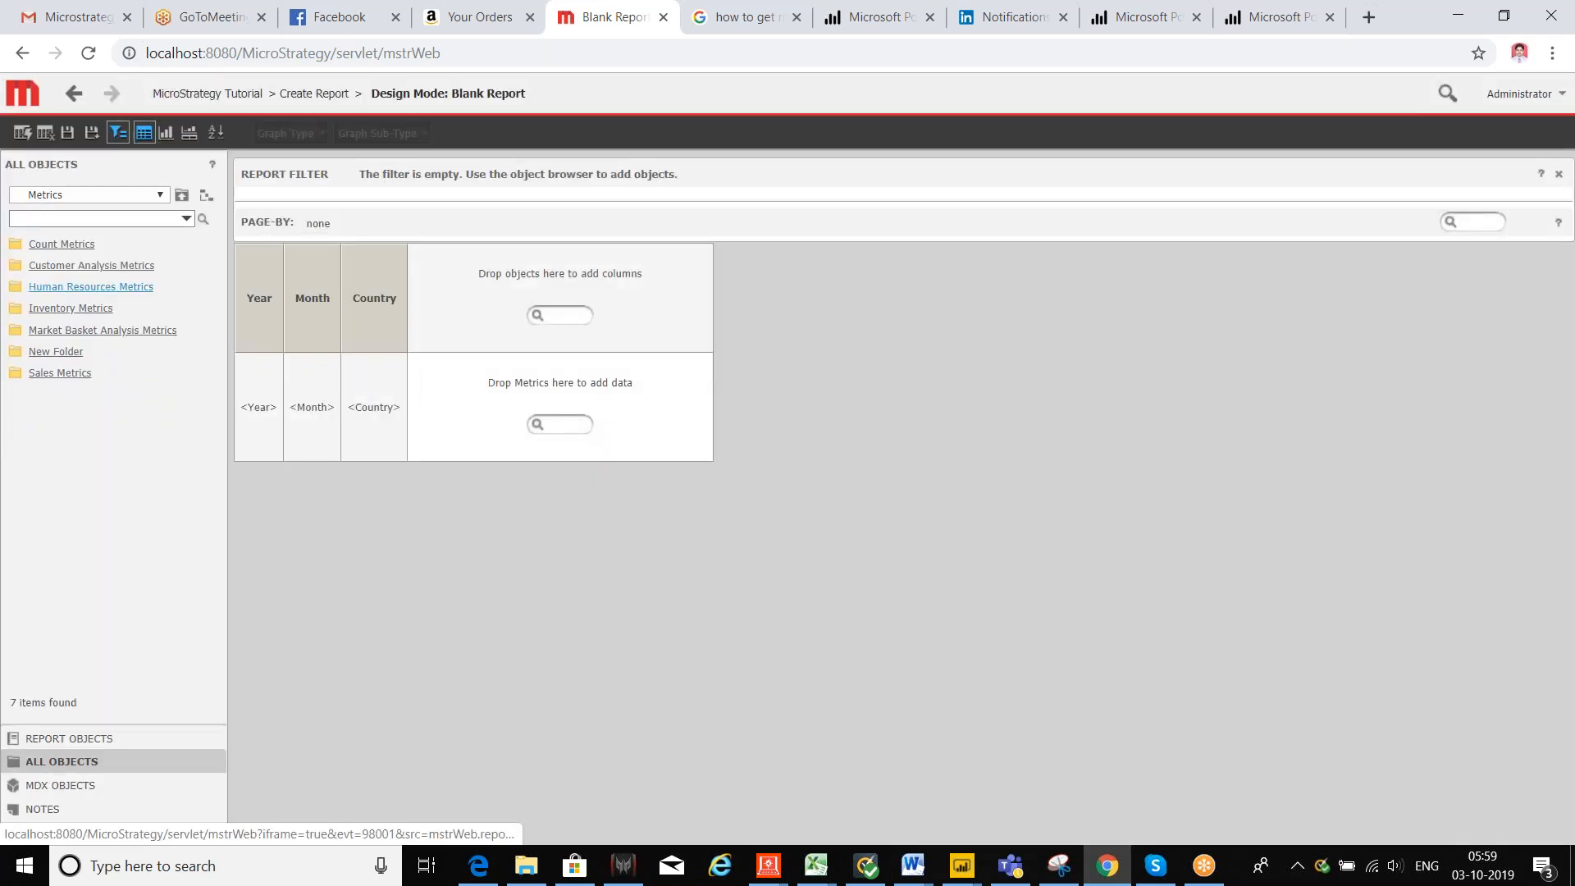
click(70, 375)
scroll(140, 563, down, 3)
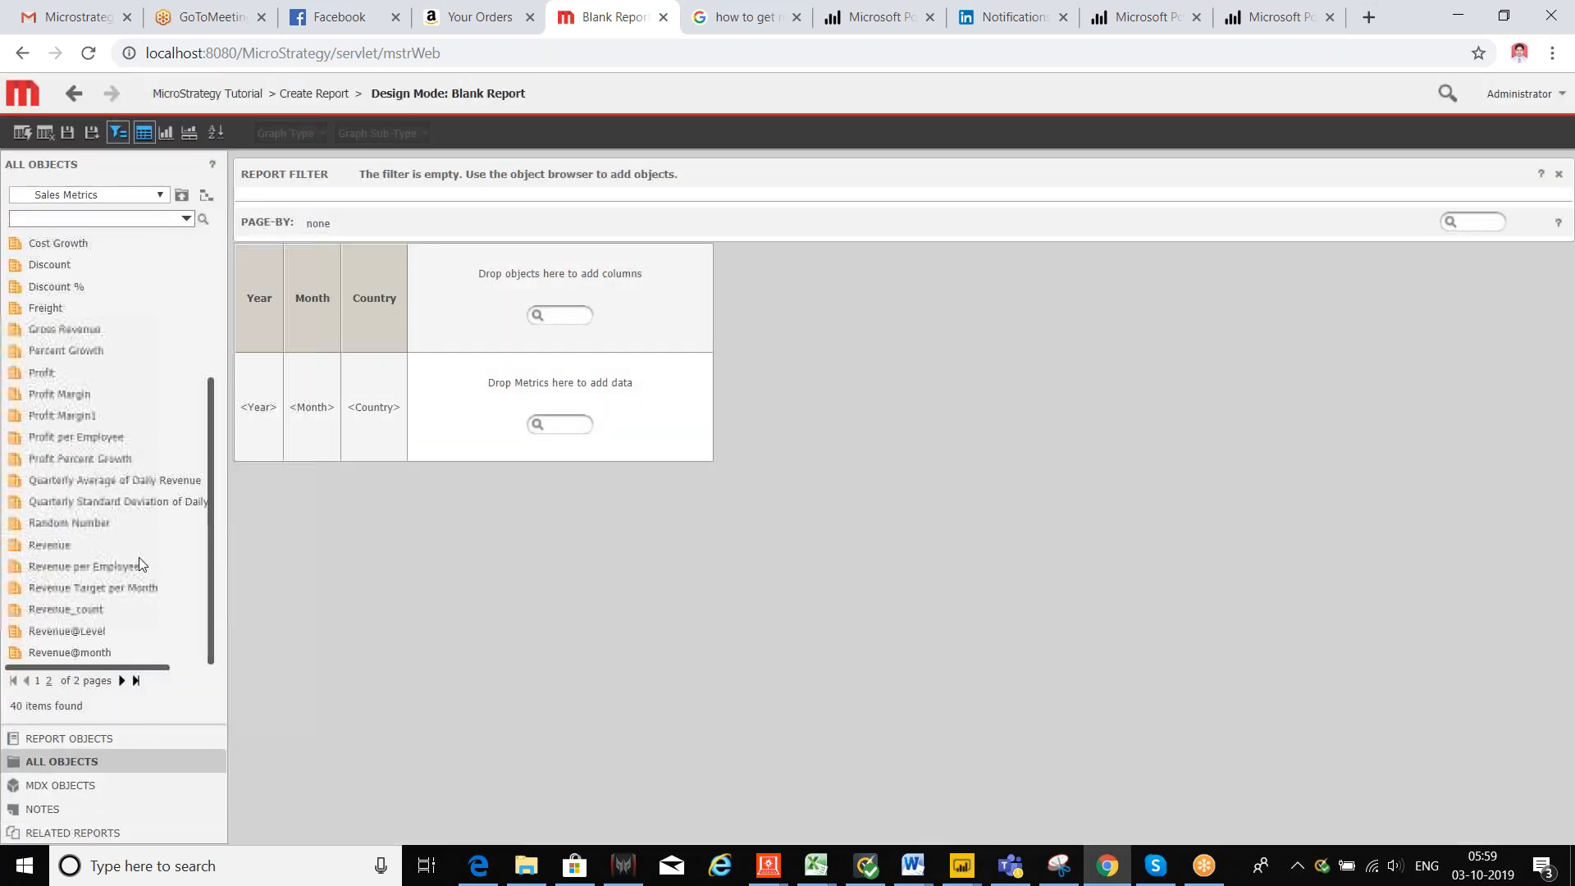
double_click(54, 546)
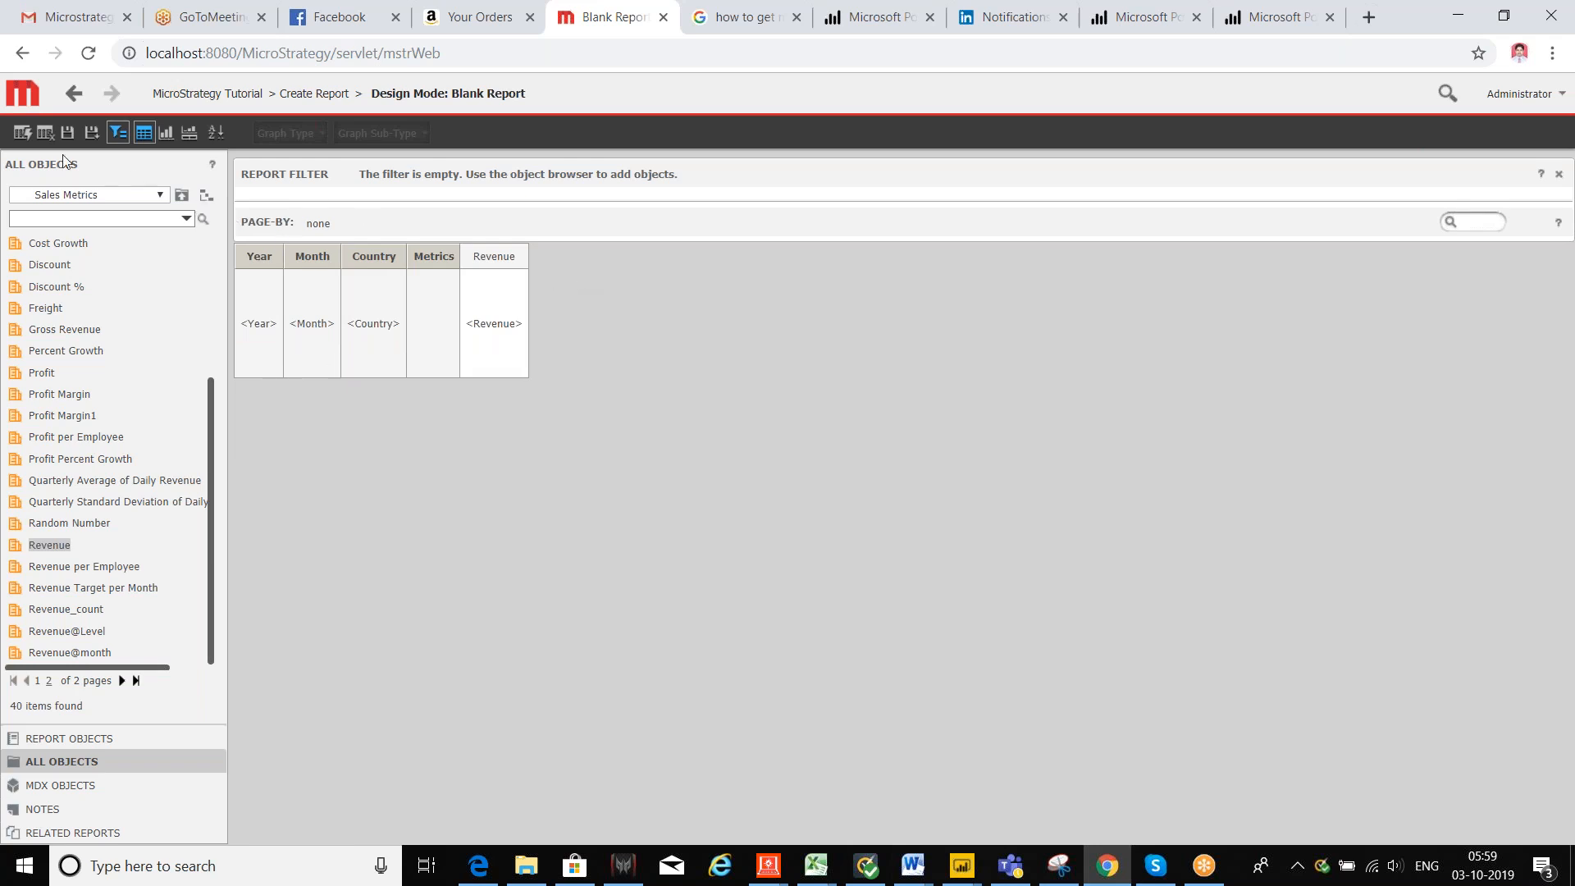
click(22, 133)
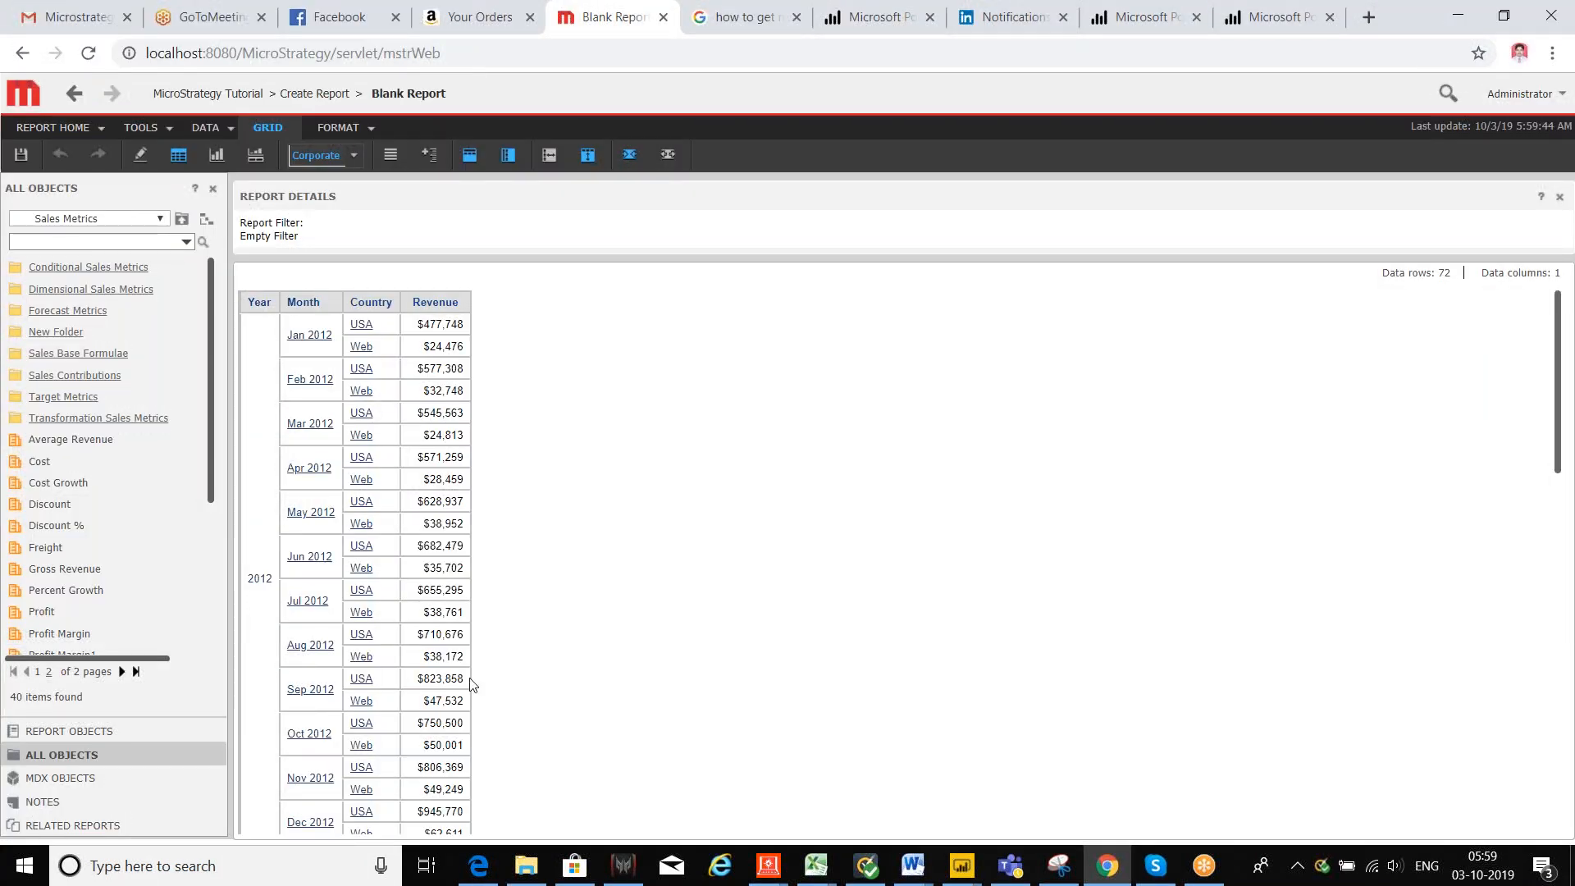
Step: Give the report grid the Business Green style, after briefly trying Colorful
click(356, 154)
click(479, 272)
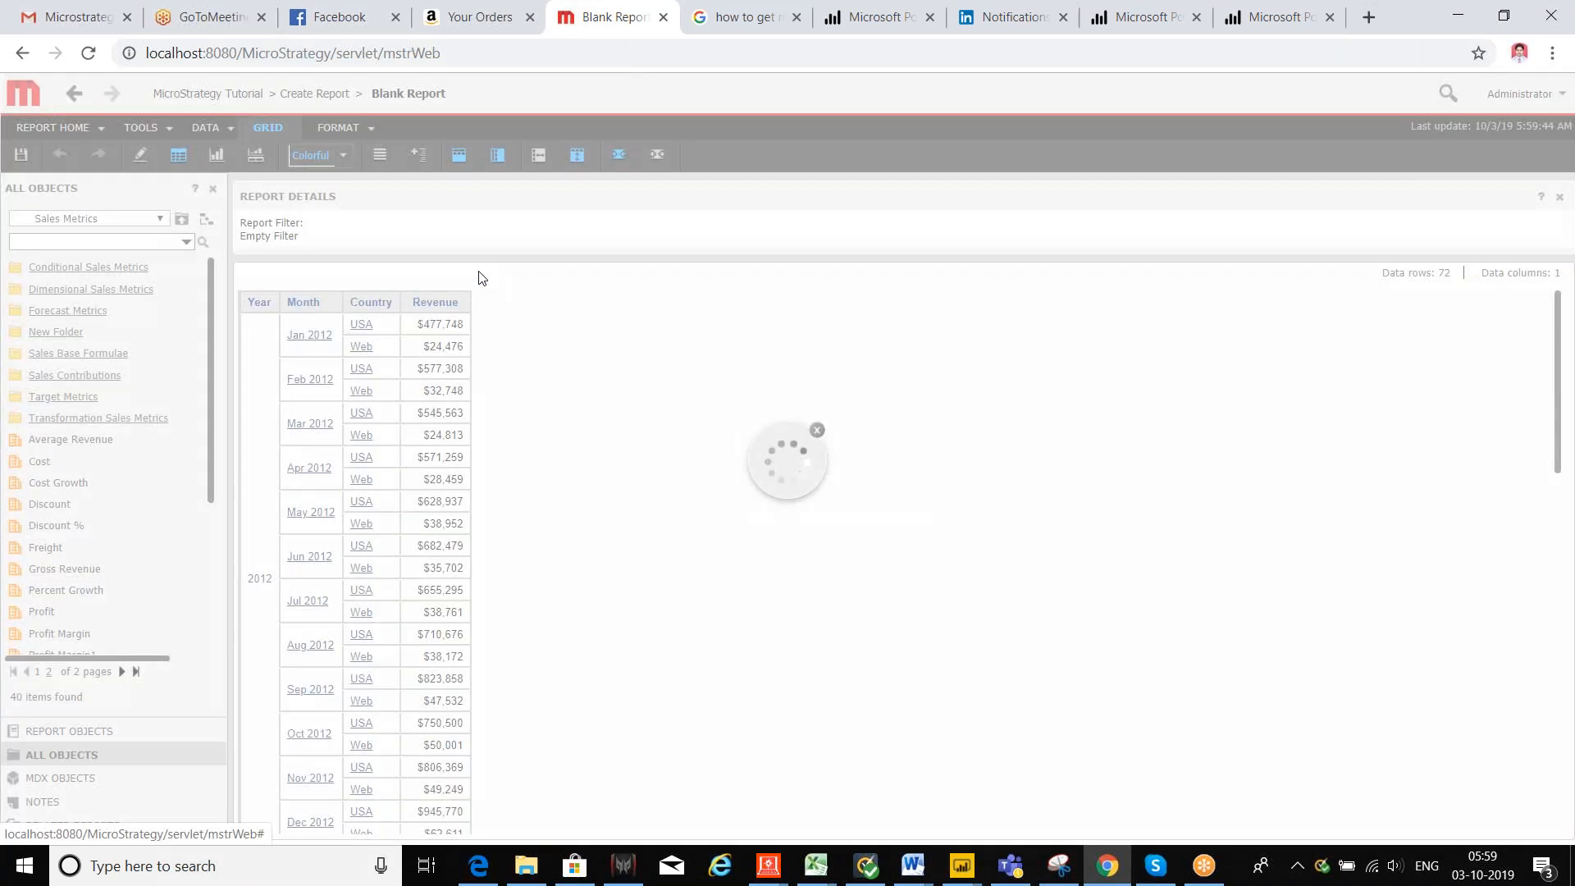
click(342, 155)
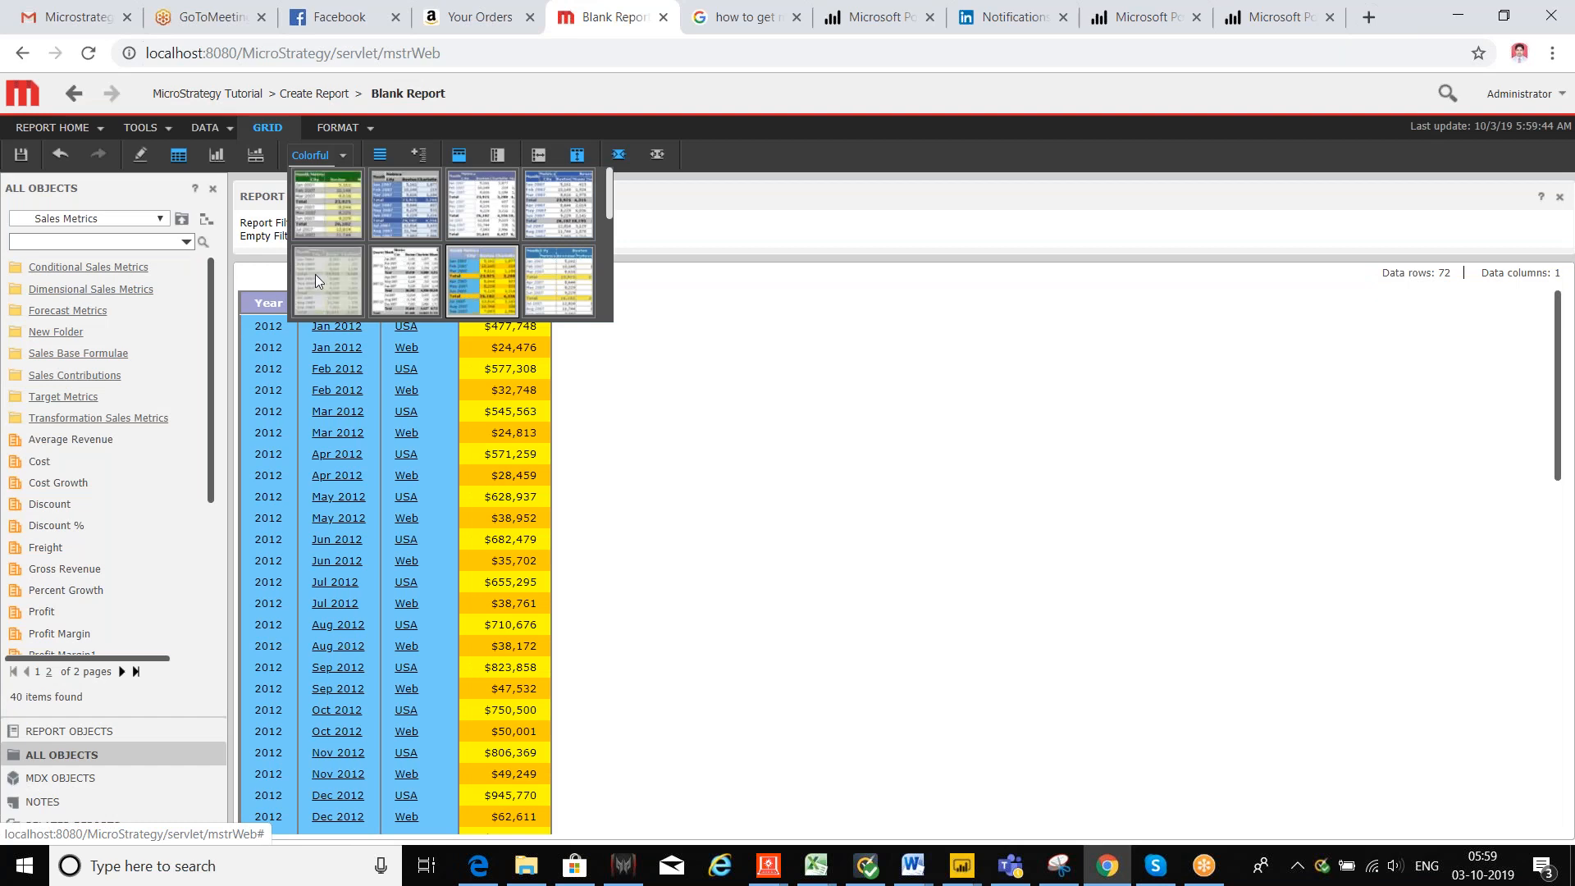
click(315, 279)
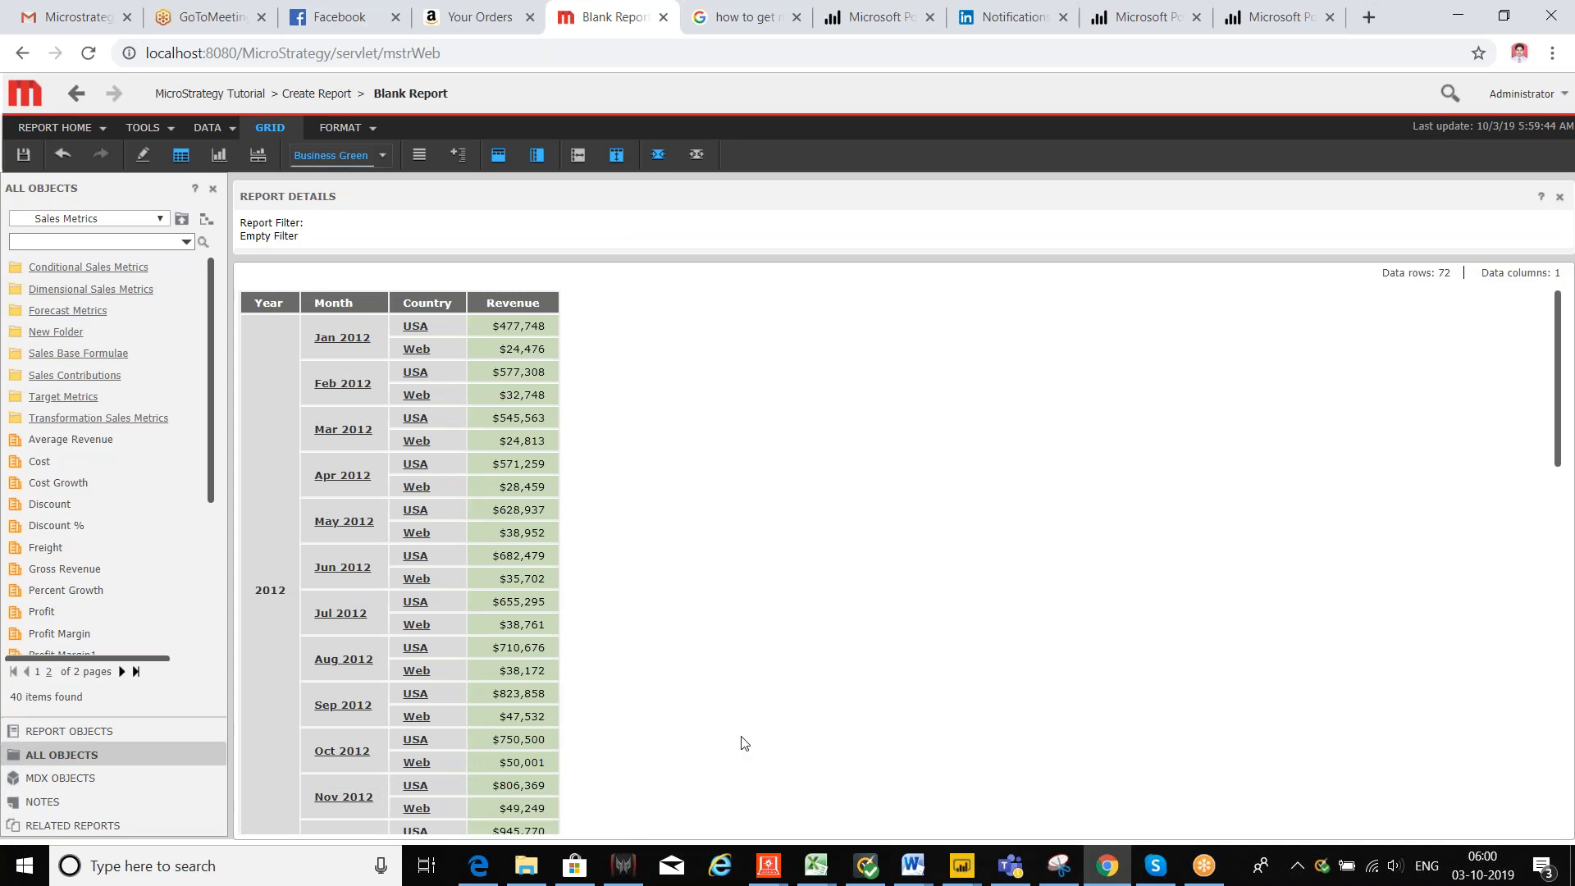
Step: Save the report as 'r1' and return to the original report
click(24, 157)
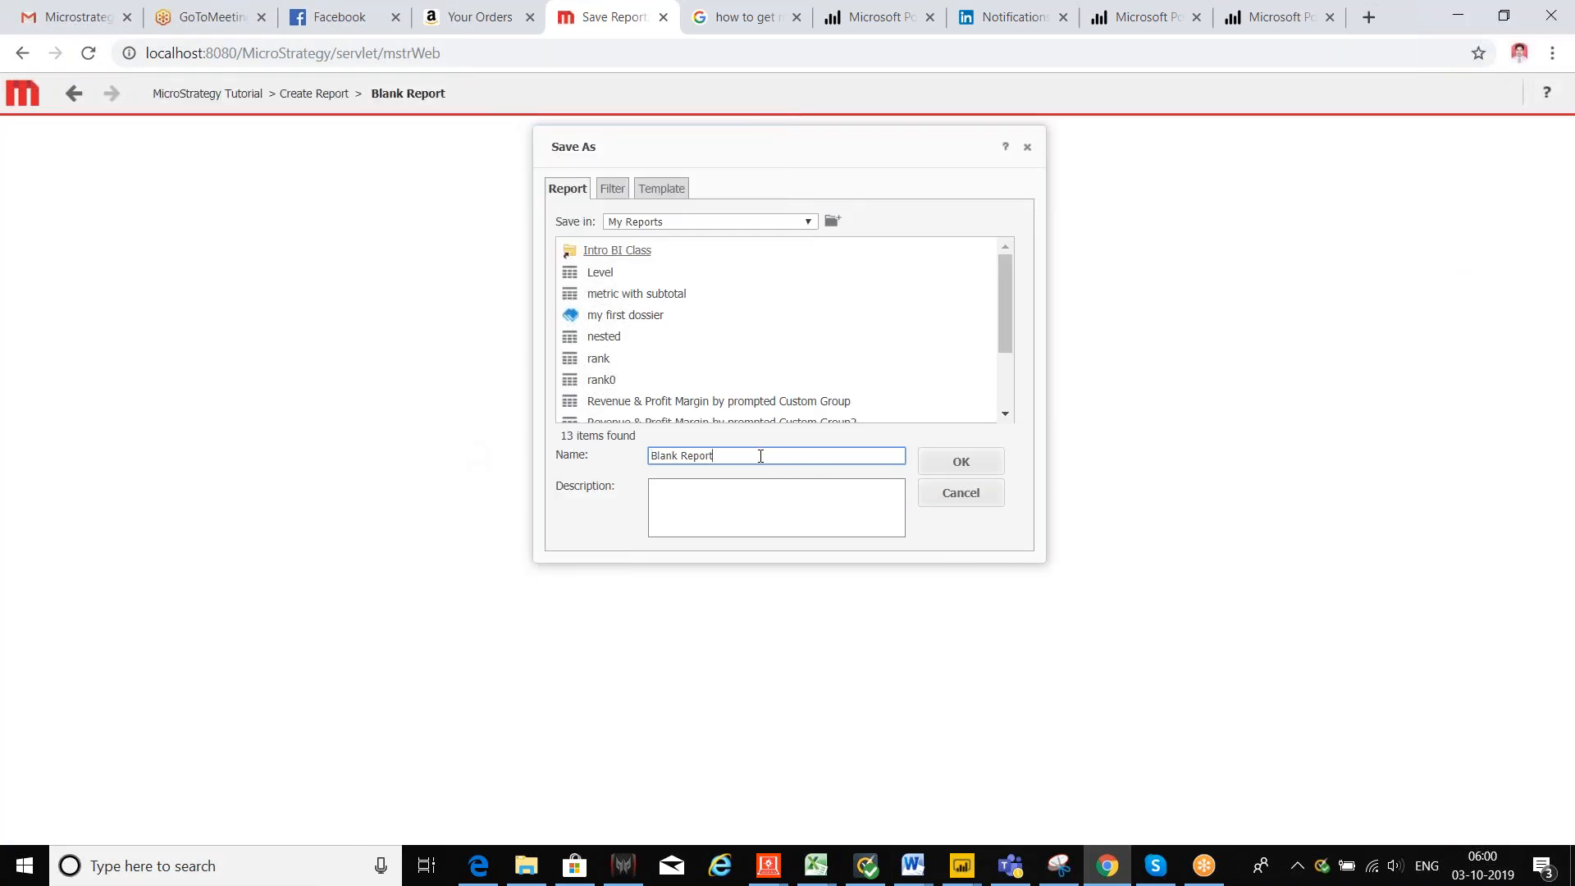
drag(761, 456, 510, 473)
text(r1)
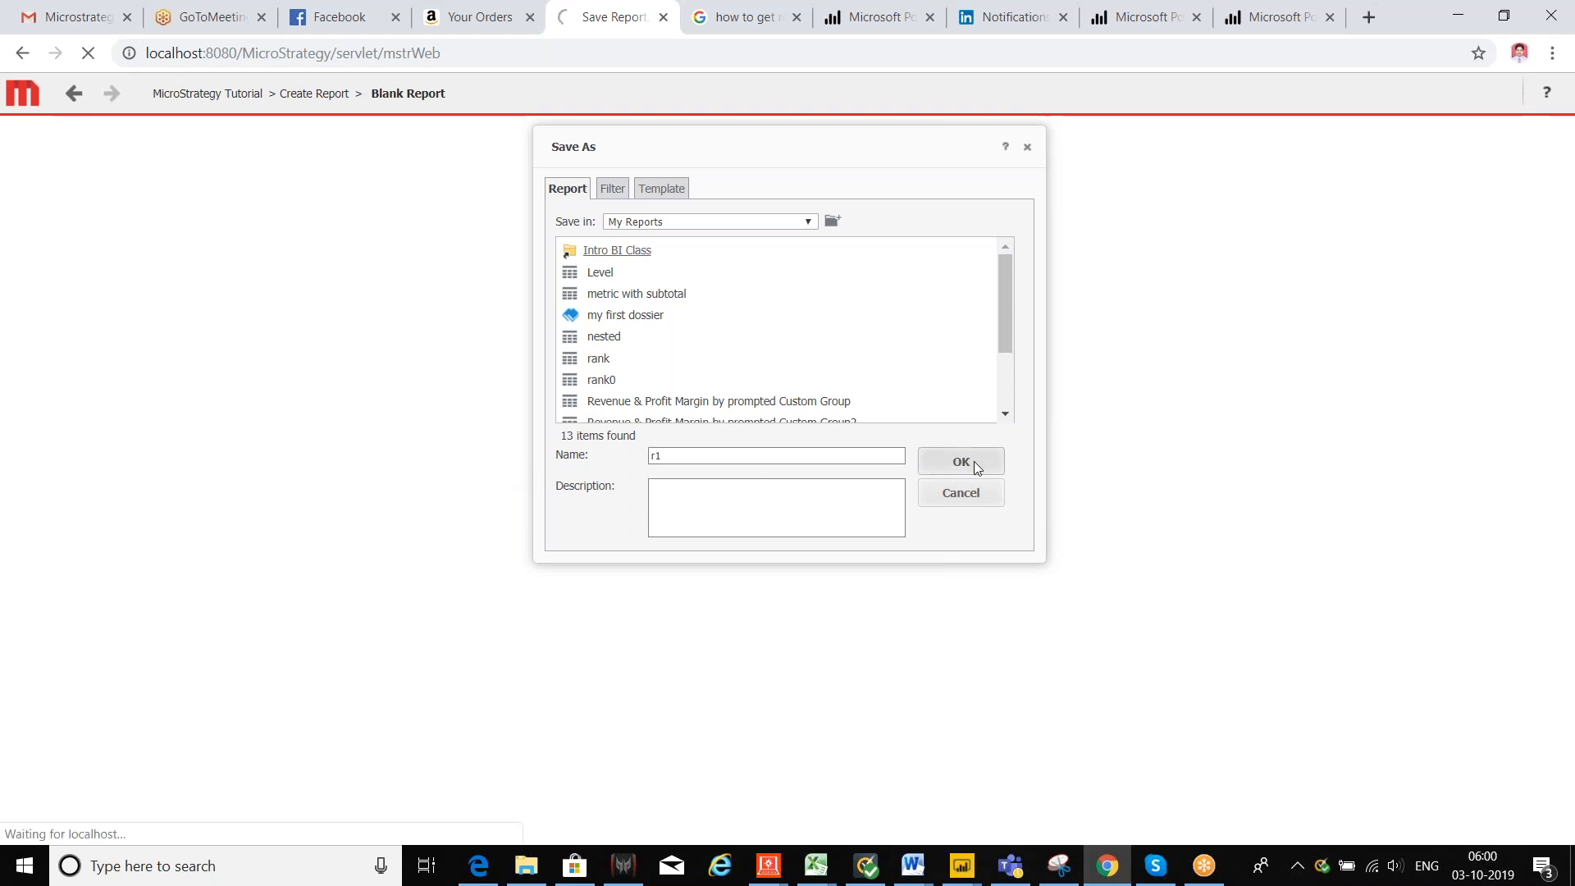
click(705, 216)
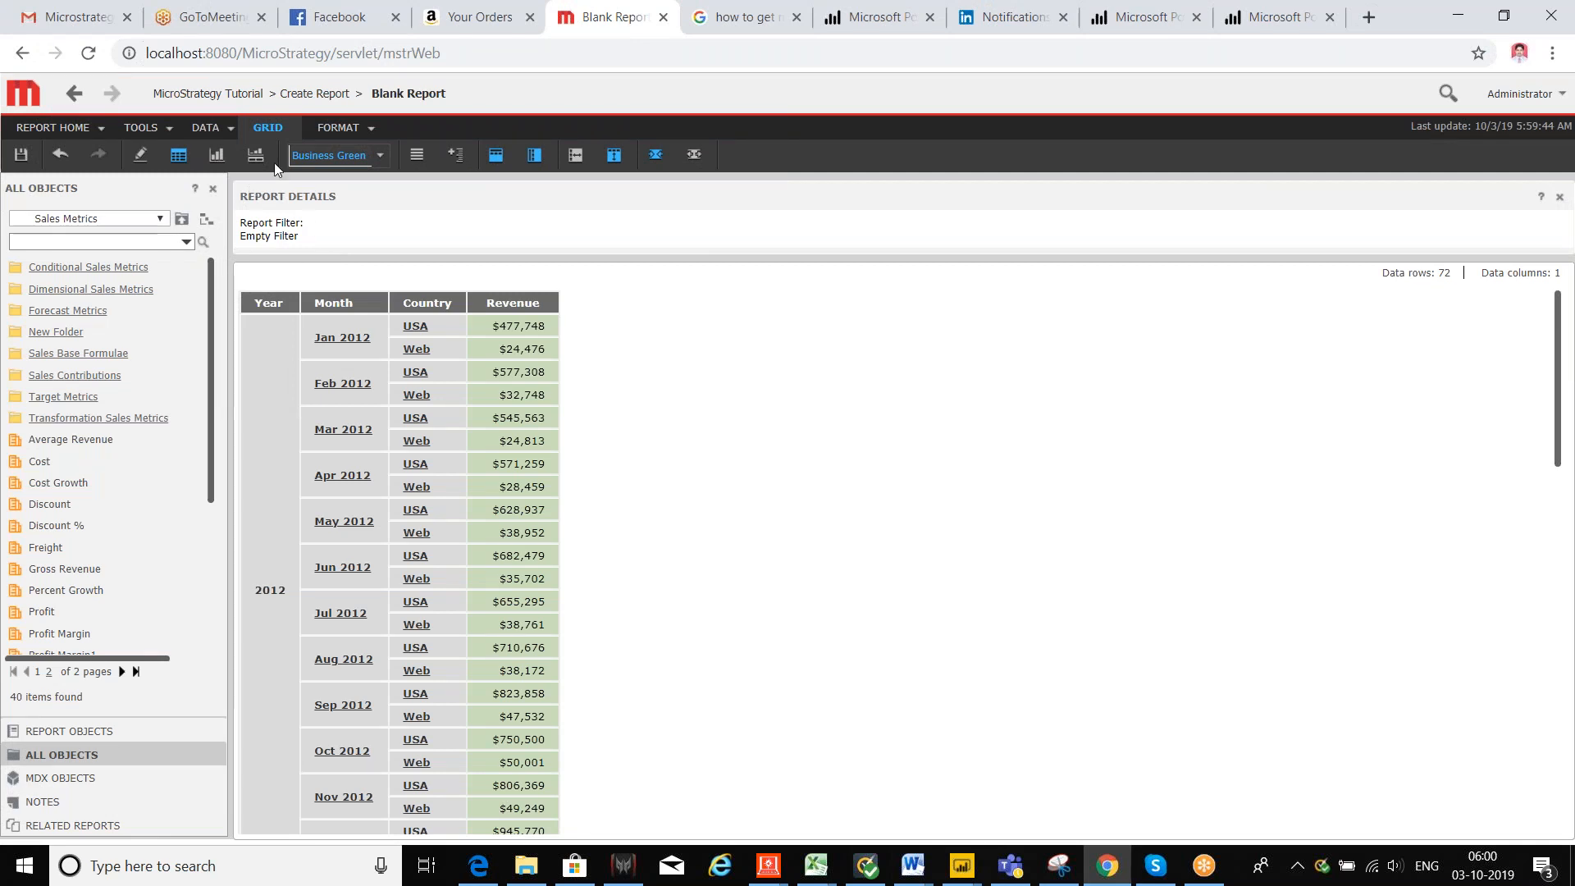
Step: From Home, create a new dossier and select r1 from My Reports as its existing dataset
click(246, 96)
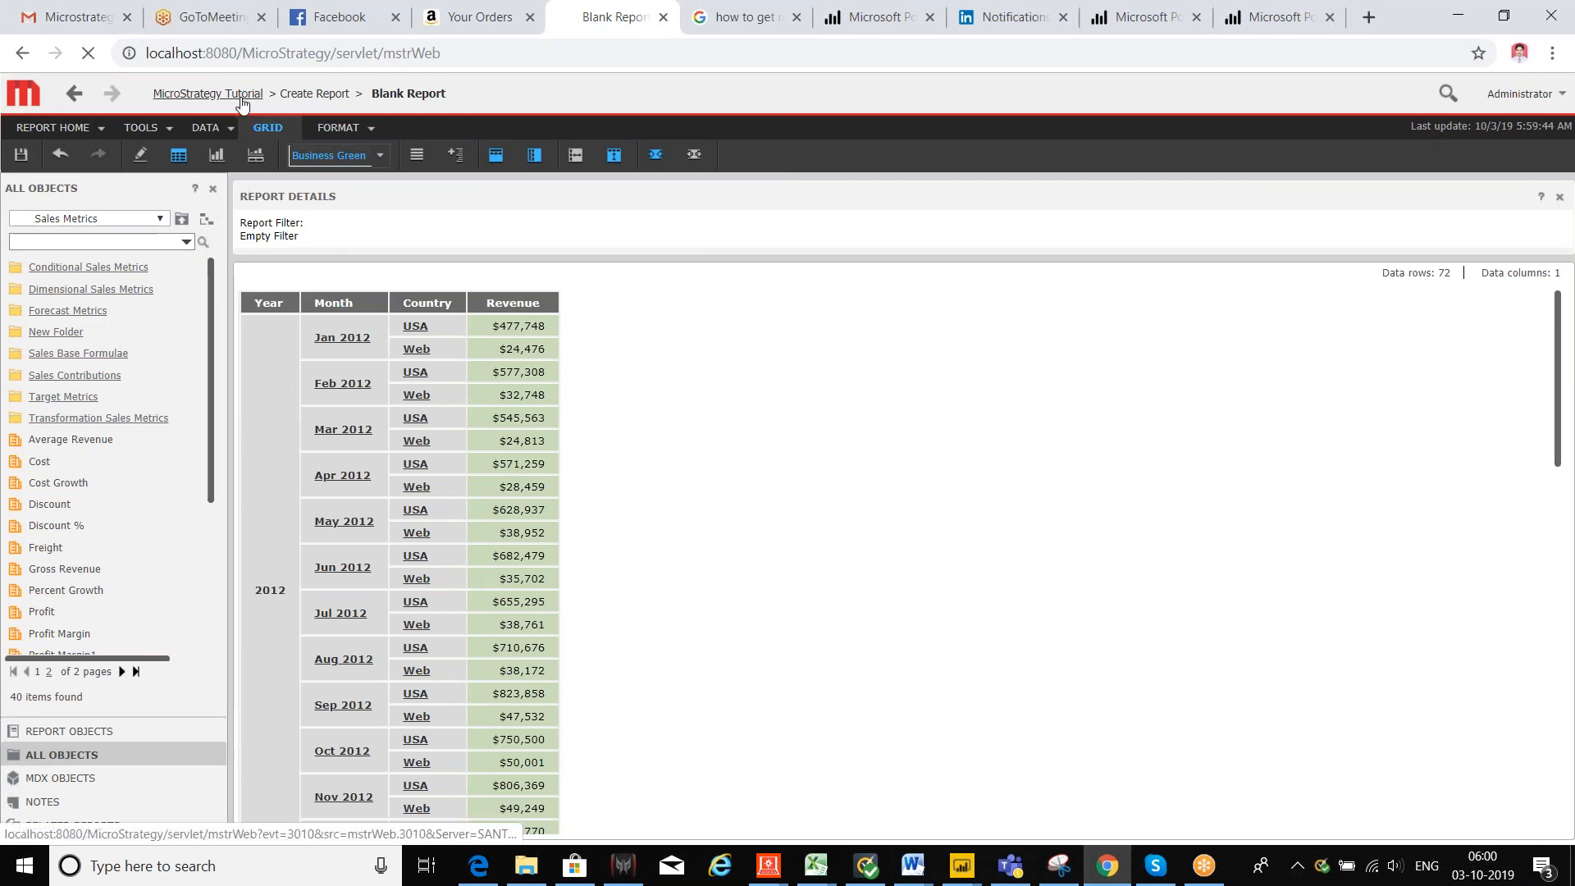
click(304, 439)
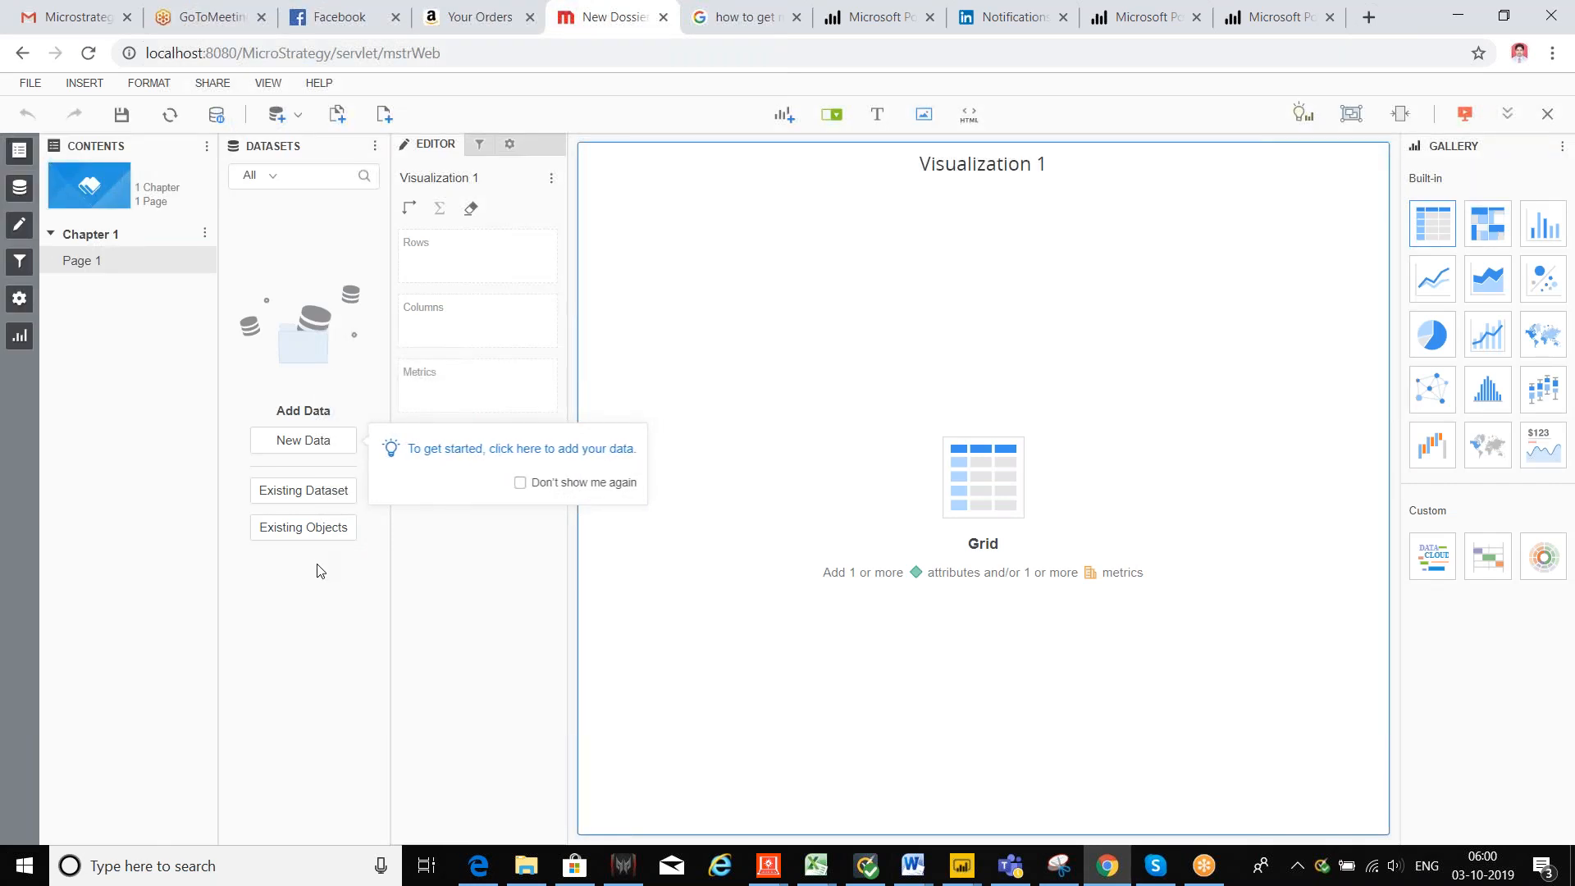
click(310, 493)
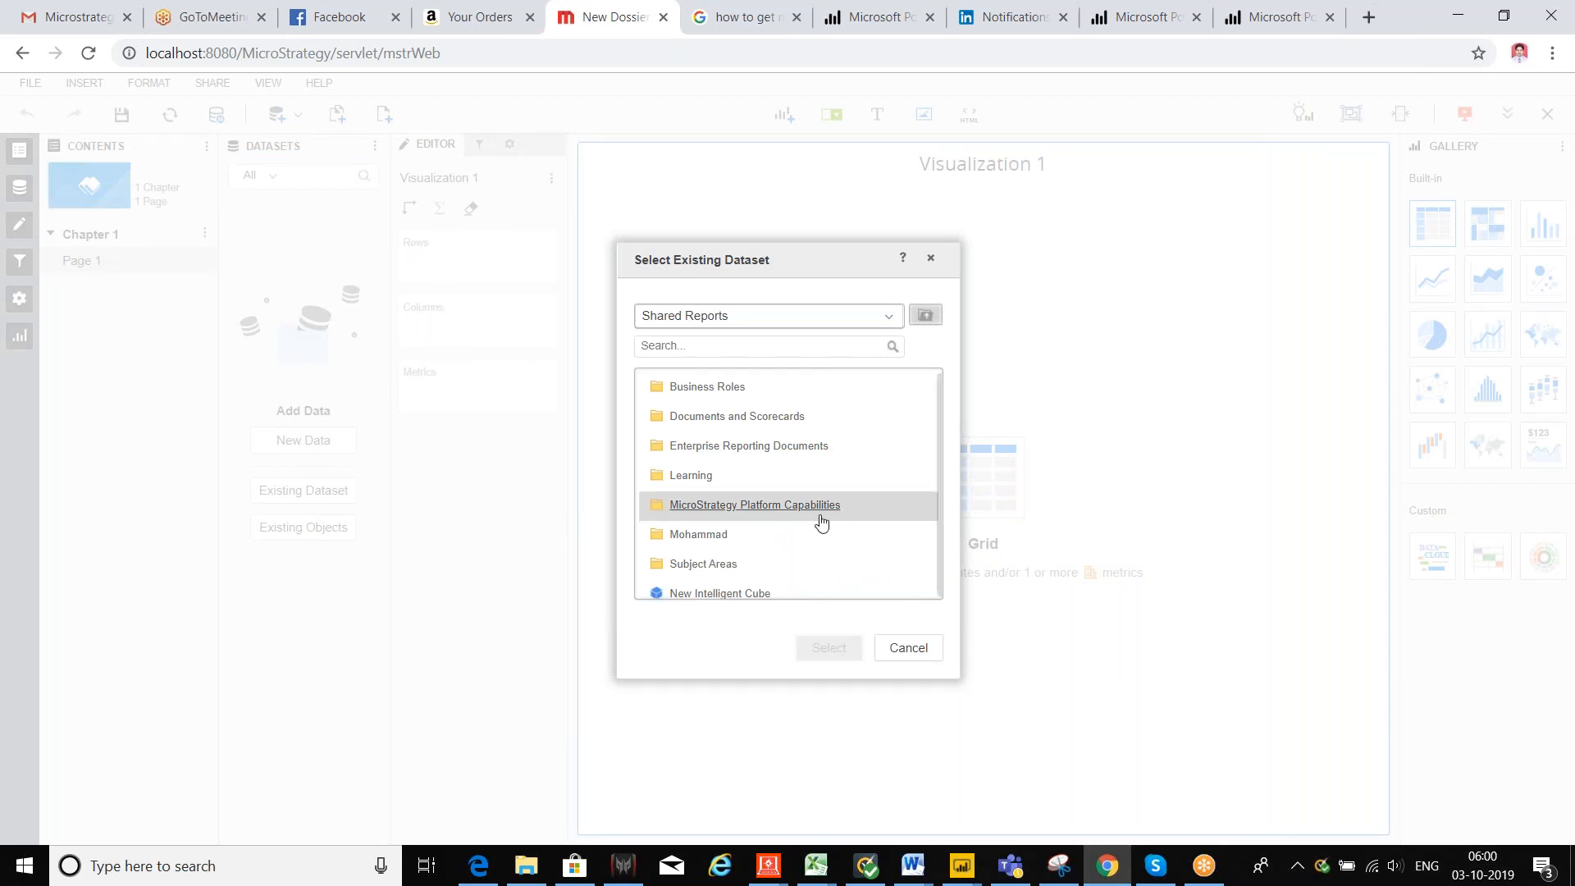
scroll(820, 520, down, 1)
click(886, 318)
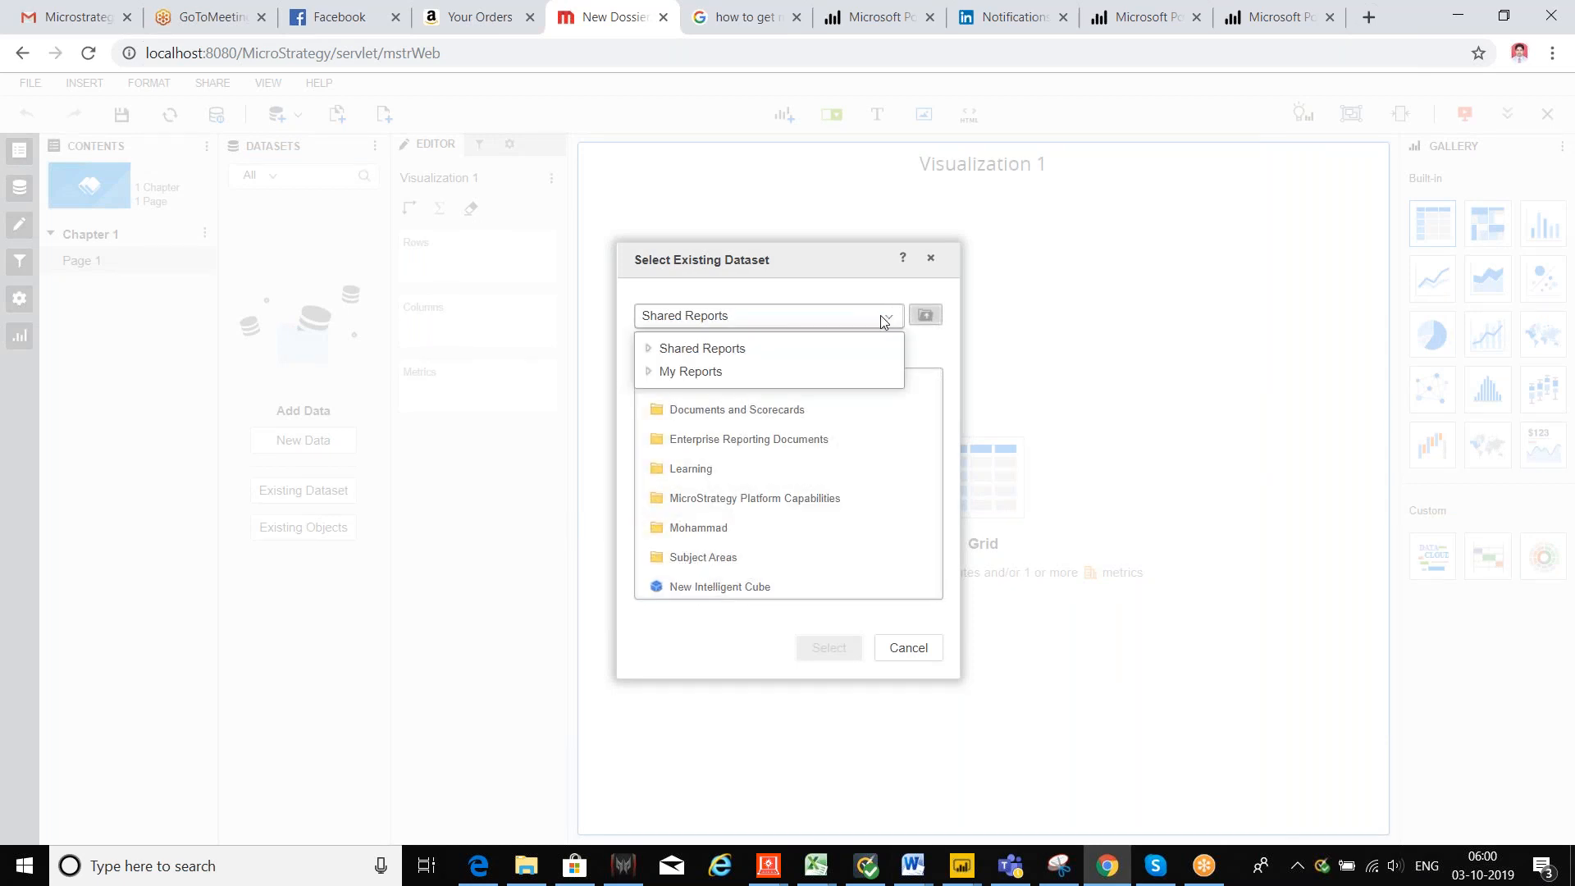
click(712, 369)
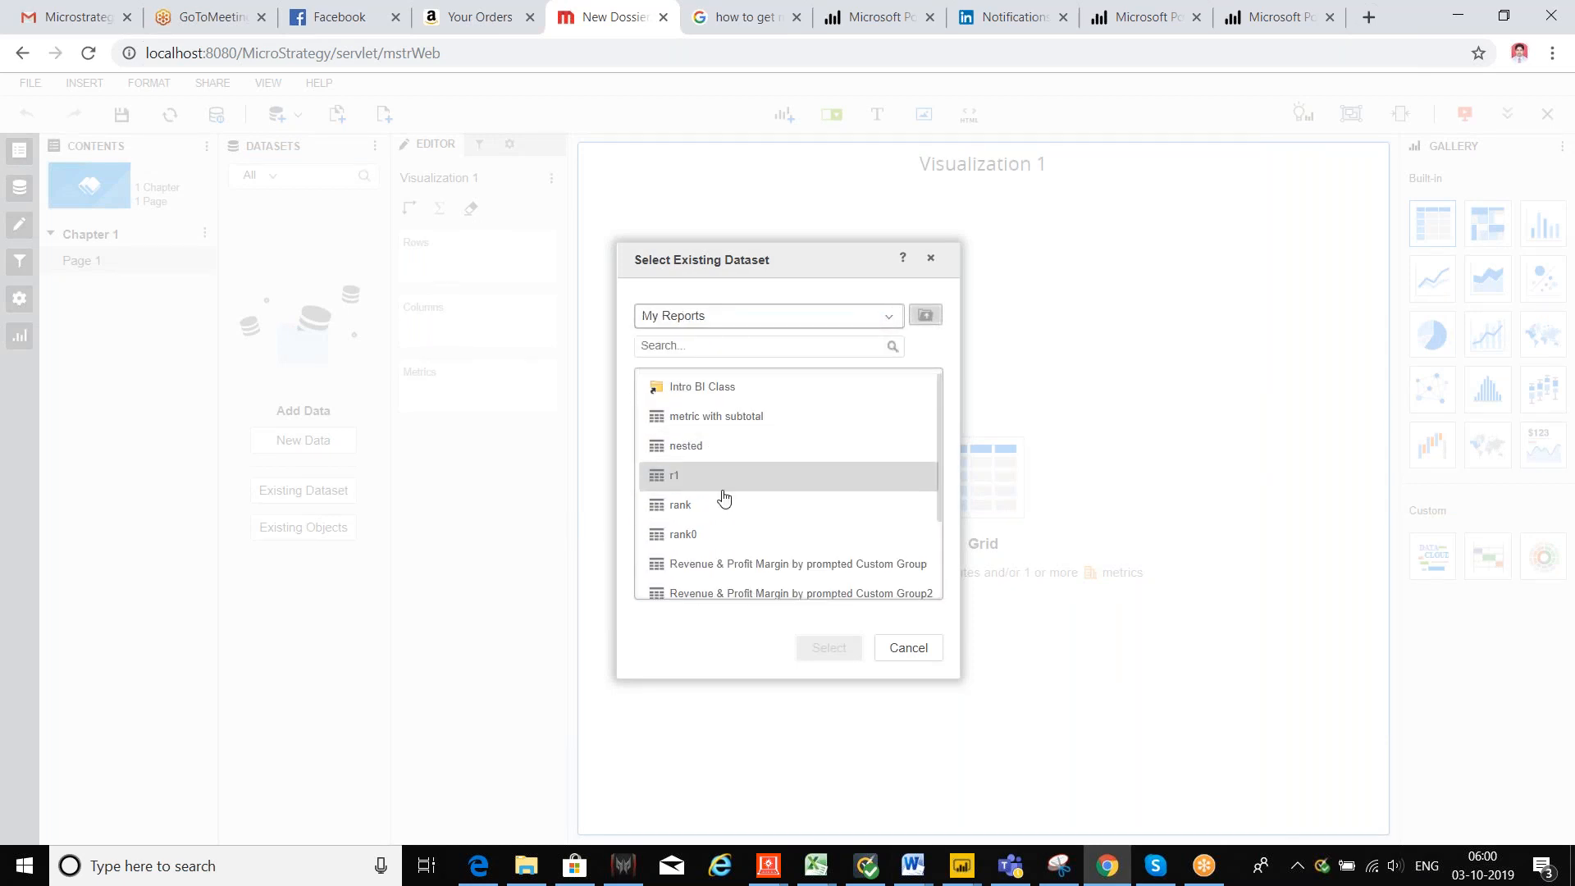
click(679, 482)
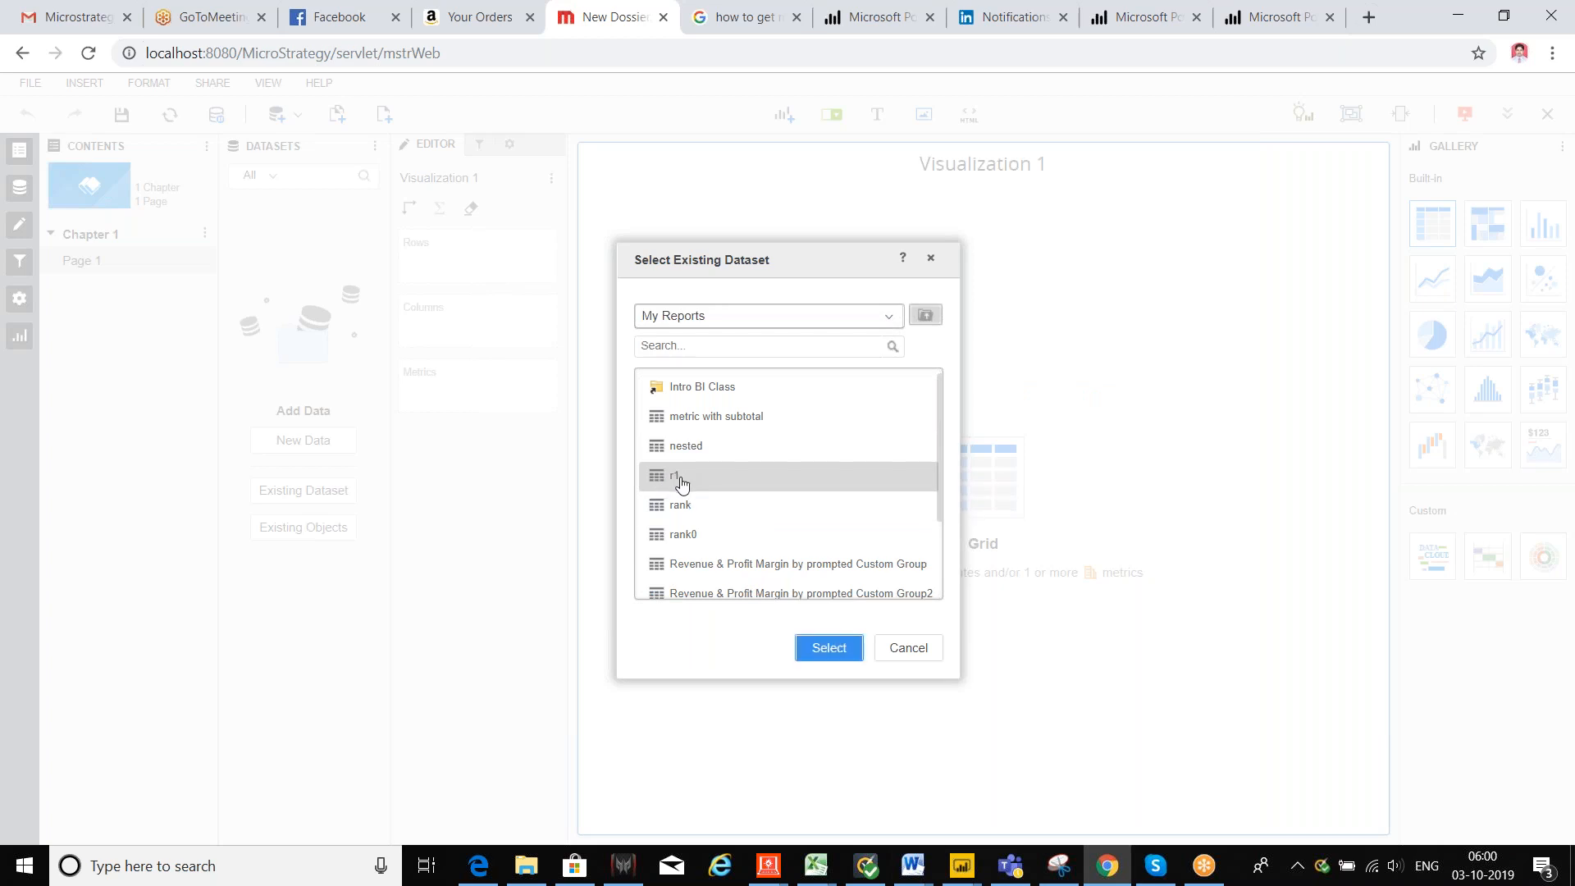
click(824, 647)
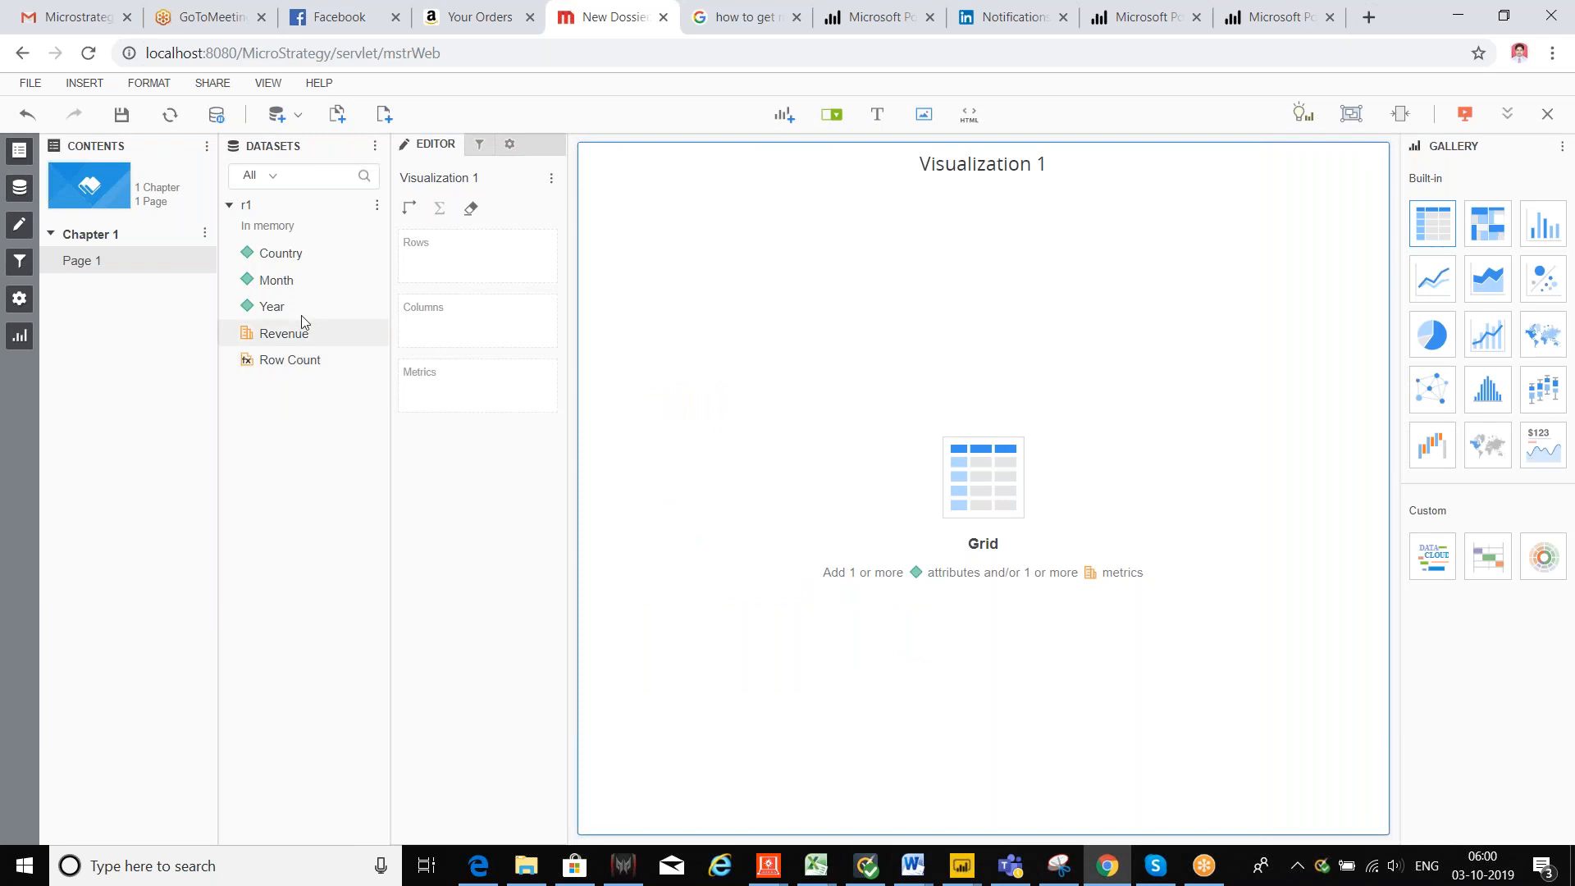
Step: Add Country, Year and Revenue to Visualization 1, ordering Year before Country in the rows
double_click(273, 256)
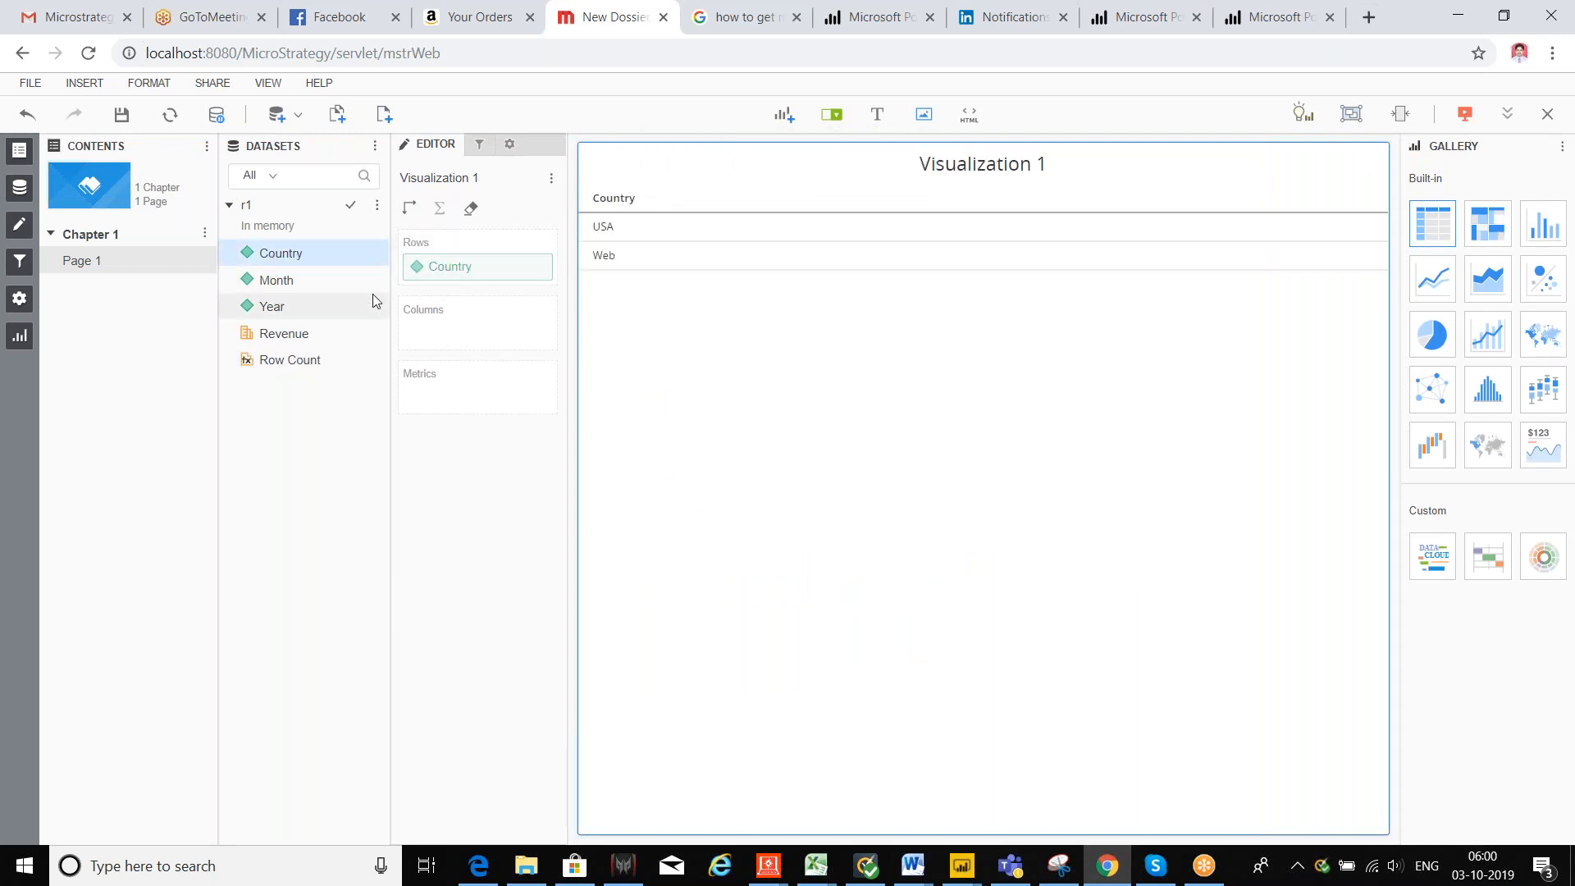
double_click(292, 311)
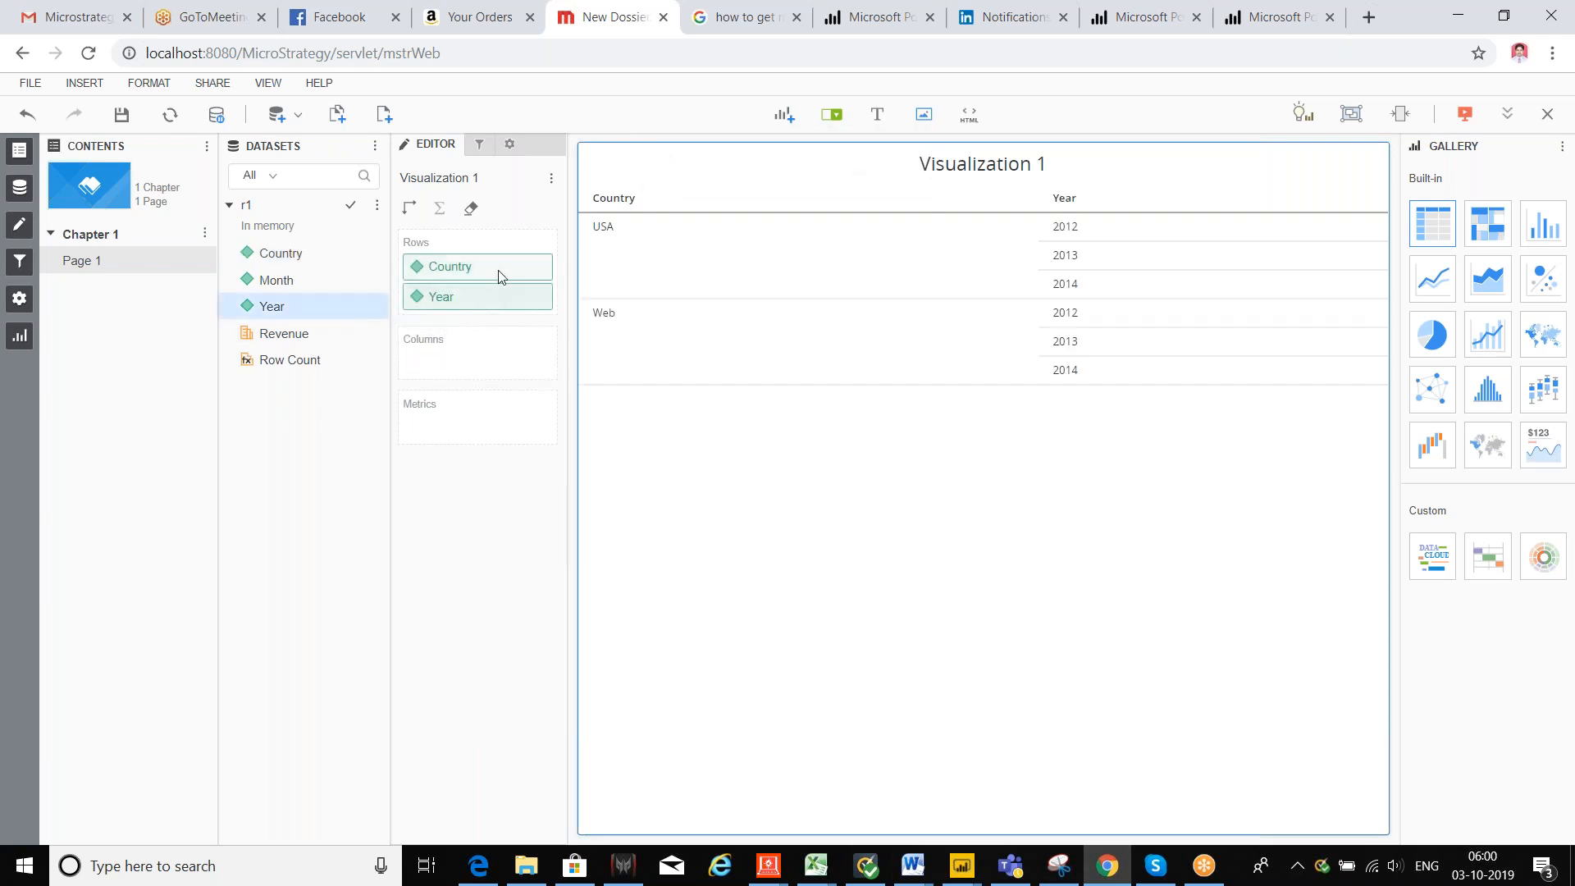
drag(510, 300, 503, 261)
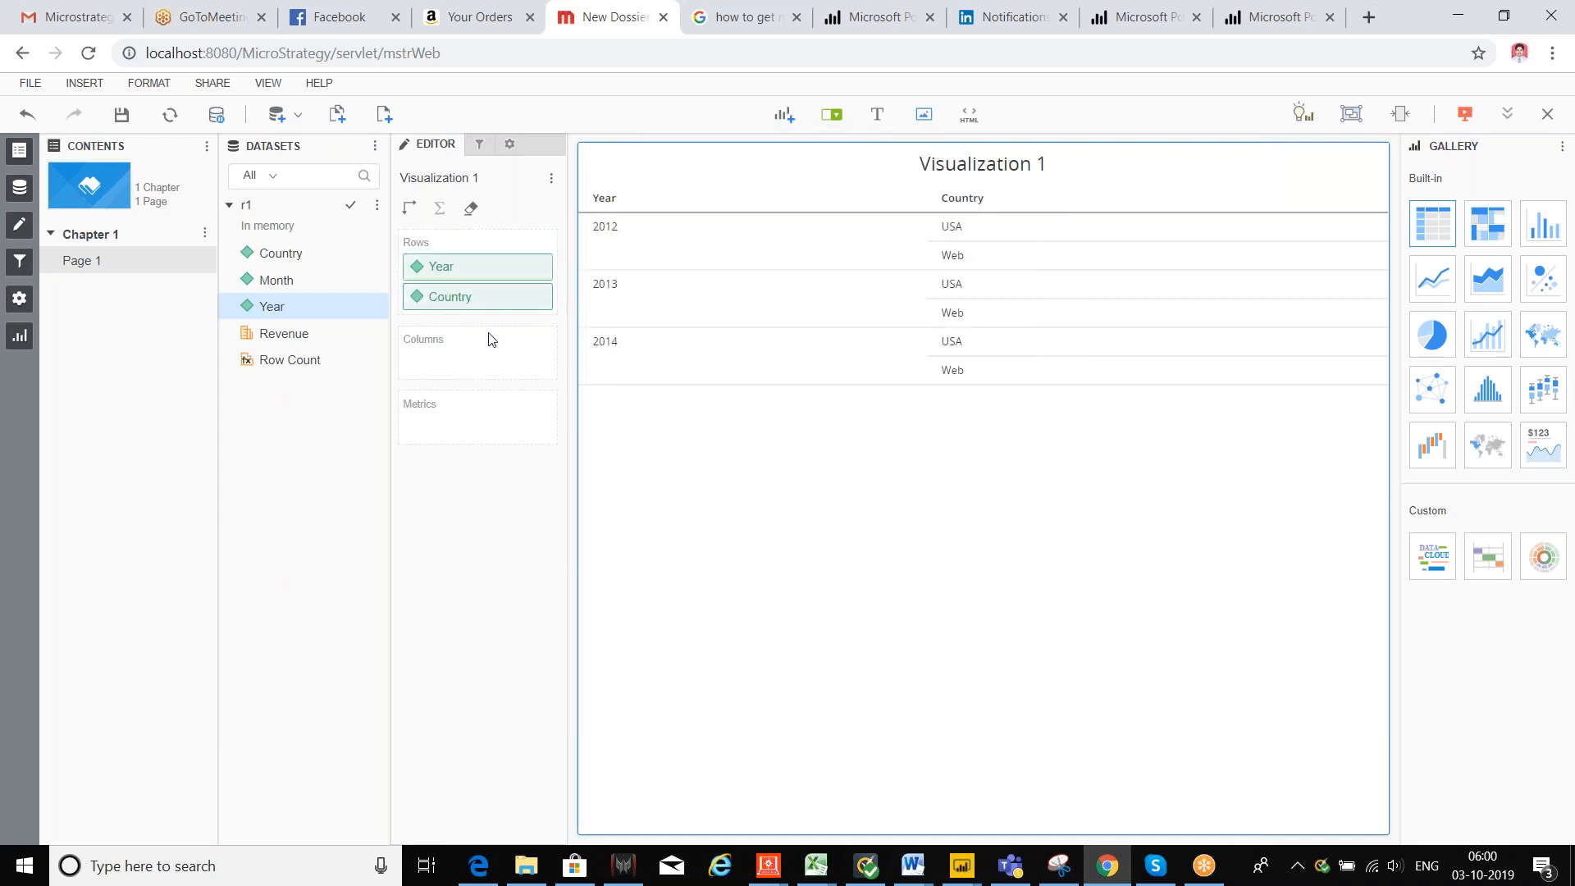
double_click(297, 334)
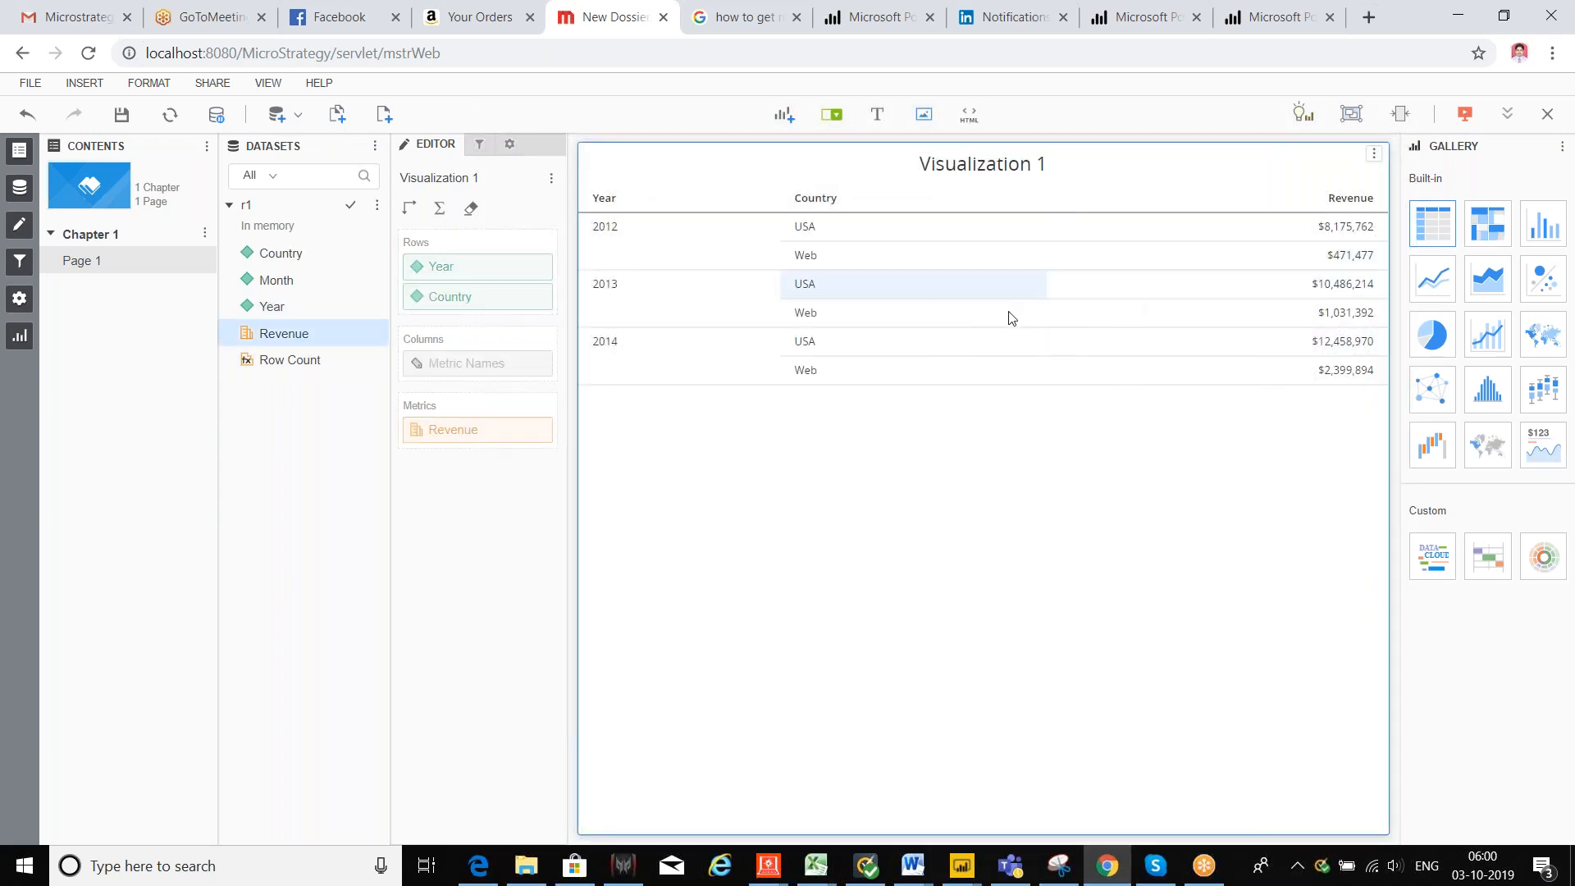
Step: Try vertical bar and area charts in the Gallery, then settle on a clustered bar chart
click(1543, 224)
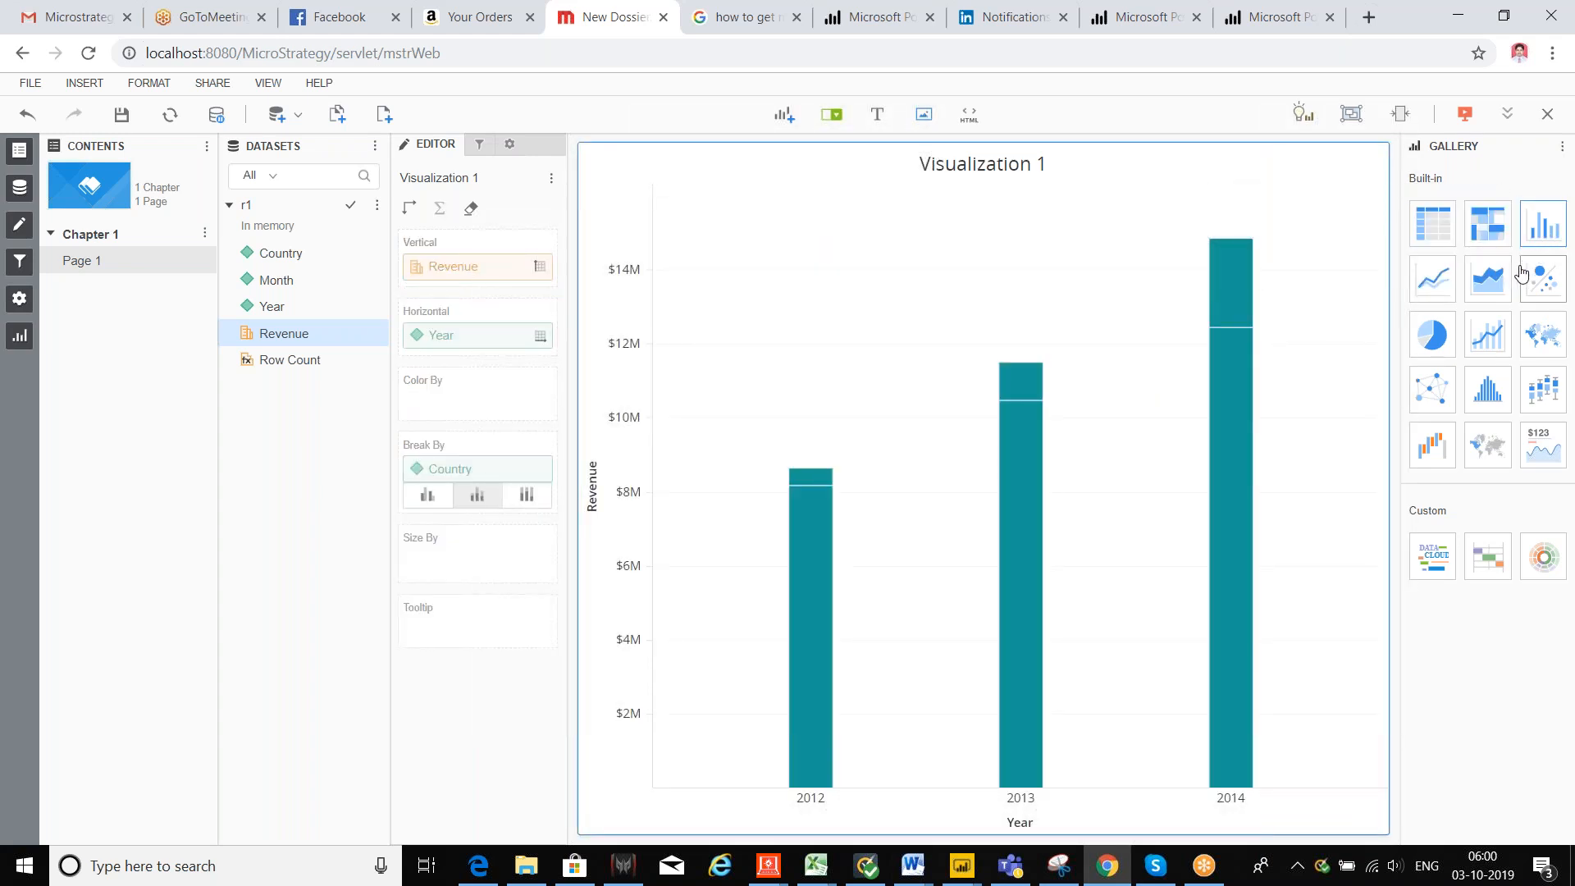
click(1490, 289)
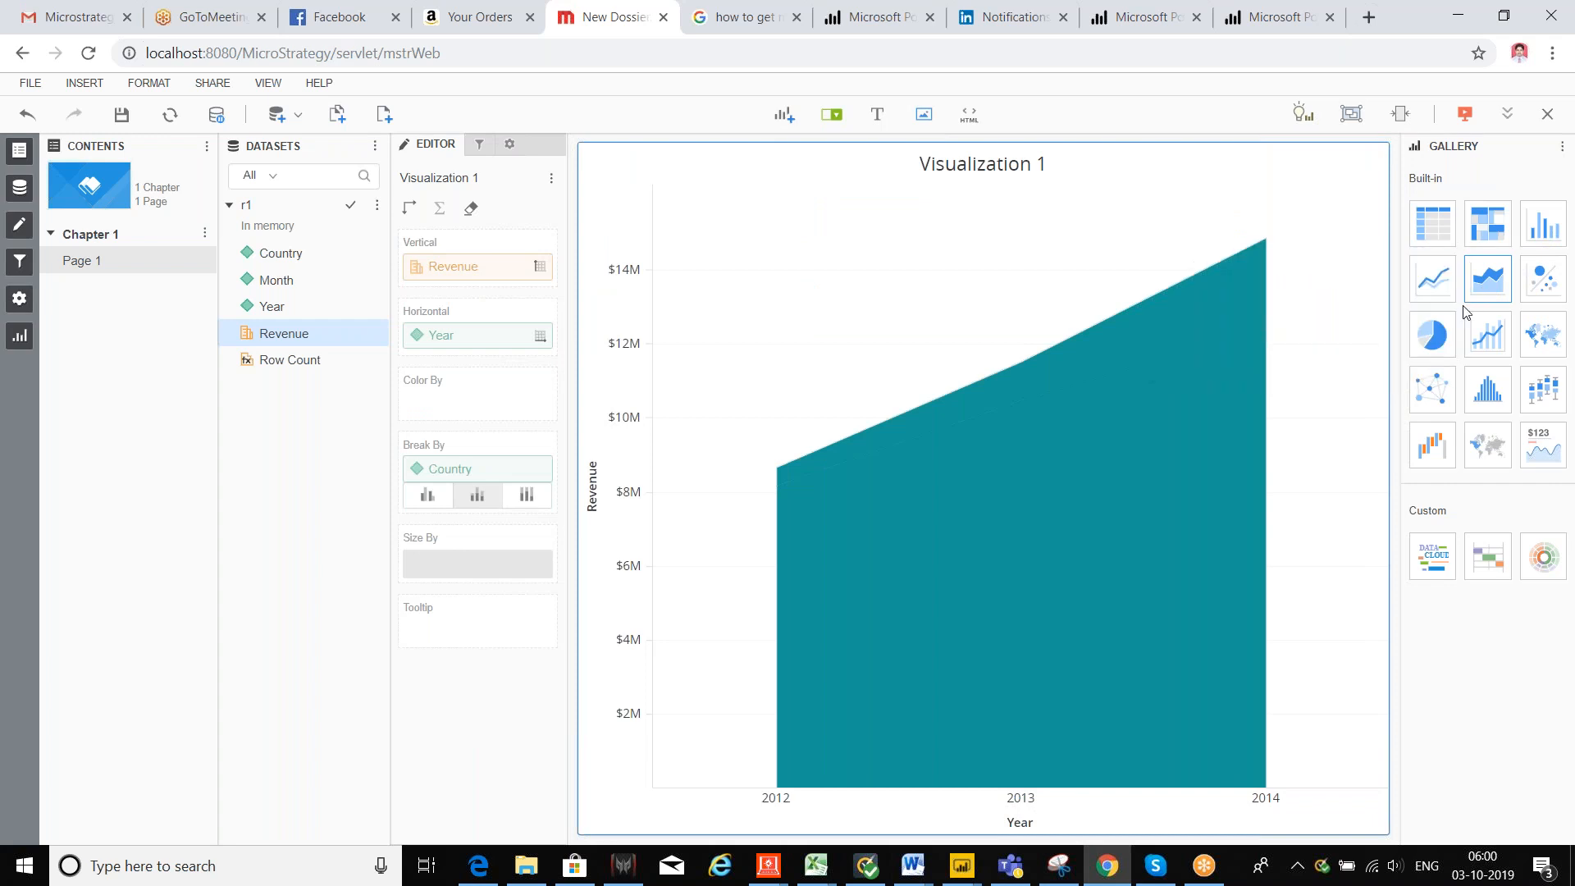
click(1485, 337)
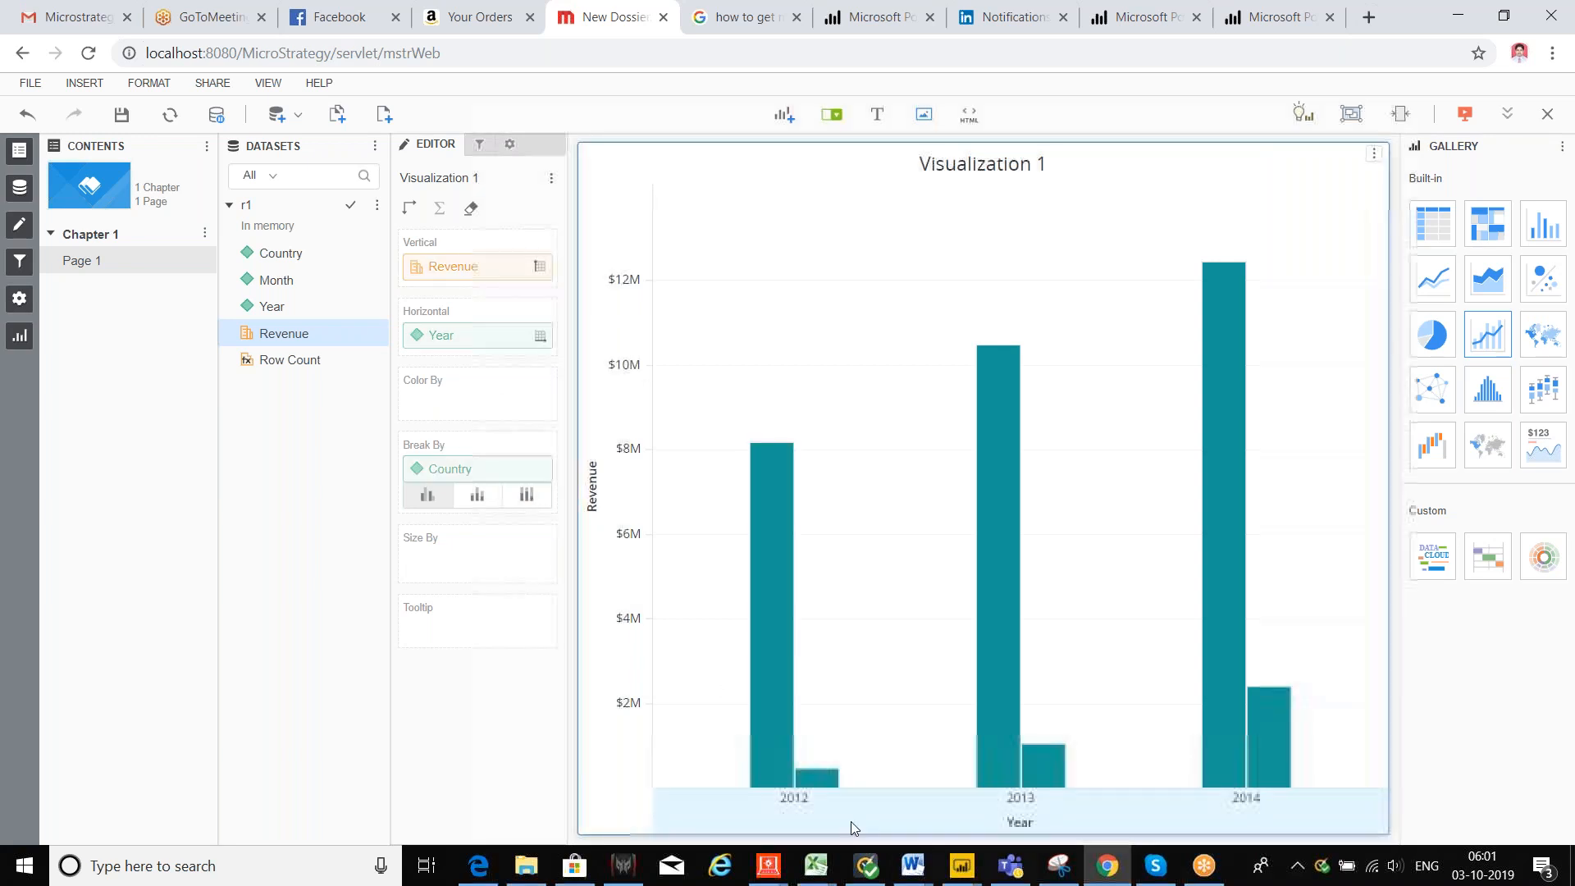
Step: Put Country into Color By so USA and Web bars get different colours
mouse_move(793, 703)
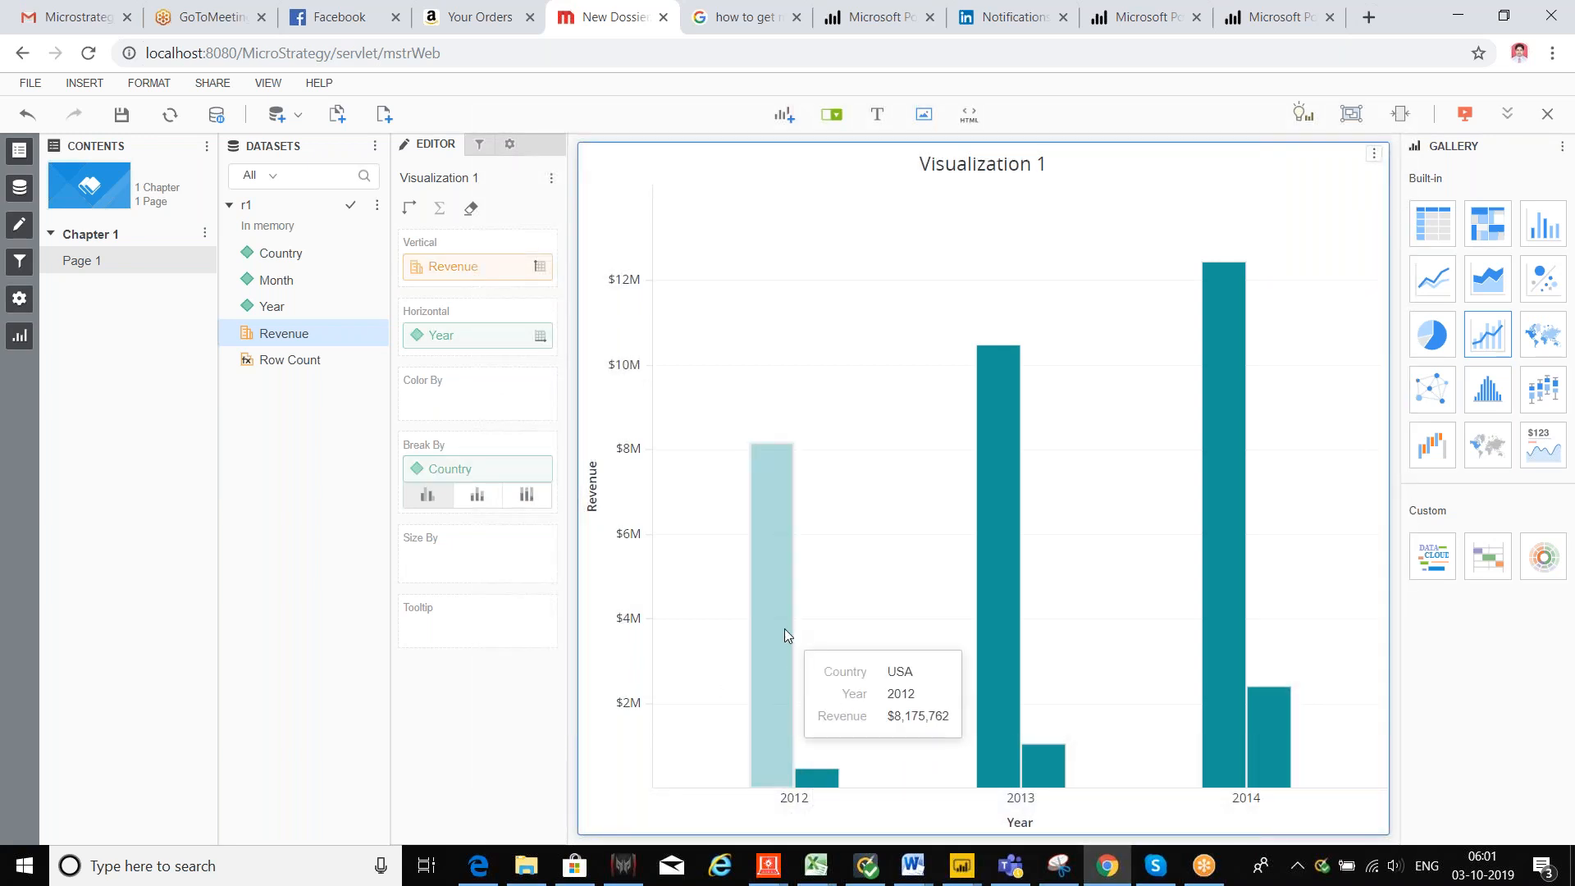
mouse_move(820, 776)
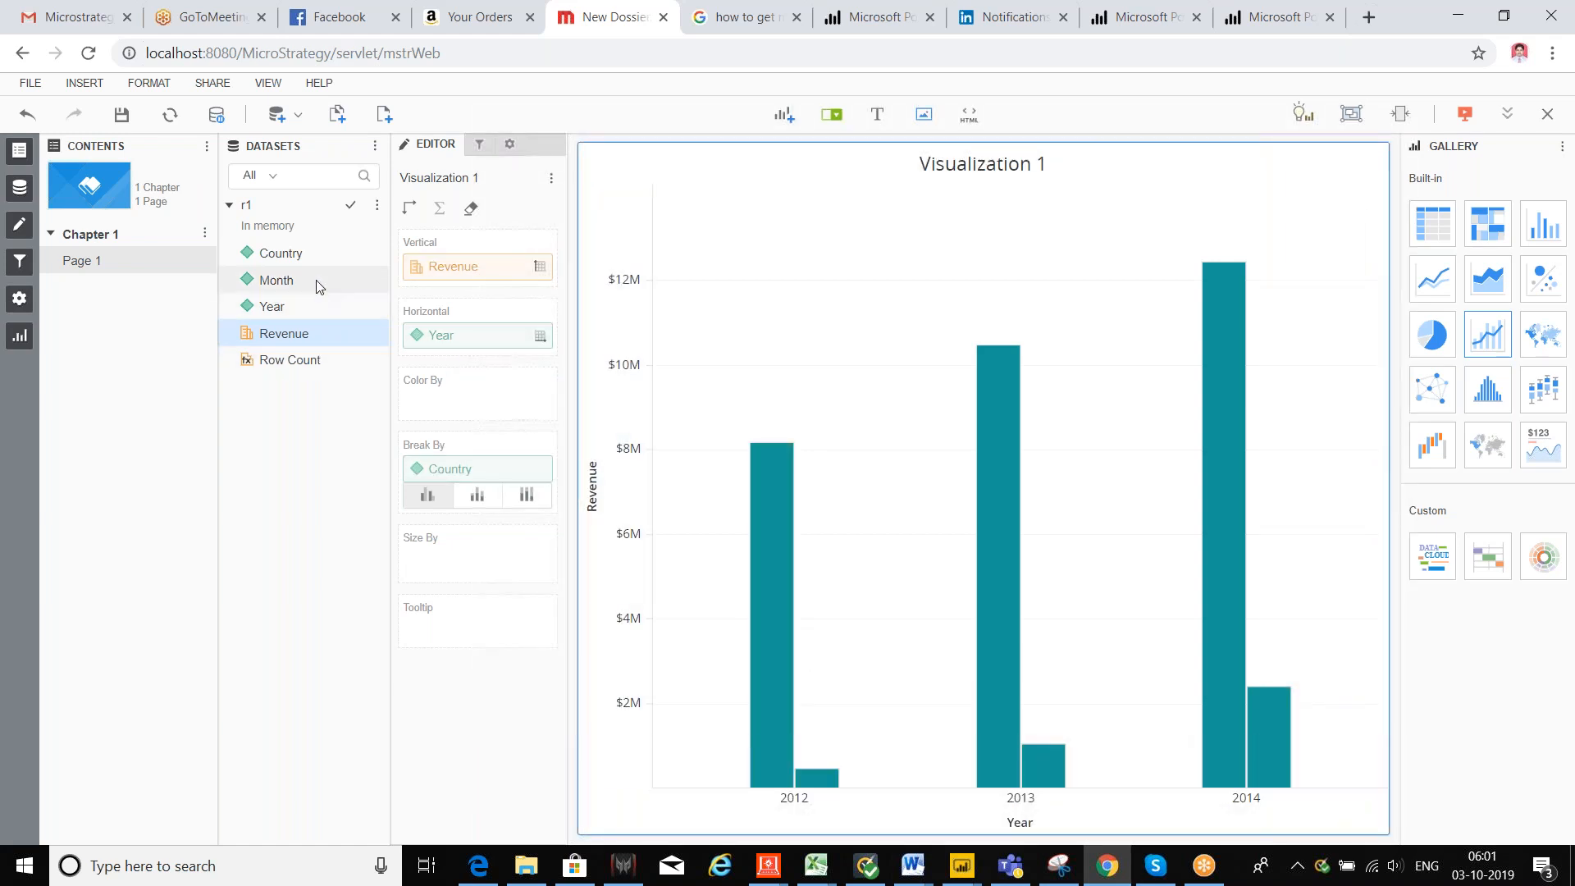
drag(303, 254, 412, 379)
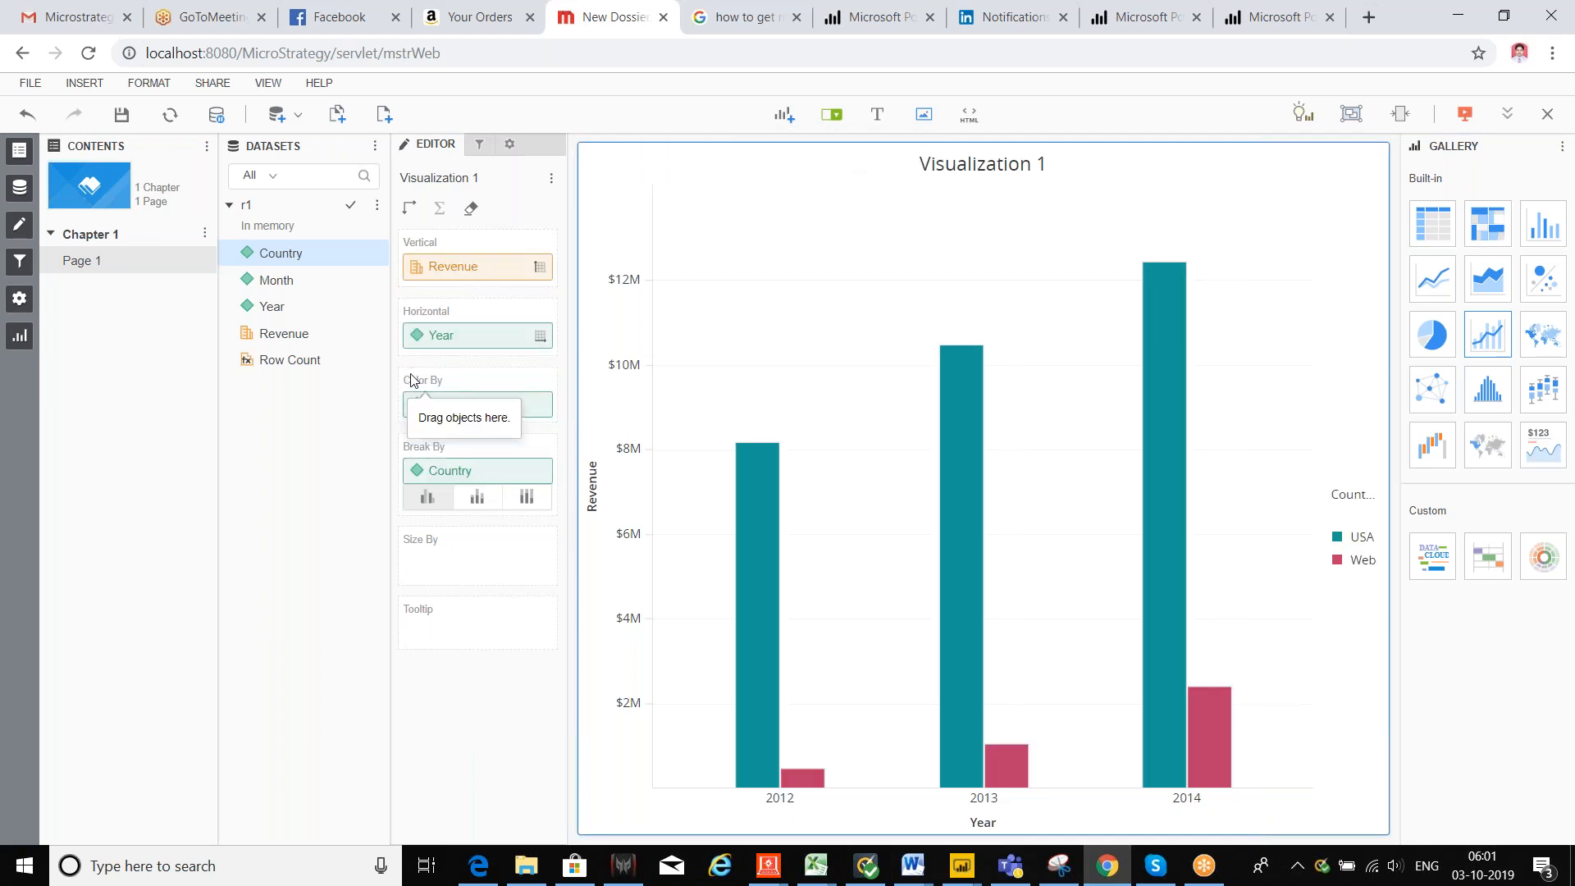
mouse_move(977, 675)
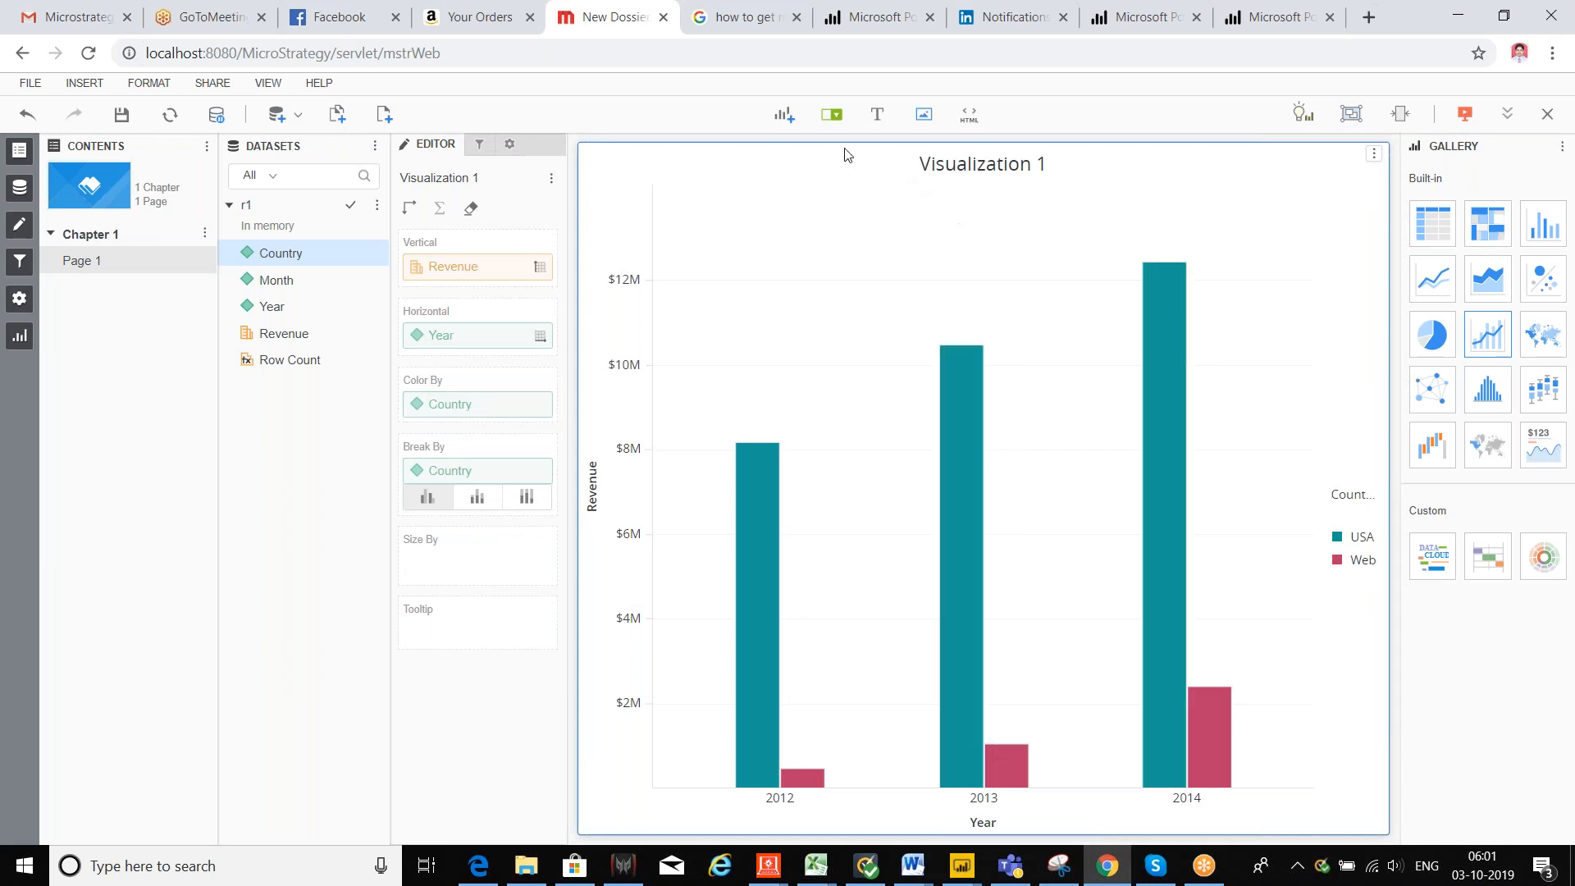
Step: Add Visualizations 2, 3 and 4 beside the Revenue chart, moving Visualization 3 to the top
click(786, 119)
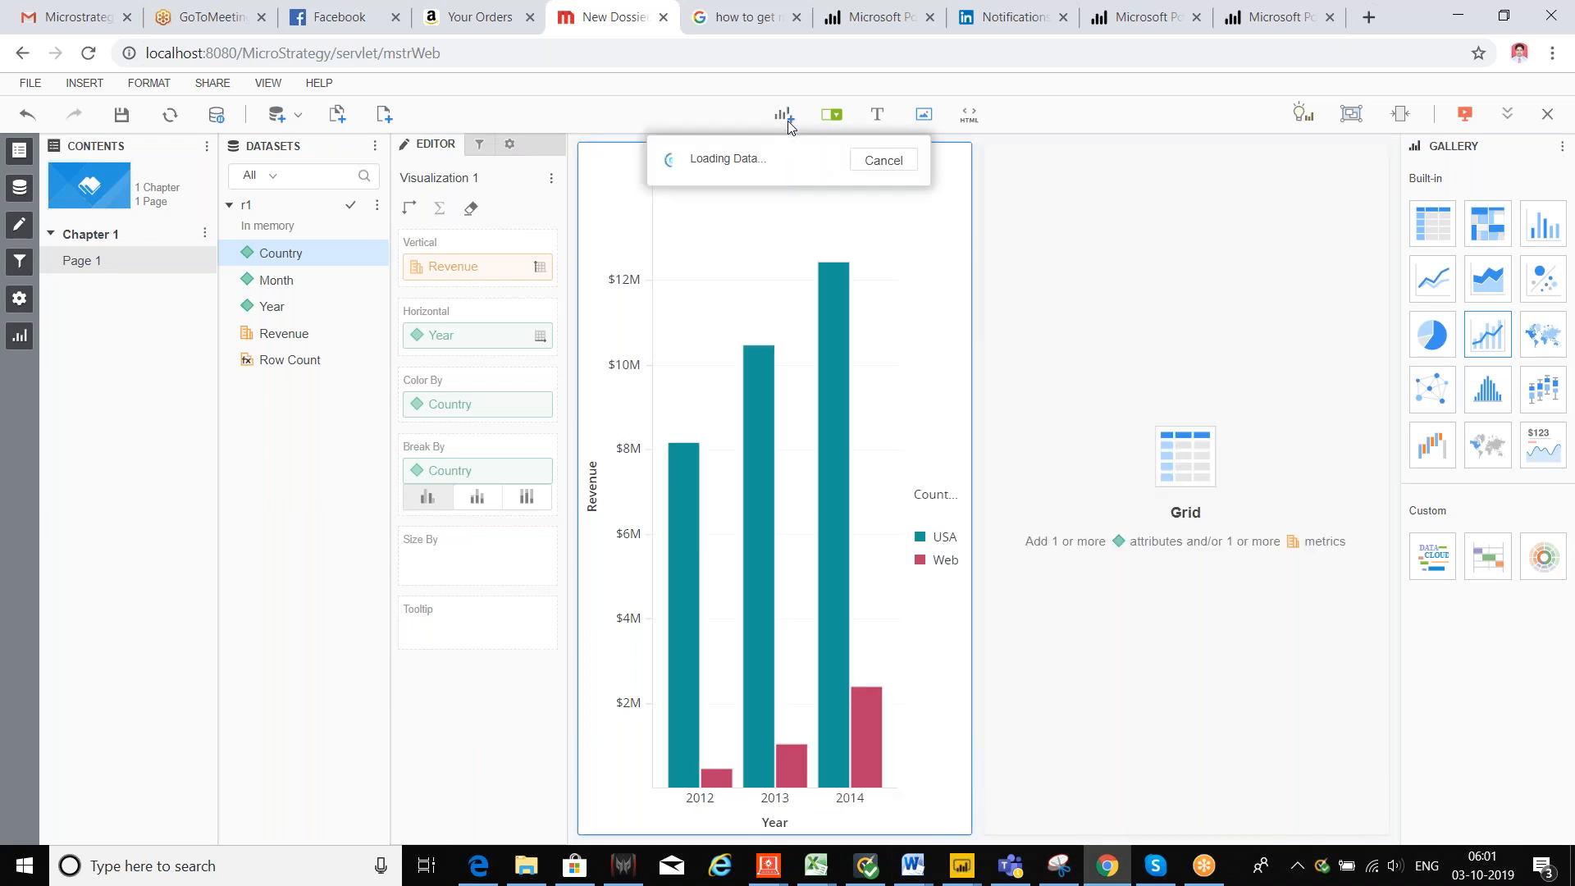
click(786, 120)
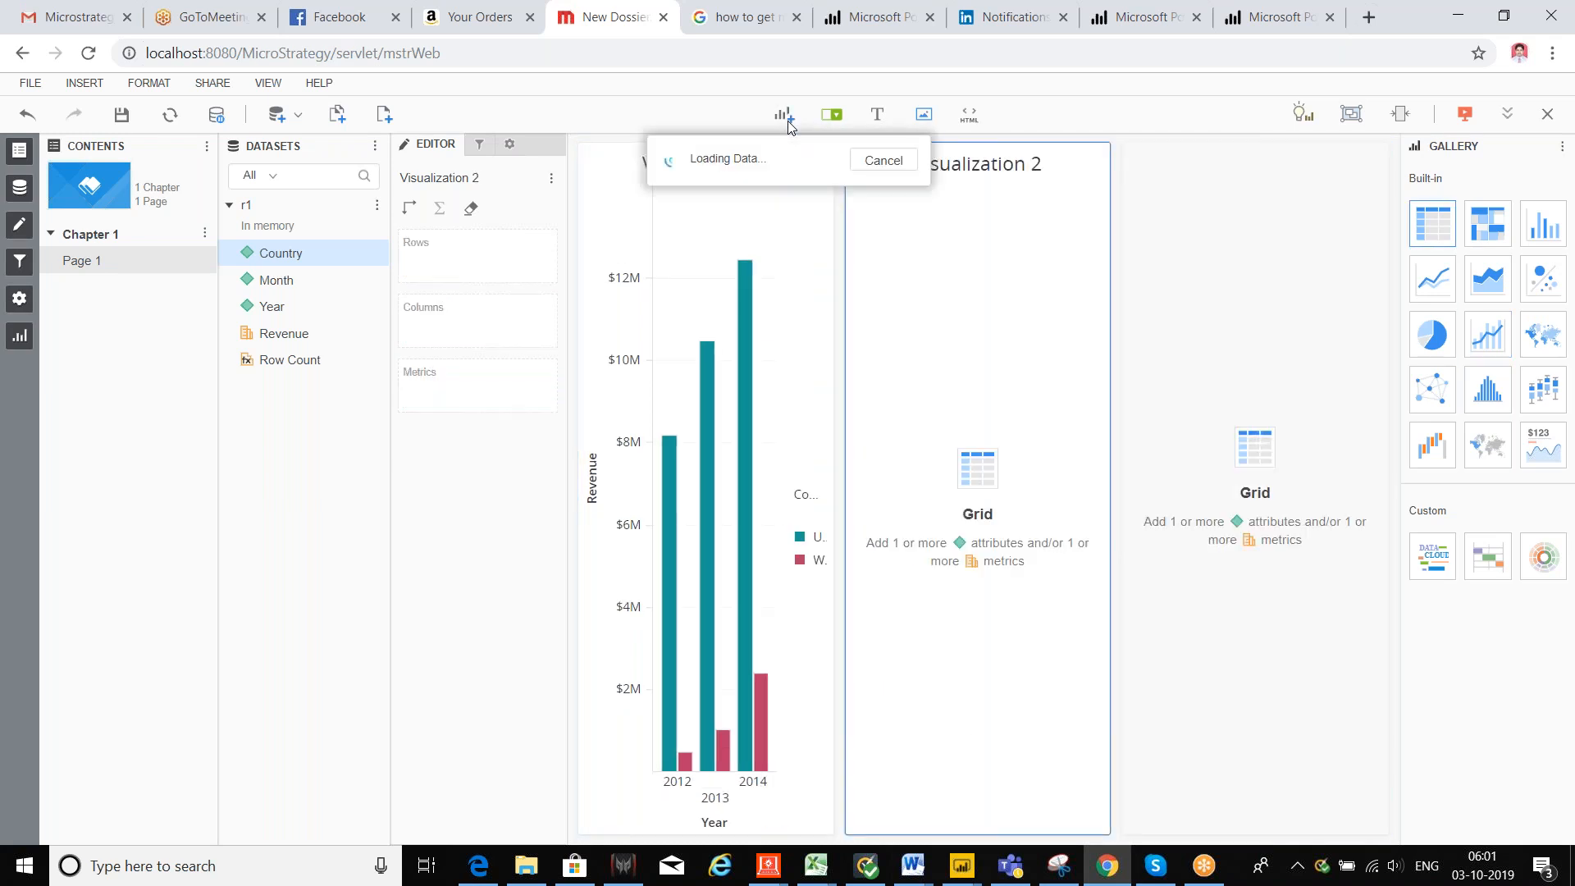
drag(1241, 162, 959, 150)
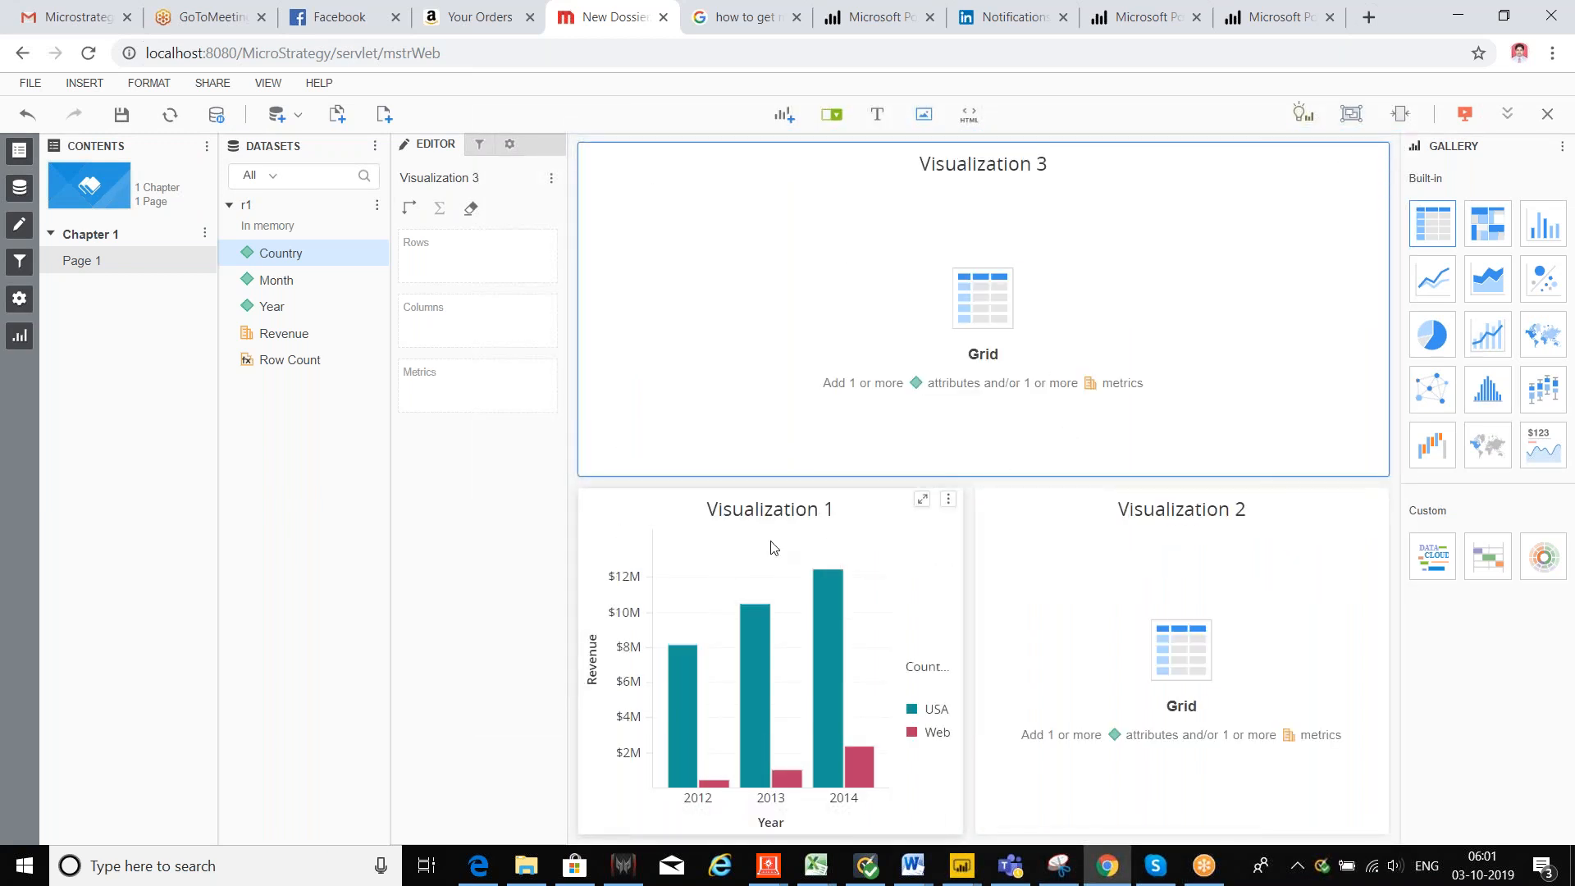
click(784, 114)
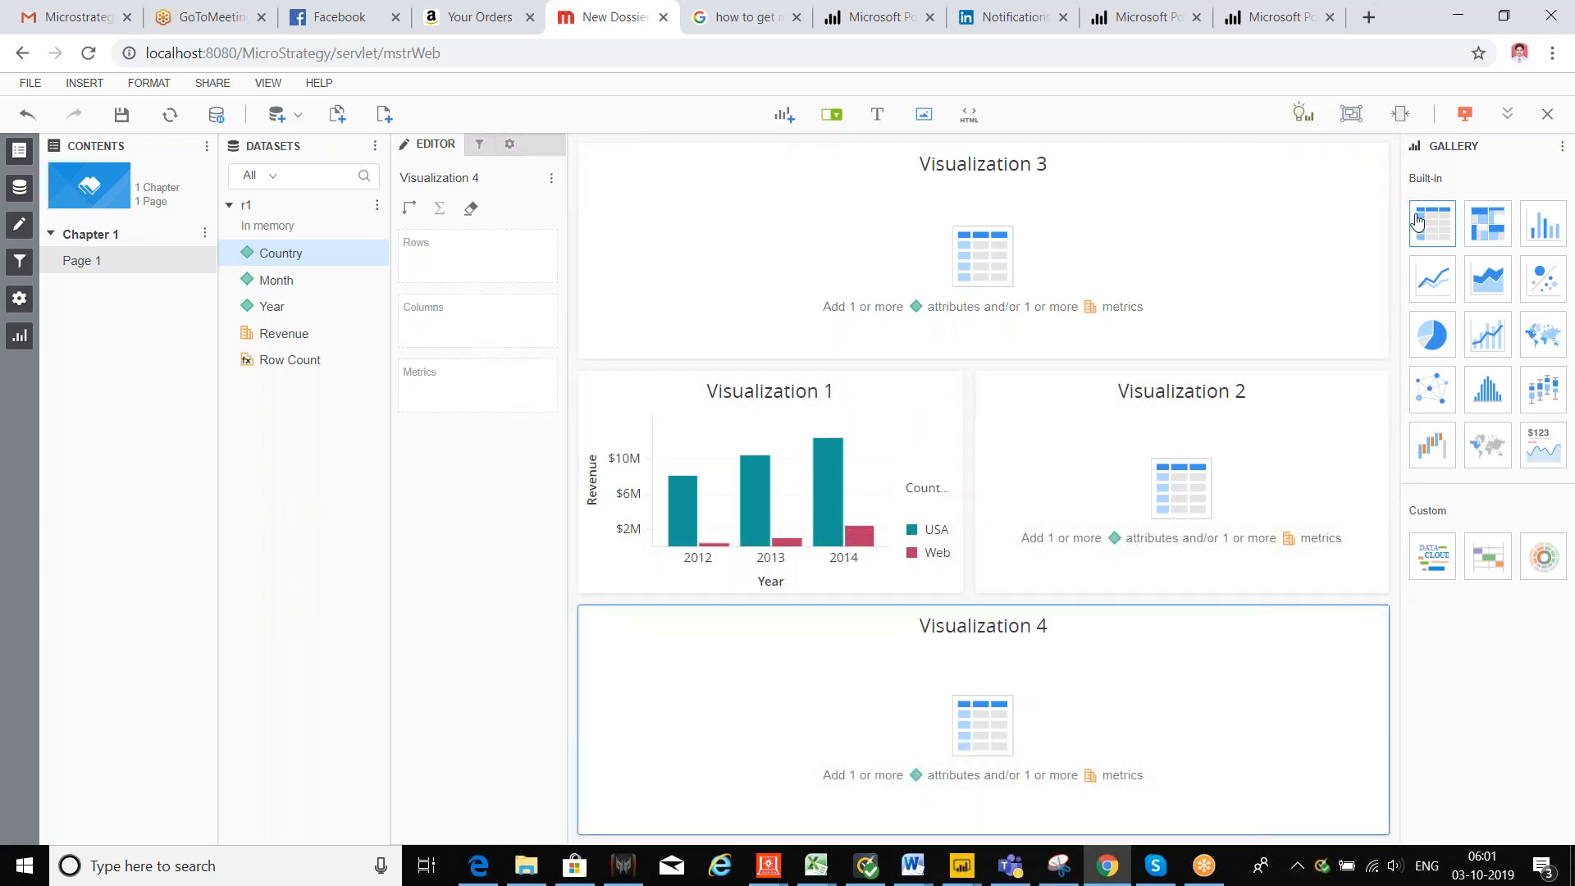
Step: Preview the dossier in presentation mode, then close it to bring up the save prompt
click(1465, 117)
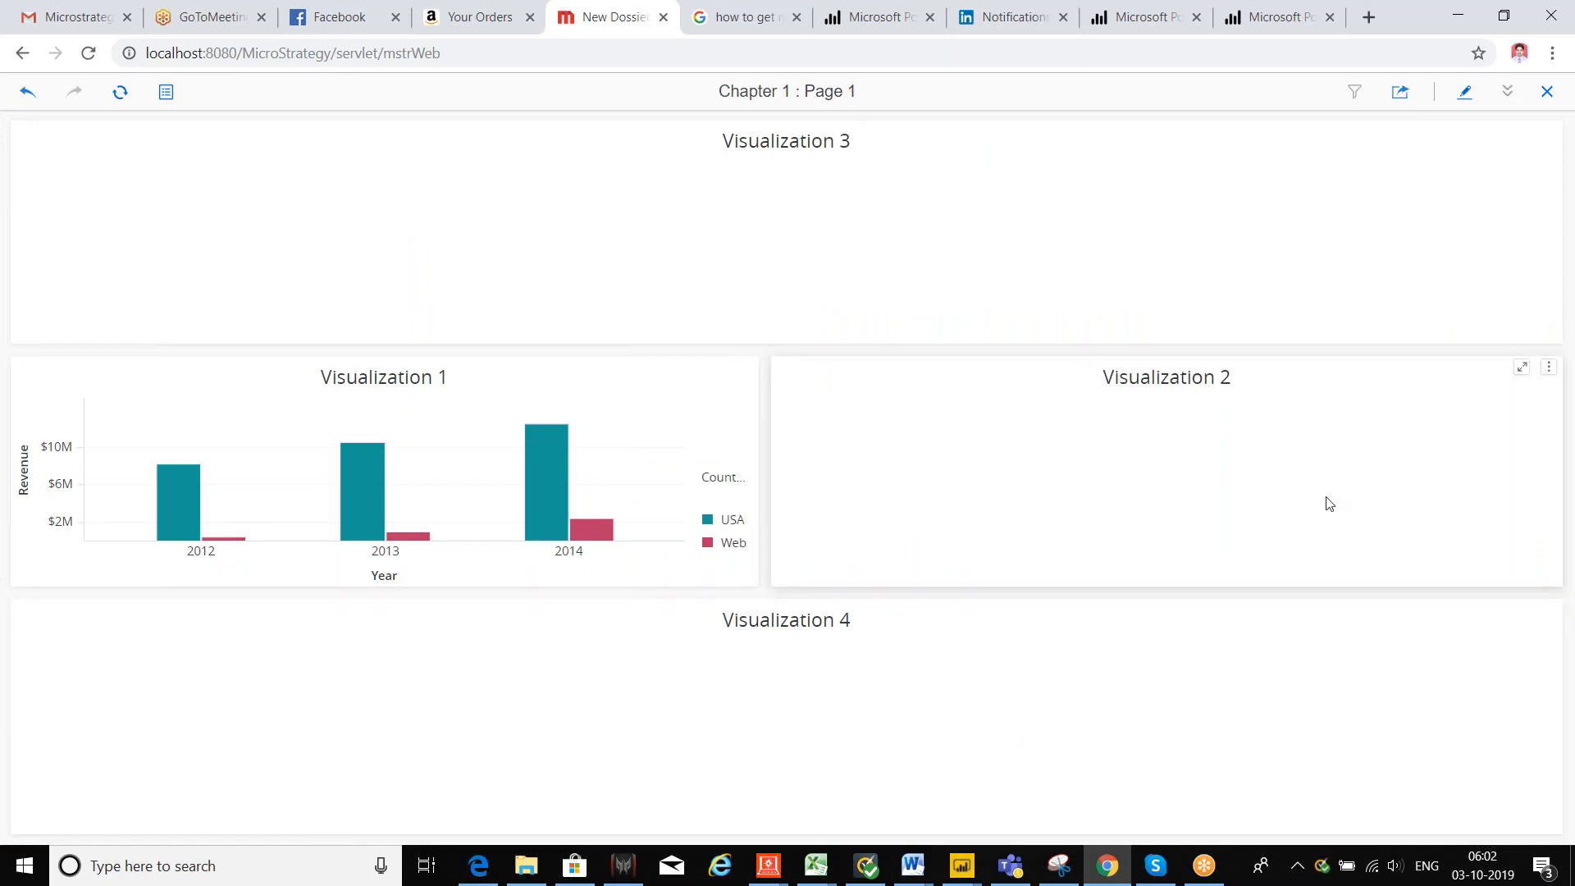
click(1547, 92)
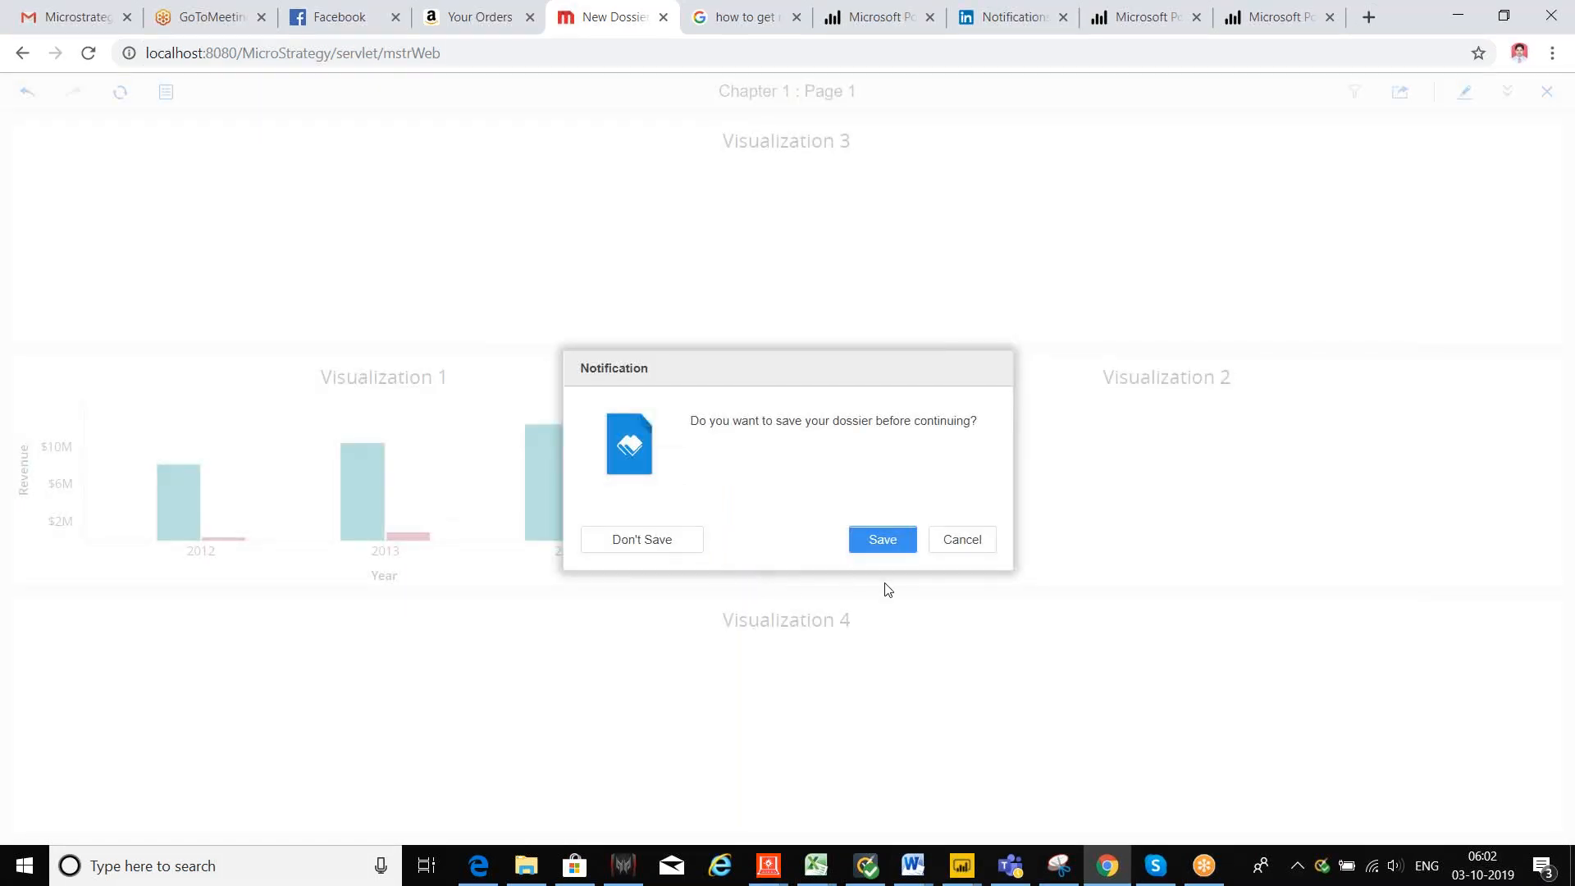
Step: Discard the unsaved dossier and create a new blank dossier
click(664, 543)
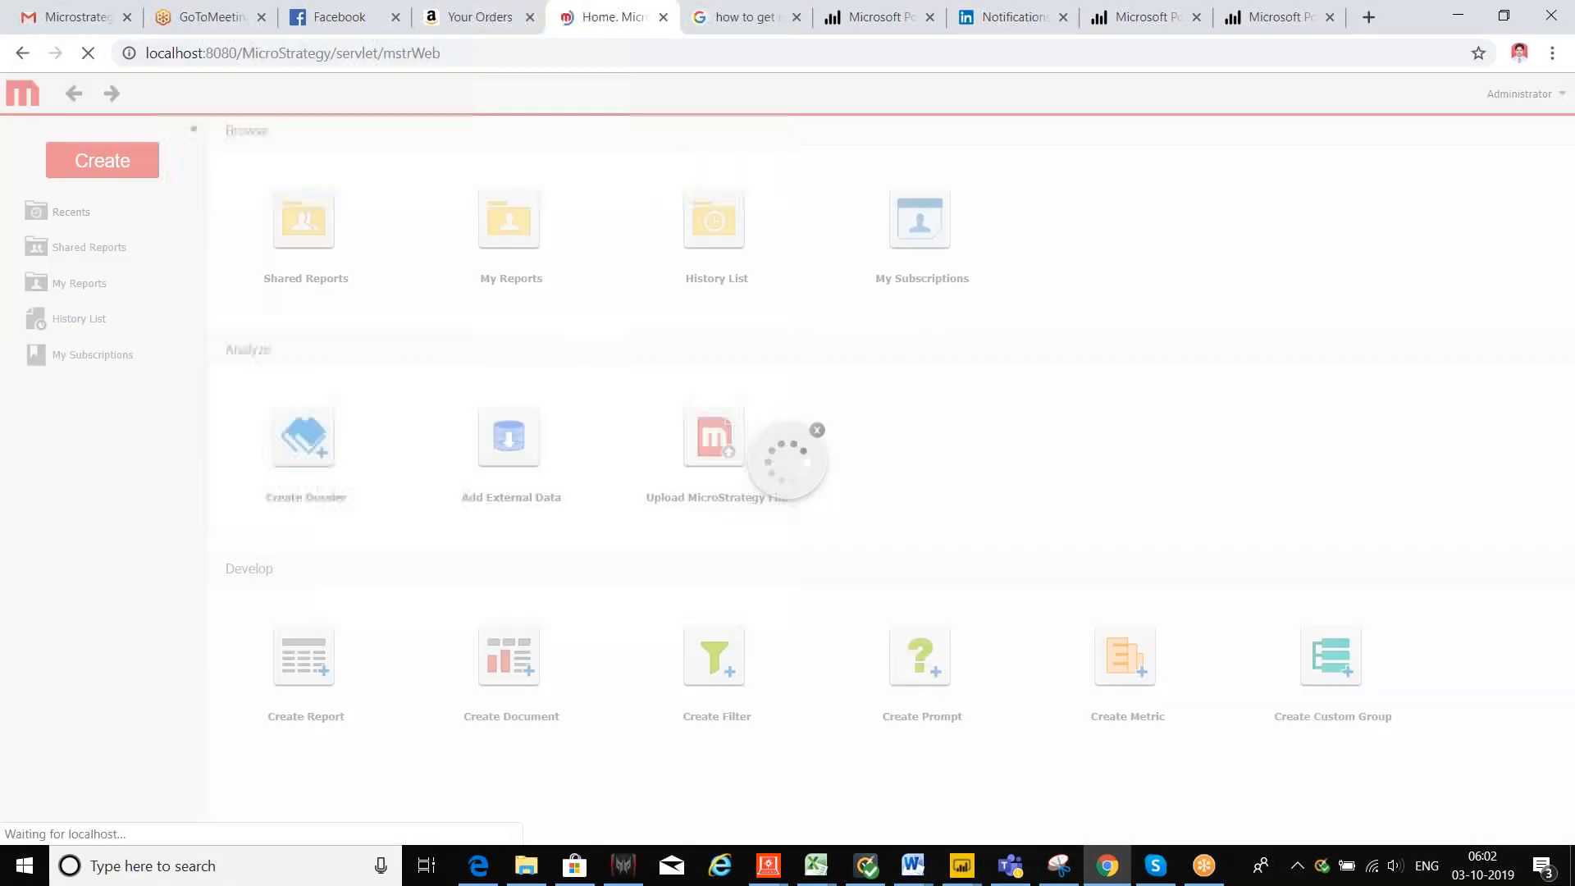
click(361, 534)
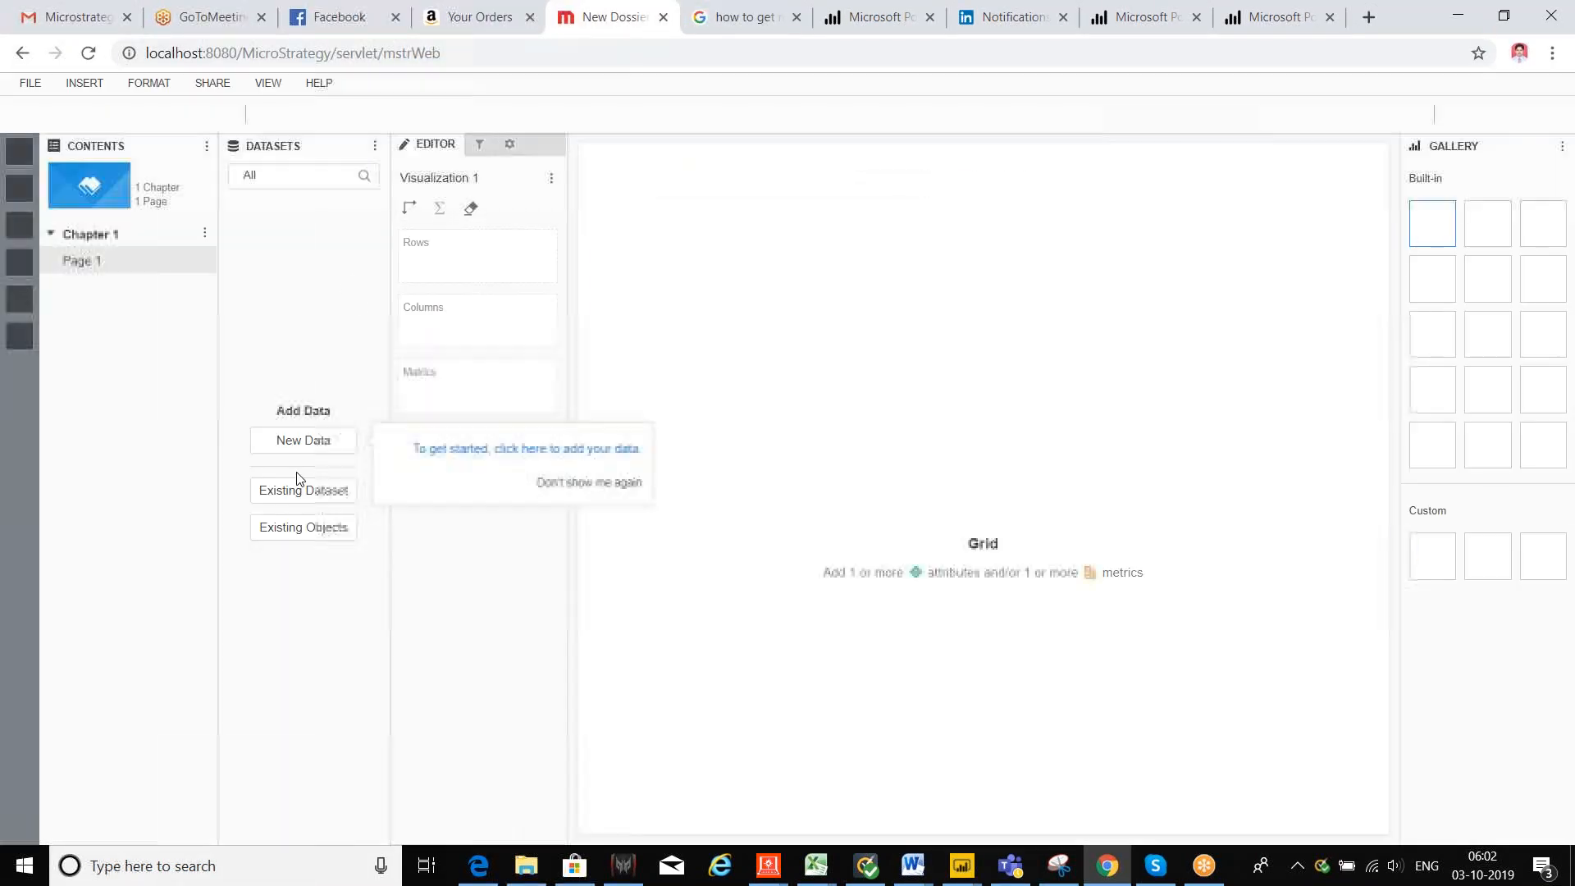
Step: Add new data from Databases using the Select Tables import method and continue to the data sources
click(307, 443)
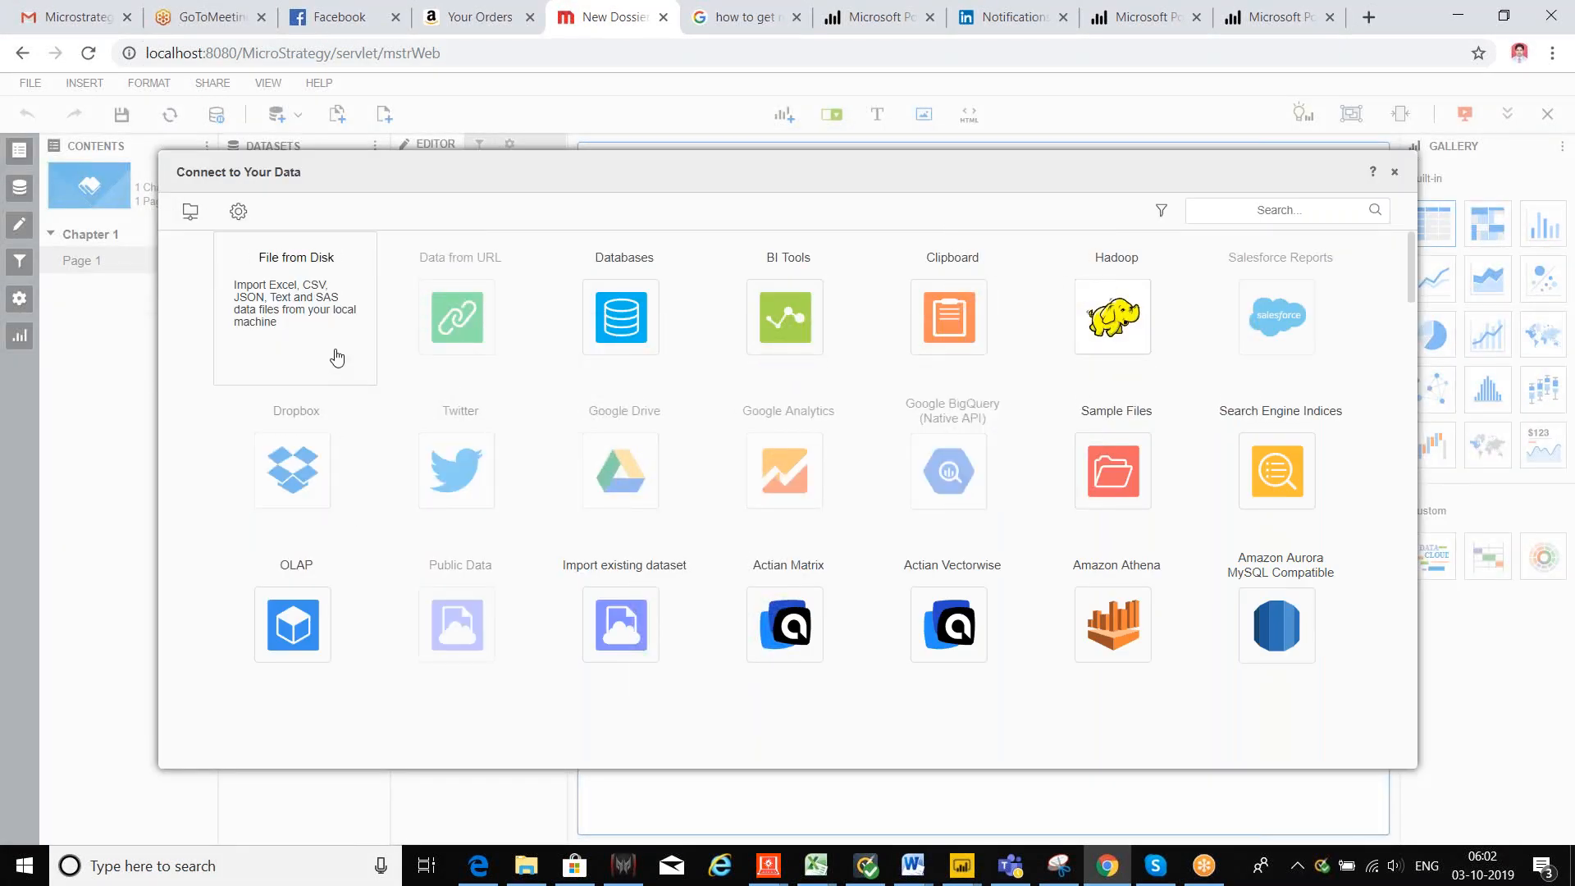
click(648, 340)
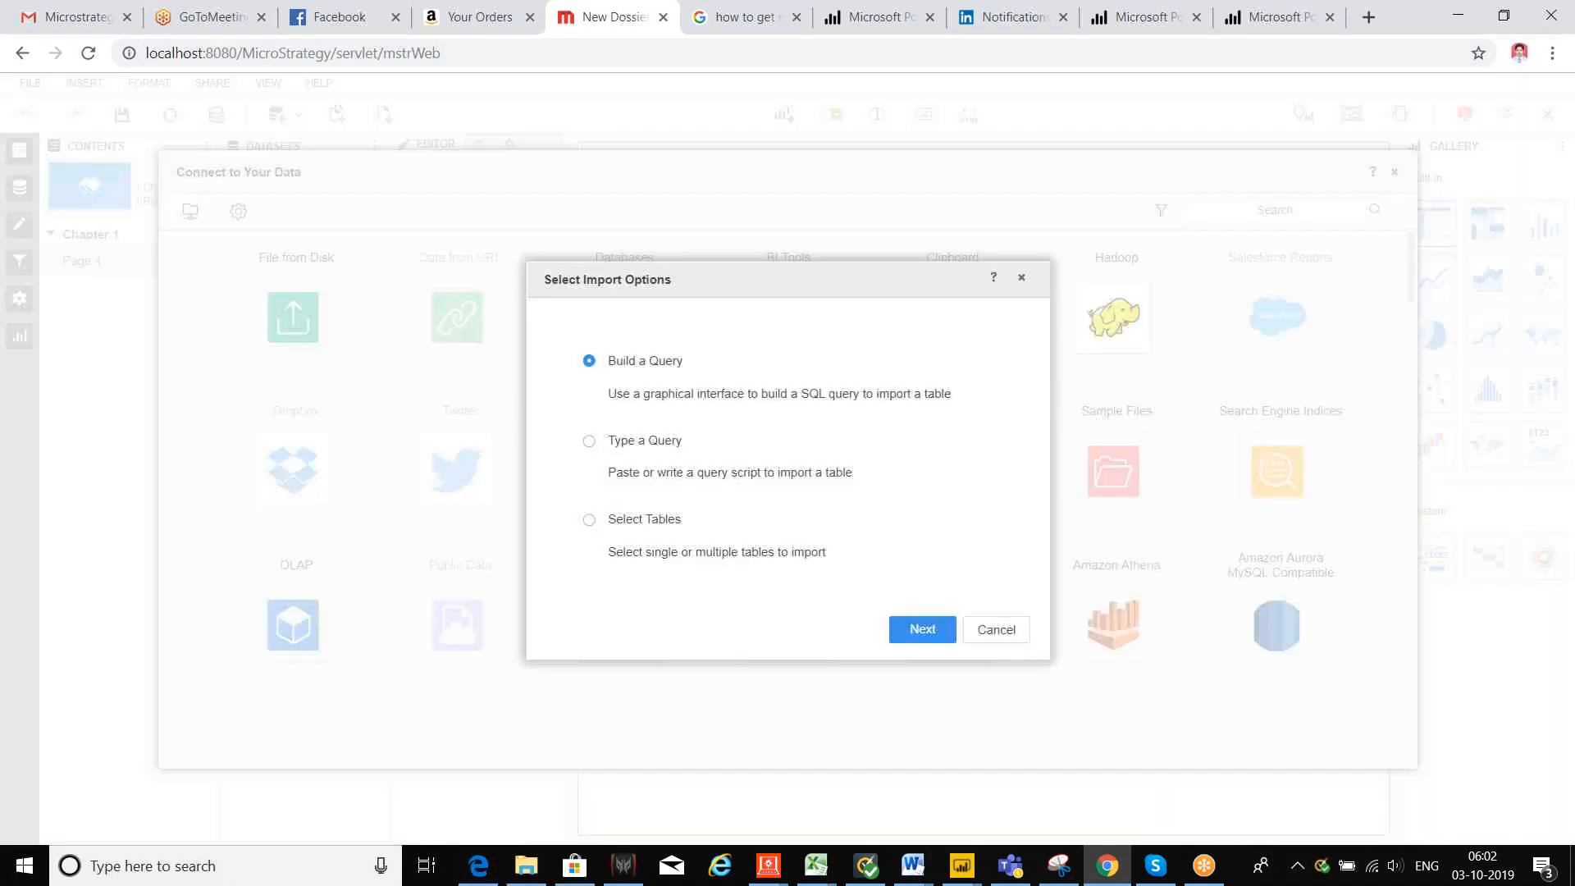
click(598, 449)
click(591, 522)
click(932, 636)
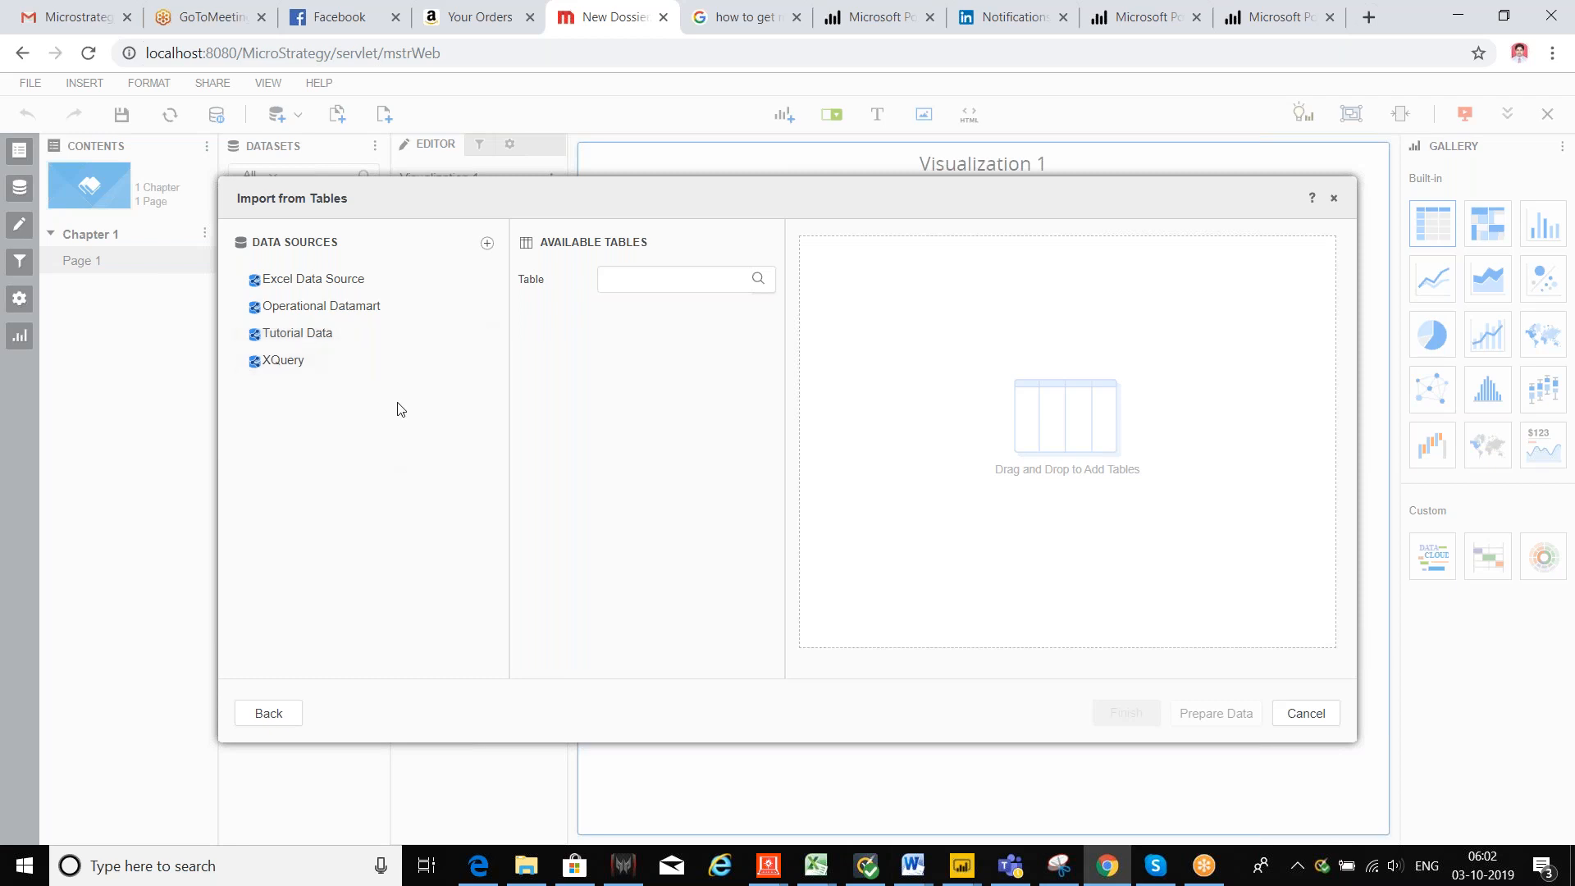
Step: Browse Tutorial Data's tables, such as CITY_CTR_SLS, CUSTOMER_SLS and INVENTORY_ORDERS
click(328, 335)
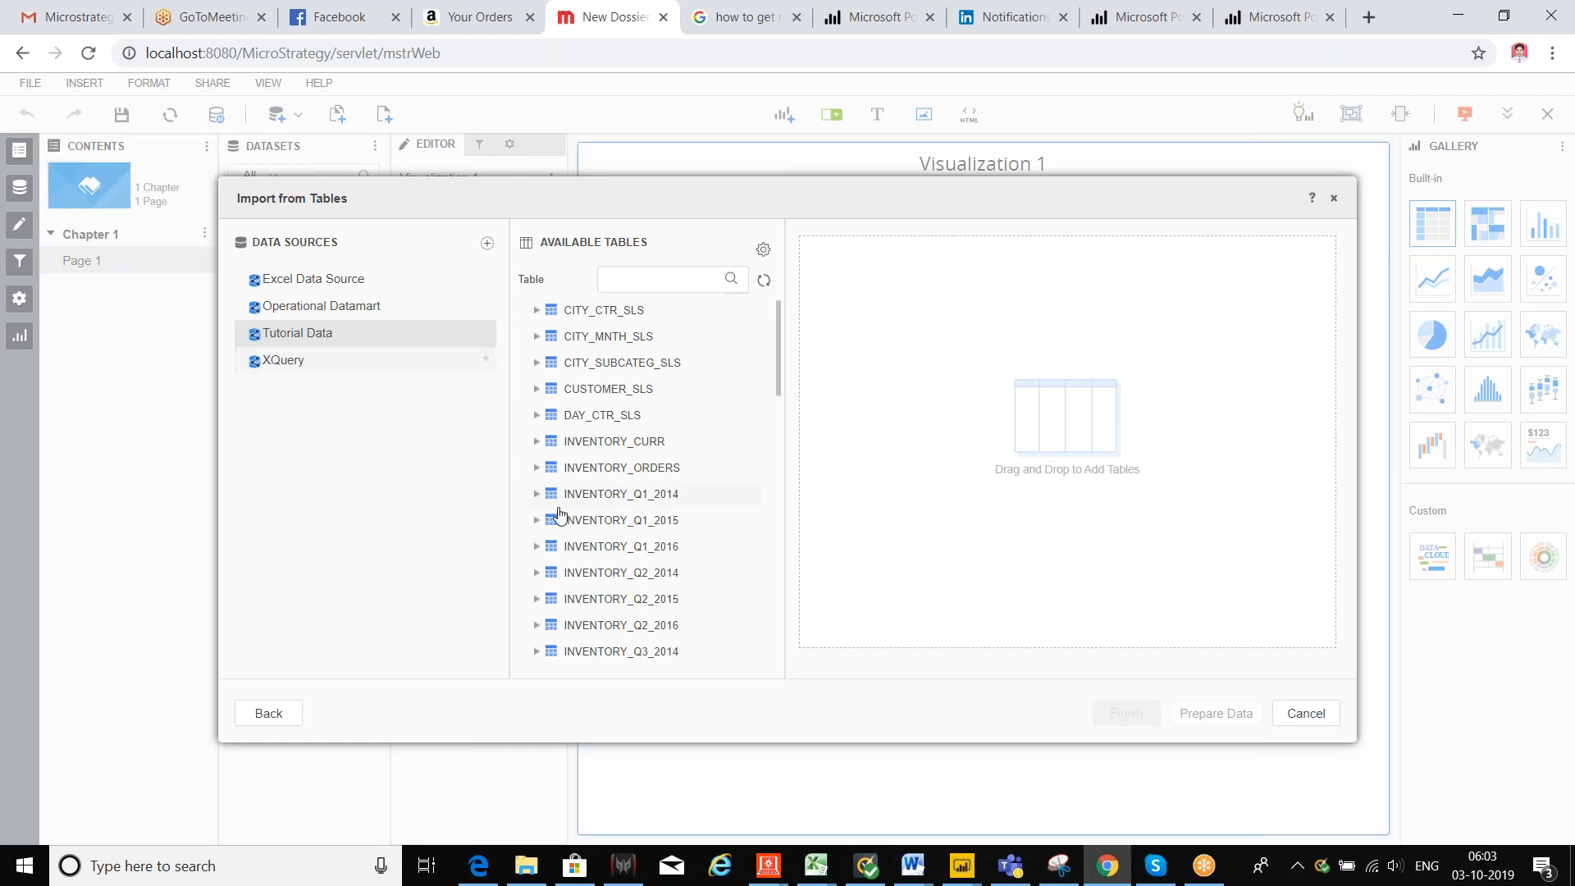
scroll(685, 392, down, 15)
scroll(687, 397, down, 15)
scroll(688, 424, down, 5)
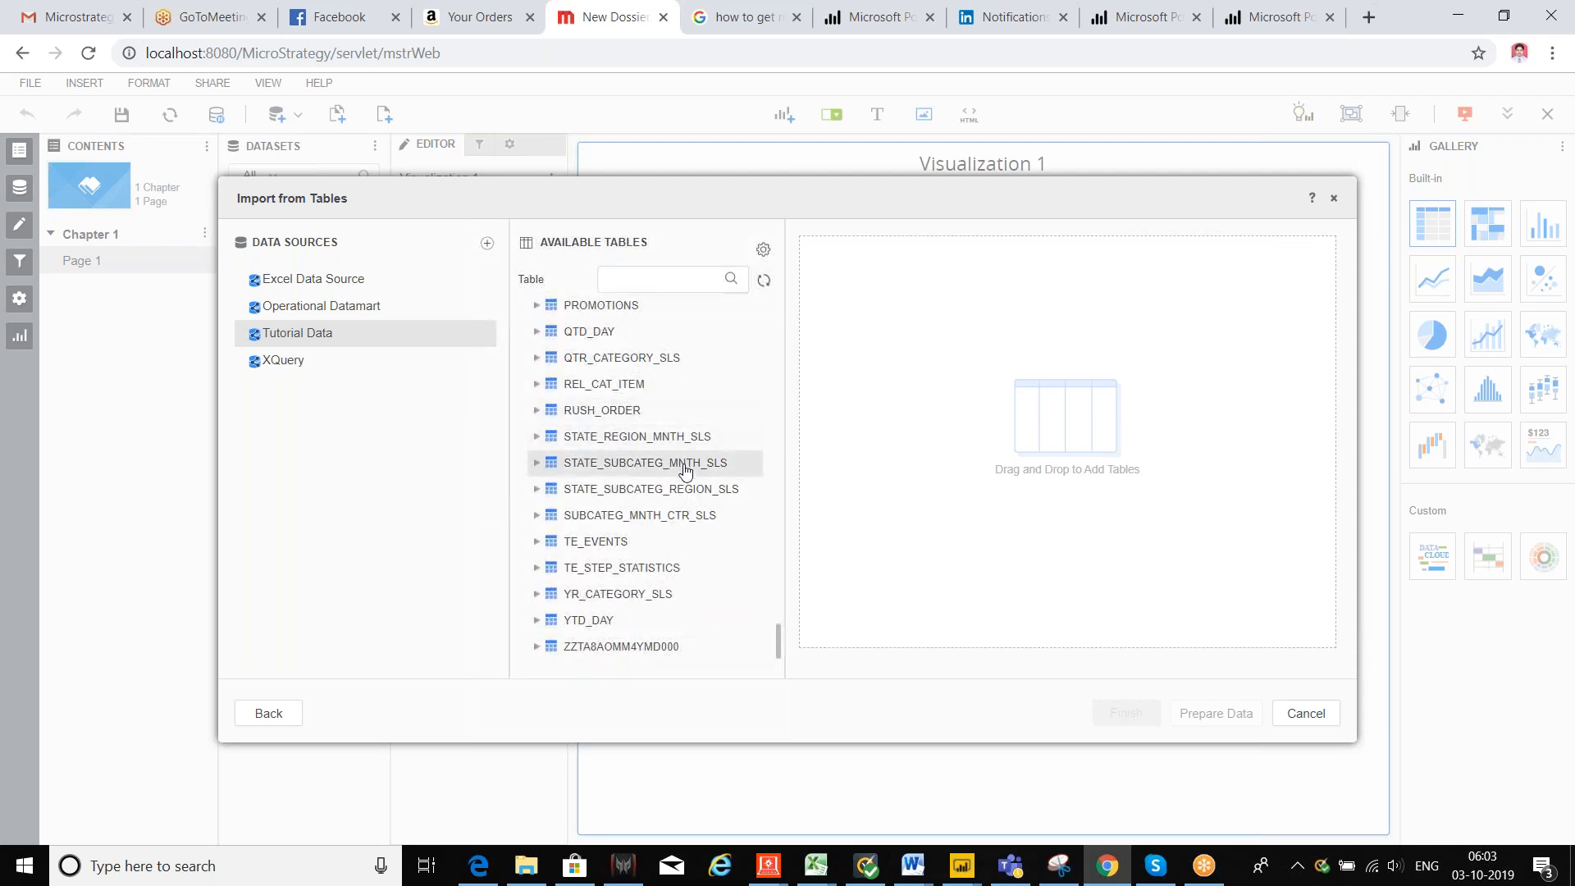
scroll(685, 469, up, 20)
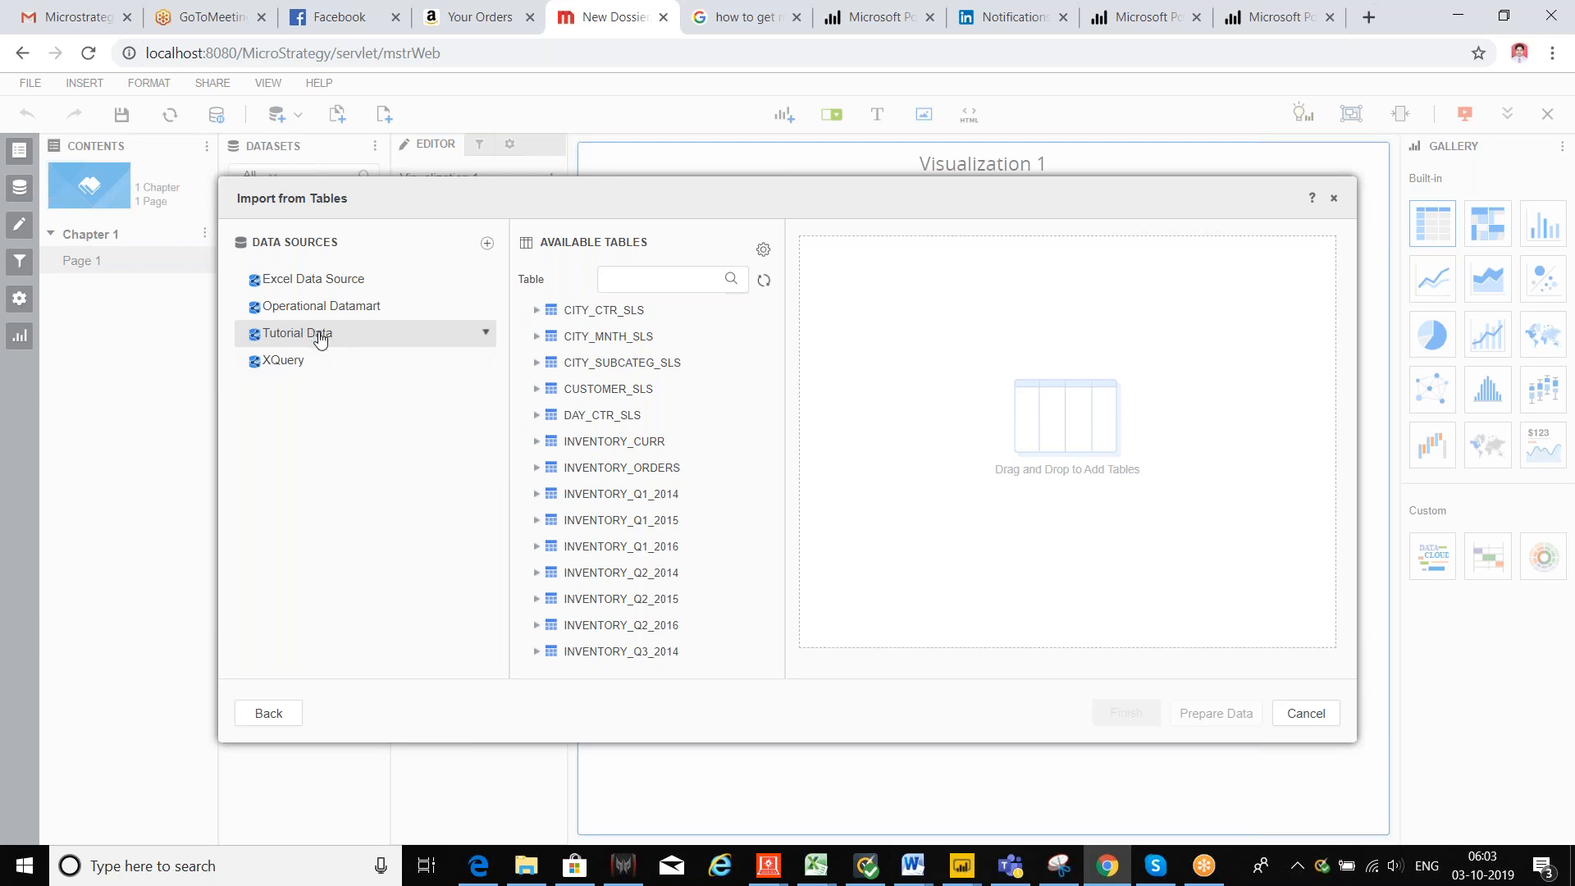
click(770, 873)
Step: Bring the notes workbook forward and add a new blank worksheet after Sheet3
mouse_move(815, 867)
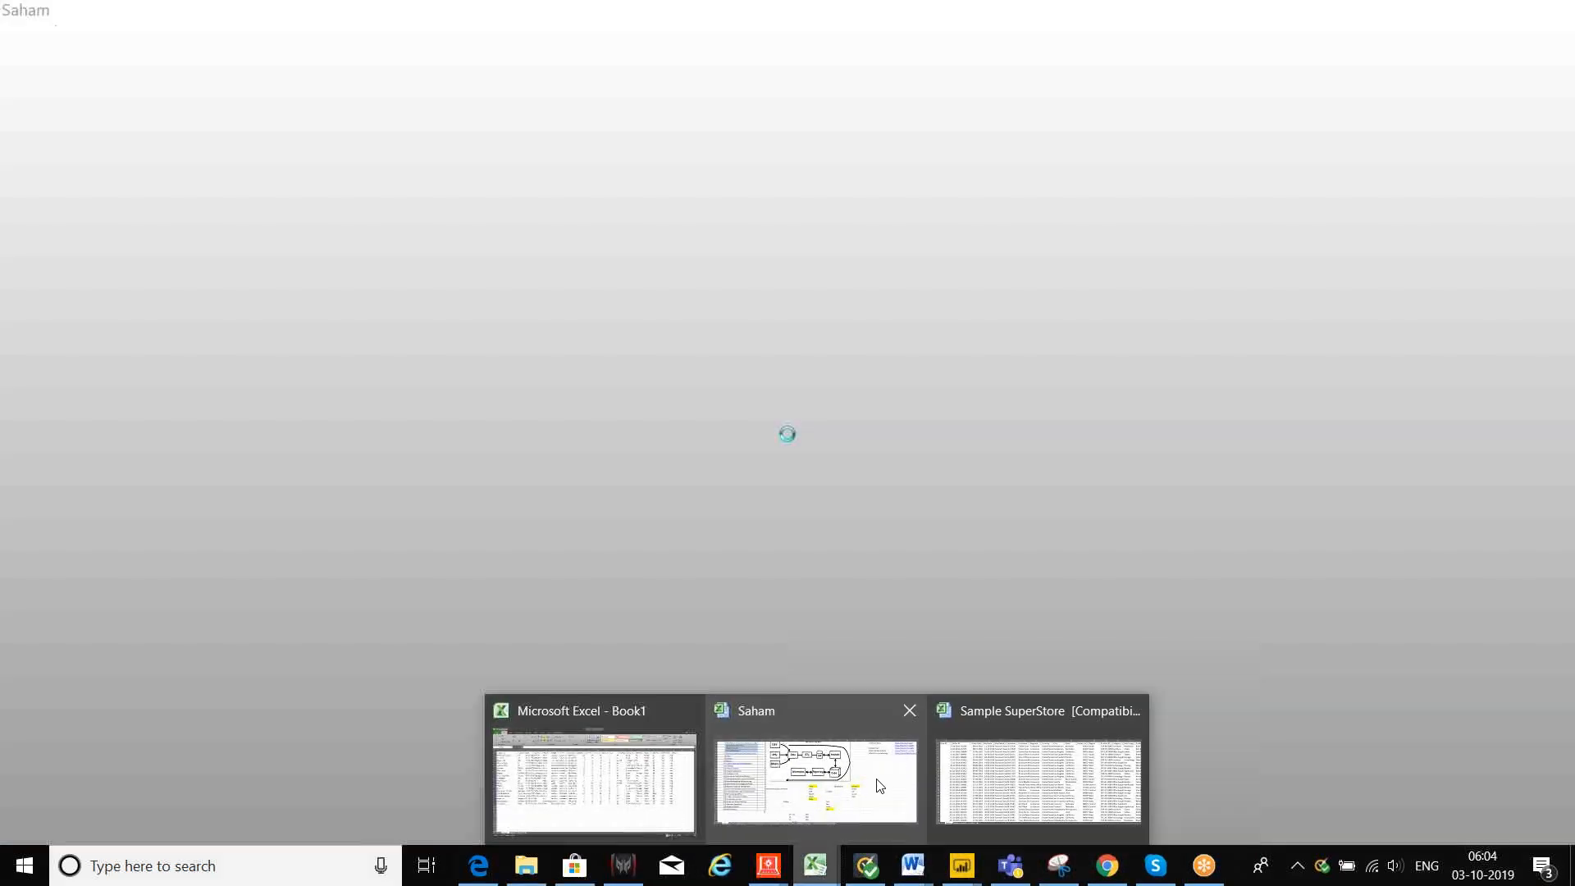
click(861, 784)
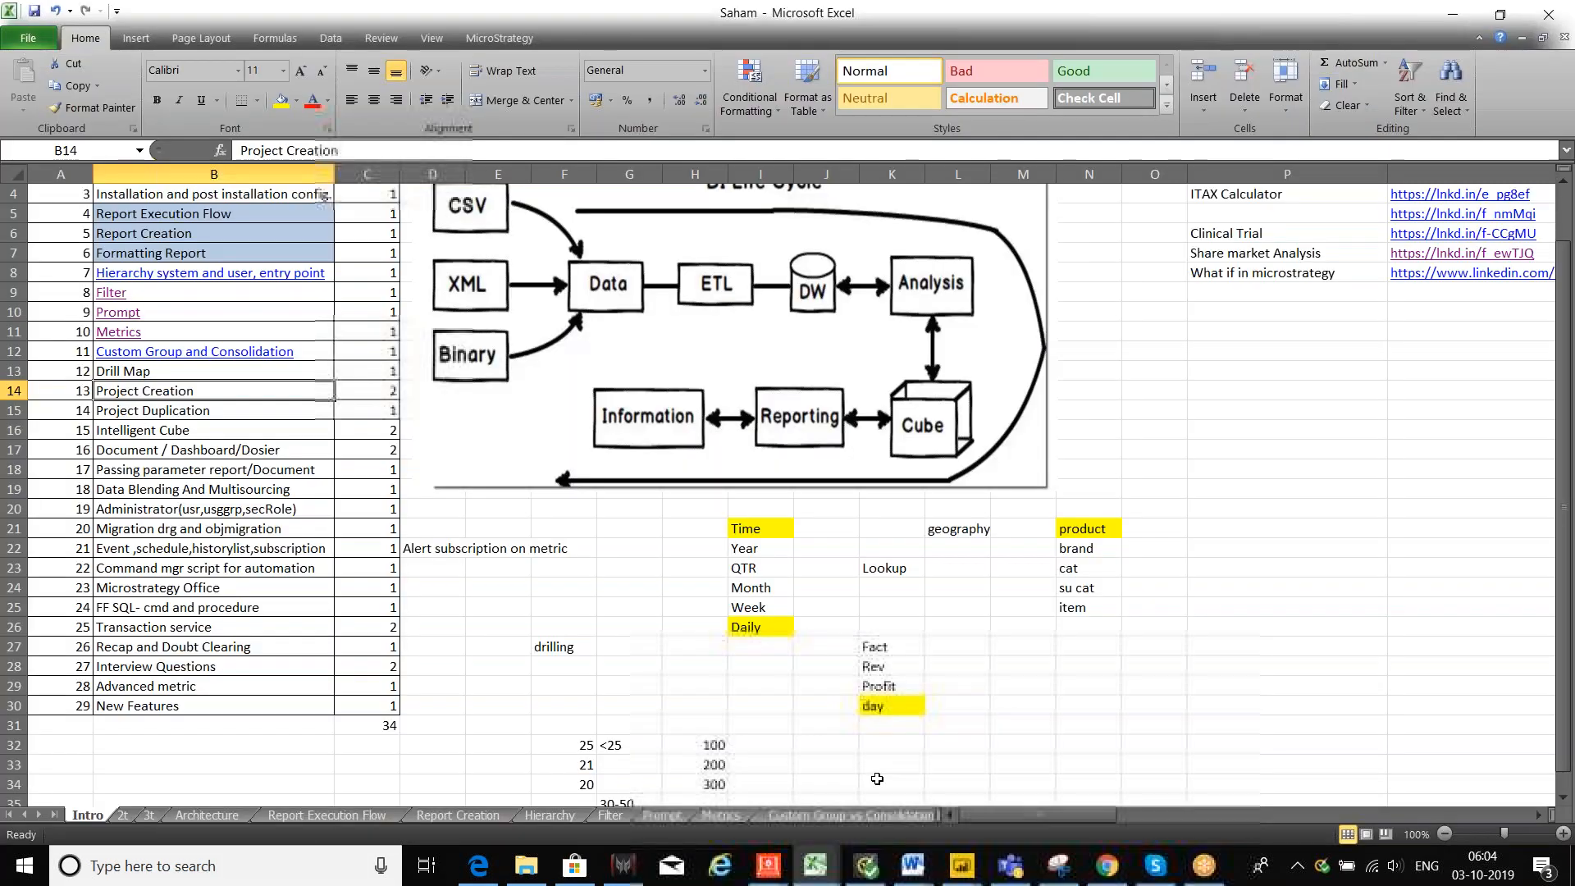
click(905, 816)
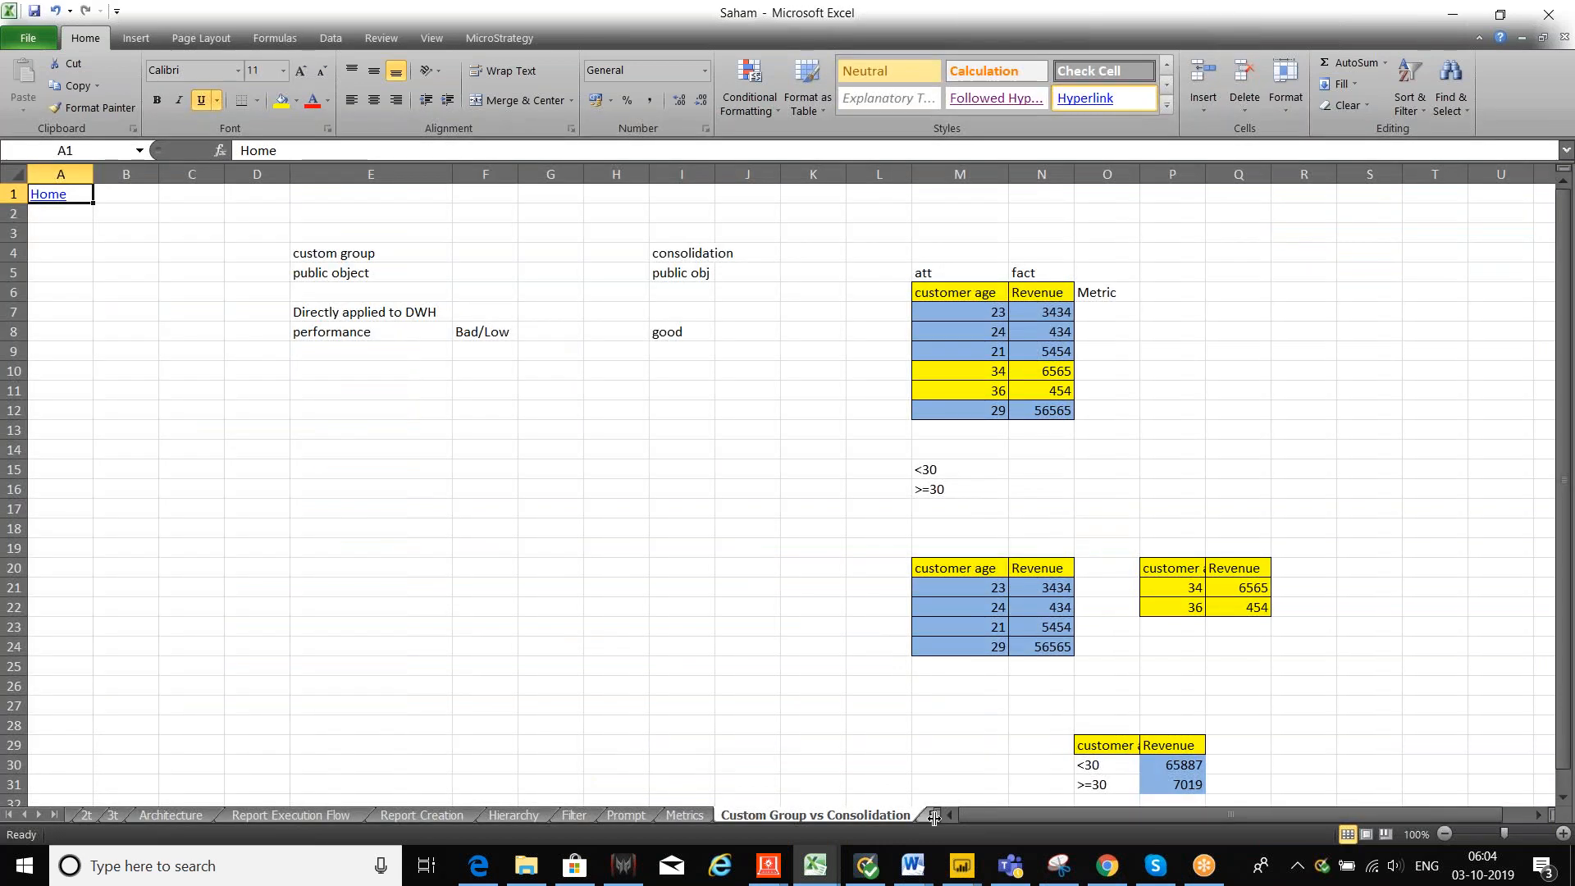
click(926, 819)
click(903, 819)
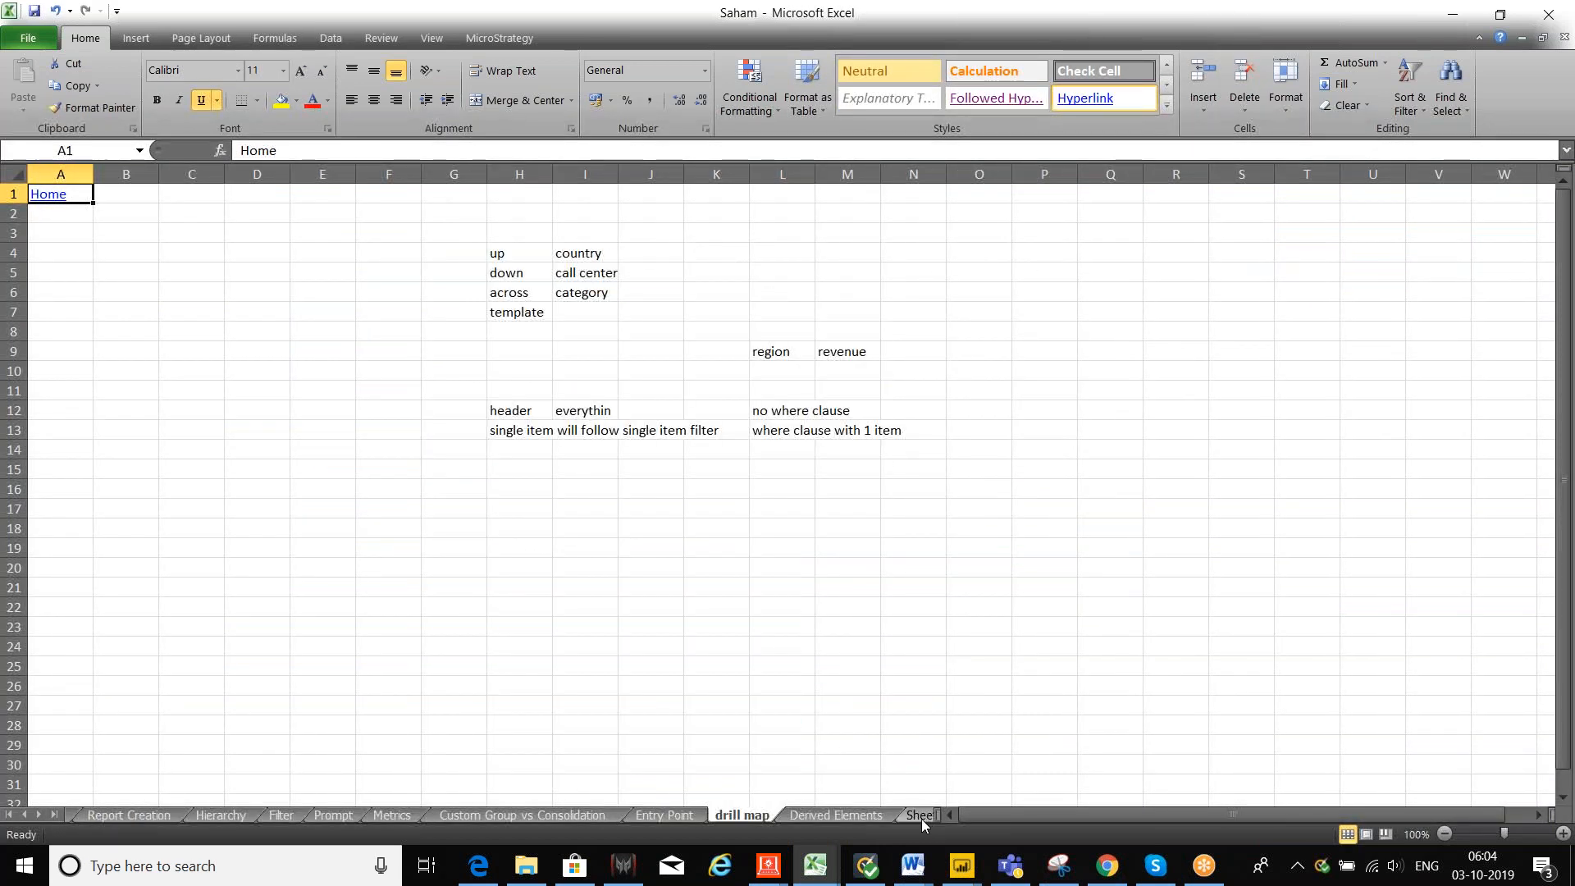
click(922, 819)
click(863, 820)
Step: Enter Oracle in H10, DWH below it, and tables T1, T2, T3 from H13 down
click(515, 369)
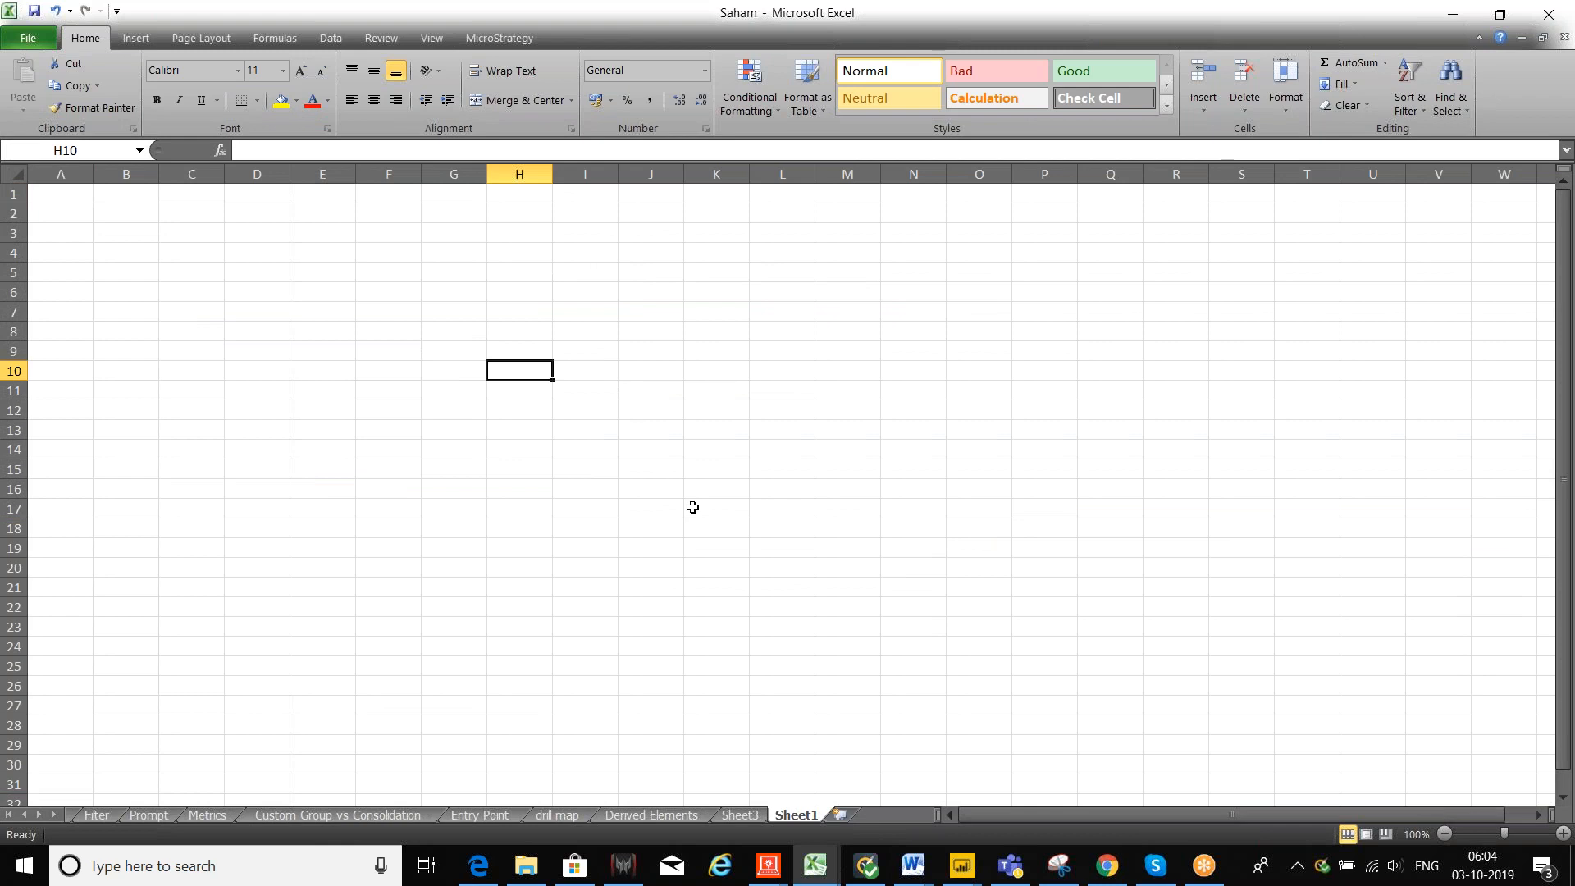
text(Oracle)
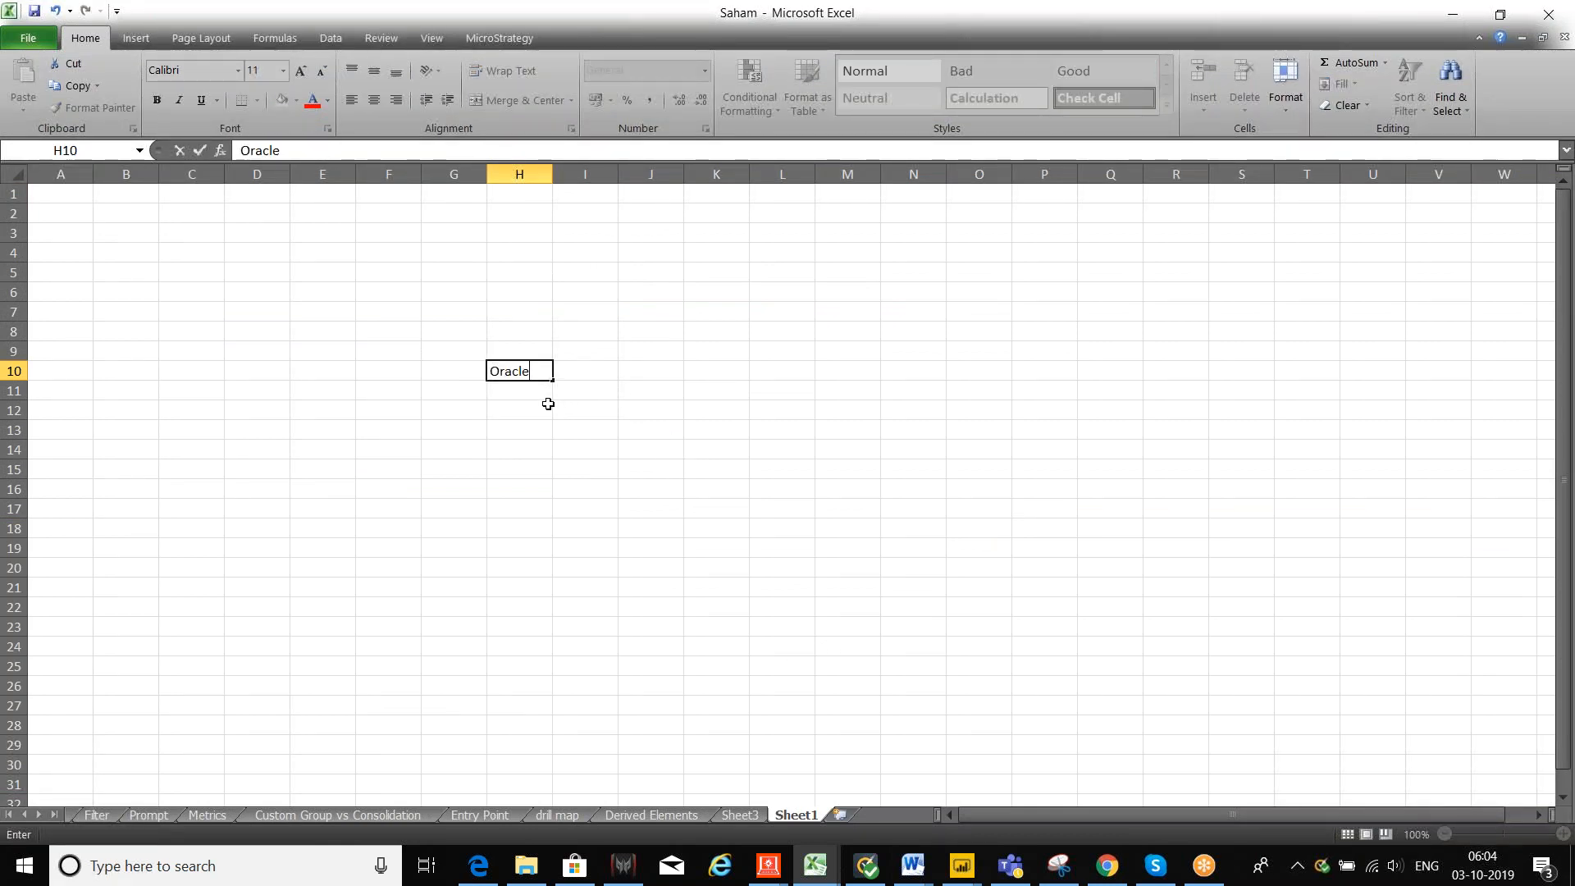
key(Return)
text(DWH)
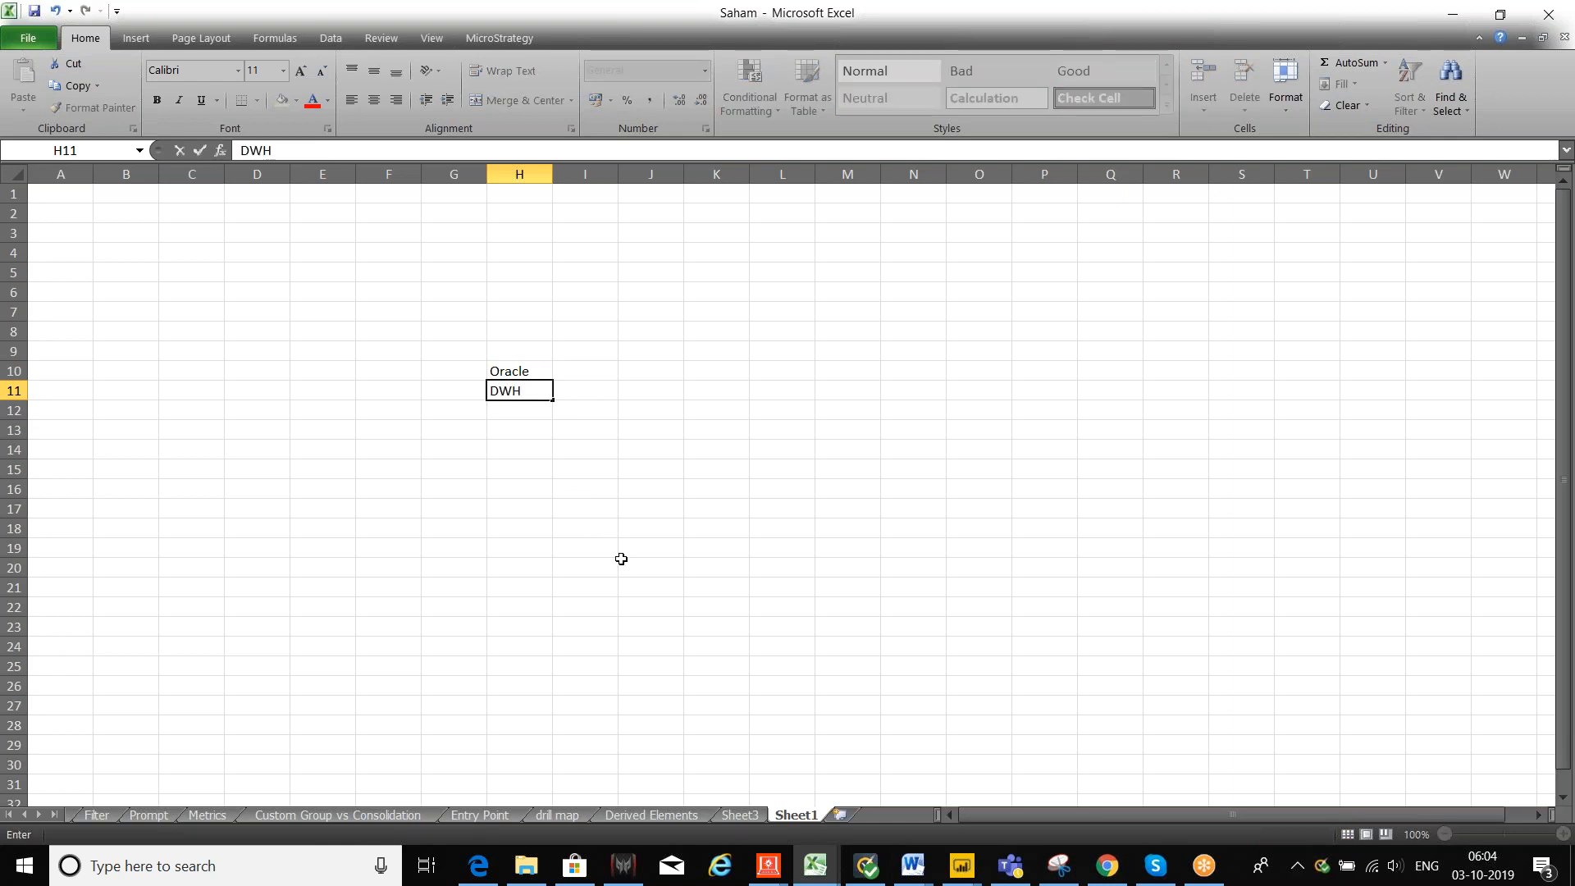
click(714, 566)
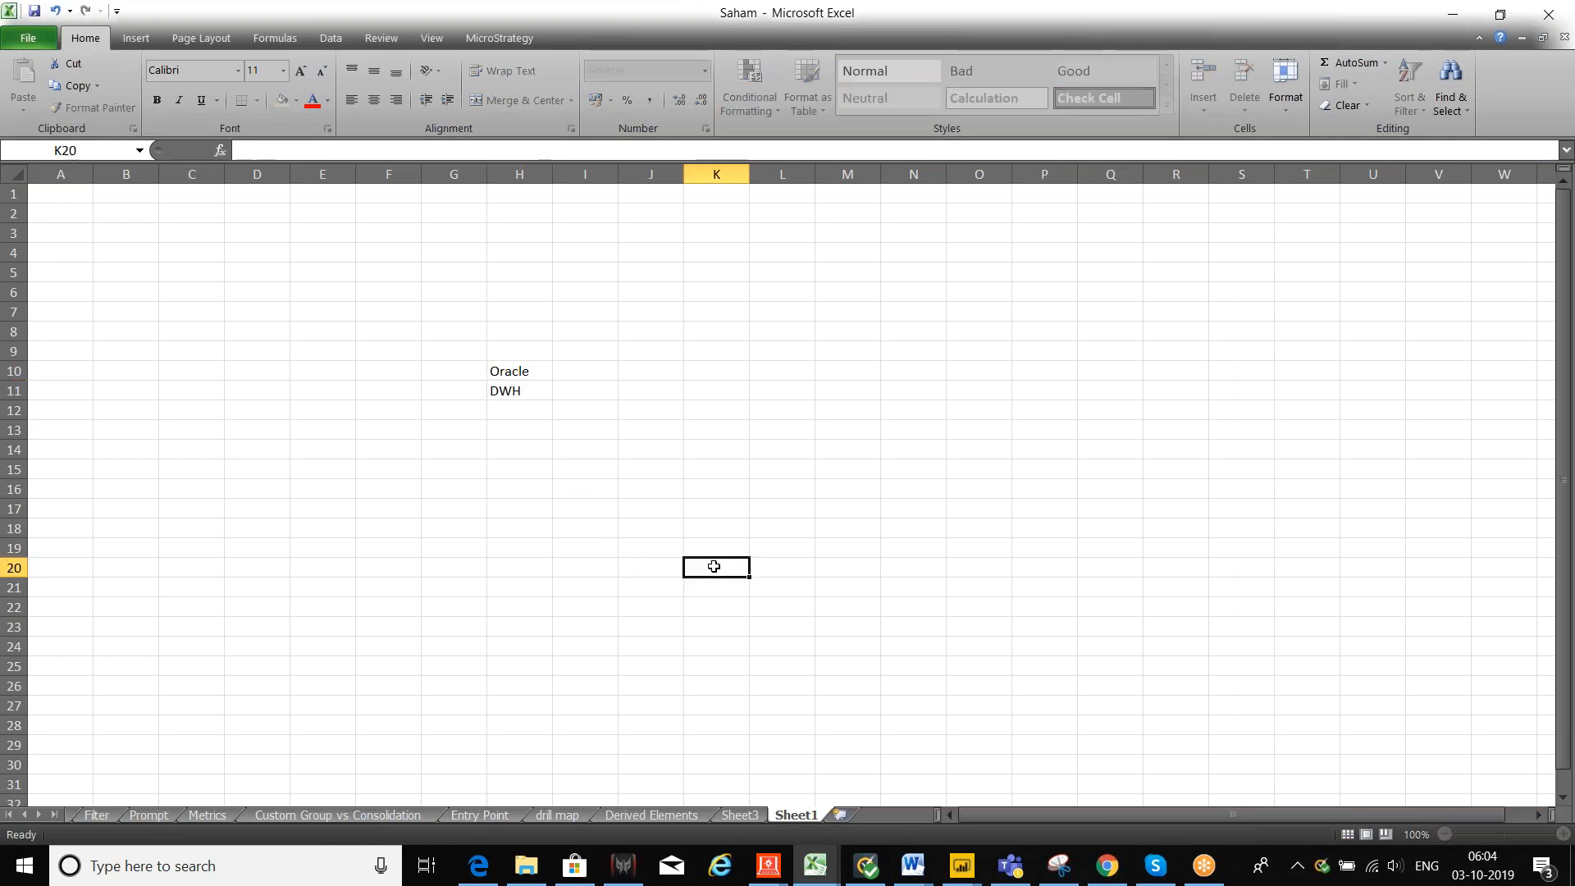
click(535, 427)
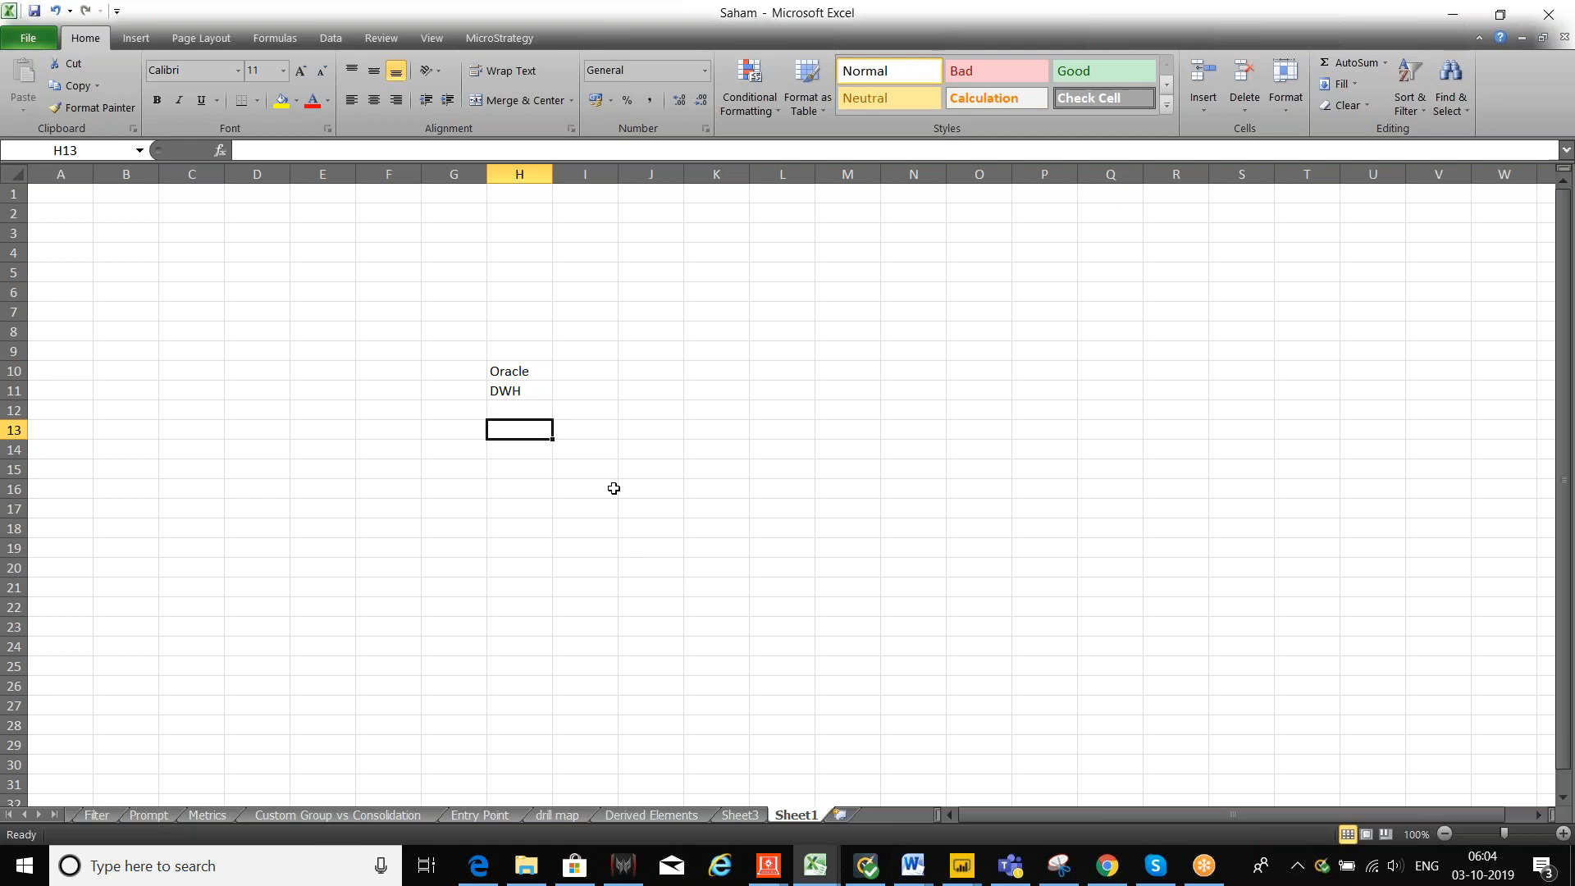
text(T1)
key(Return)
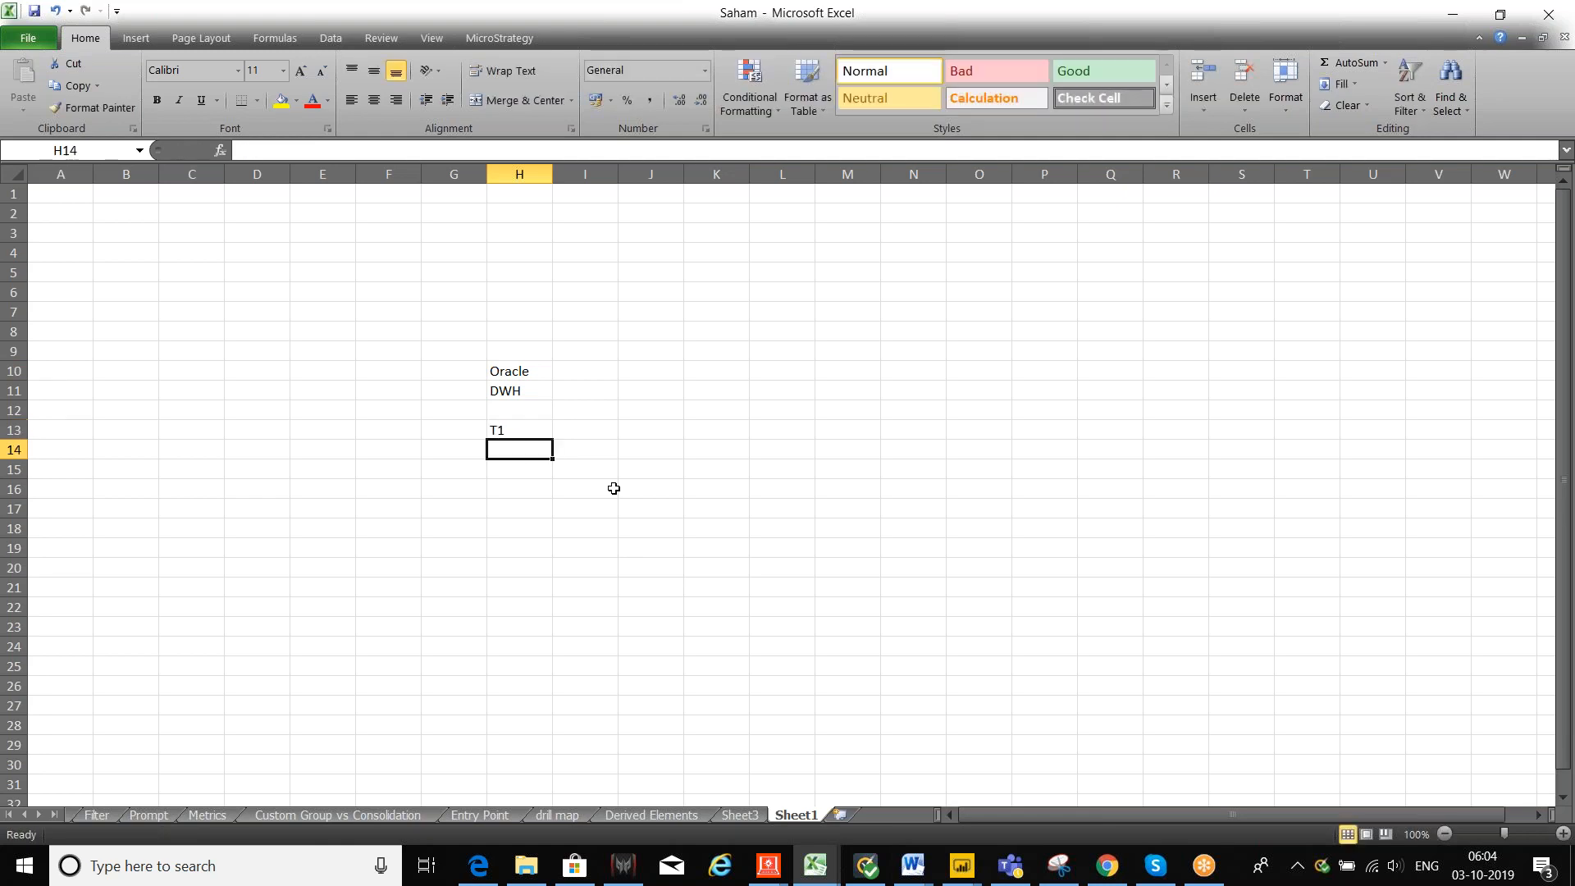
text(T)
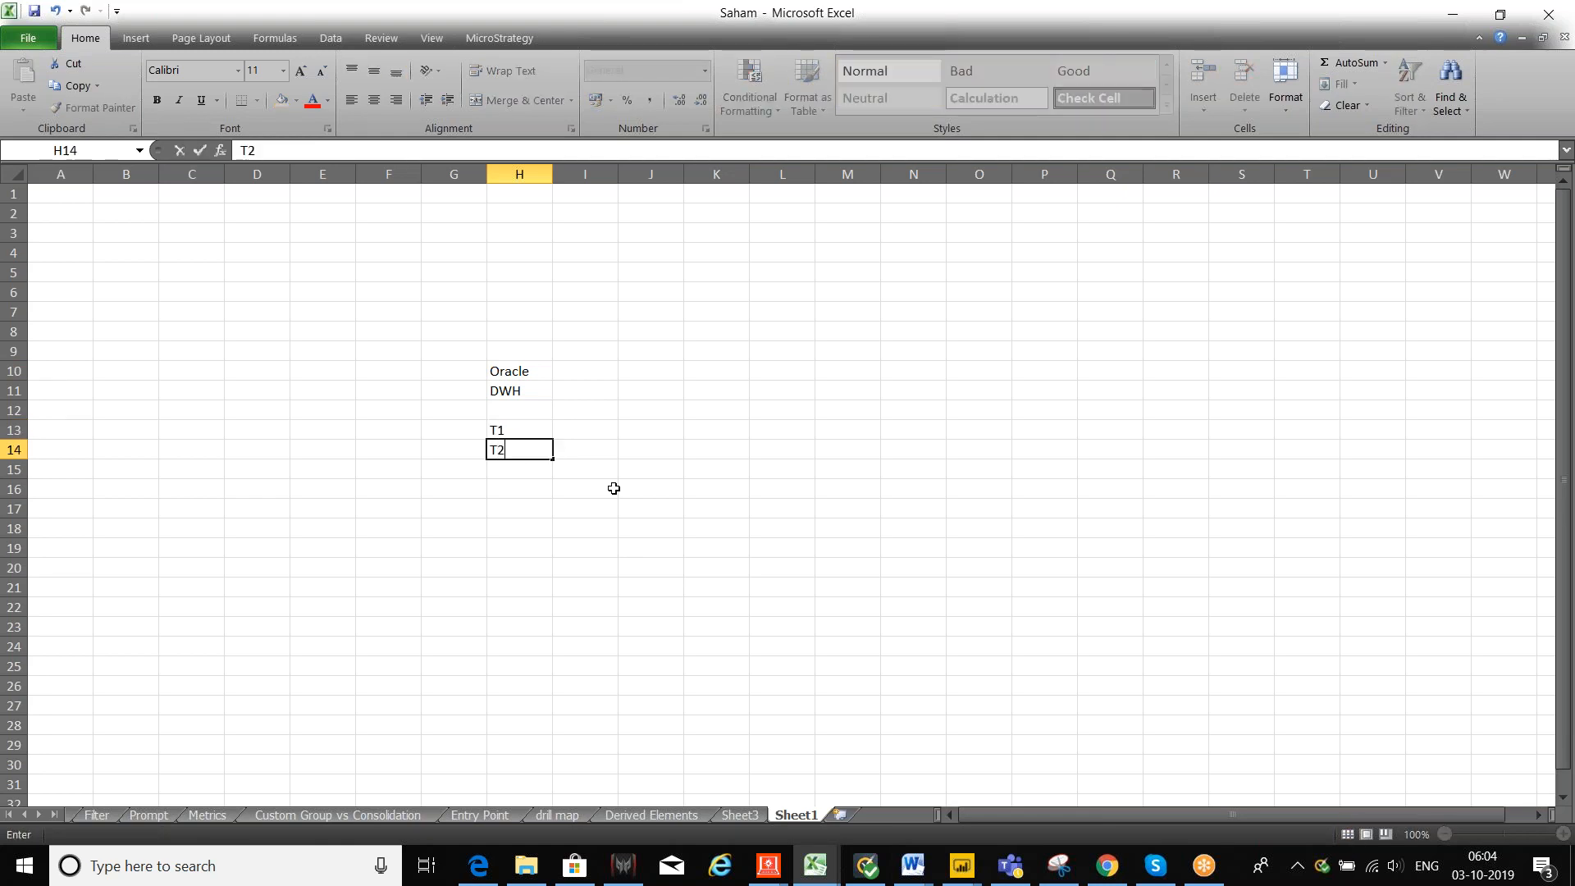
text(2)
key(Return)
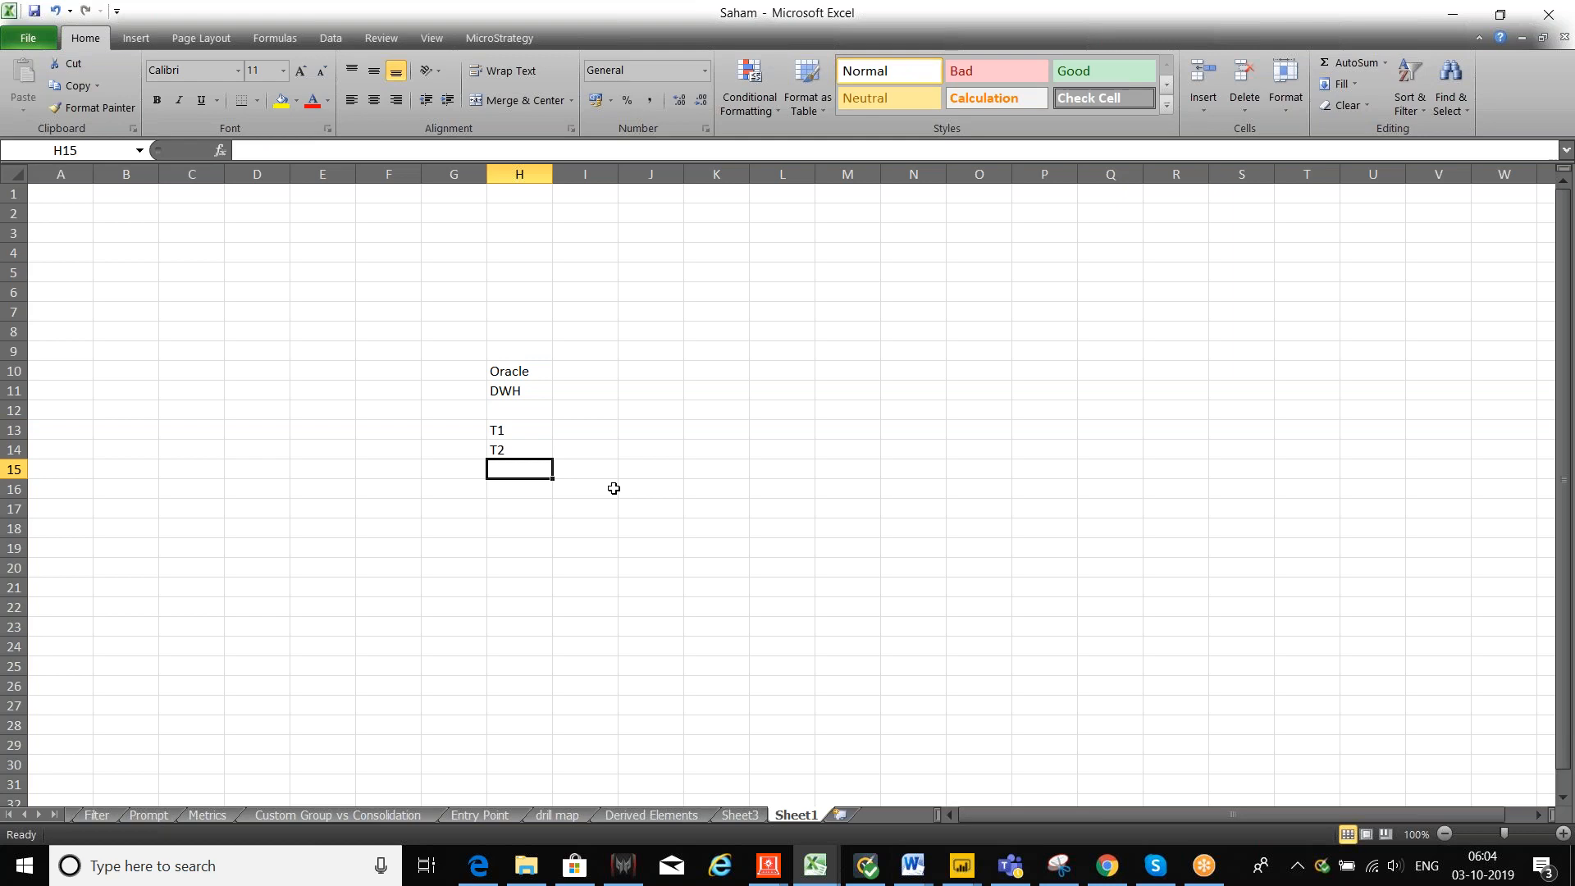
text(T3)
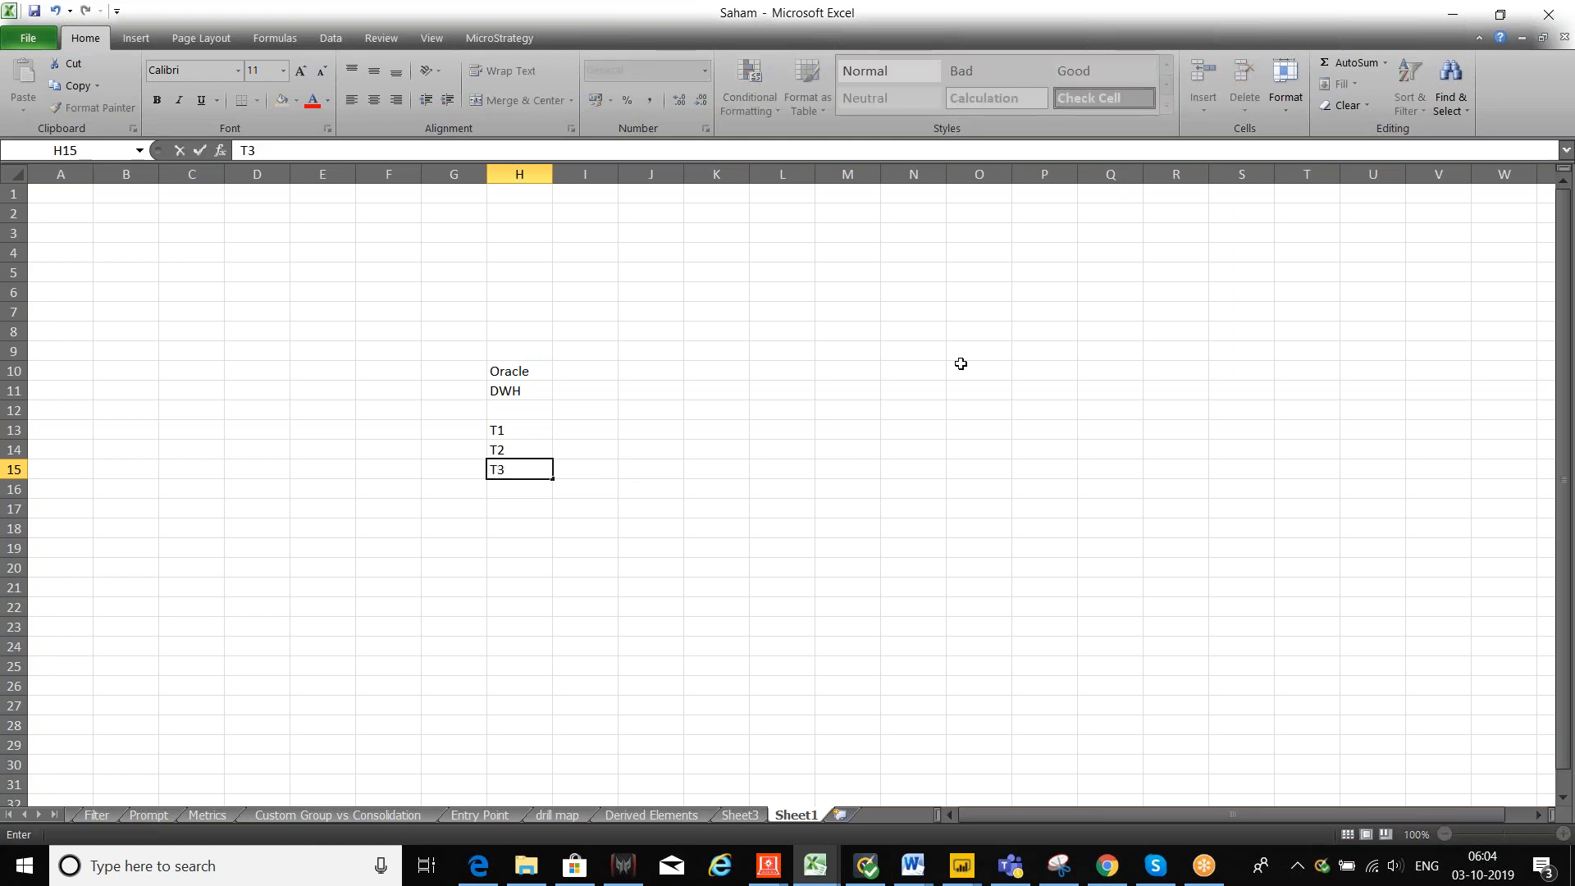
click(960, 364)
Step: Enter MSTR in L10 and DB Instance in K13, widening column K to fit
click(766, 365)
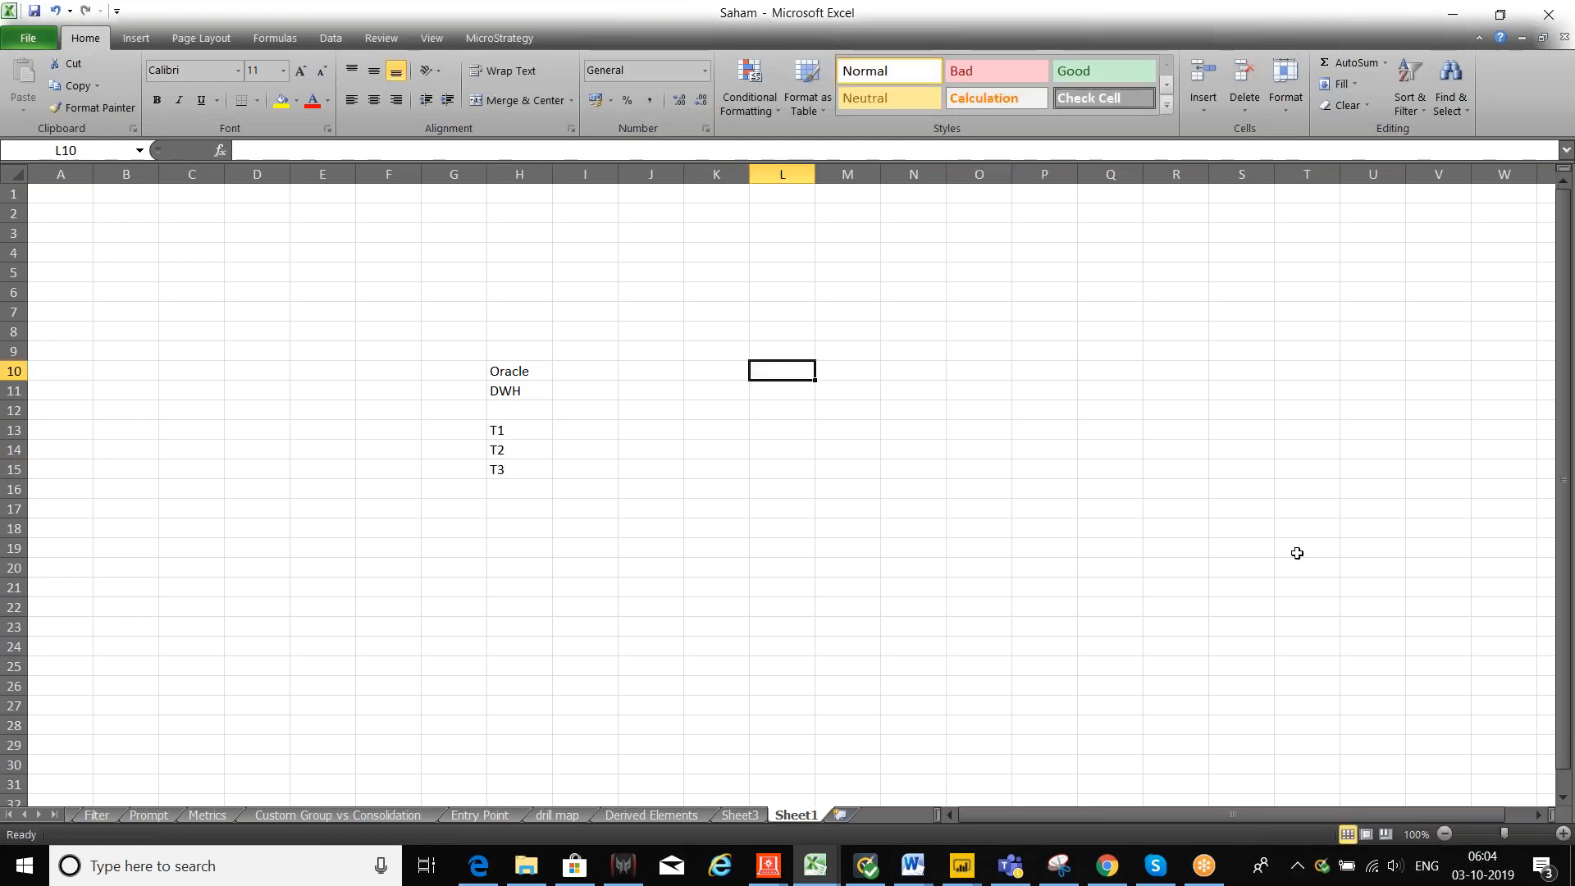
text(MSTR)
key(Return)
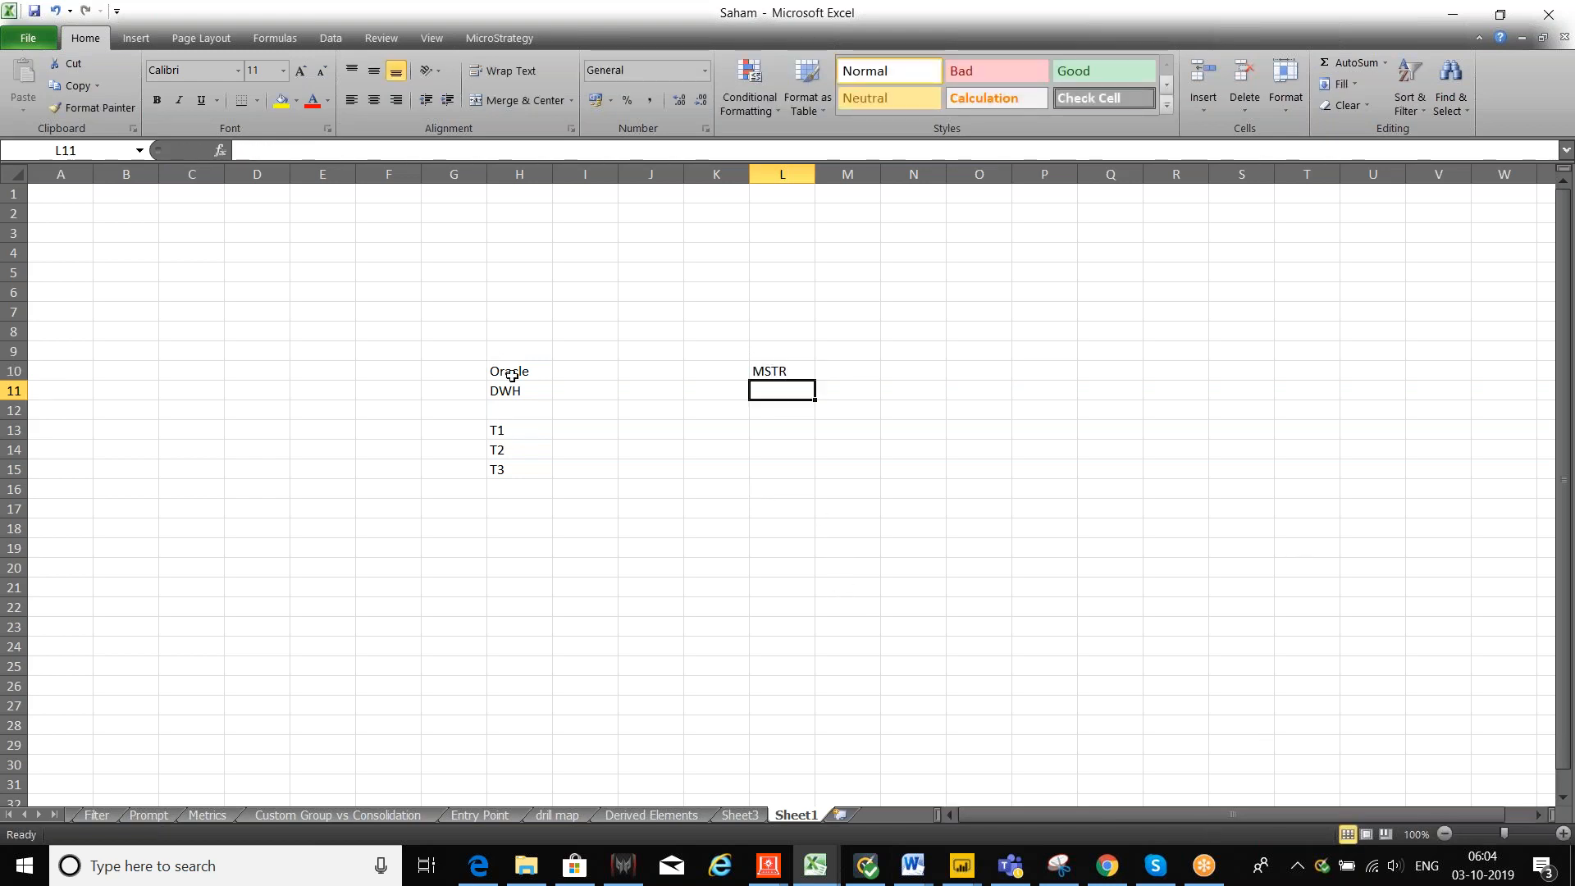
click(709, 425)
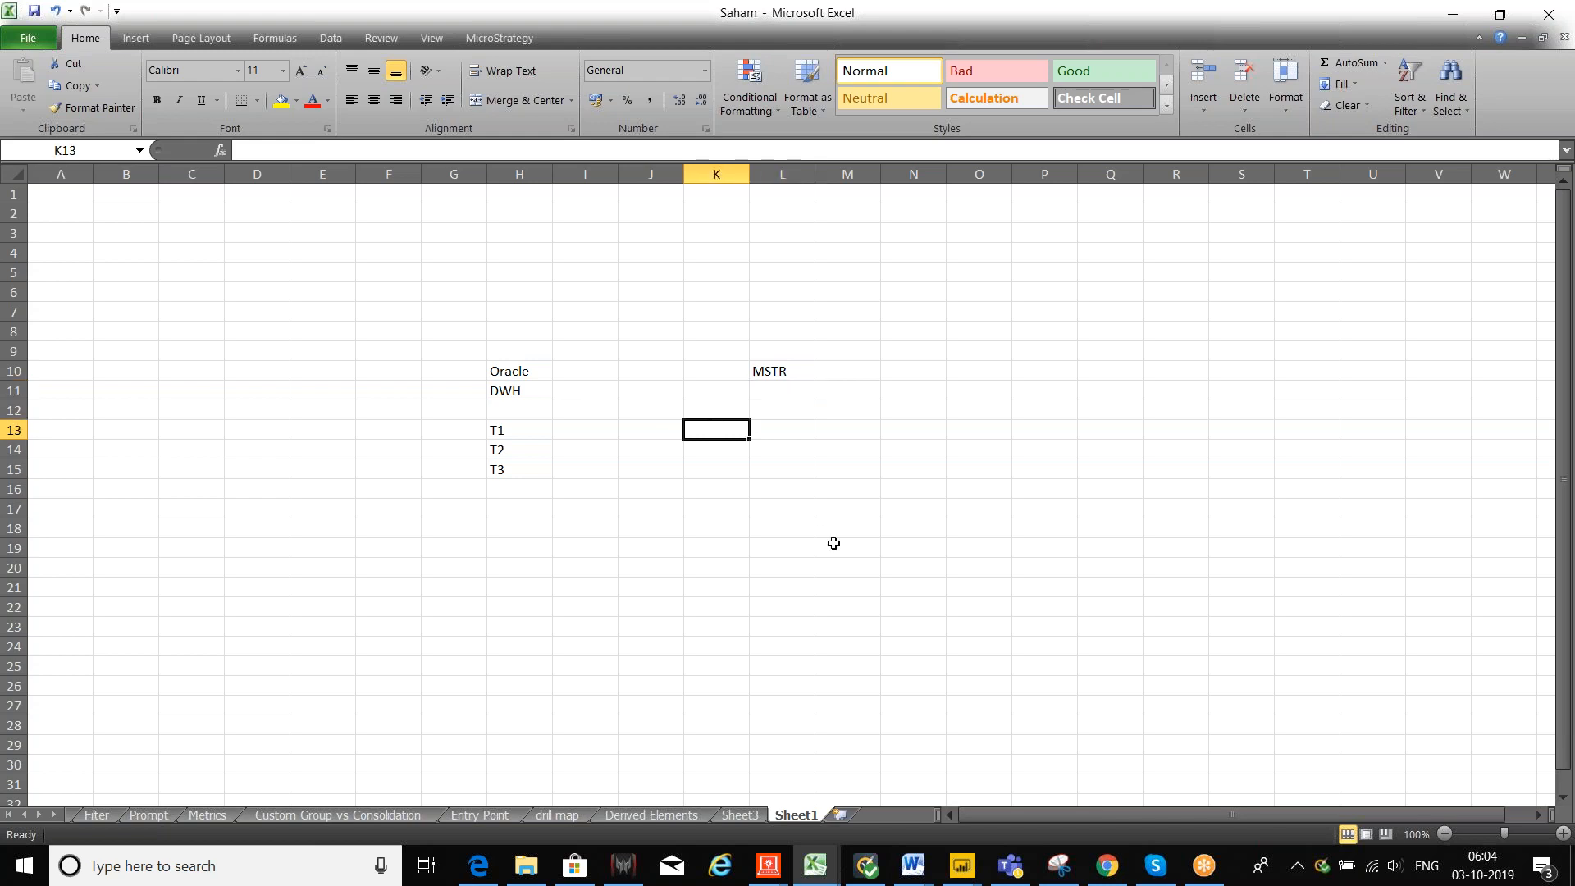
text(D)
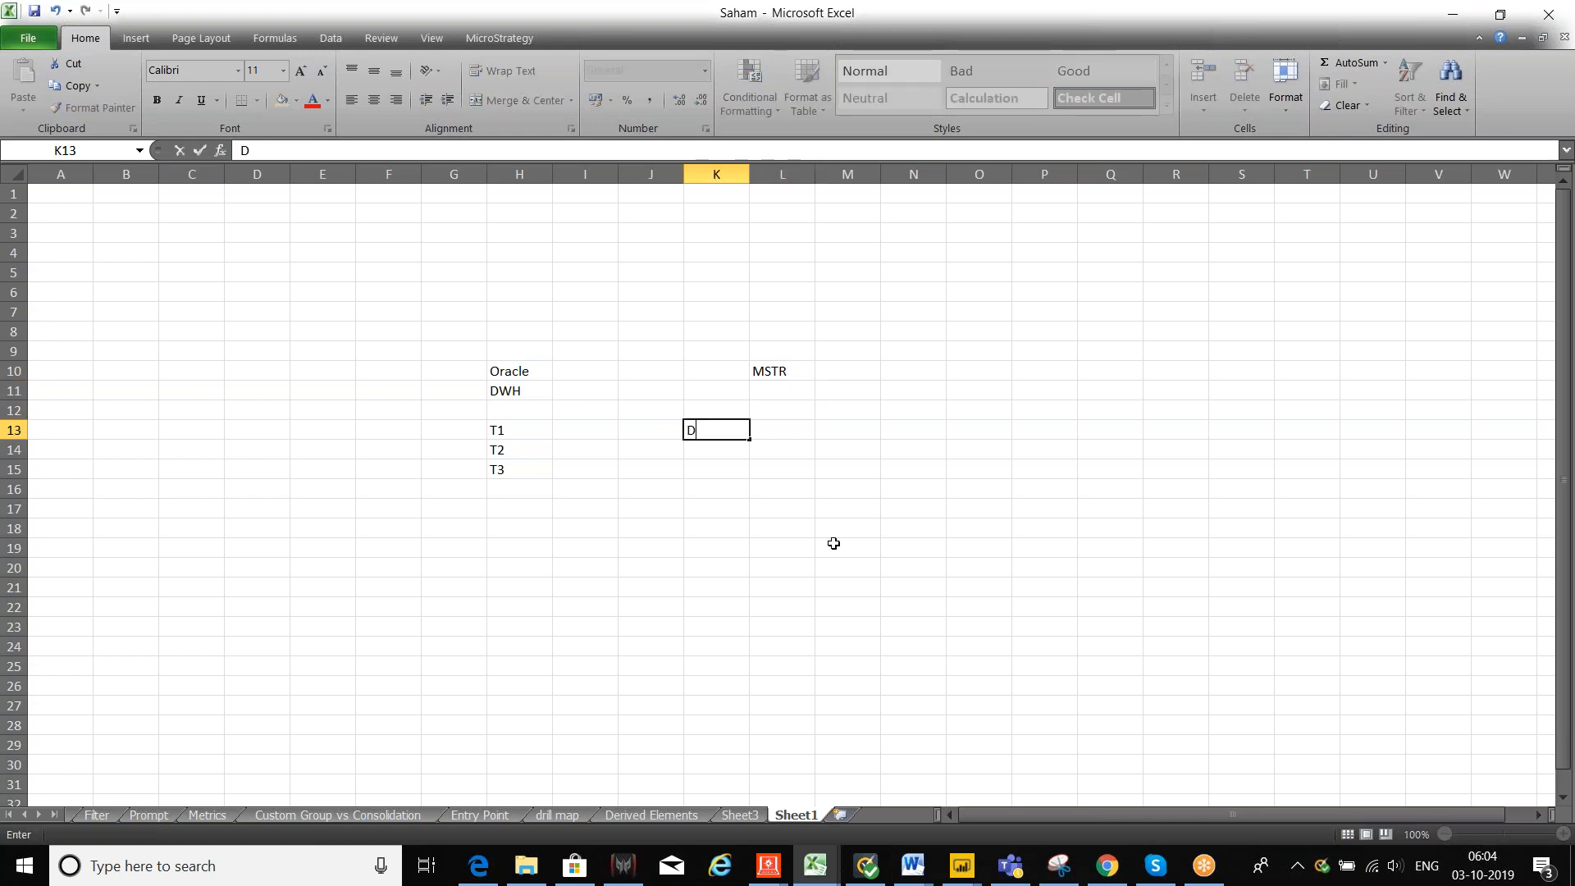
text(B Instance)
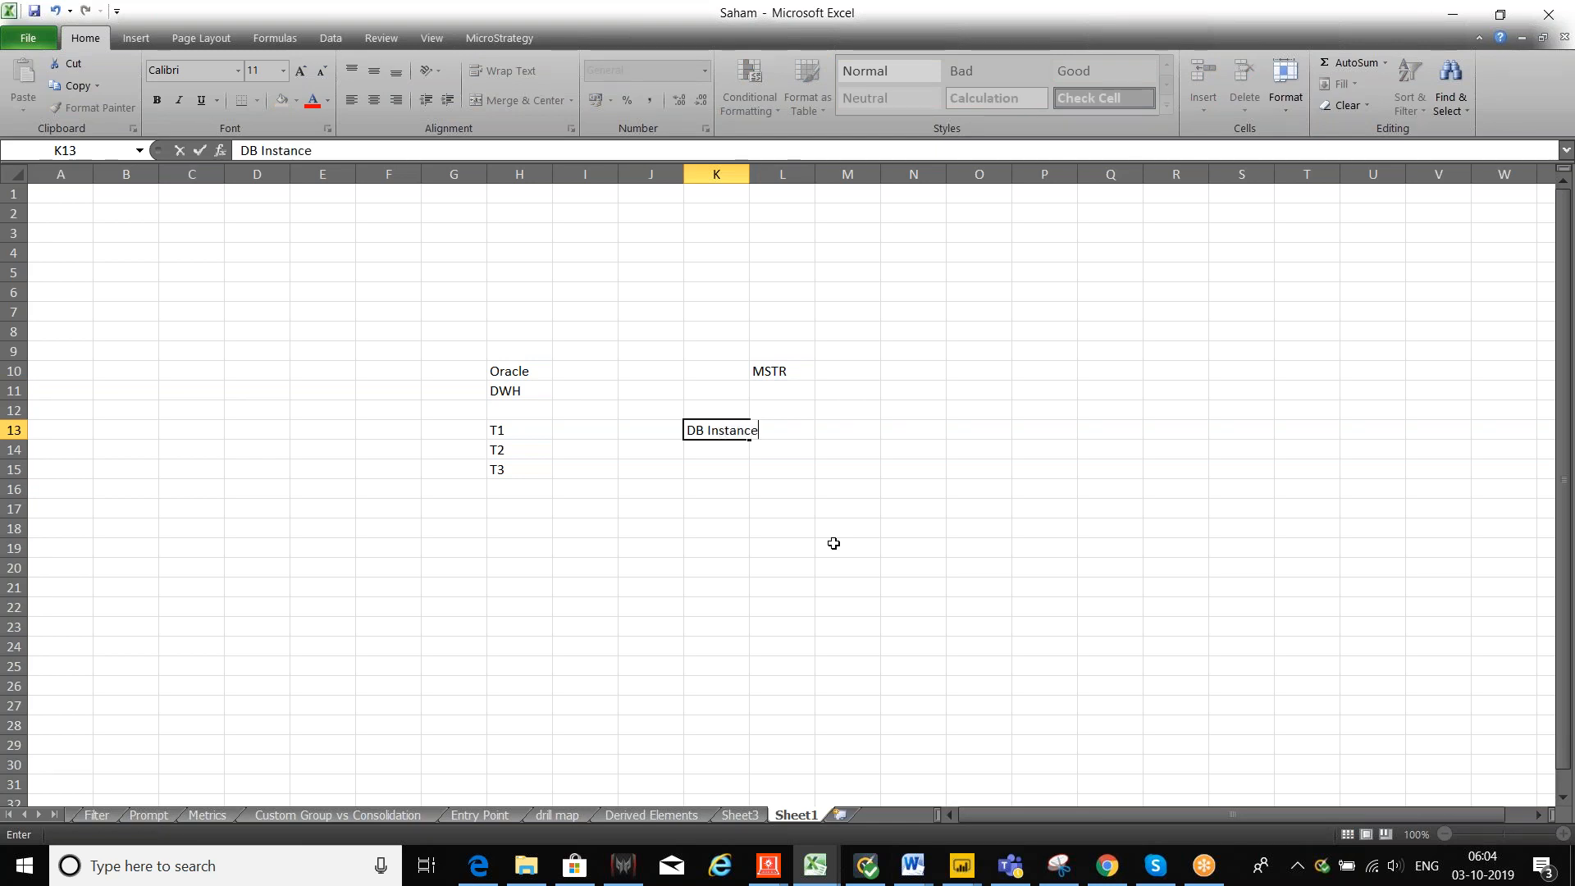
click(834, 543)
click(767, 255)
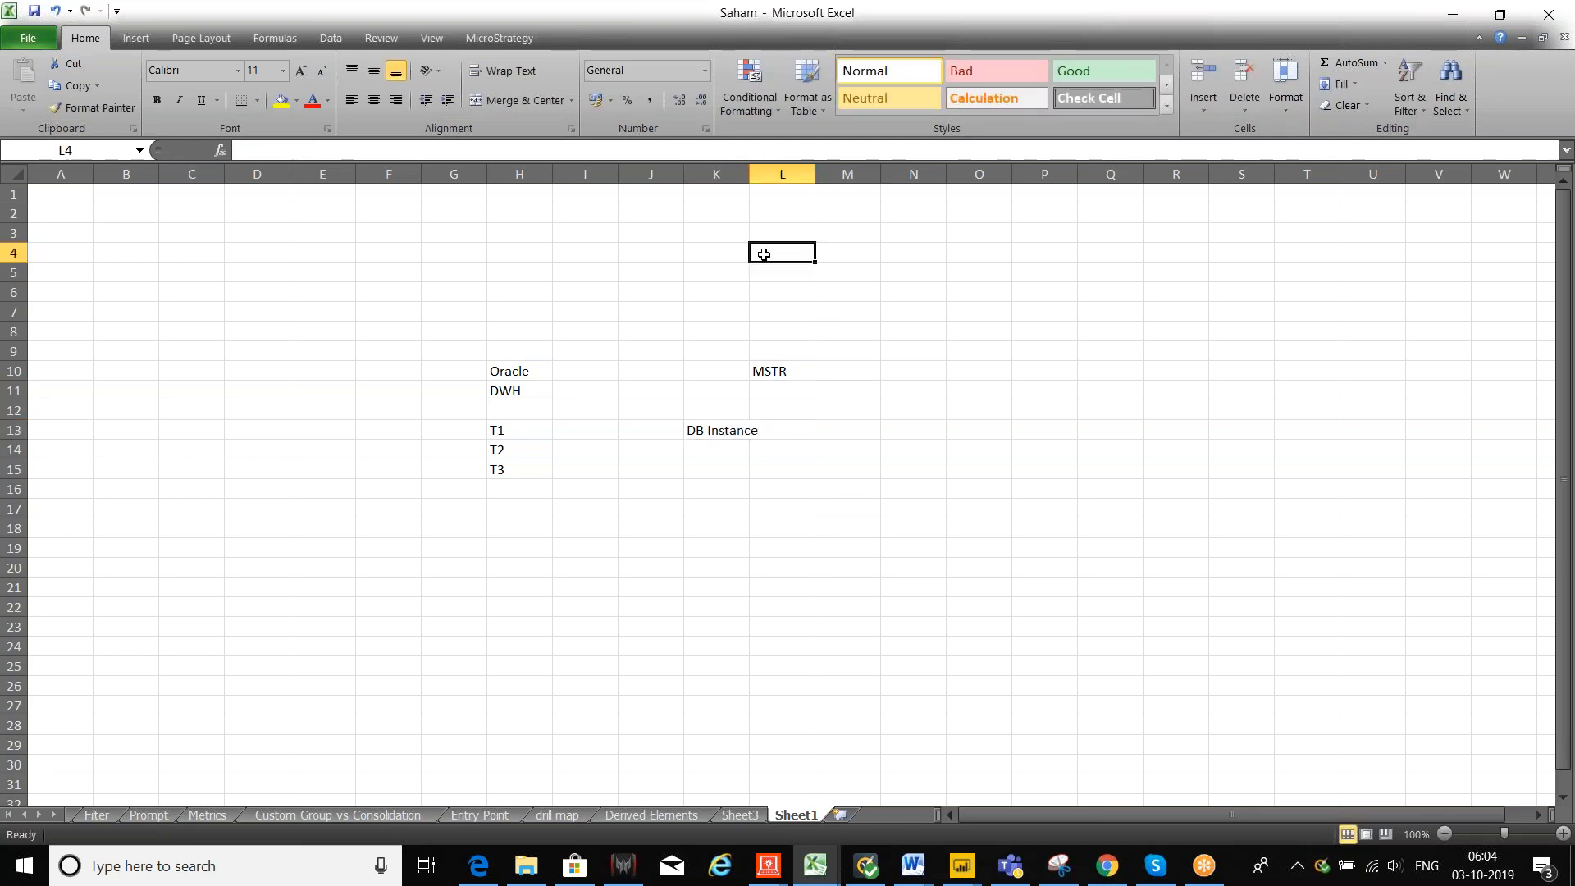
drag(749, 174, 806, 174)
Step: Label J11 as ODBC and J13 as DSN
click(643, 395)
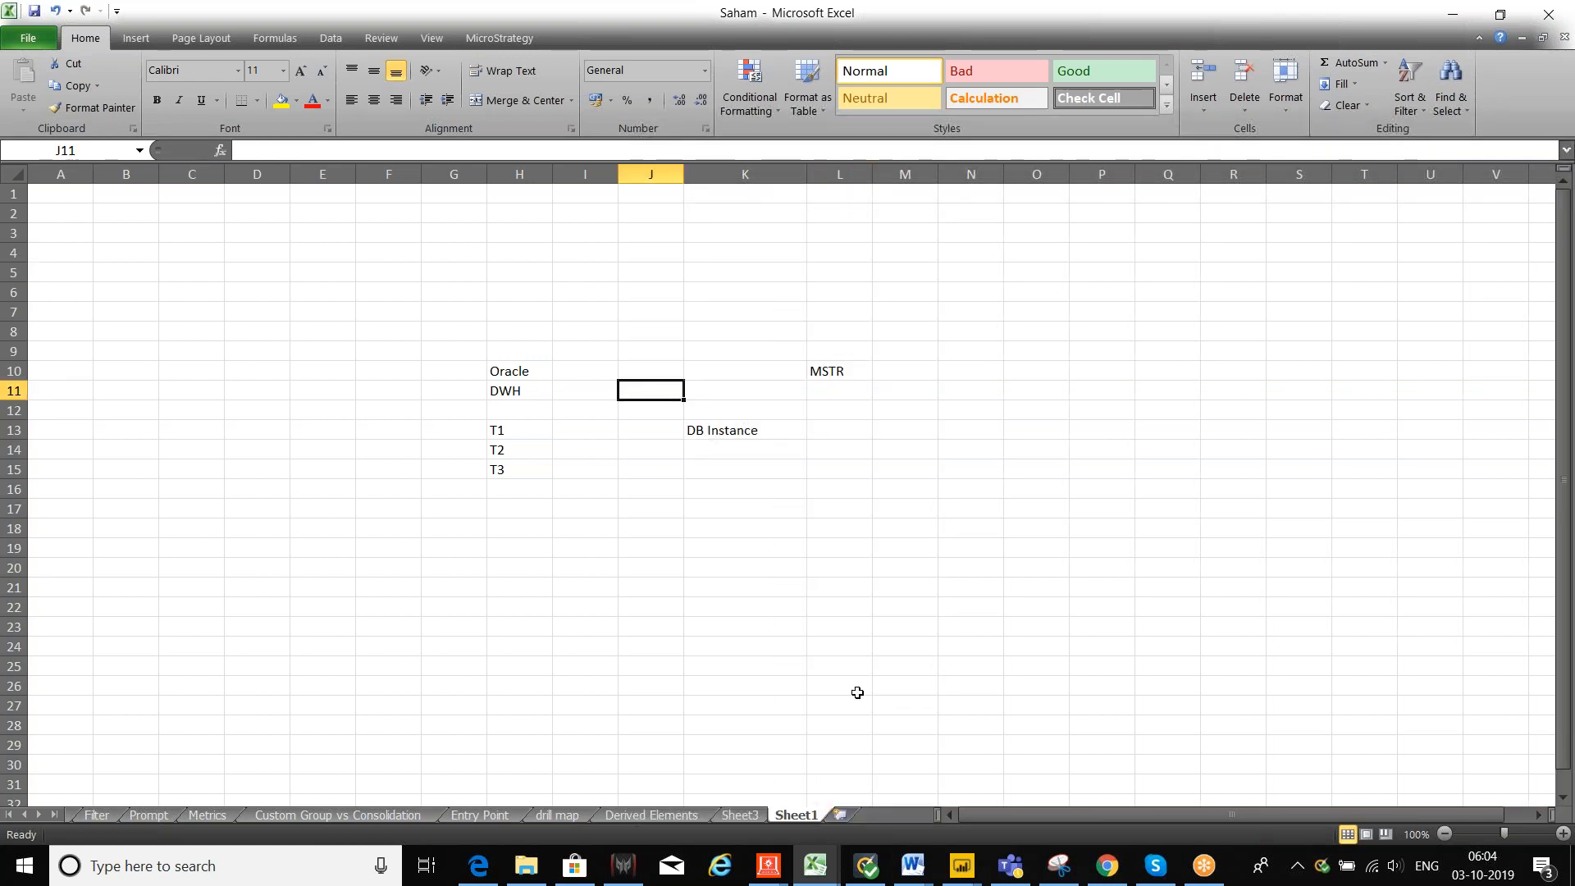
text(O)
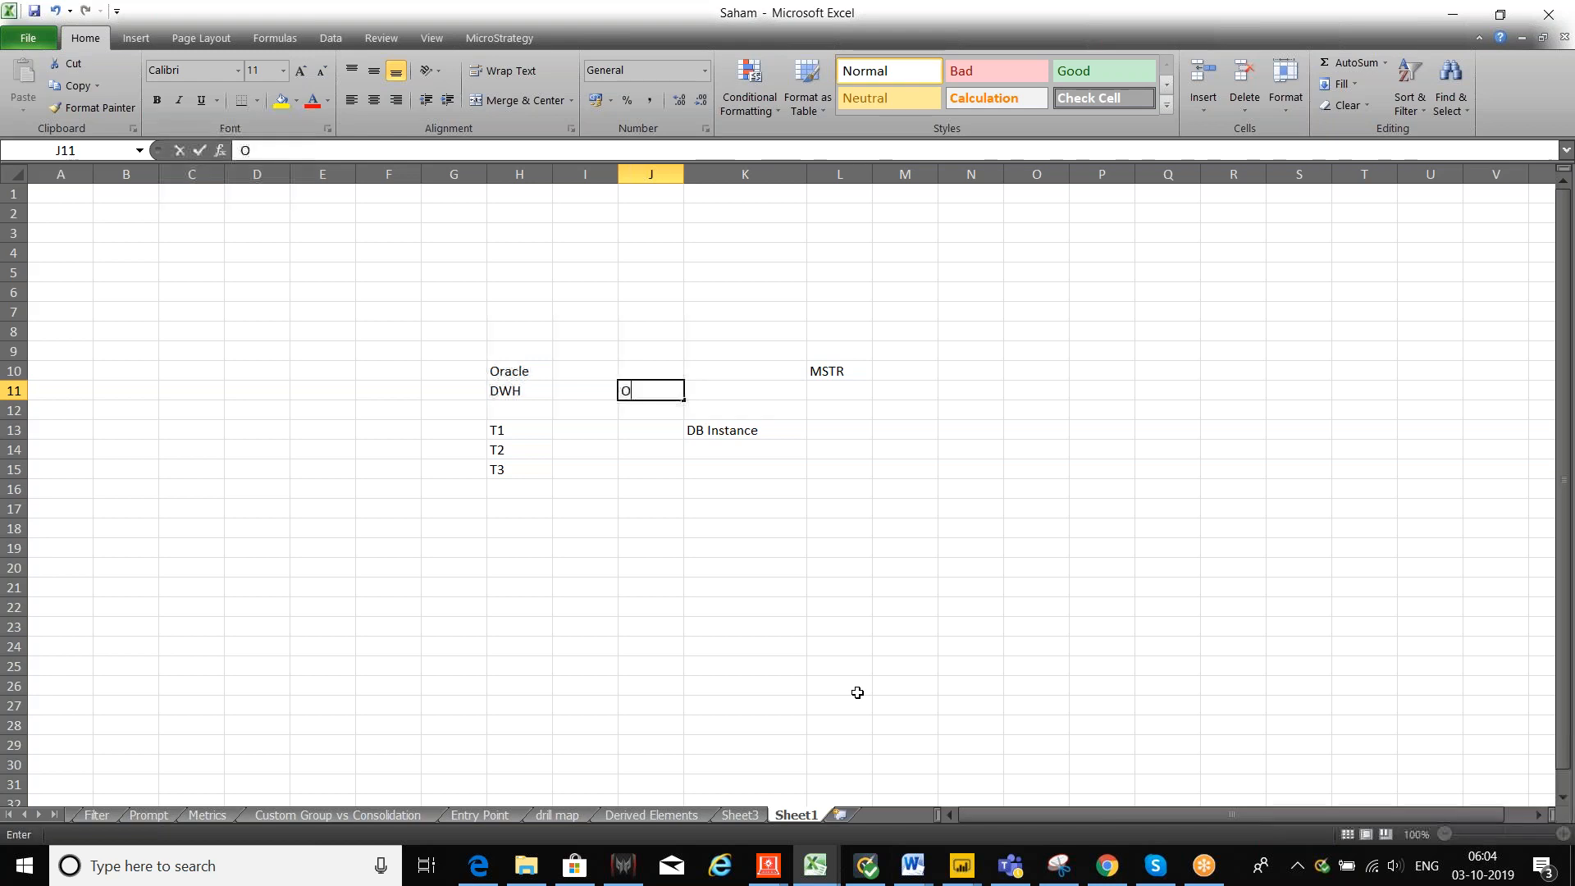
text(DBC)
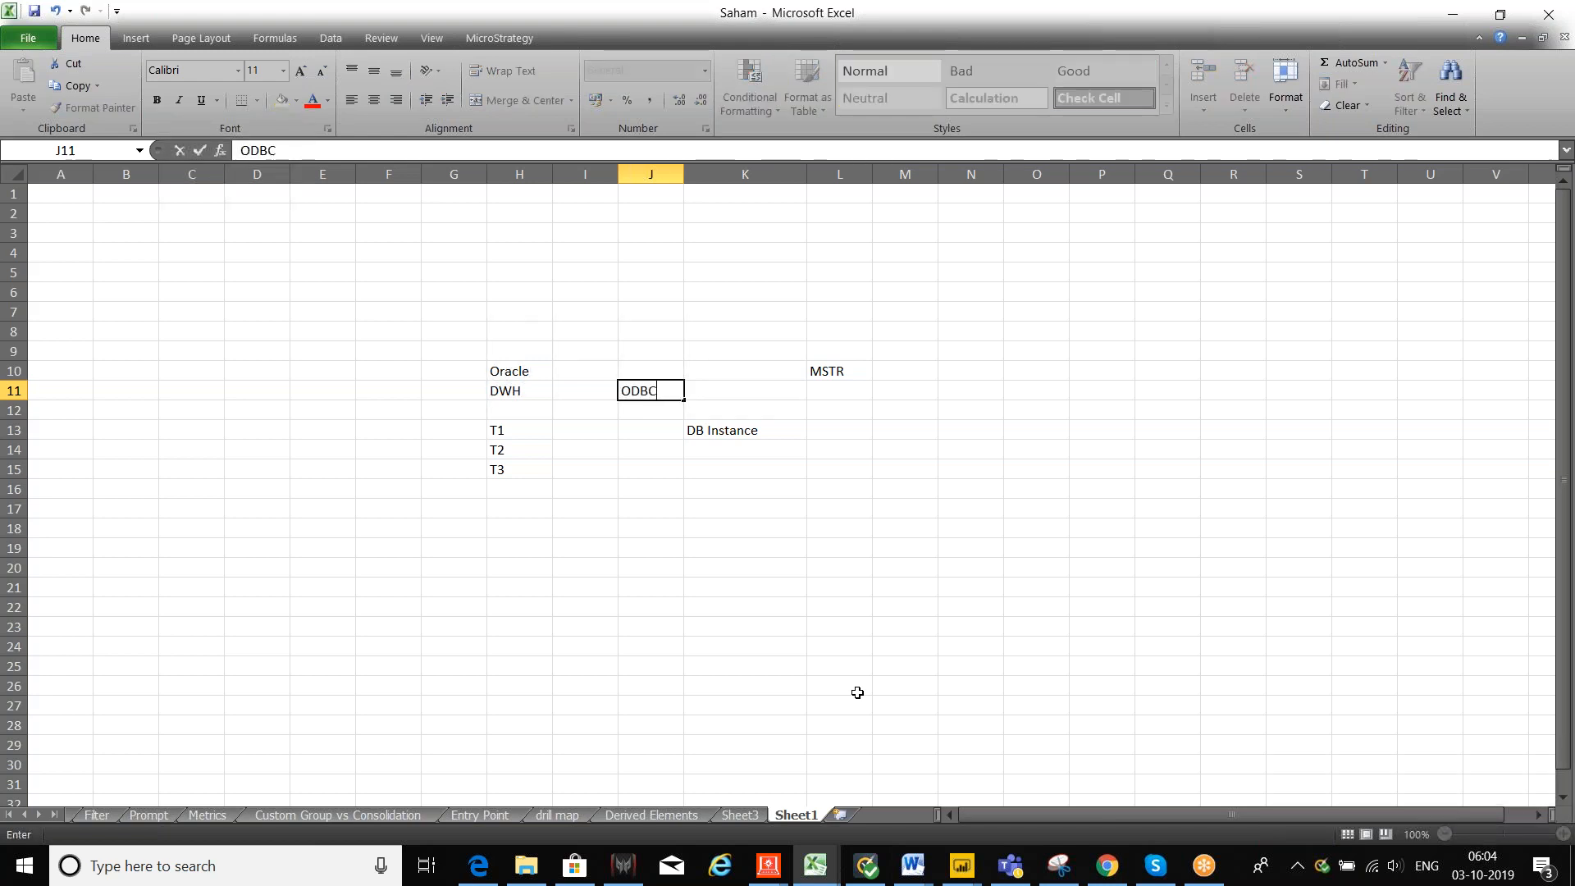
click(837, 645)
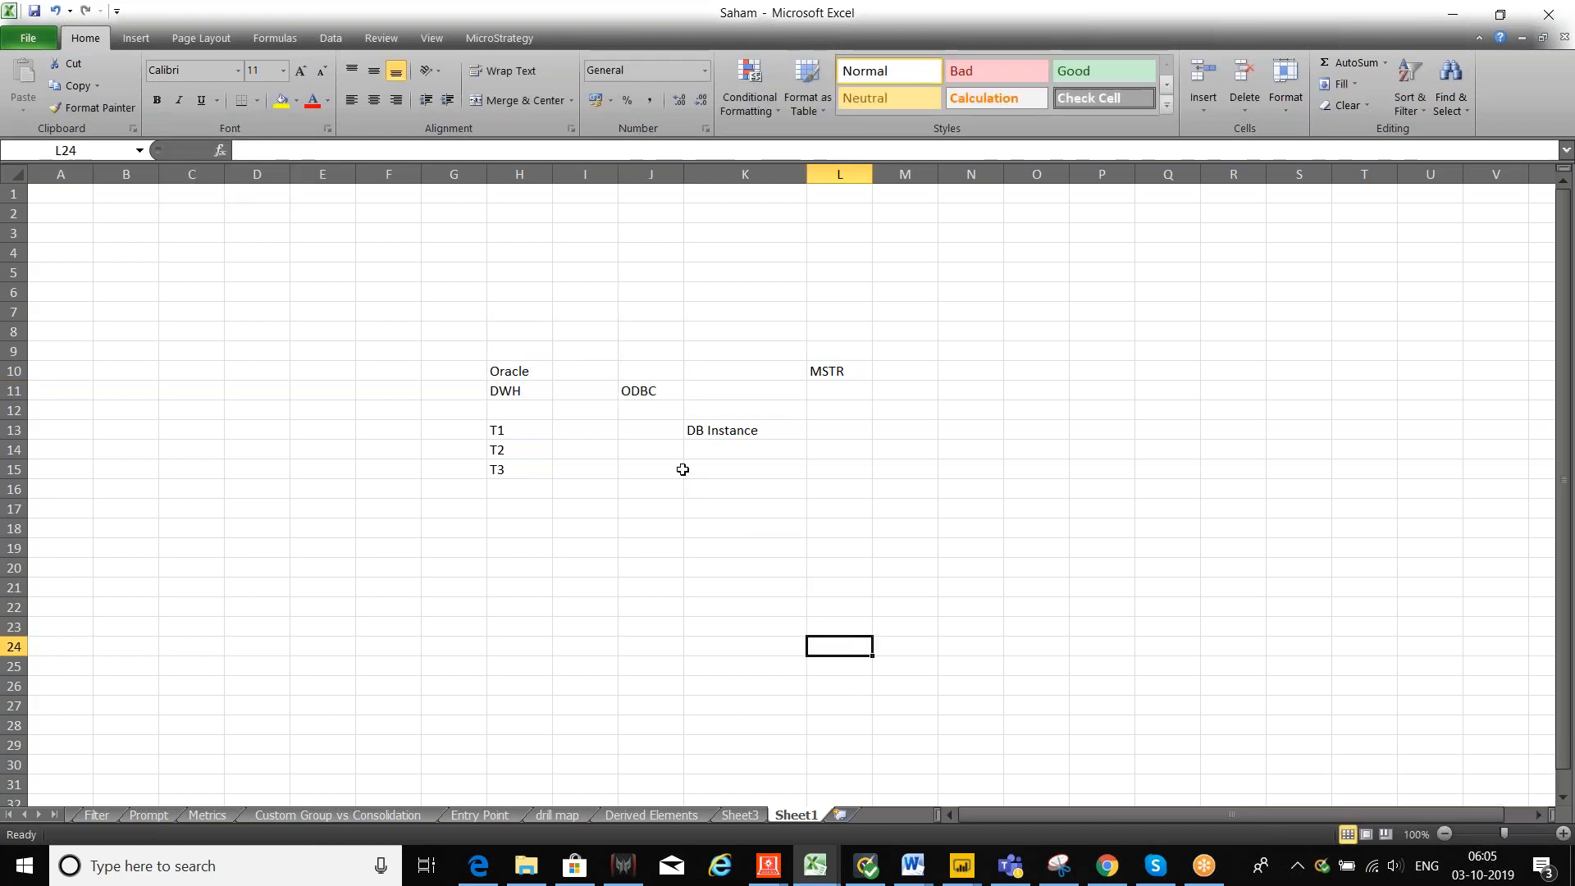
click(643, 432)
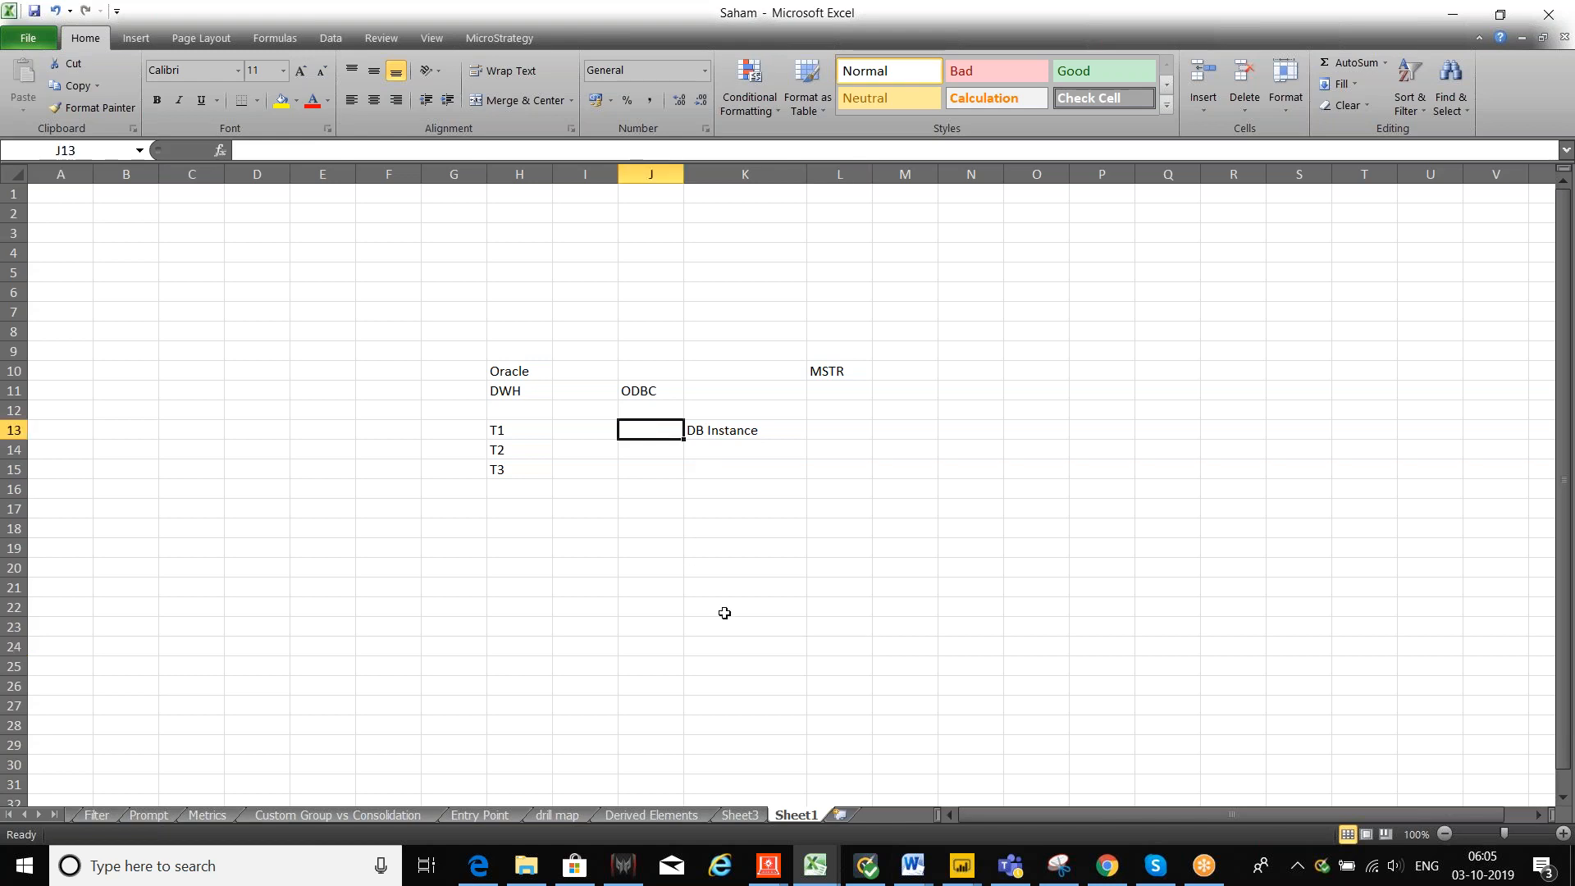
text(DSN)
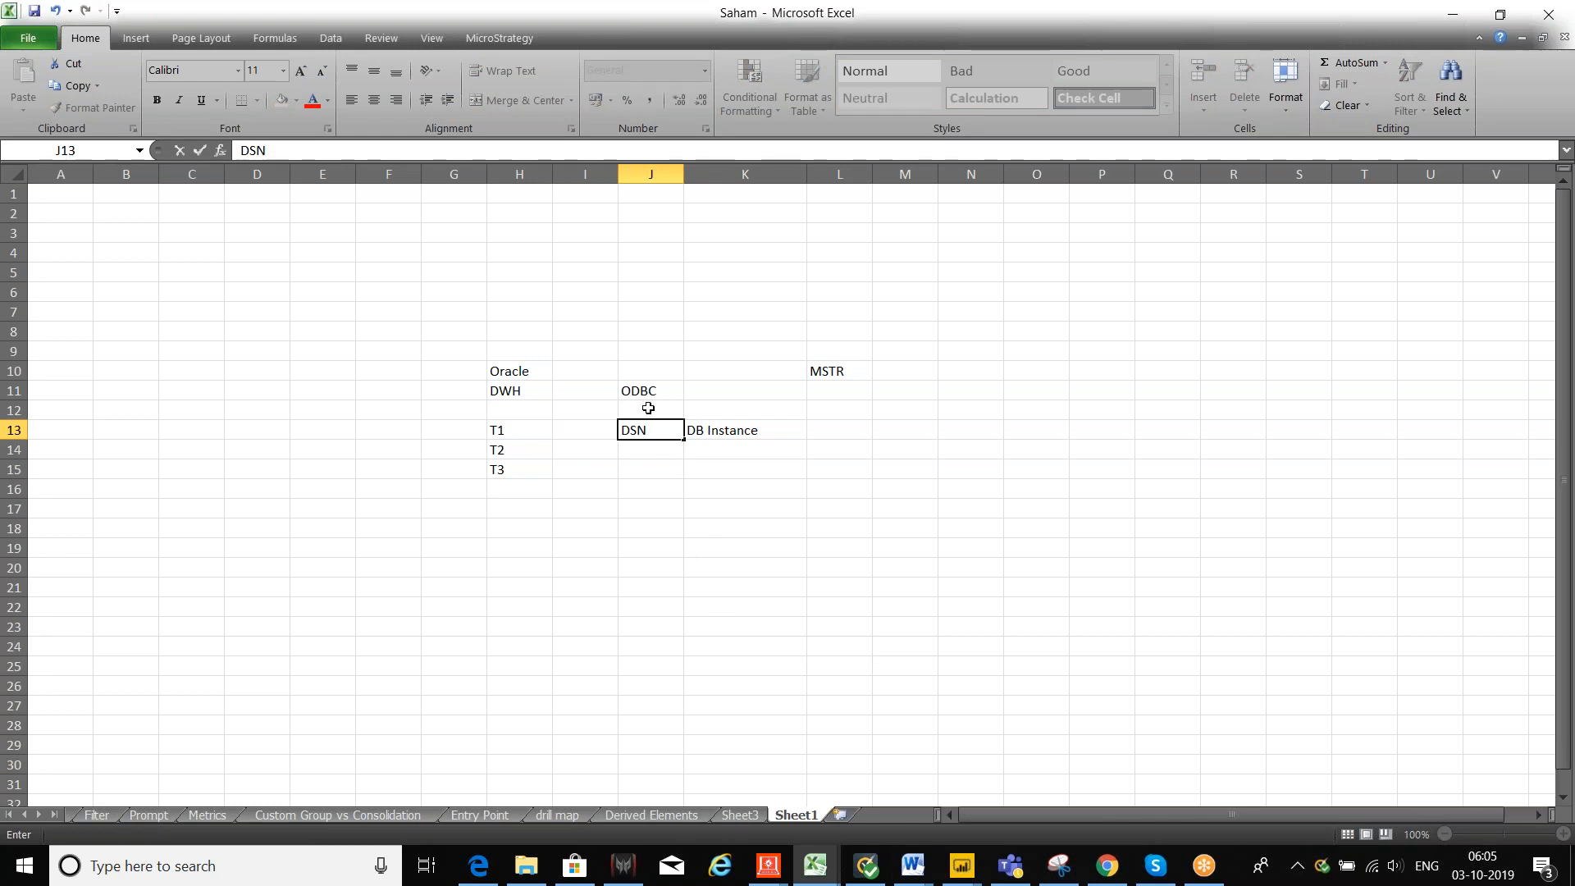
click(6, 867)
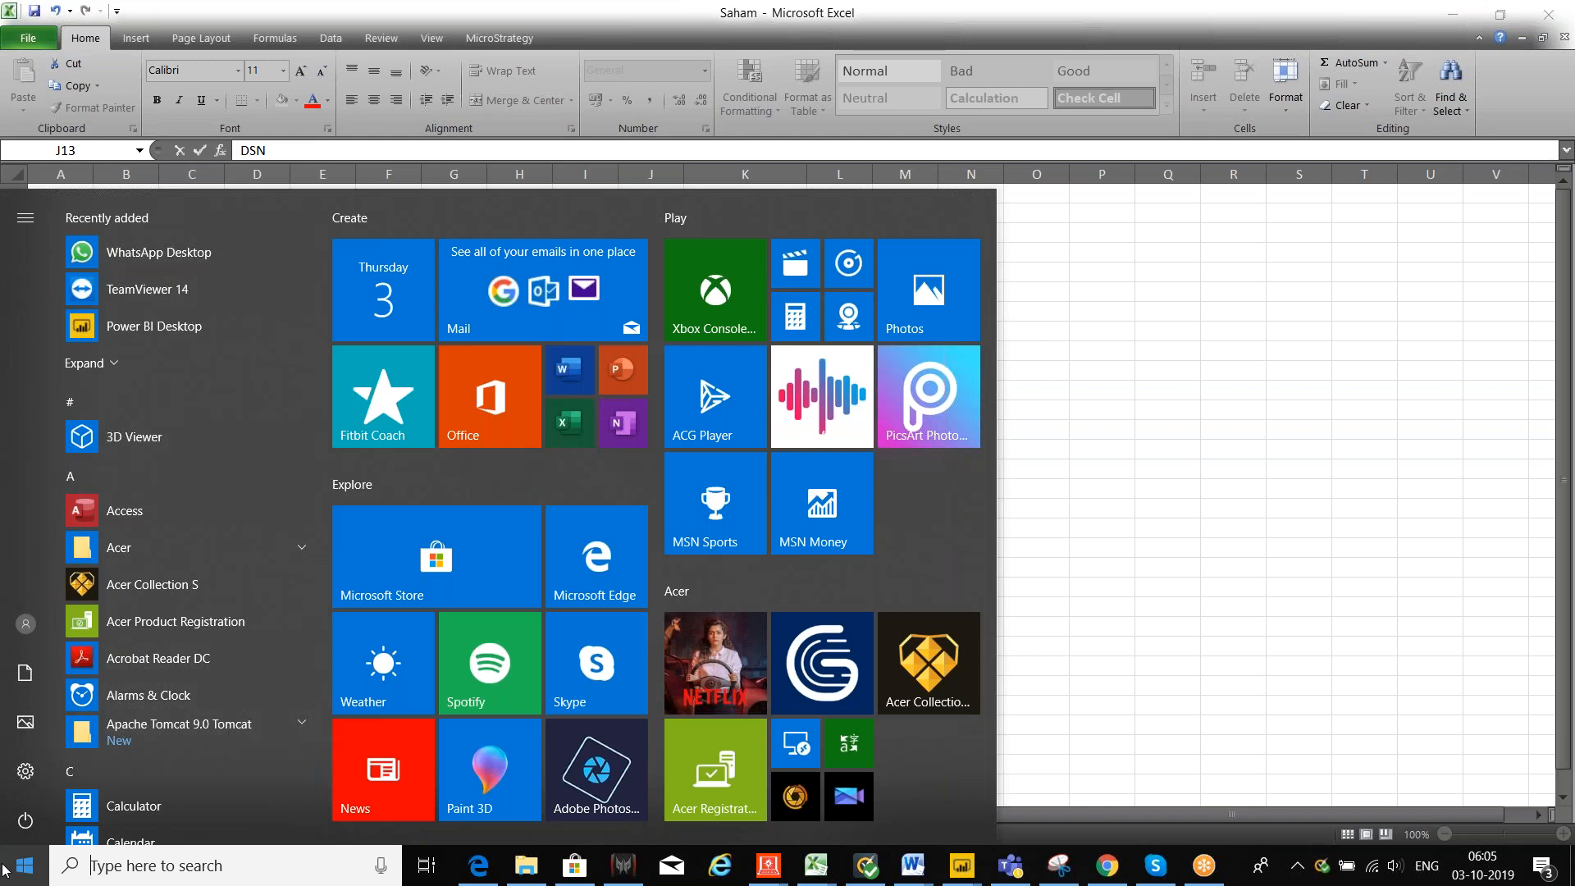
text(odb)
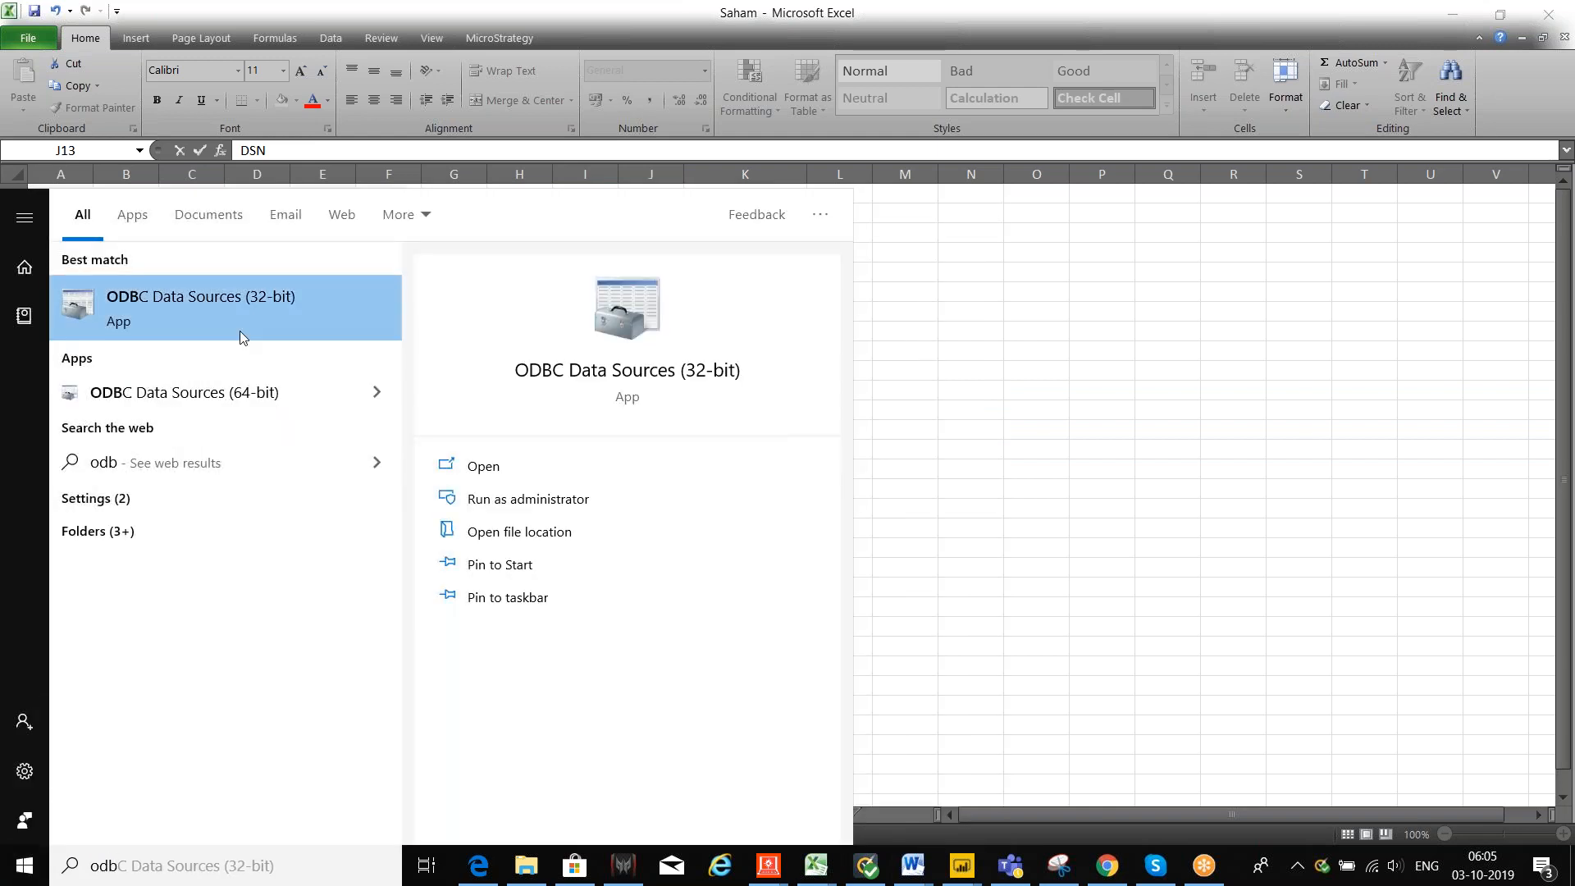
click(242, 330)
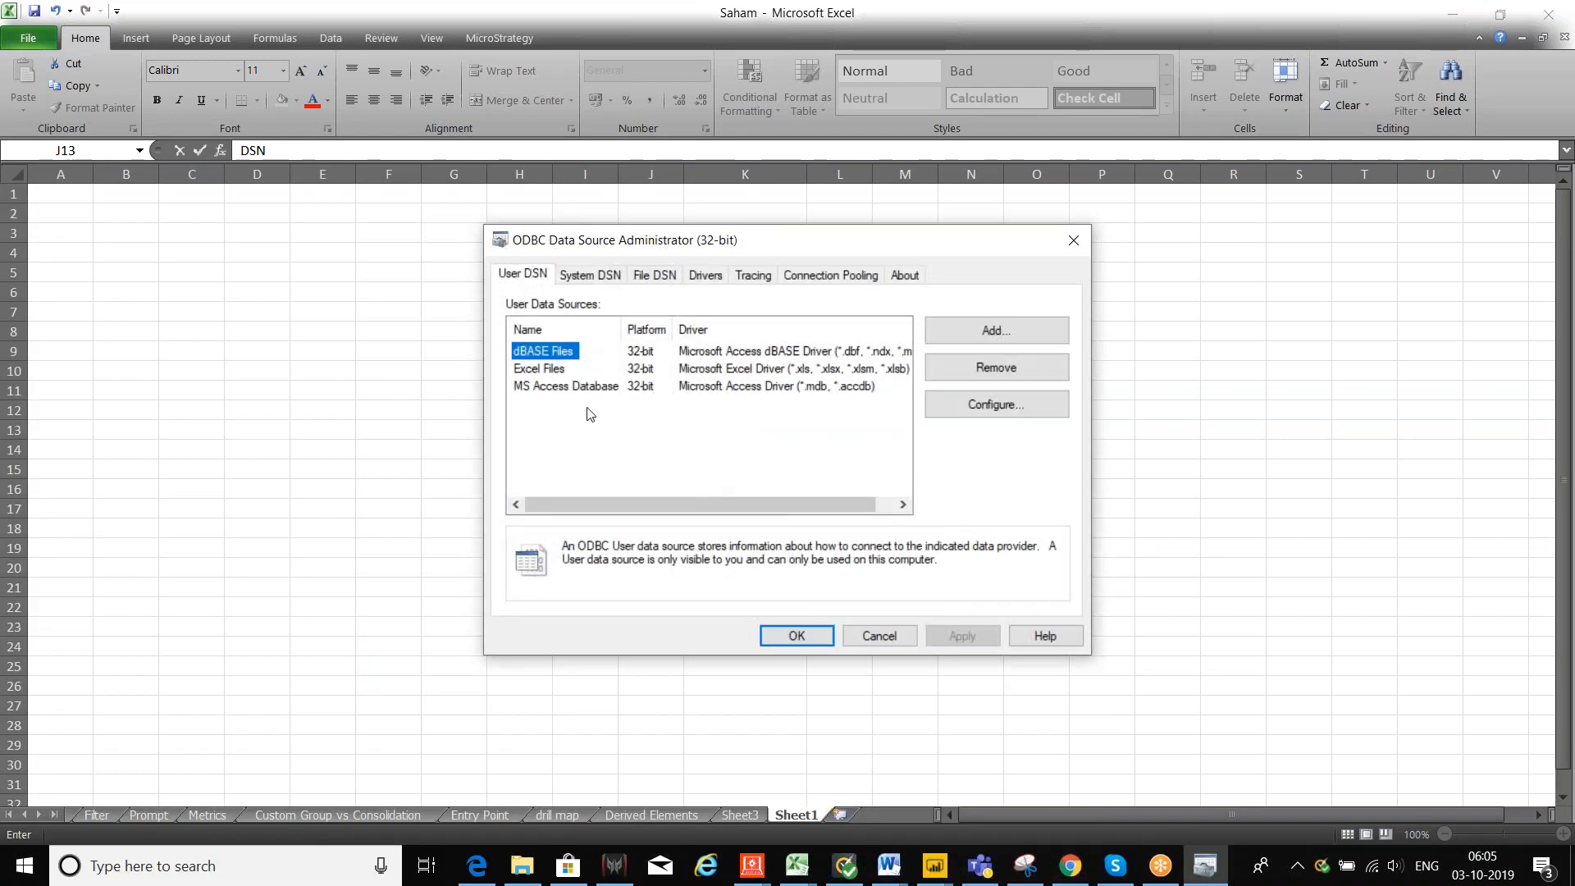
drag(717, 251, 568, 262)
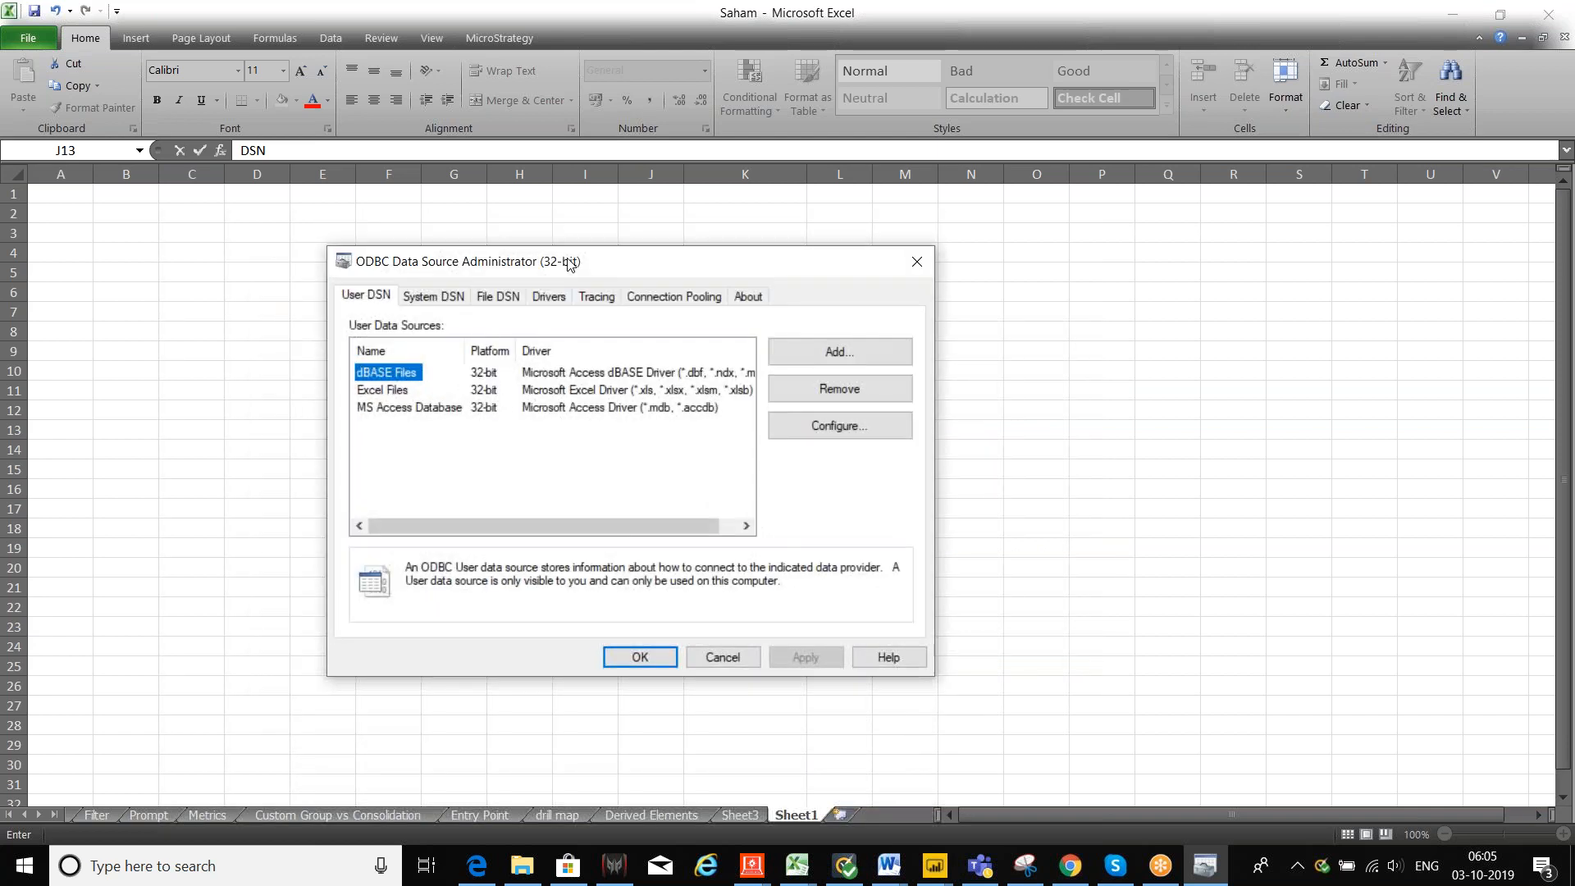
drag(568, 263, 567, 264)
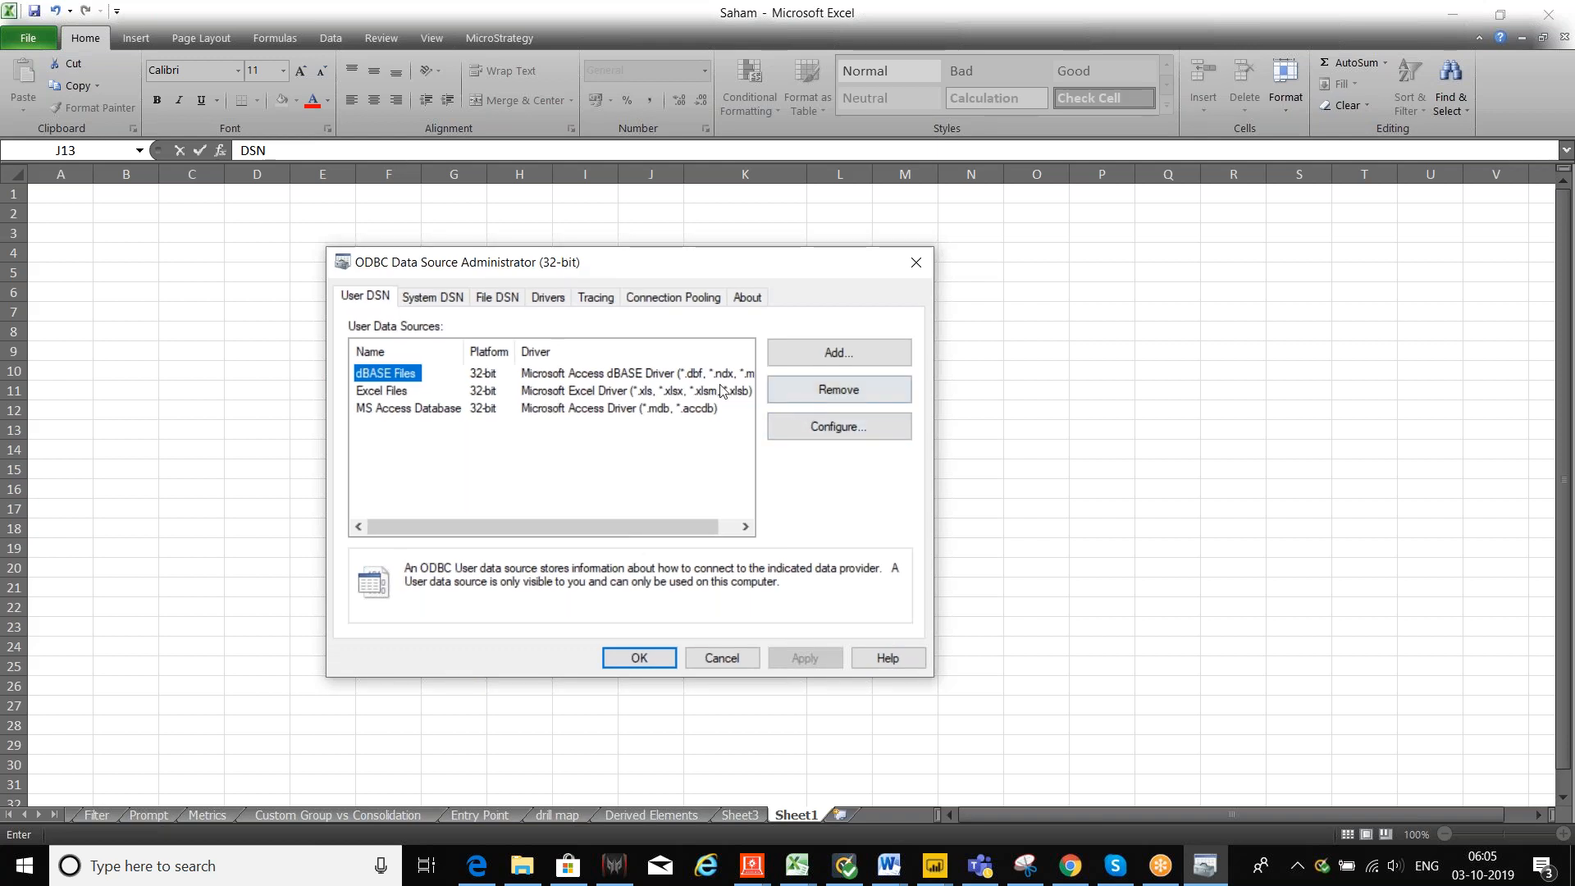
click(448, 302)
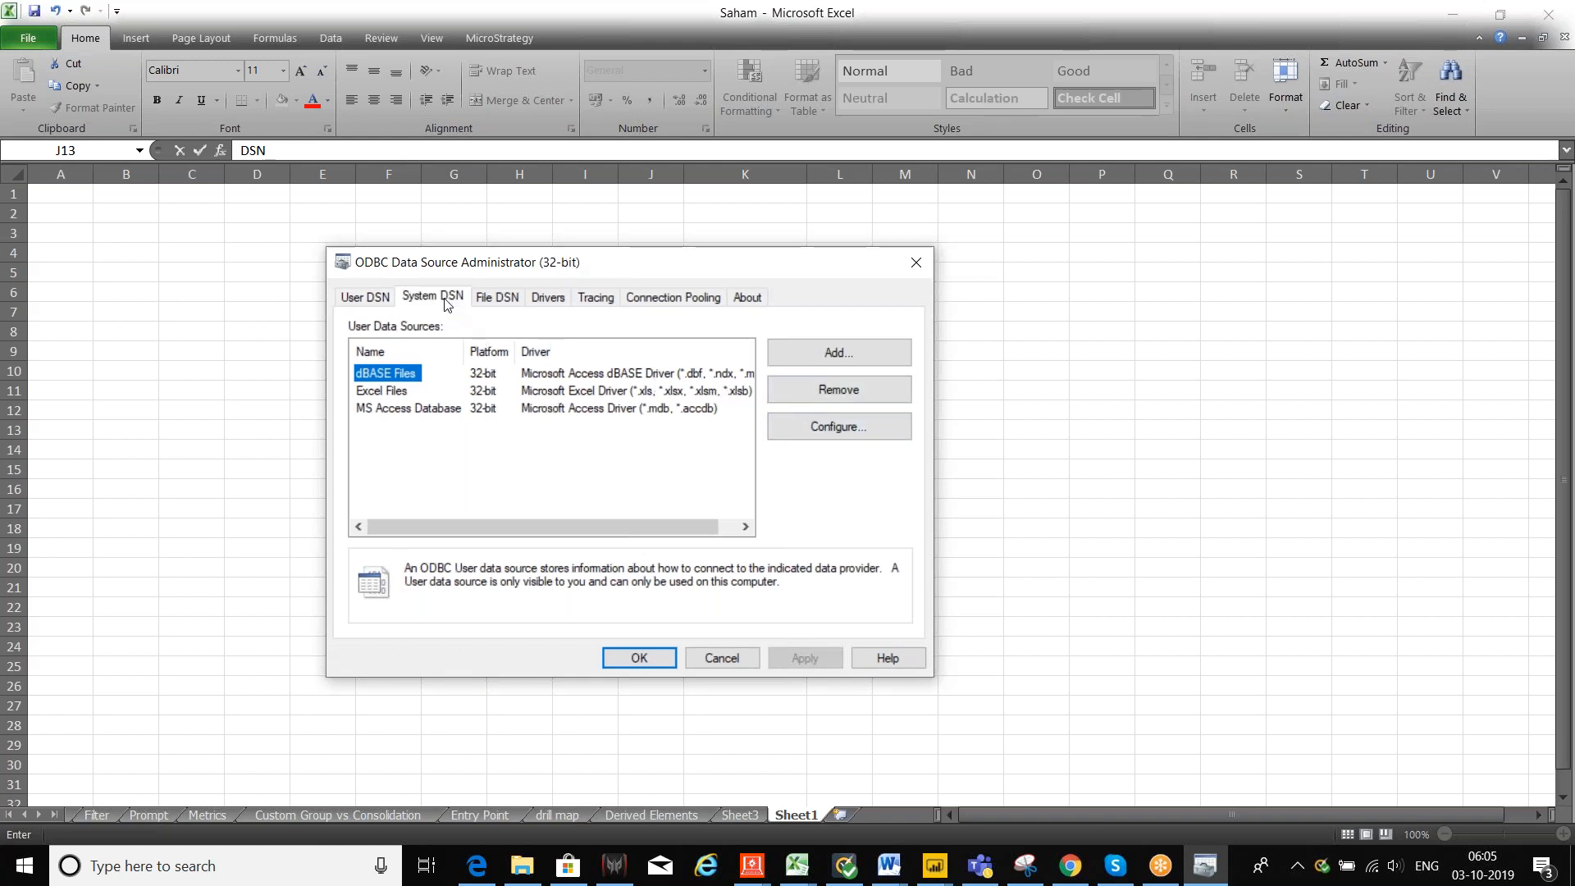
click(853, 354)
drag(837, 406, 854, 502)
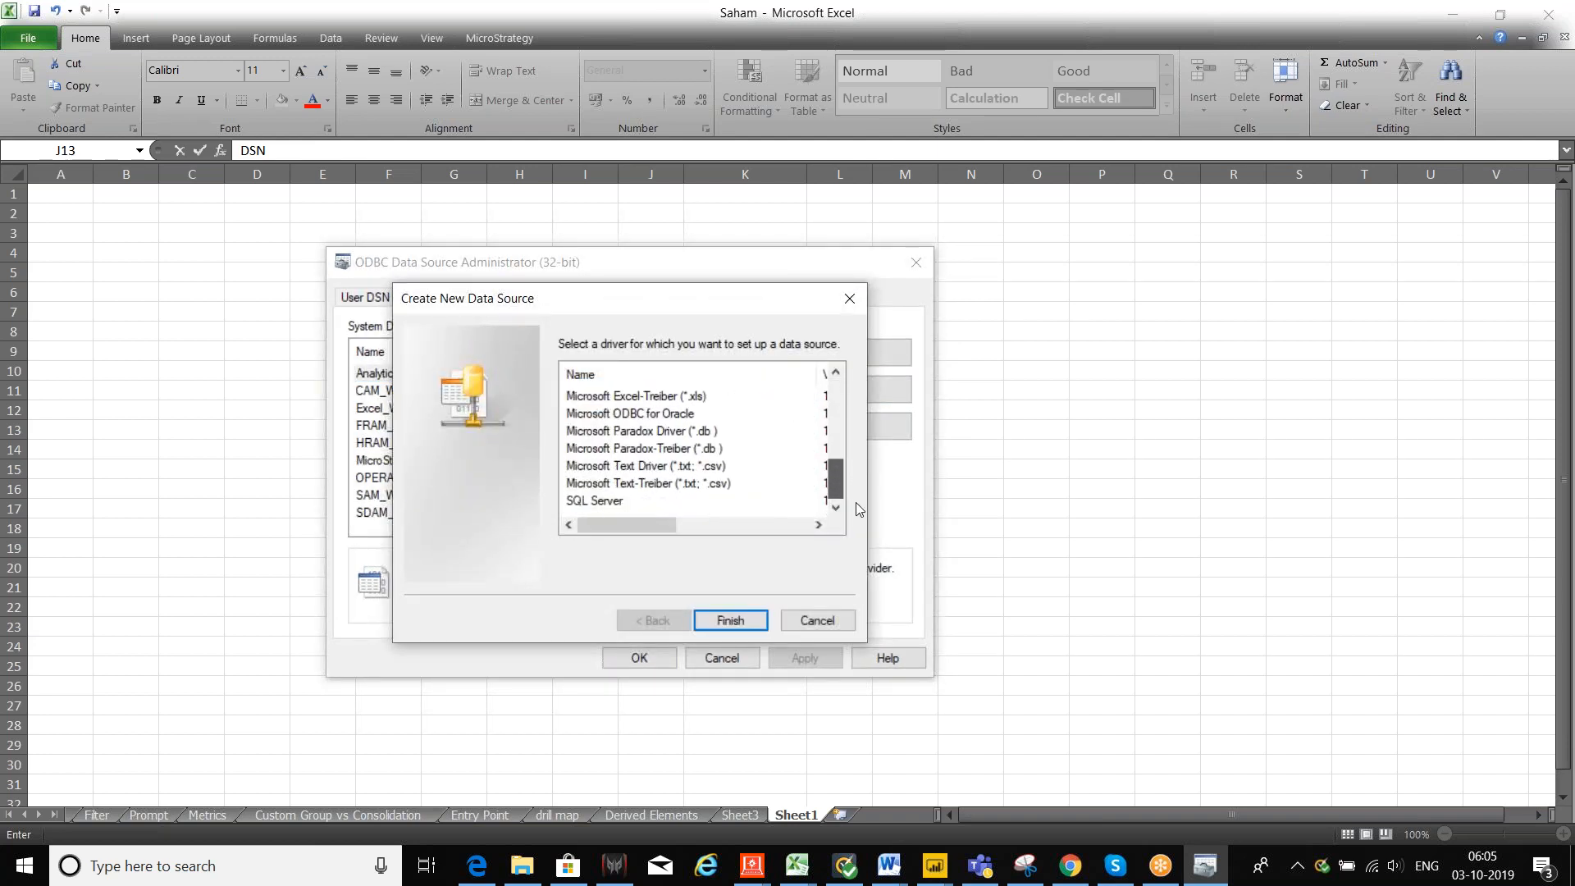
scroll(635, 505, up, 6)
scroll(659, 492, down, 6)
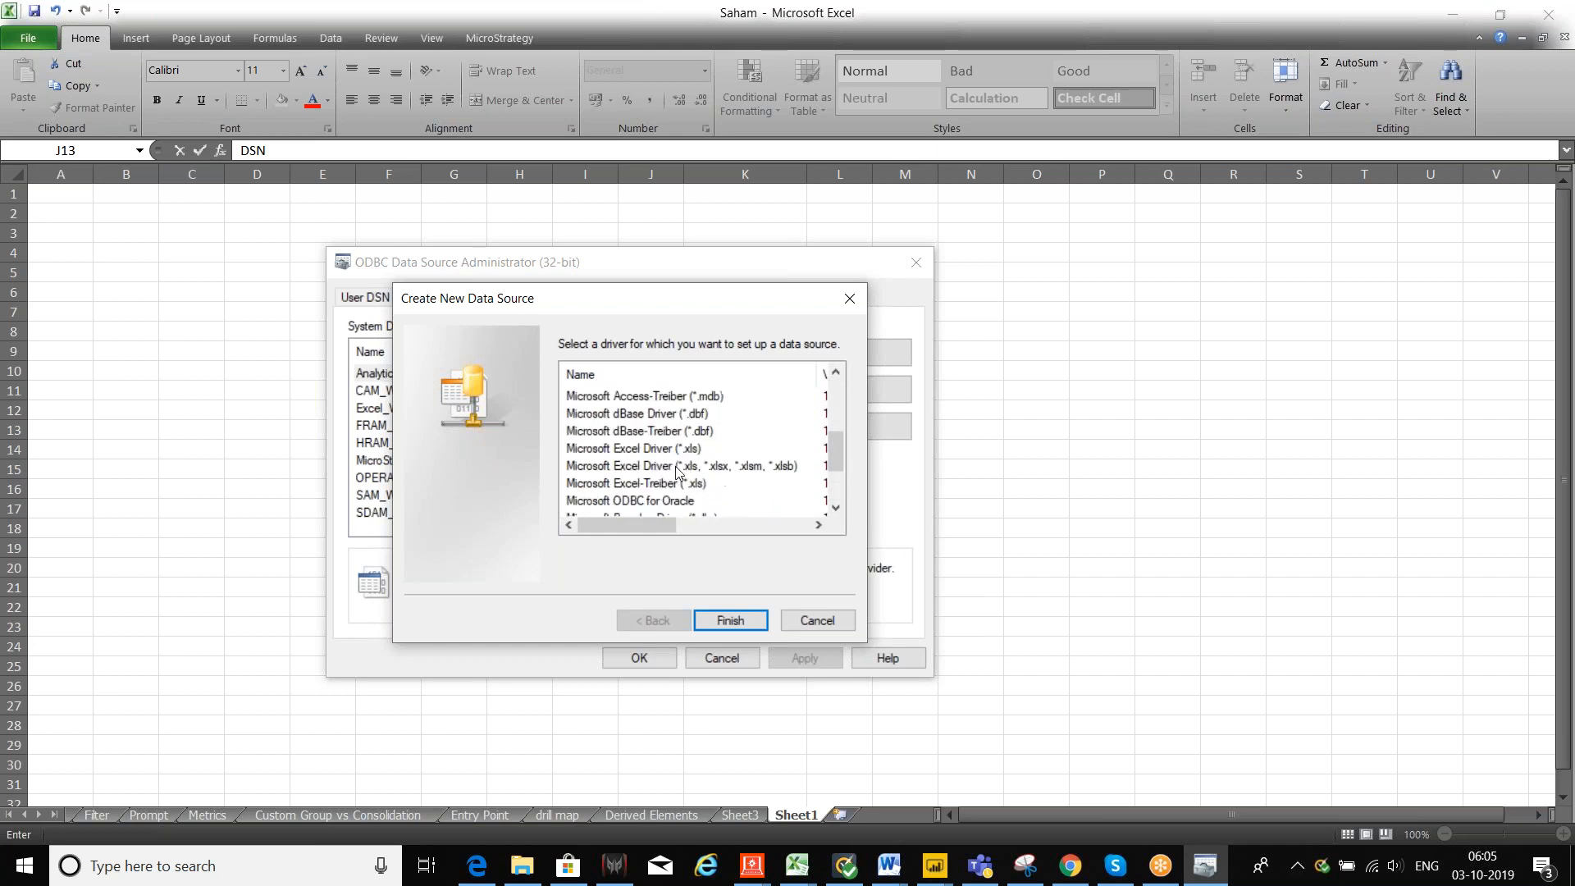
scroll(660, 492, up, 6)
scroll(660, 492, down, 3)
scroll(659, 492, up, 2)
scroll(659, 492, up, 1)
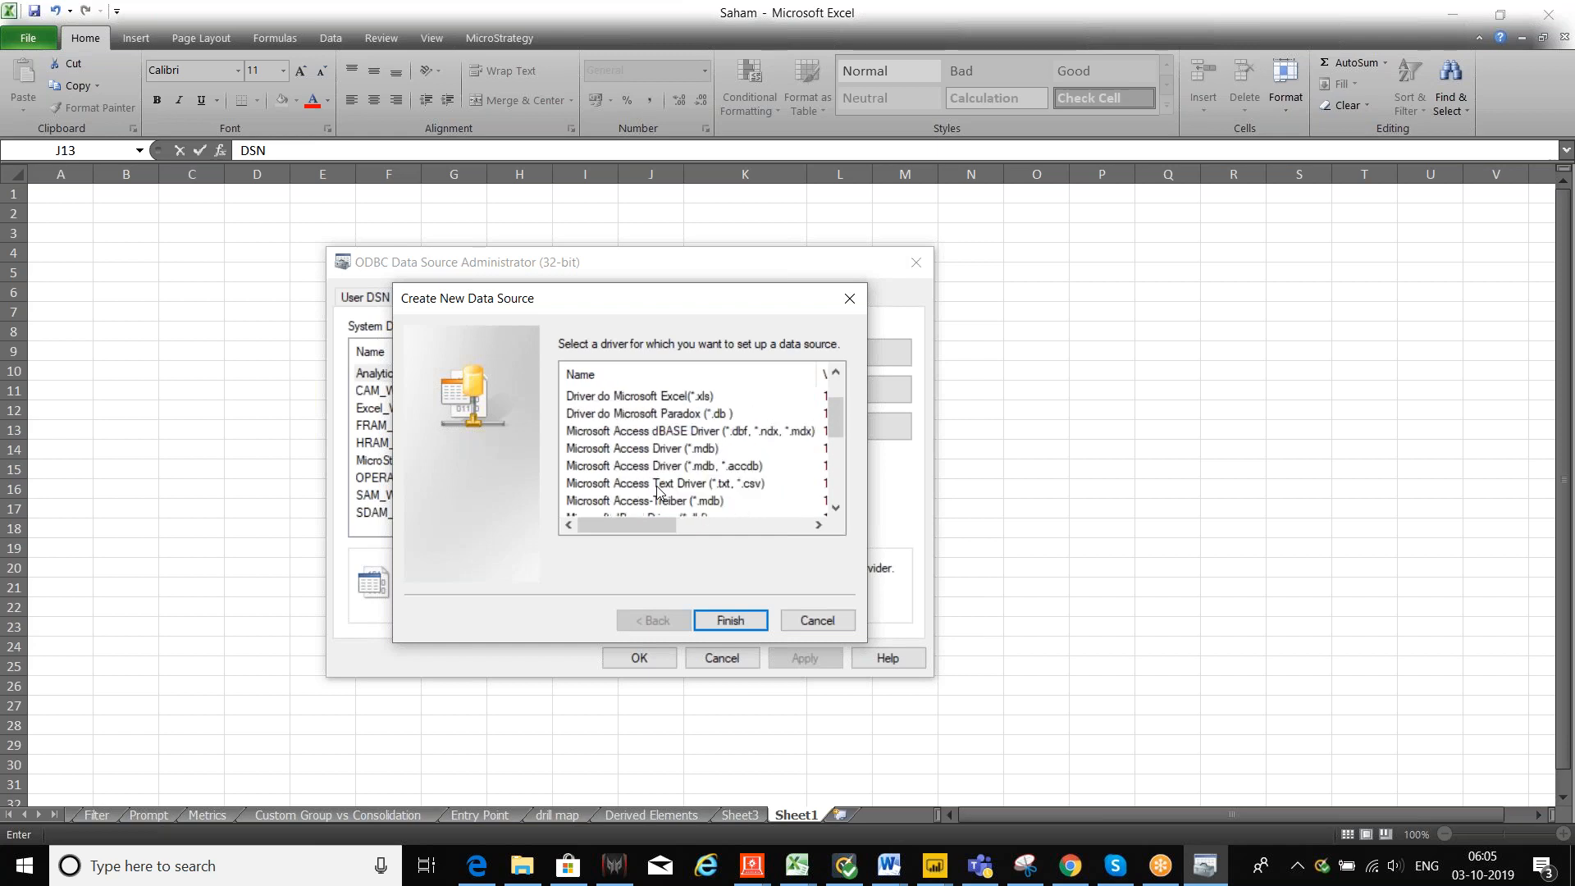
click(823, 620)
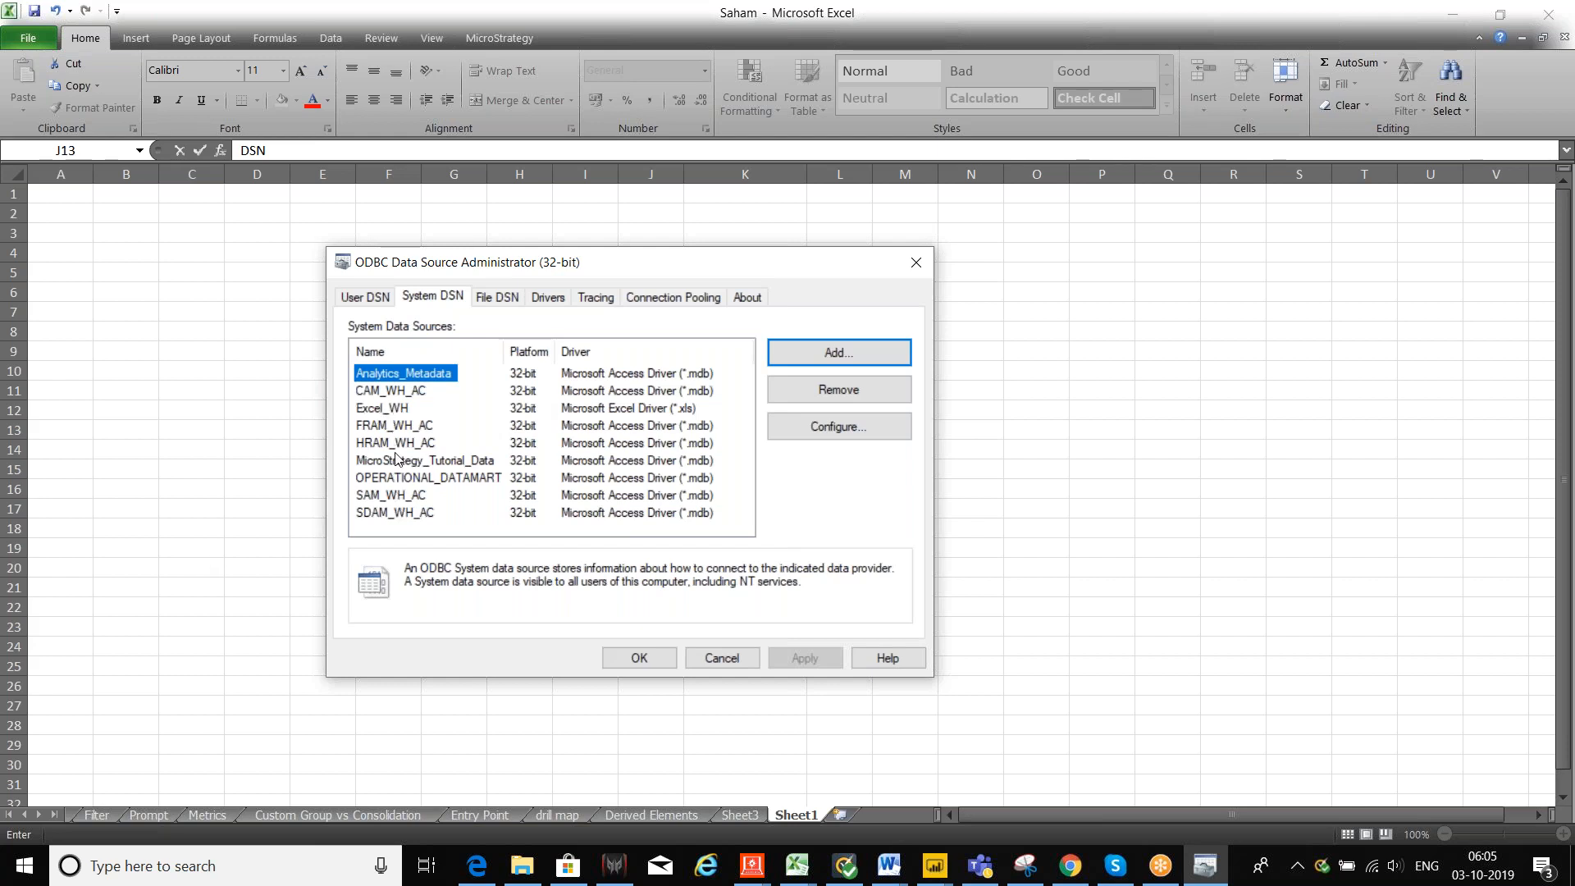
click(426, 497)
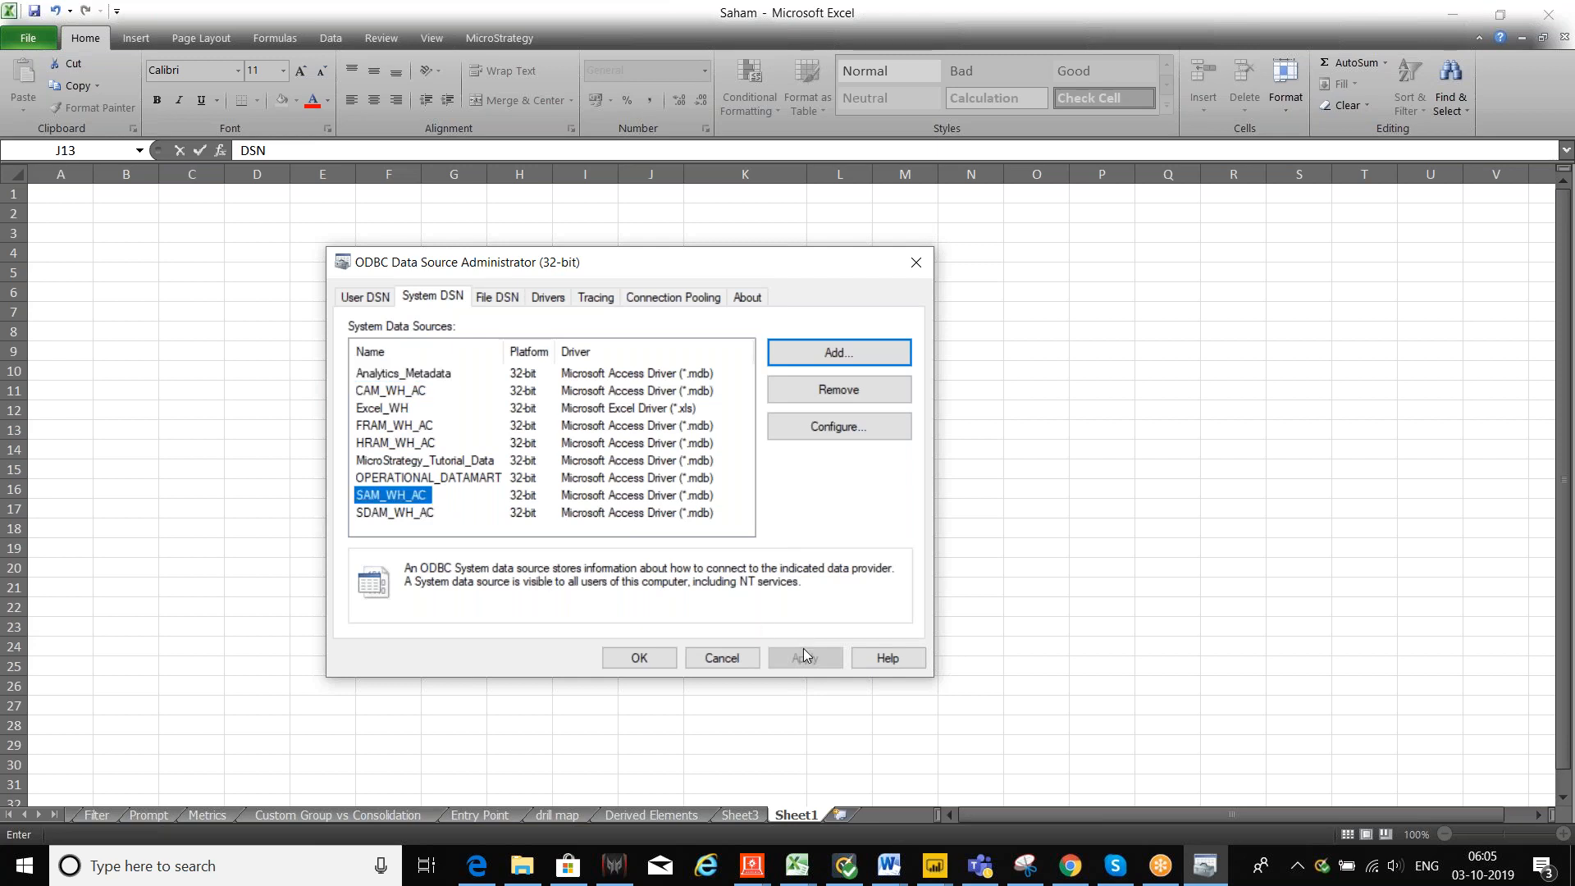
click(719, 659)
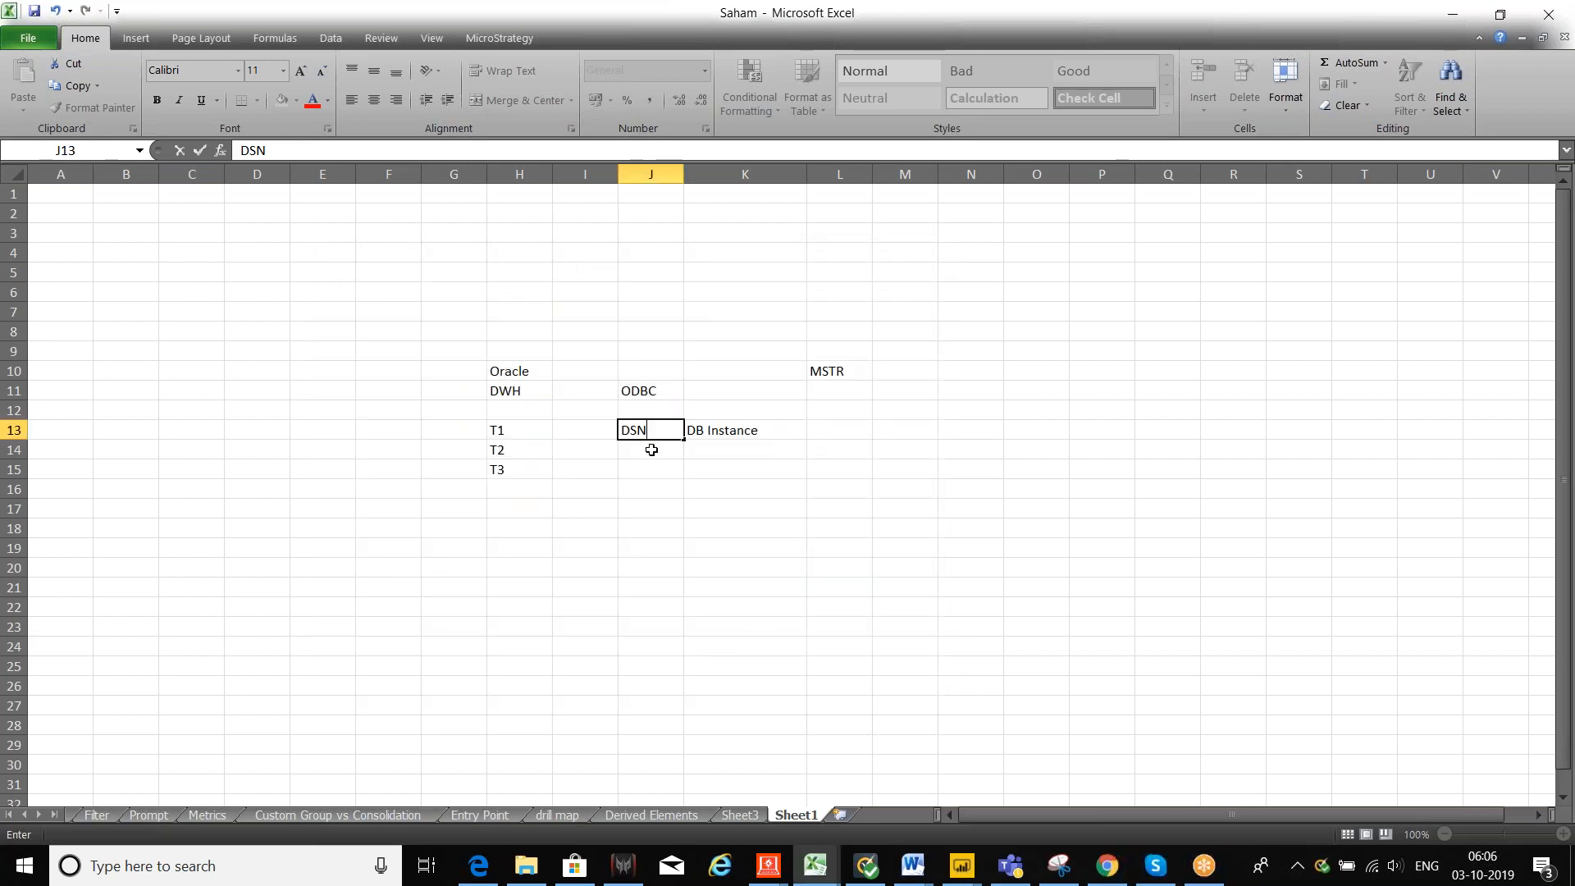
Step: Close the ODBC administrator and rename the H11 label from DWH to DWH1
click(651, 448)
click(656, 393)
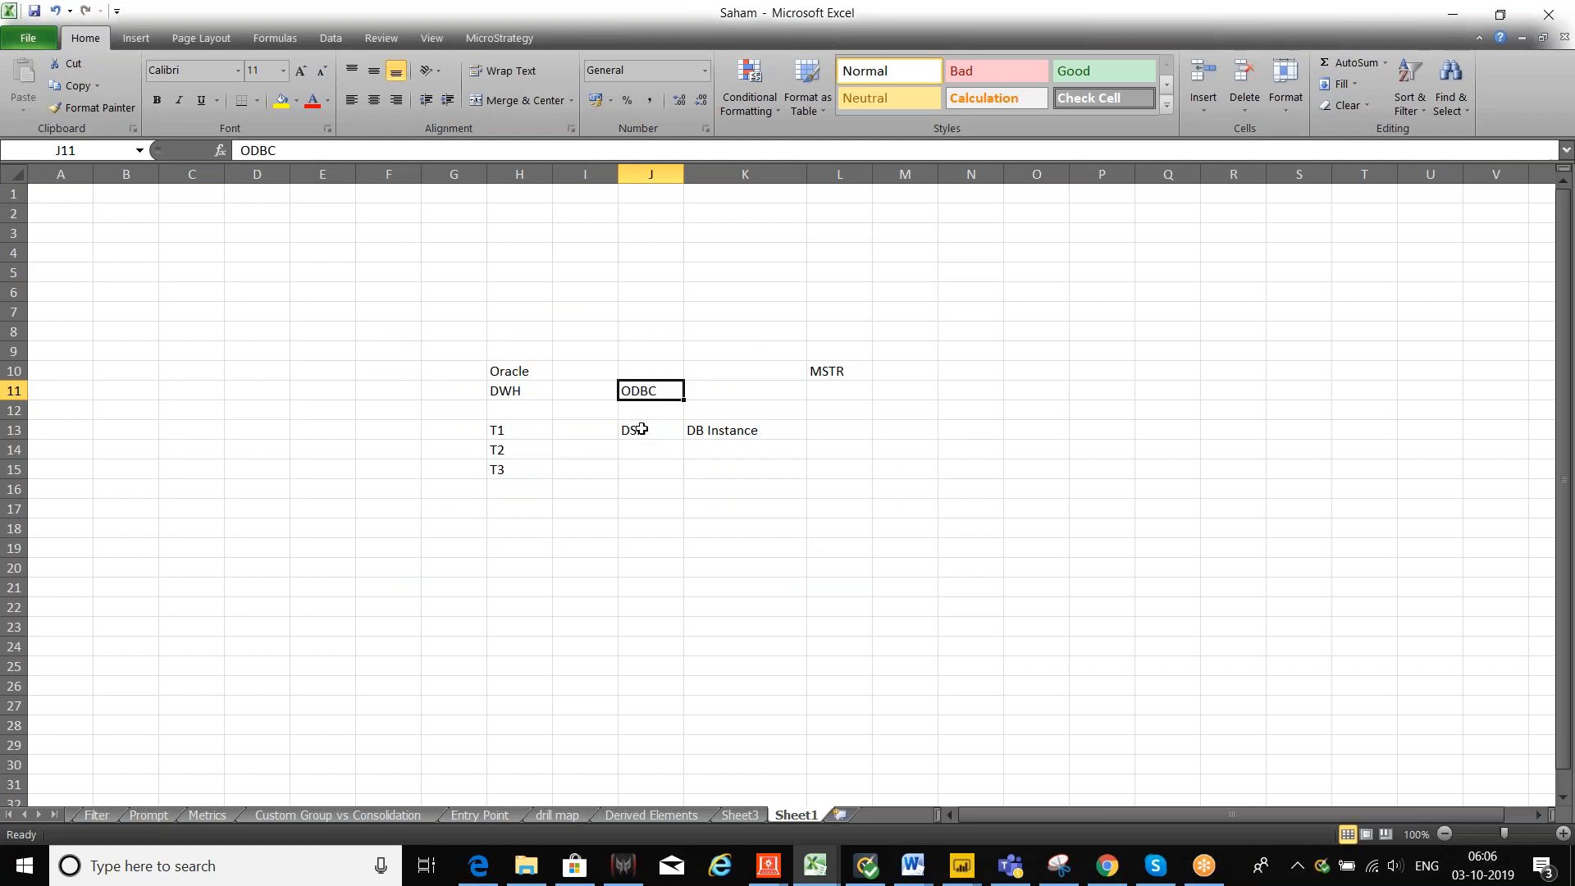
click(641, 428)
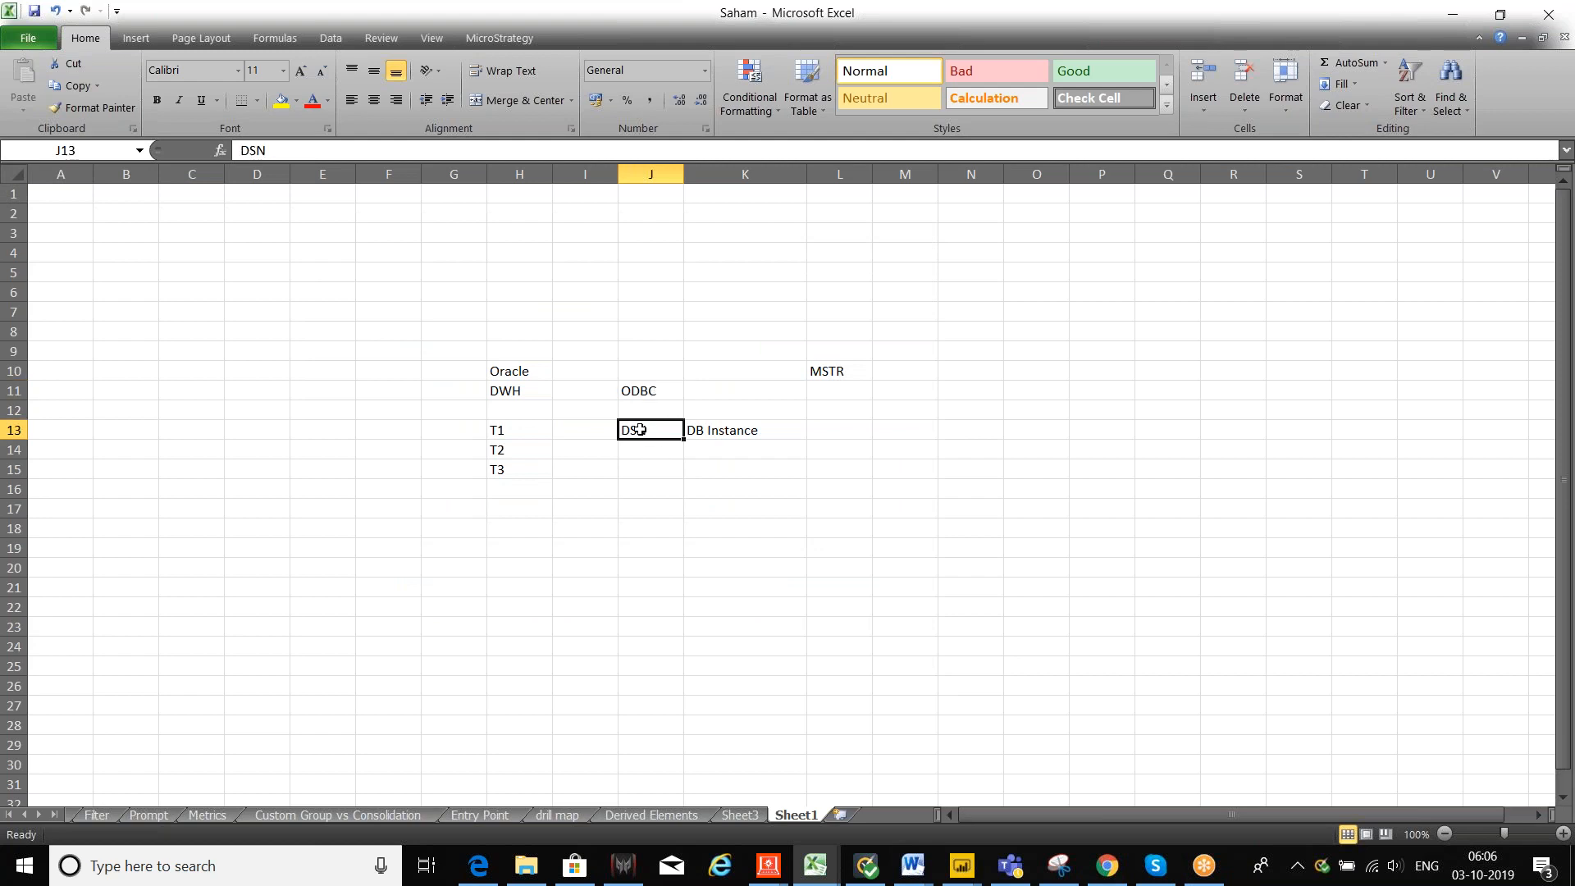
click(533, 391)
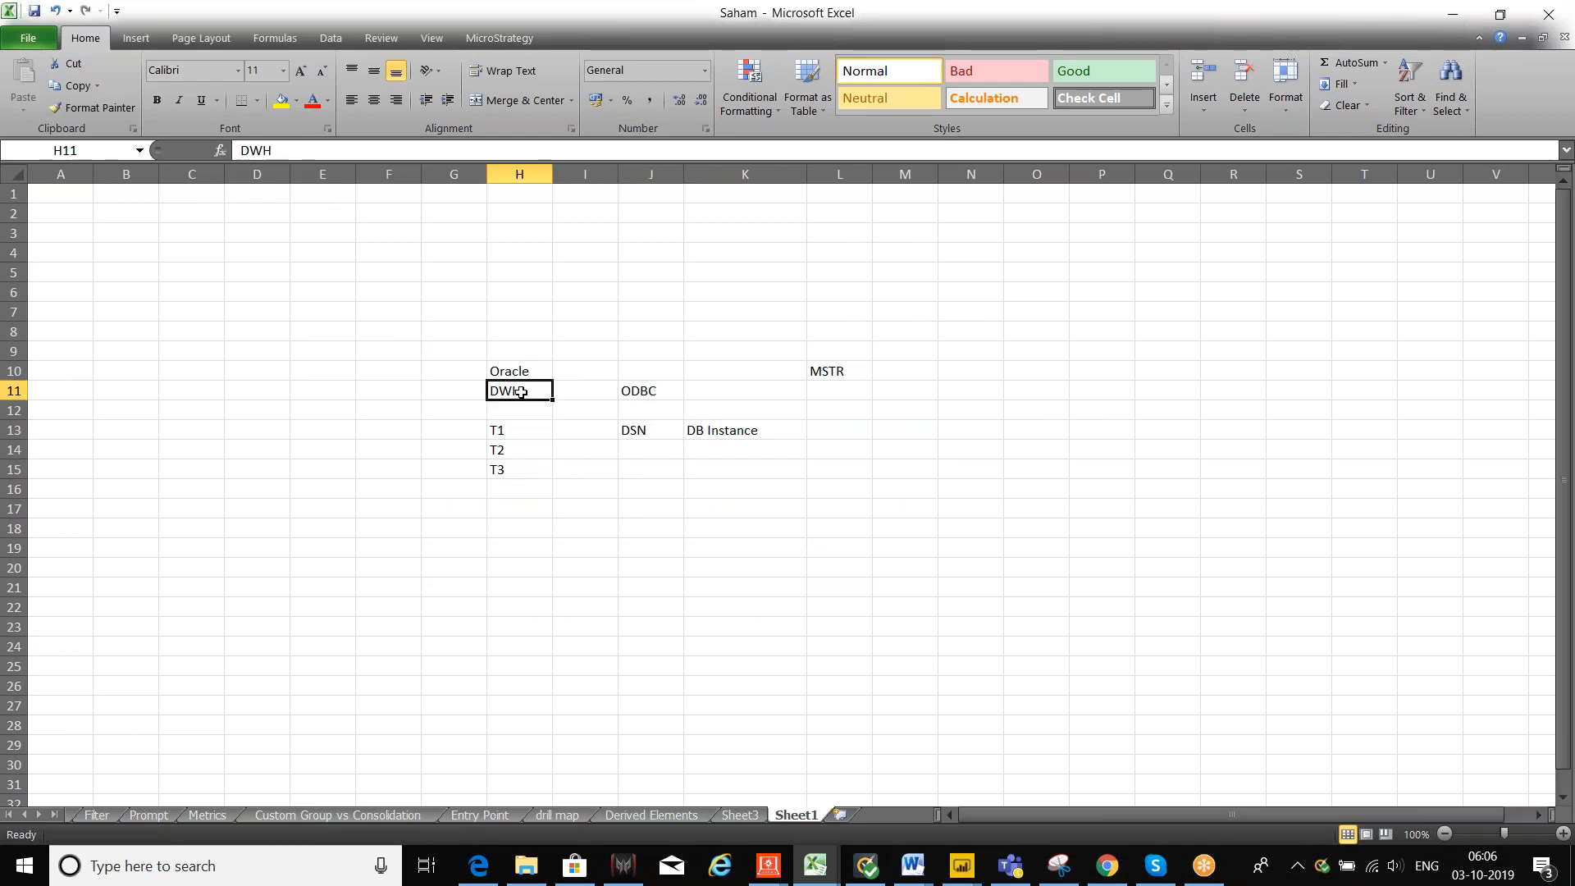
double_click(529, 392)
click(523, 522)
Step: Enter DWH2 in H18 with a1 beneath it in H19
text(DWH2)
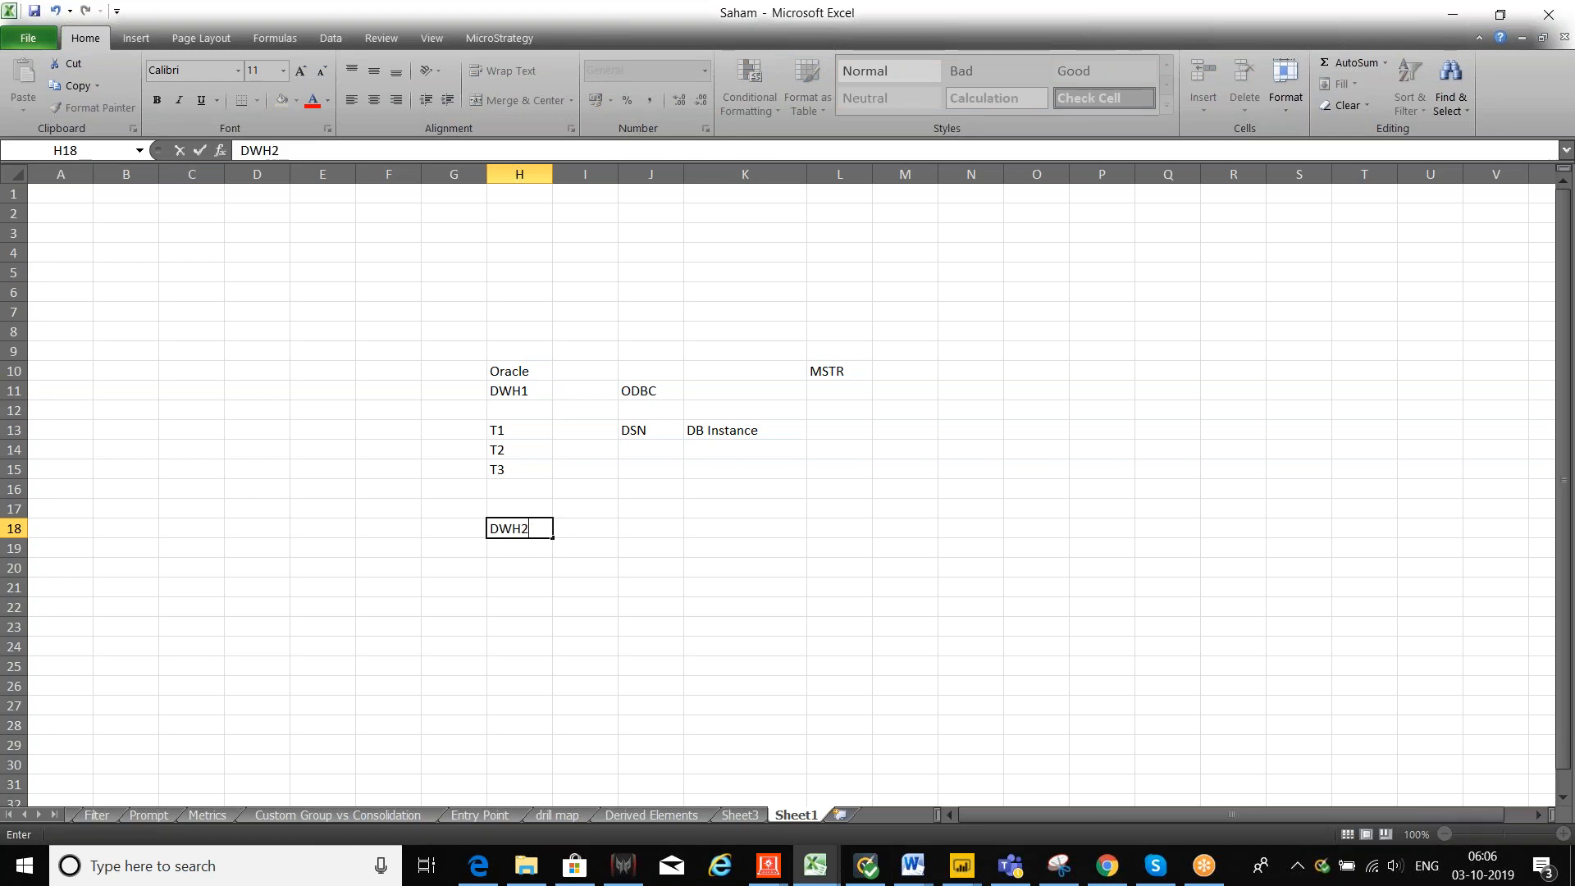
key(Return)
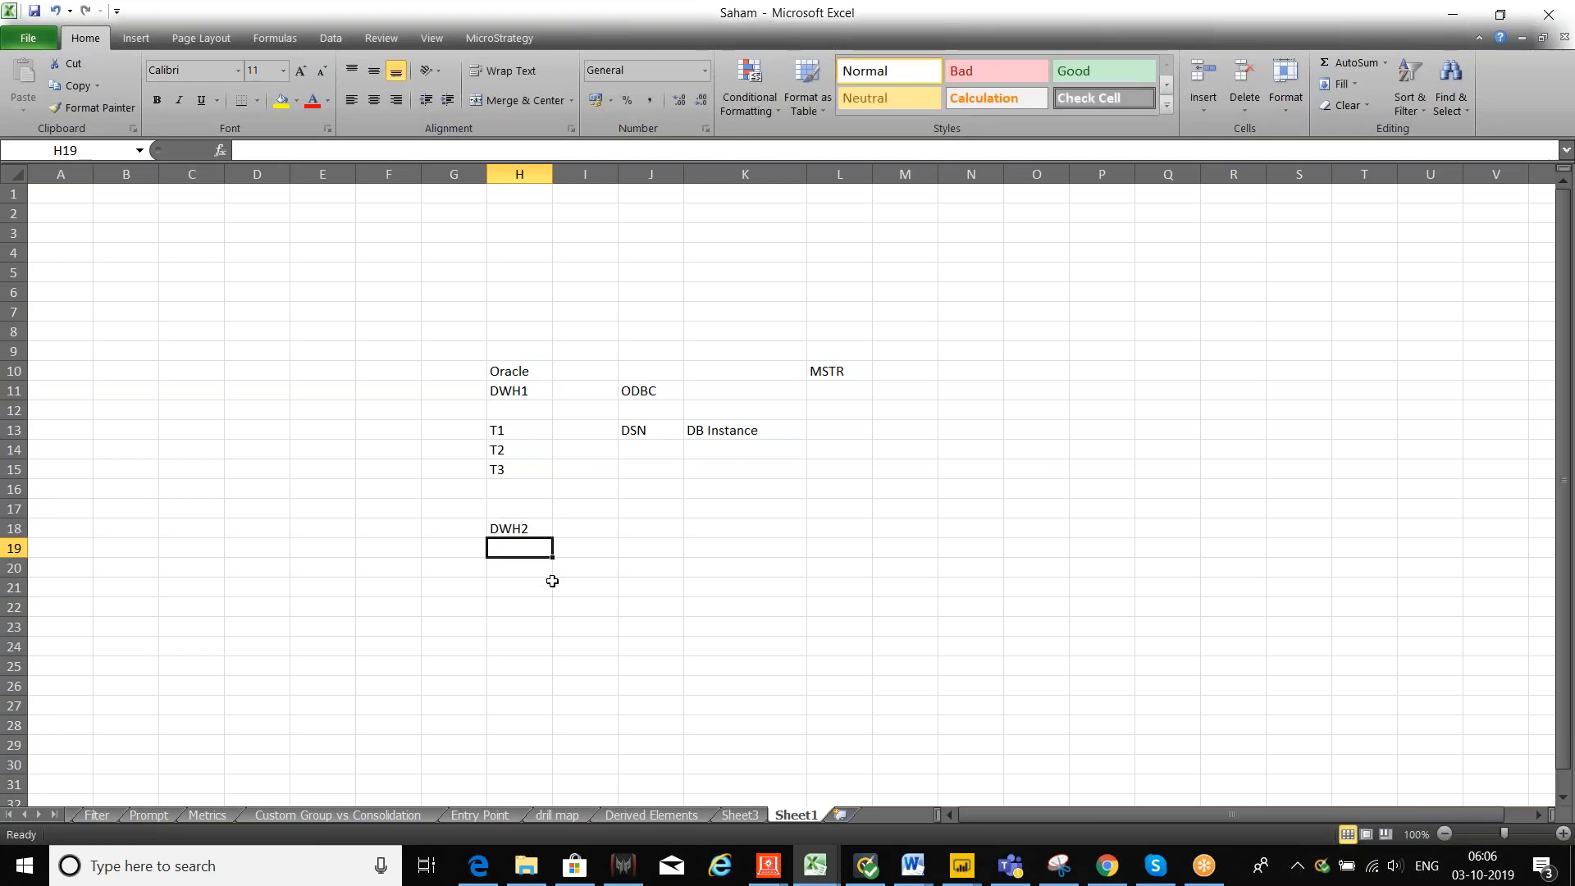
text(a)
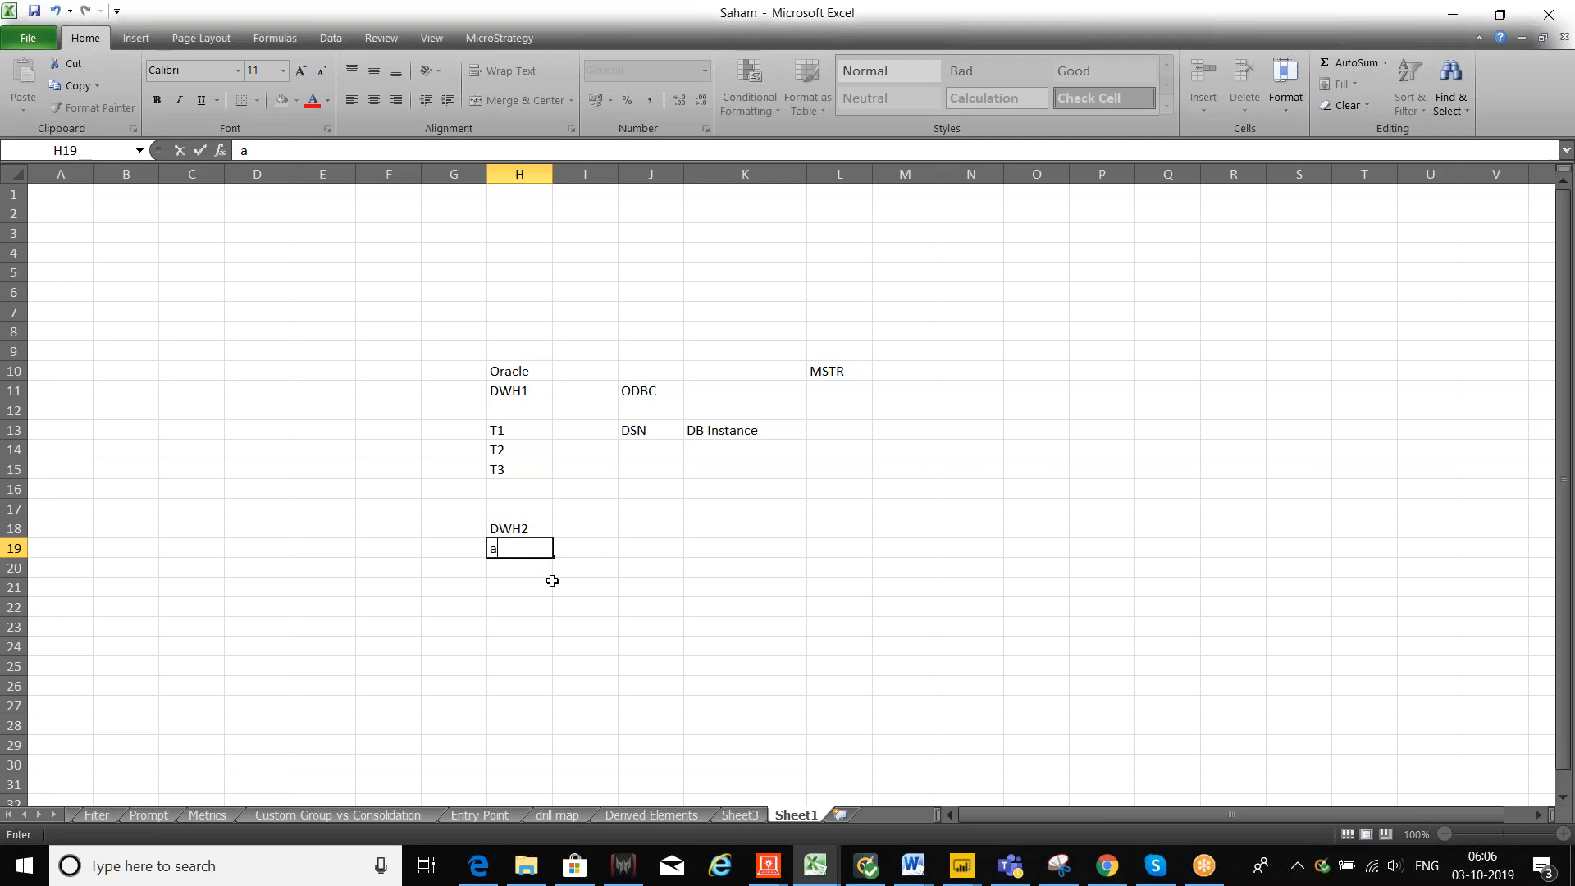
text(1)
click(648, 430)
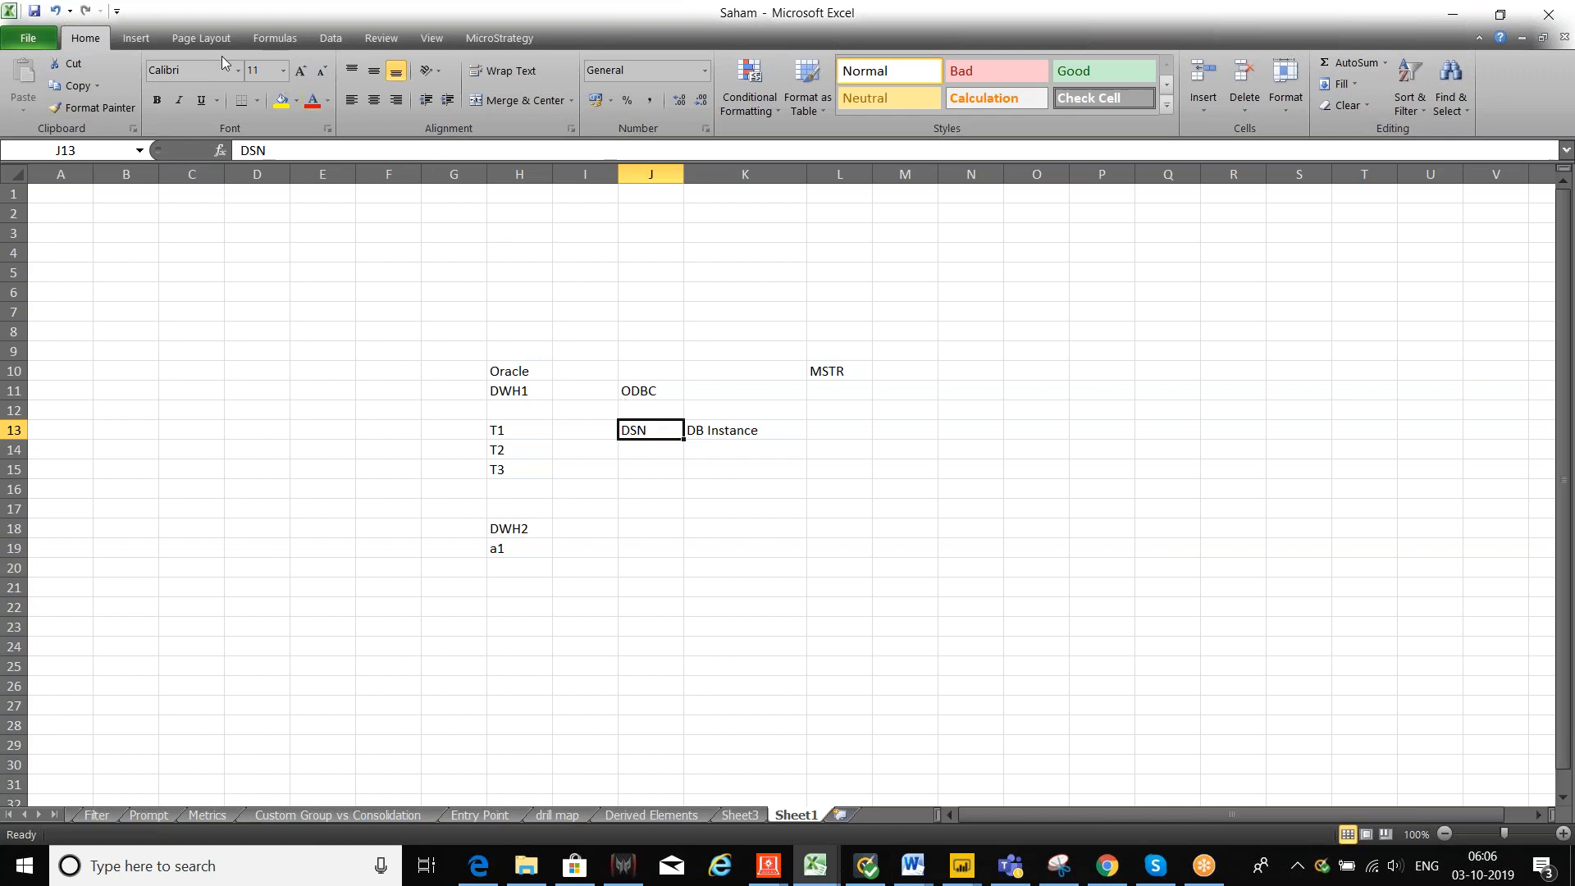
Step: Draw an arrow line from the DSN label in J13 to DWH1 in H11
click(136, 38)
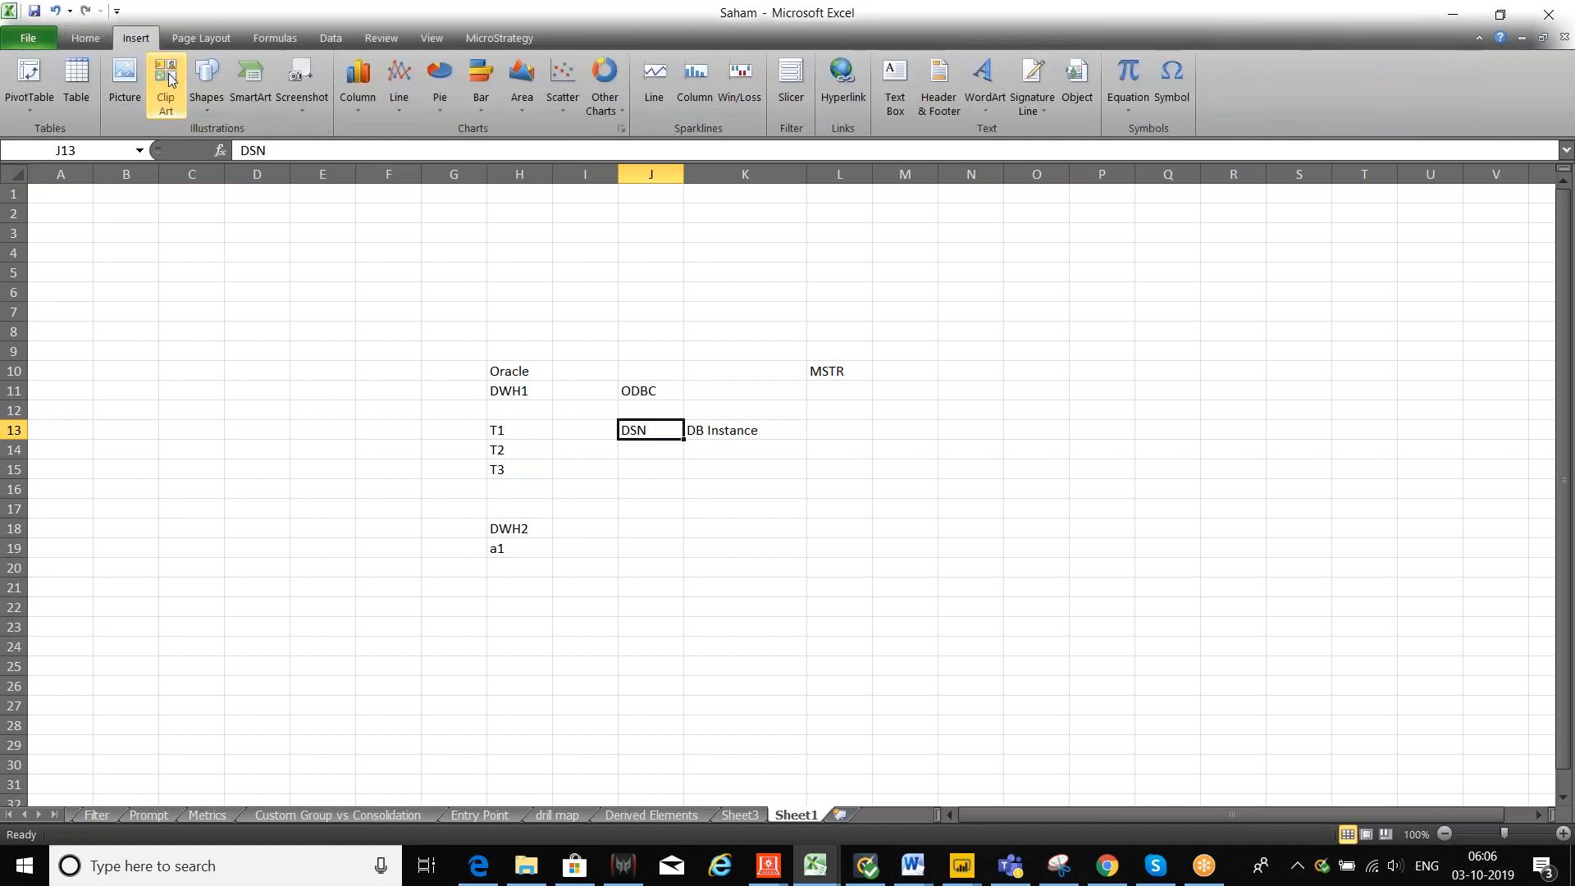
click(208, 97)
click(243, 151)
drag(605, 431, 537, 396)
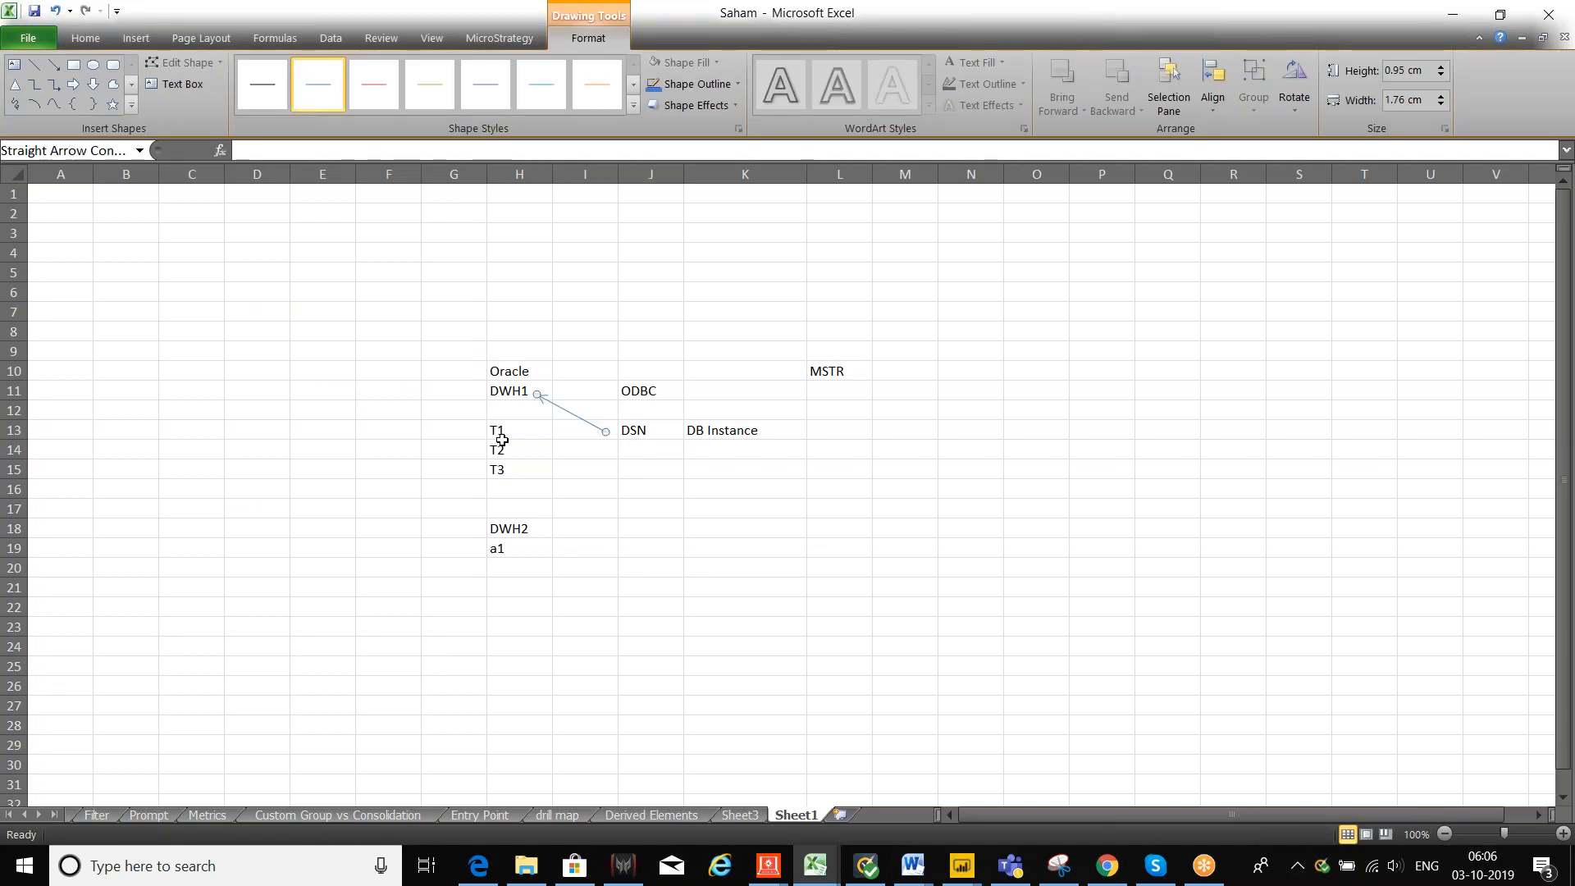
click(644, 430)
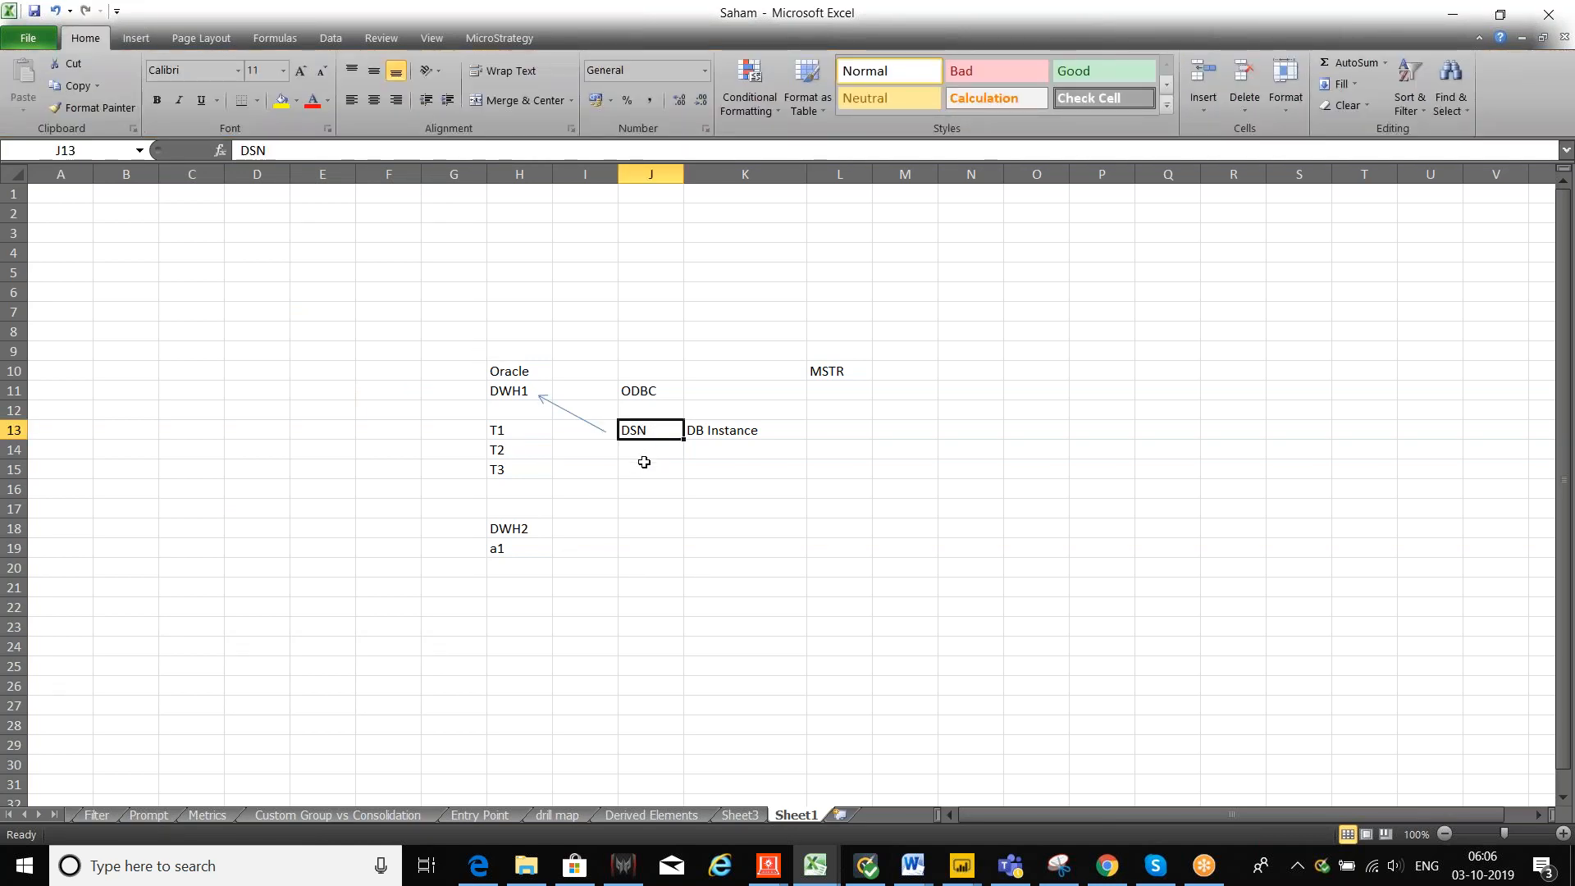
click(644, 465)
click(643, 429)
Step: Select the Oracle DWH1 block with T1–T3, then the MSTR area L9:N17
drag(516, 371, 629, 465)
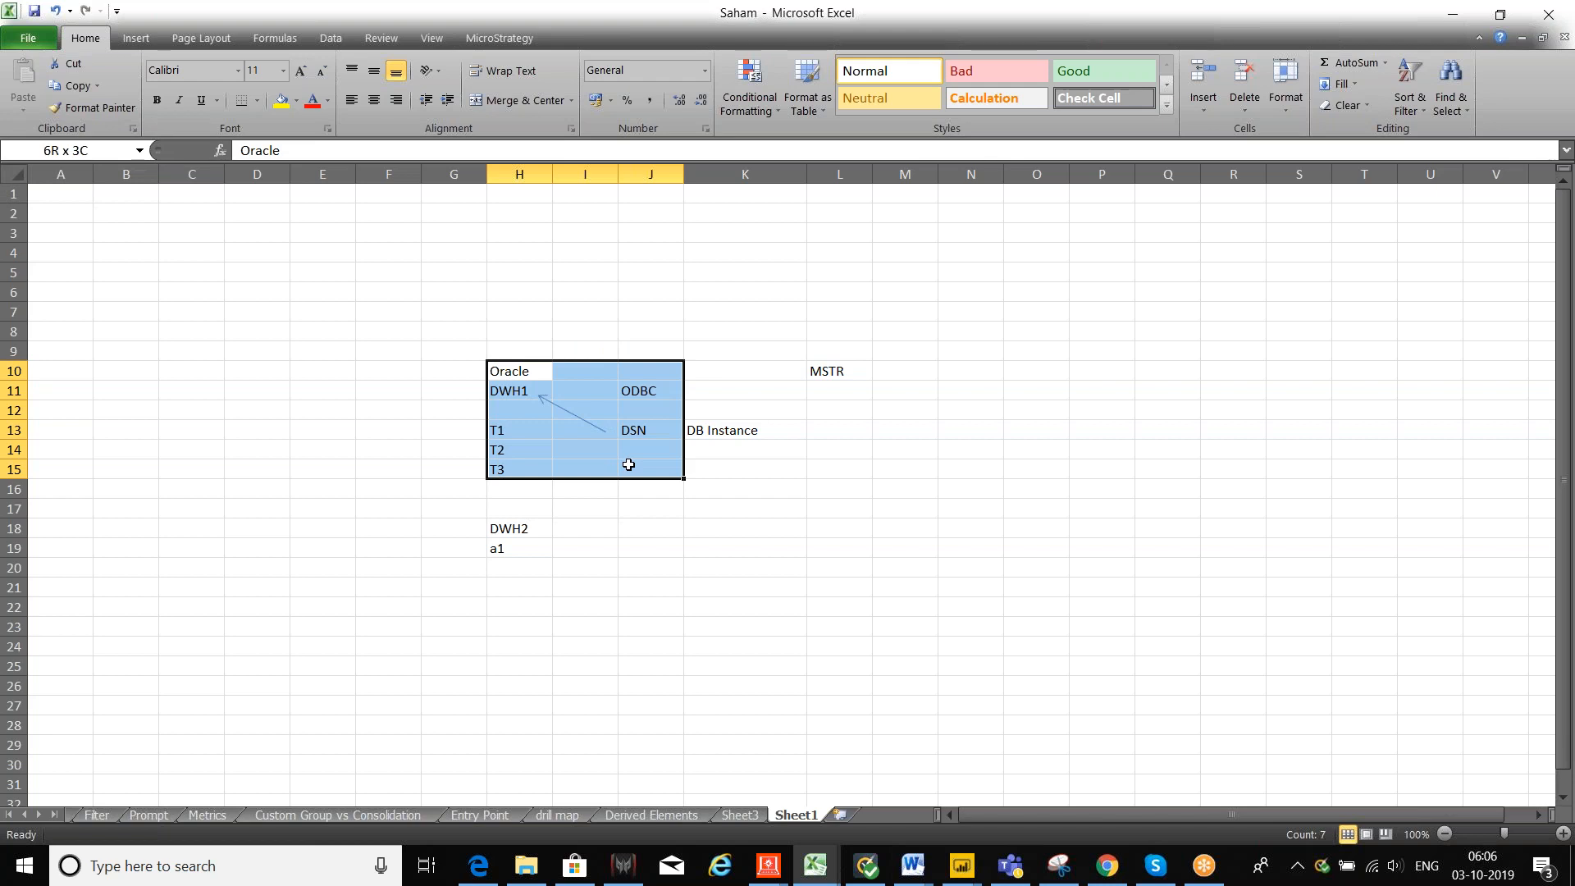
drag(984, 352, 811, 499)
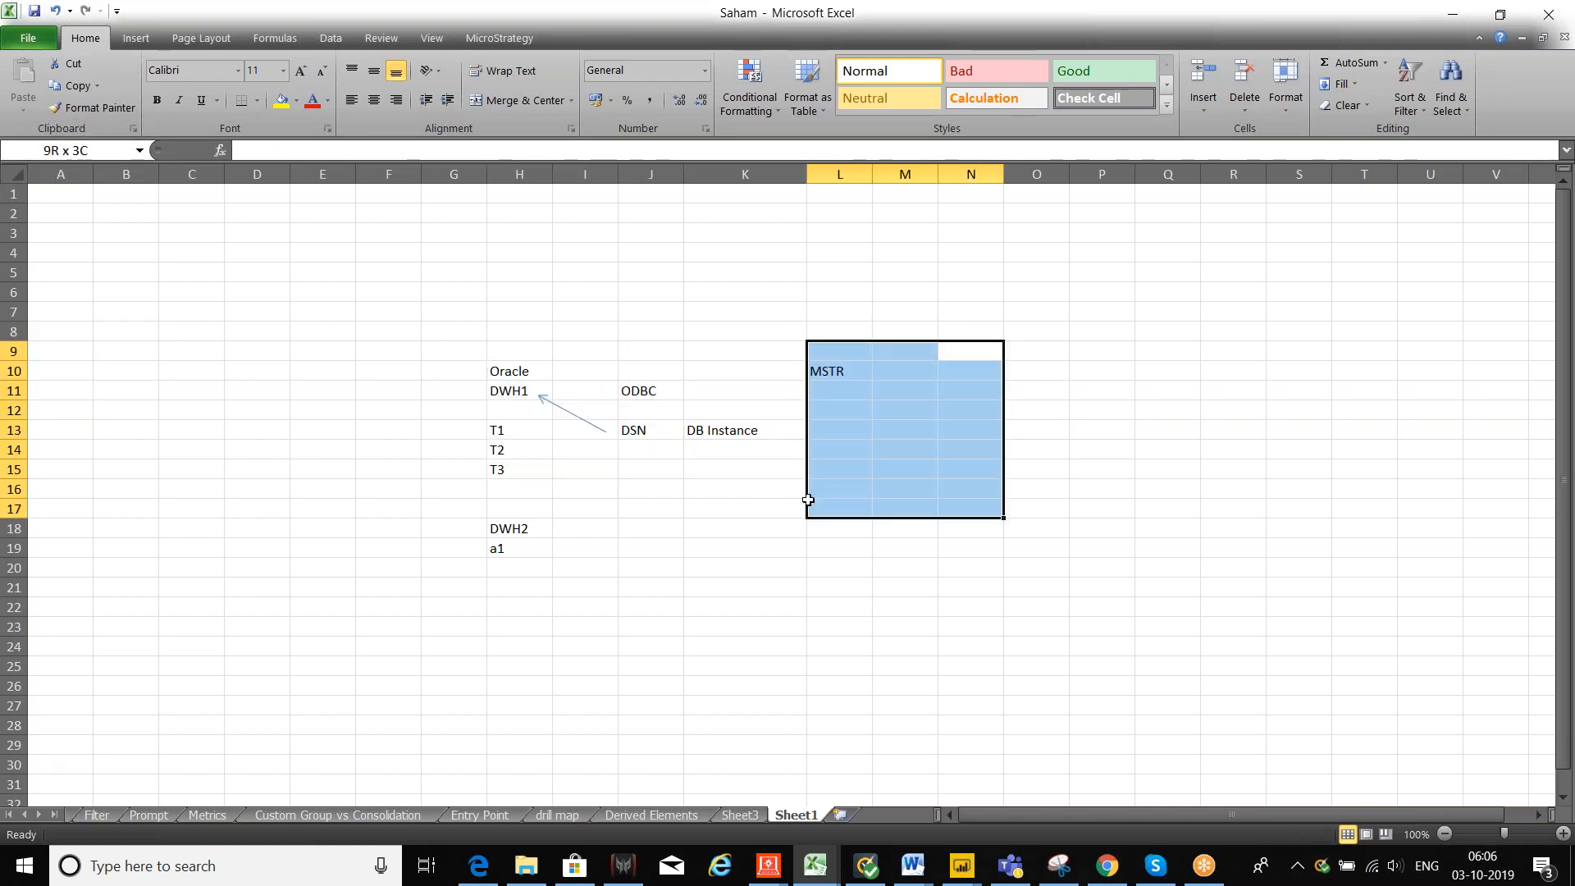
drag(808, 499, 808, 500)
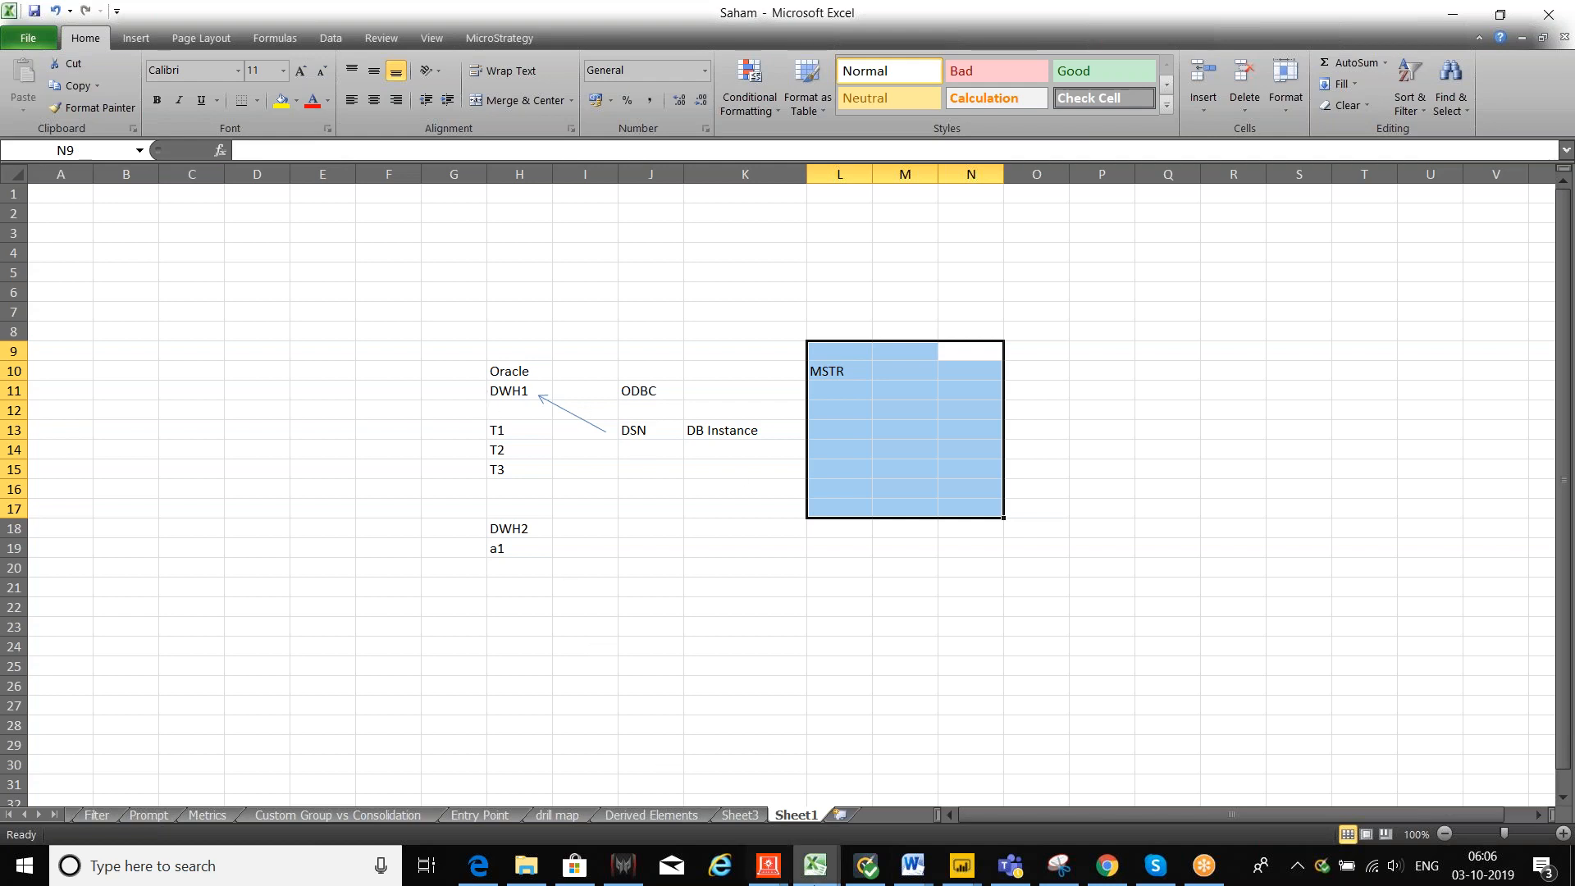
click(771, 867)
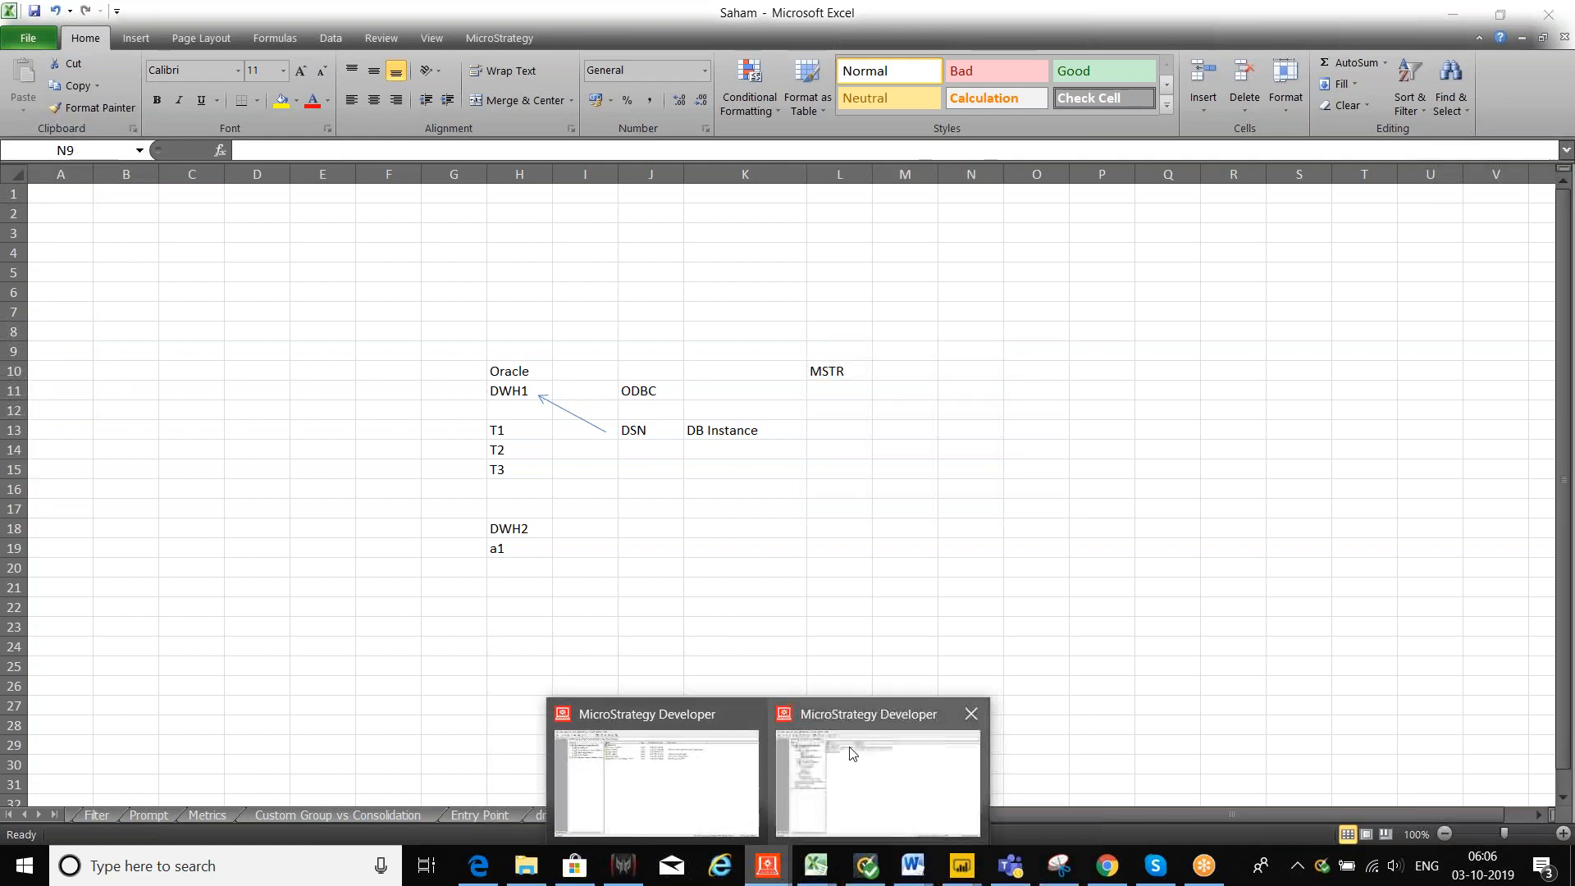
Step: In Developer, open MicroStrategy Tutorial's Schema Objects and launch the Warehouse Catalog
click(809, 759)
click(217, 37)
click(495, 309)
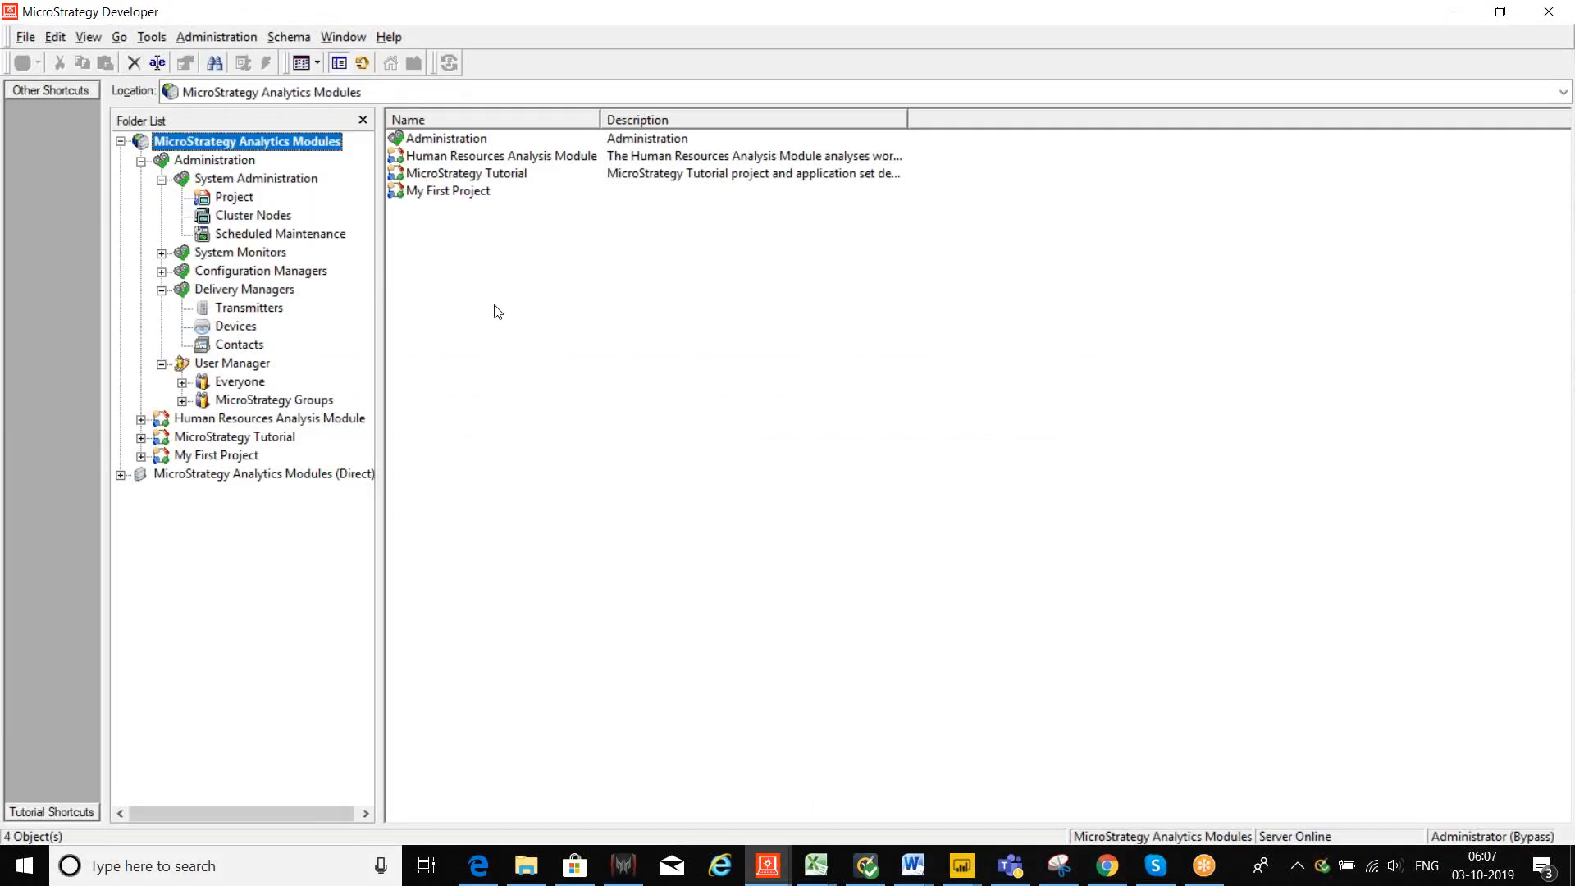
click(141, 437)
click(236, 440)
click(223, 548)
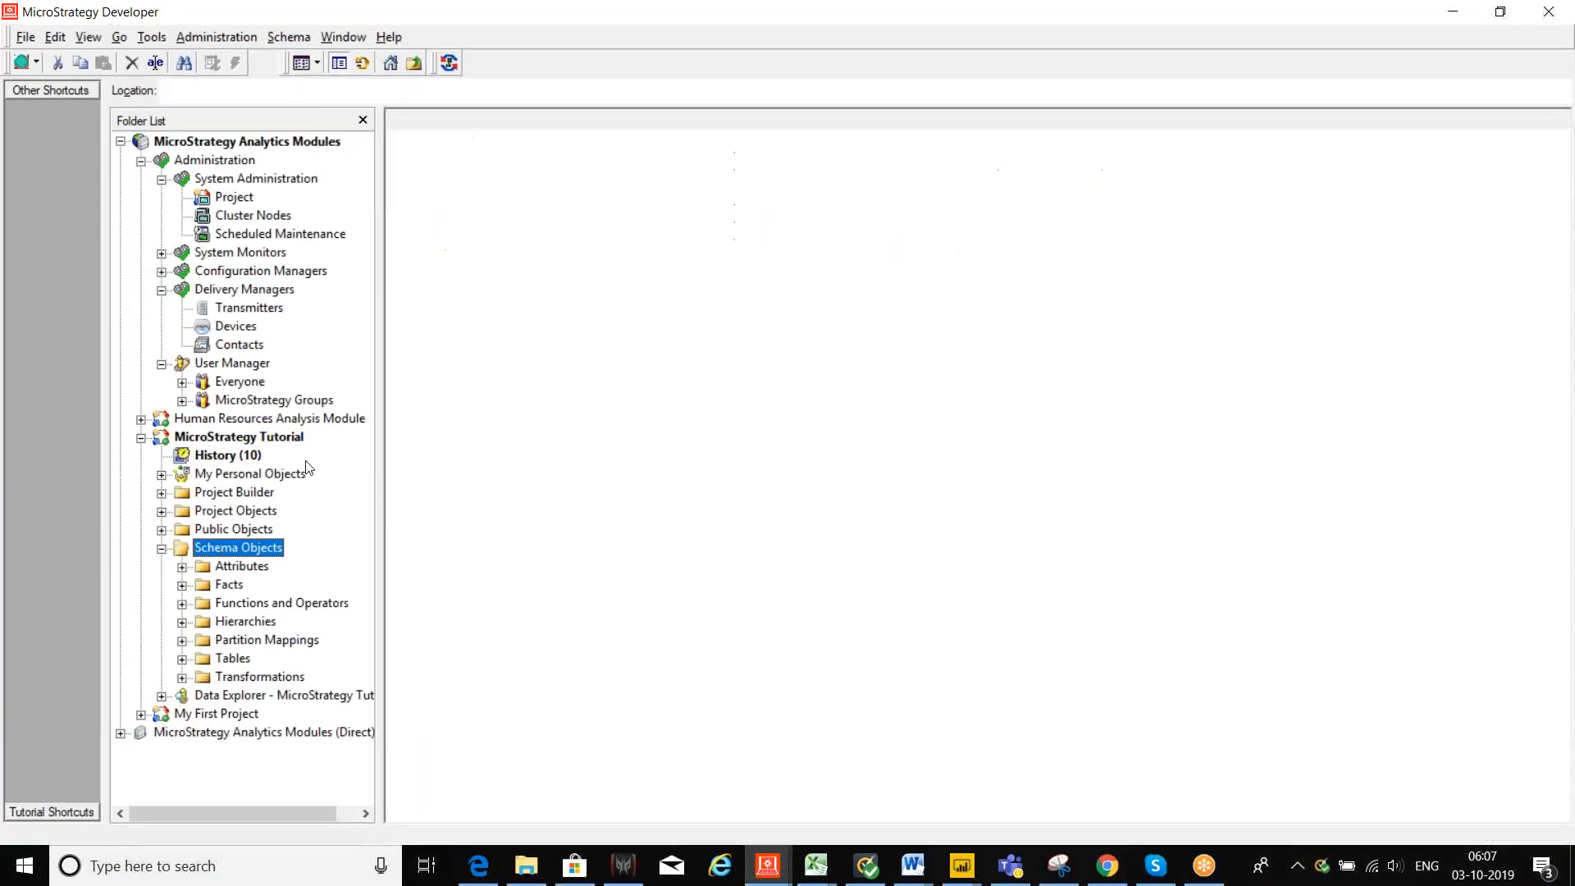
click(292, 36)
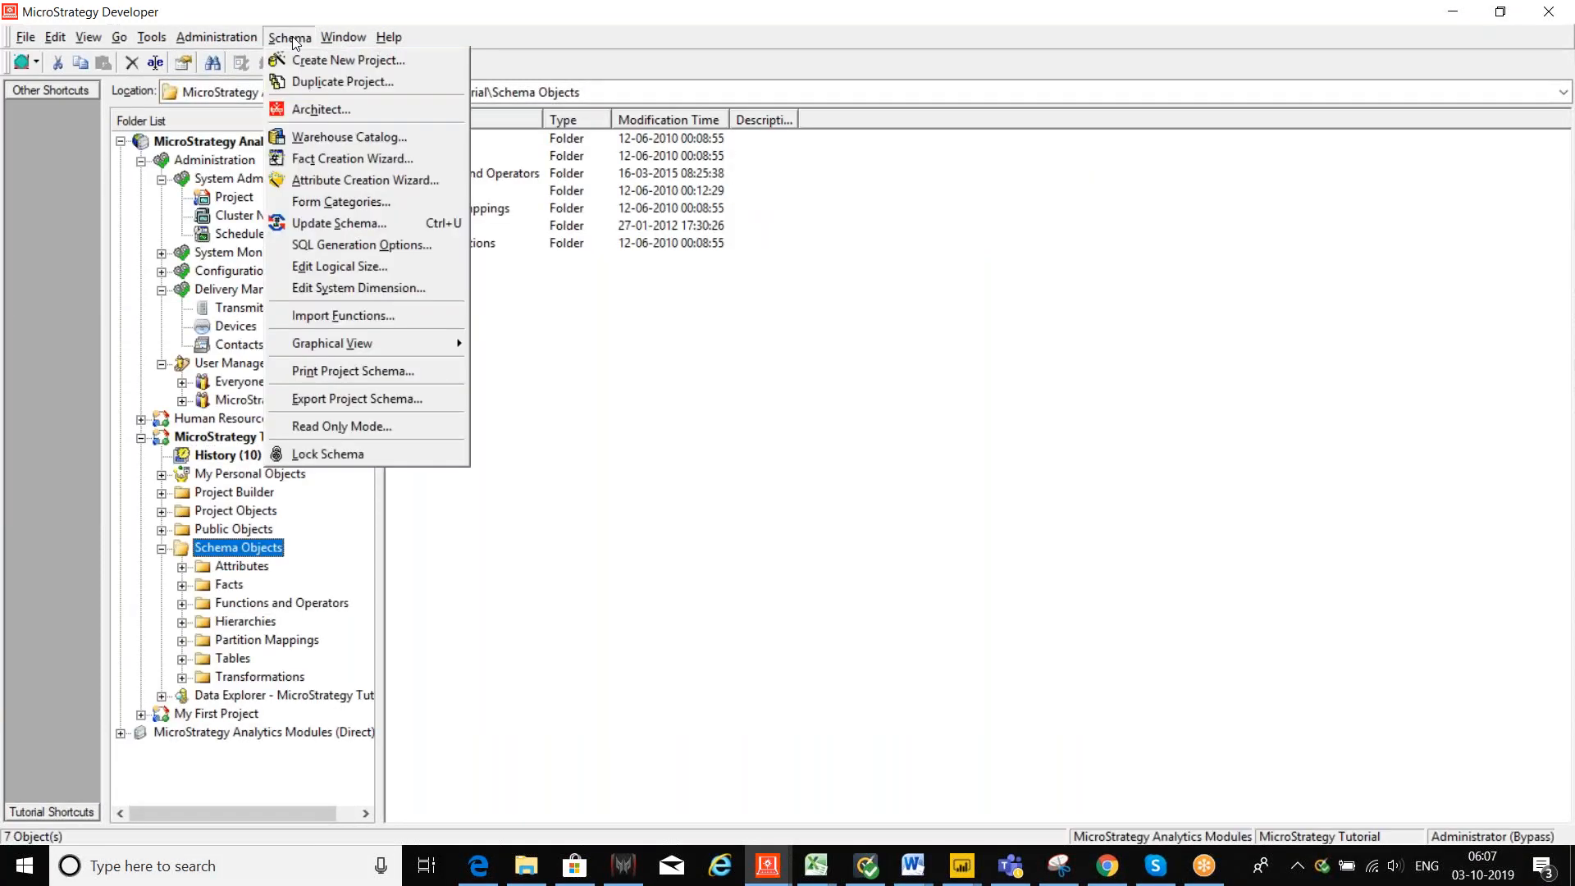
click(349, 159)
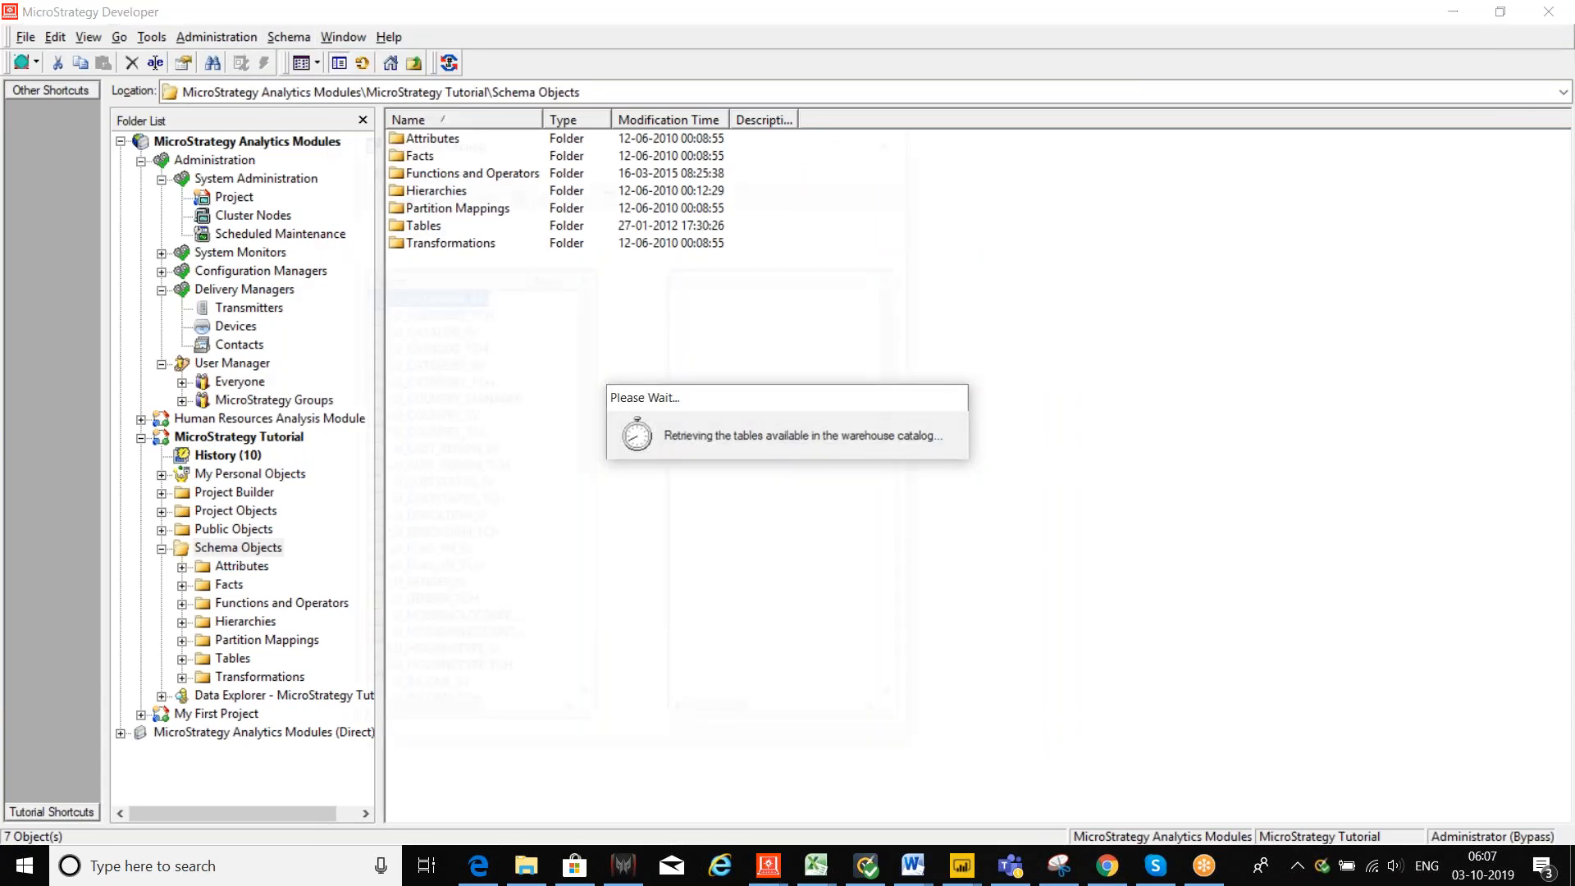
Step: Maximize the Warehouse Catalog, scroll Tutorial Data's available tables and select TE_STEP_STATISTICS
click(850, 140)
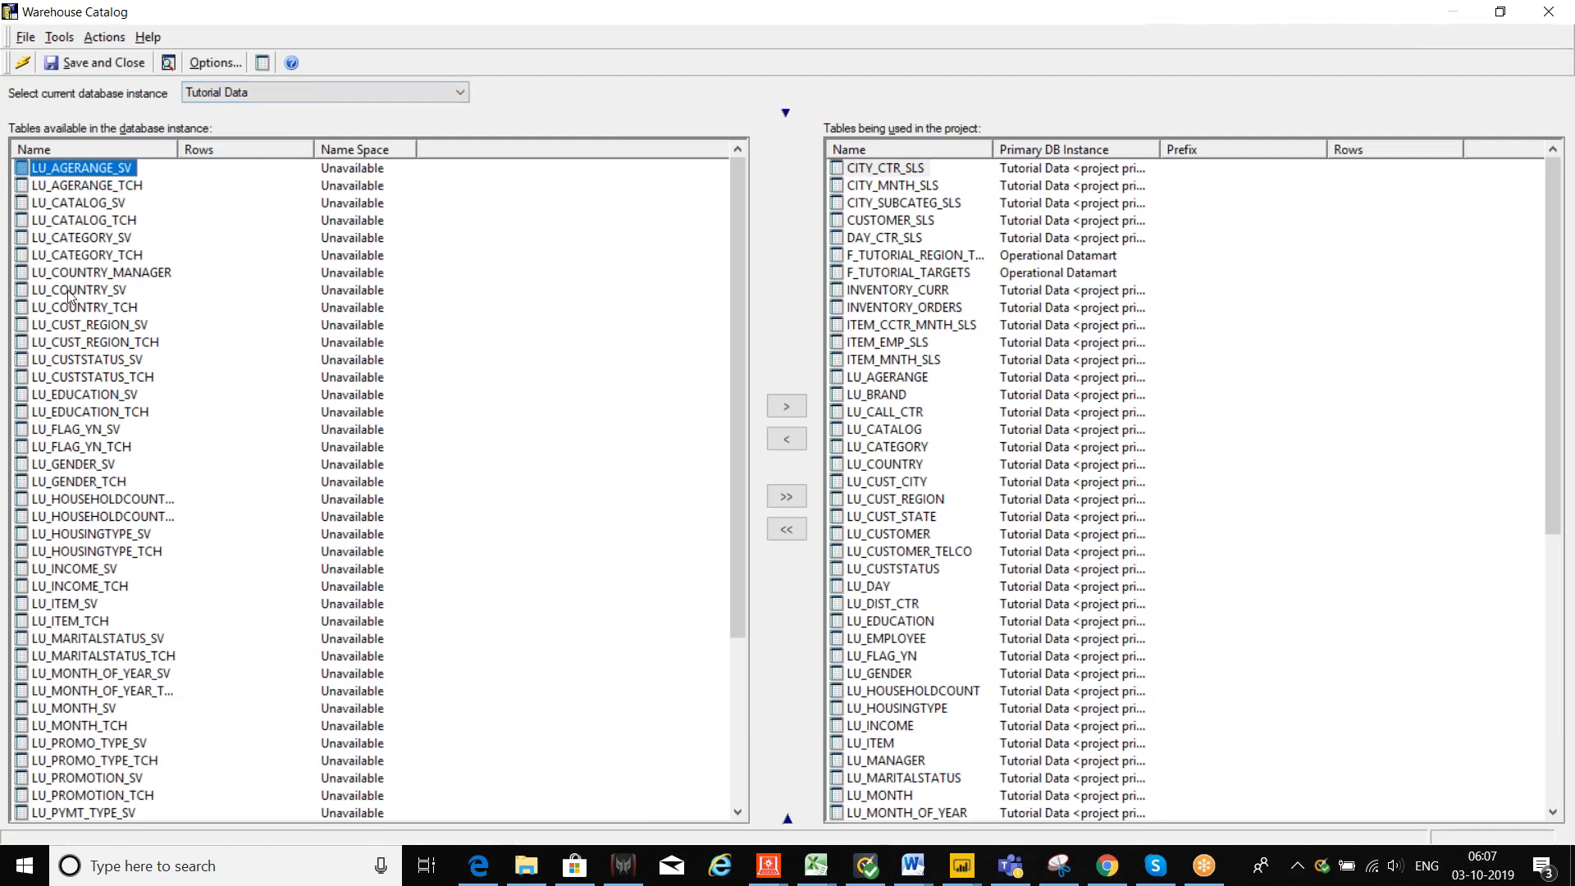
scroll(81, 400, down, 5)
scroll(81, 399, up, 5)
scroll(80, 398, down, 5)
scroll(80, 398, up, 5)
scroll(80, 398, down, 2)
scroll(81, 395, up, 3)
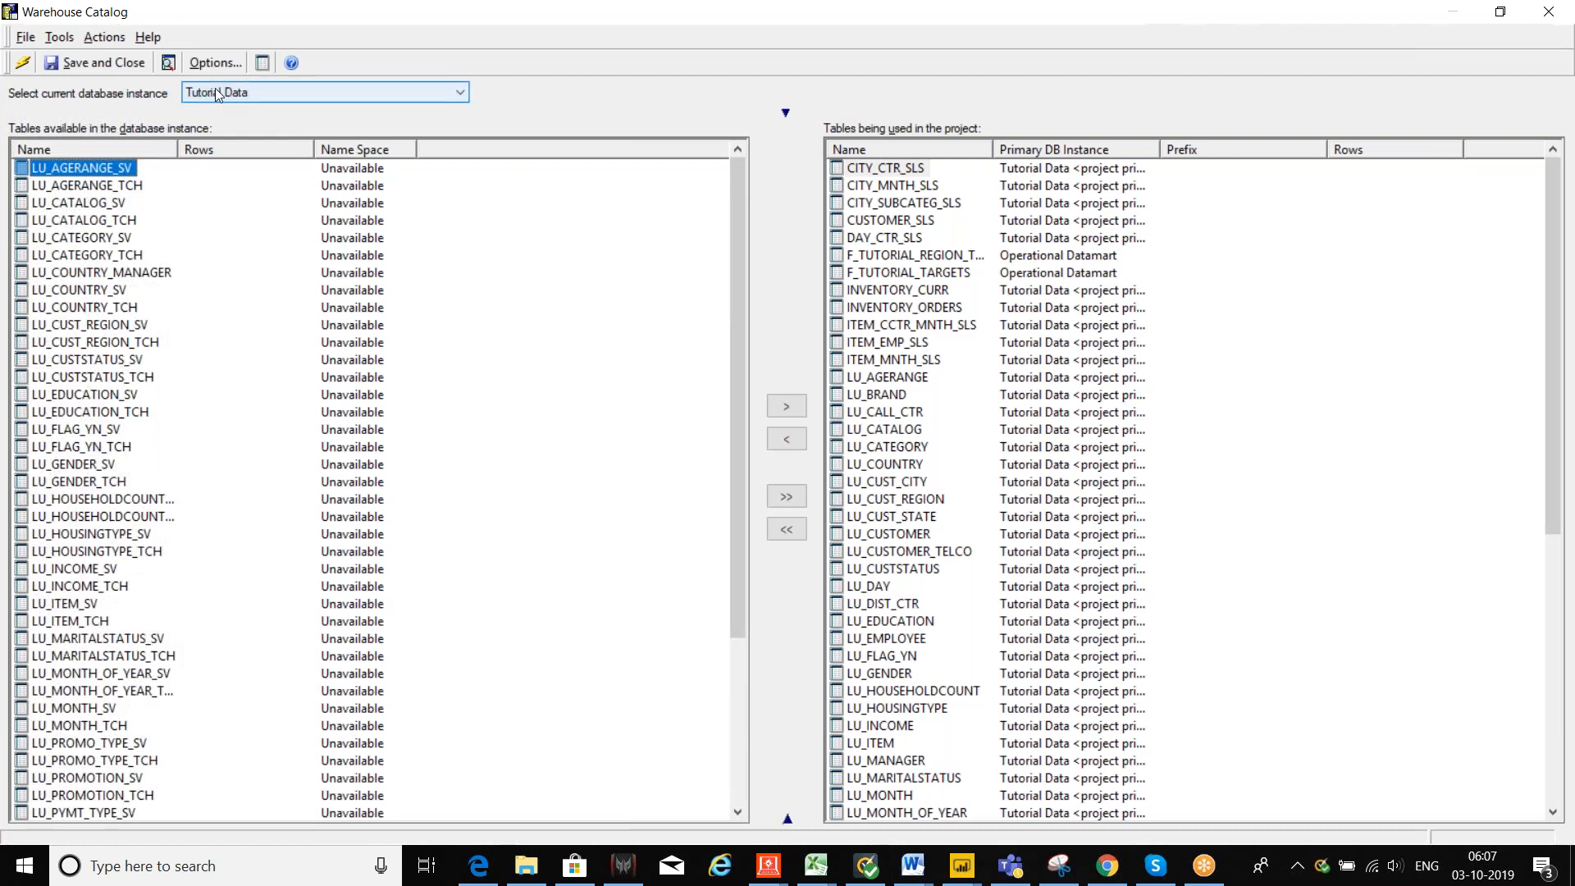
scroll(155, 423, down, 2)
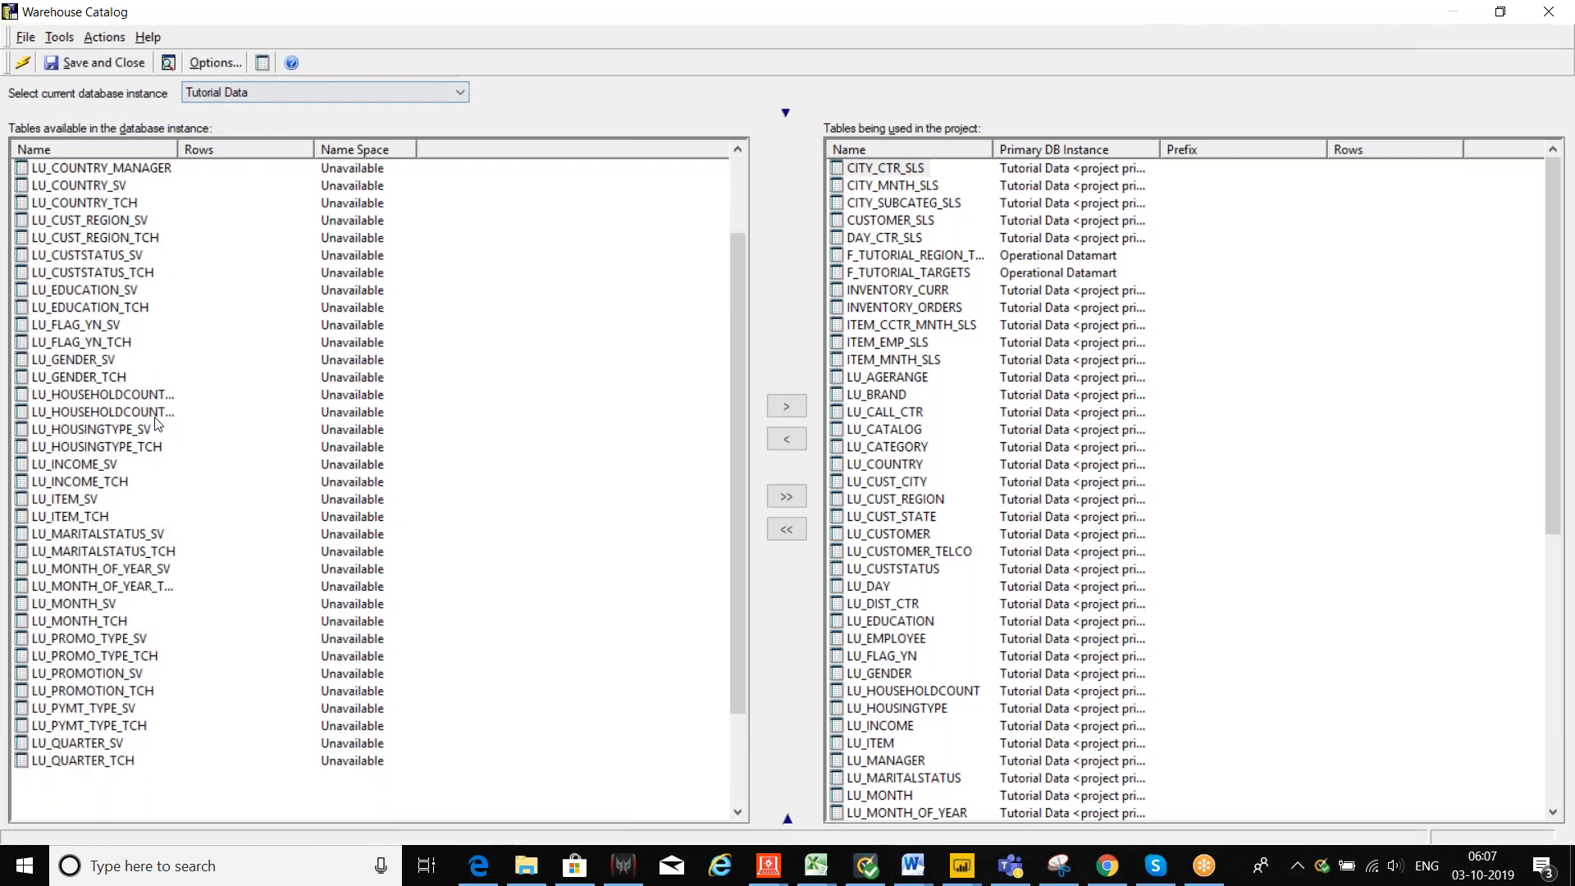
scroll(159, 426, down, 1)
scroll(157, 425, up, 3)
scroll(157, 426, down, 4)
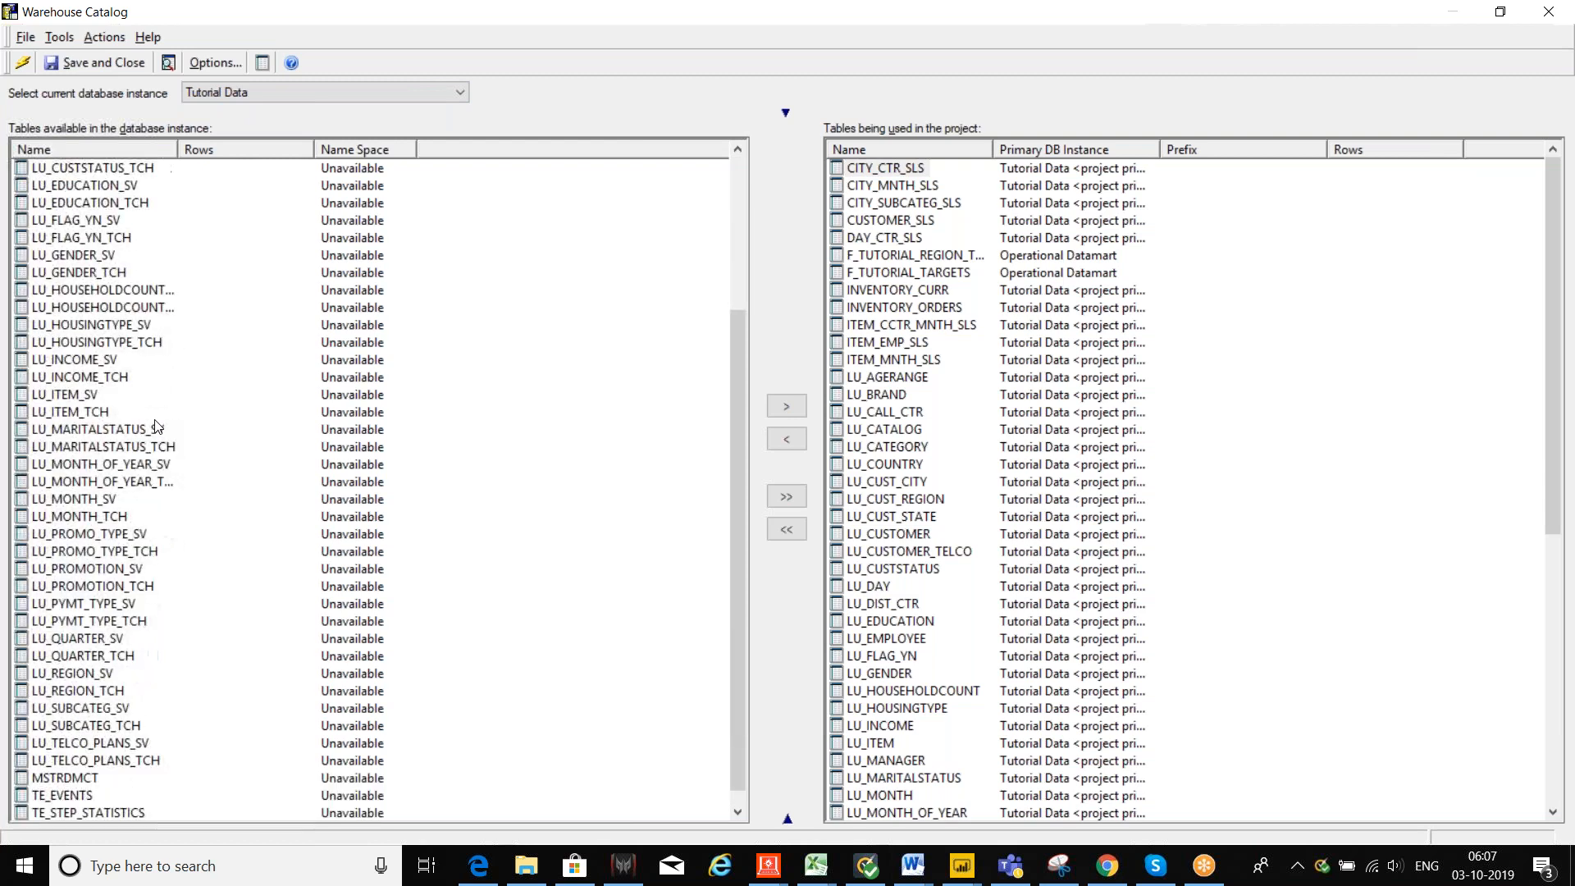
scroll(111, 468, down, 1)
scroll(111, 469, up, 5)
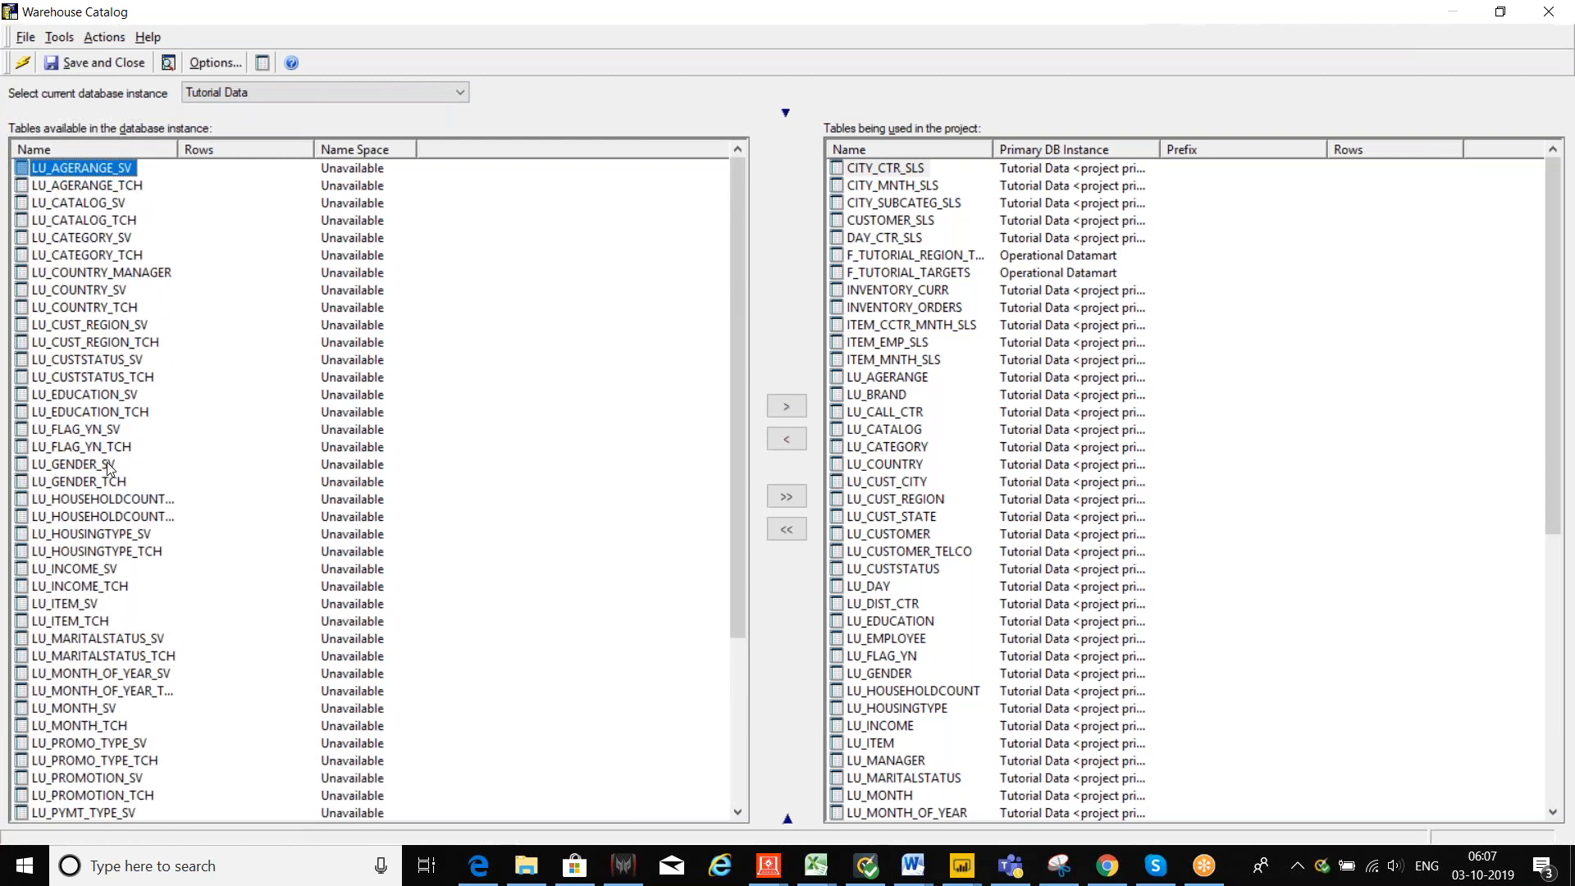
scroll(98, 503, down, 3)
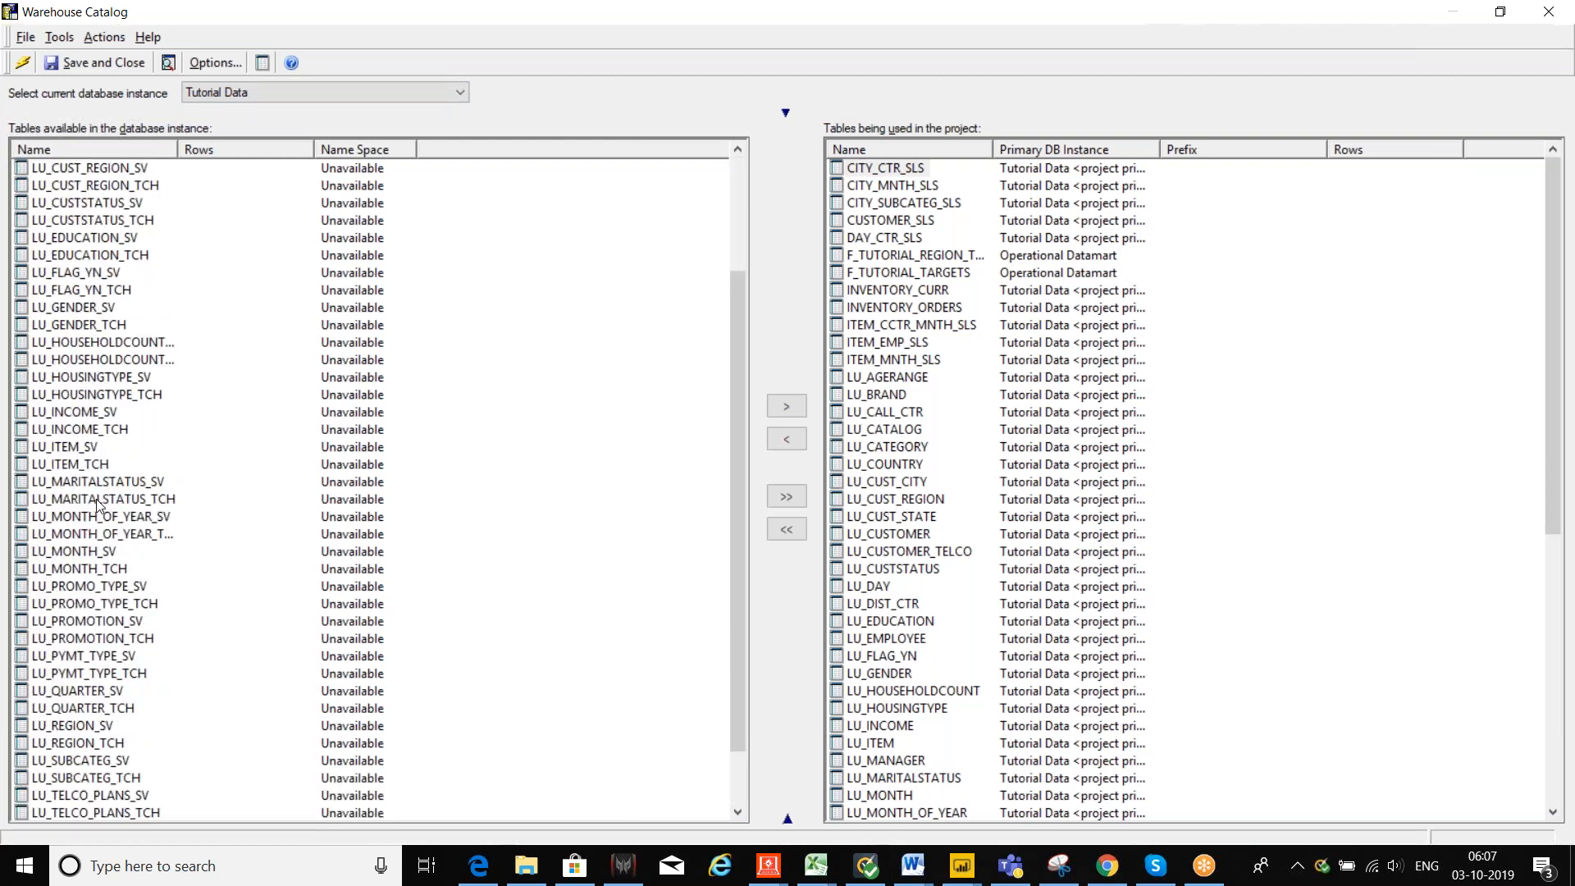
scroll(98, 504, up, 2)
scroll(97, 503, down, 3)
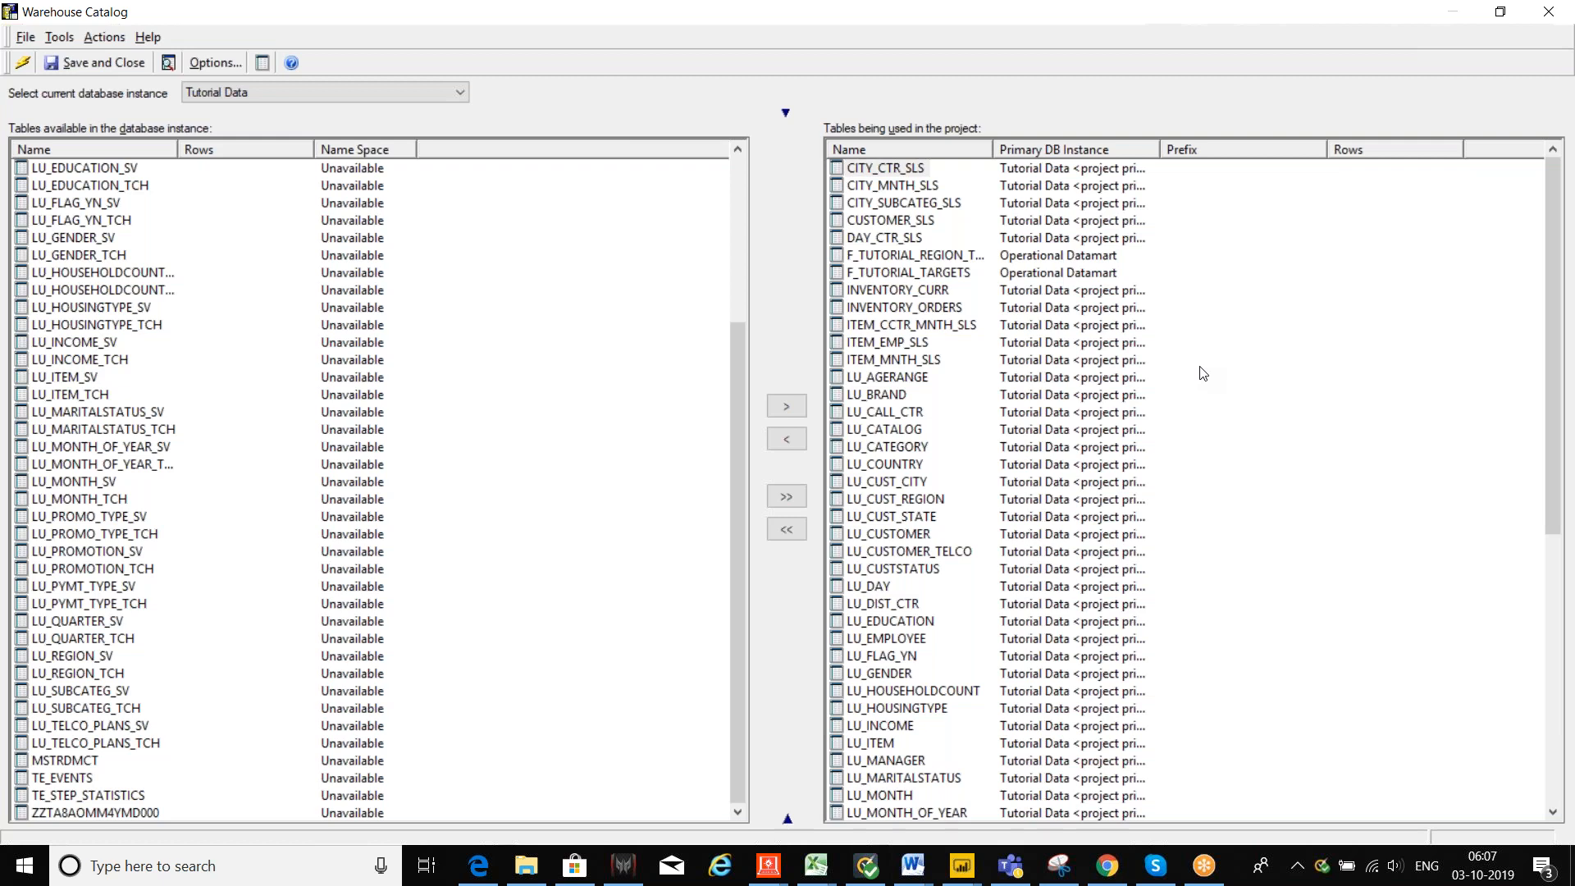
scroll(687, 398, up, 5)
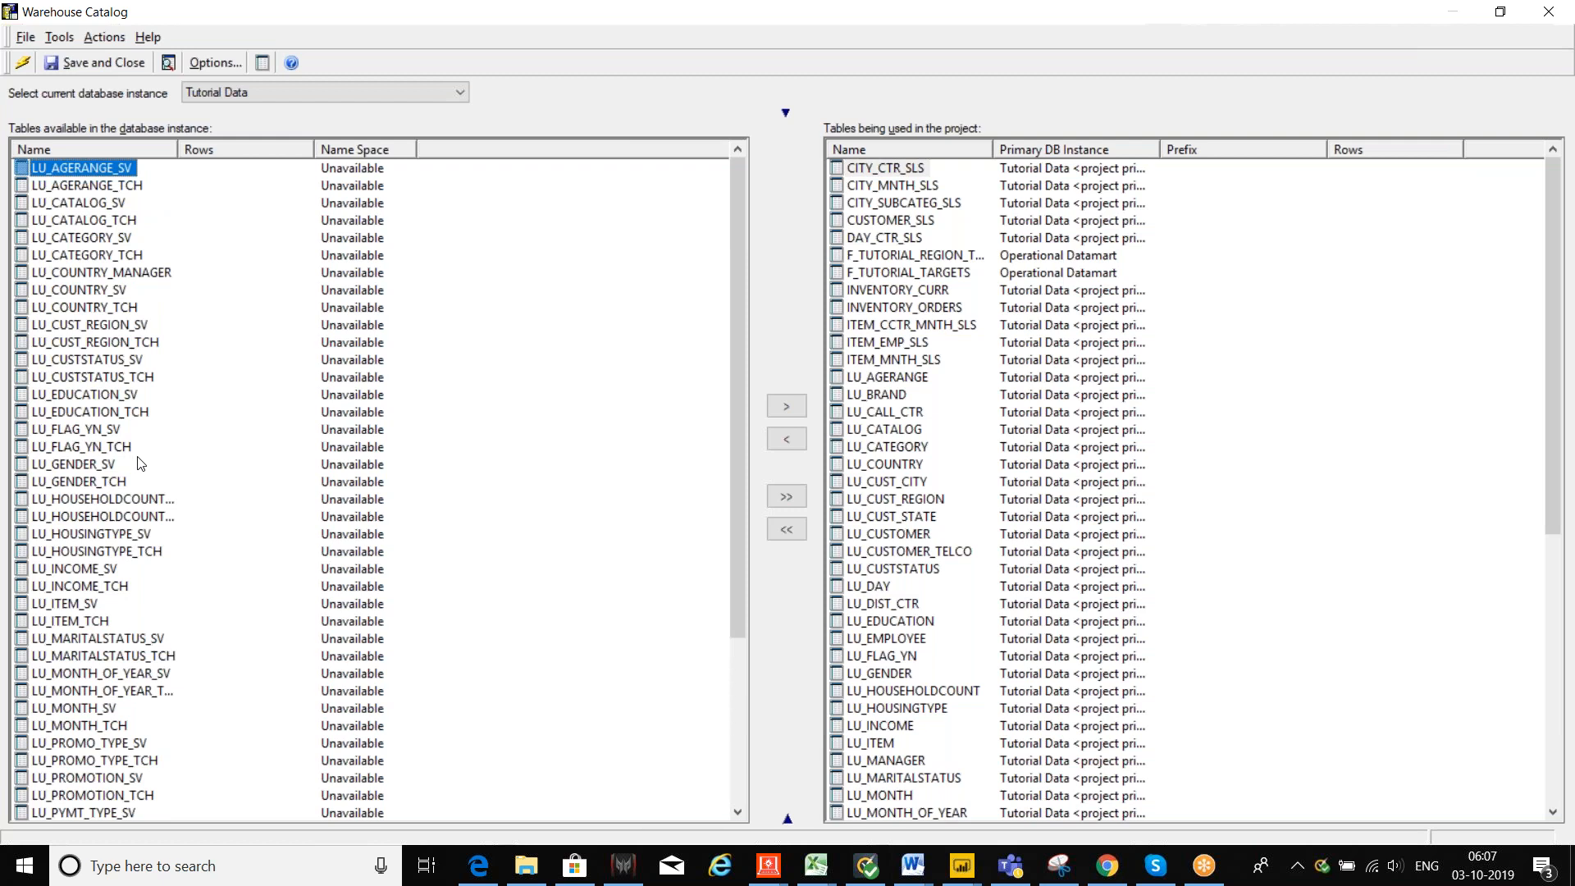
scroll(140, 463, down, 5)
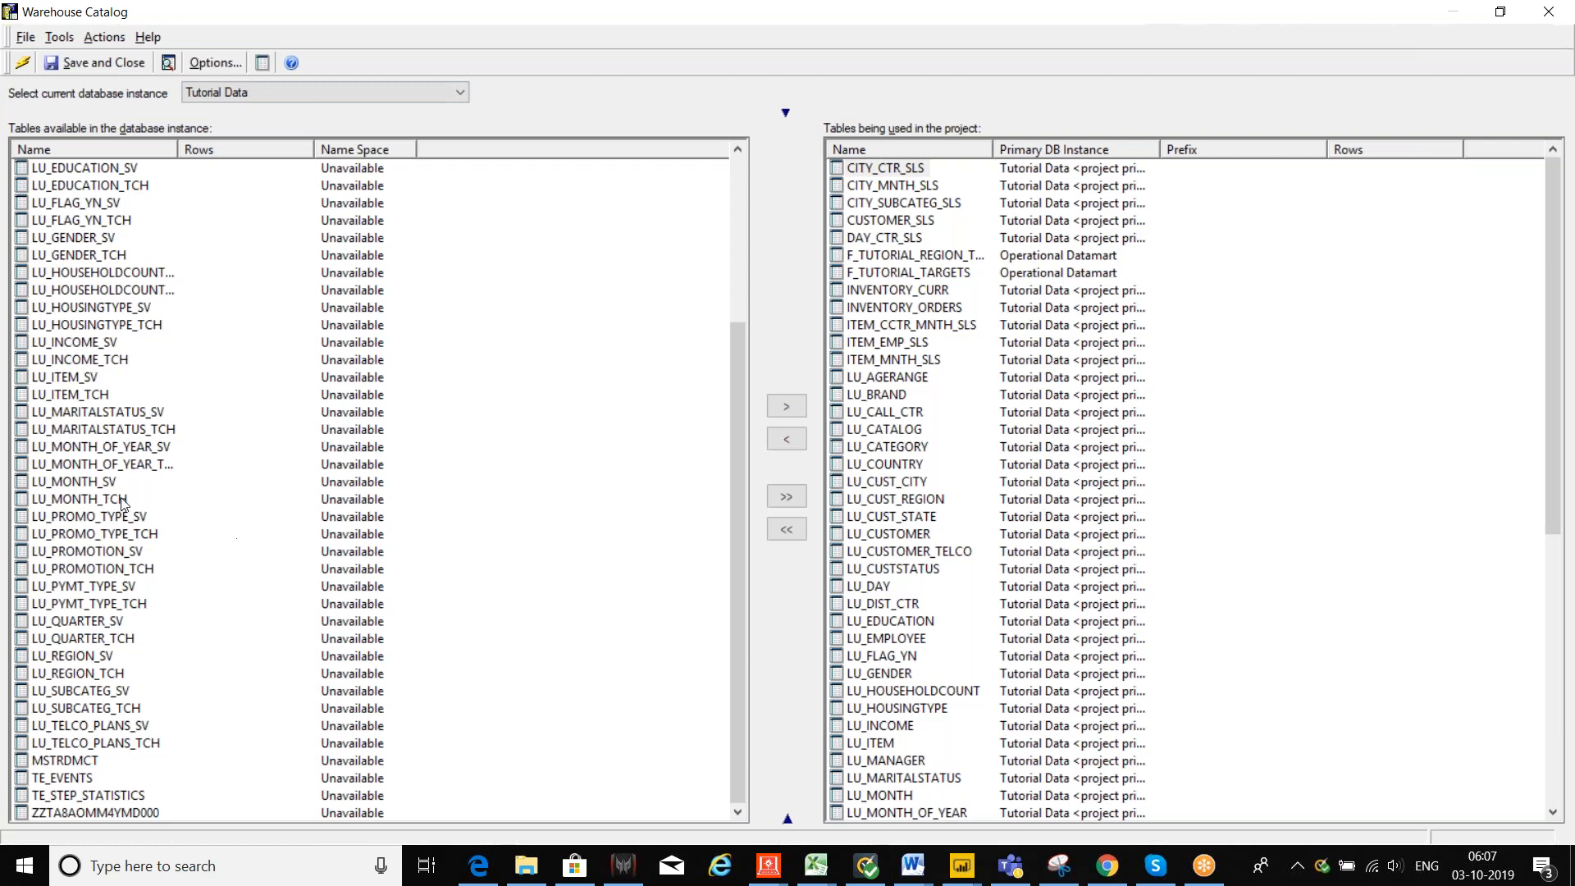
click(75, 798)
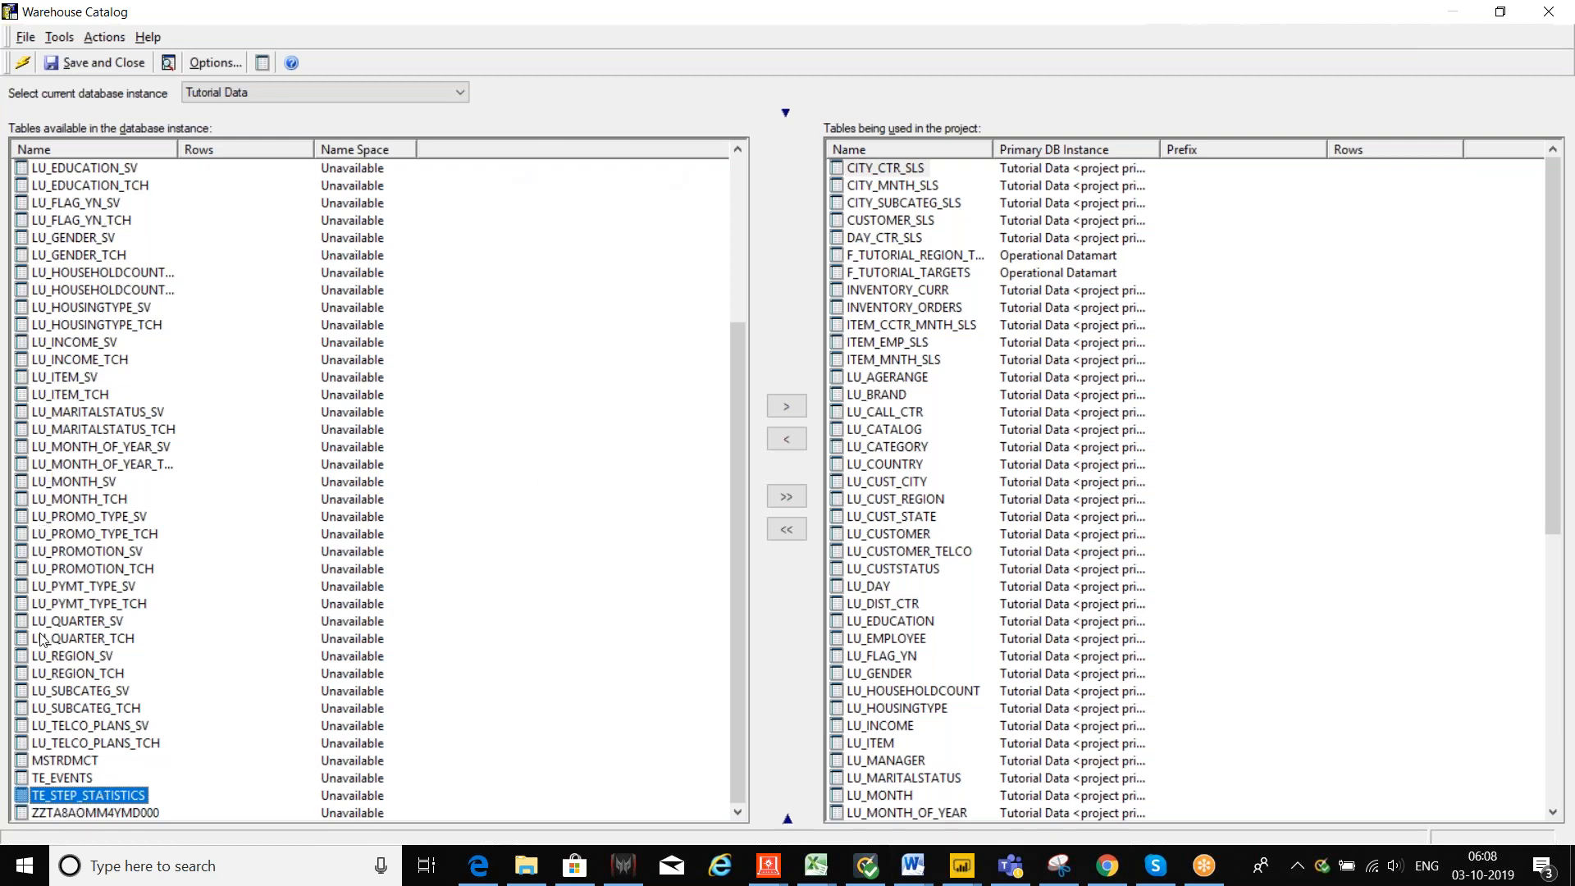
Step: Add TE_STEP_STATISTICS to the project's tables in the Warehouse Catalog
click(790, 407)
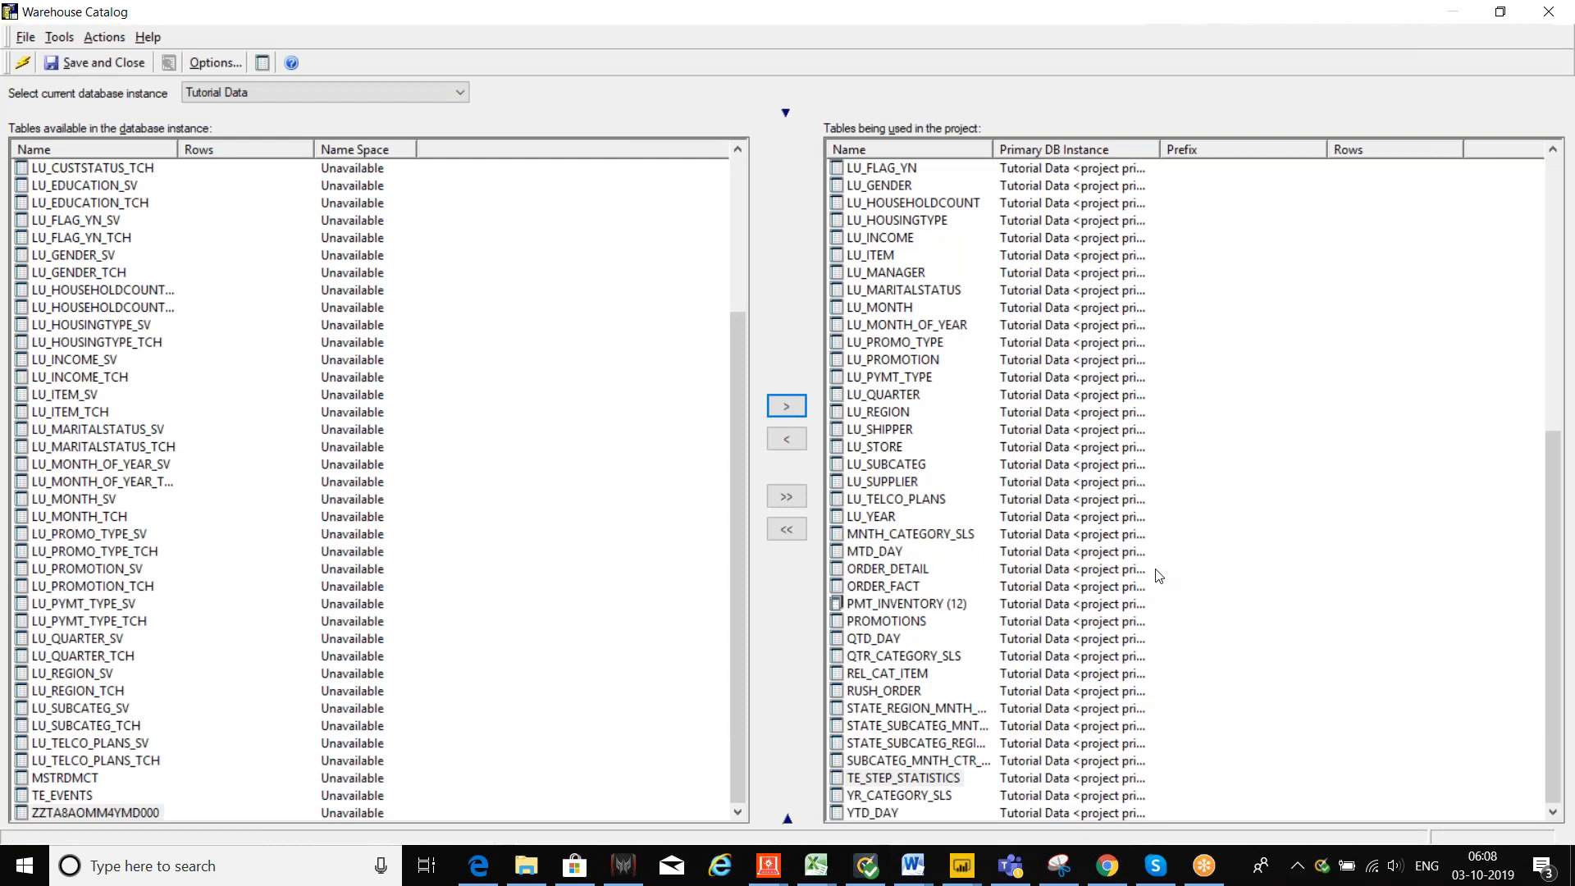
scroll(1159, 576, up, 5)
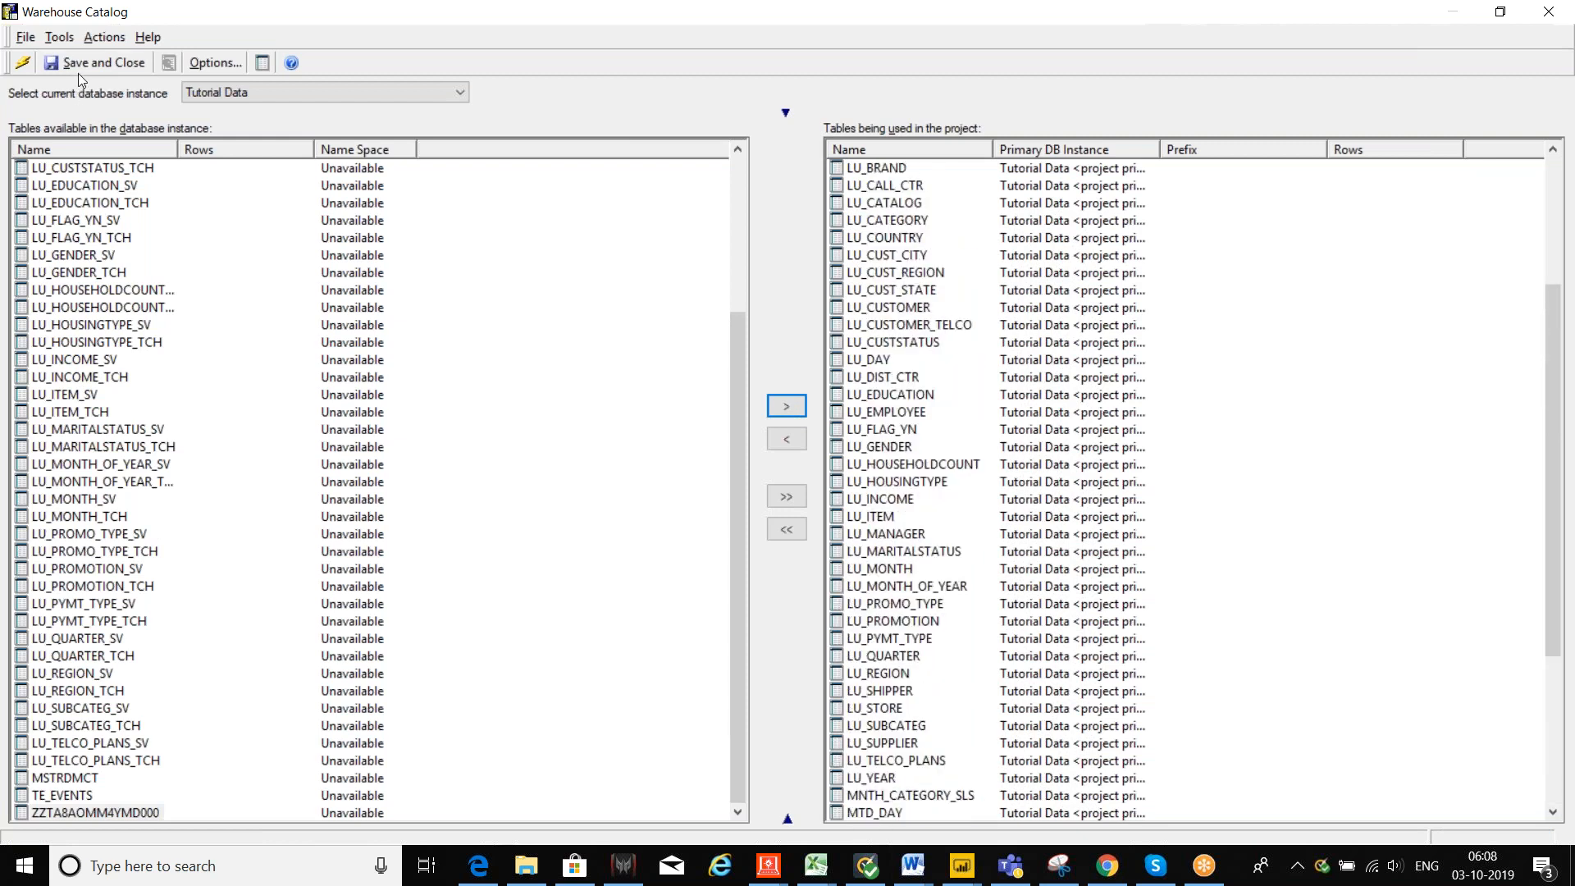
scroll(174, 292, up, 4)
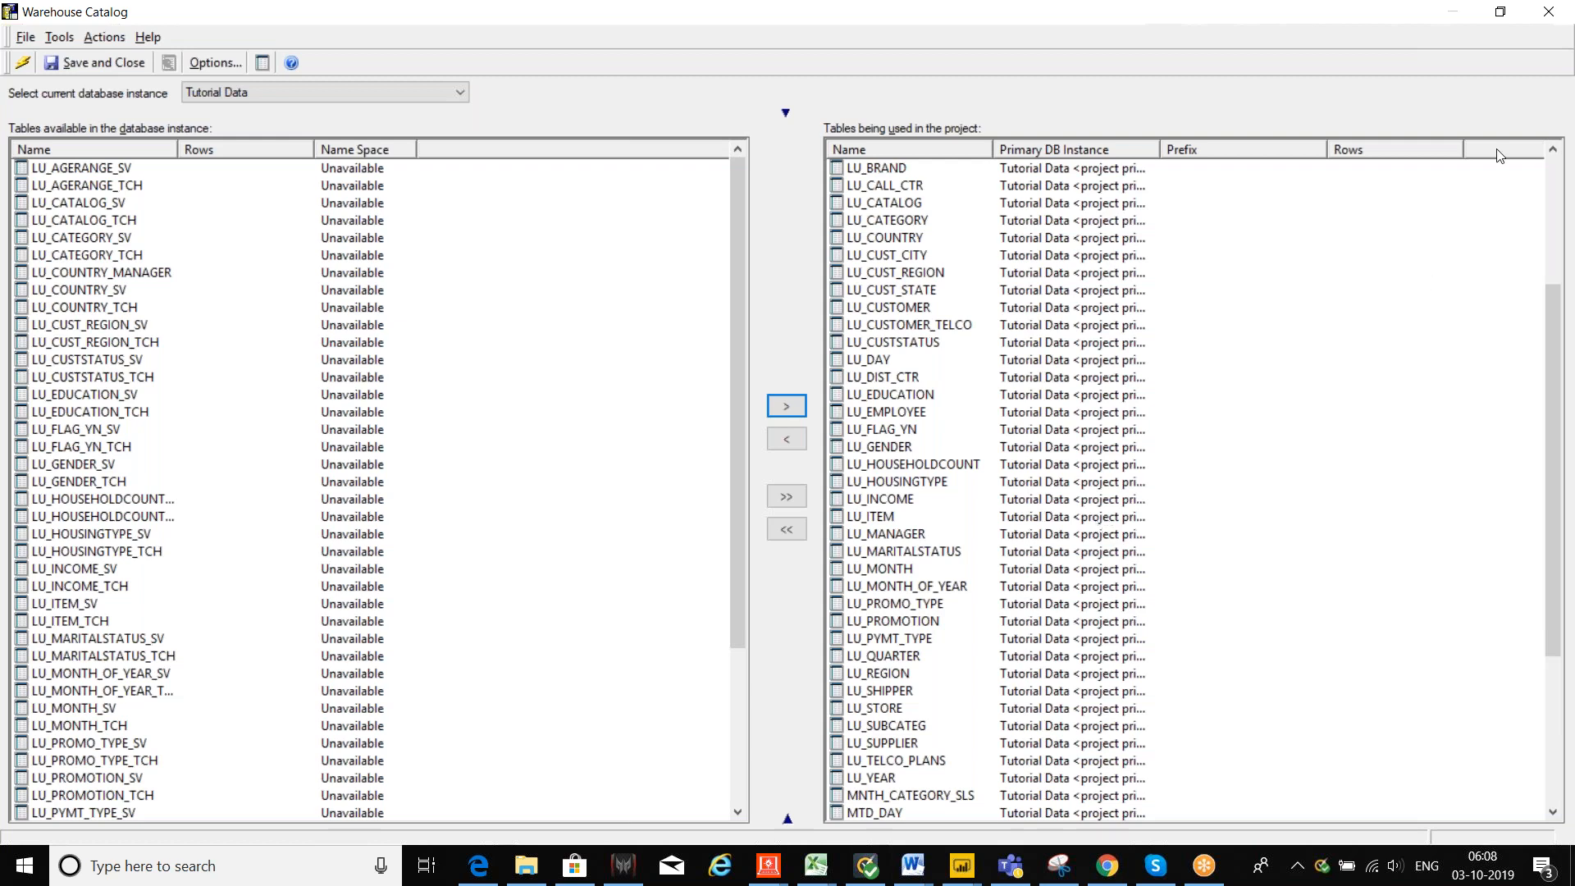
Step: Close the Warehouse Catalog without saving changes and switch to the Excel workbook
click(1551, 19)
click(795, 503)
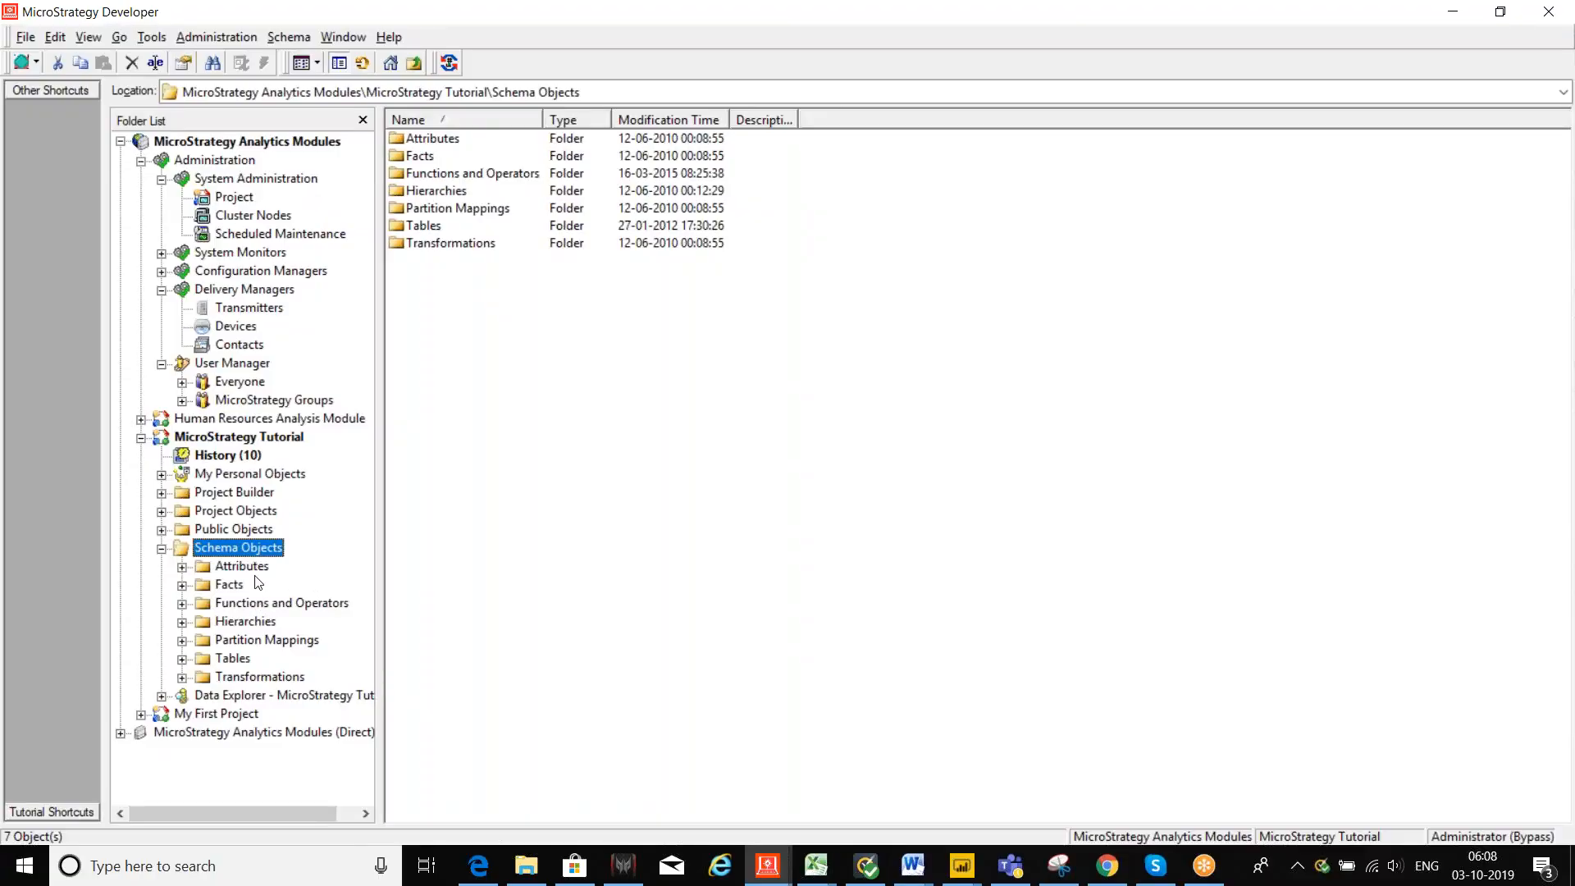
click(282, 38)
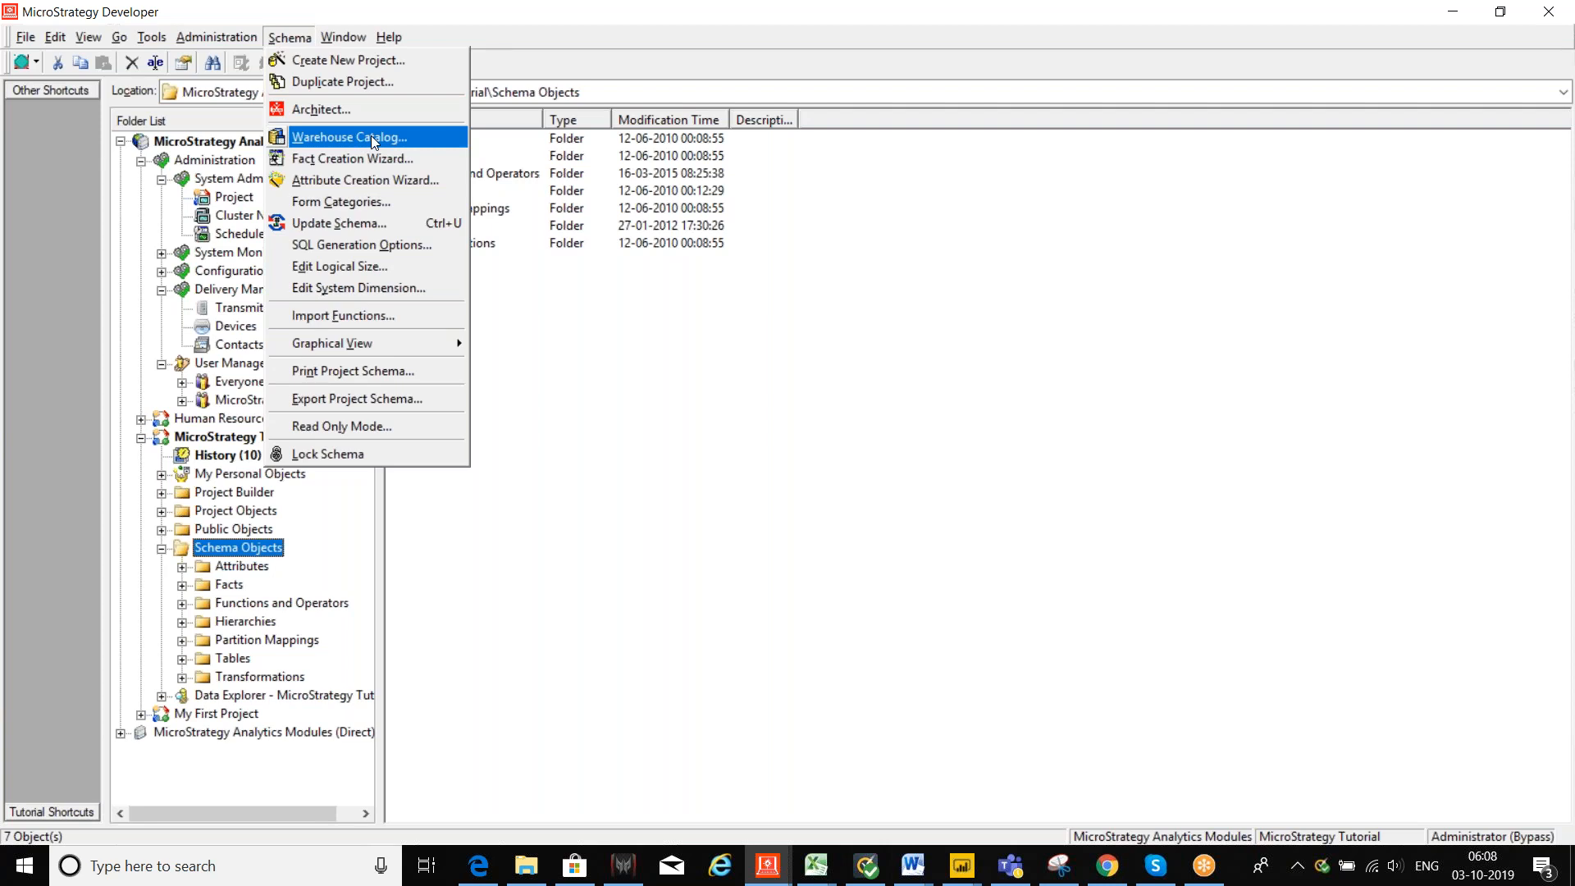
click(773, 394)
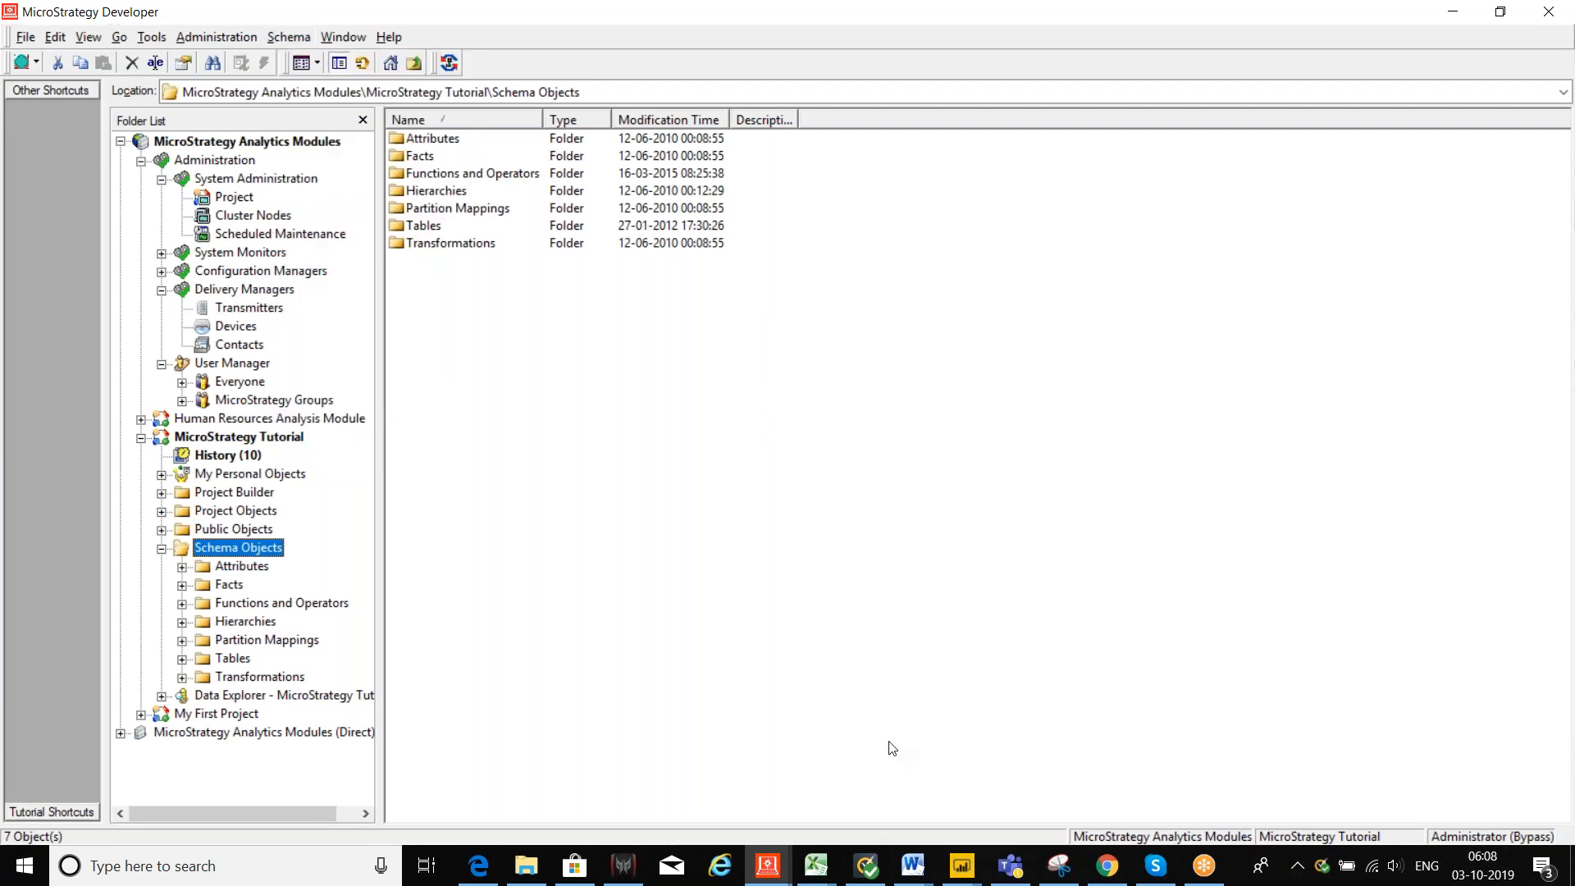
click(832, 864)
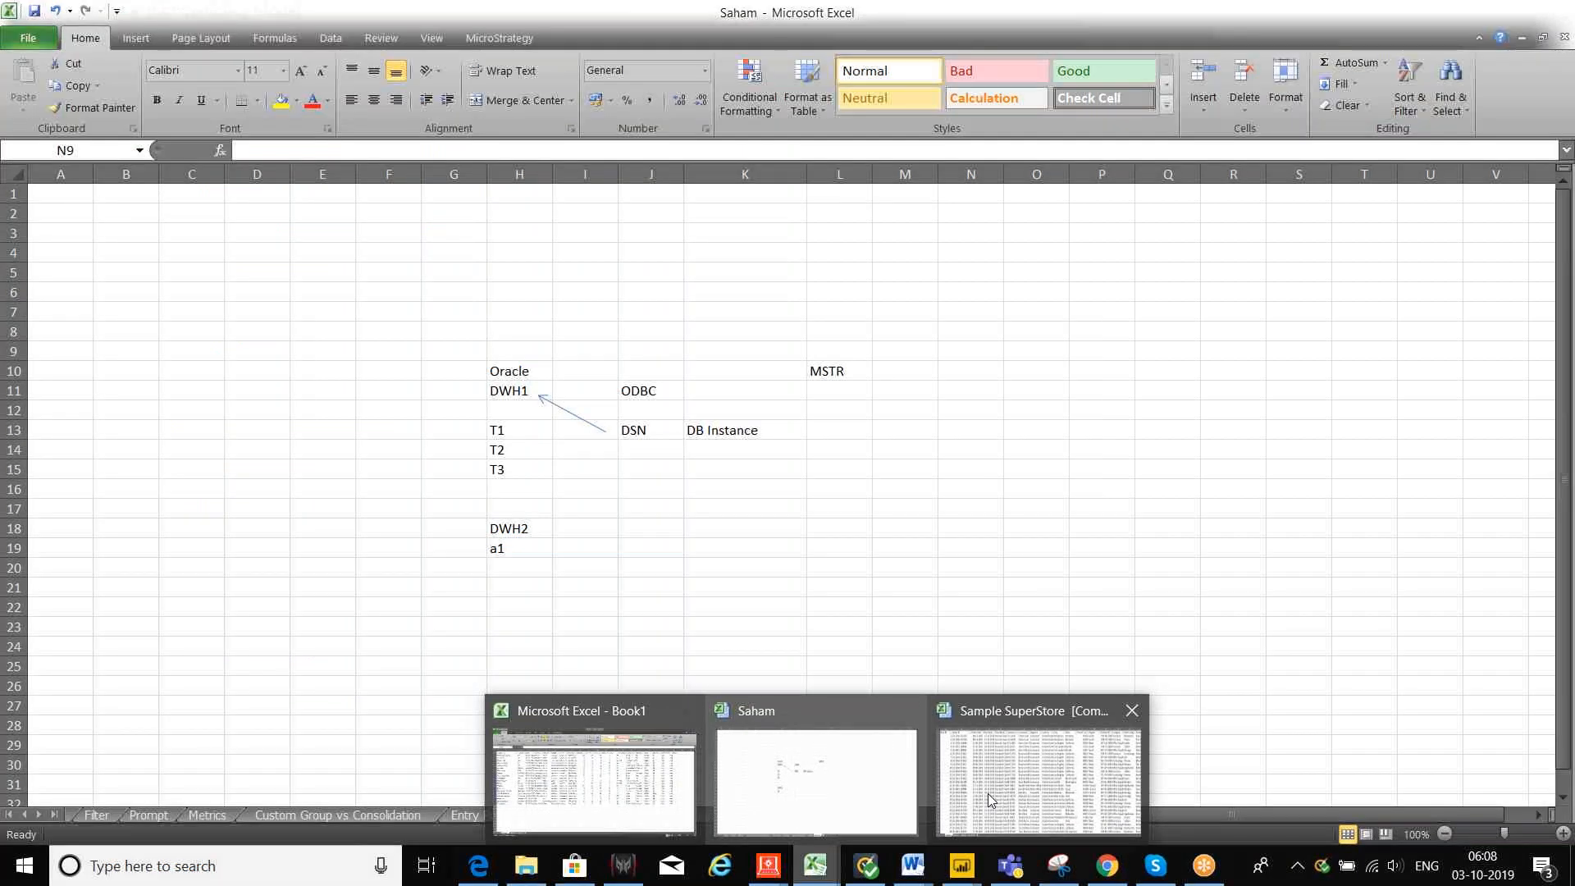
Step: Review the DB Instance note in cell K13 of the Saham sketch, then return to Developer
click(829, 783)
click(656, 485)
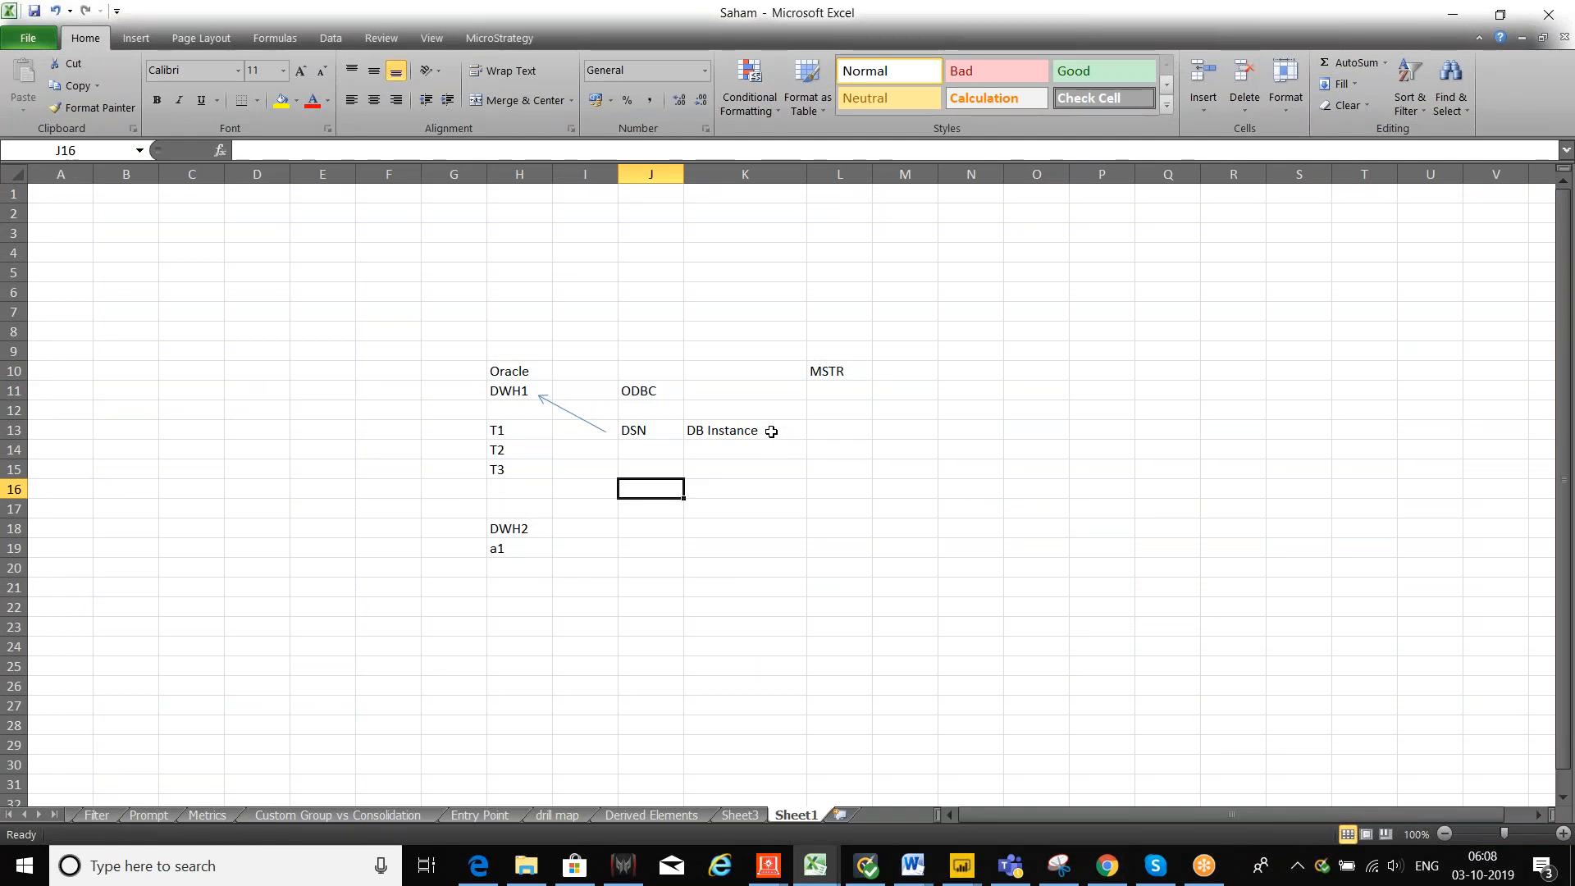
click(771, 431)
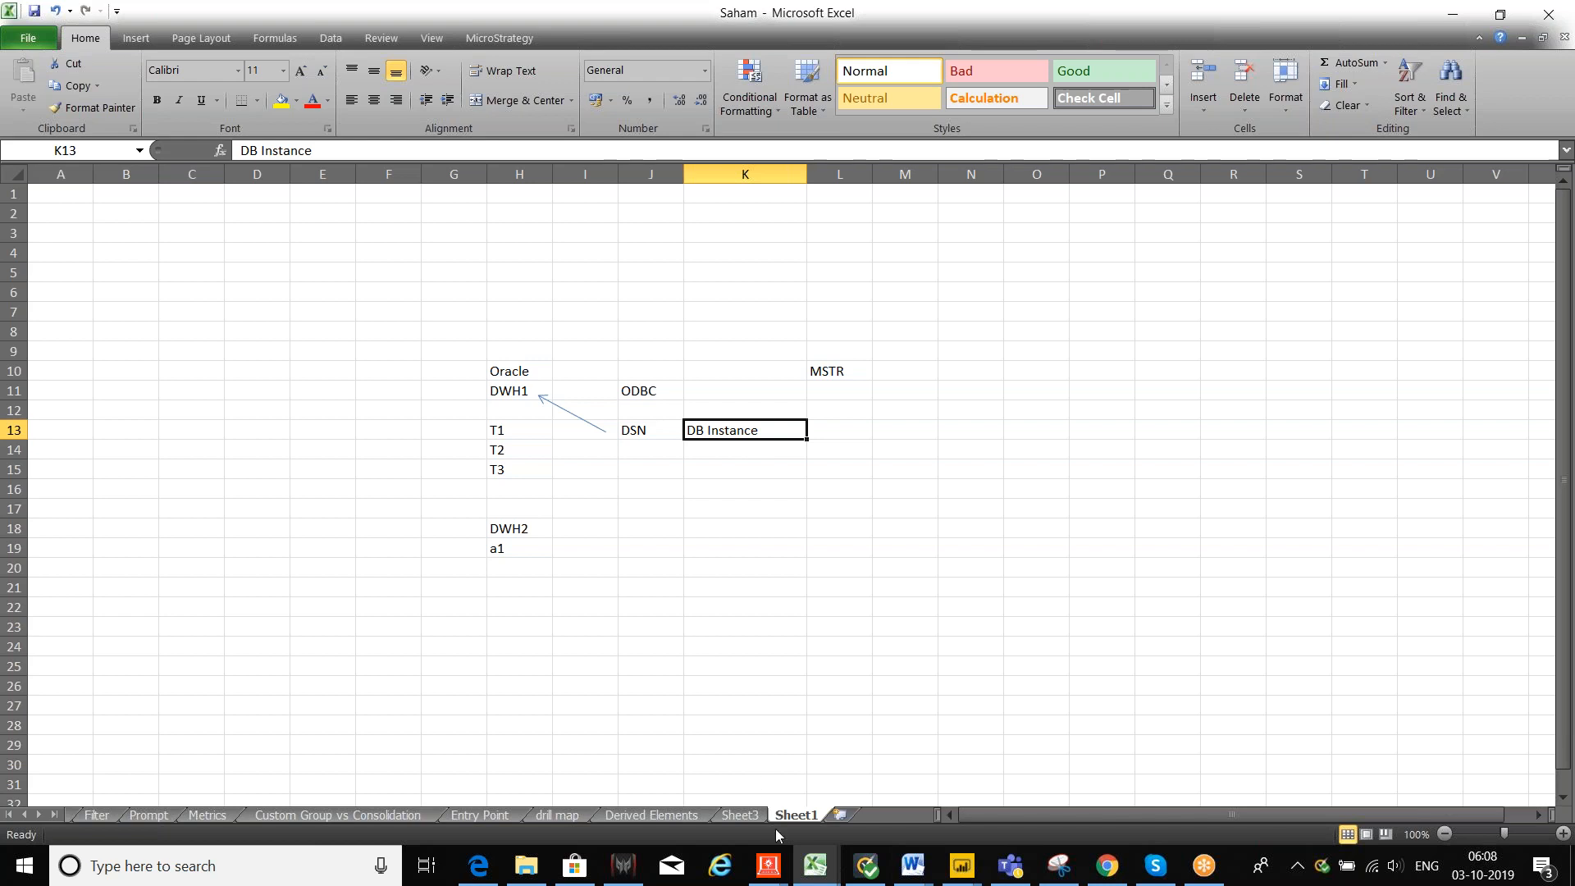
mouse_move(768, 865)
click(849, 759)
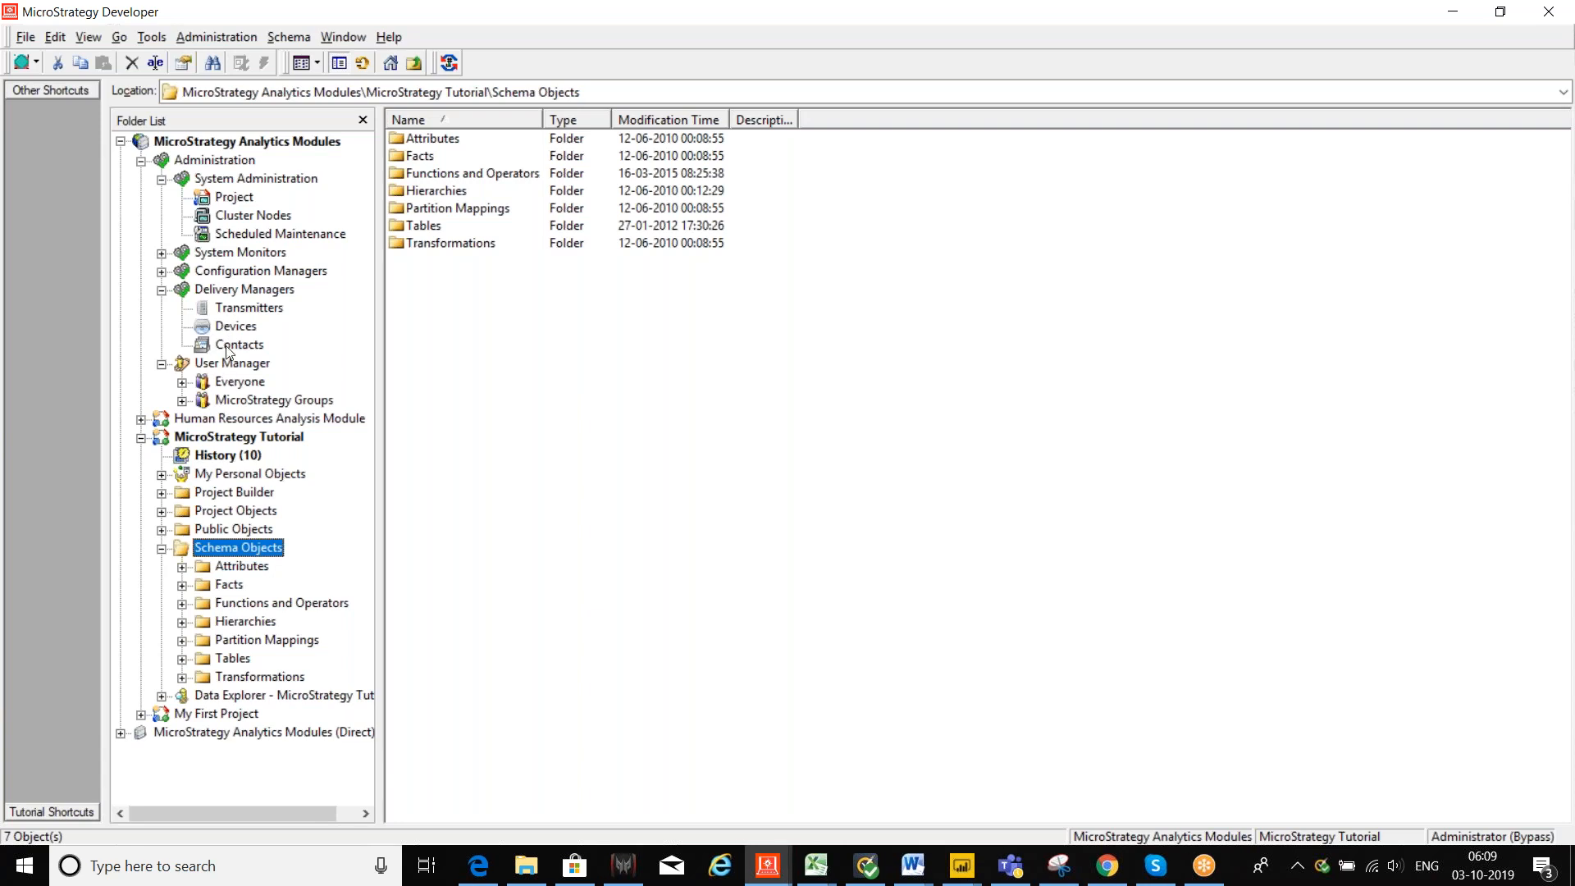
Step: Expand Configuration Managers and list the 11 existing database instances
click(161, 272)
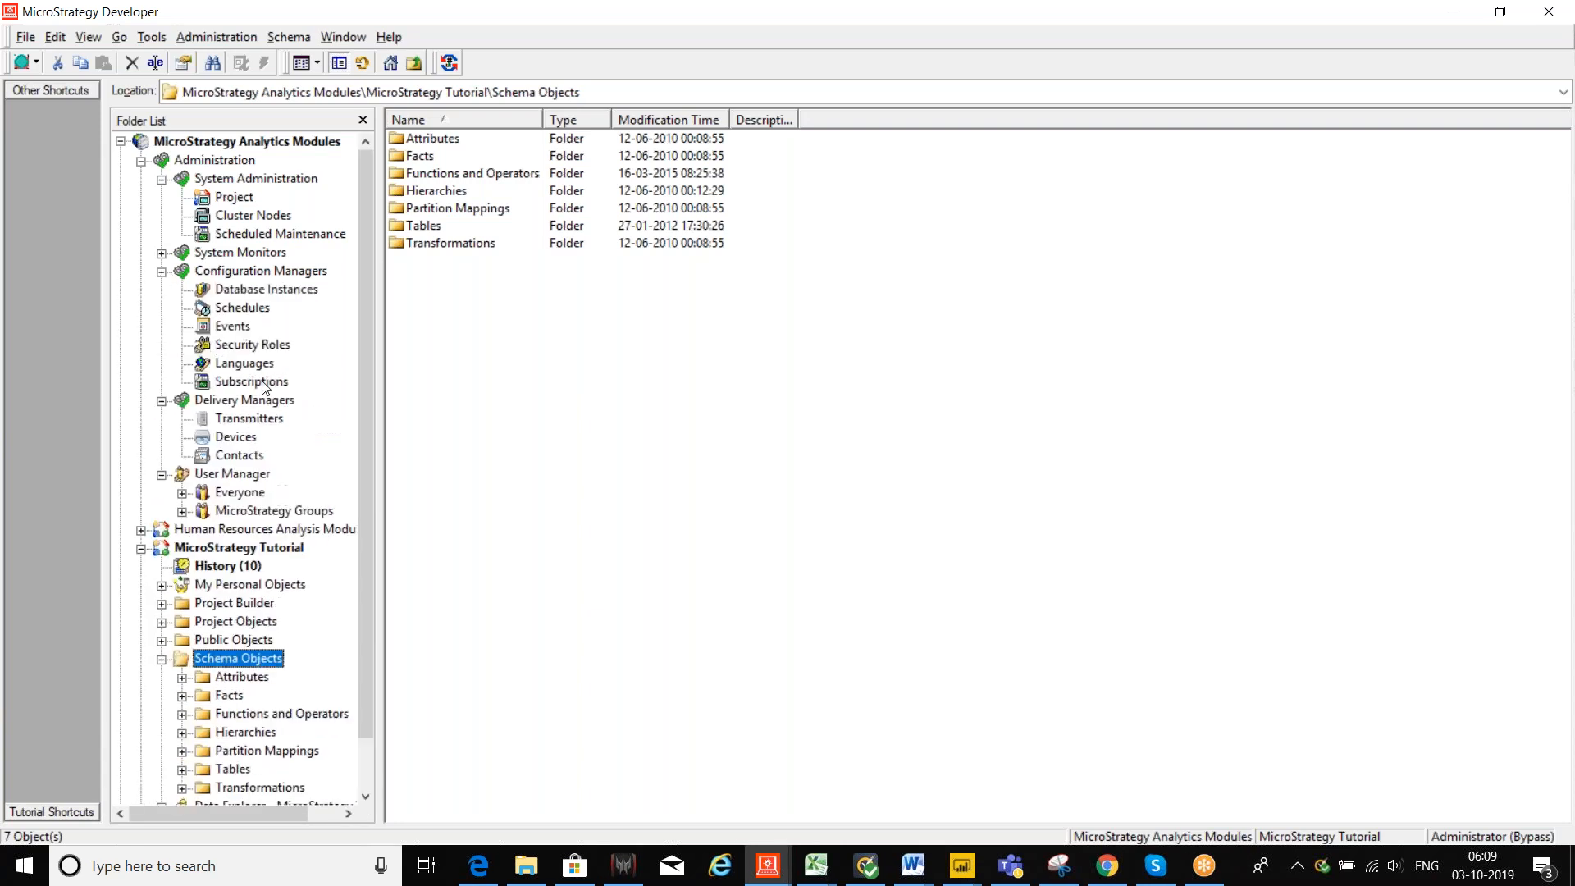
click(276, 291)
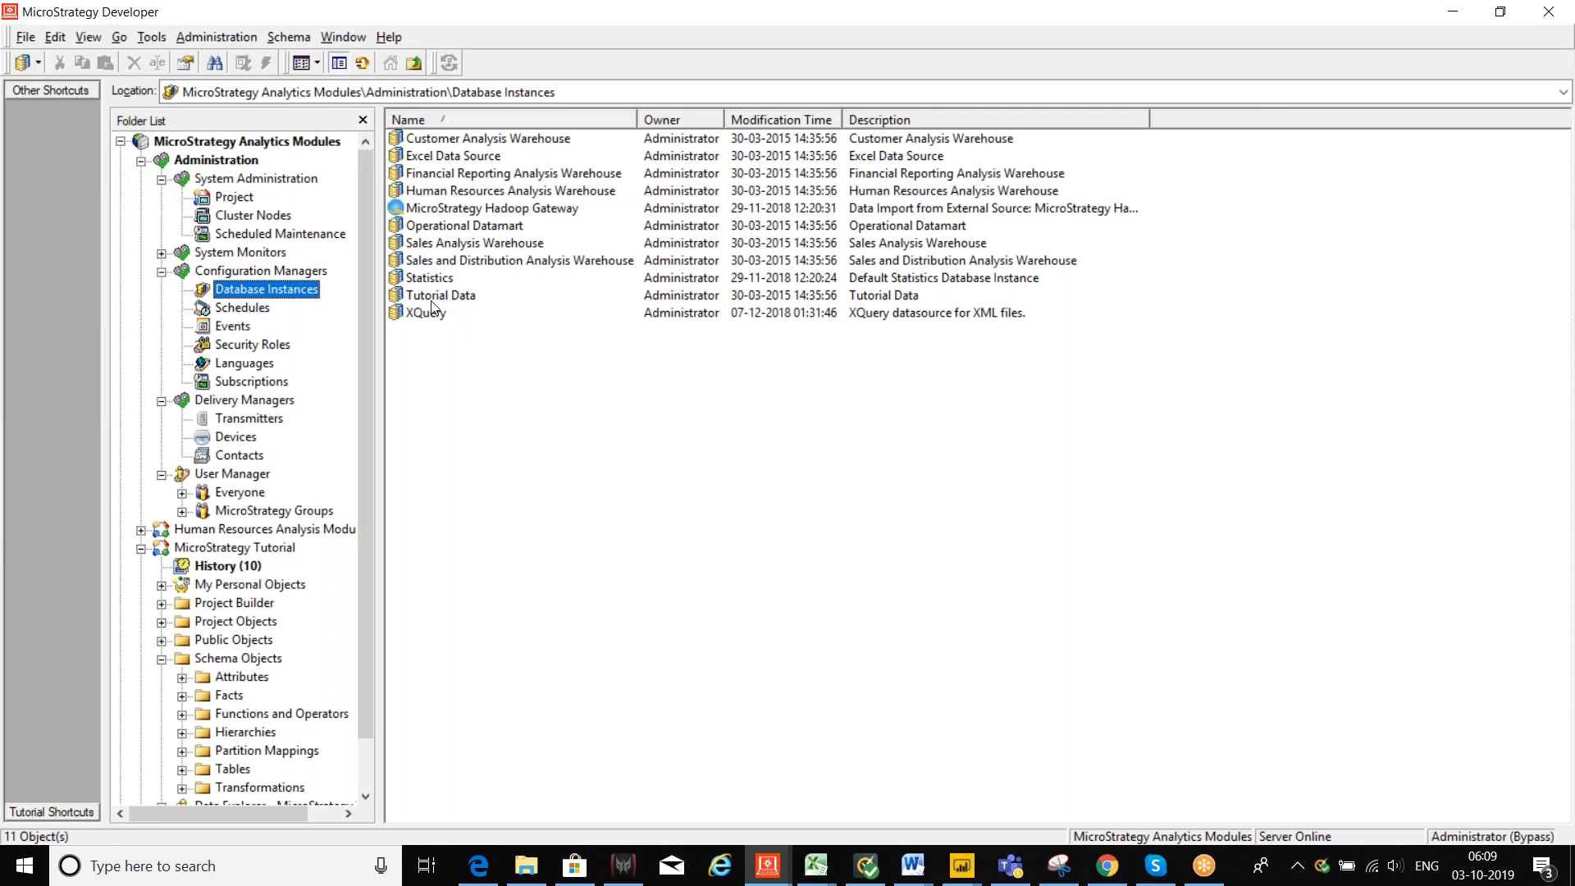
Step: Create a new database instance from the Database Instances pane and name it dbinst
click(495, 459)
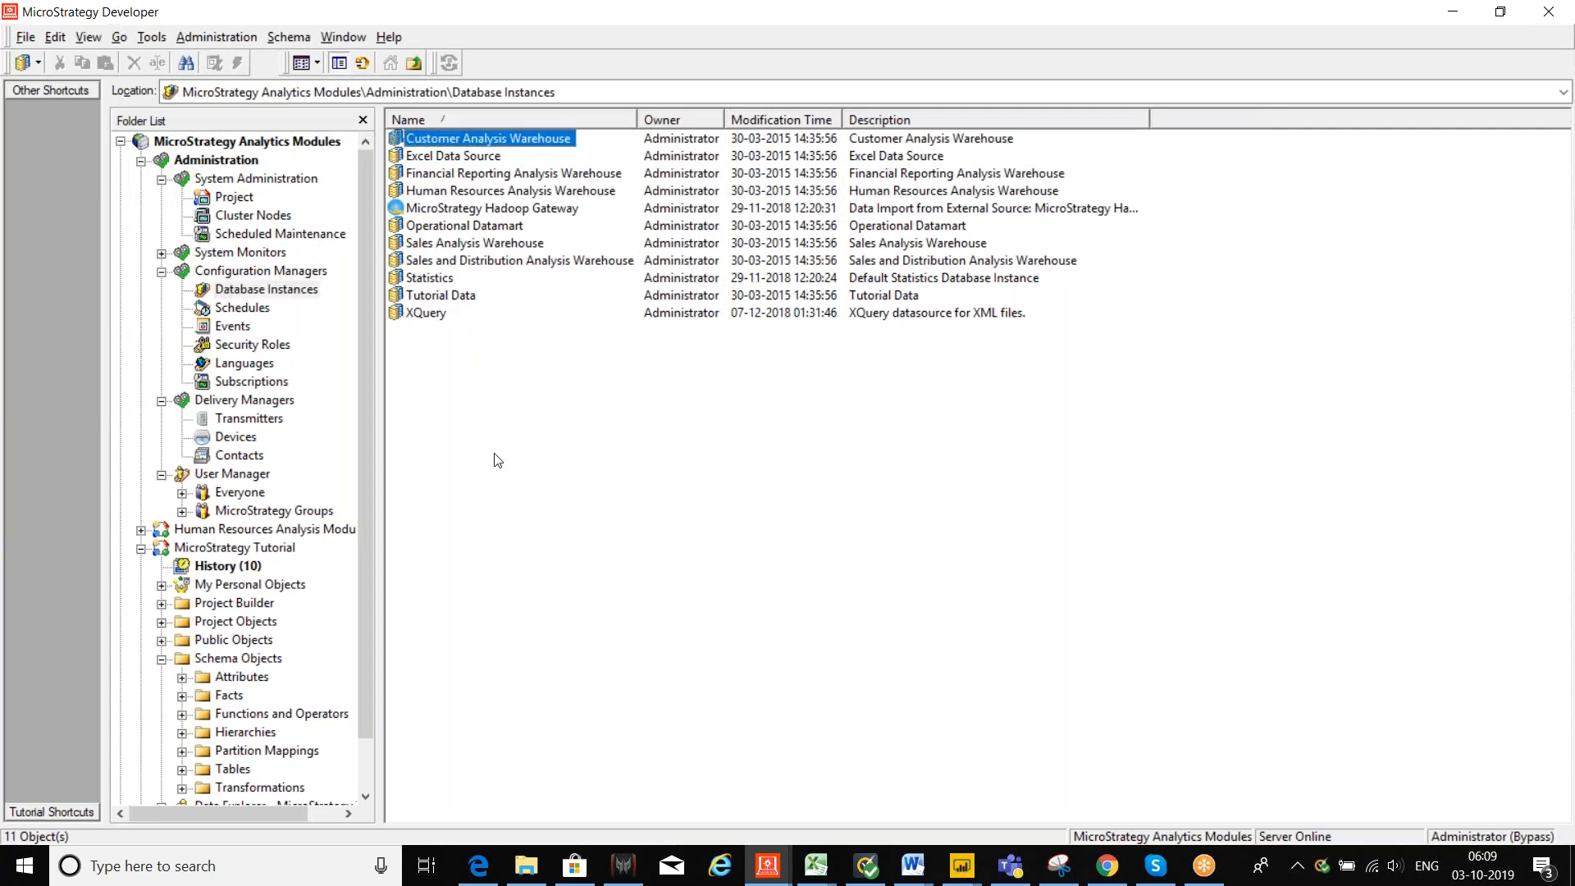
right_click(527, 413)
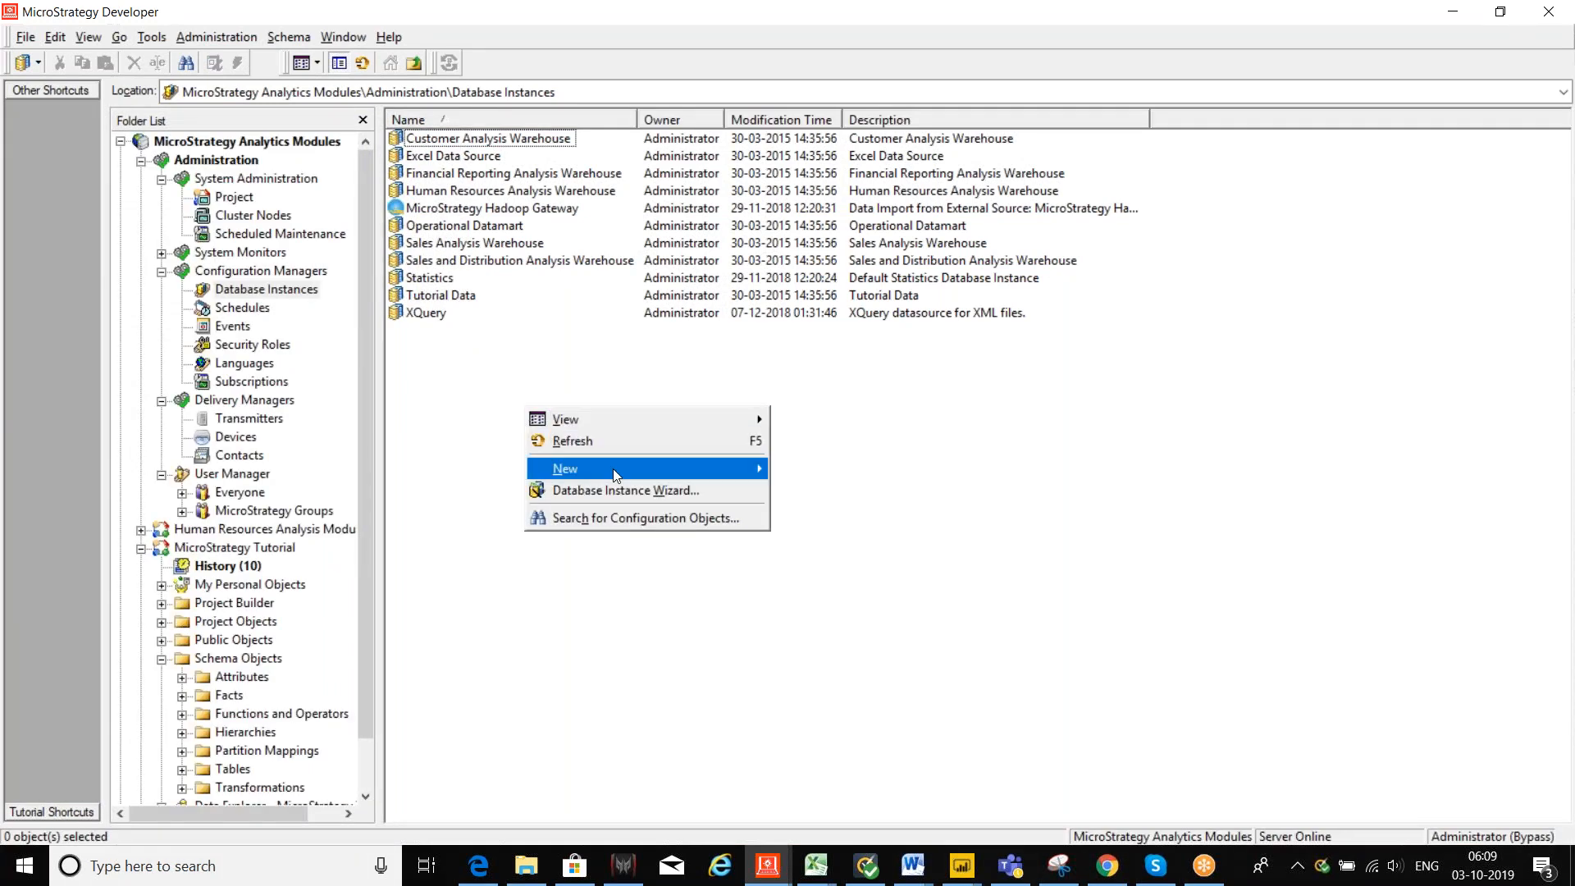
mouse_move(622, 469)
click(841, 469)
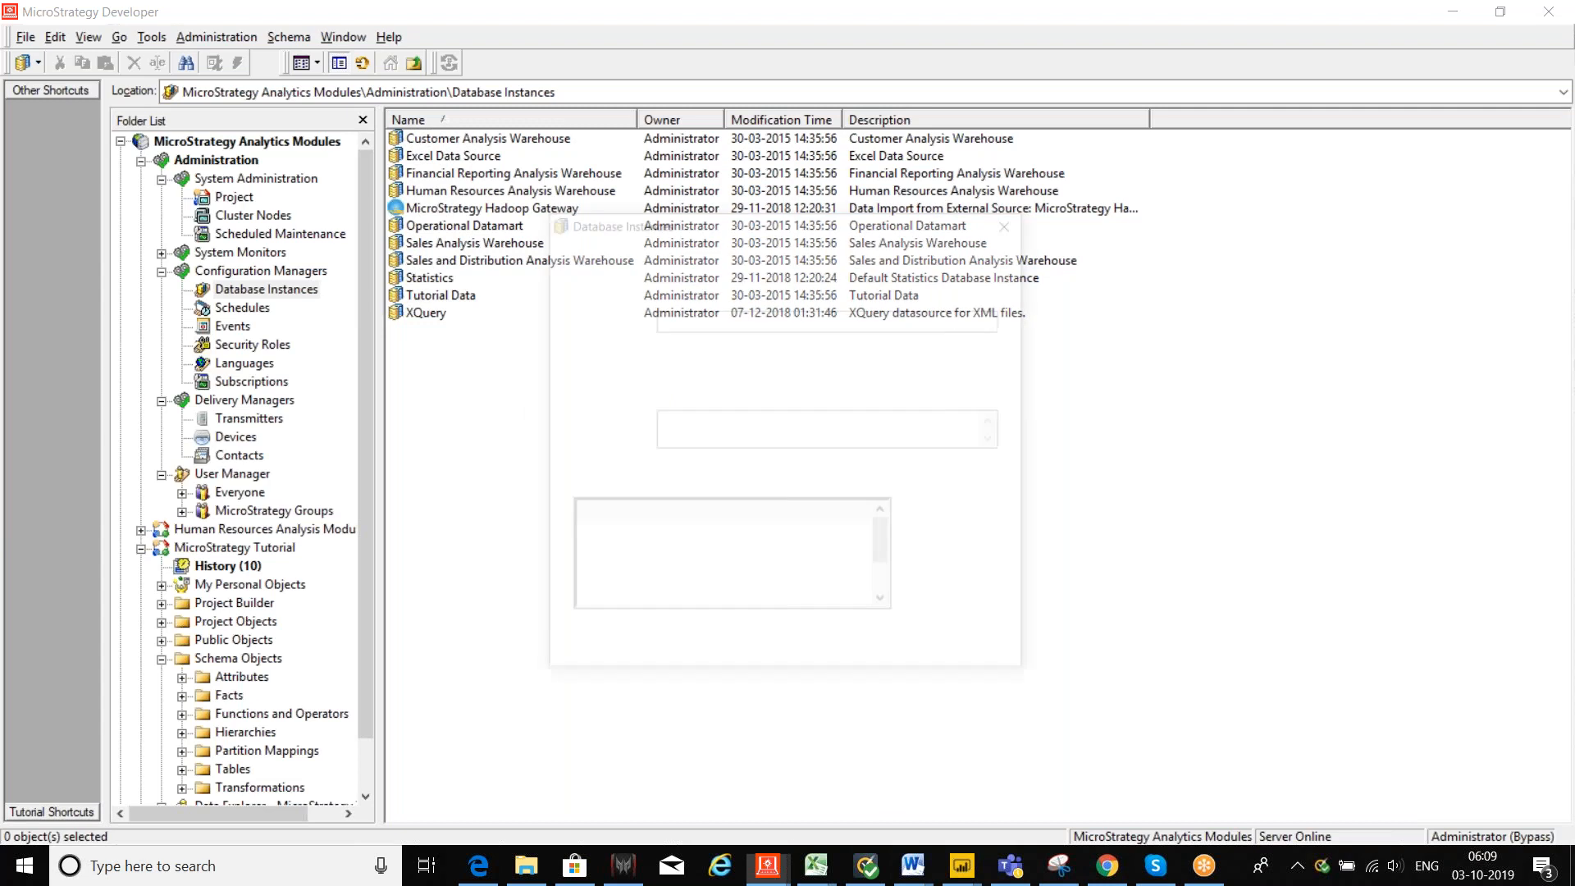
key(Tab)
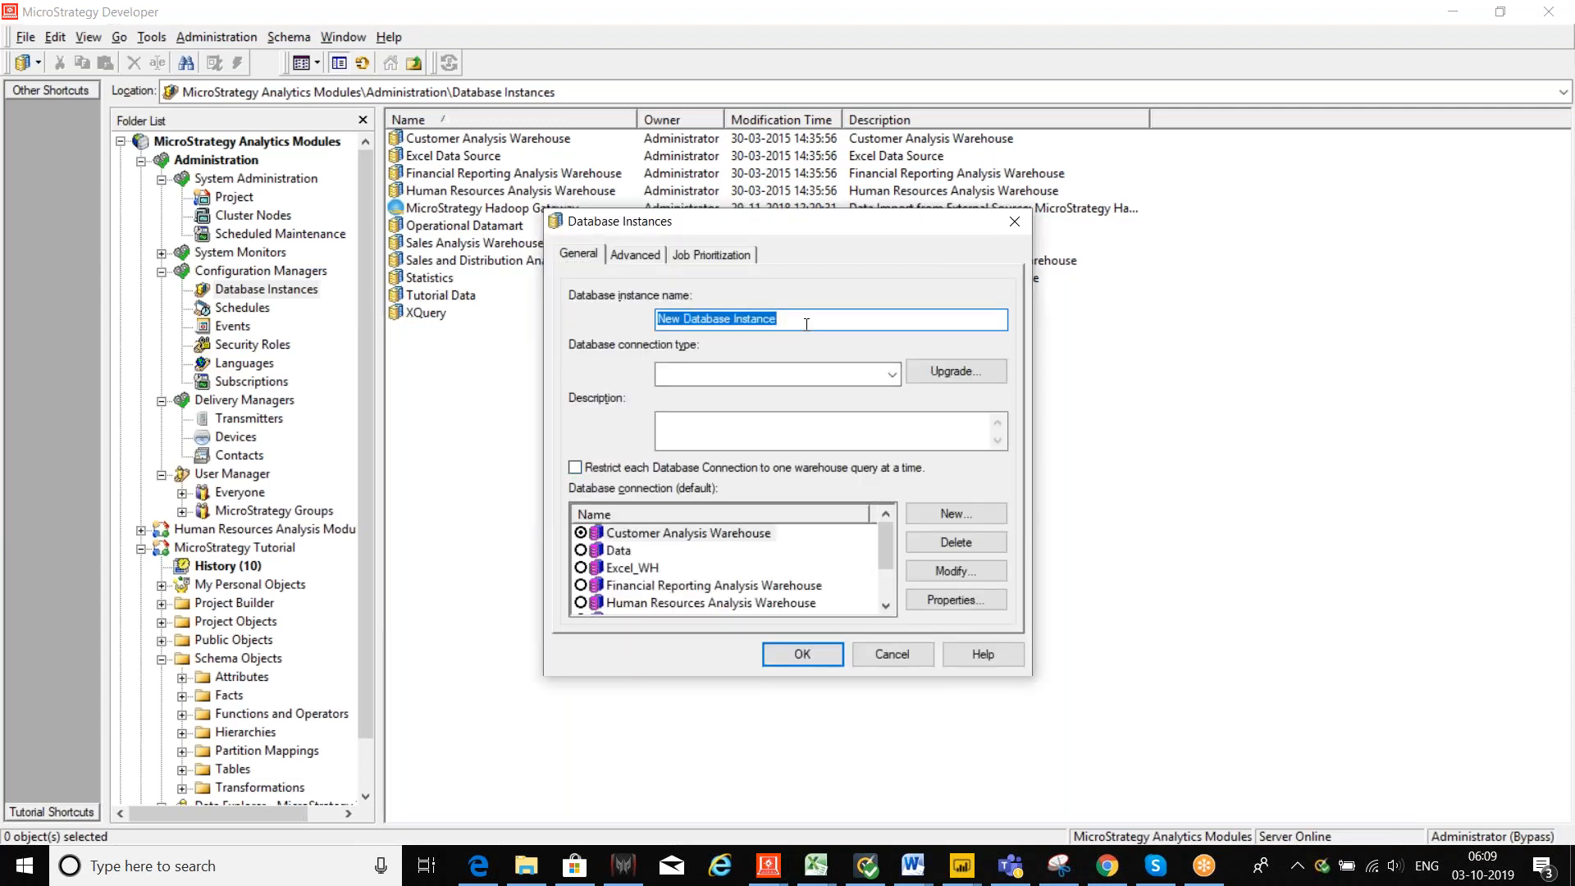
text(d)
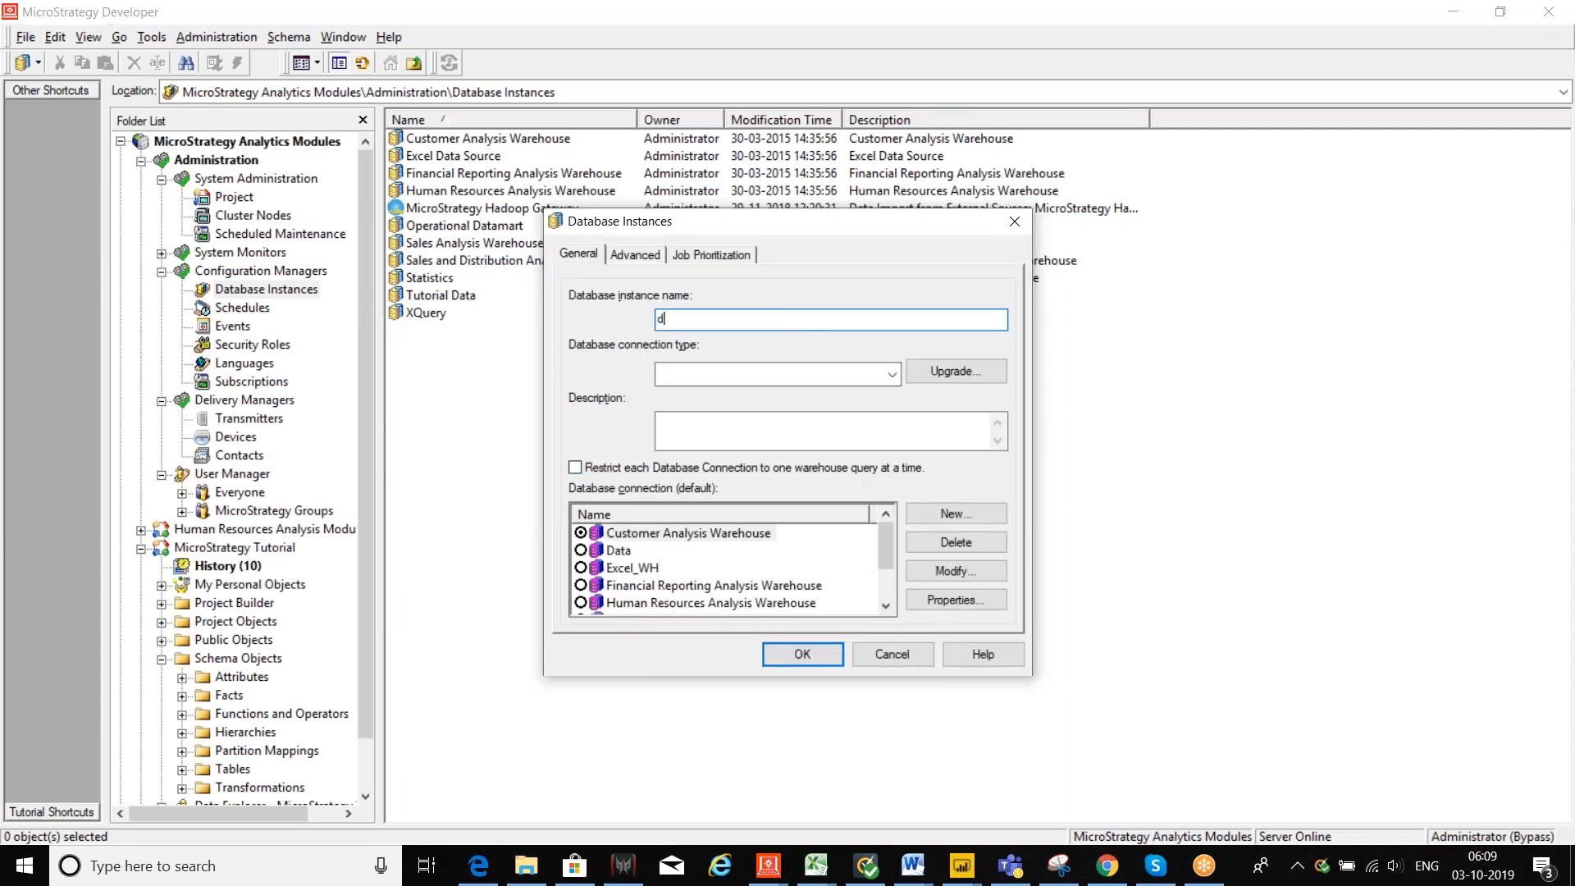
text(binst)
click(885, 376)
Step: Choose Microsoft Access 2007 as the dbinst database connection type
click(892, 375)
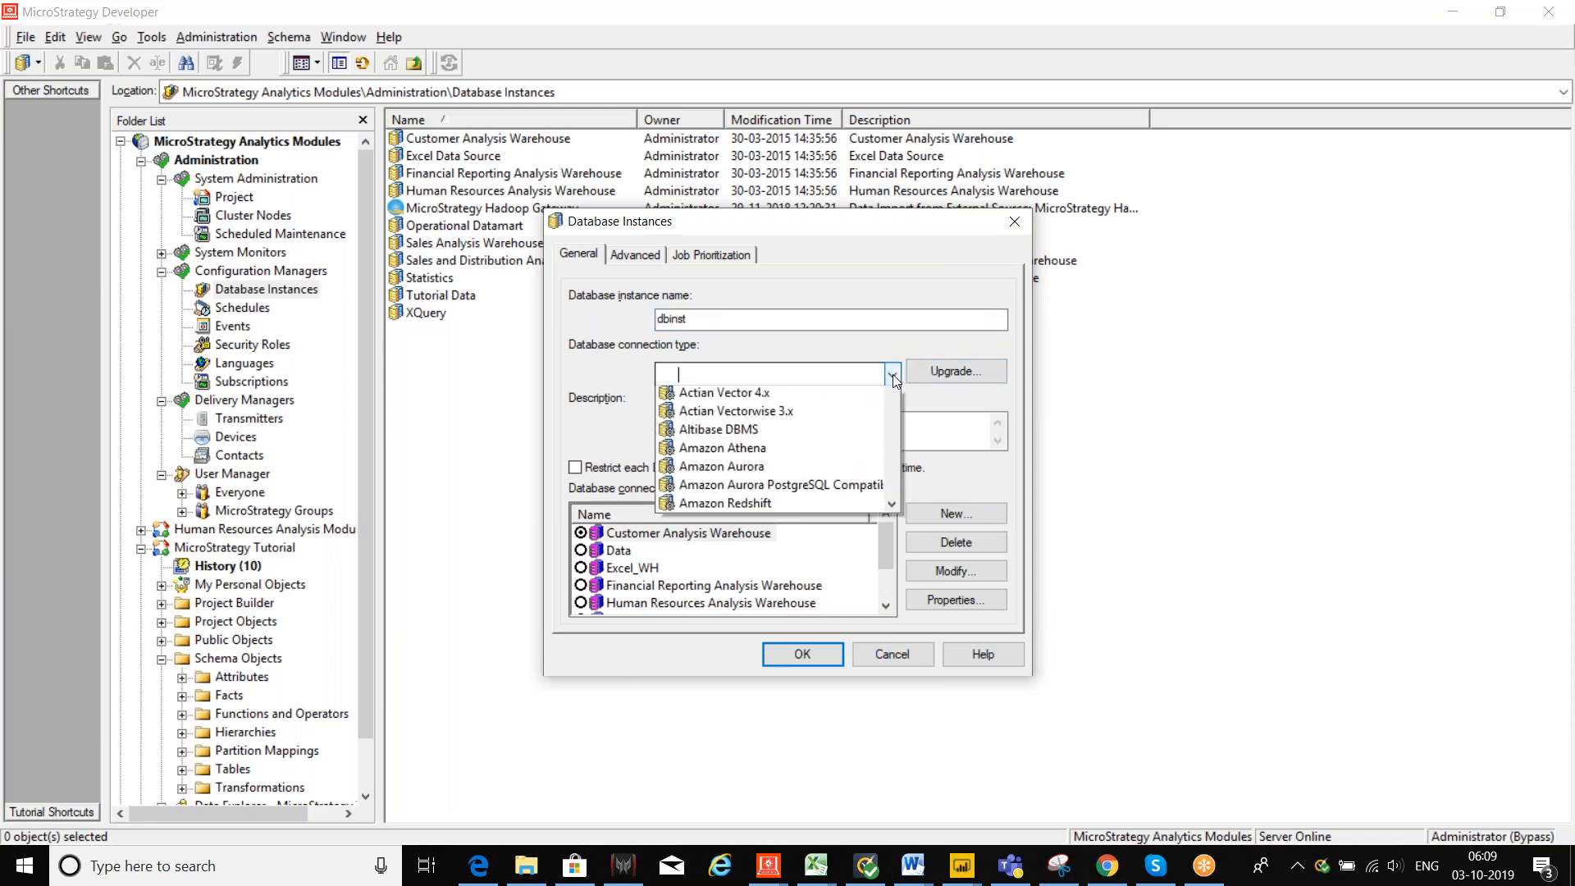
scroll(893, 416, down, 3)
scroll(892, 427, down, 12)
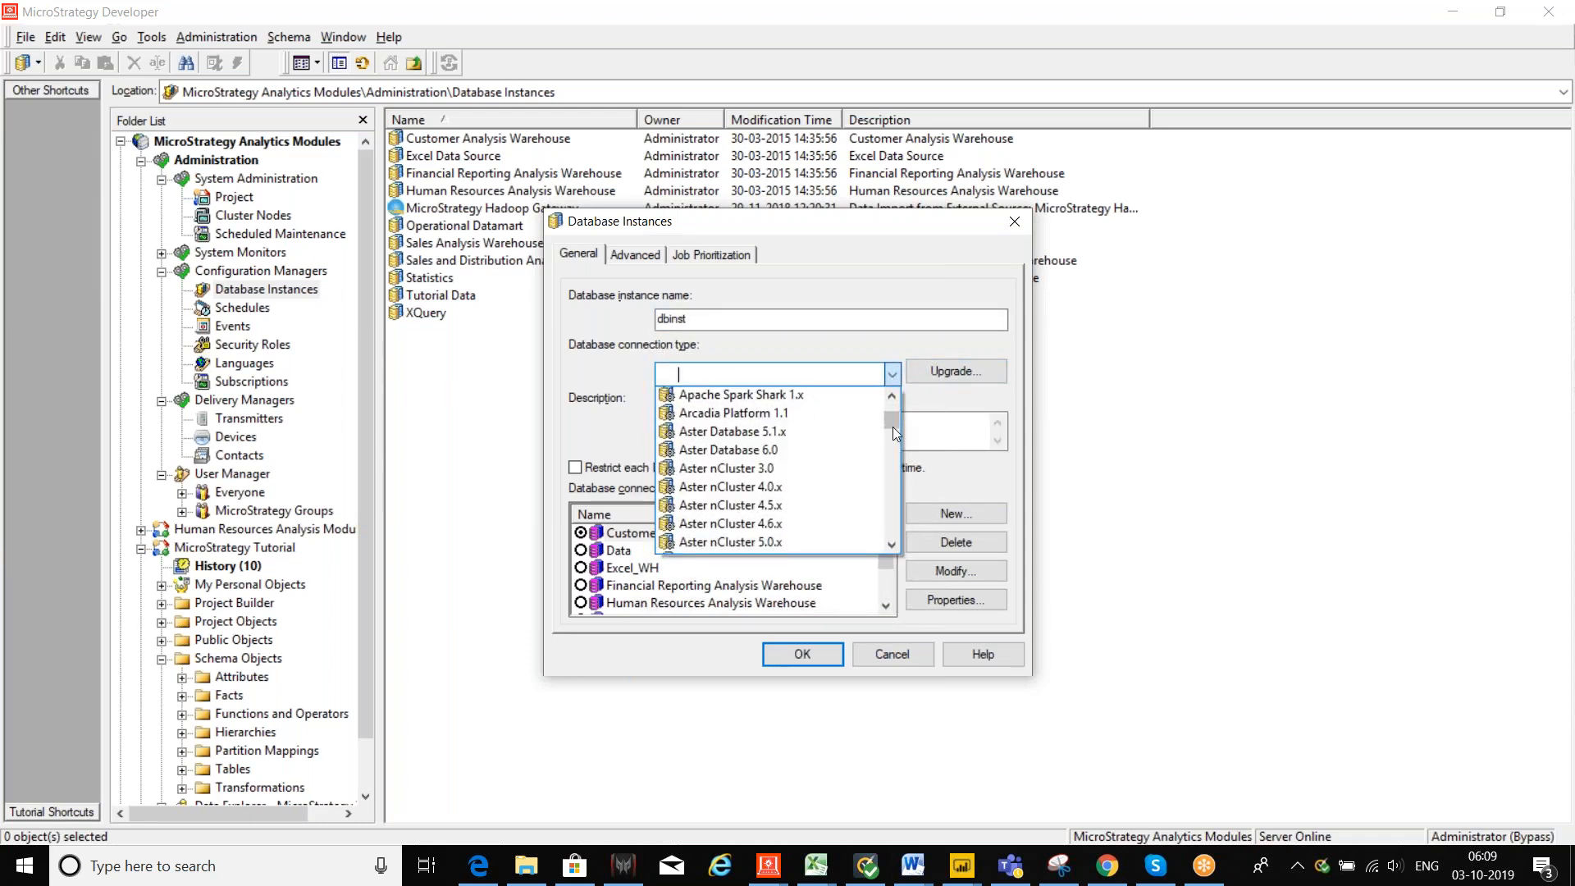
scroll(892, 426, down, 12)
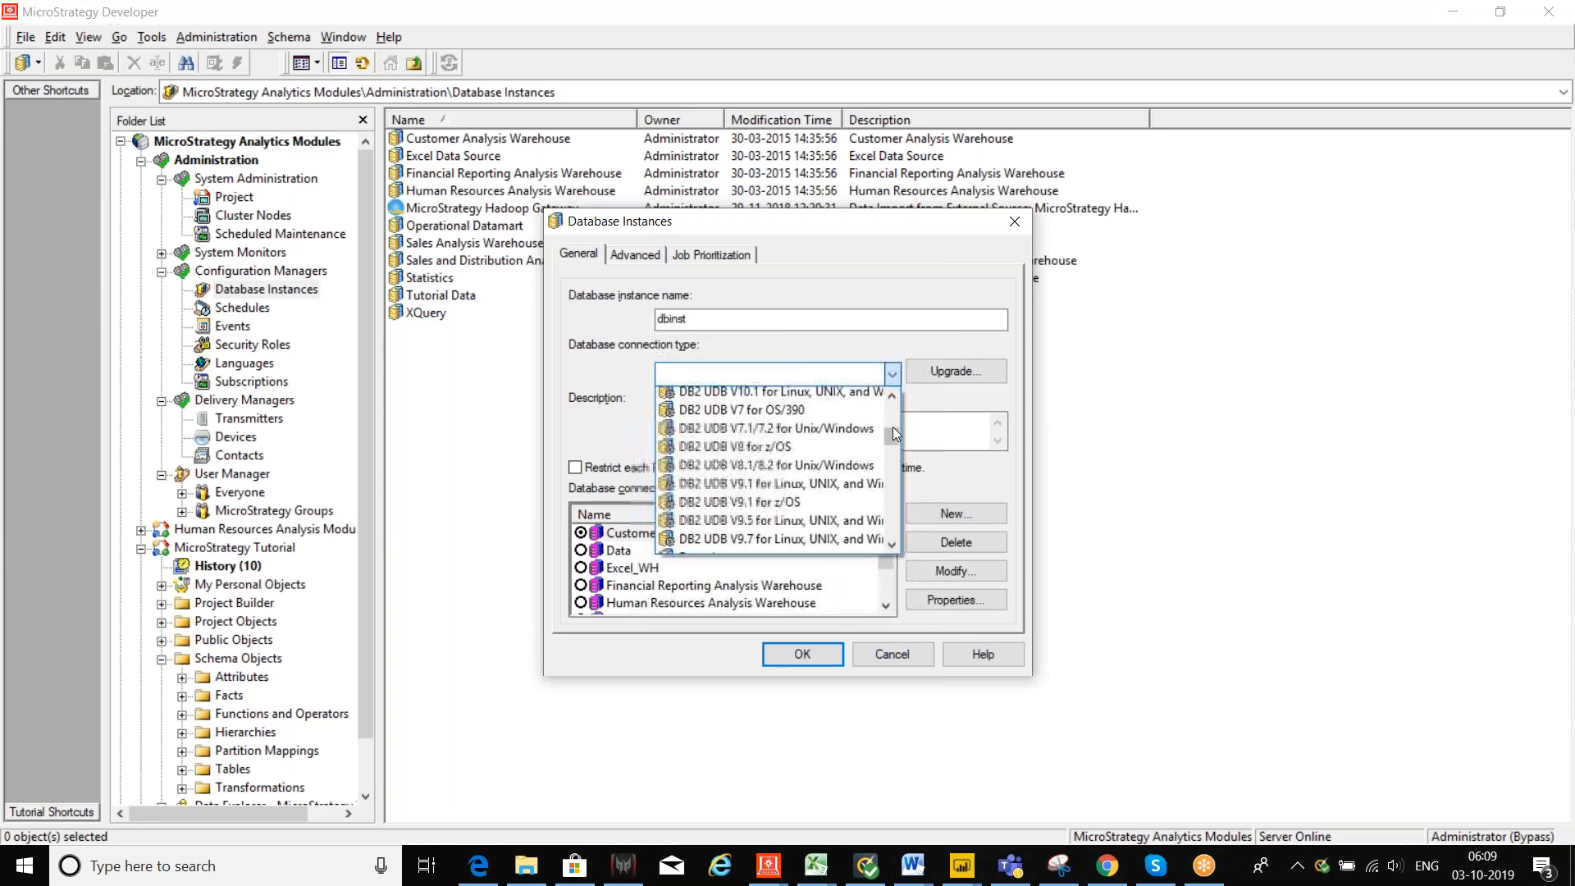
scroll(892, 427, up, 8)
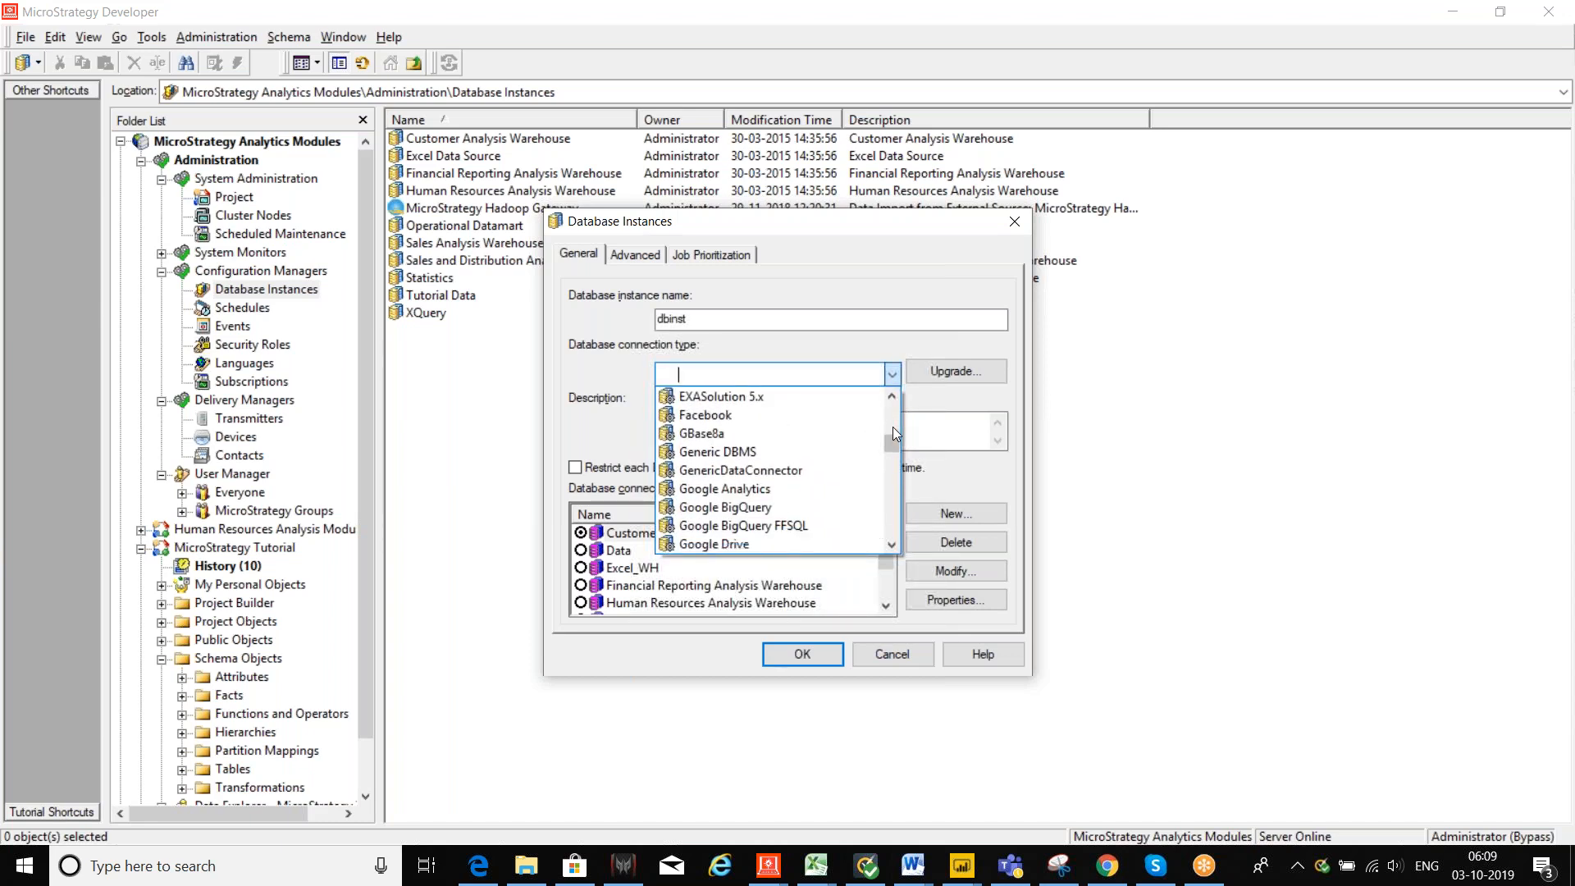
scroll(894, 433, up, 9)
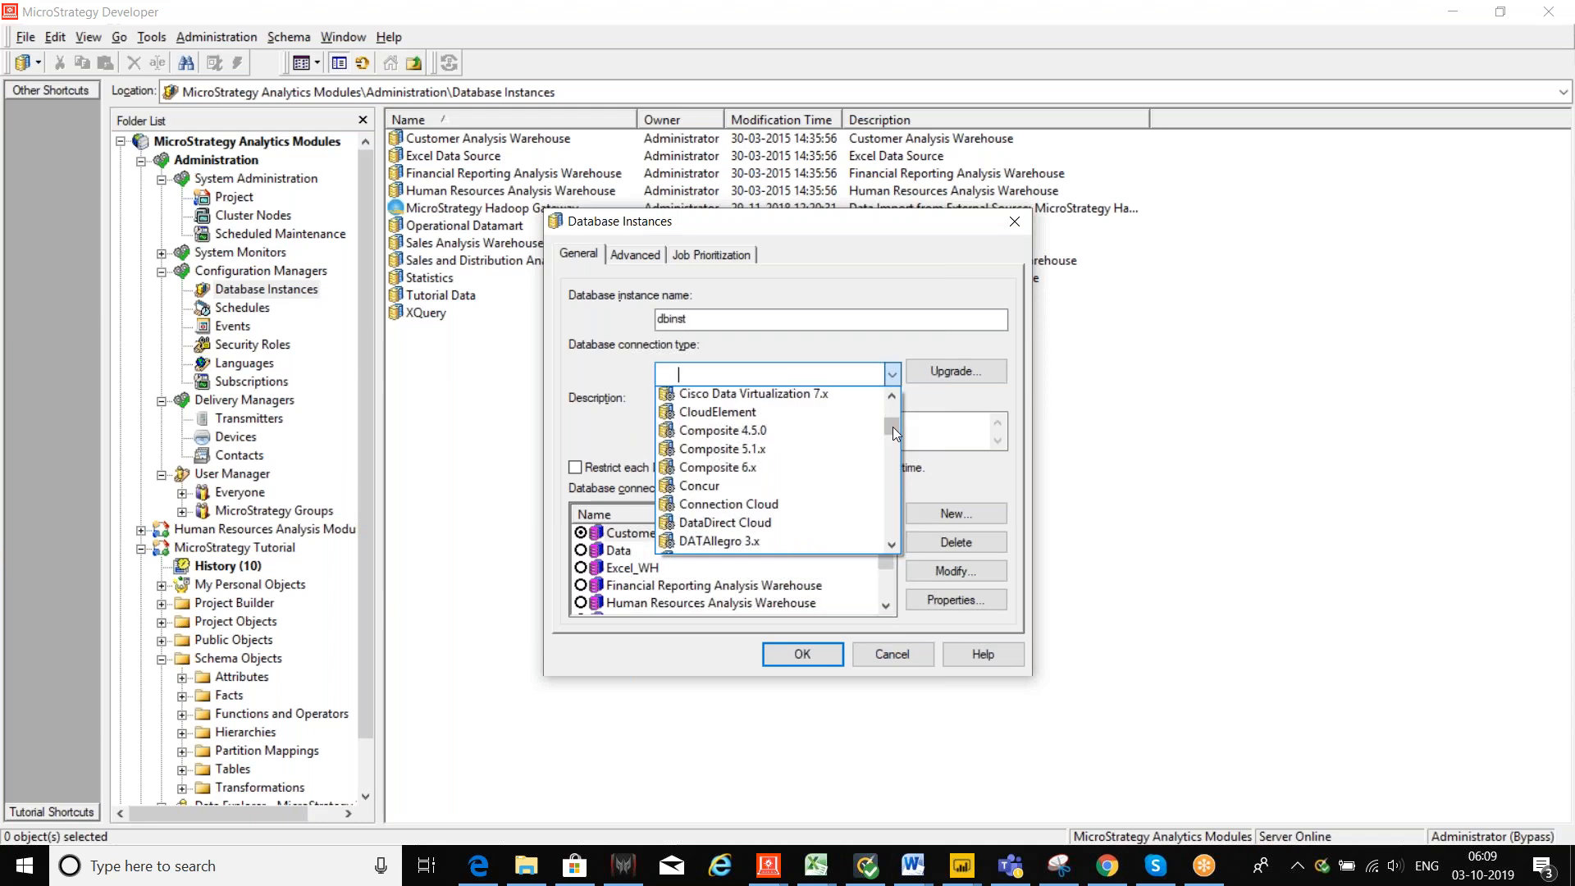
scroll(893, 427, up, 4)
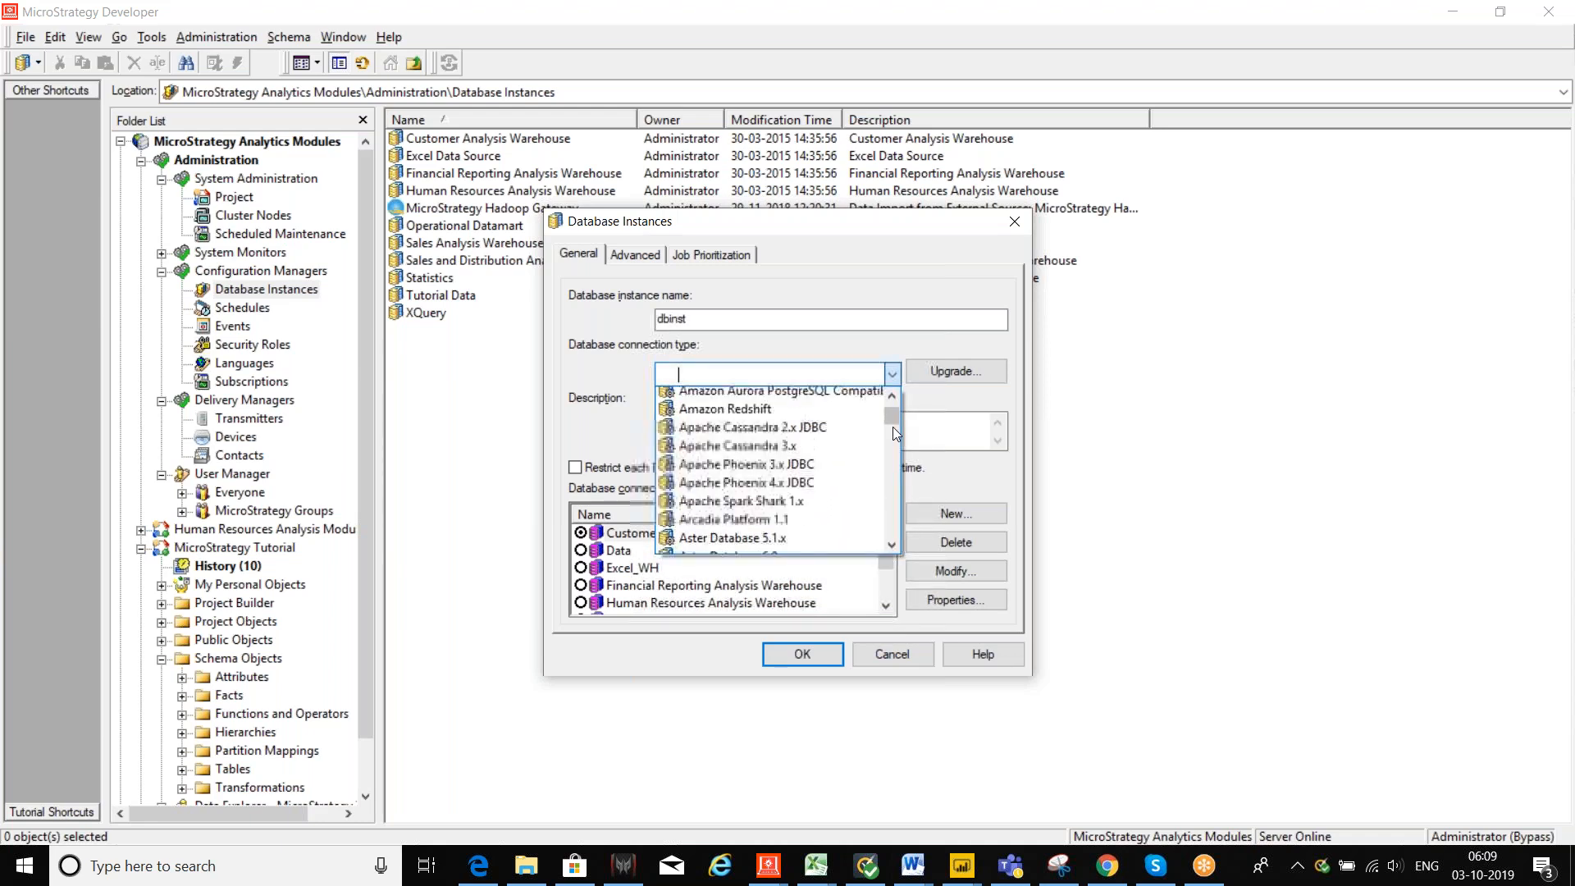
scroll(892, 426, down, 8)
scroll(892, 426, down, 8)
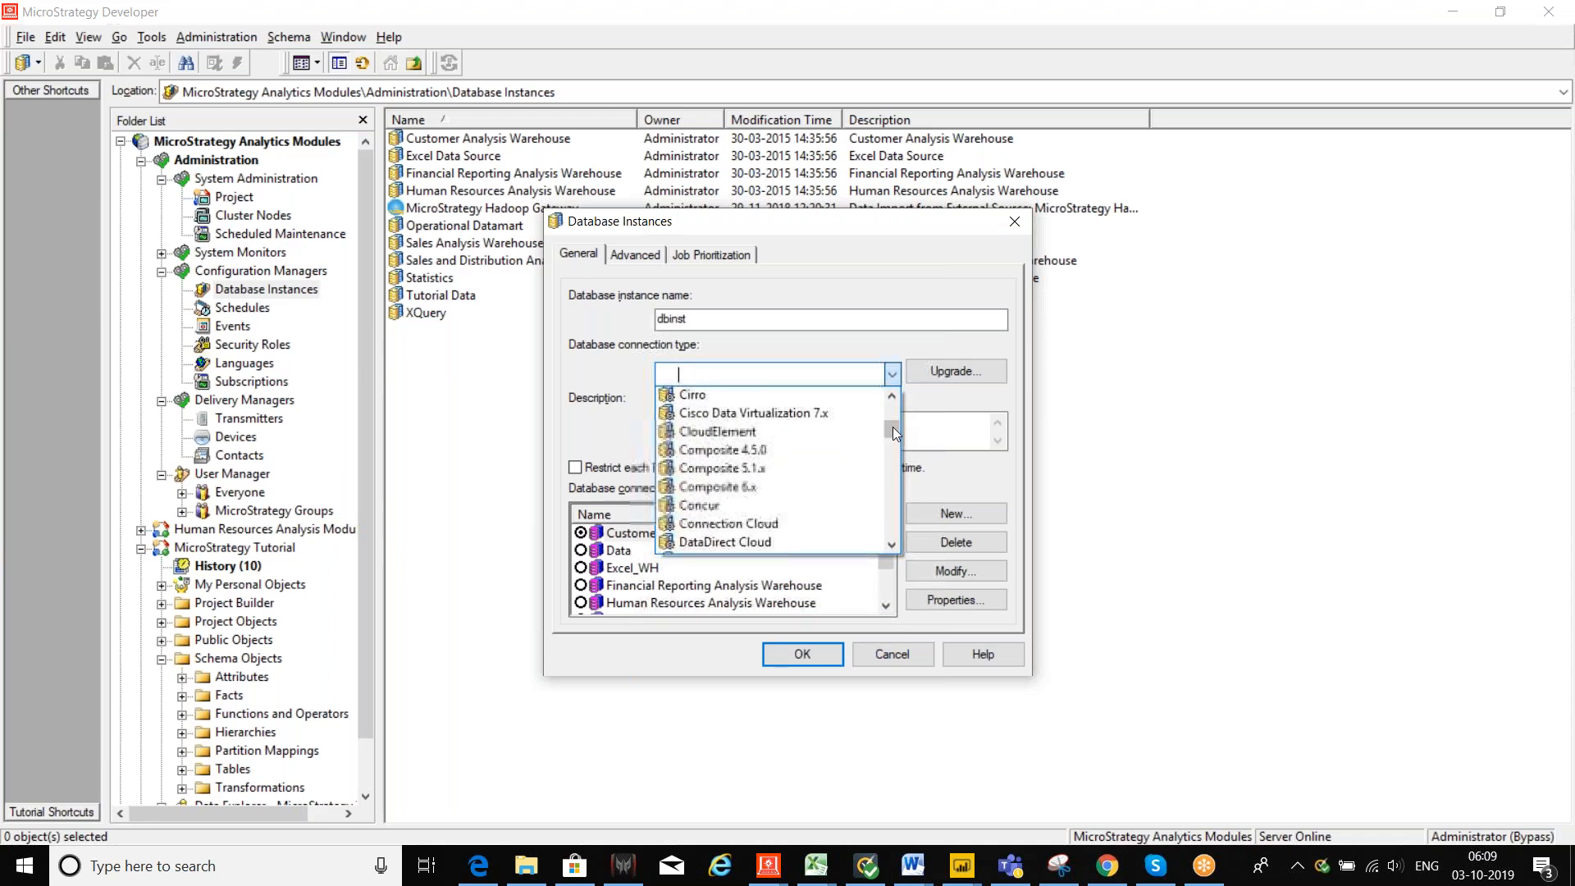
scroll(892, 427, down, 10)
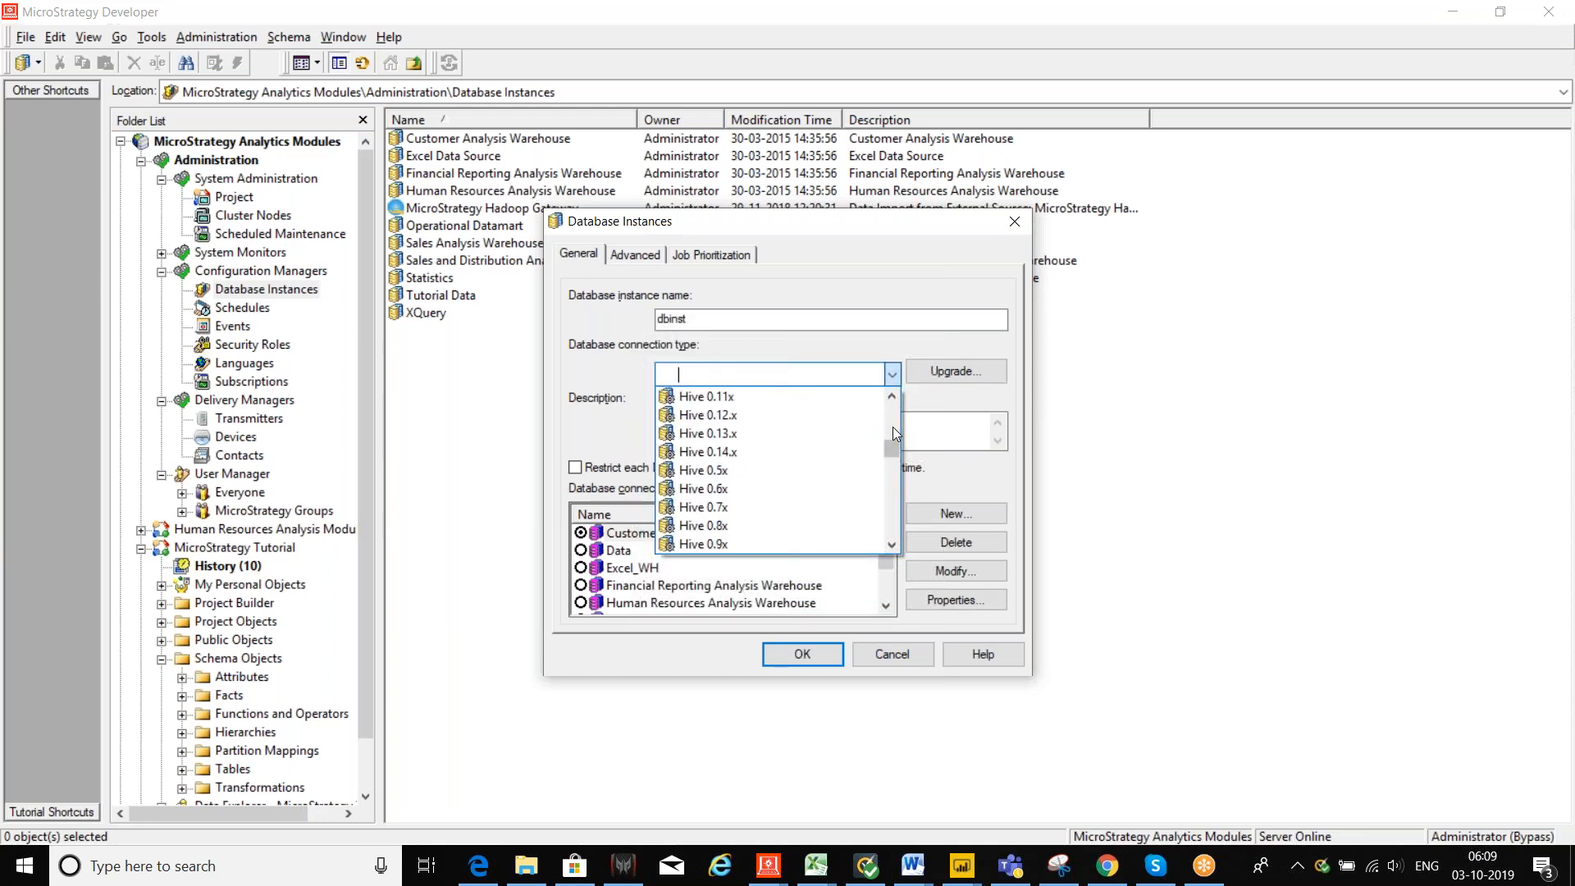
scroll(865, 463, down, 2)
scroll(865, 463, down, 9)
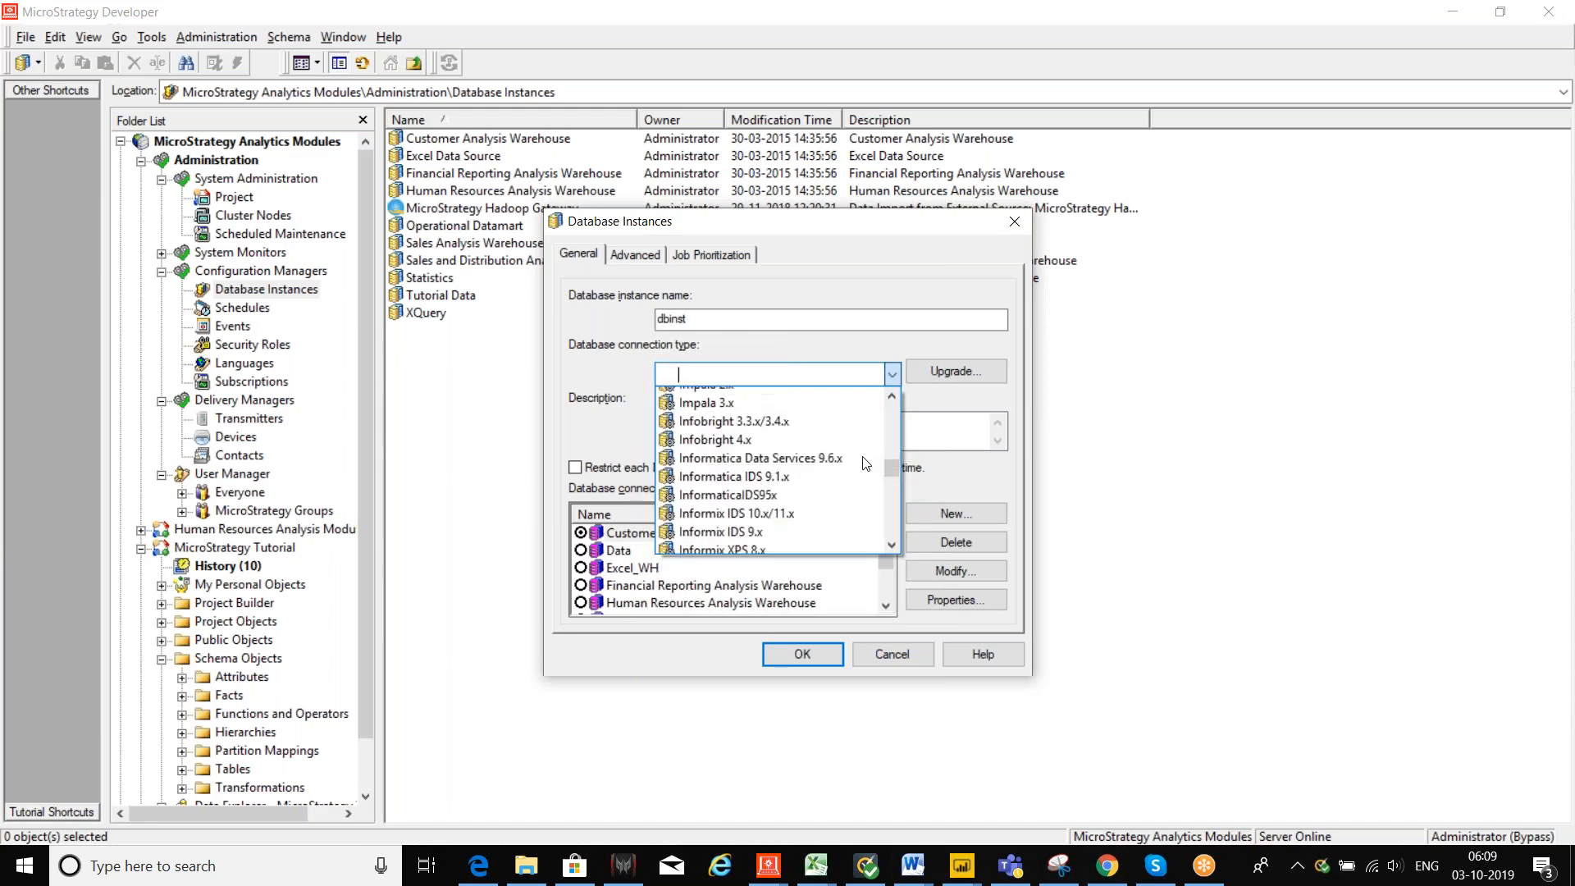
scroll(865, 463, down, 5)
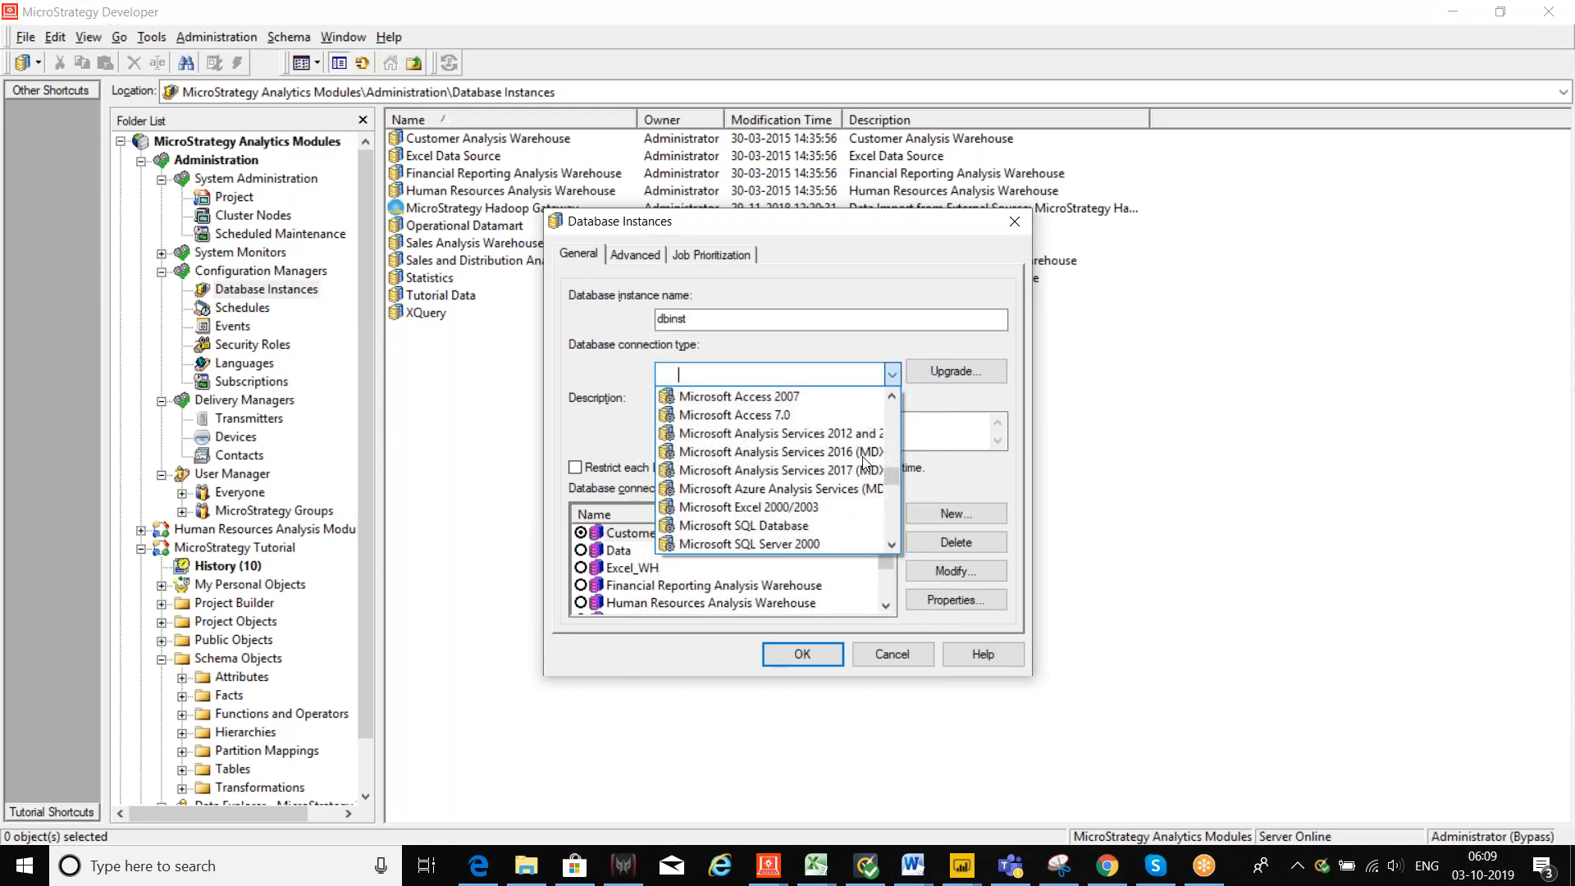
click(785, 401)
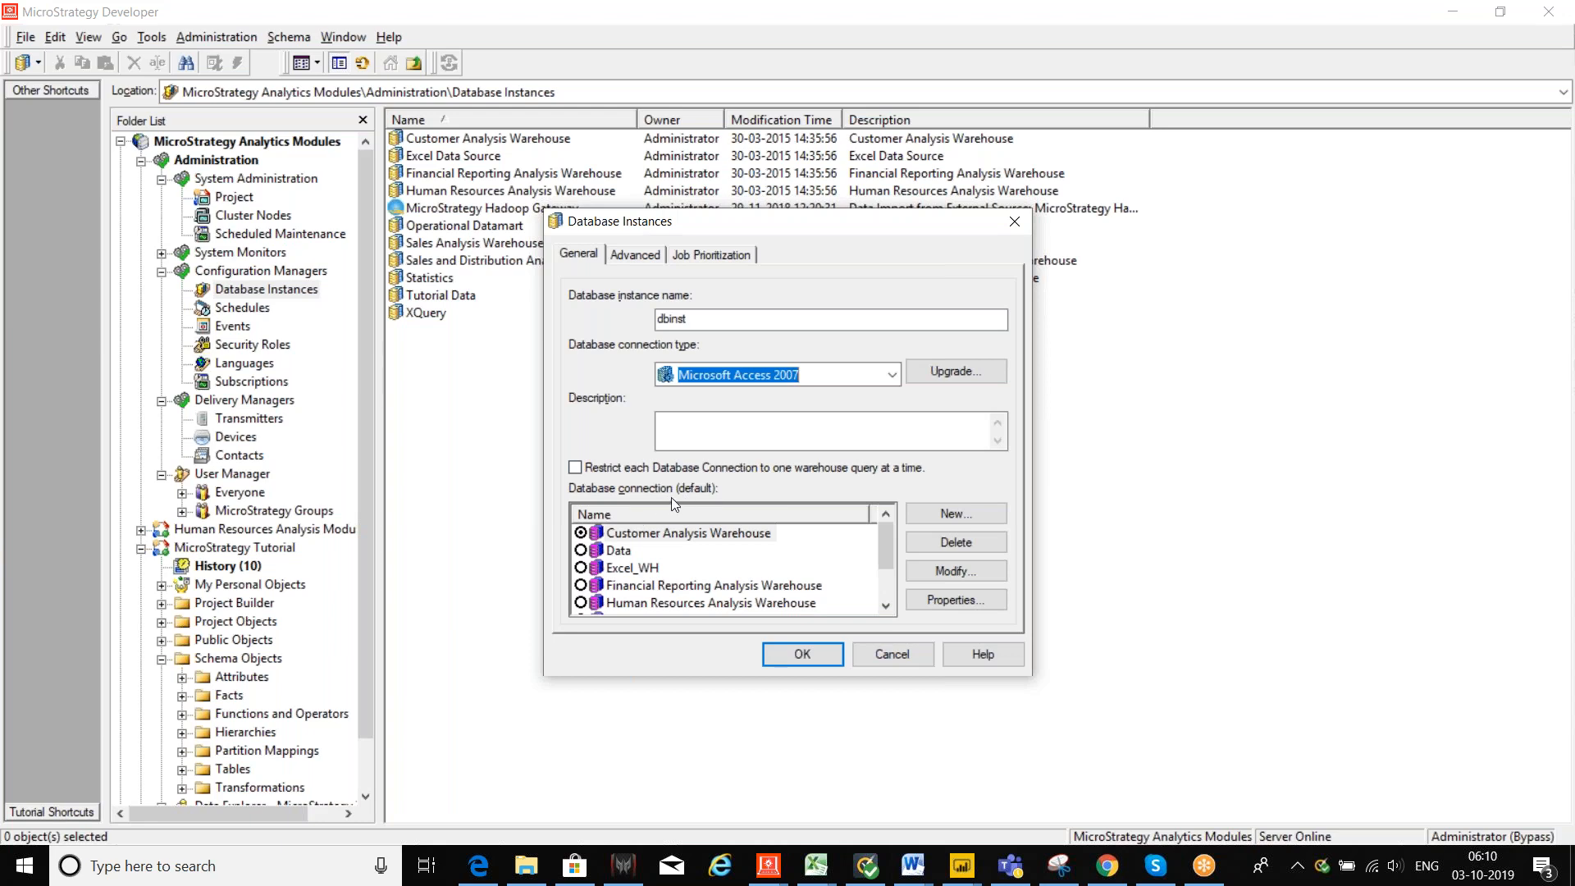
Step: Create a database connection named newConn that uses the Excel_WH ODBC data source
click(955, 513)
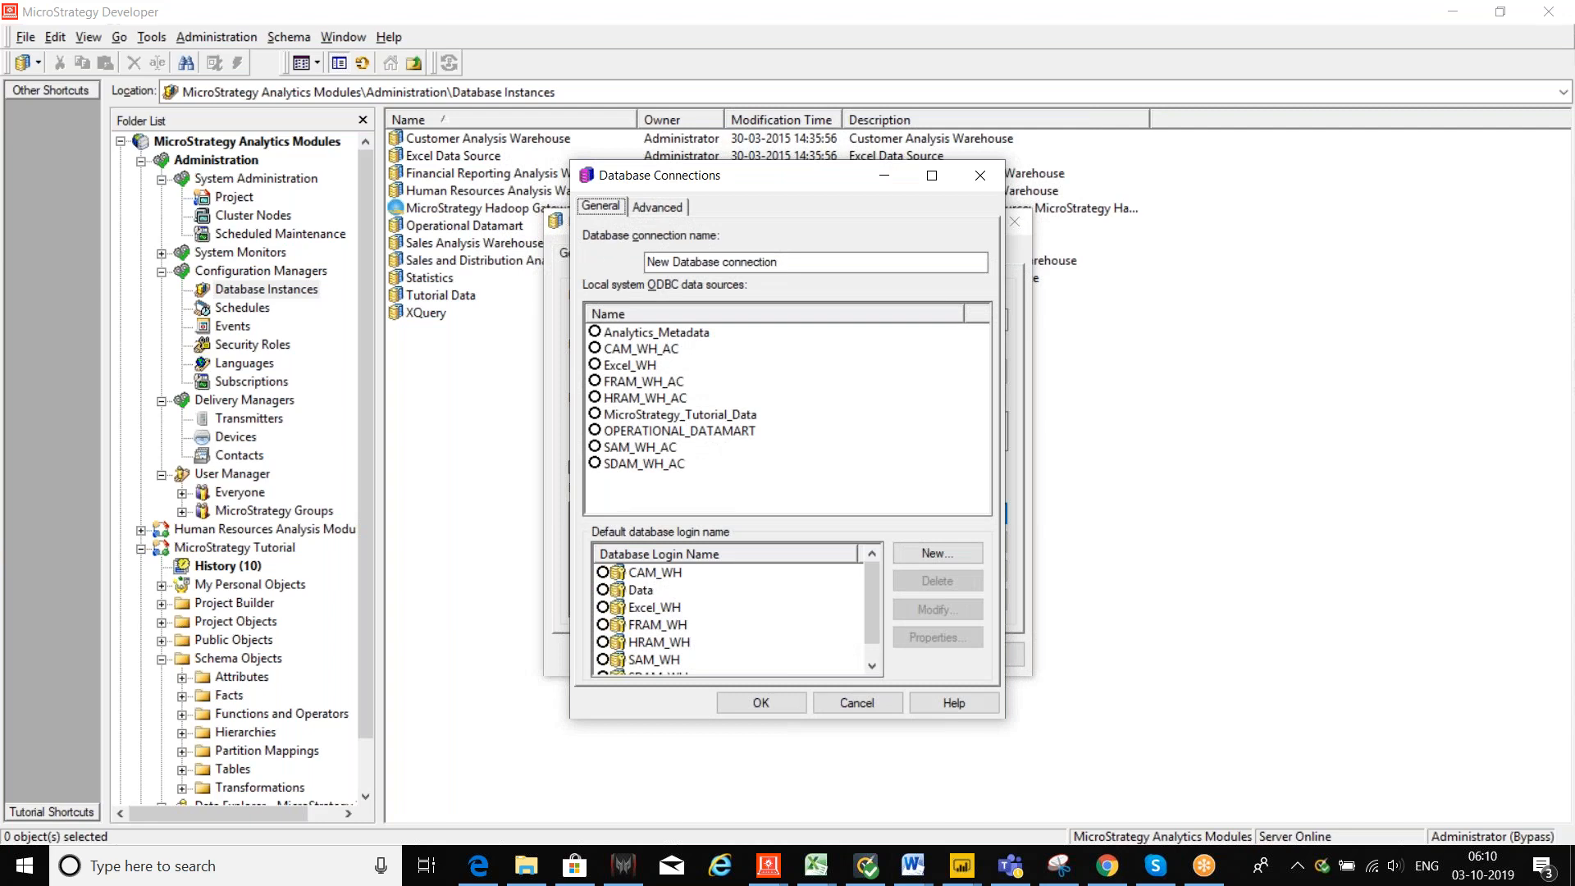
click(858, 259)
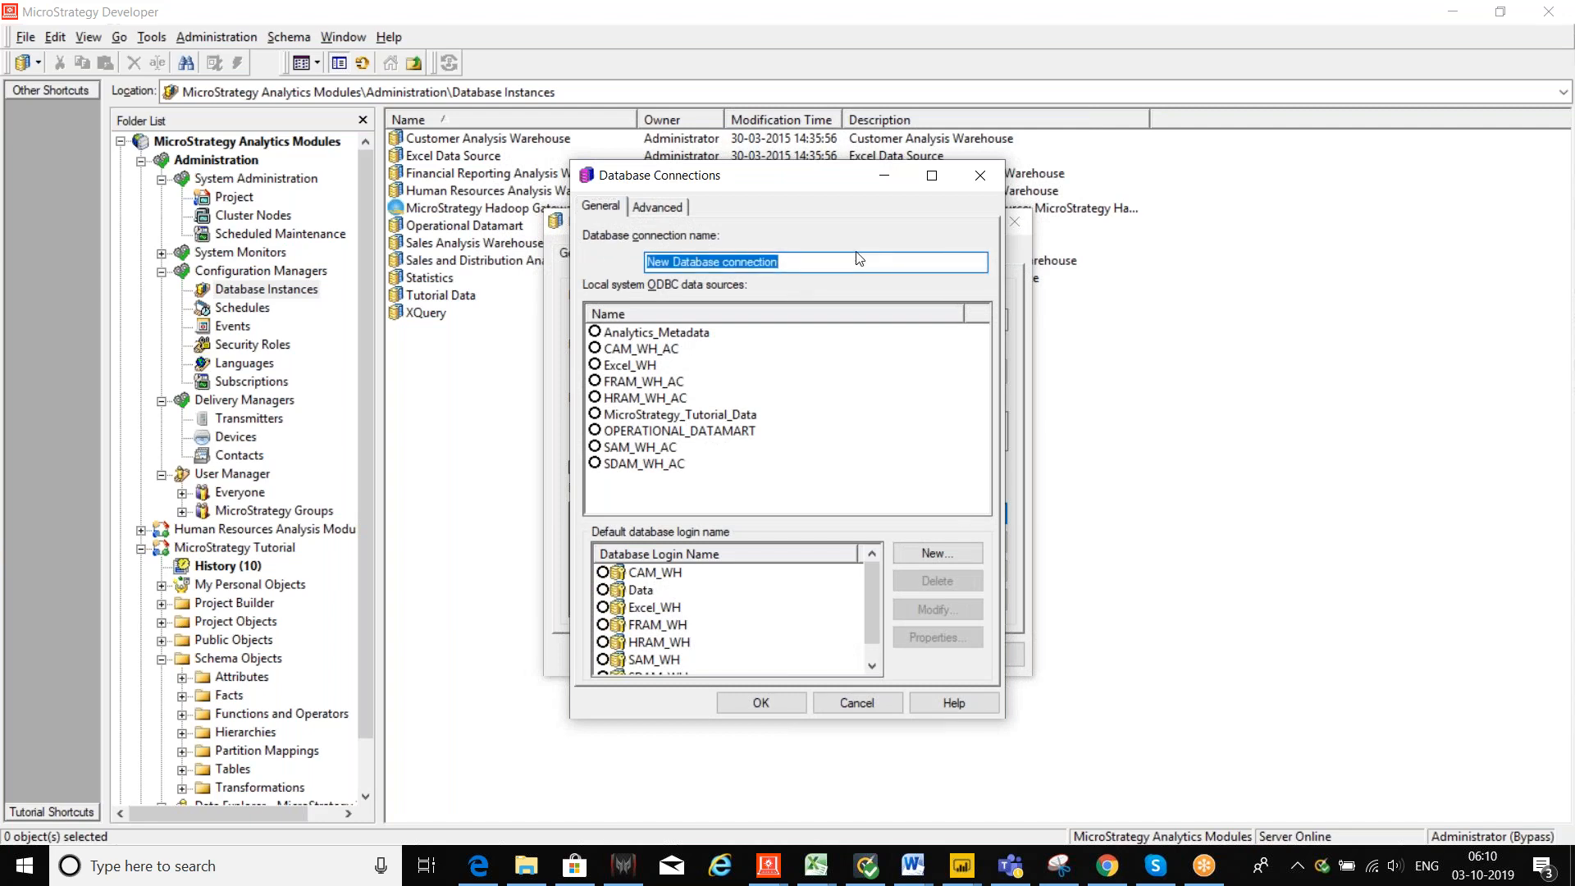
text(newConn)
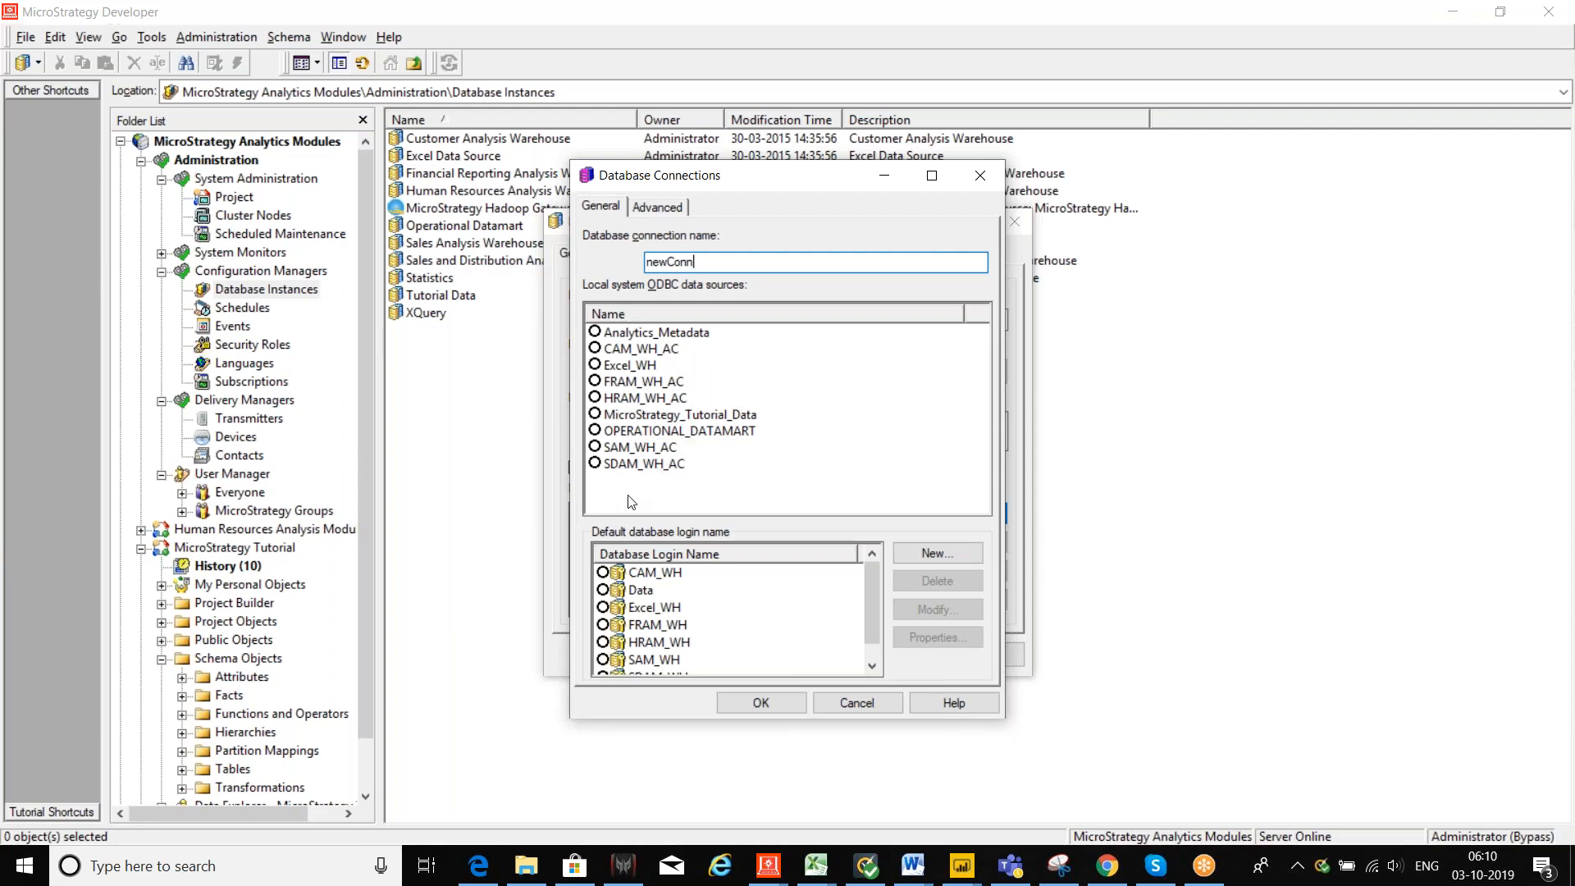
click(595, 365)
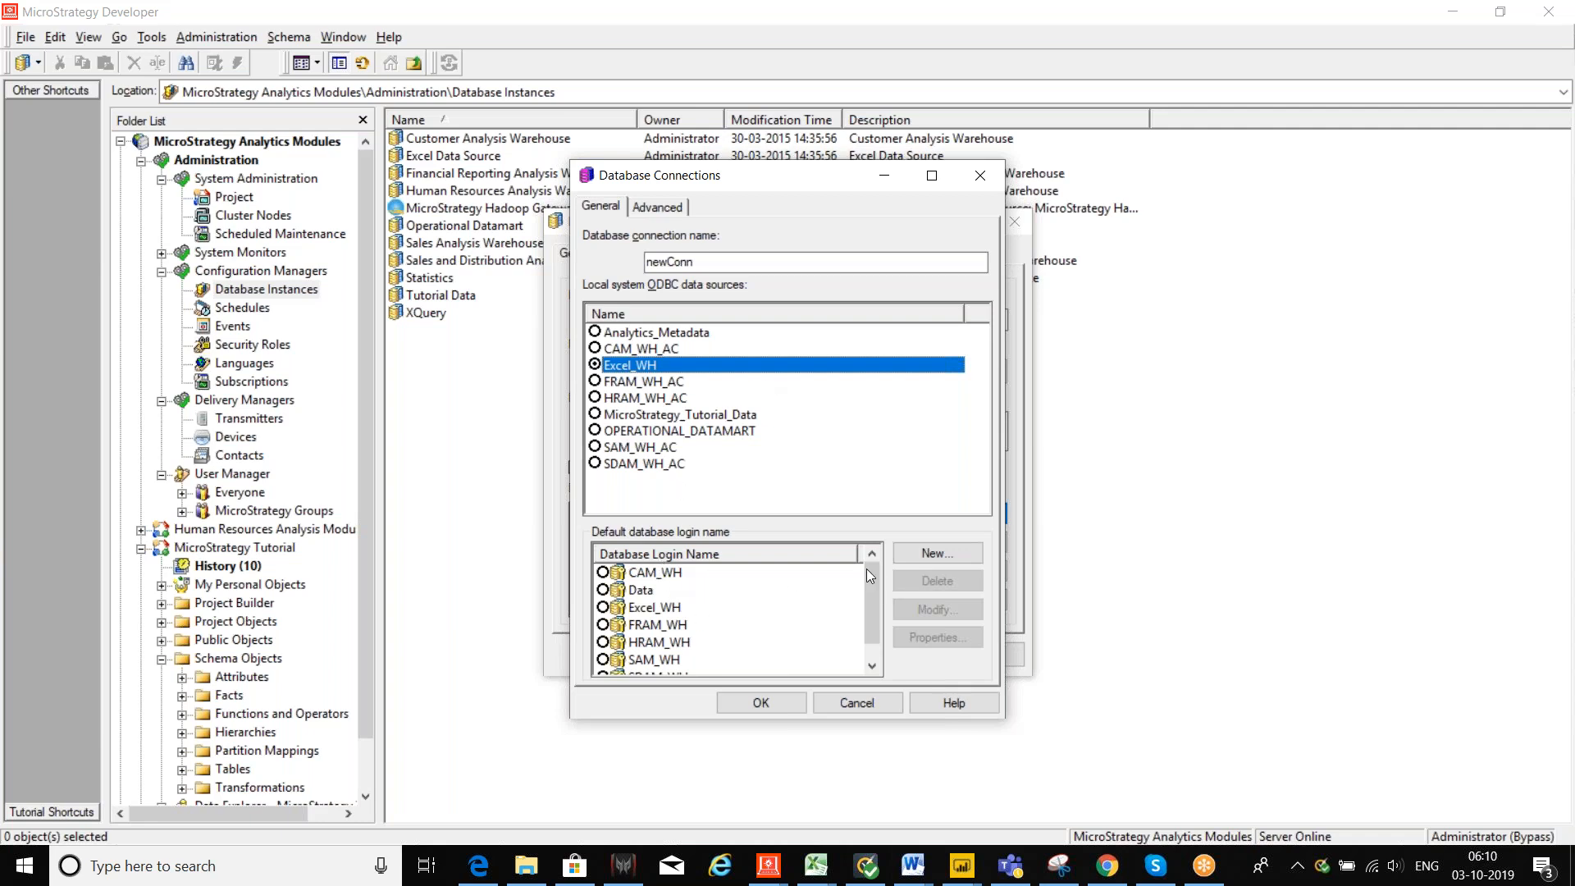
Step: Add a new database login with a login ID, then cancel the new connection
click(917, 556)
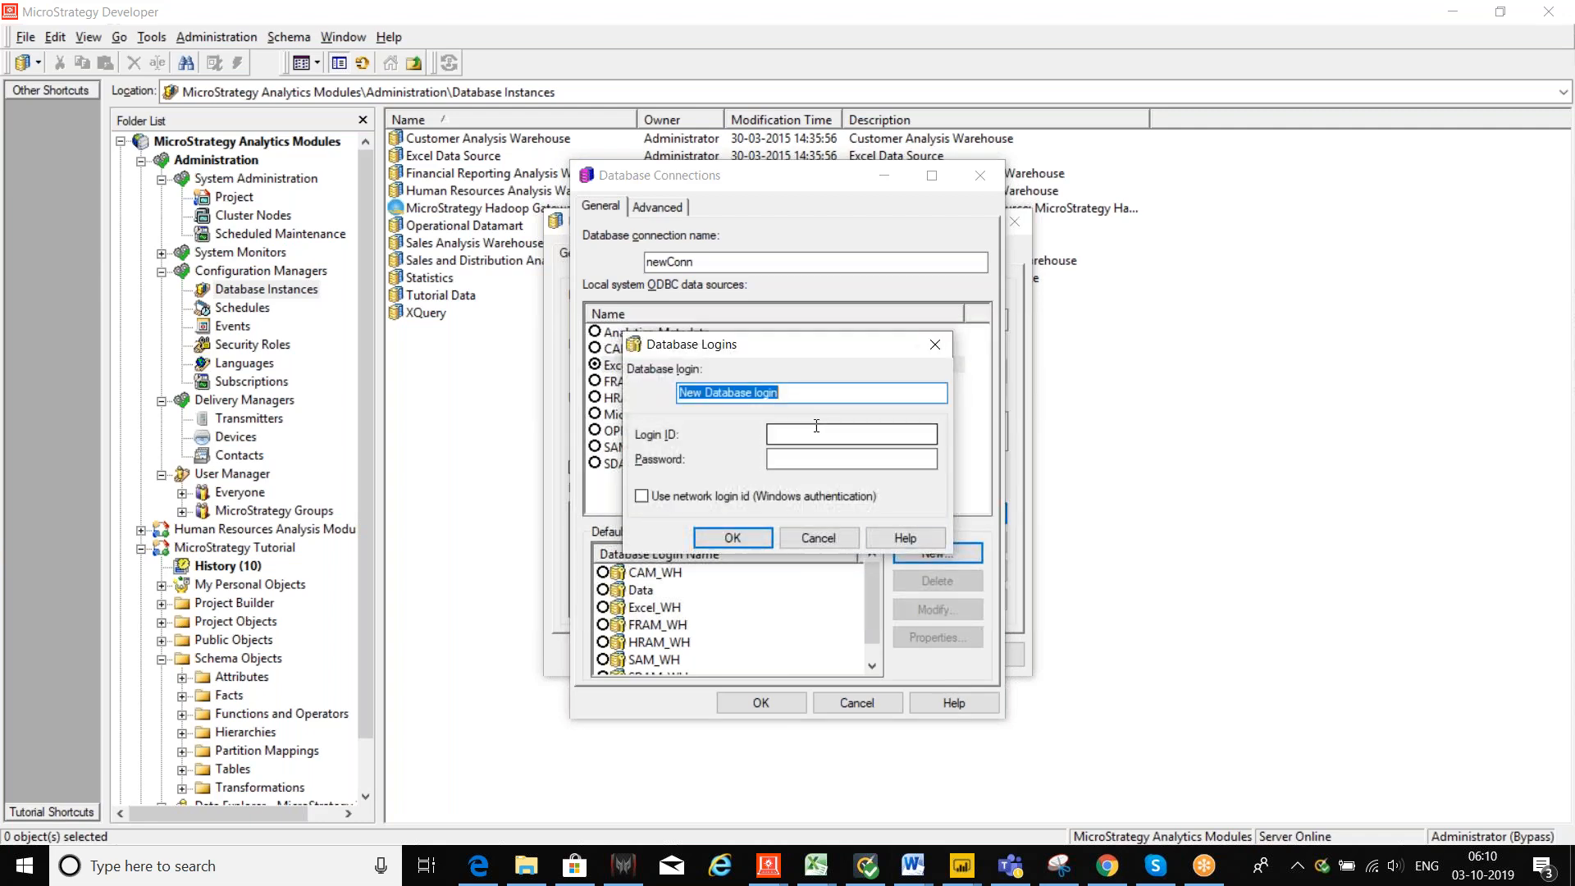
click(818, 434)
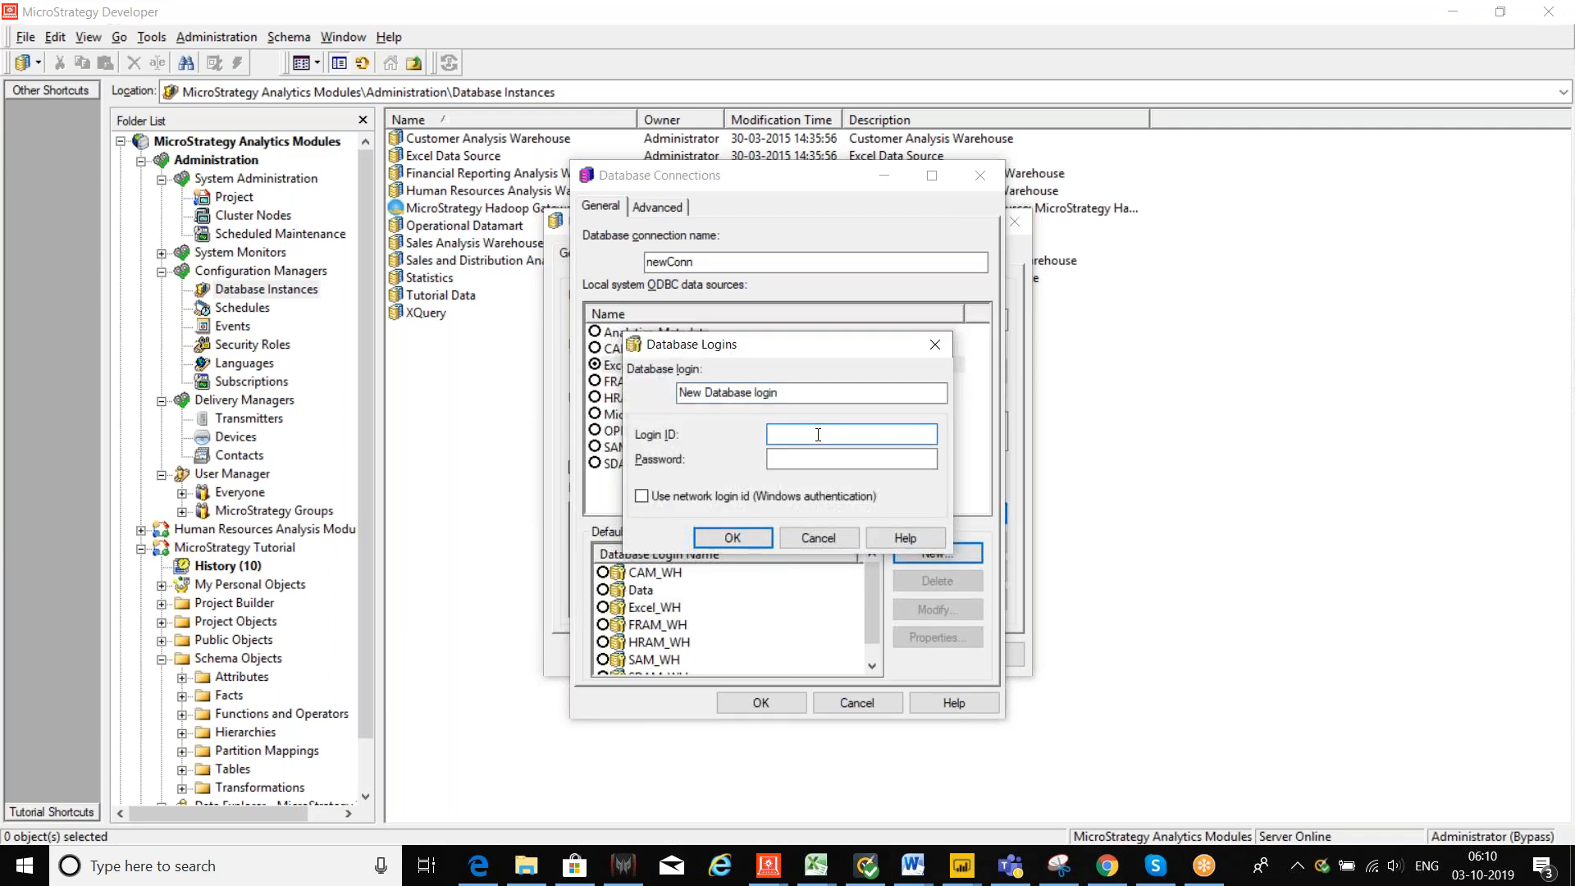
text(administarator)
key(shift+Tab)
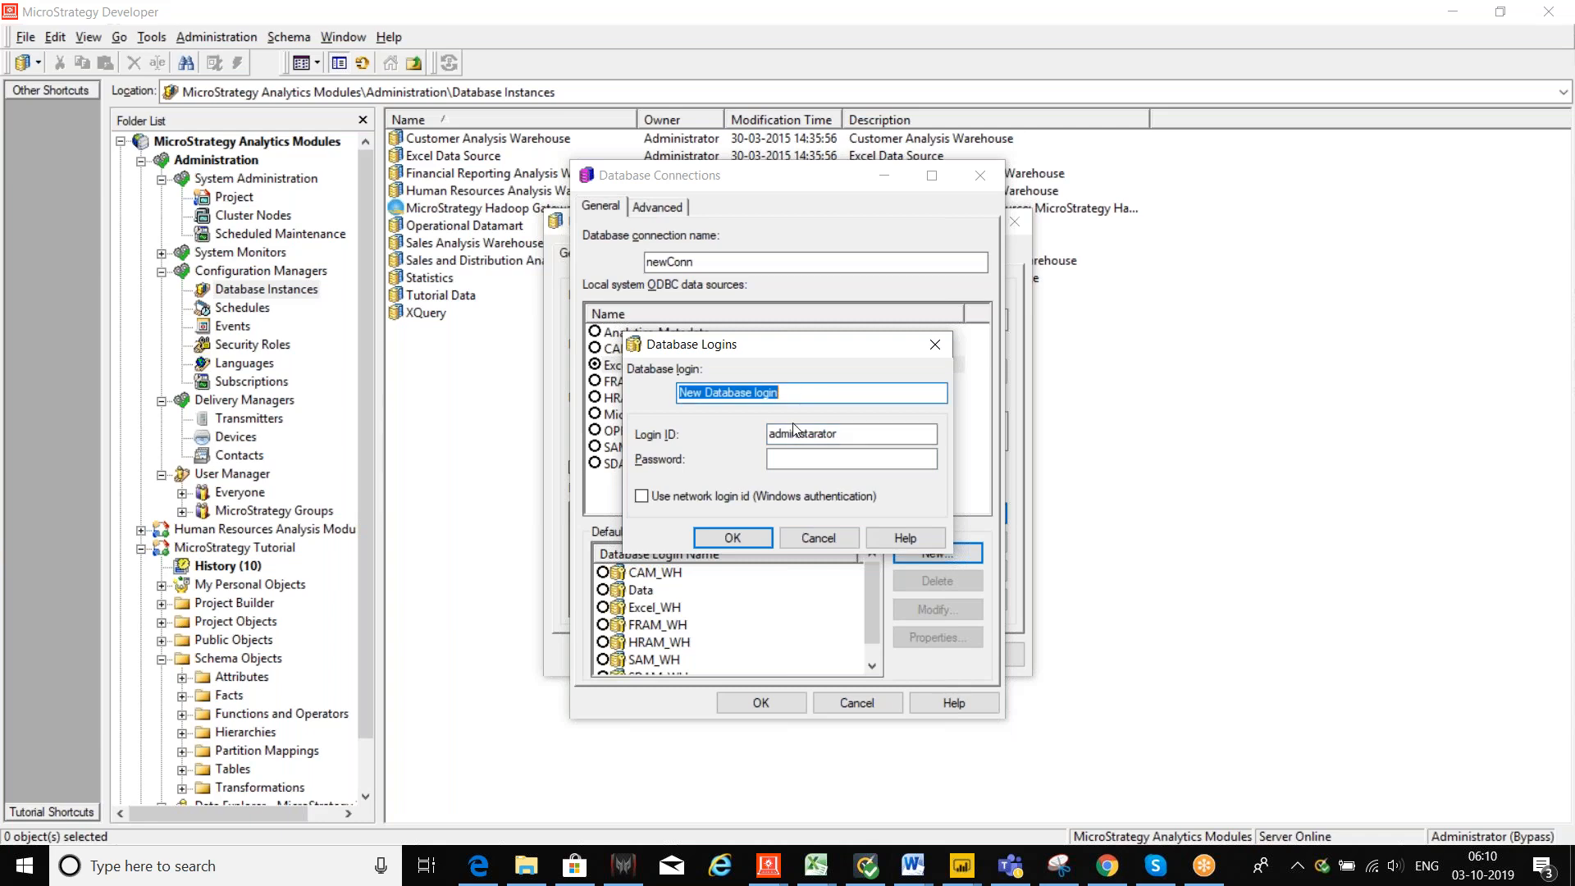
click(755, 539)
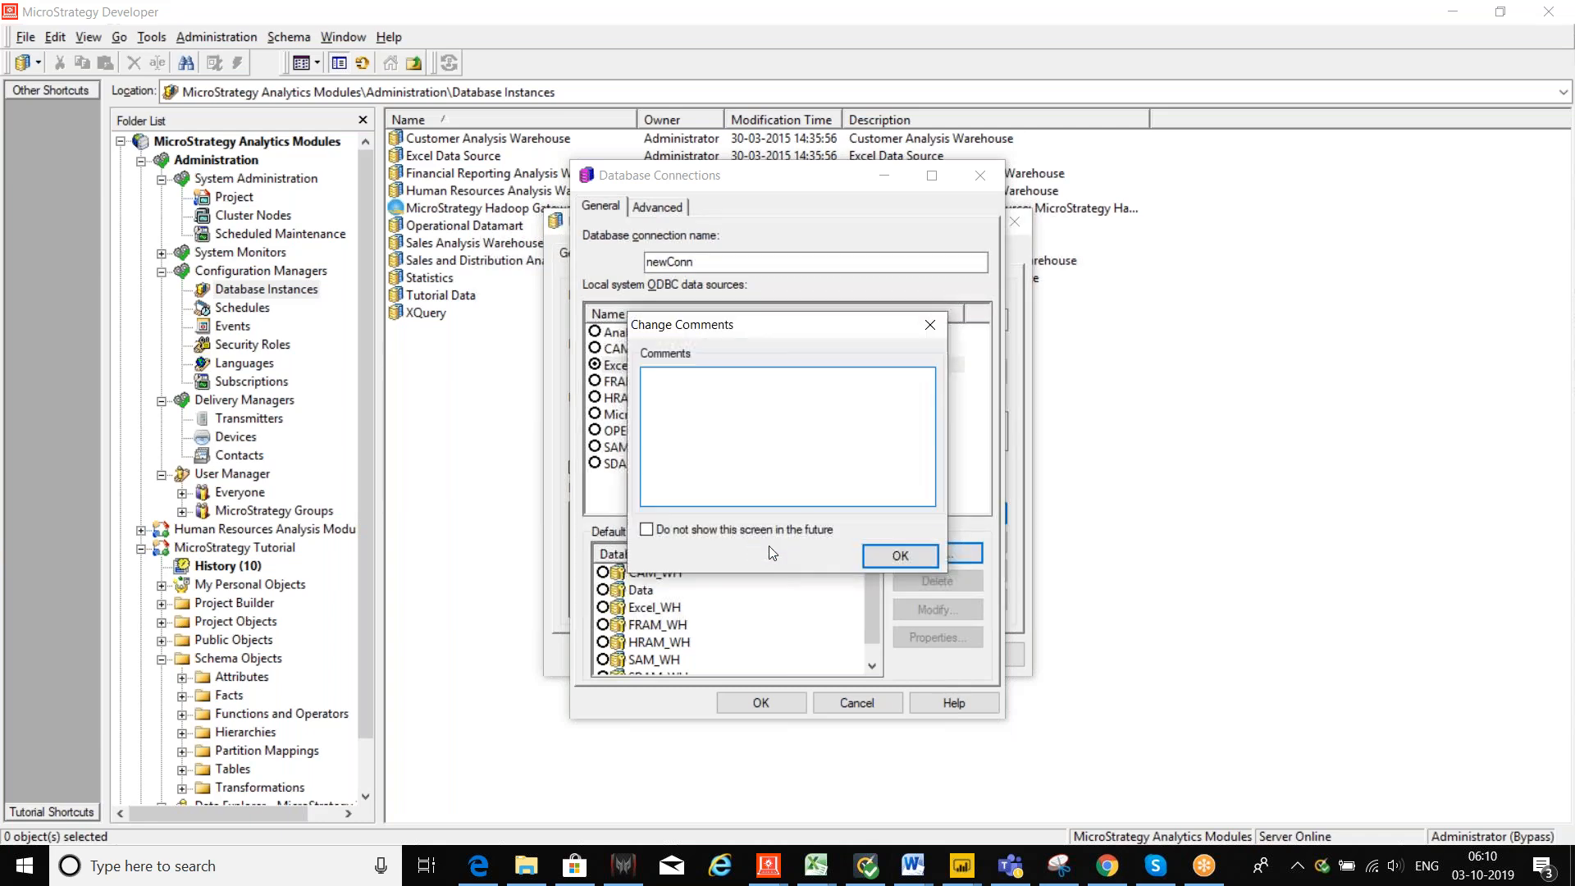
click(901, 555)
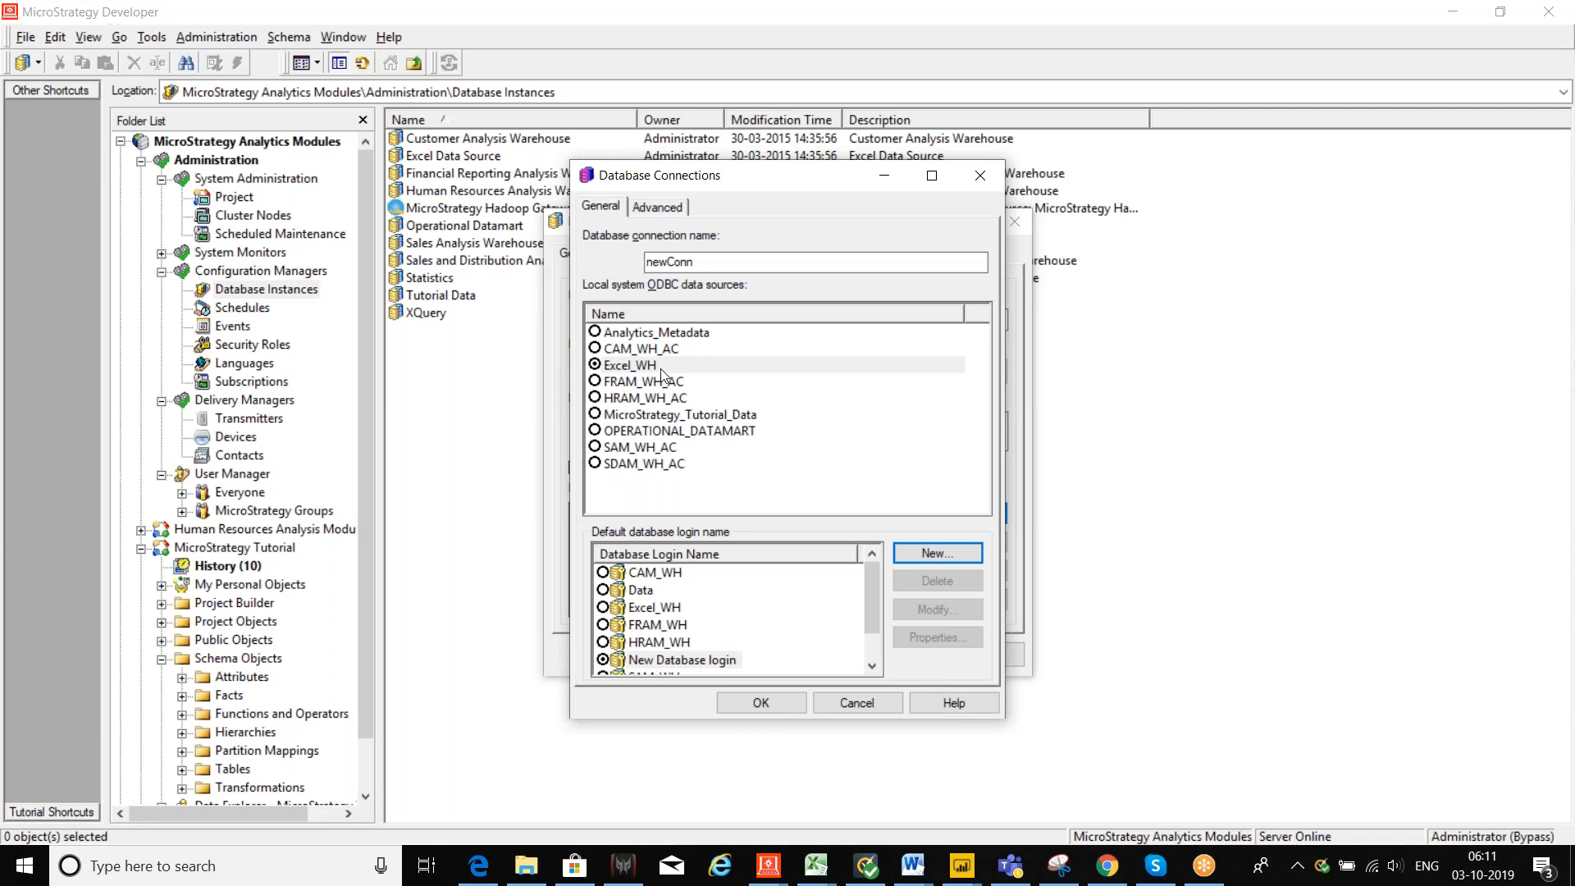
click(864, 709)
Step: Cancel the dbinst setup, select Tutorial Data, then open the MicroStrategy Tutorial project
click(894, 654)
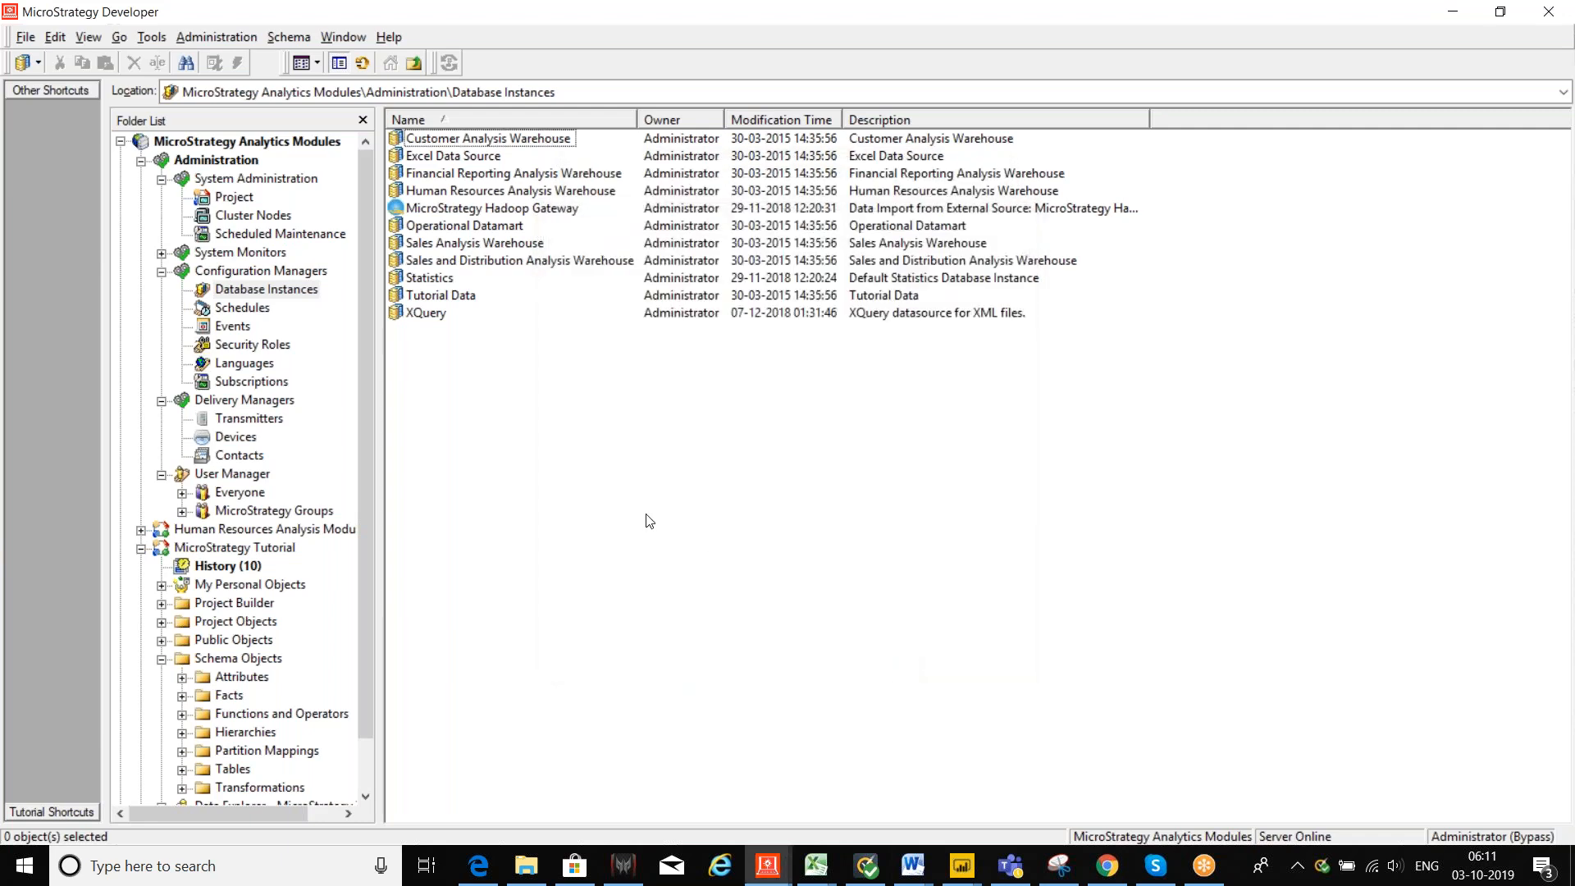
click(432, 296)
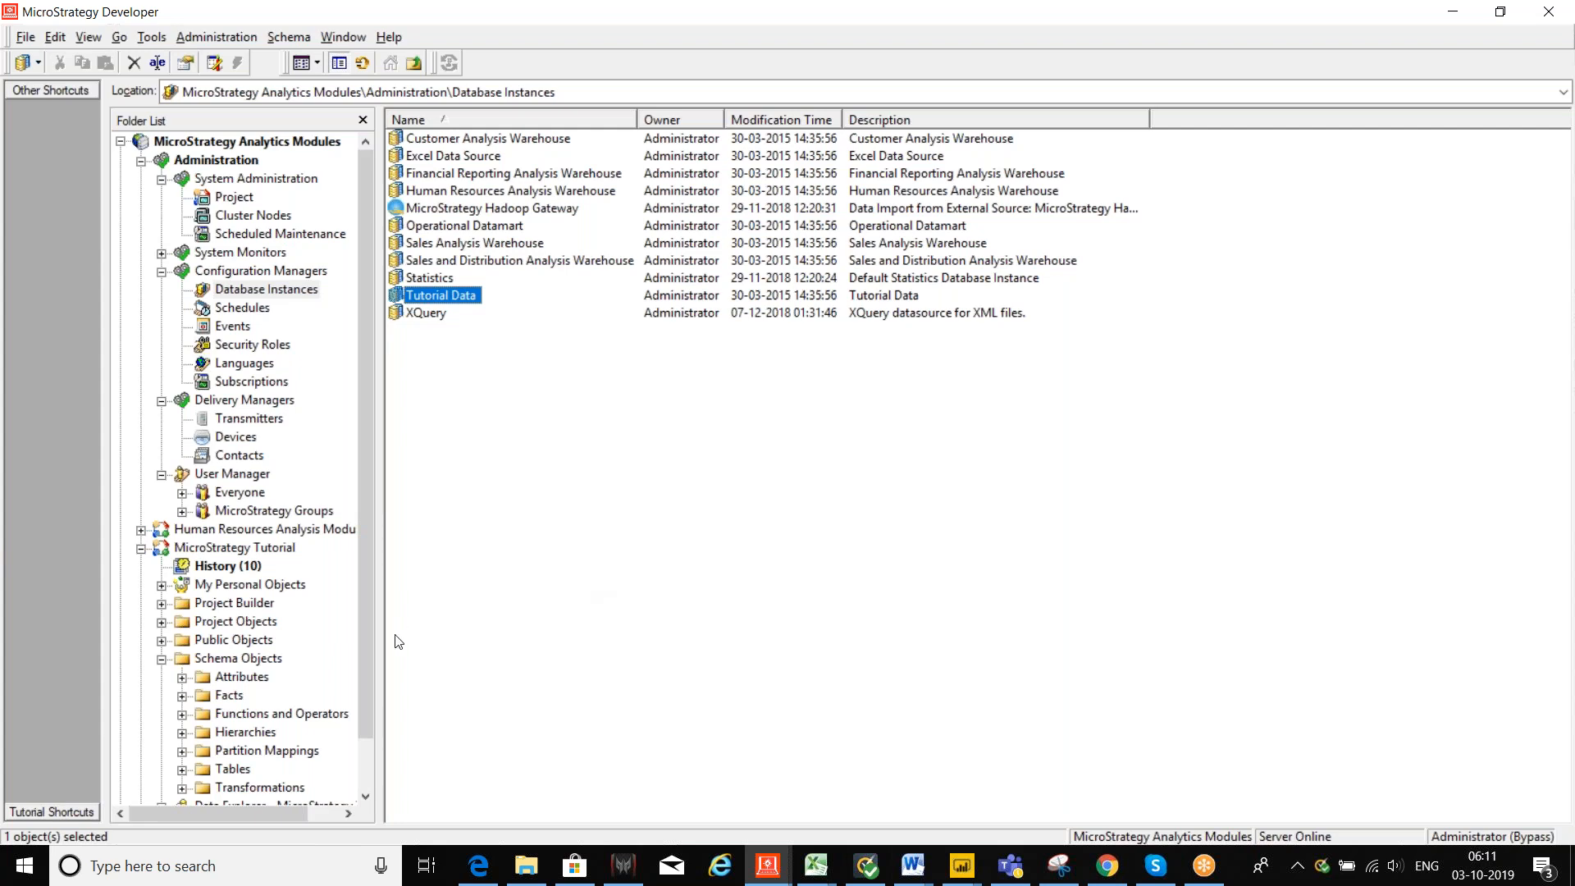
click(225, 41)
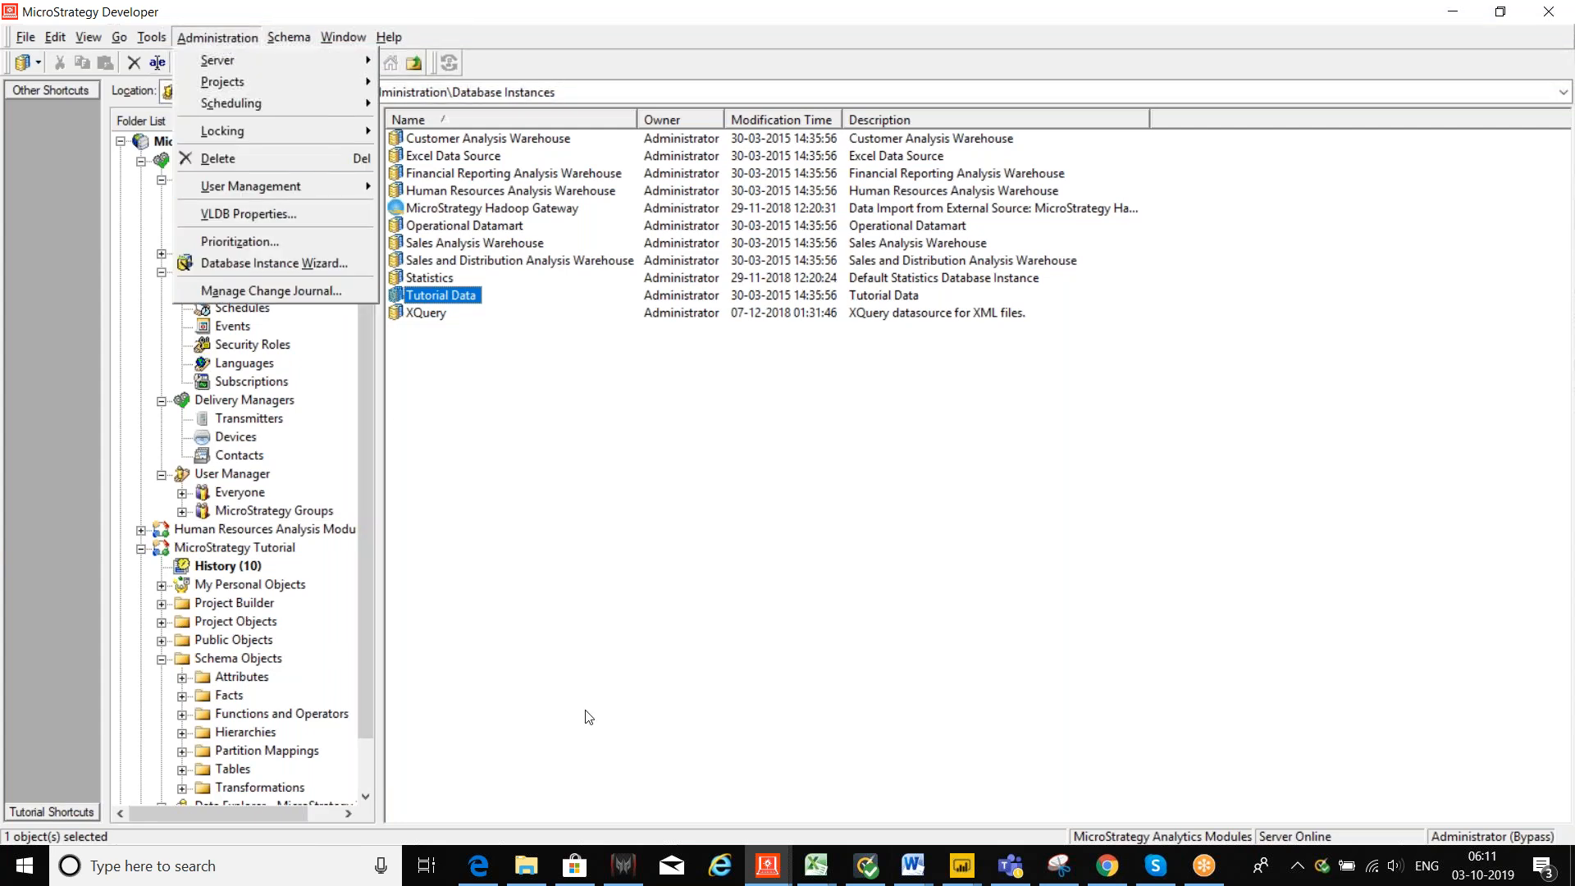
click(523, 699)
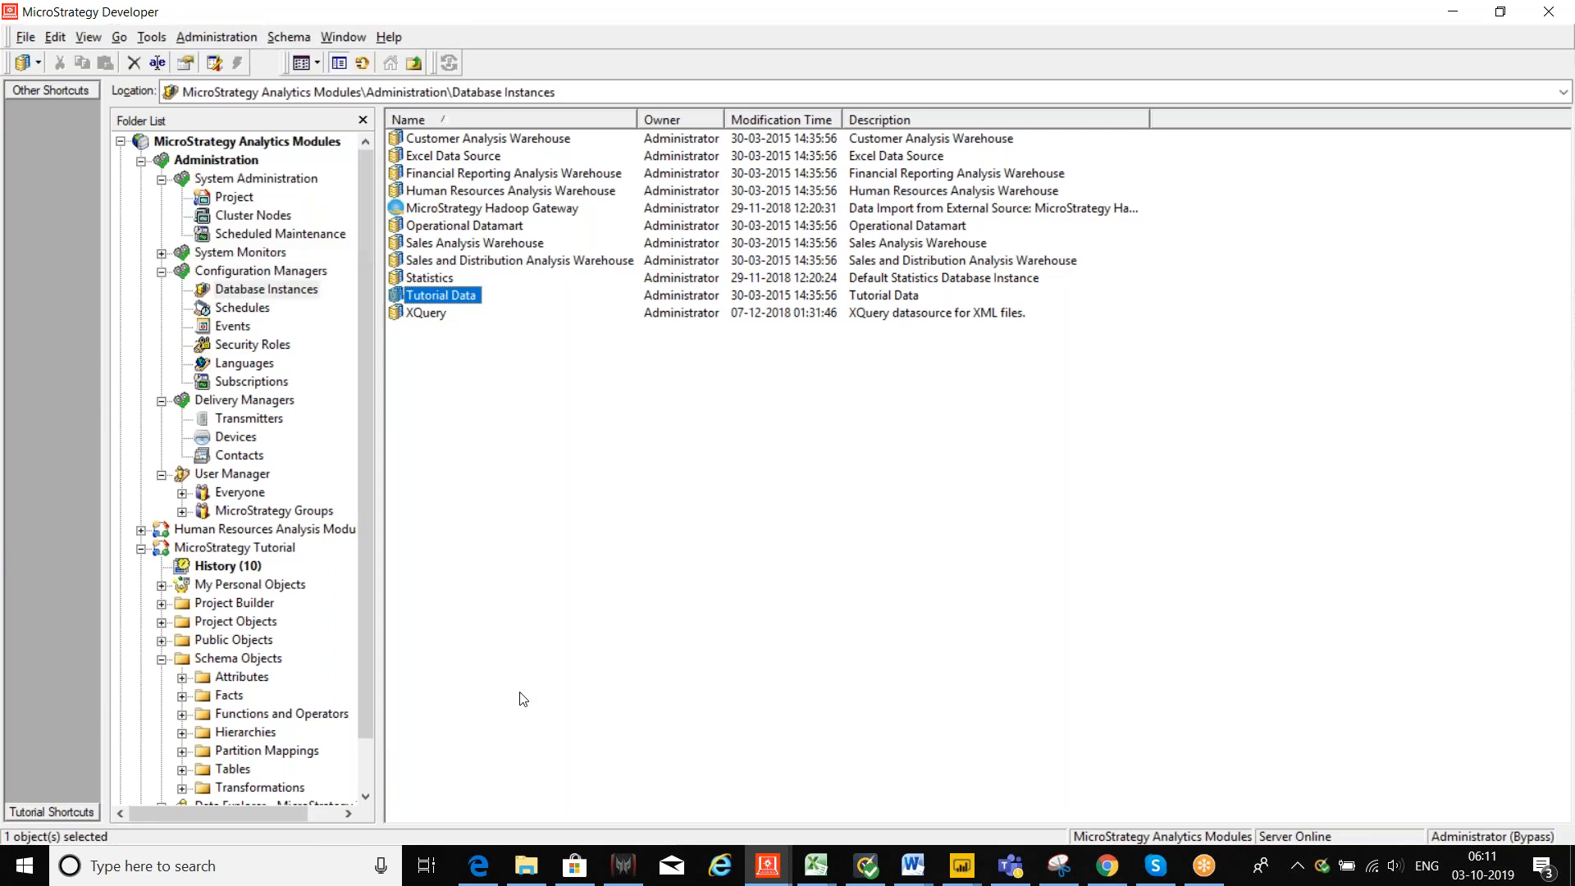
click(287, 554)
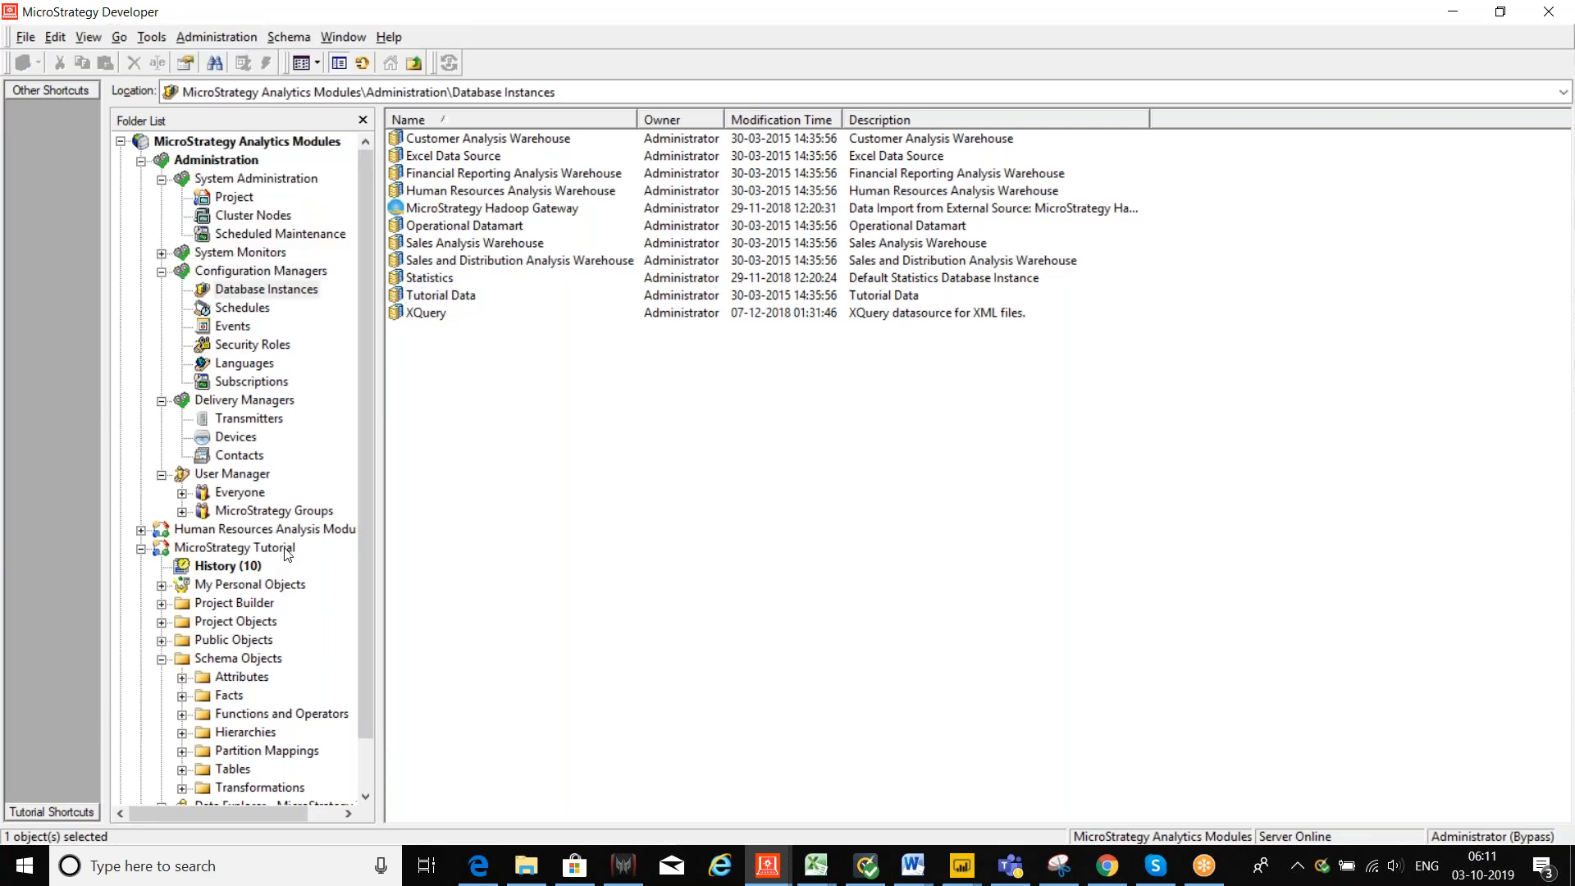
click(287, 555)
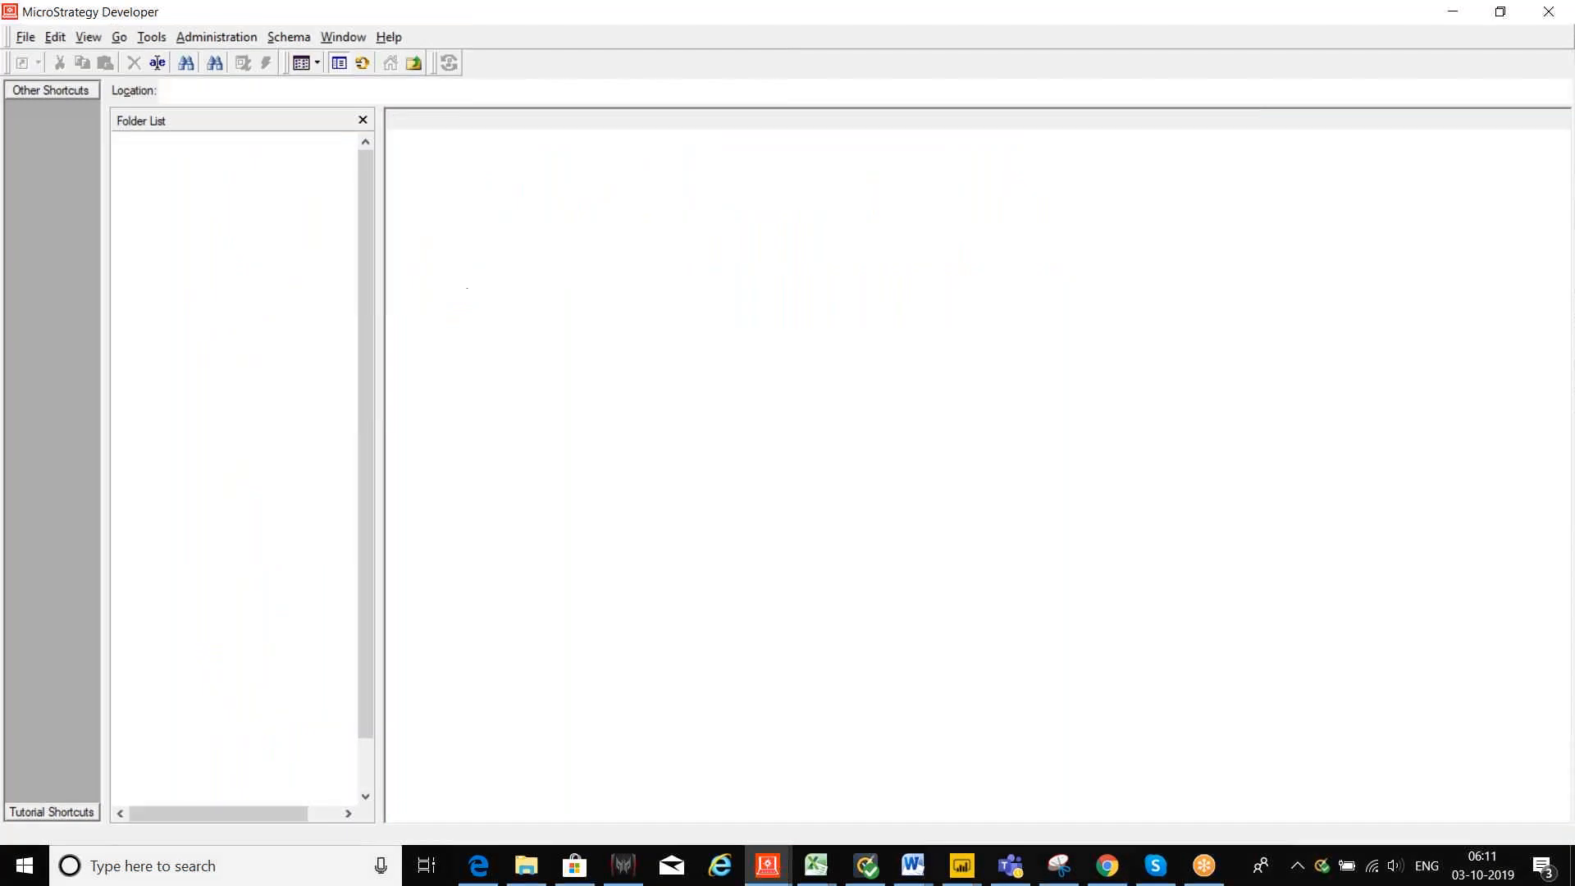
Step: Launch Architect on the Tutorial project from the Schema menu in Edit mode
click(288, 37)
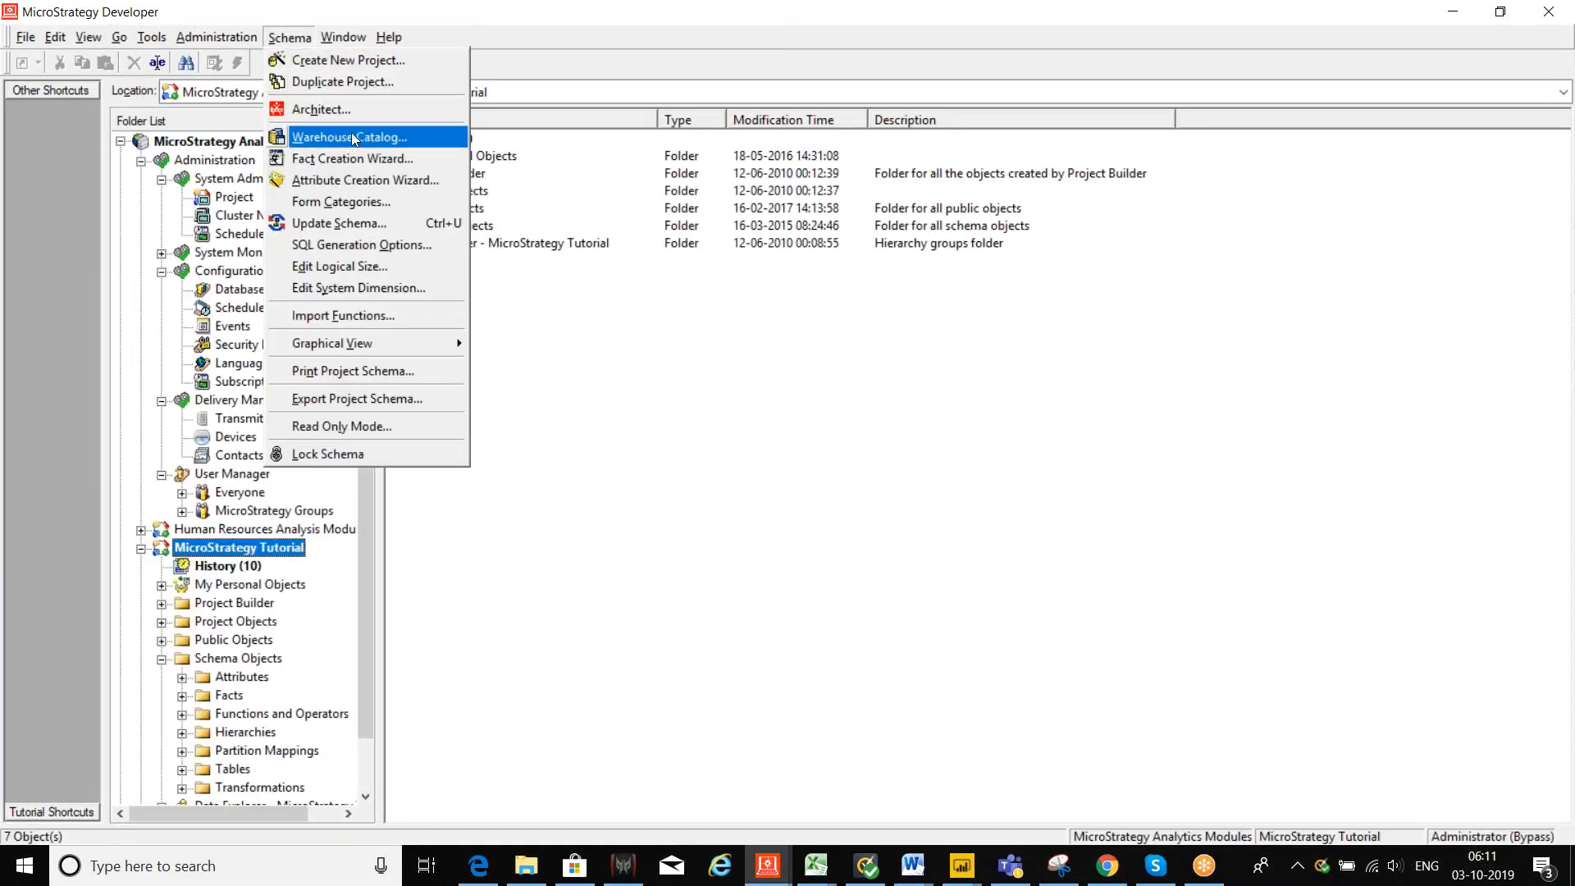
click(317, 110)
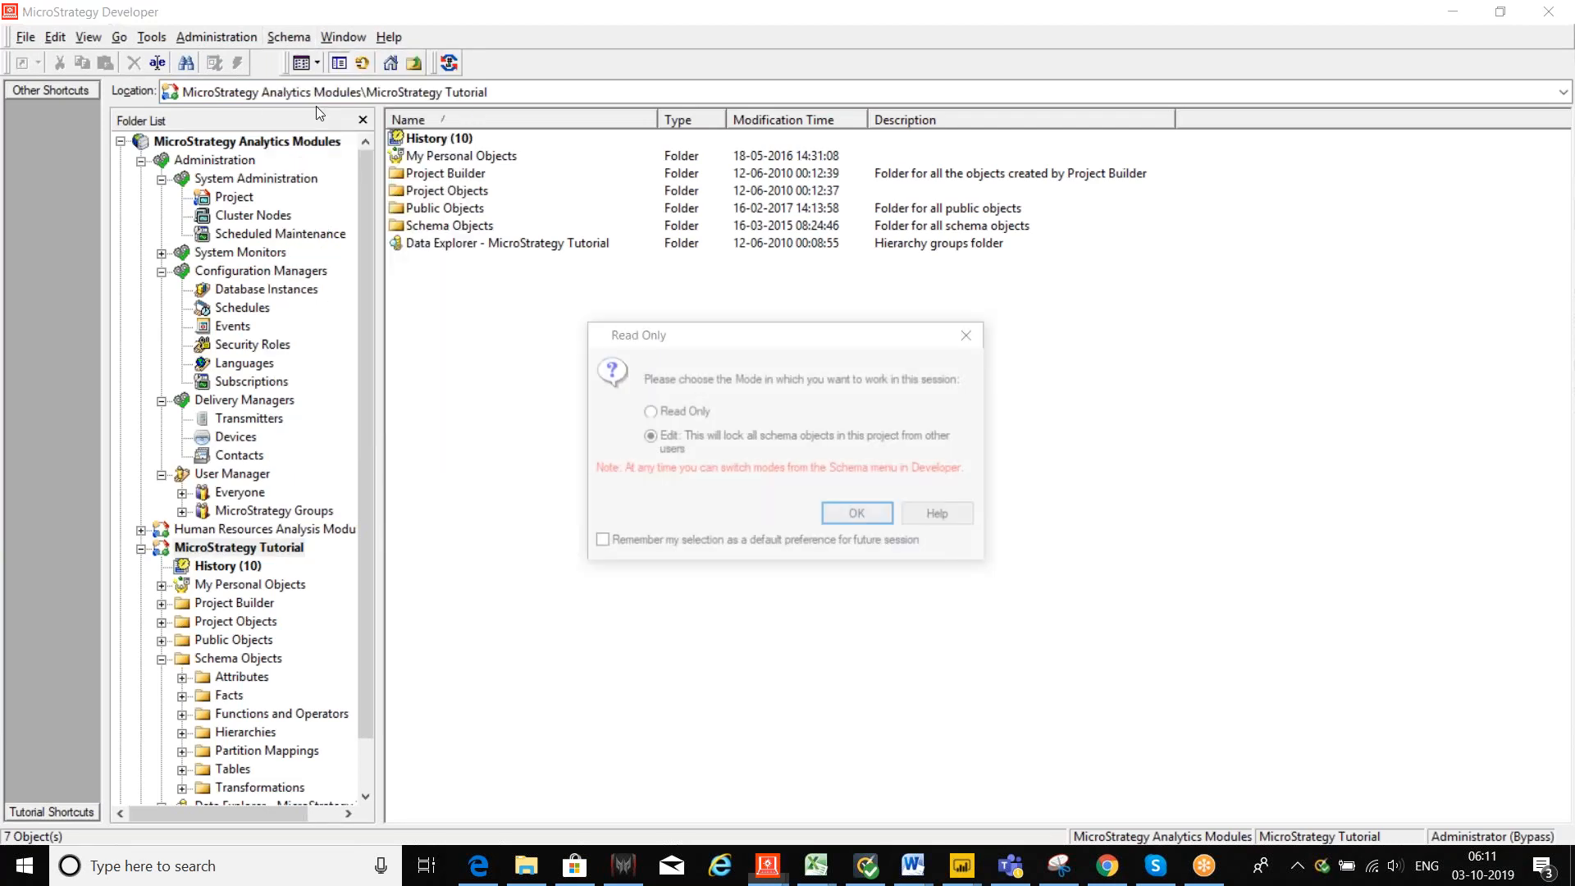
click(836, 525)
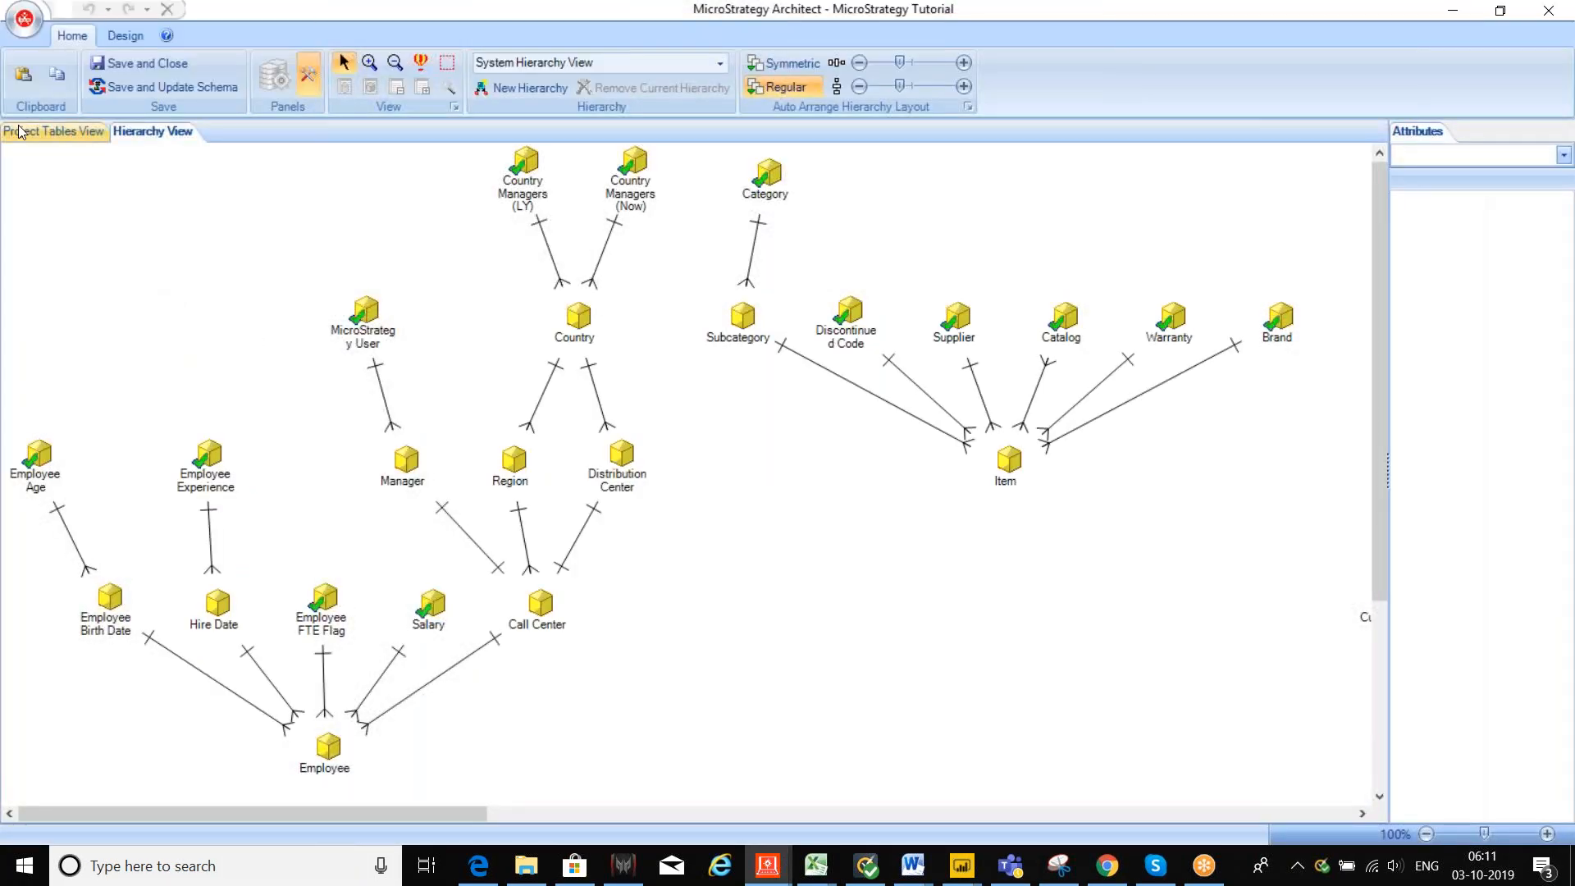
click(25, 132)
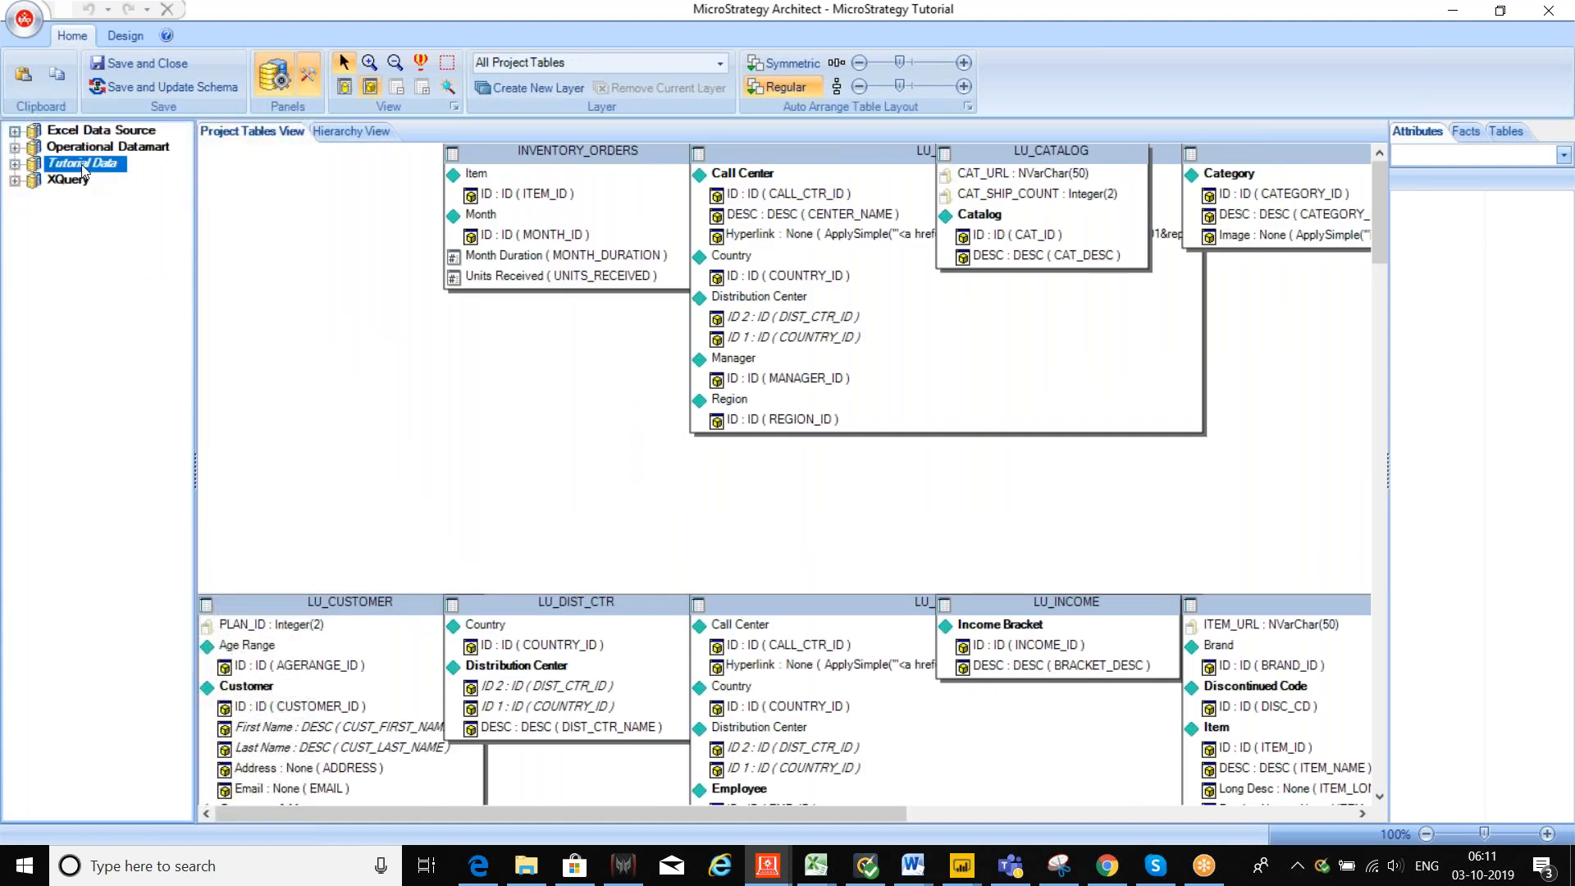
click(15, 165)
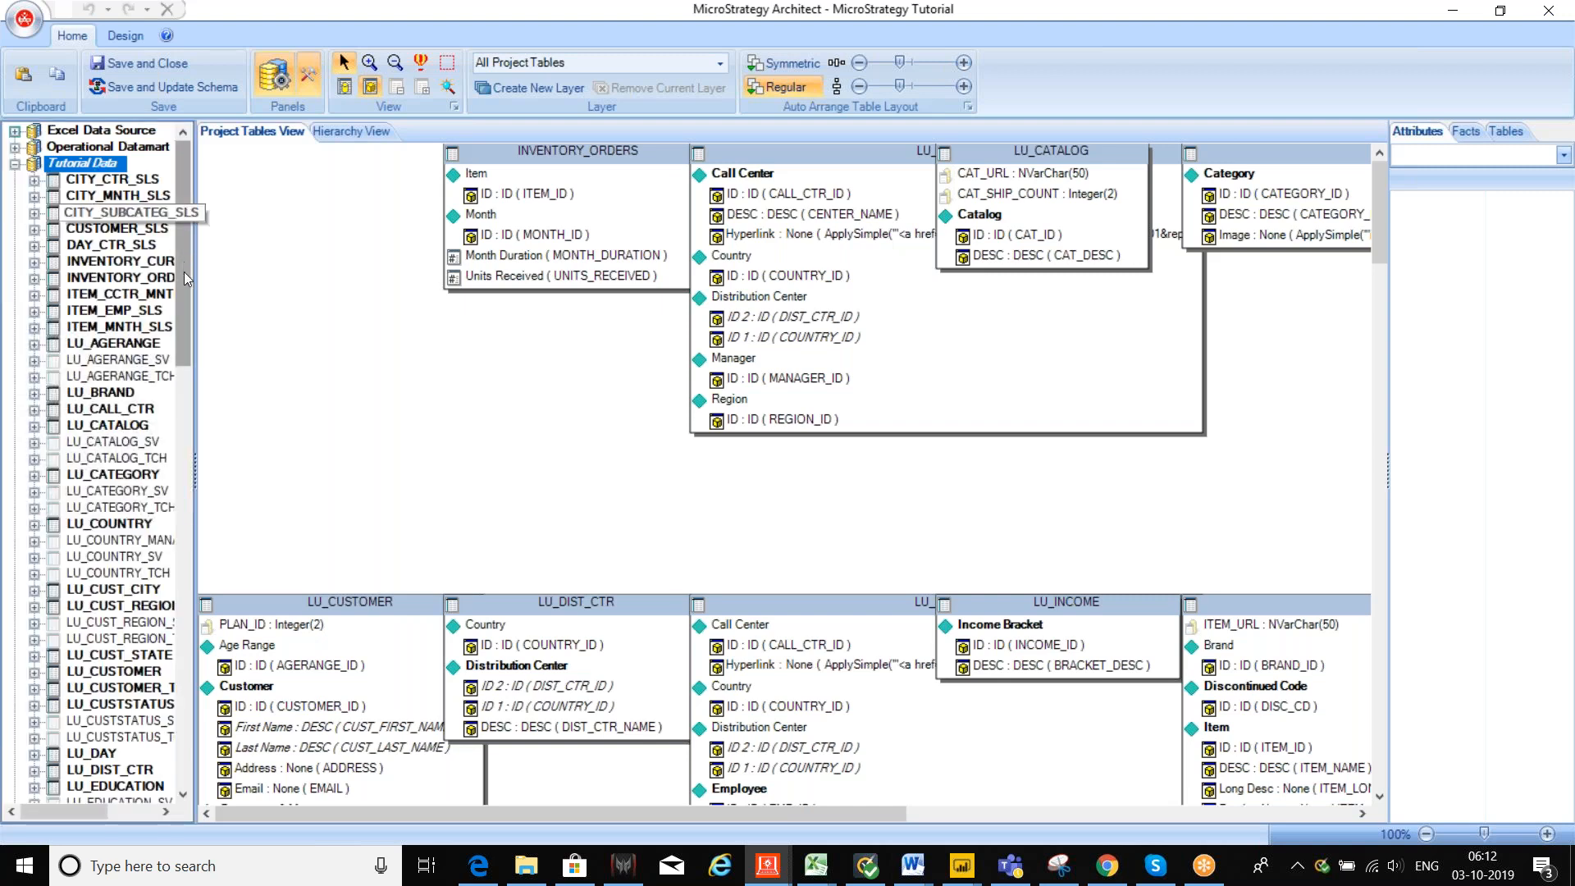
drag(184, 273, 179, 736)
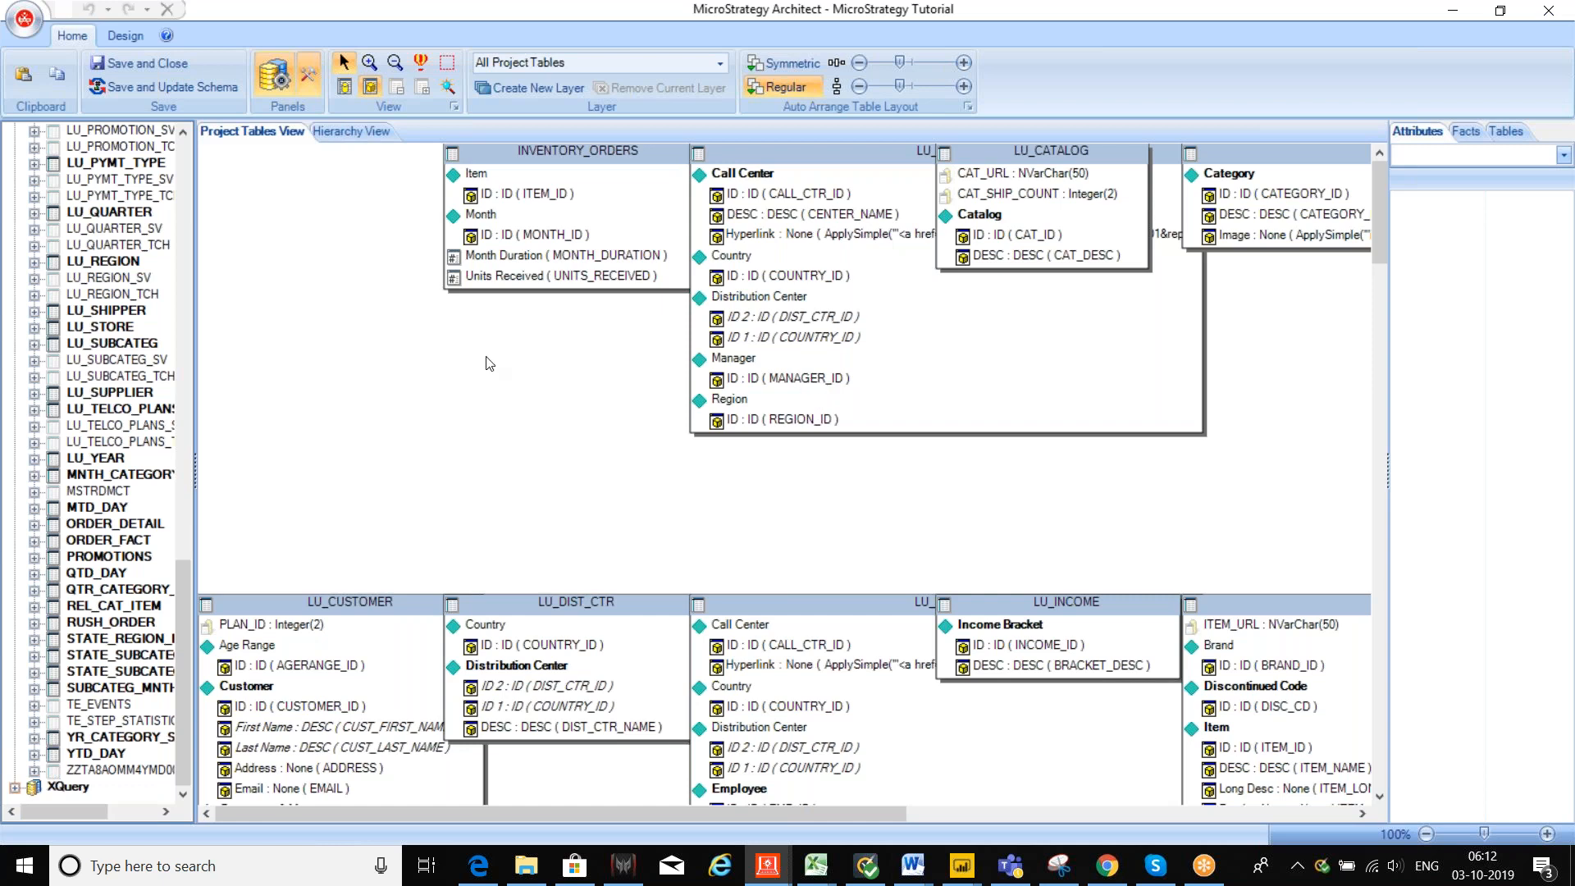
click(340, 133)
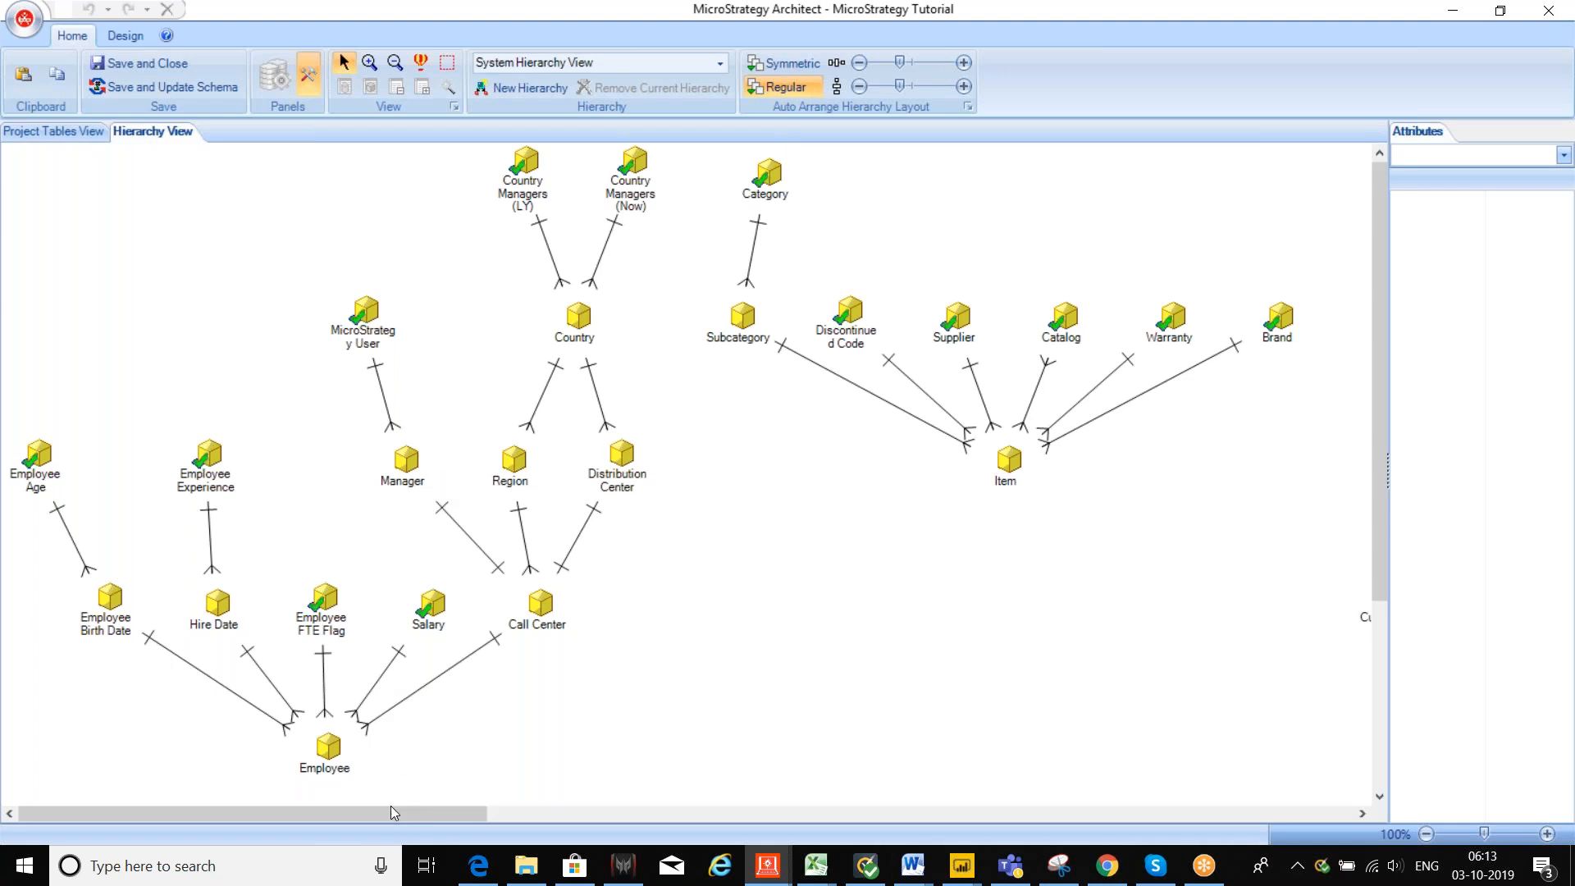
Step: Inspect the Day, Month, Quarter and Year attribute properties in the Hierarchy View, then minimize Architect and switch to Excel
drag(391, 805, 1351, 878)
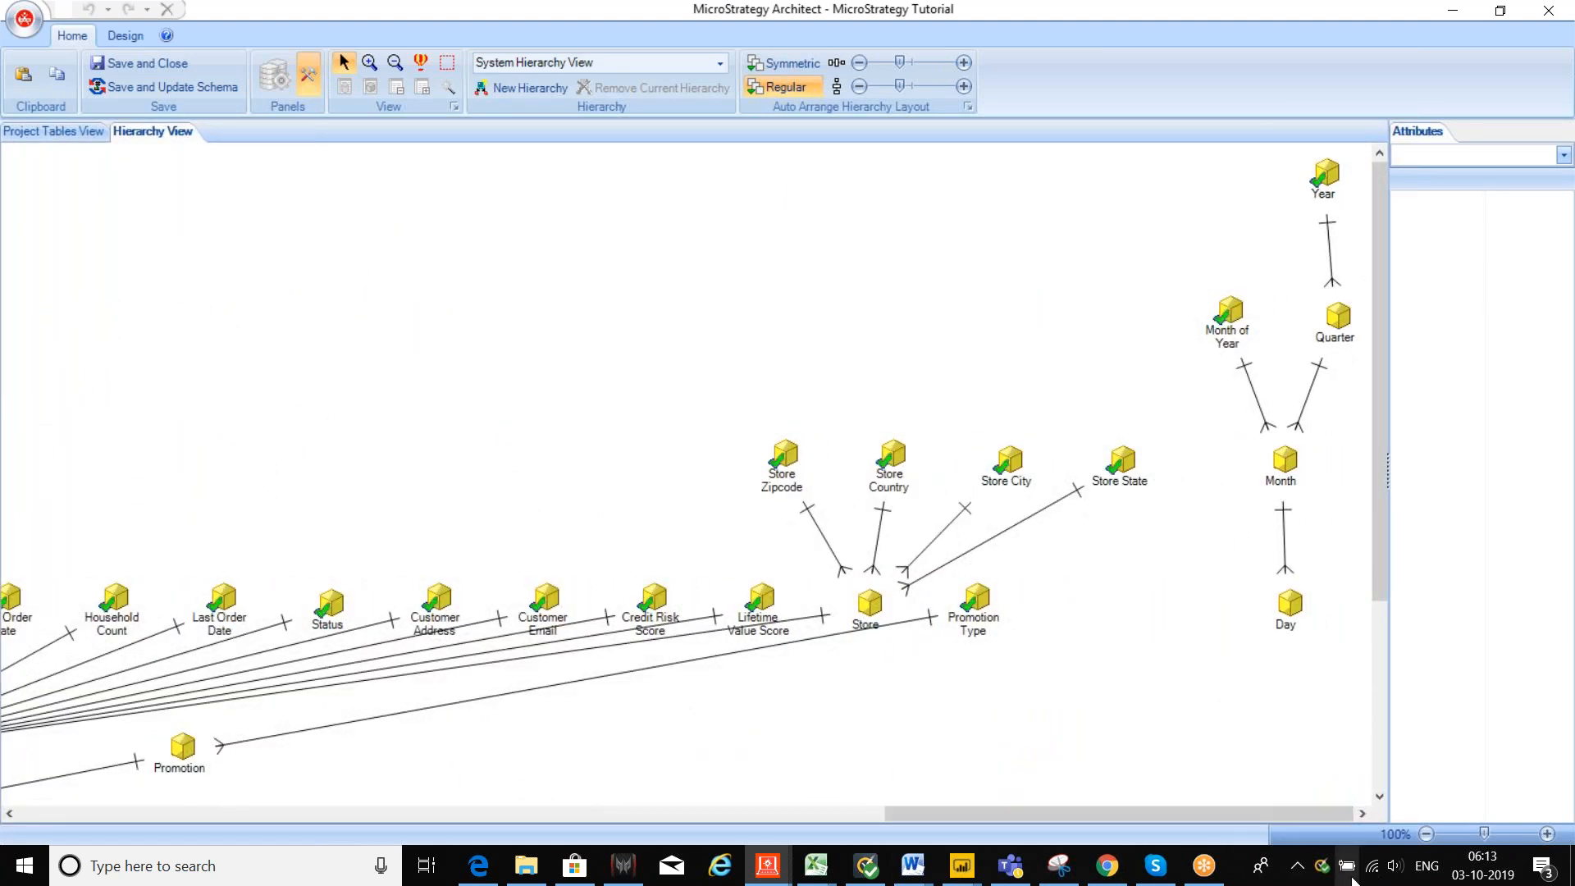
click(1292, 611)
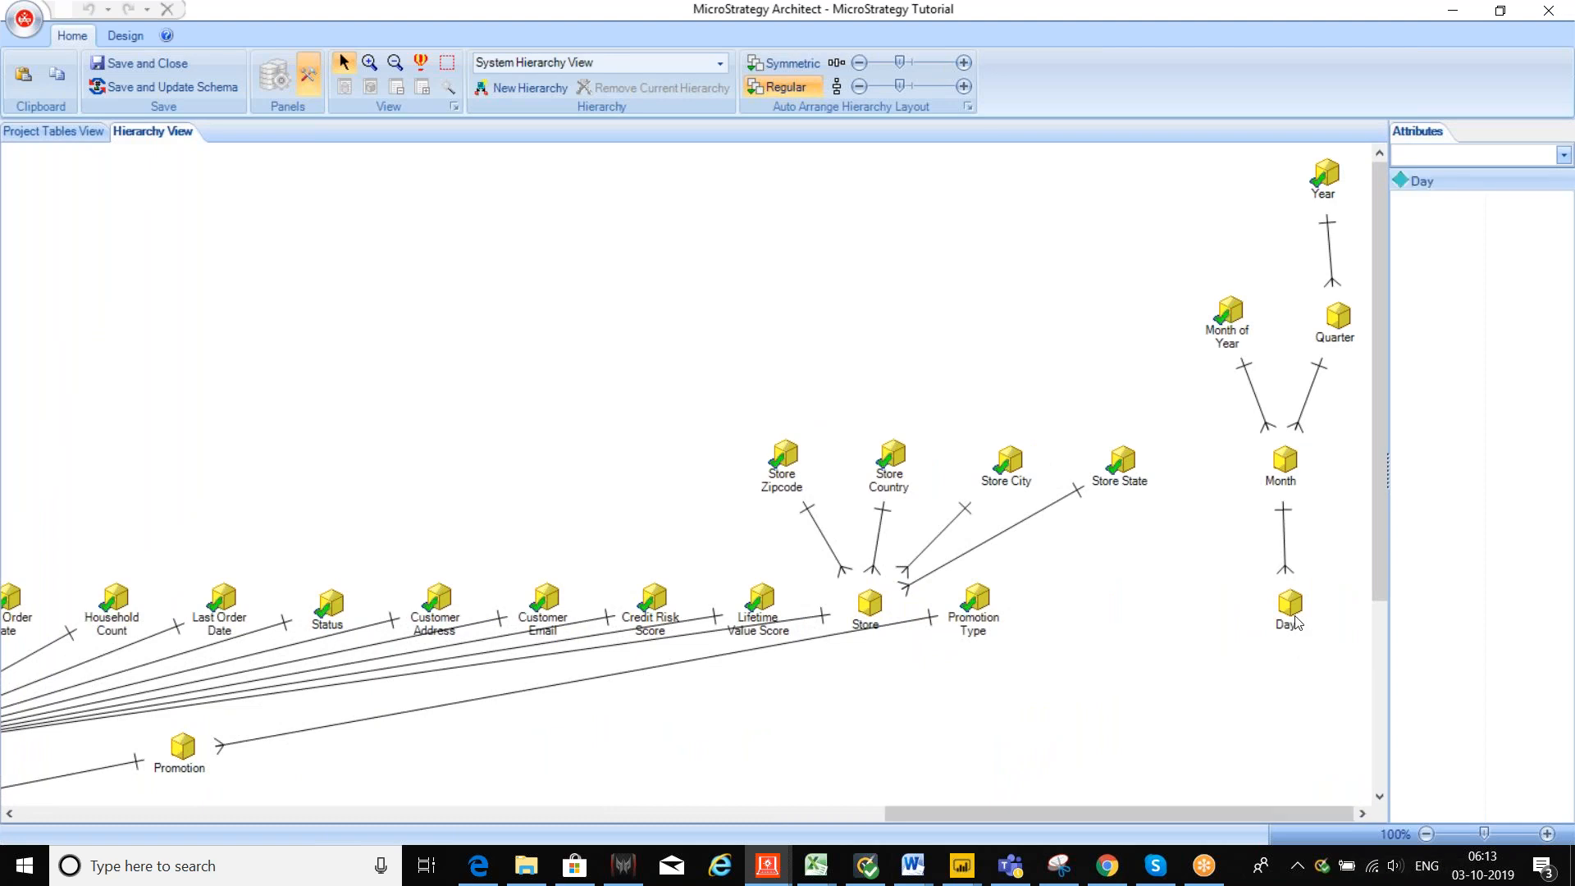
click(1277, 470)
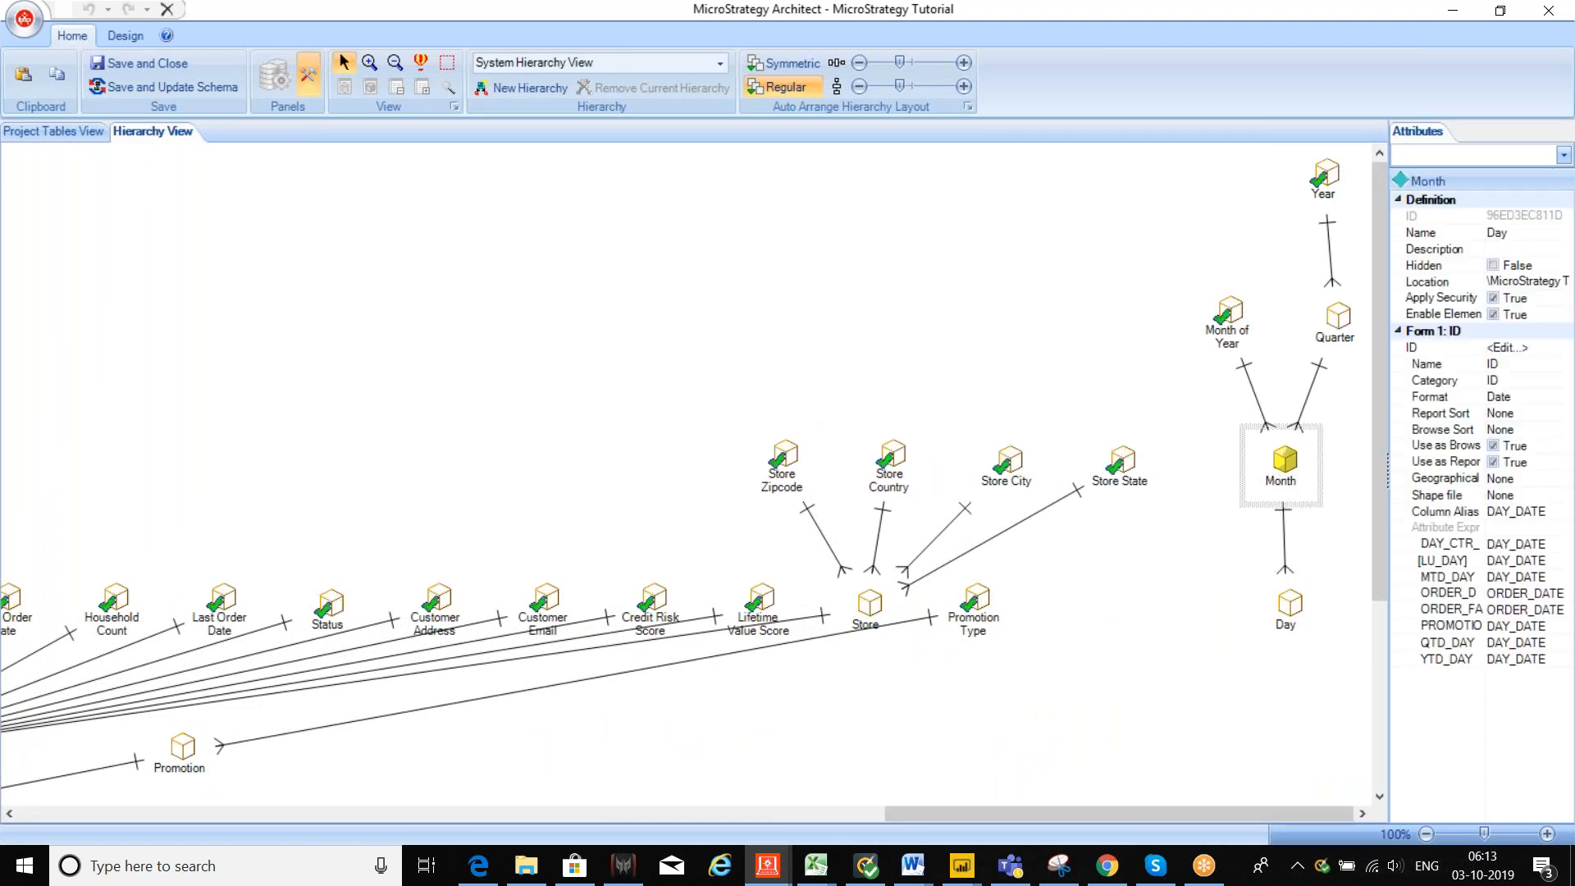
click(1342, 331)
click(1322, 191)
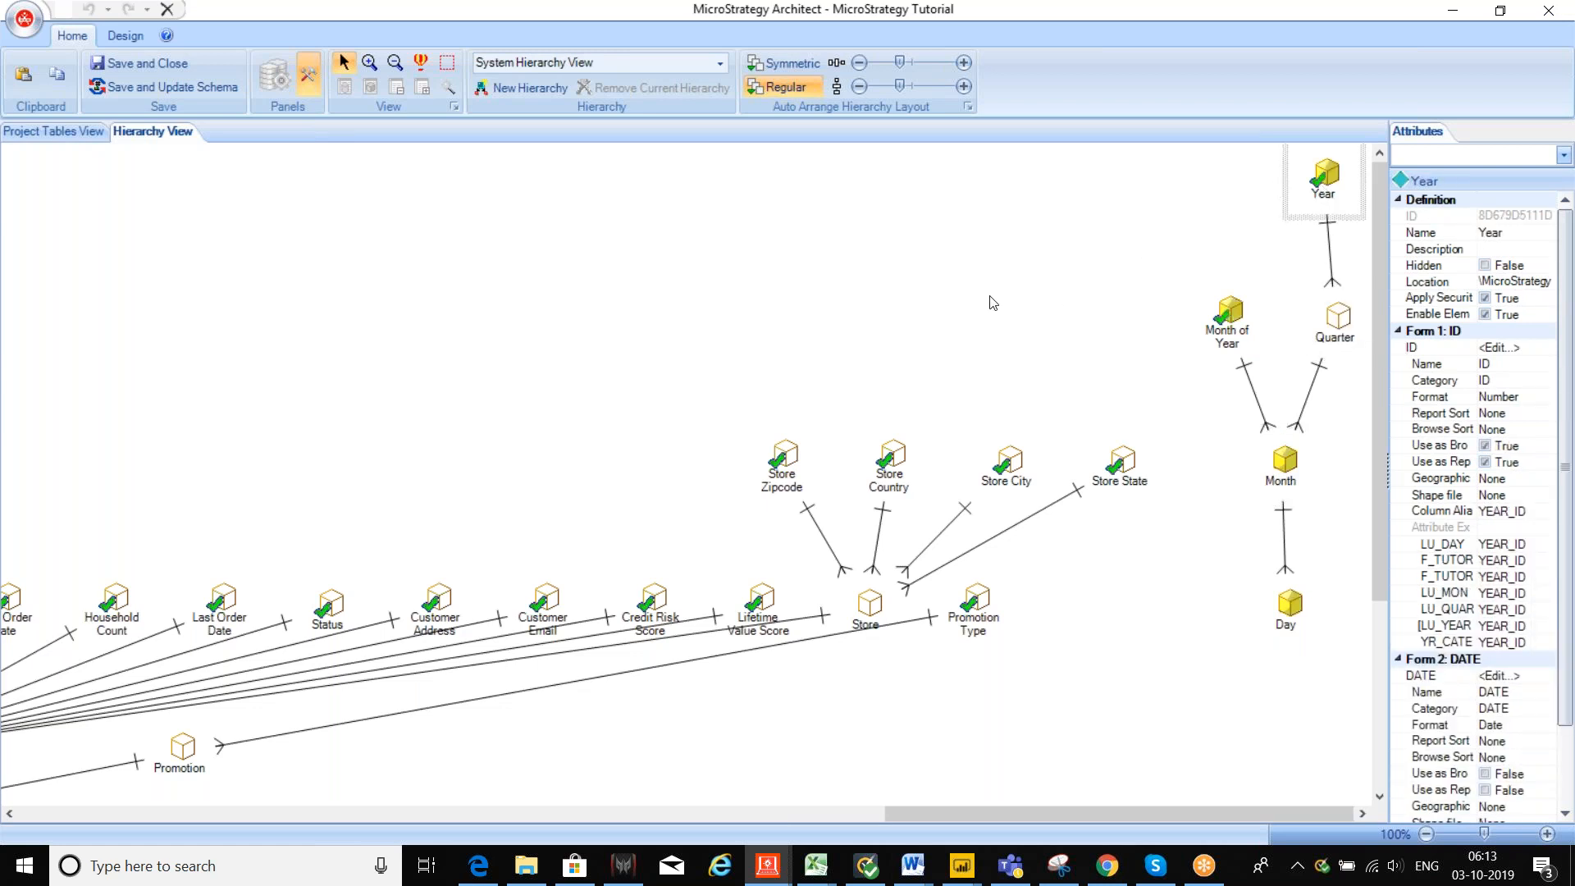
click(1449, 12)
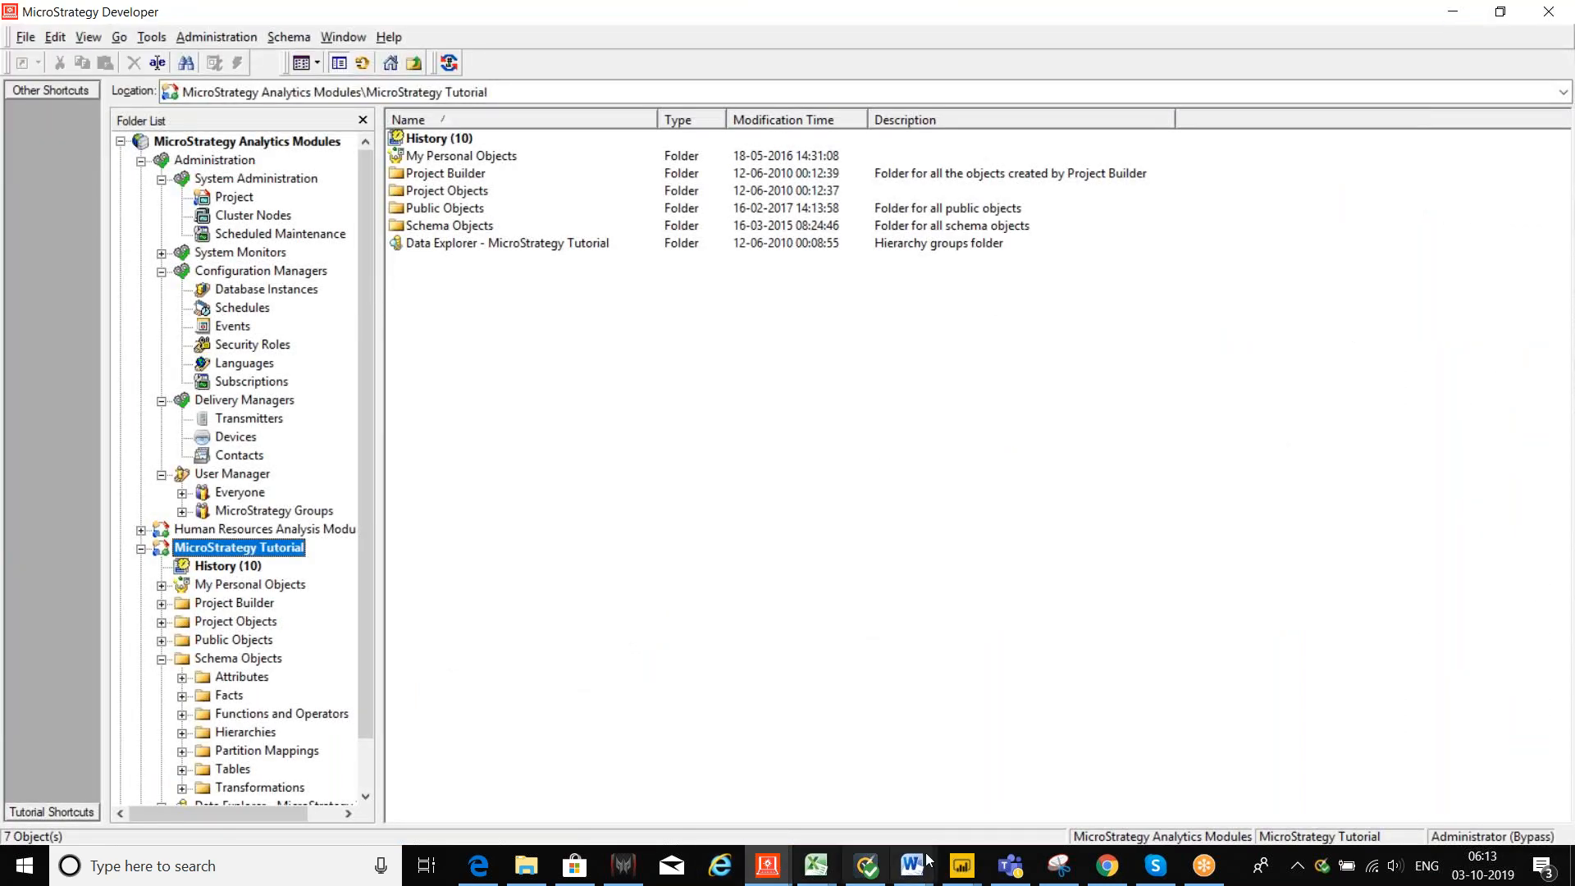
click(823, 879)
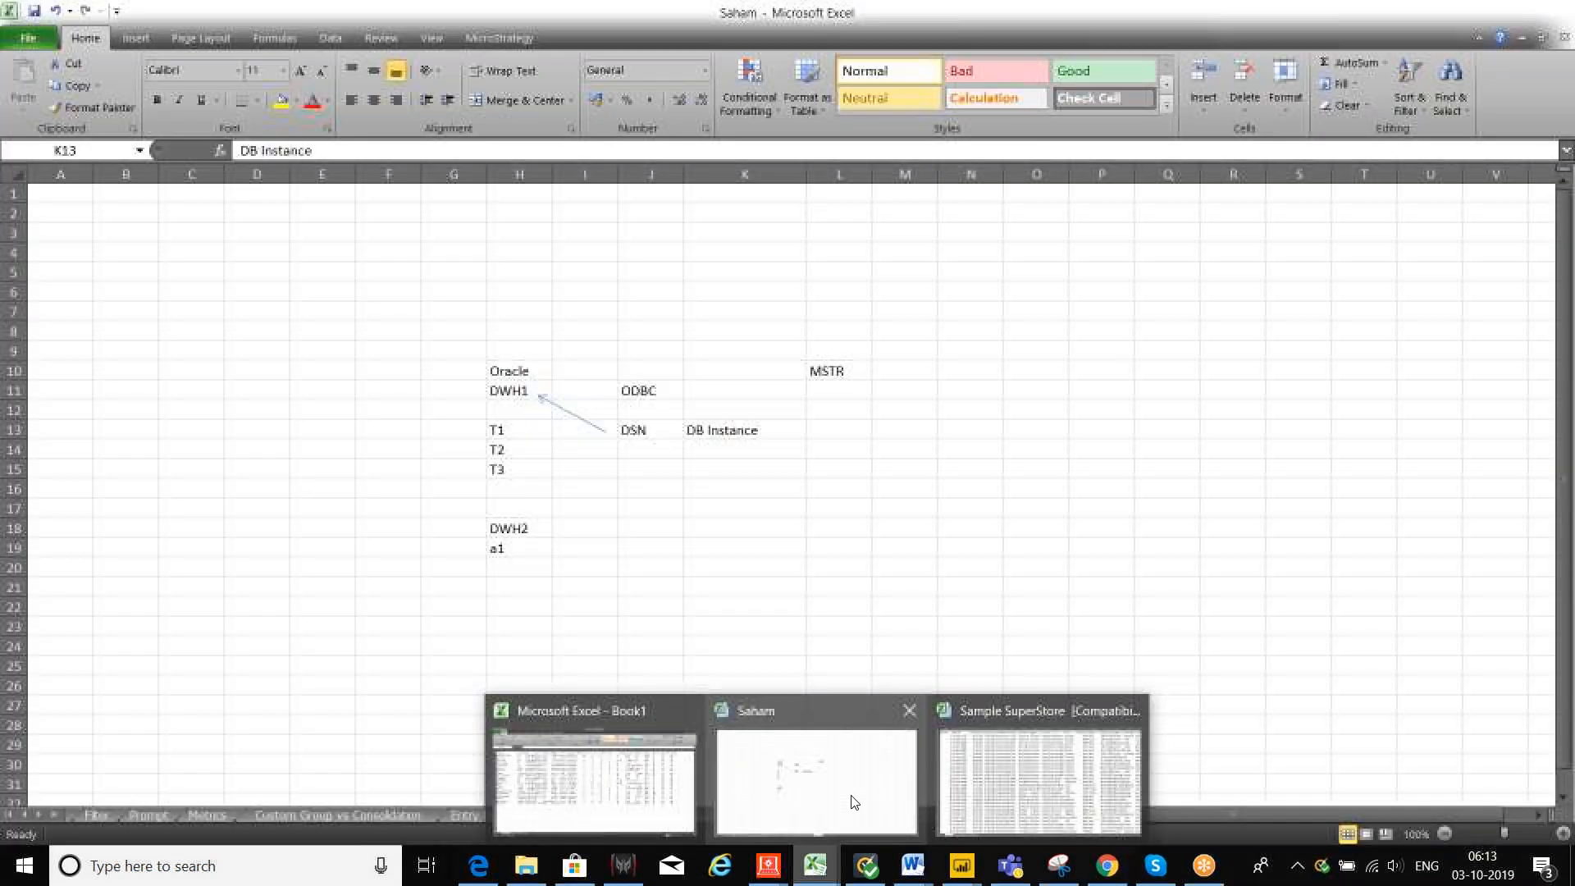
Step: Bring up the Saham workbook's Intro sheet and select the Document / Dashboard/Dosier topic in B17
click(853, 802)
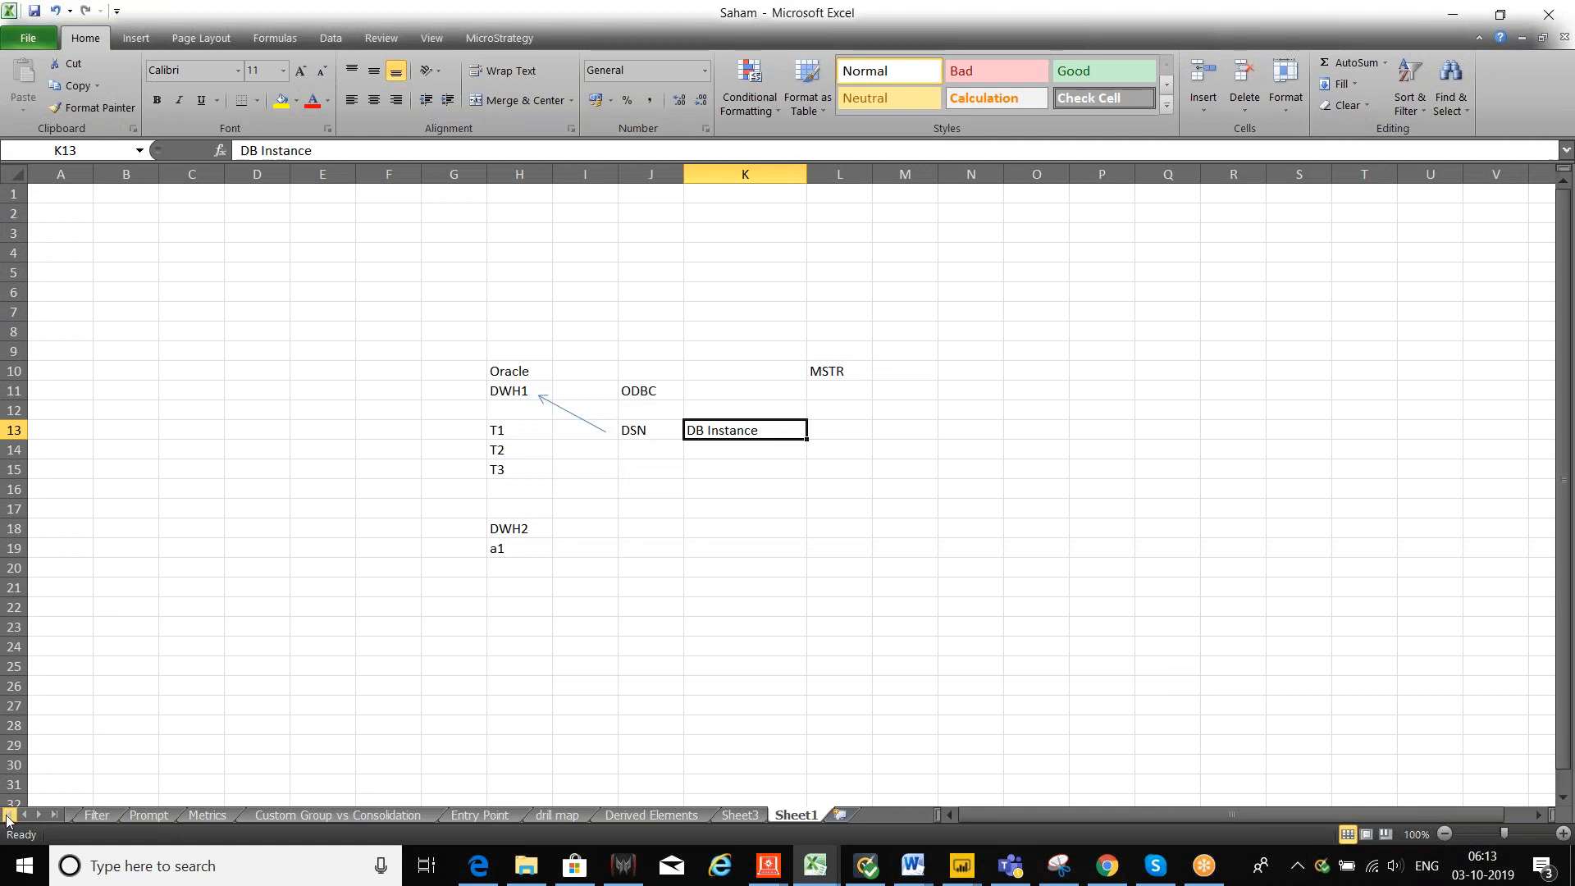
click(7, 815)
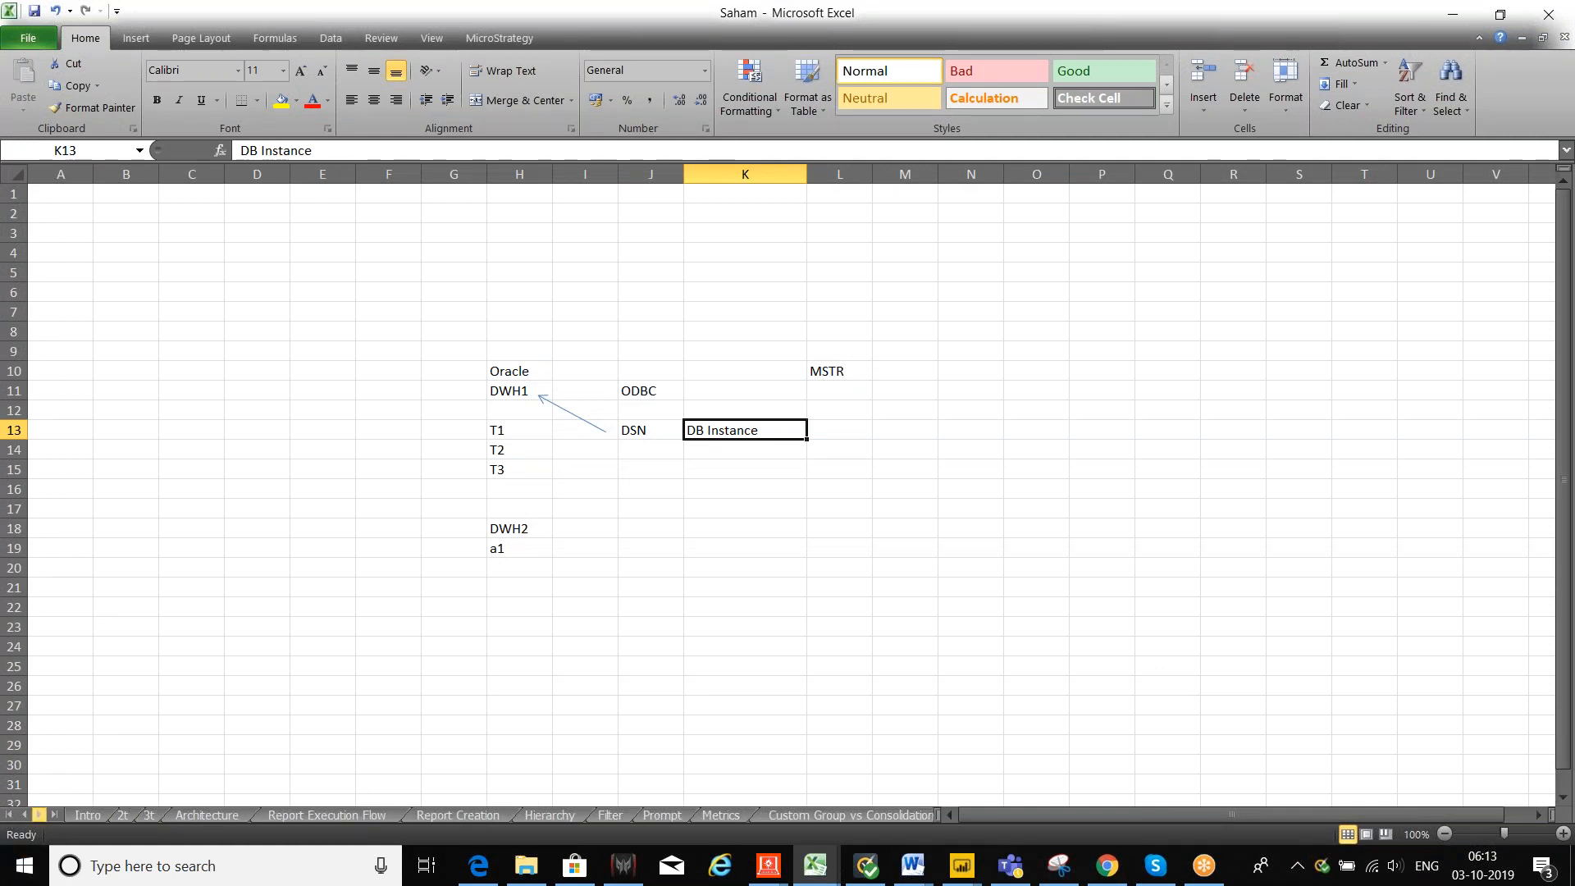
click(86, 815)
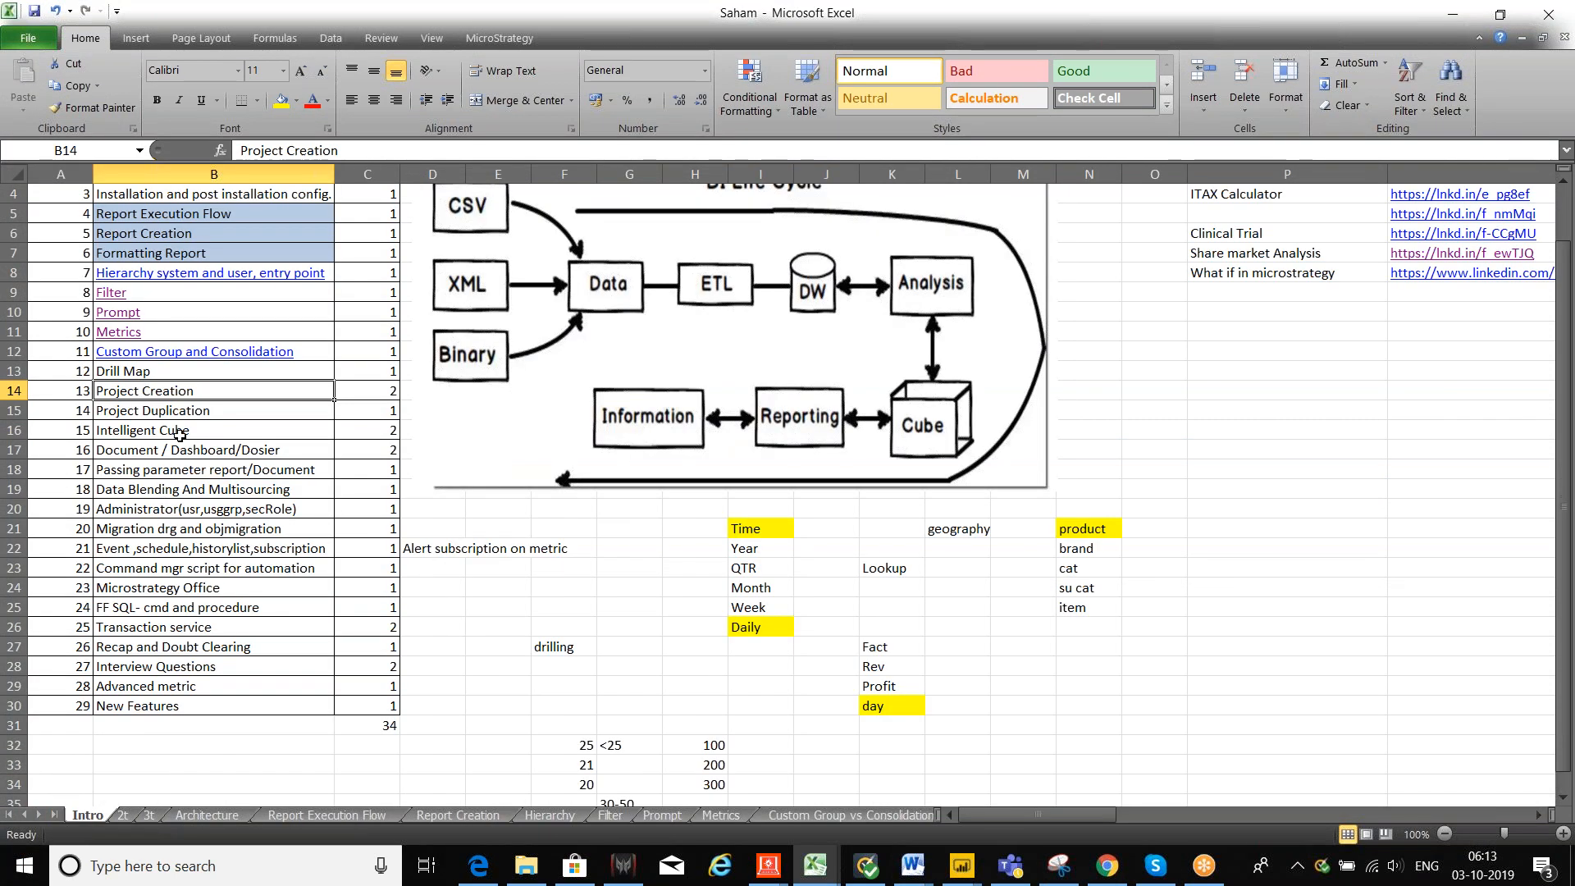
click(218, 452)
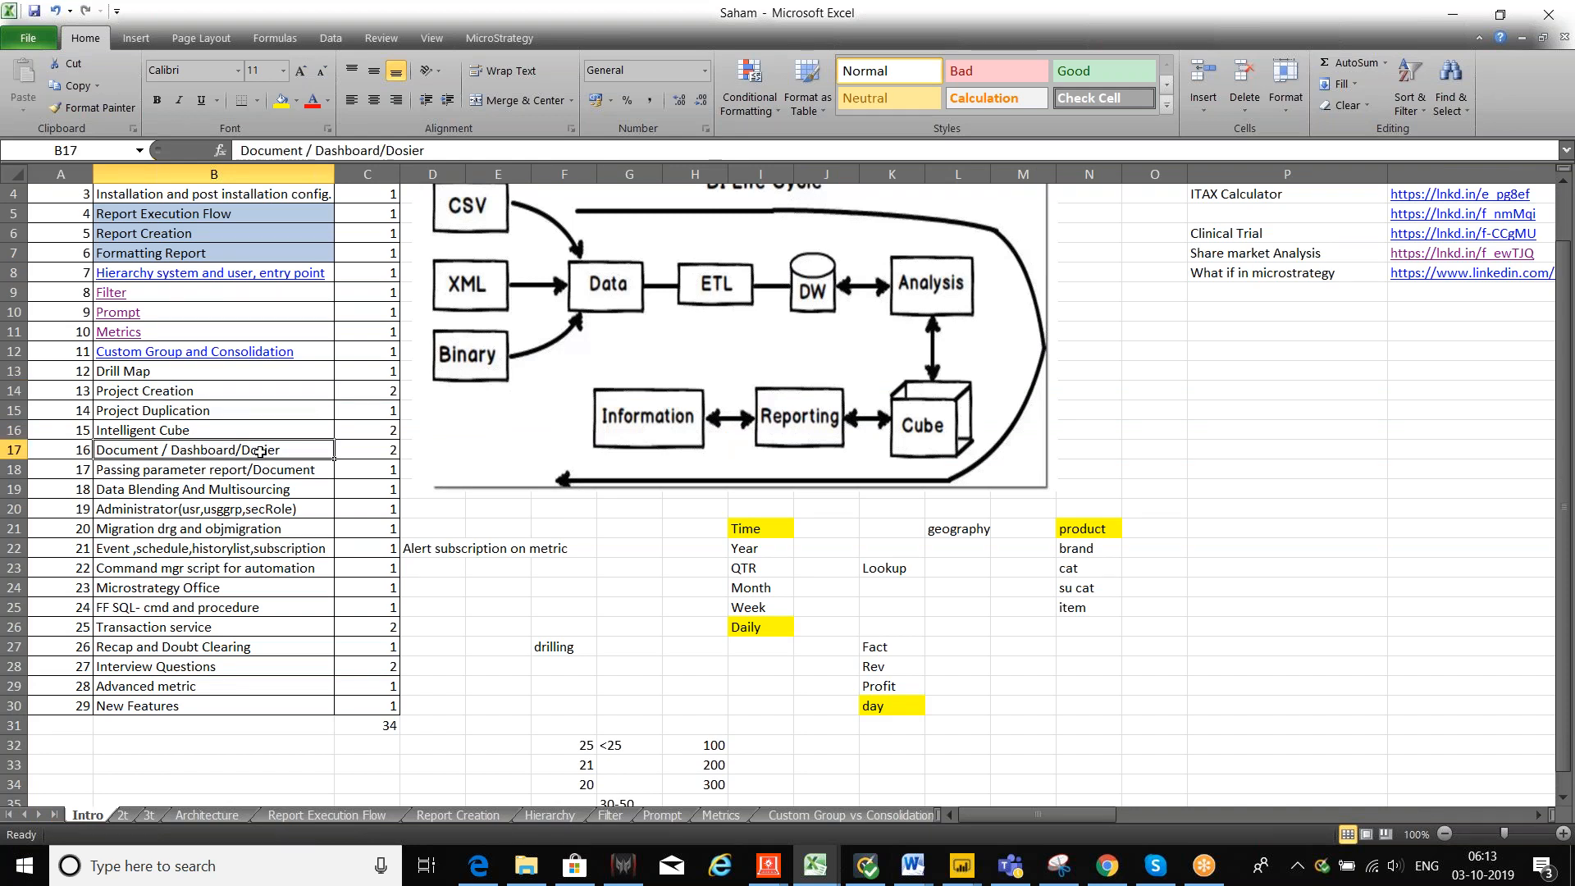